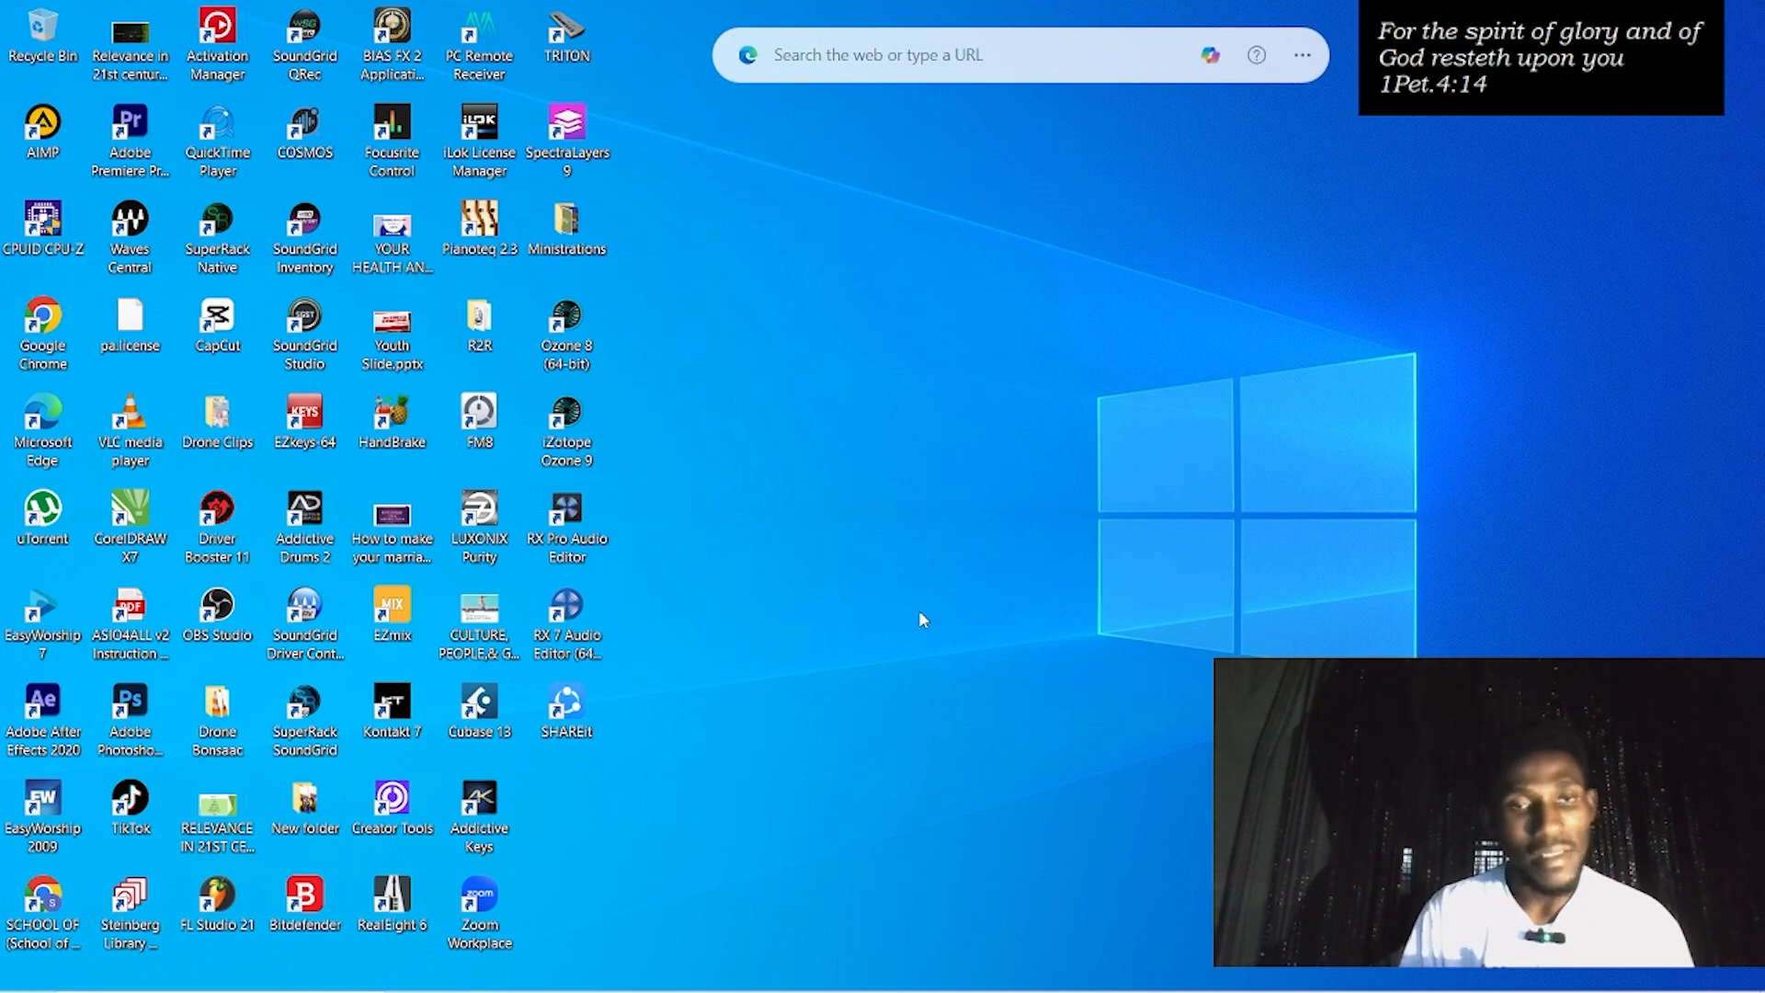
right_click(963, 366)
left_click(999, 433)
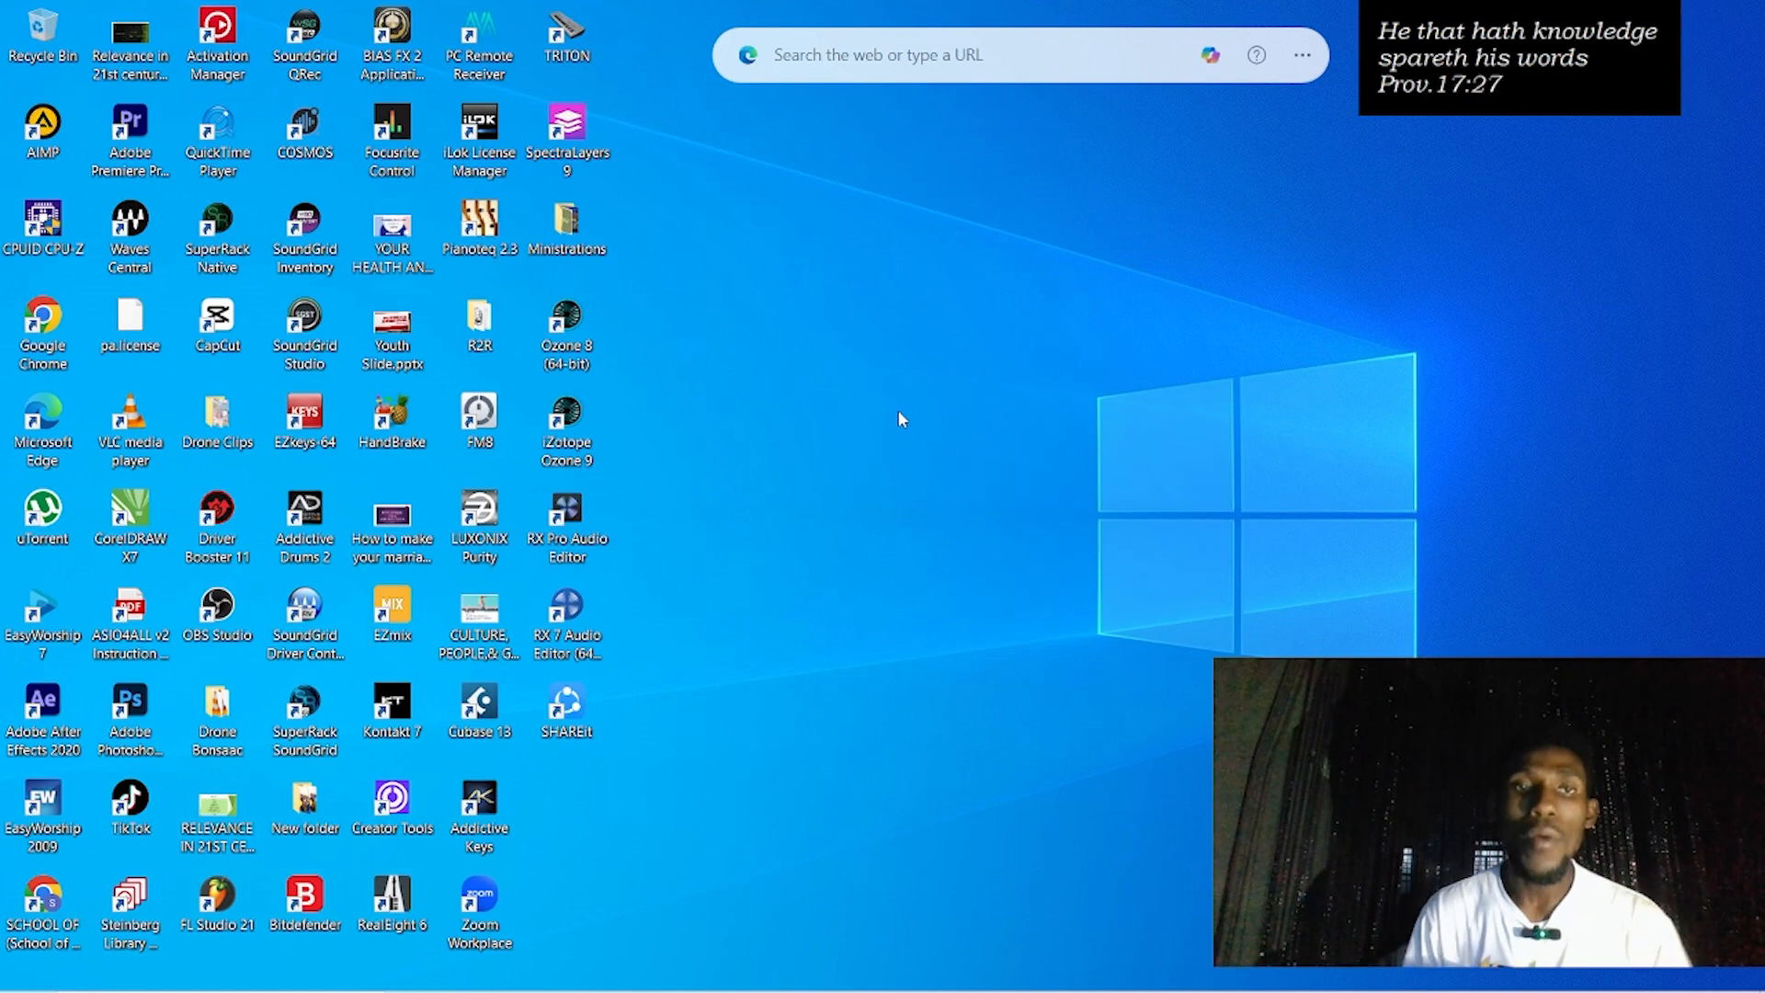
right_click(849, 338)
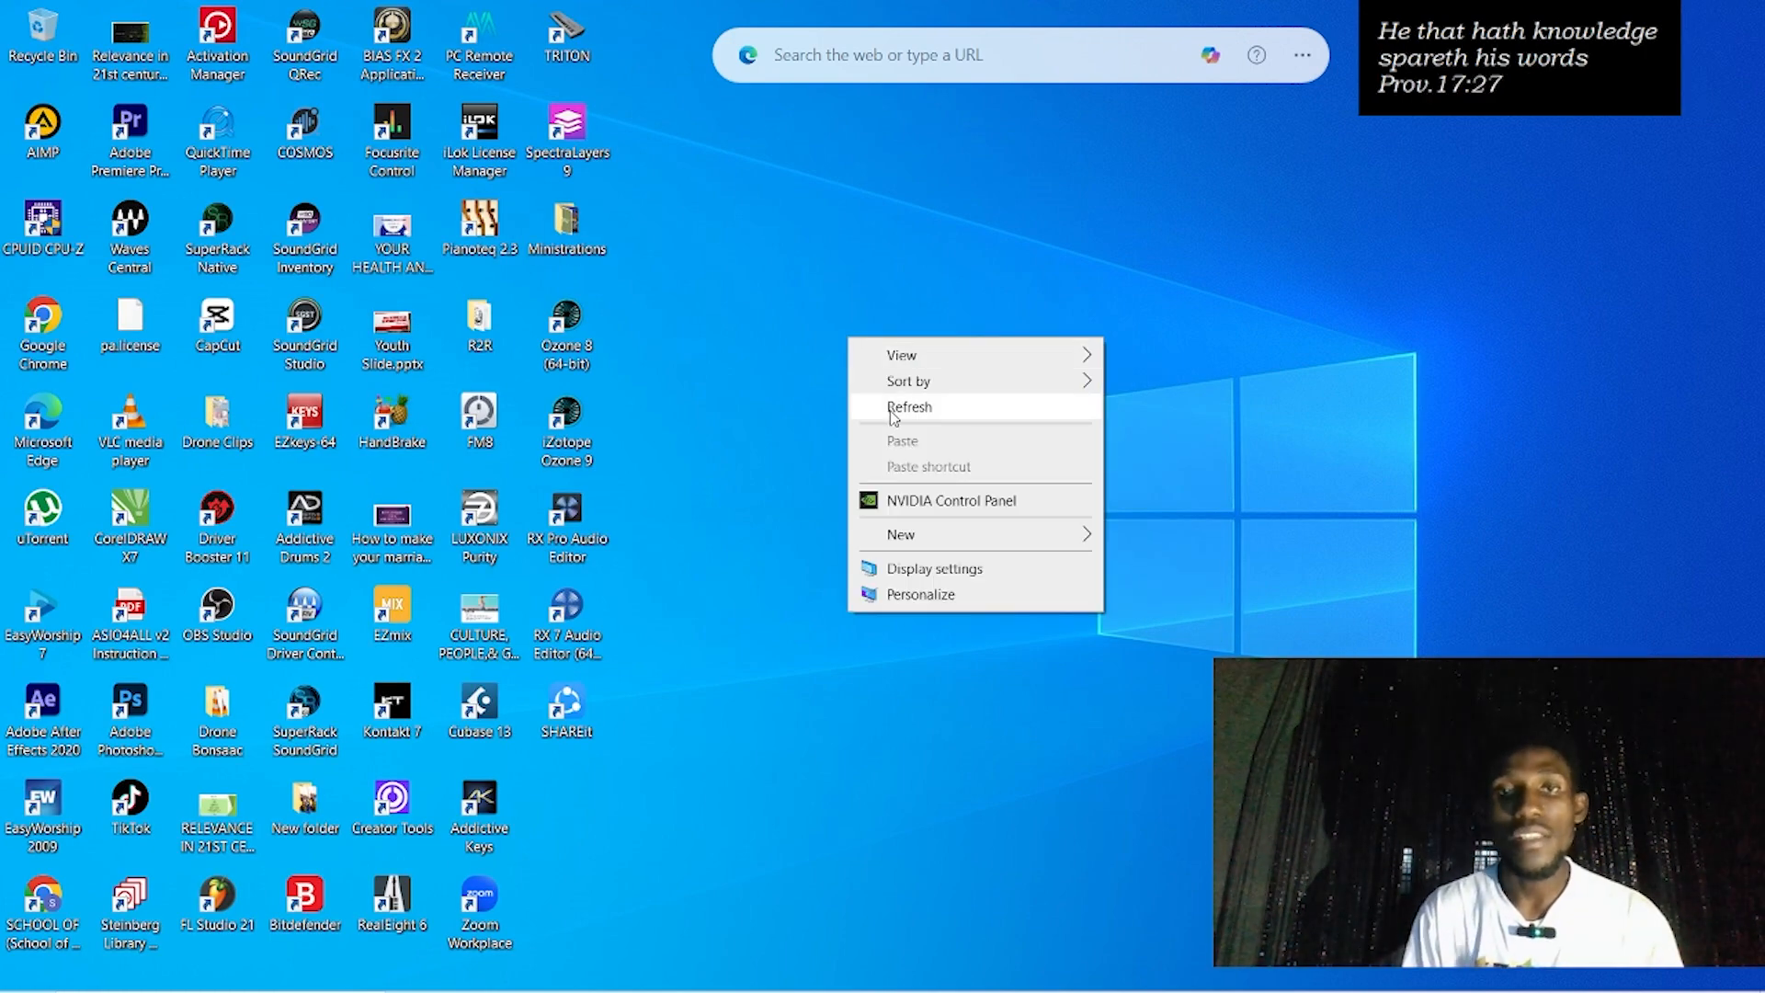
left_click(892, 409)
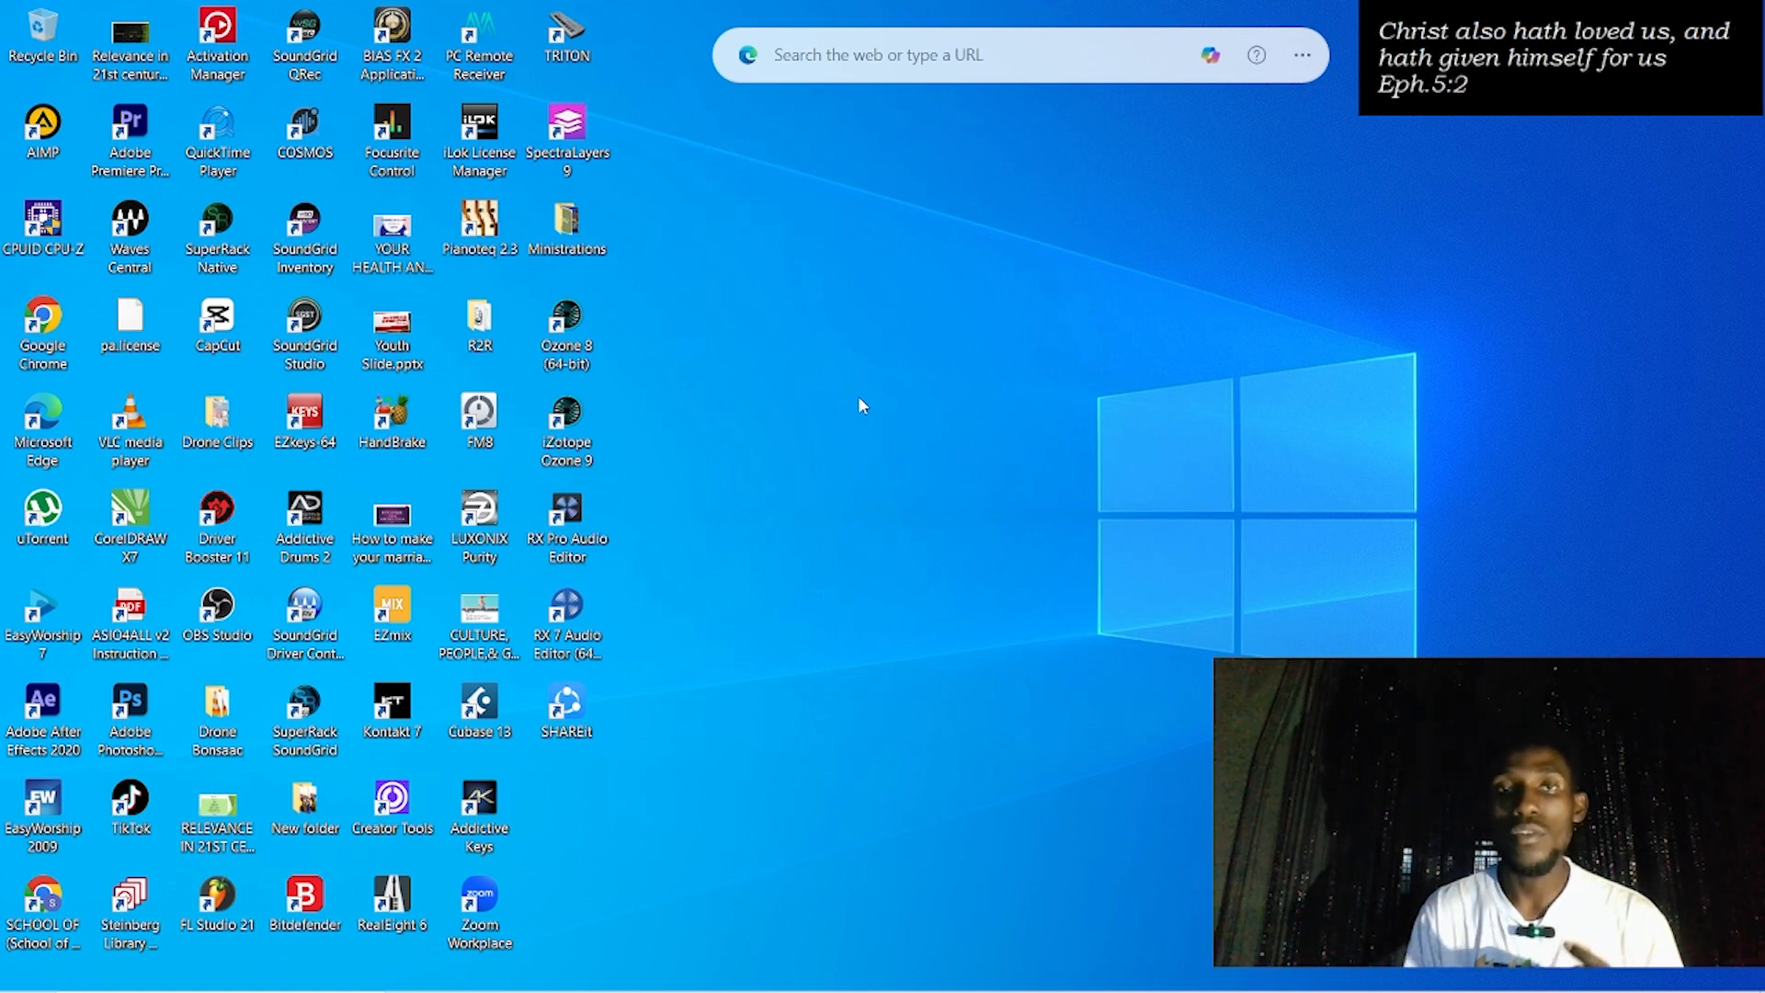
right_click(962, 225)
left_click(1042, 297)
Launch Cubase 13 and look through the recent projects listed in the project hub
double_click(482, 694)
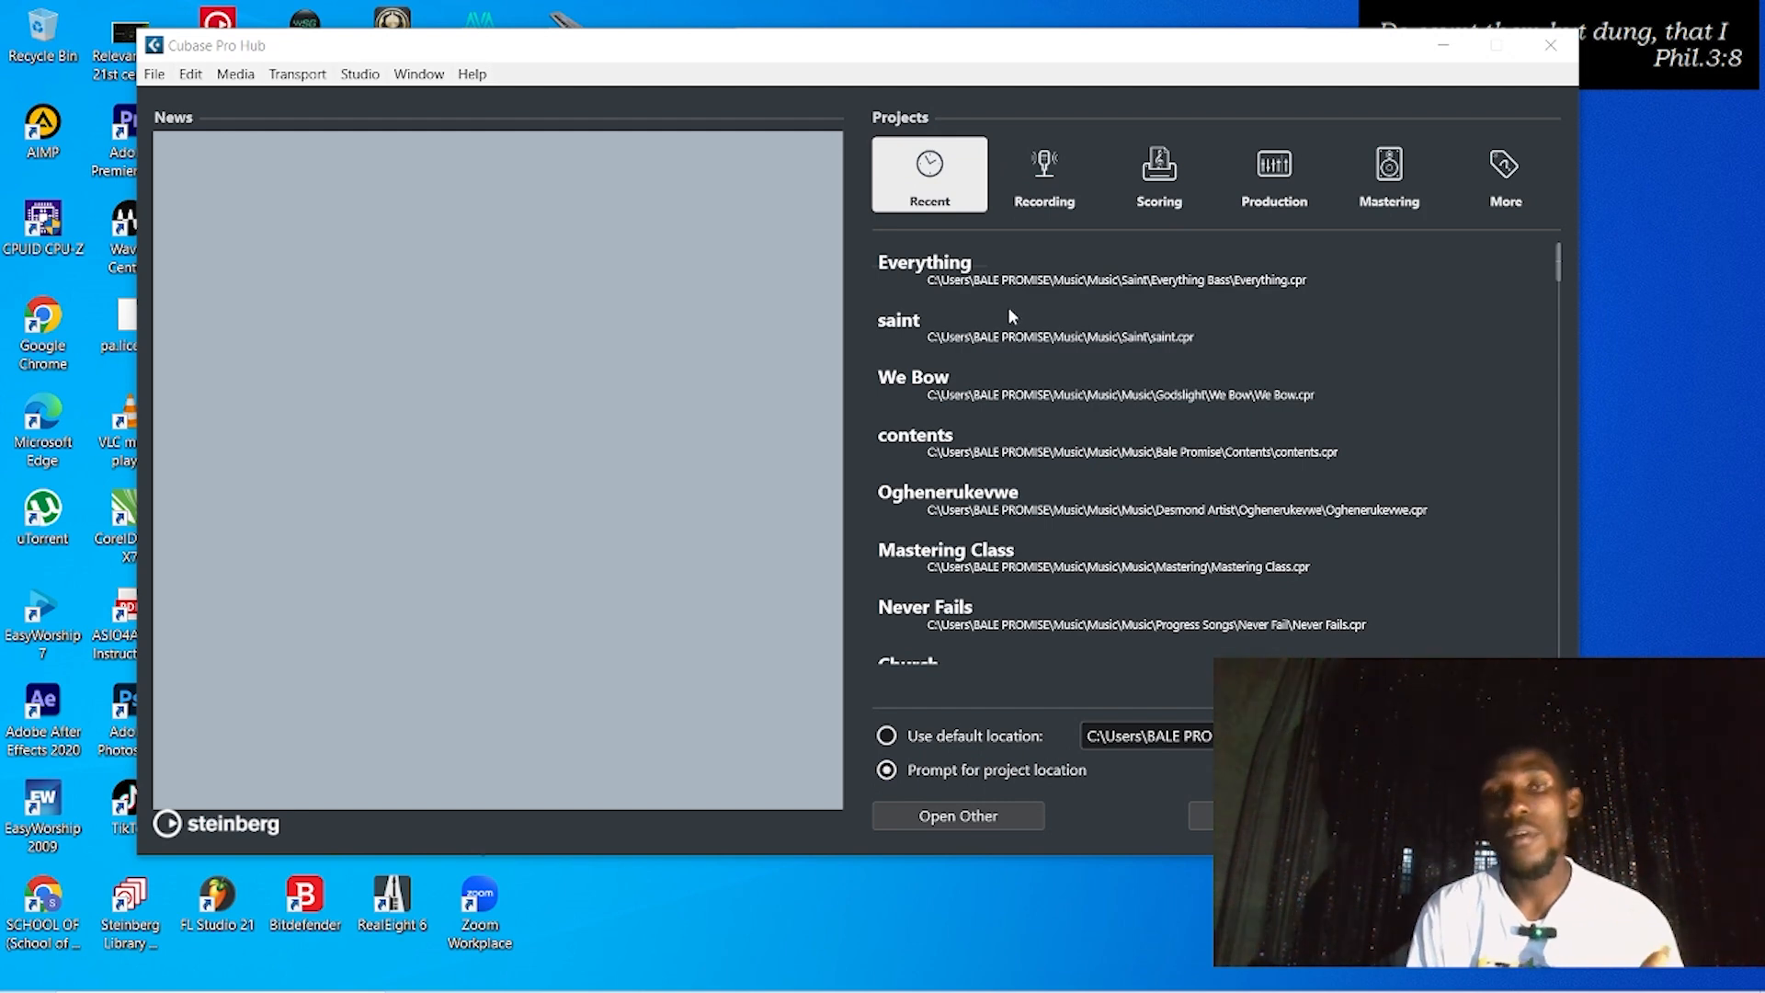
scroll(1028, 572, "down", 3)
scroll(1037, 526, "up", 3)
Examine the project templates offered for Recording, Production and Mastering
left_click(1062, 174)
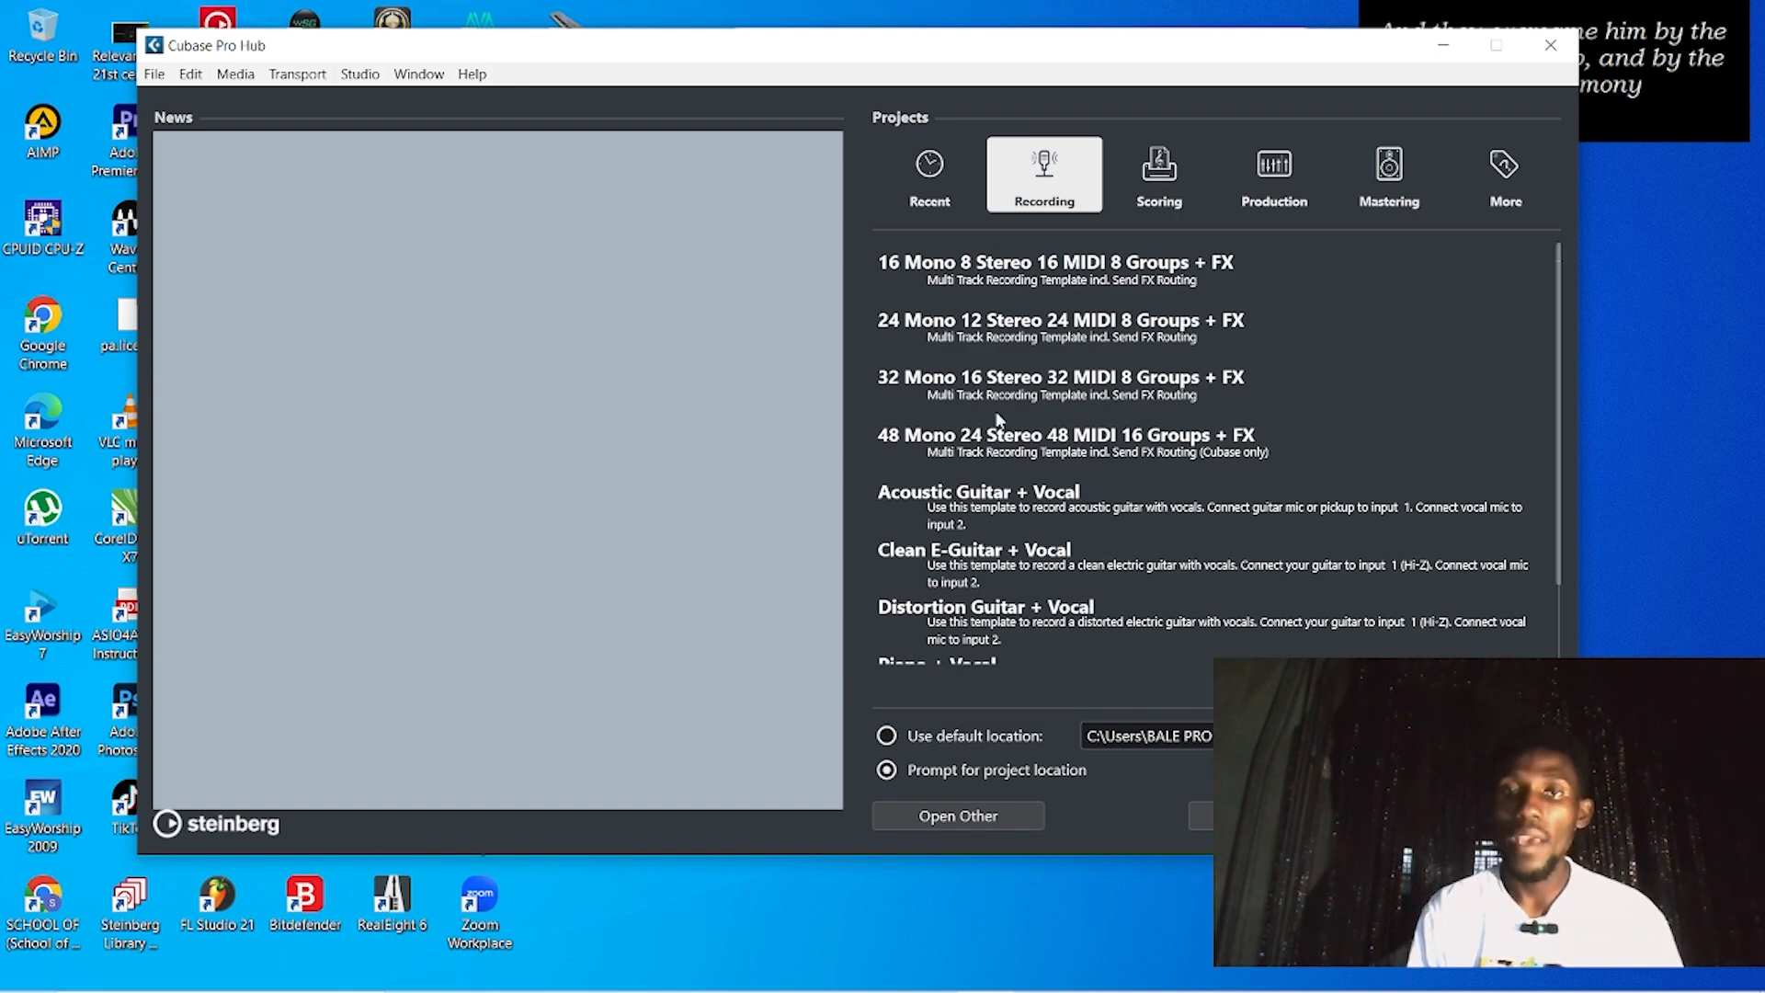
scroll(990, 602, "down", 2)
scroll(990, 596, "up", 2)
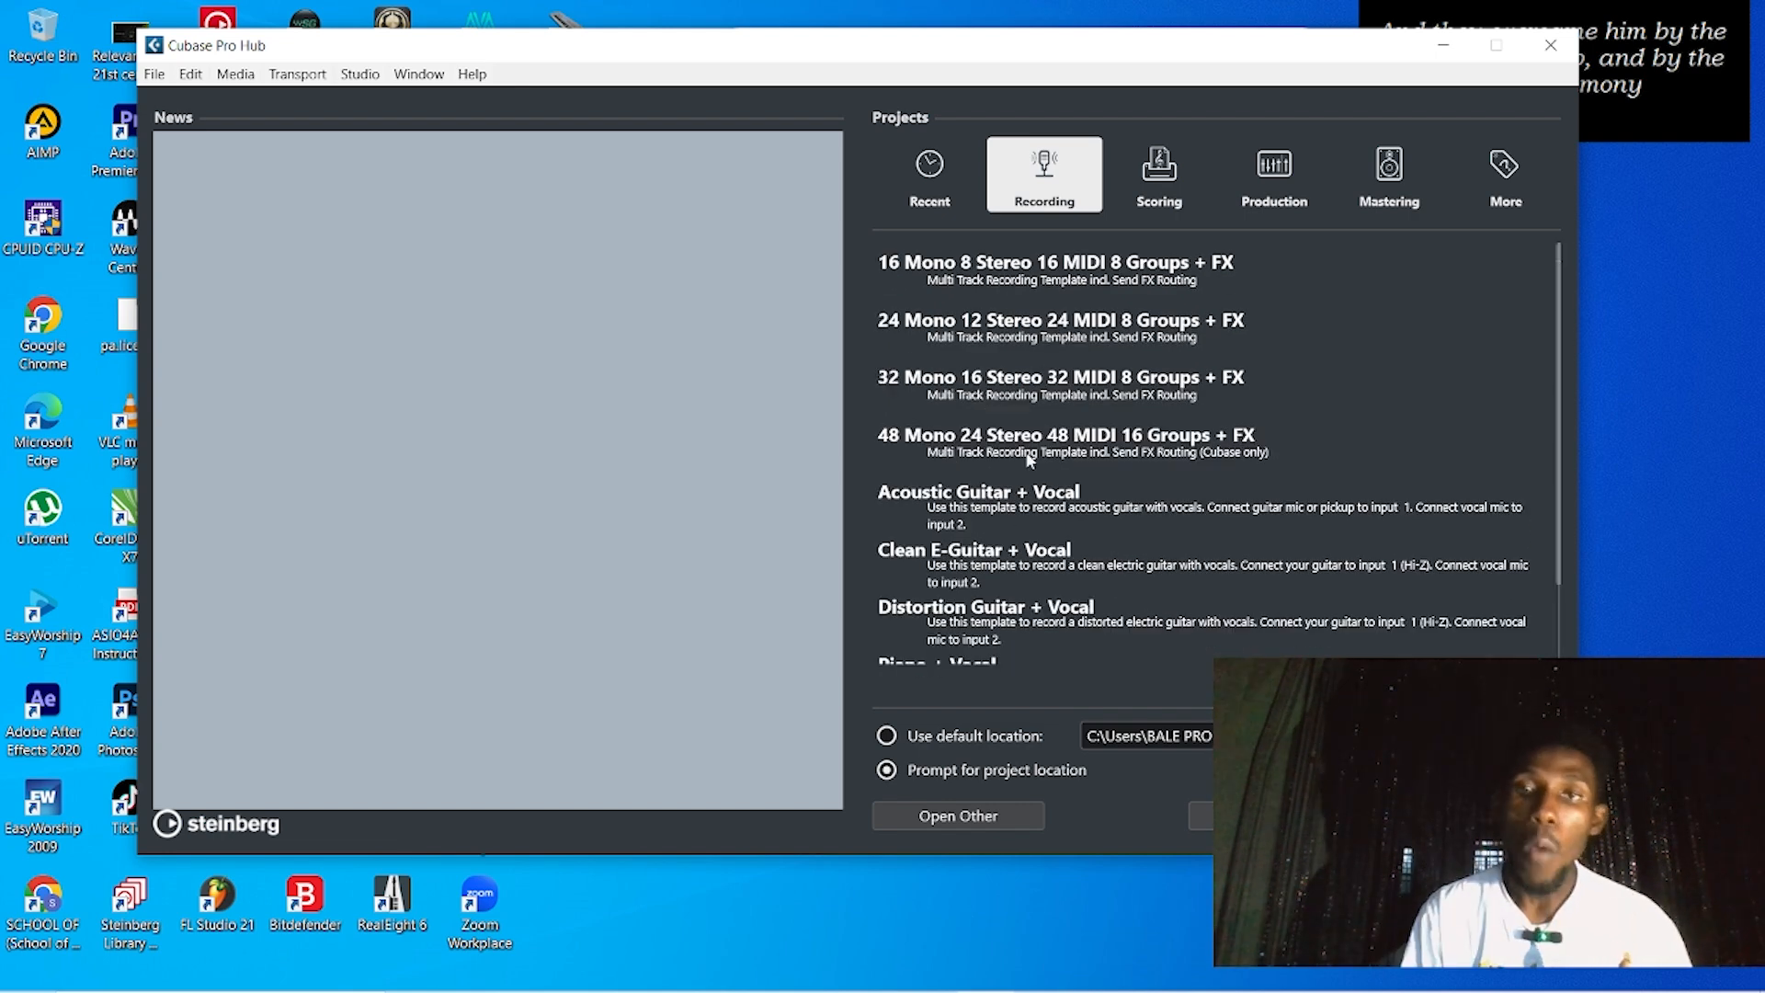
scroll(1033, 512, "down", 2)
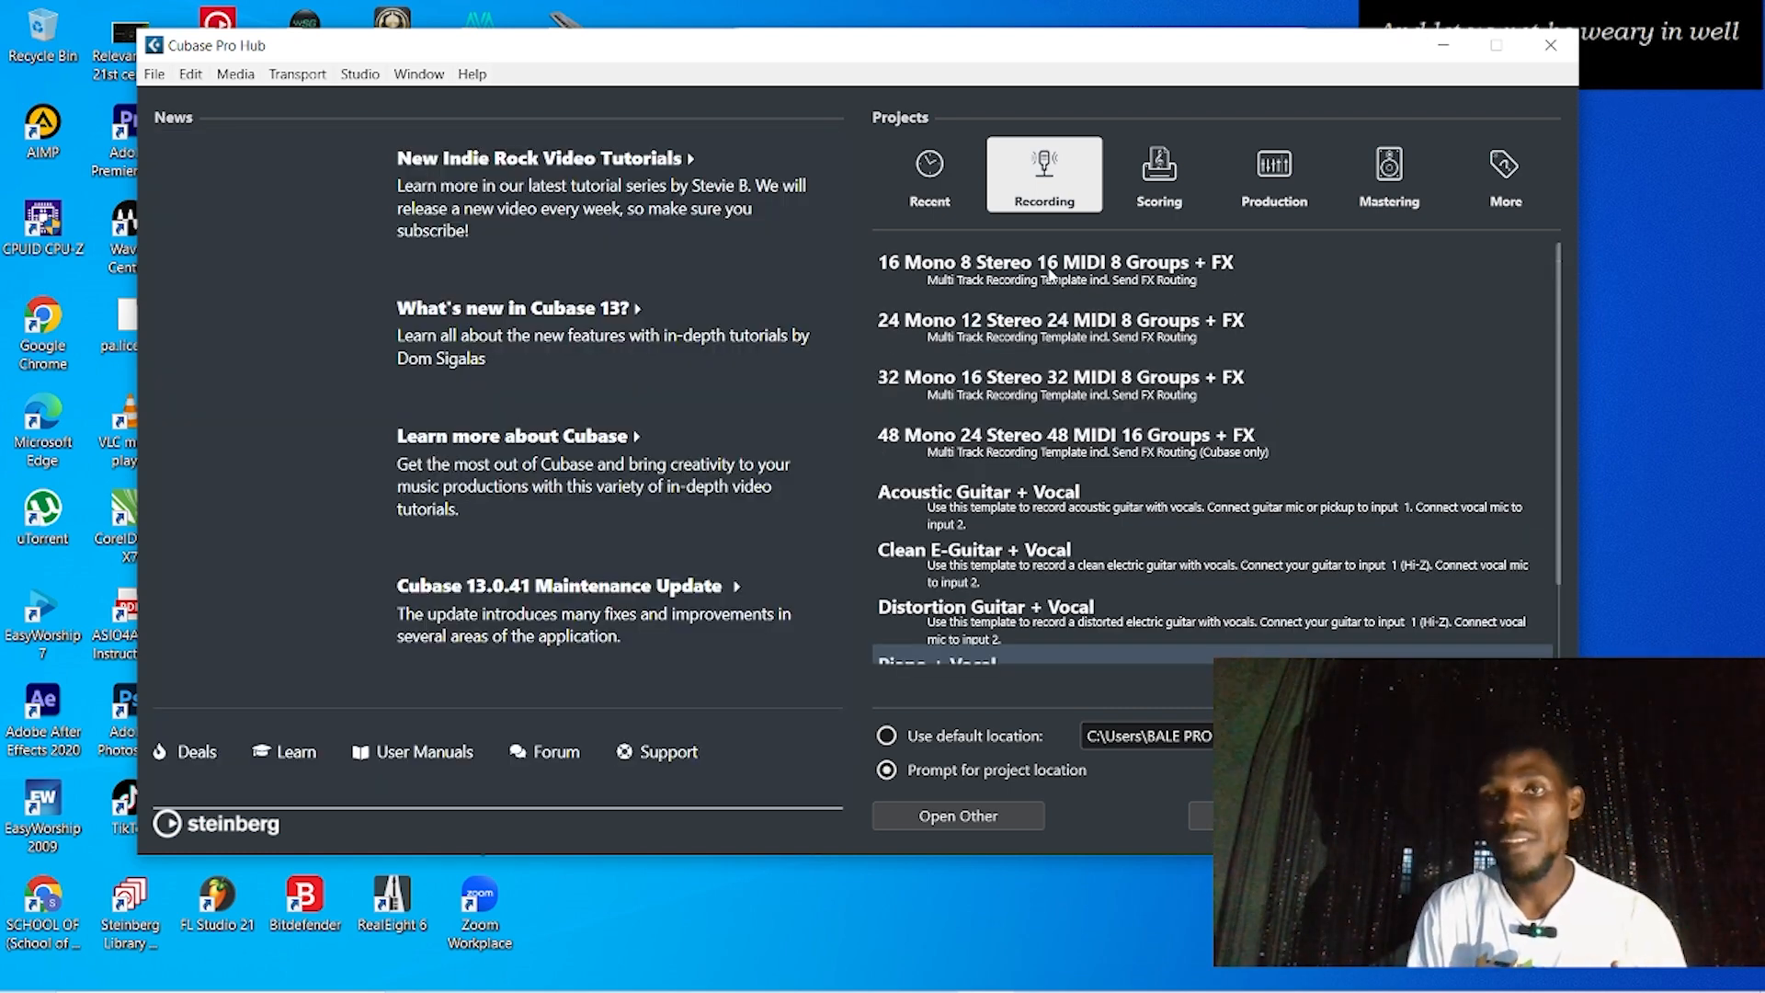
left_click(1049, 272)
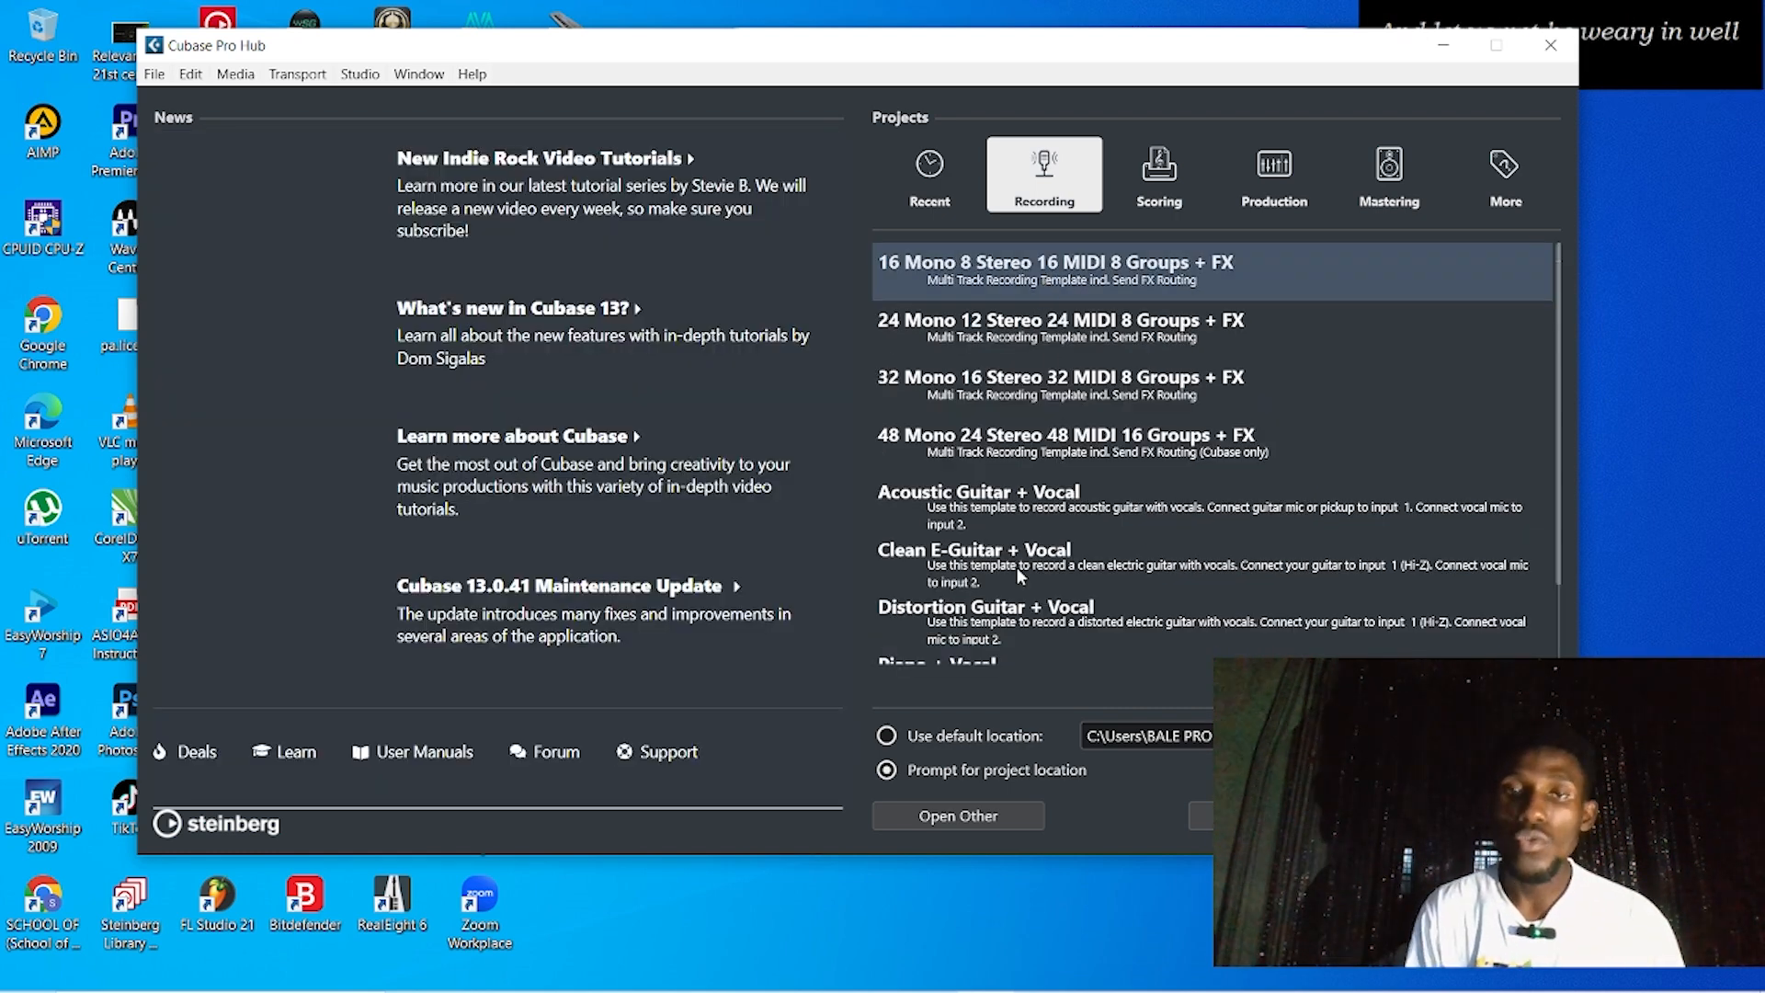
scroll(1059, 594, "down", 3)
scroll(1059, 593, "up", 3)
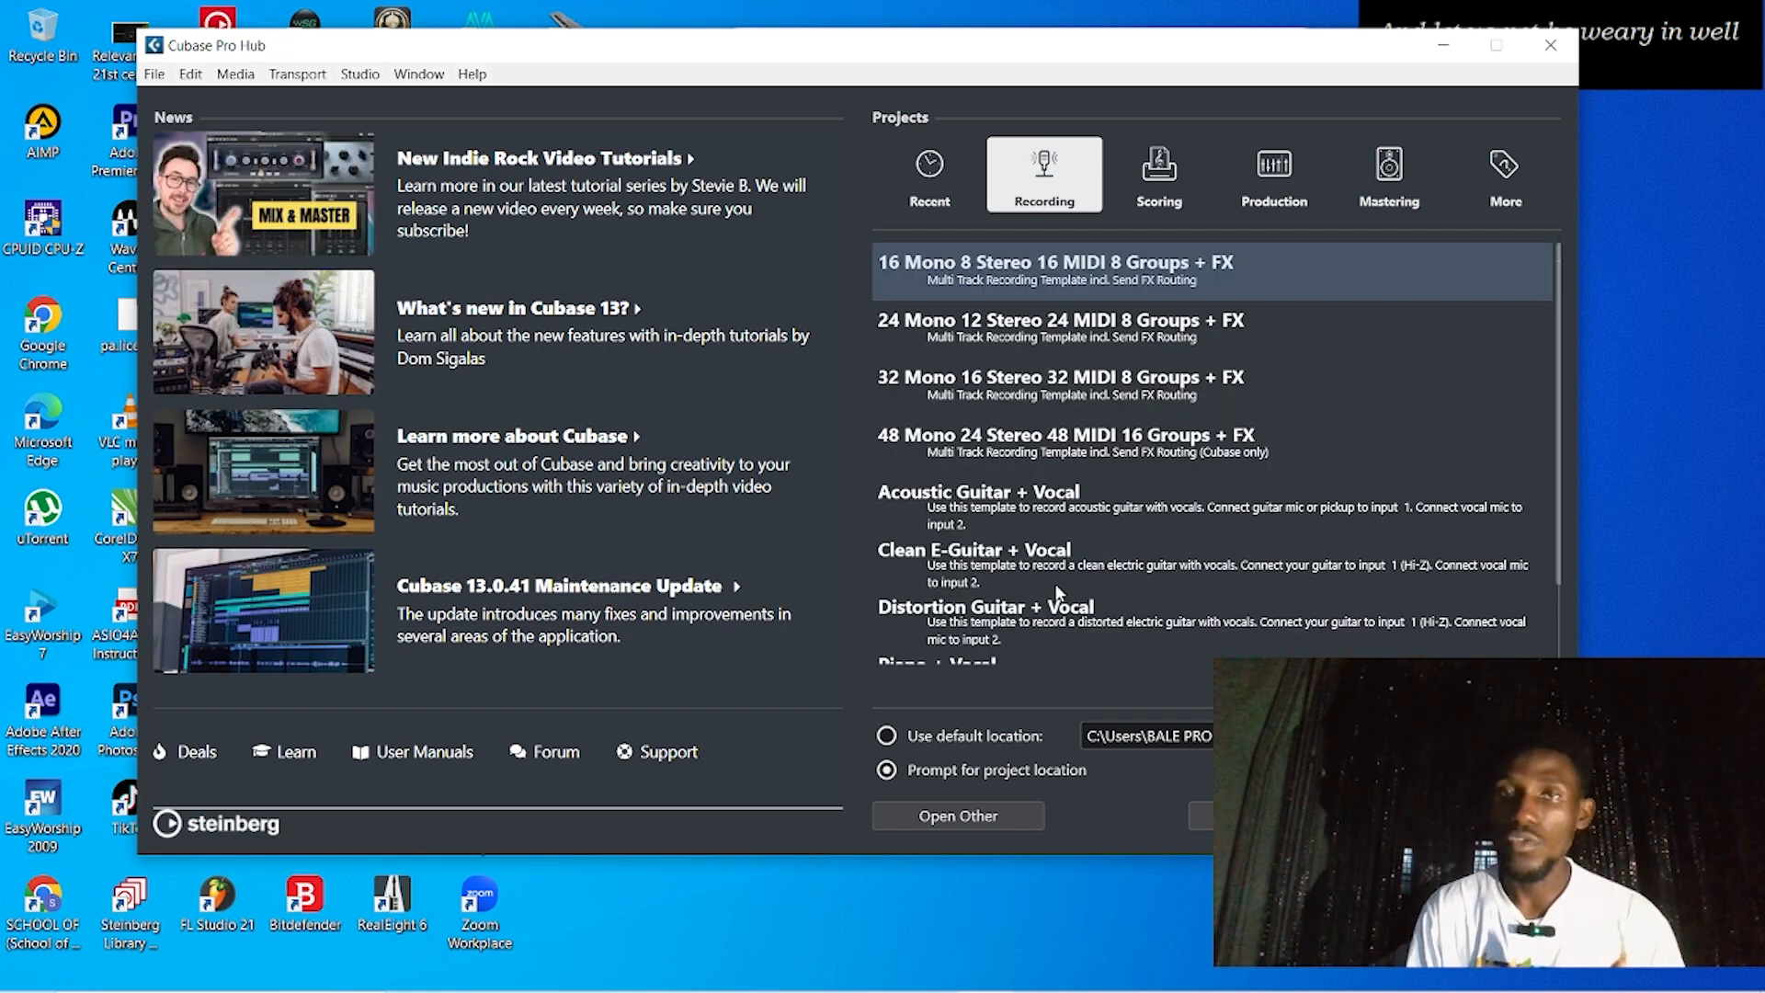
left_click(1263, 198)
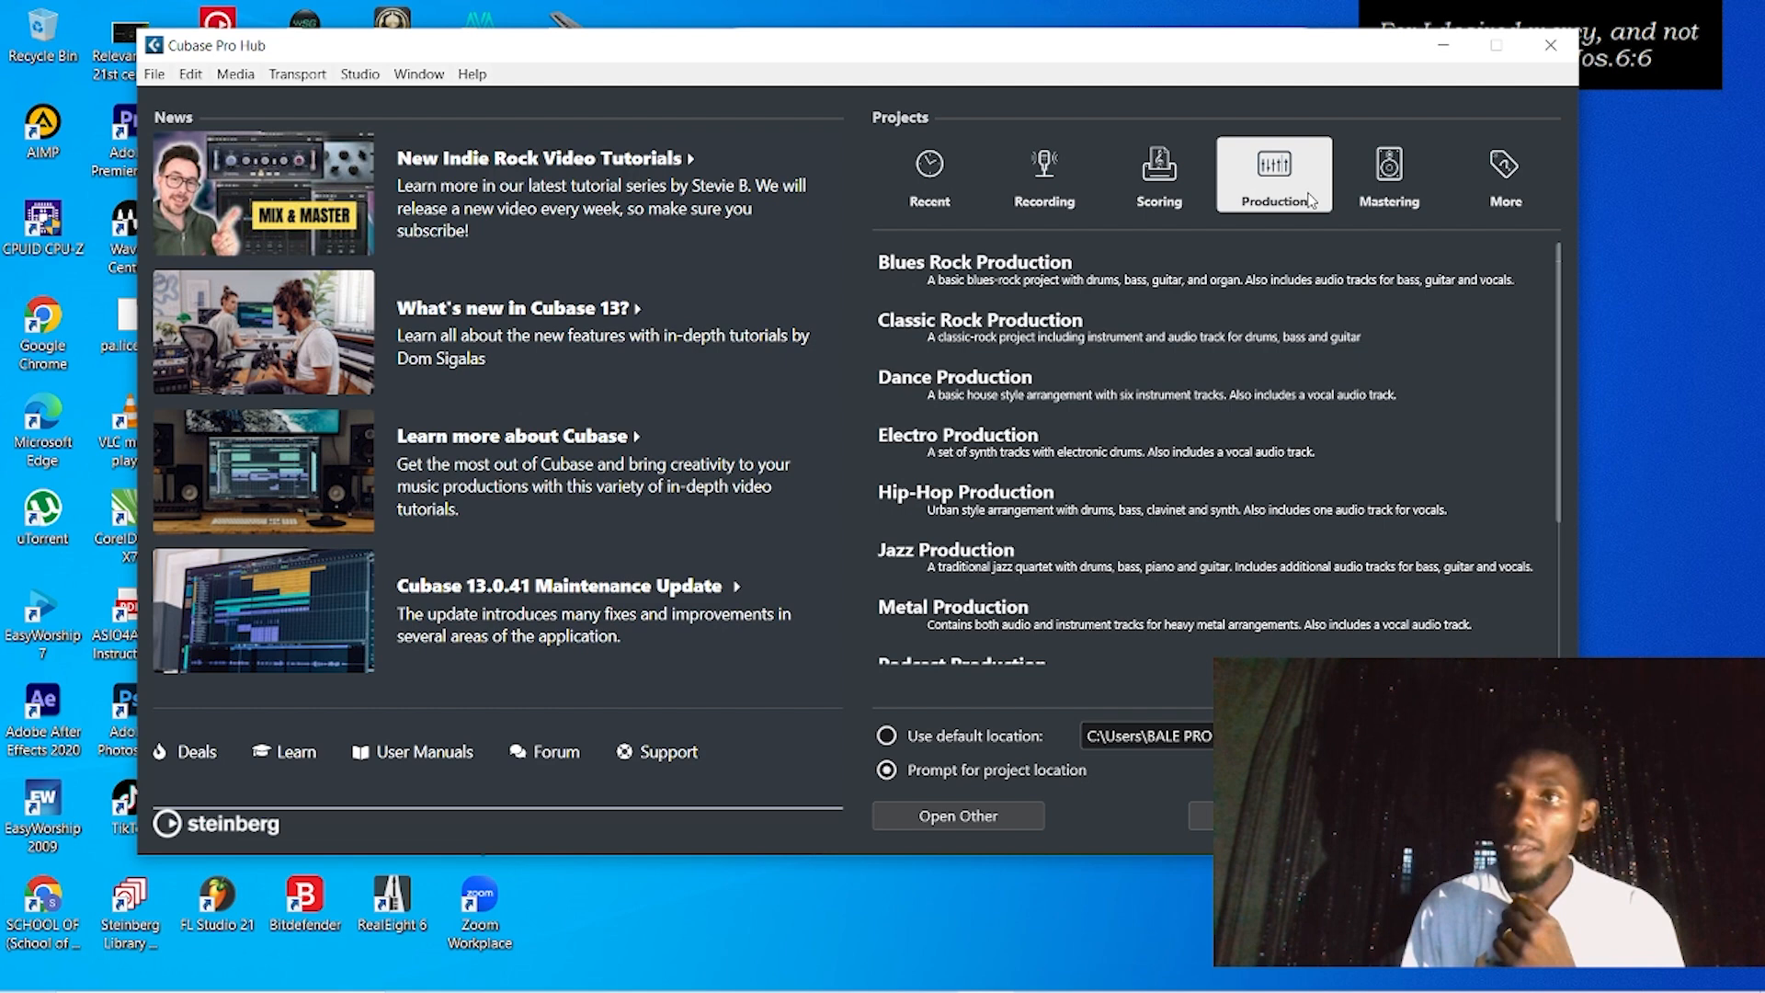
left_click(1390, 184)
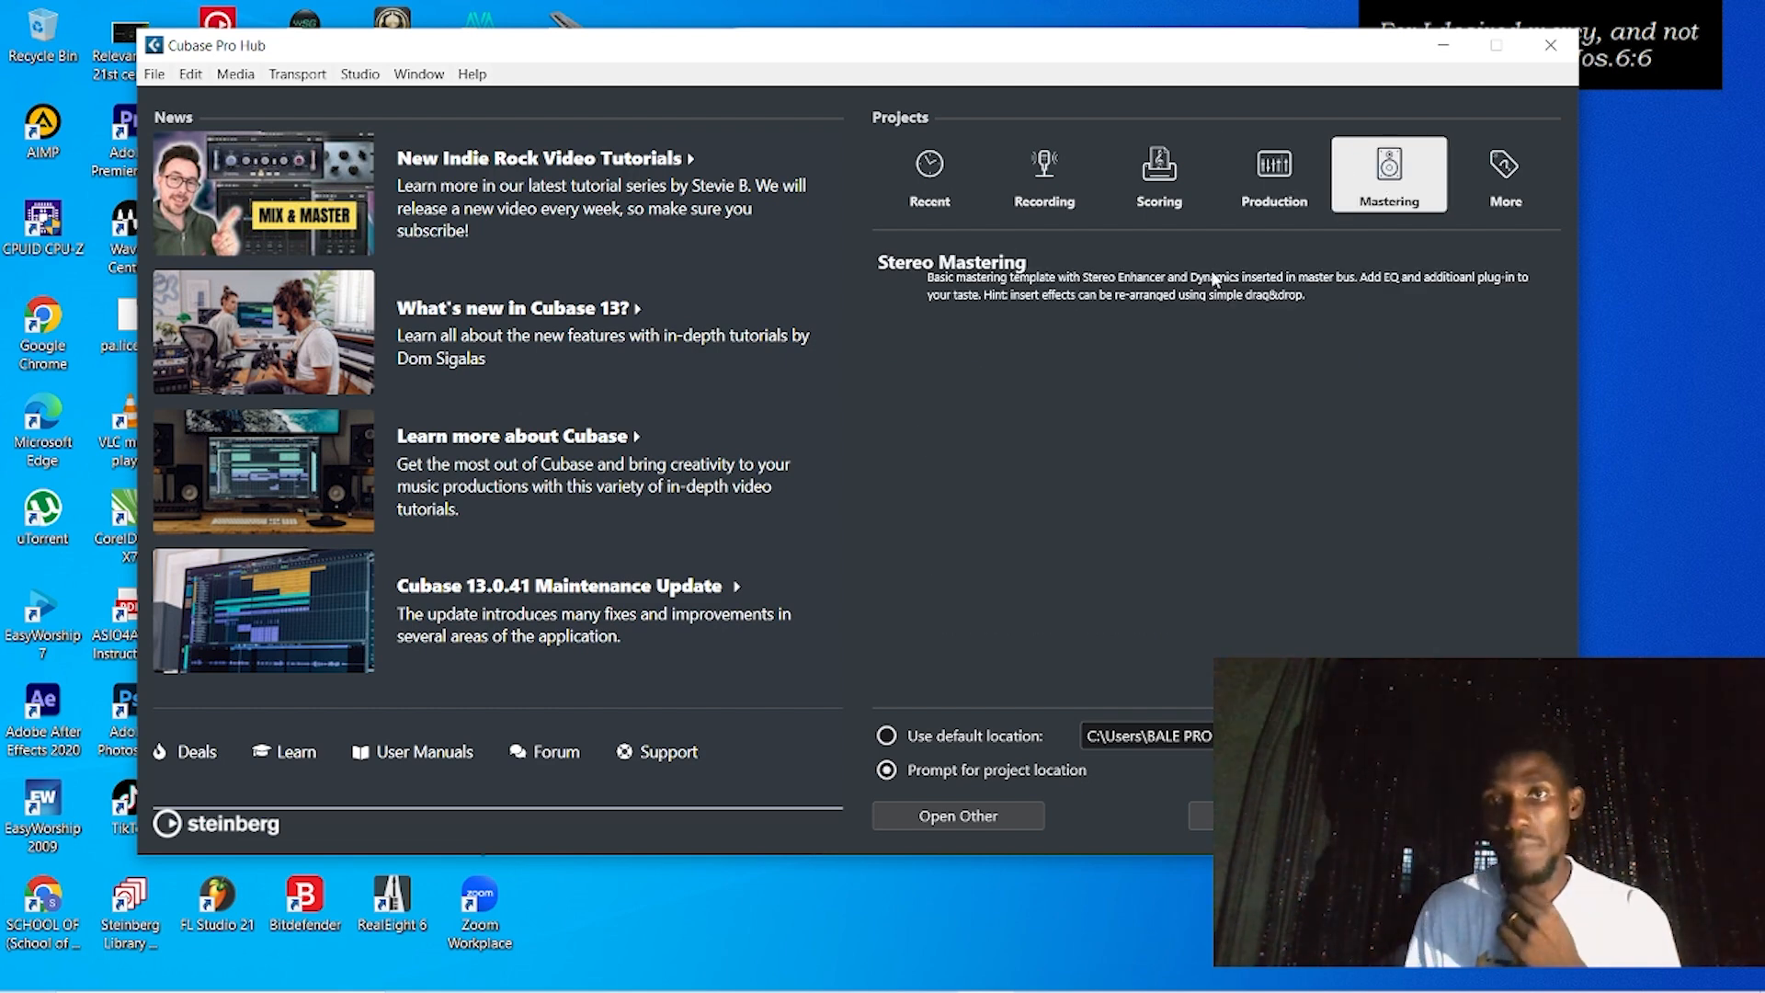
left_click(1042, 296)
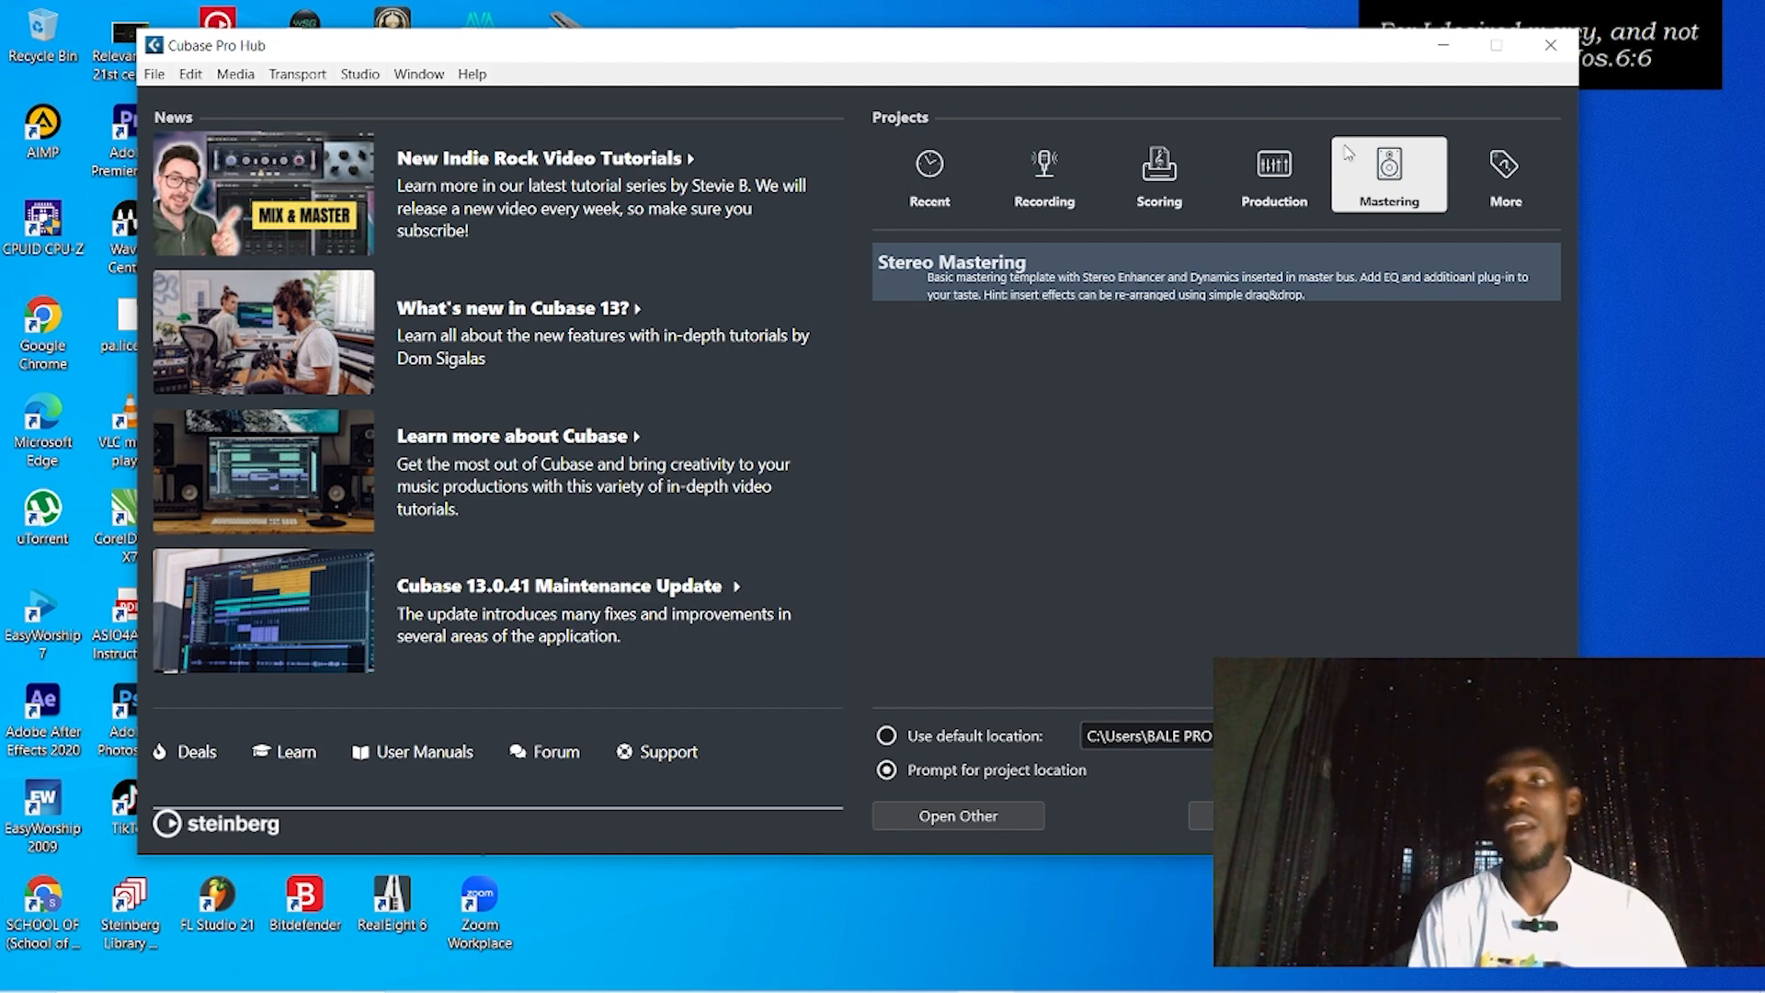
Start a new project from the Empty template in the More category, with a prompt for the project location
left_click(1517, 177)
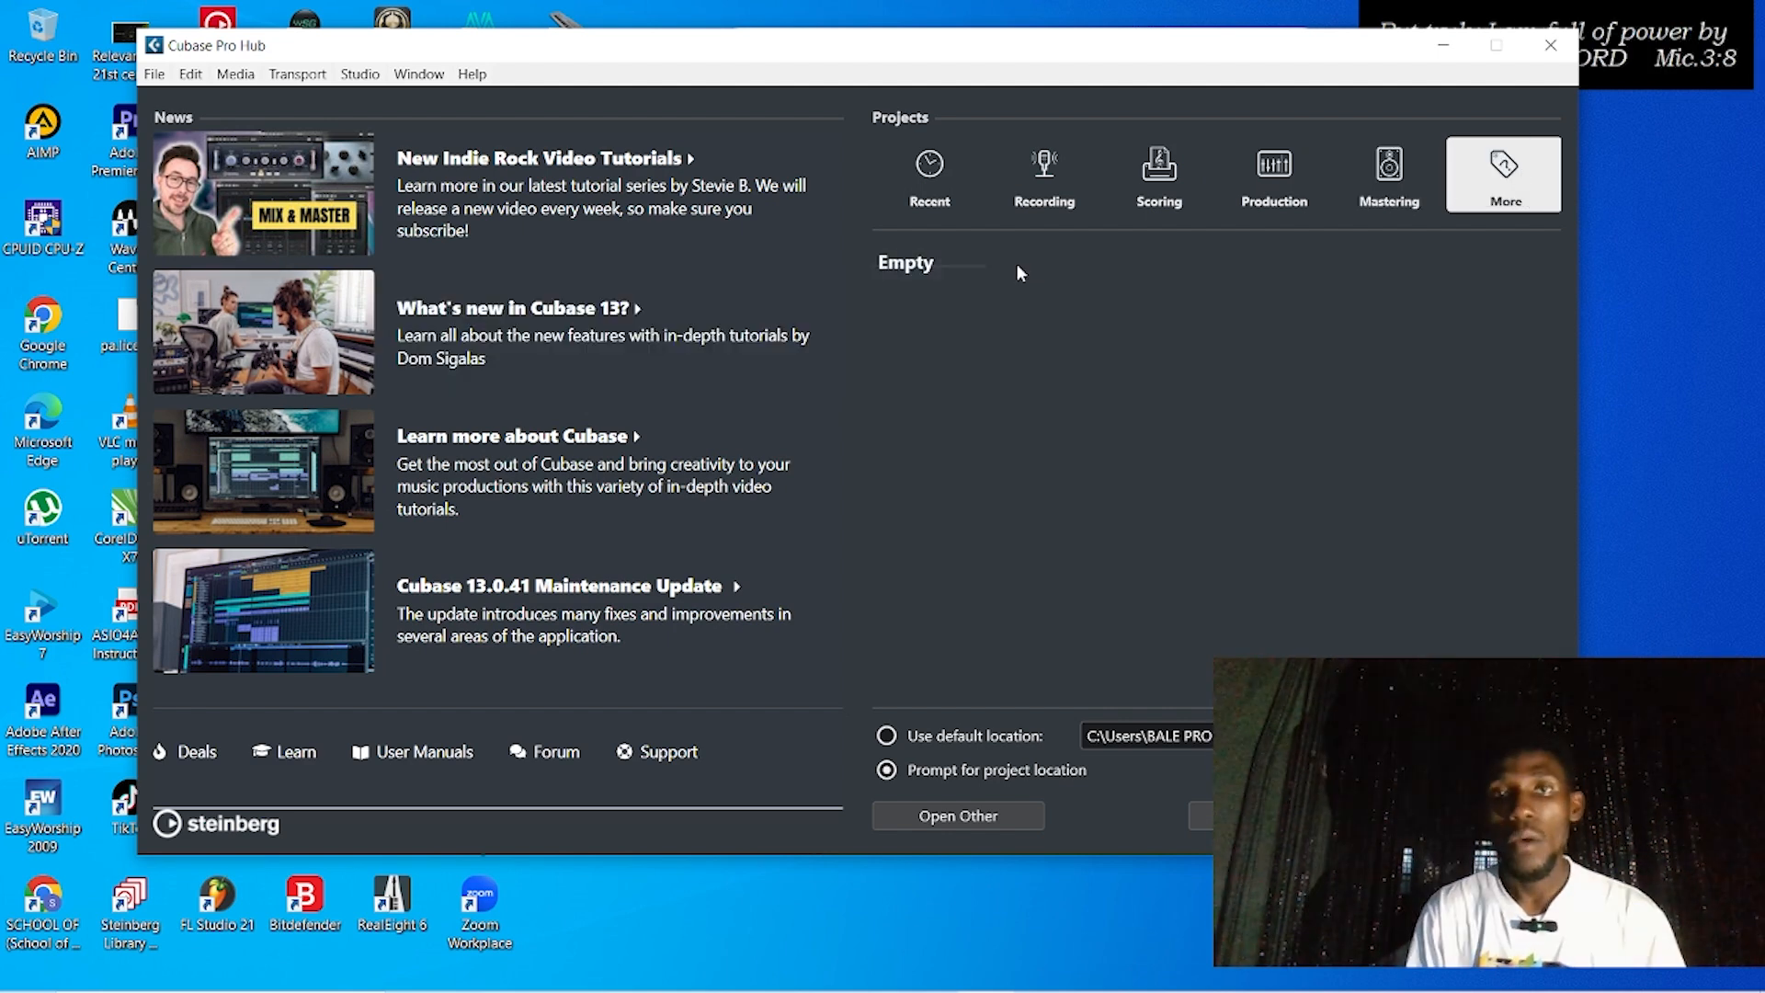
left_click(960, 260)
left_click(1275, 815)
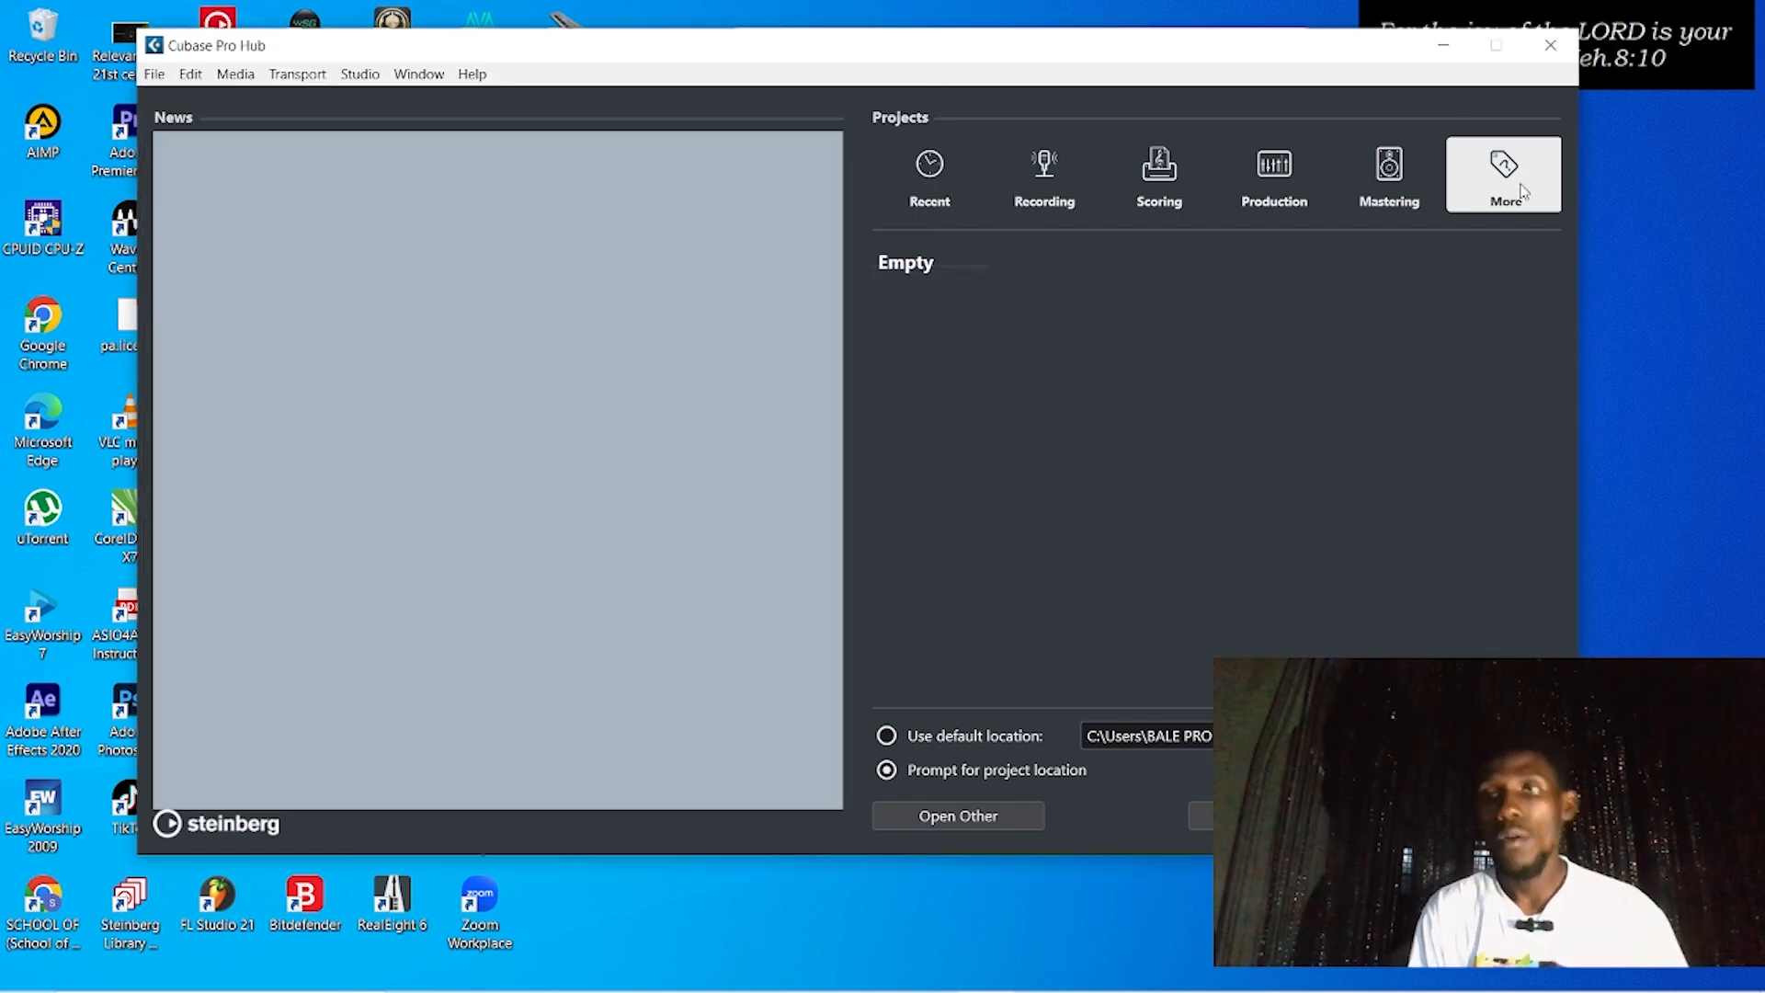
left_click(1133, 281)
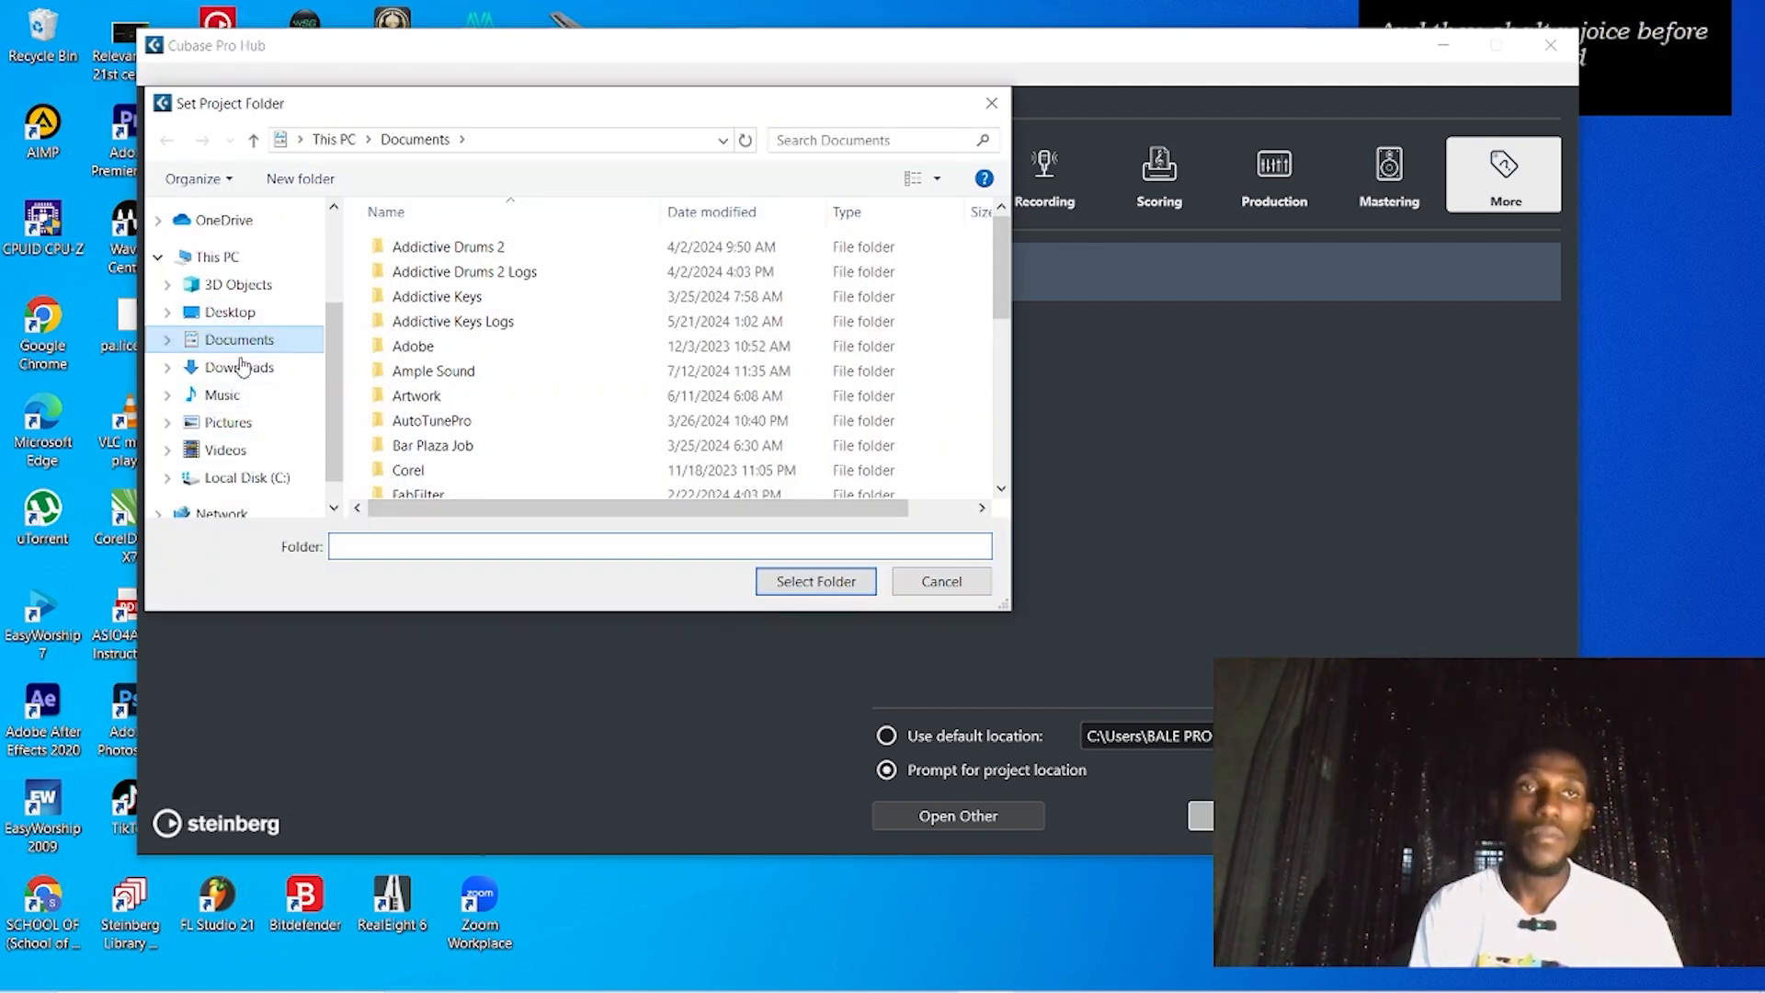
Create a folder named Music Production in the computer's Music library for the project location
left_click(222, 394)
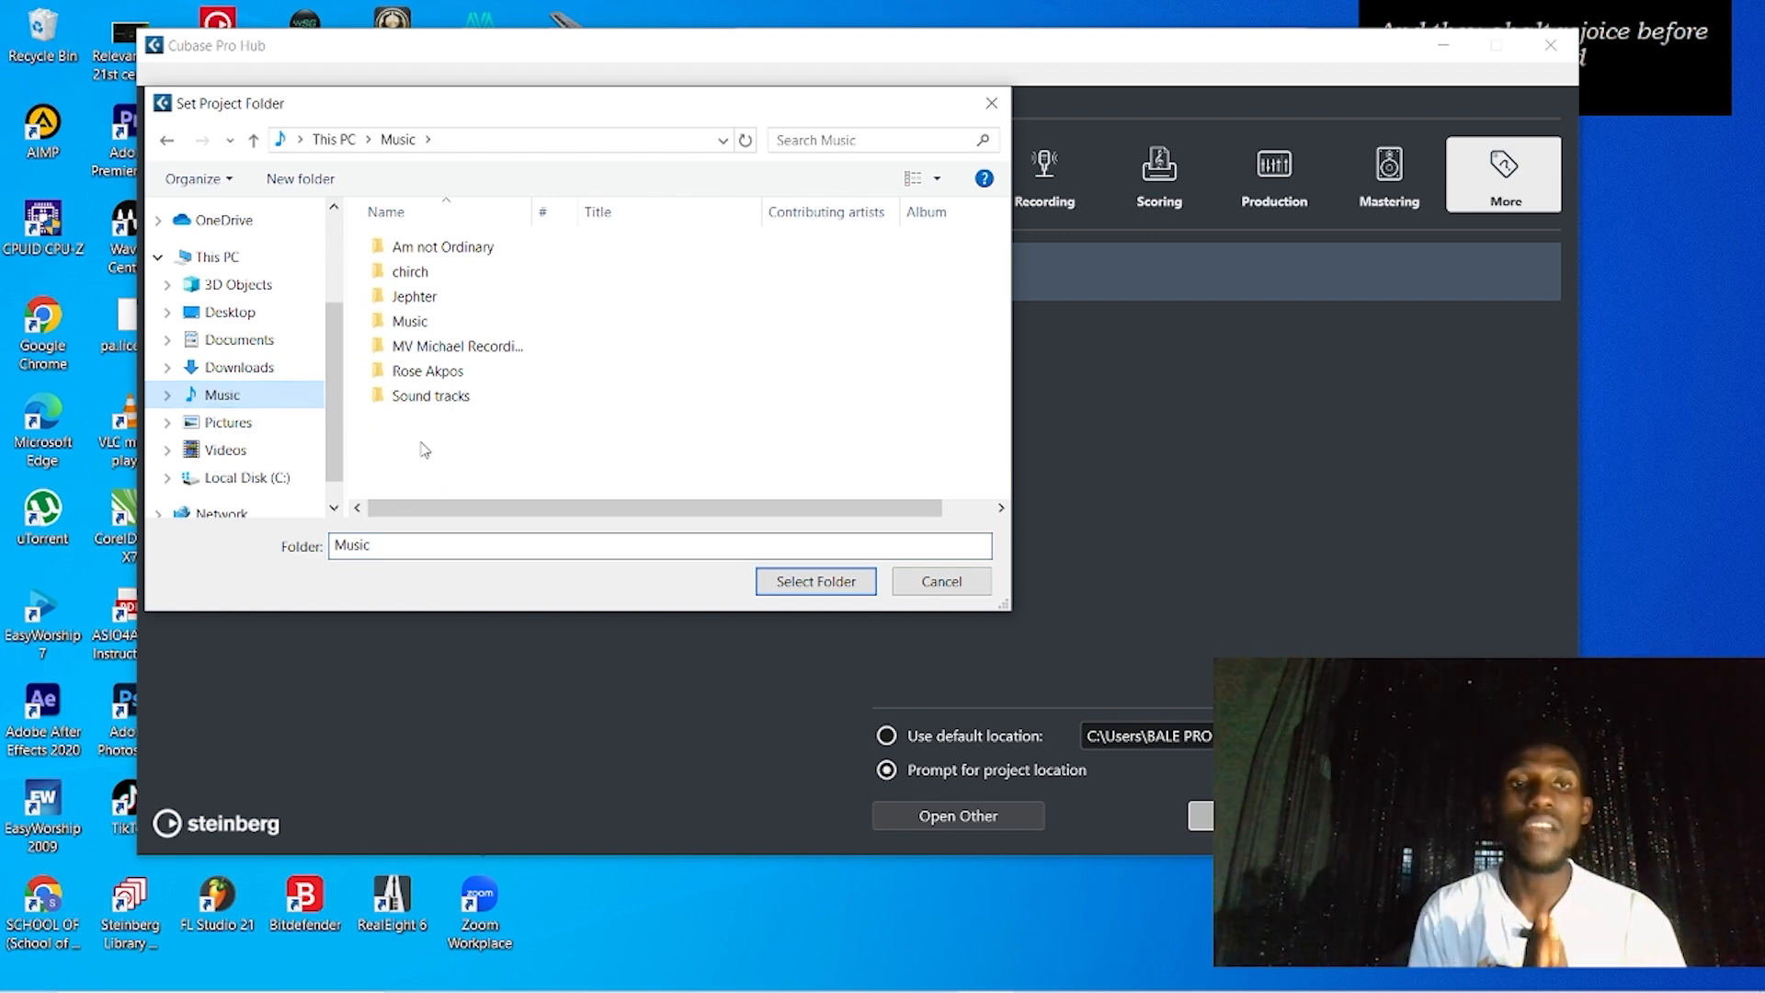
right_click(447, 441)
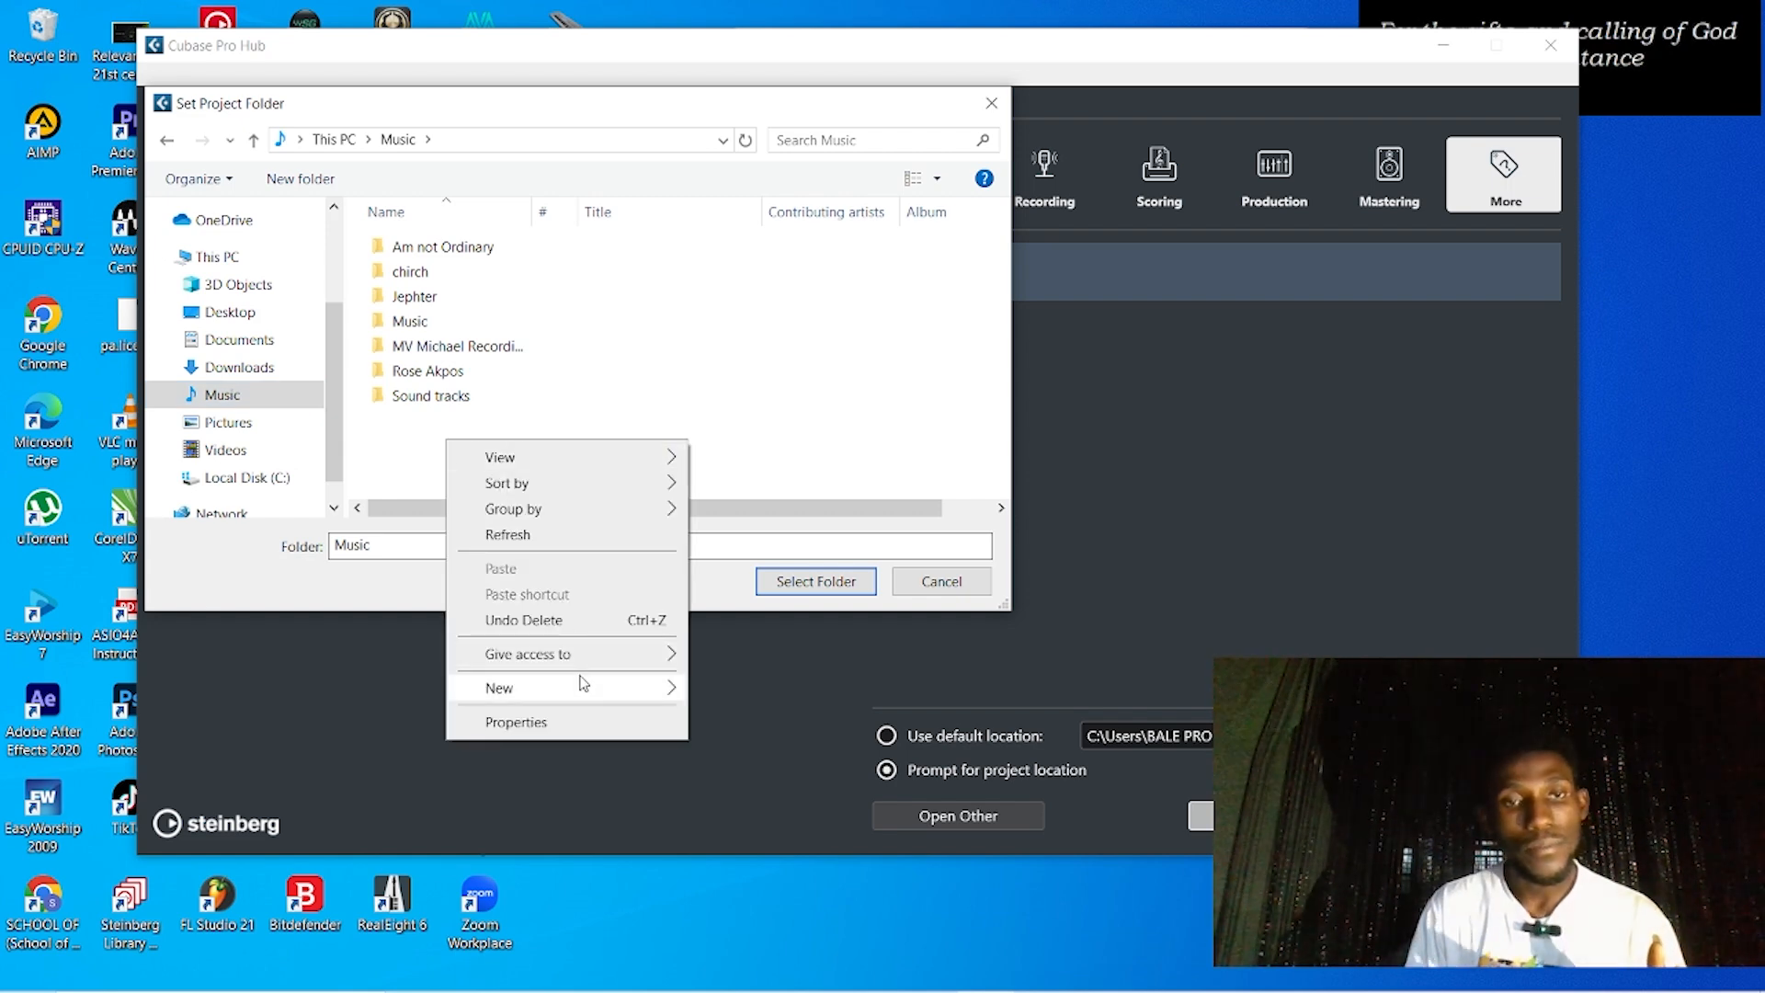
mouse_move(605, 695)
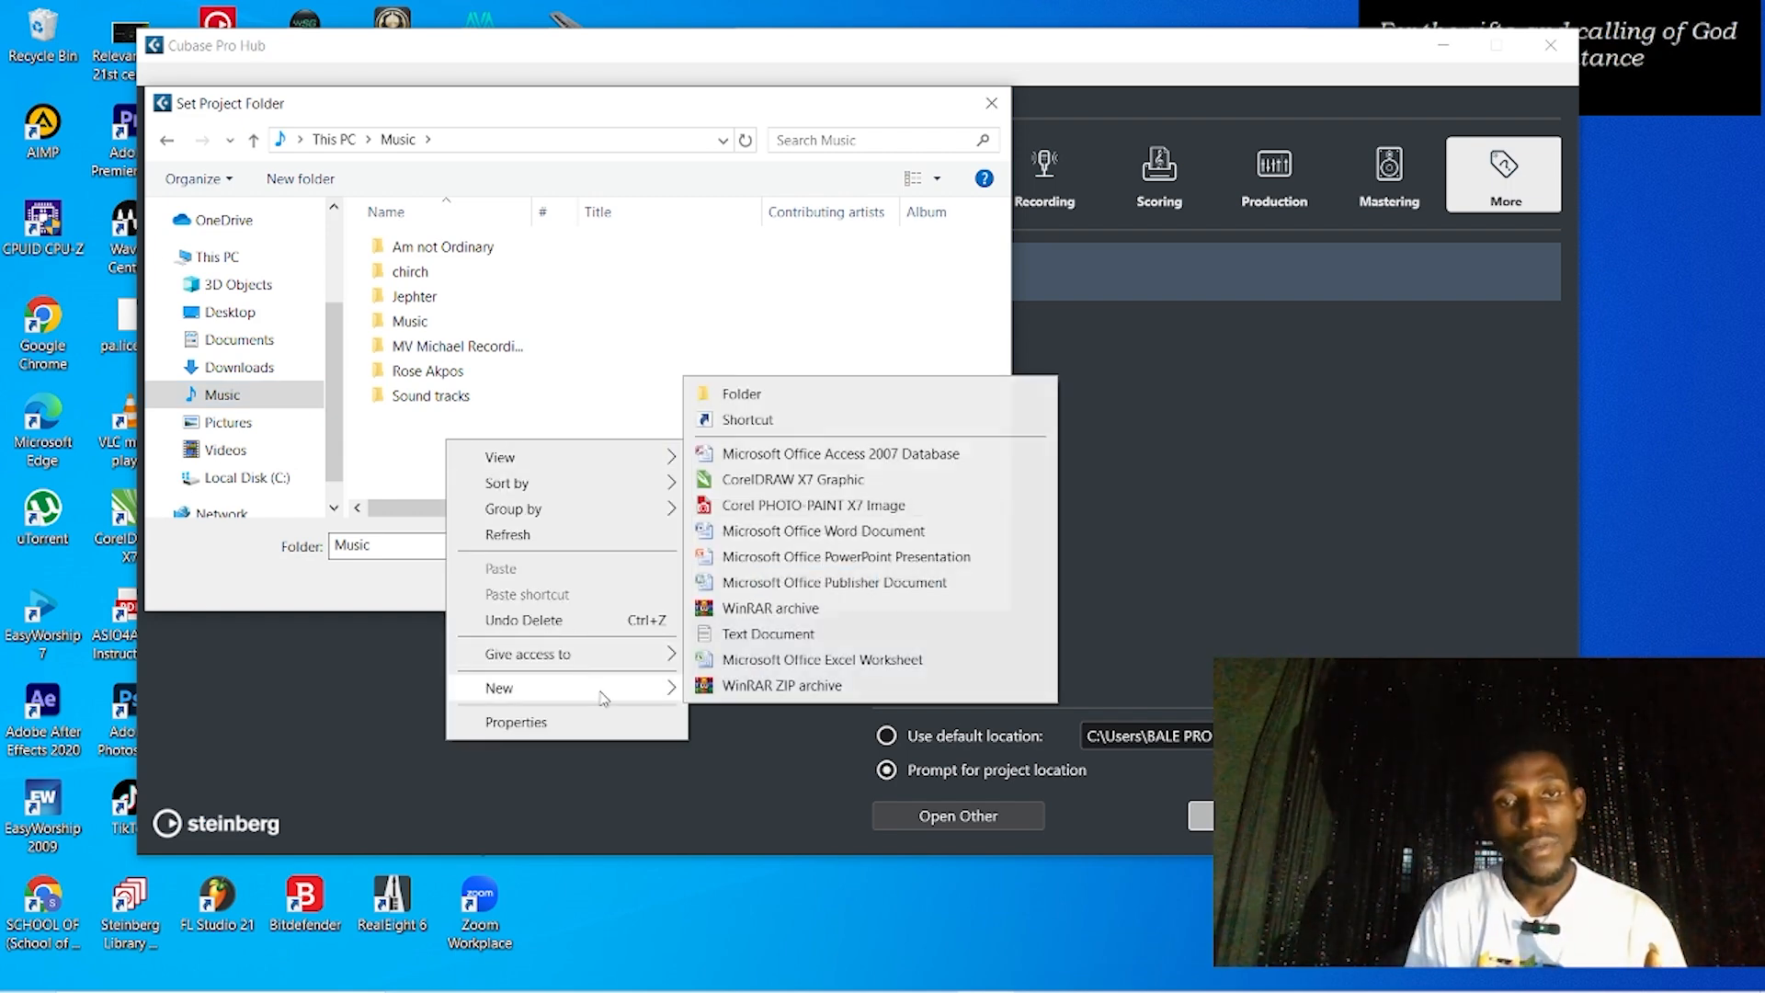
left_click(741, 394)
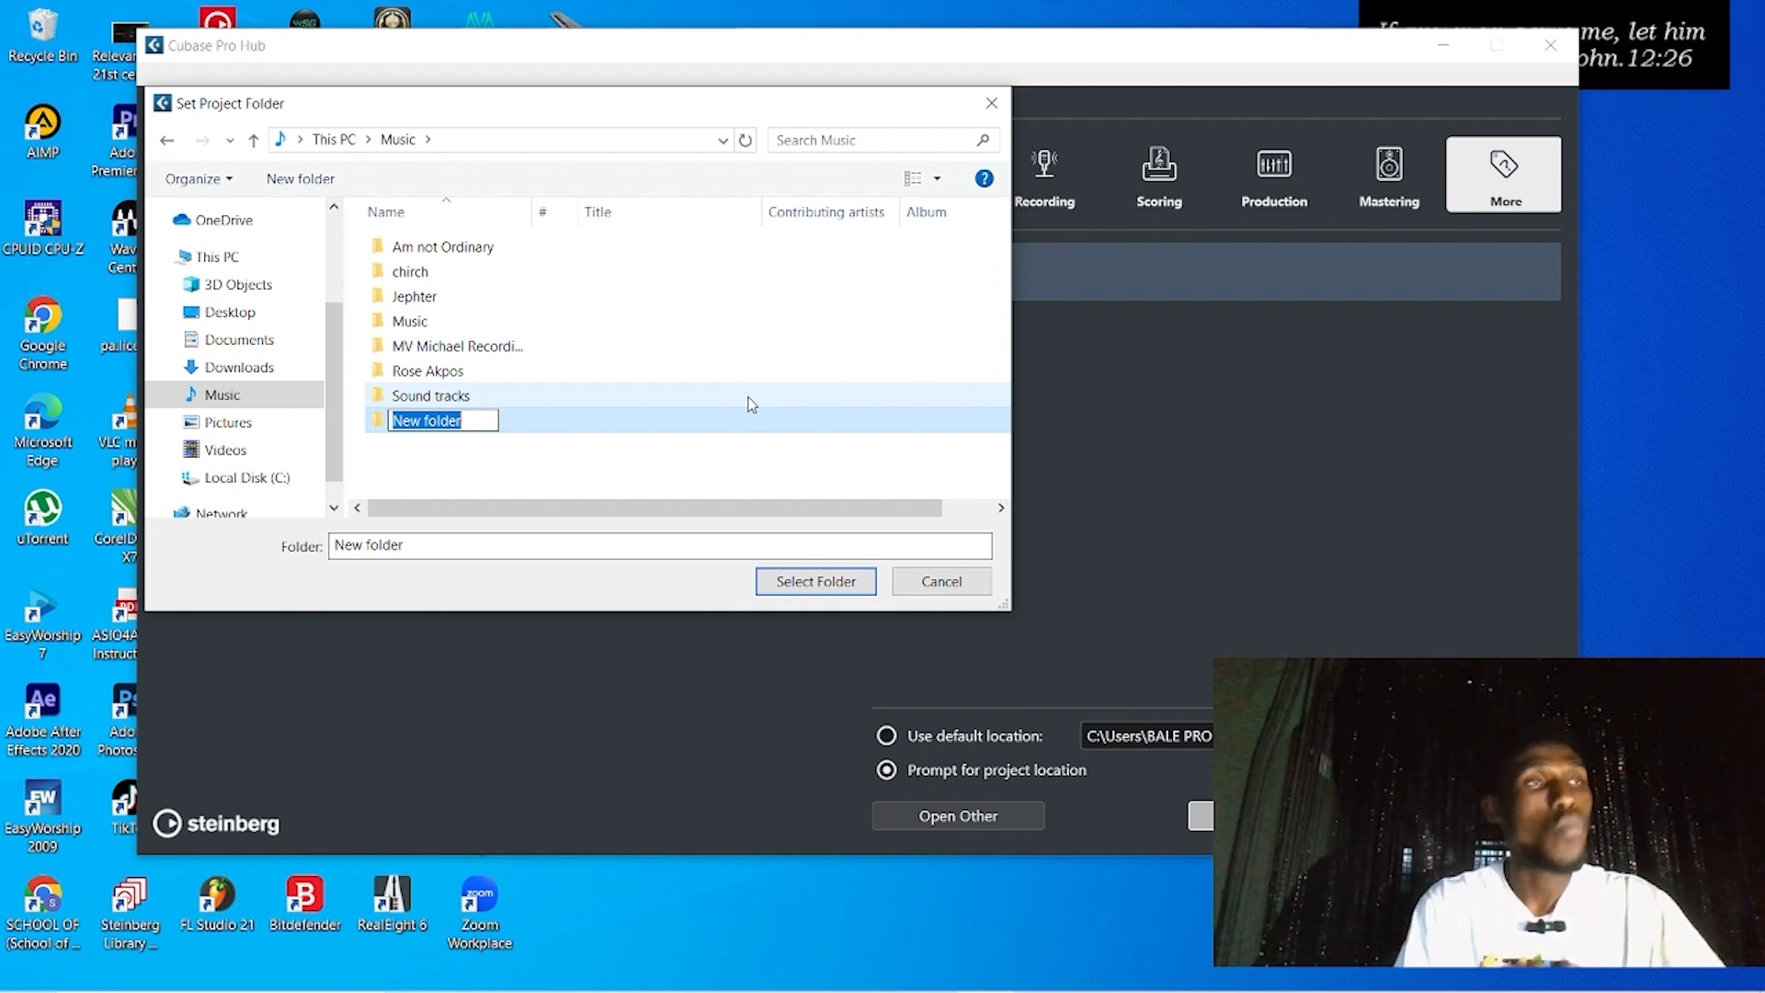
type("Music ")
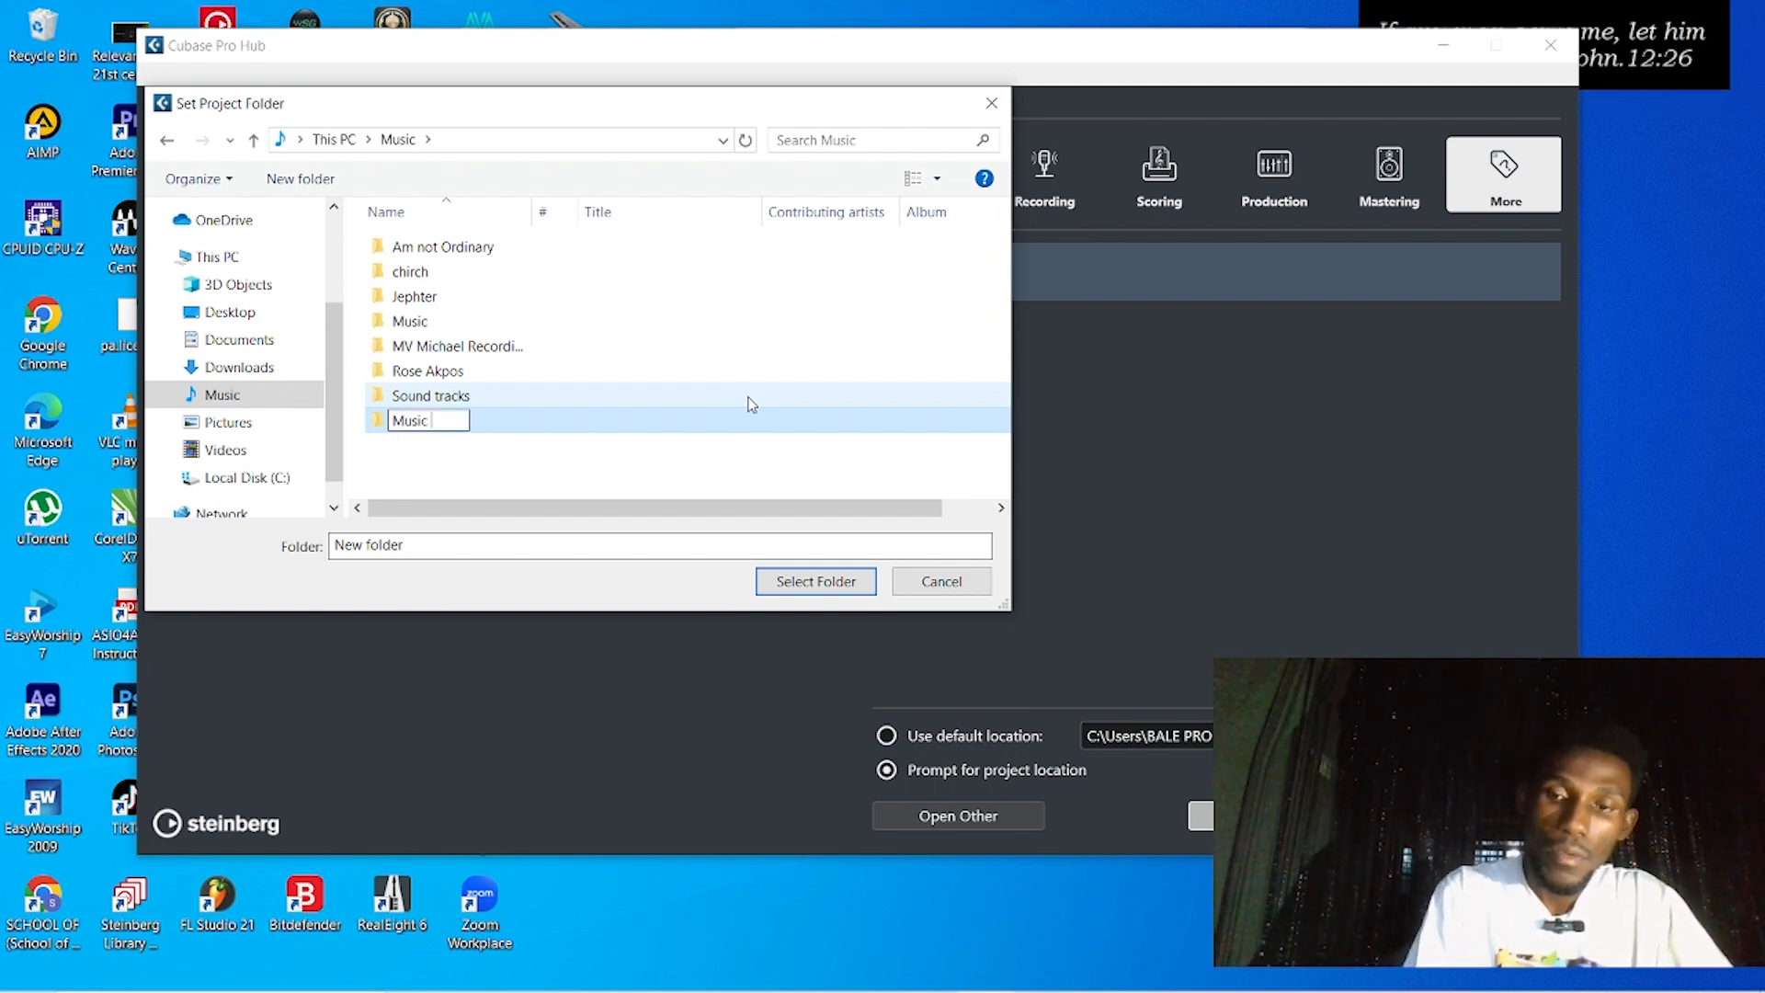
type("Production")
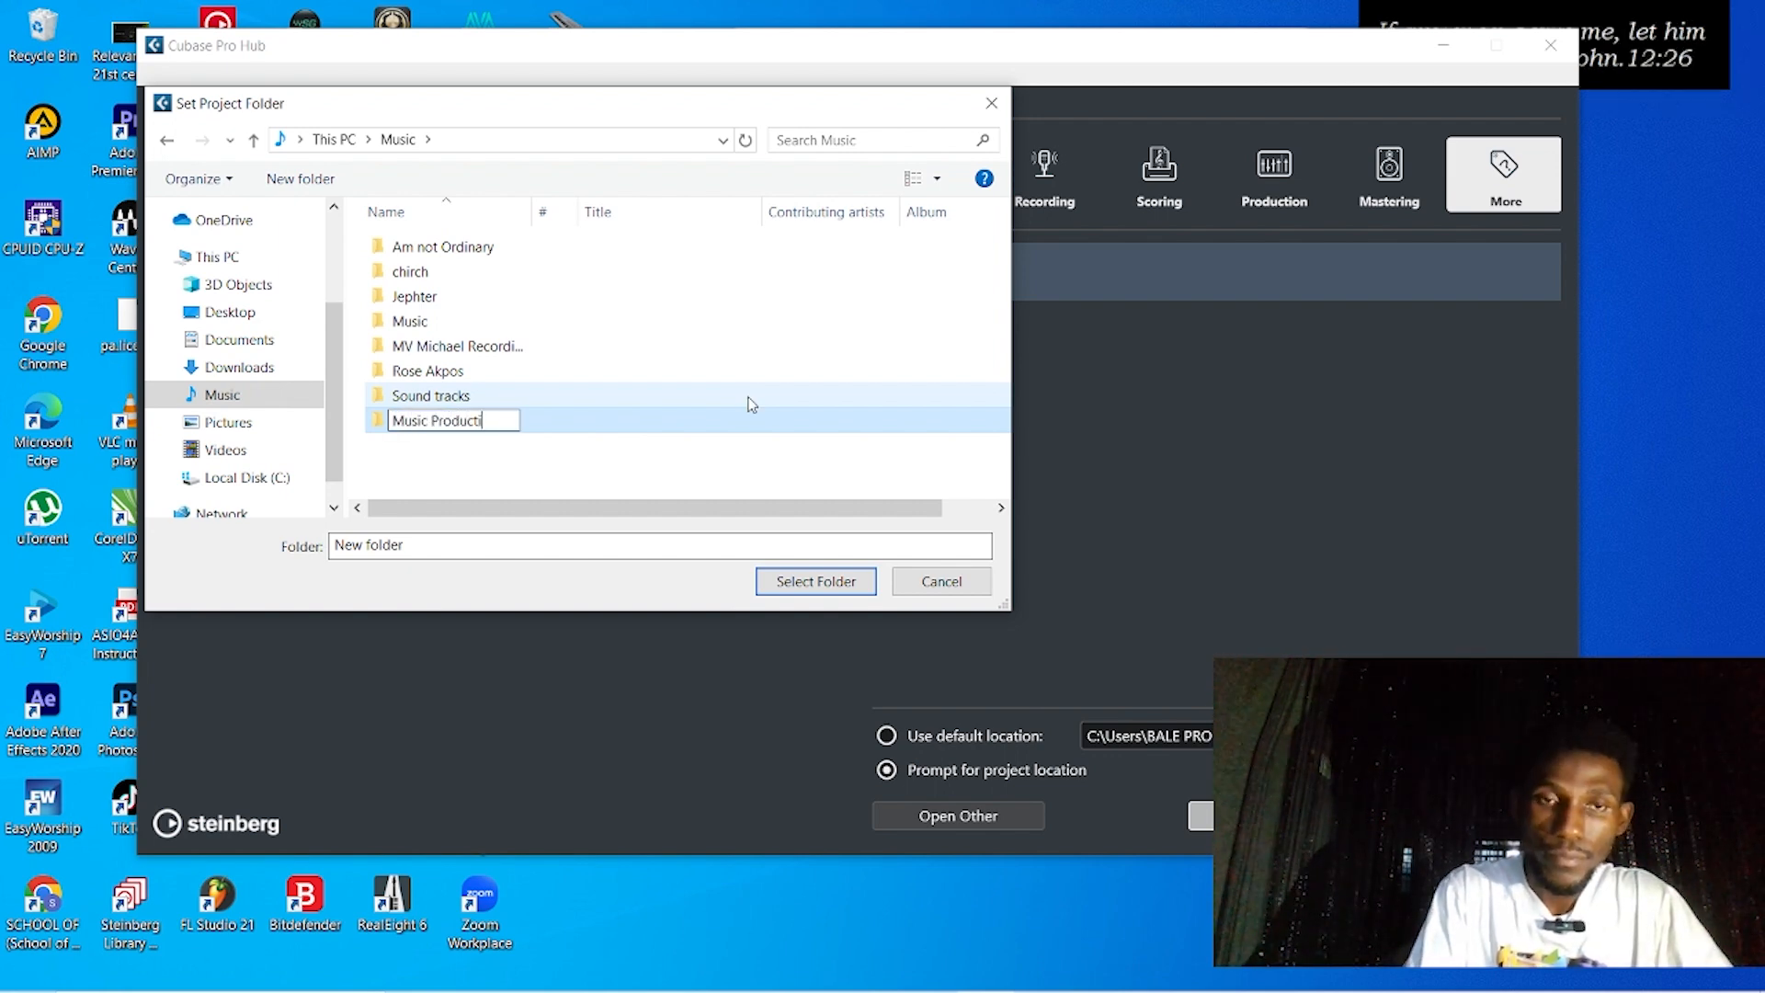
key("Return")
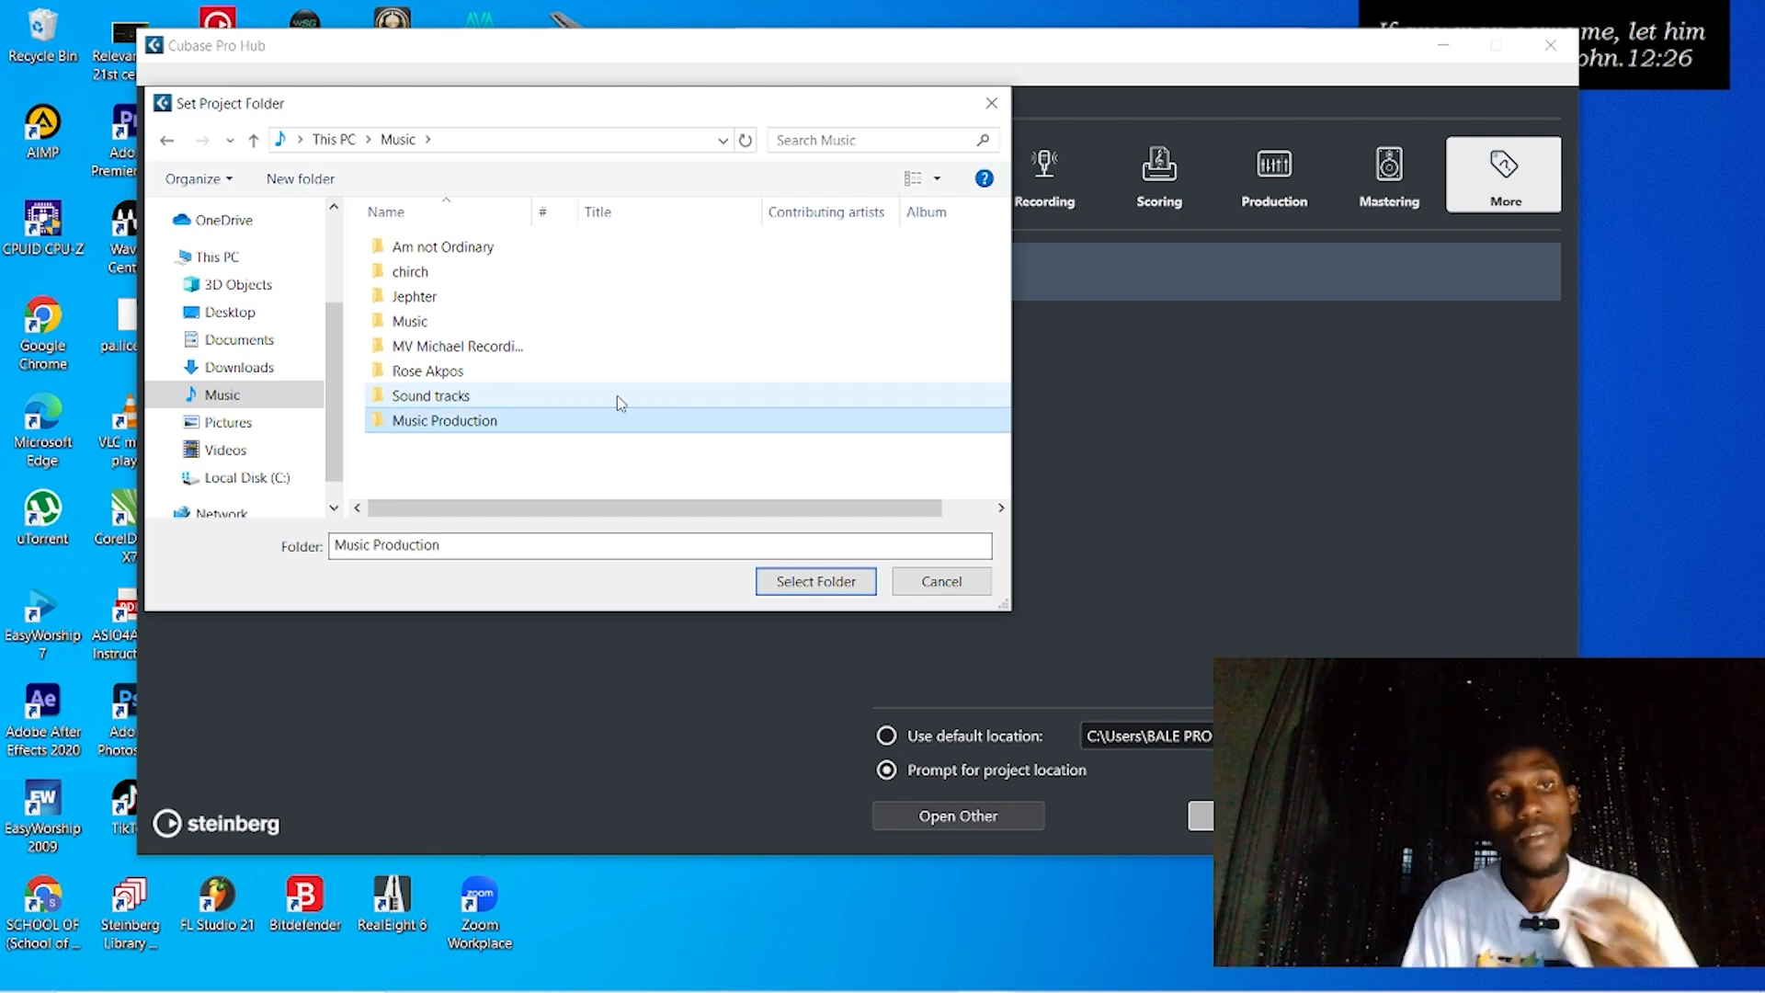
Create a subfolder inside the Music Production folder and name it Judah
double_click(504, 421)
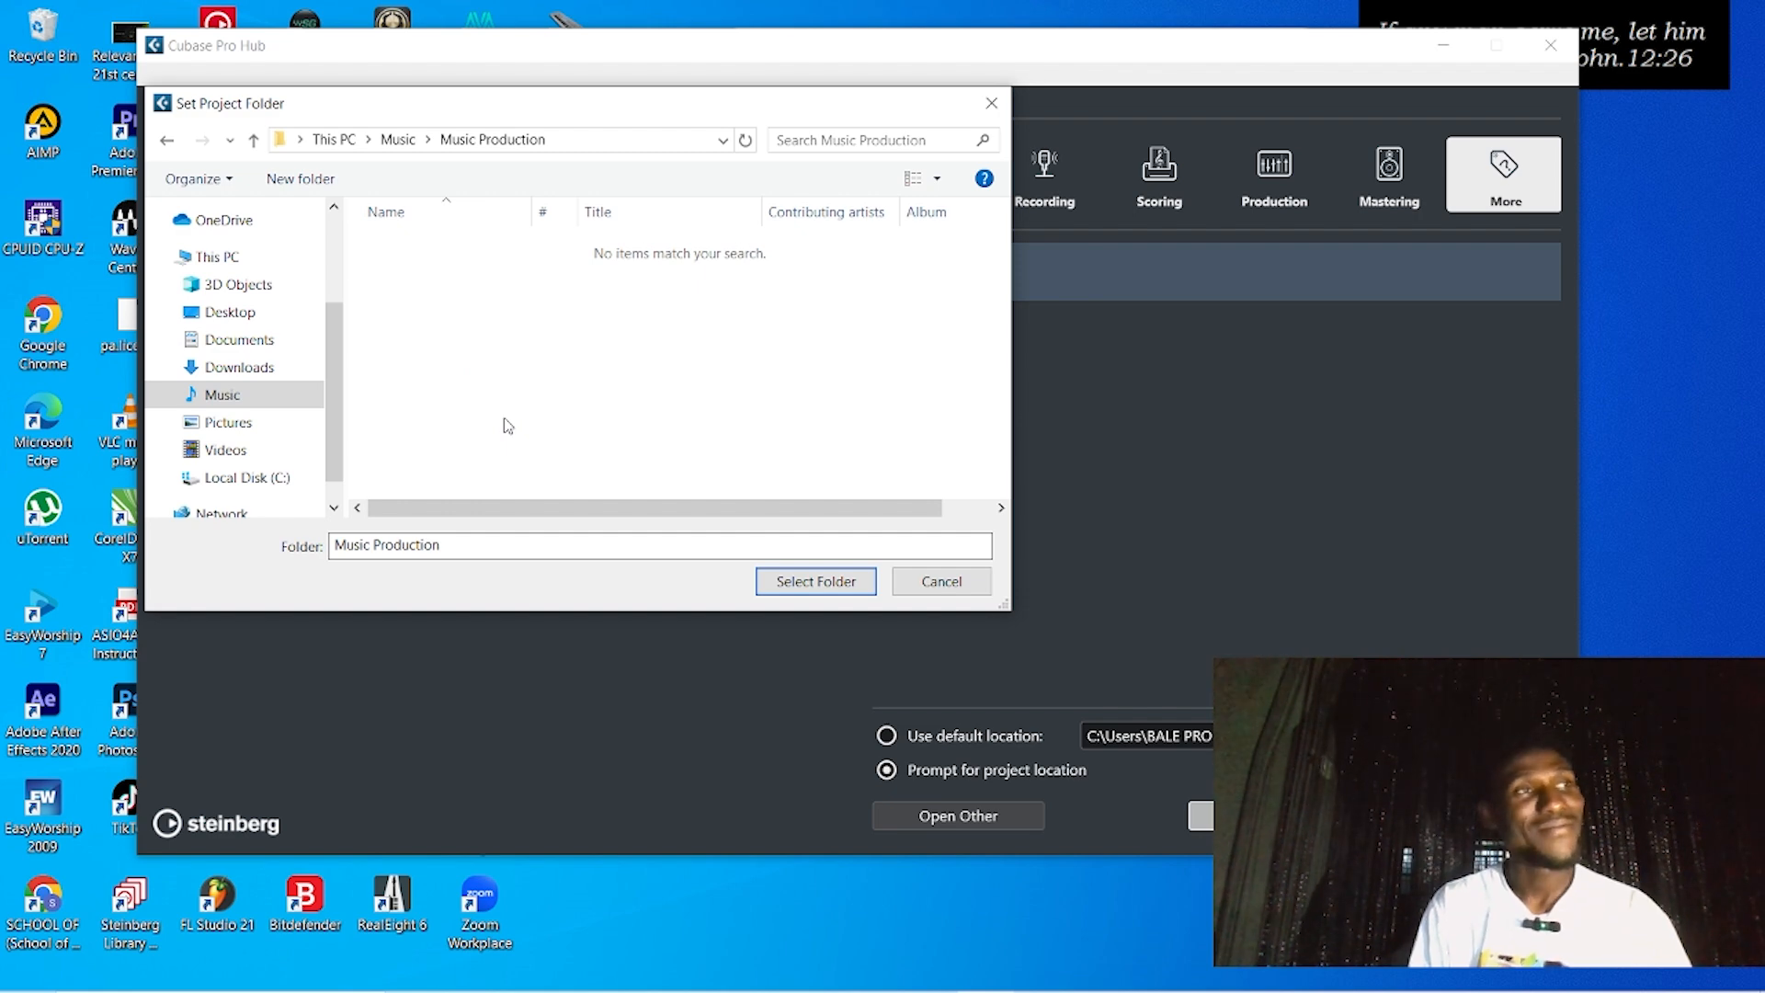
right_click(471, 252)
mouse_move(674, 498)
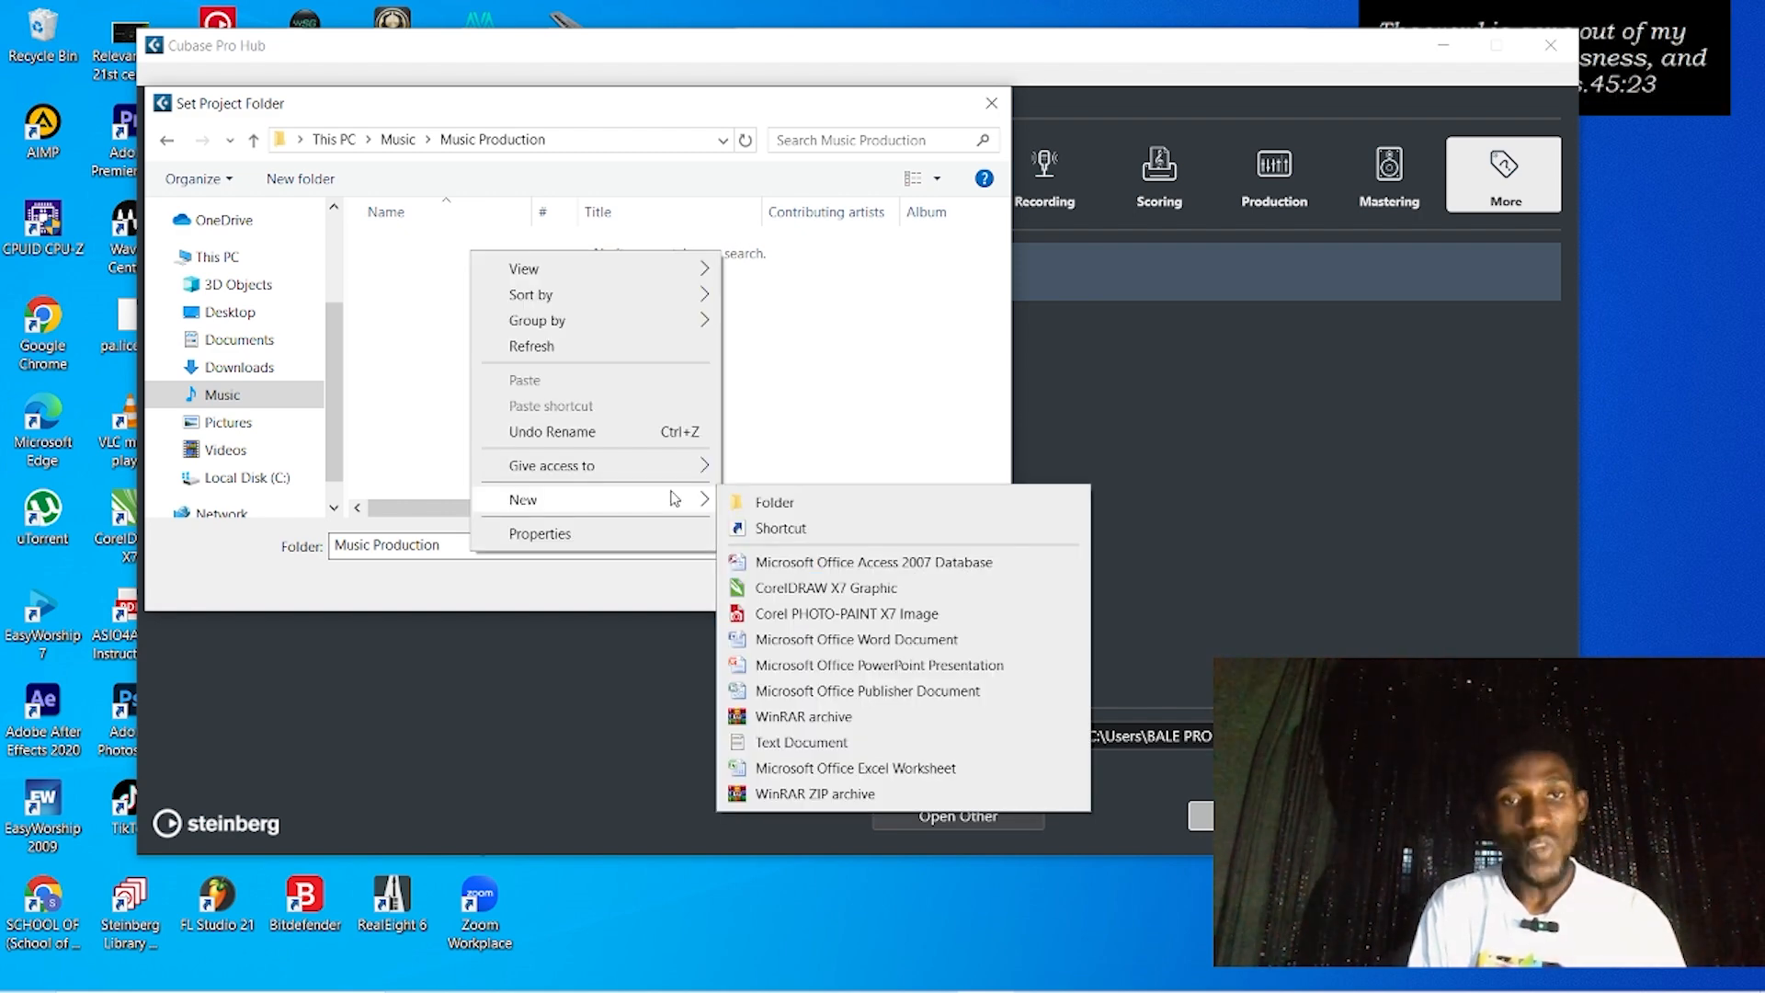
left_click(772, 504)
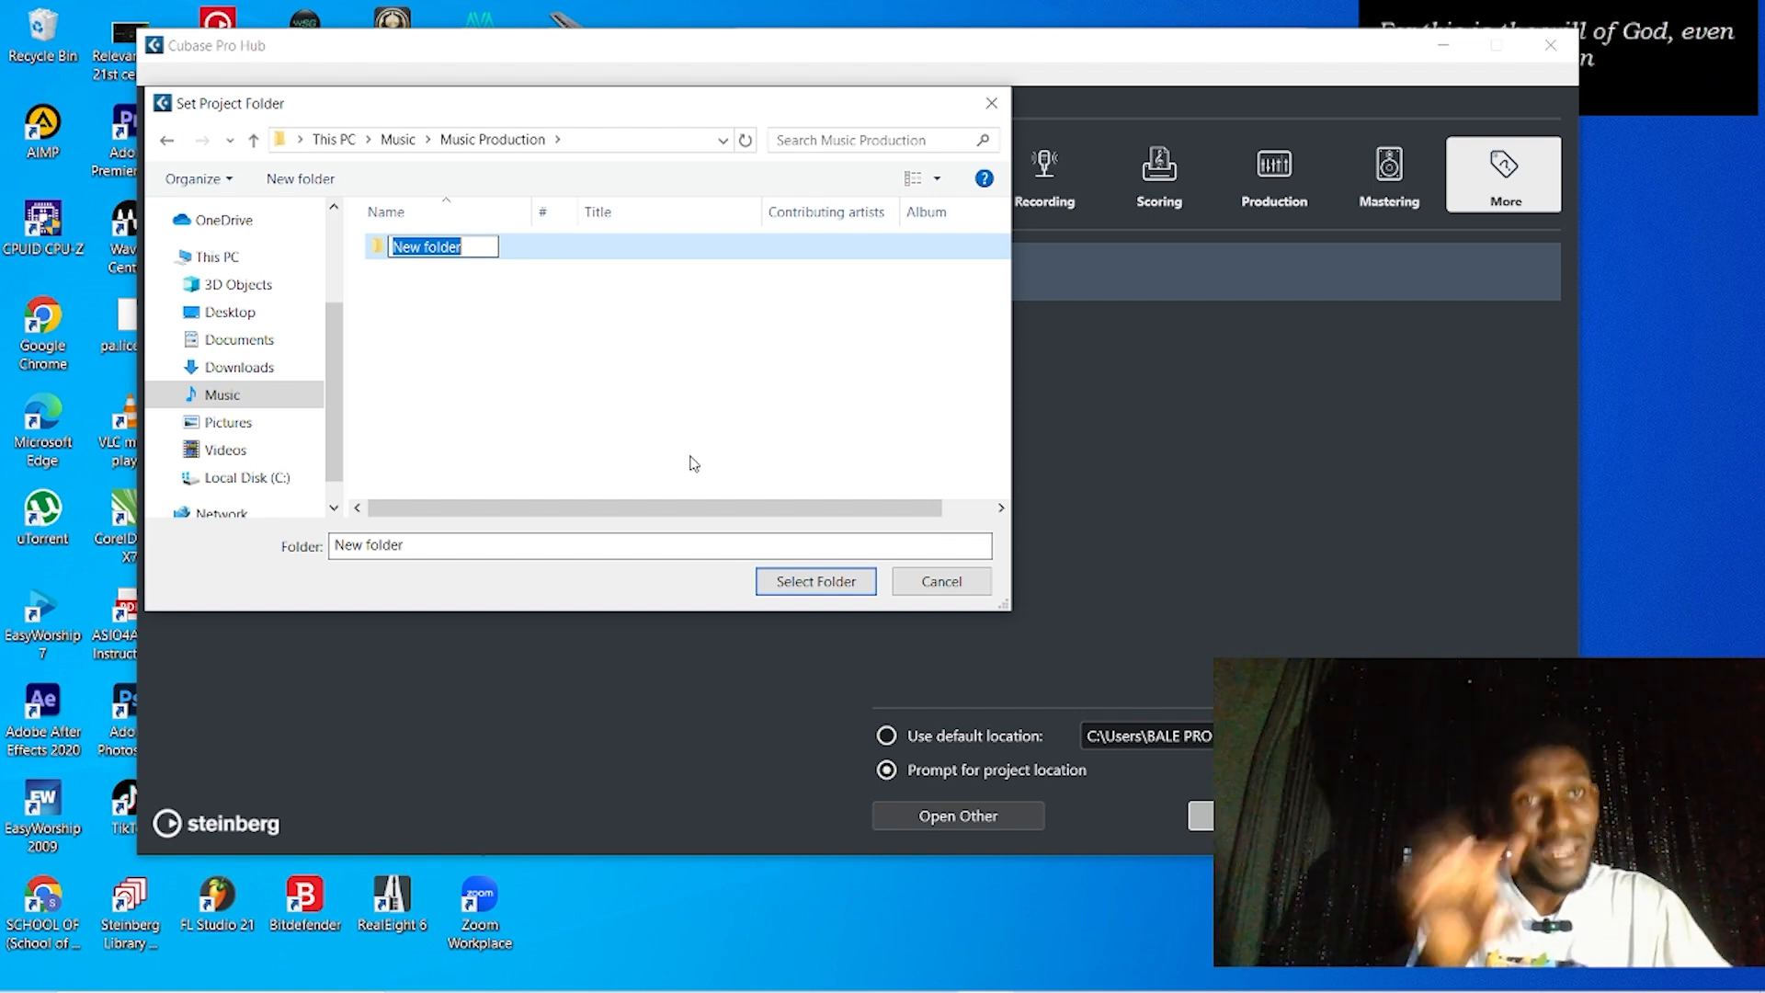
left_click(512, 363)
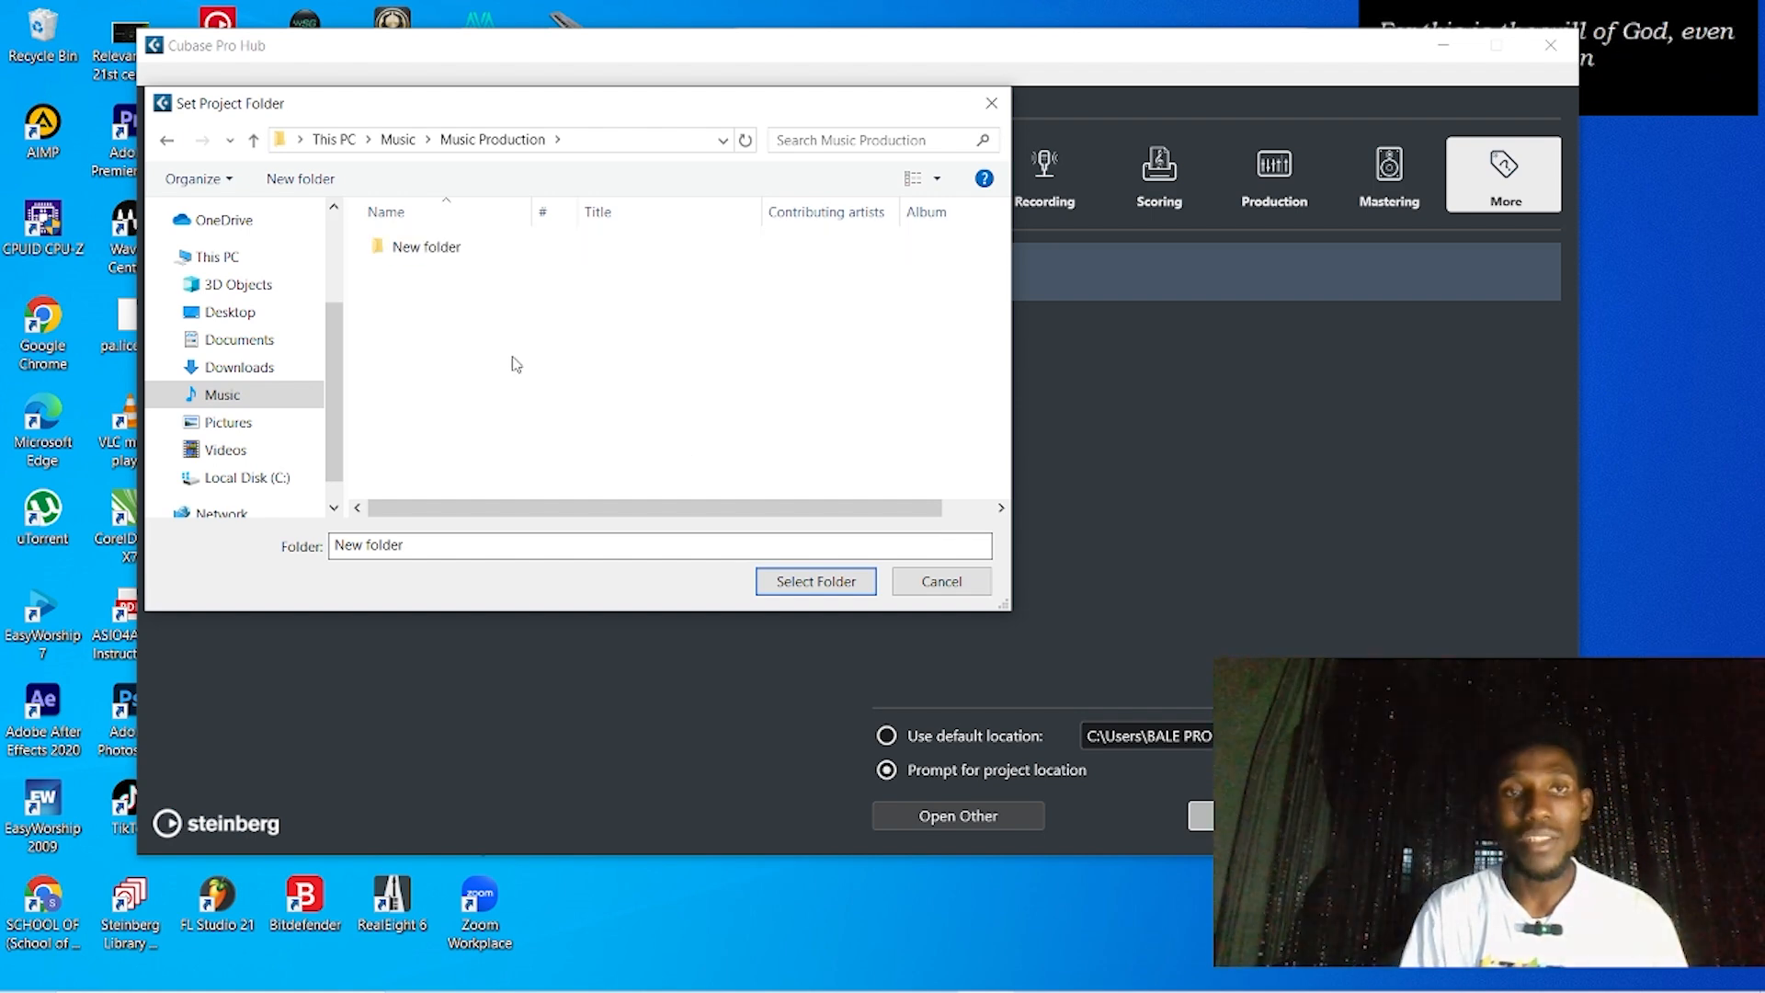
right_click(441, 250)
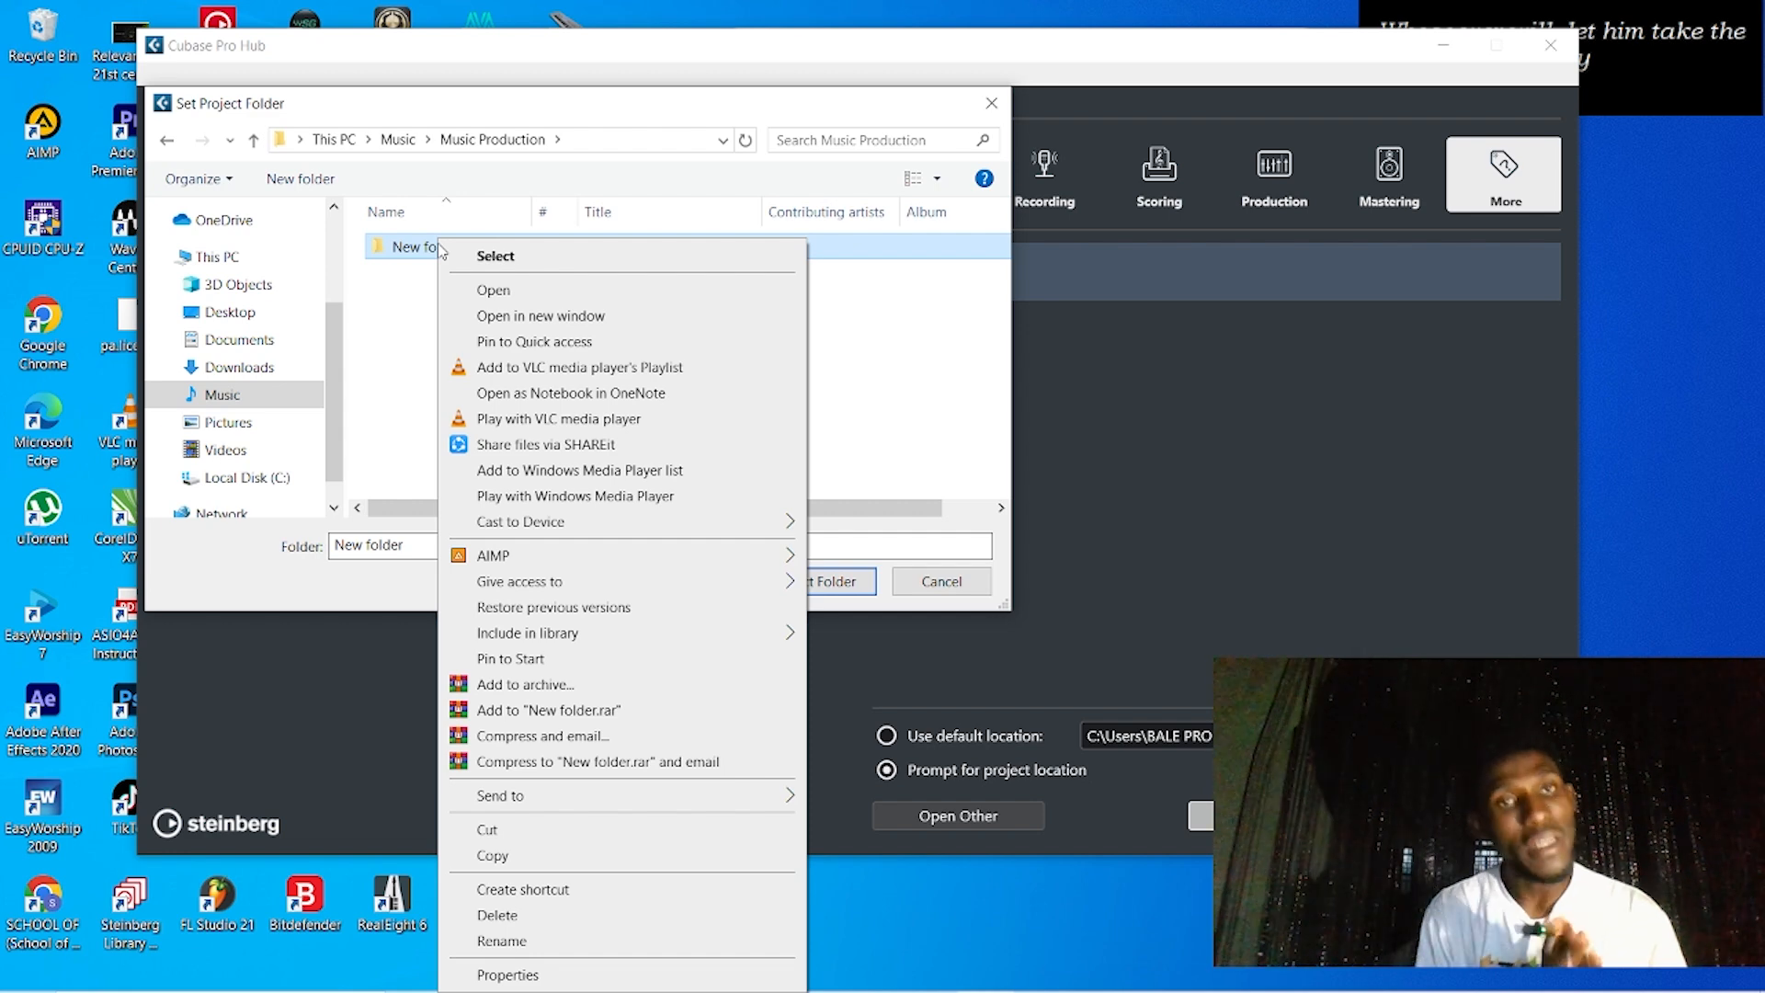
left_click(452, 140)
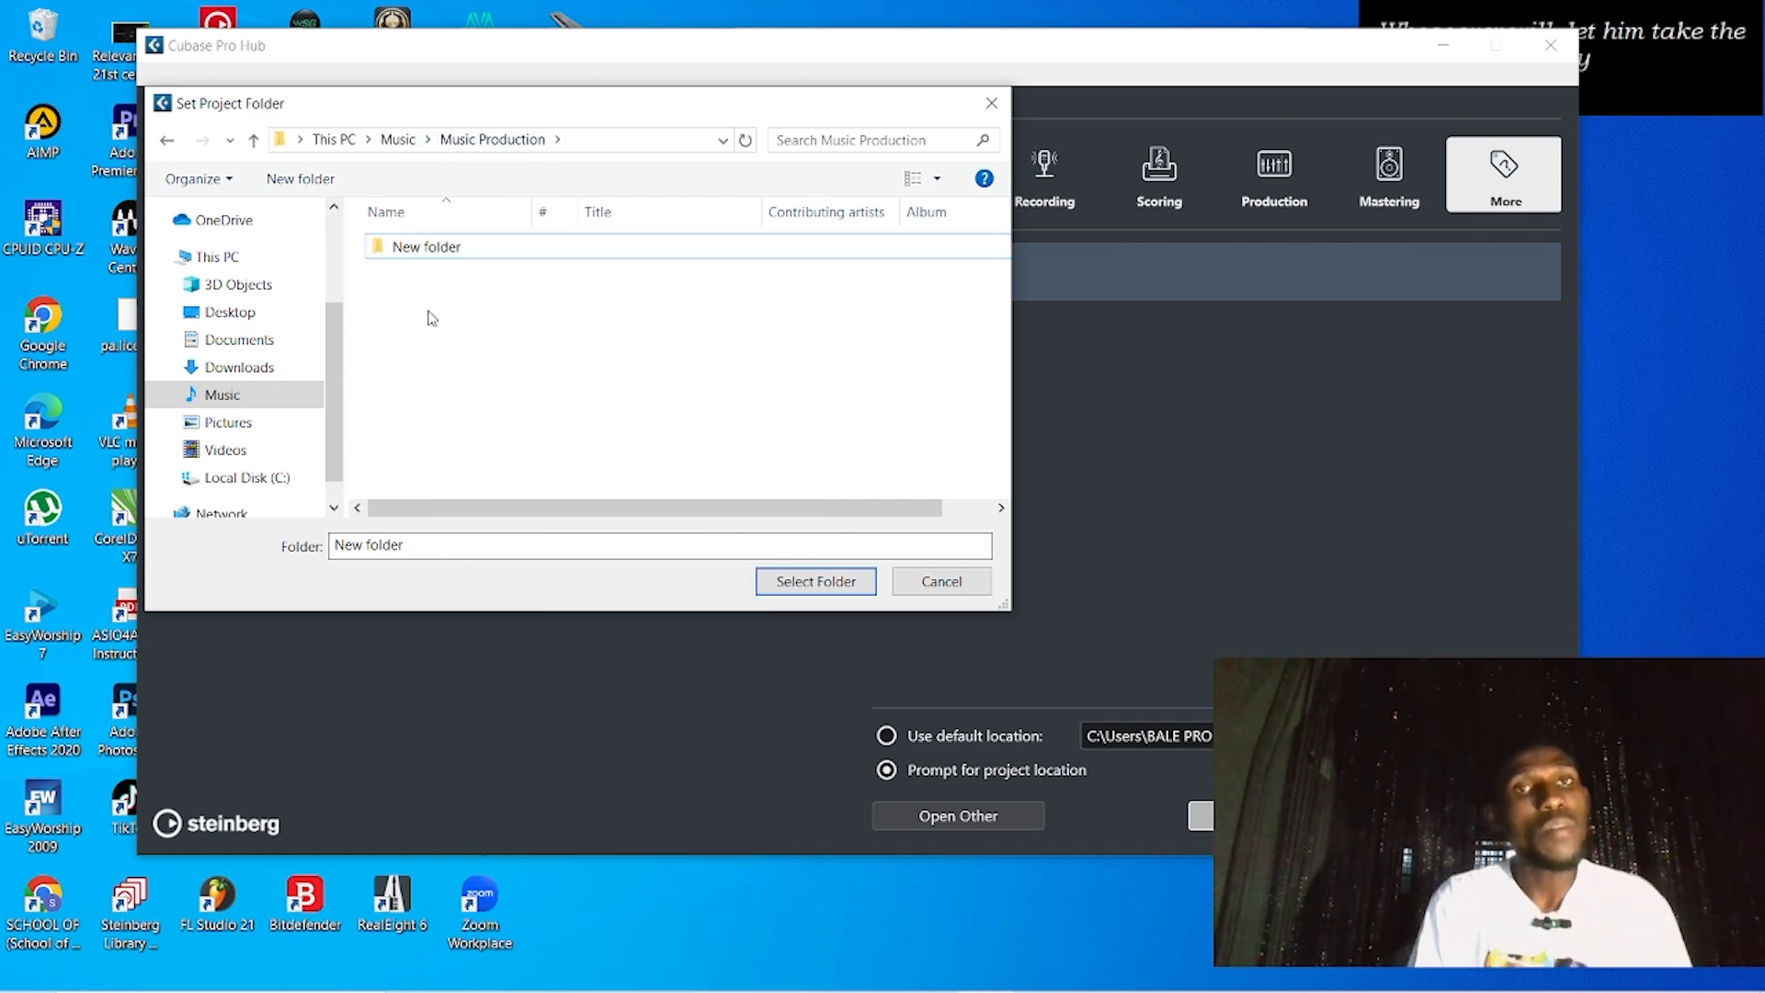
right_click(439, 257)
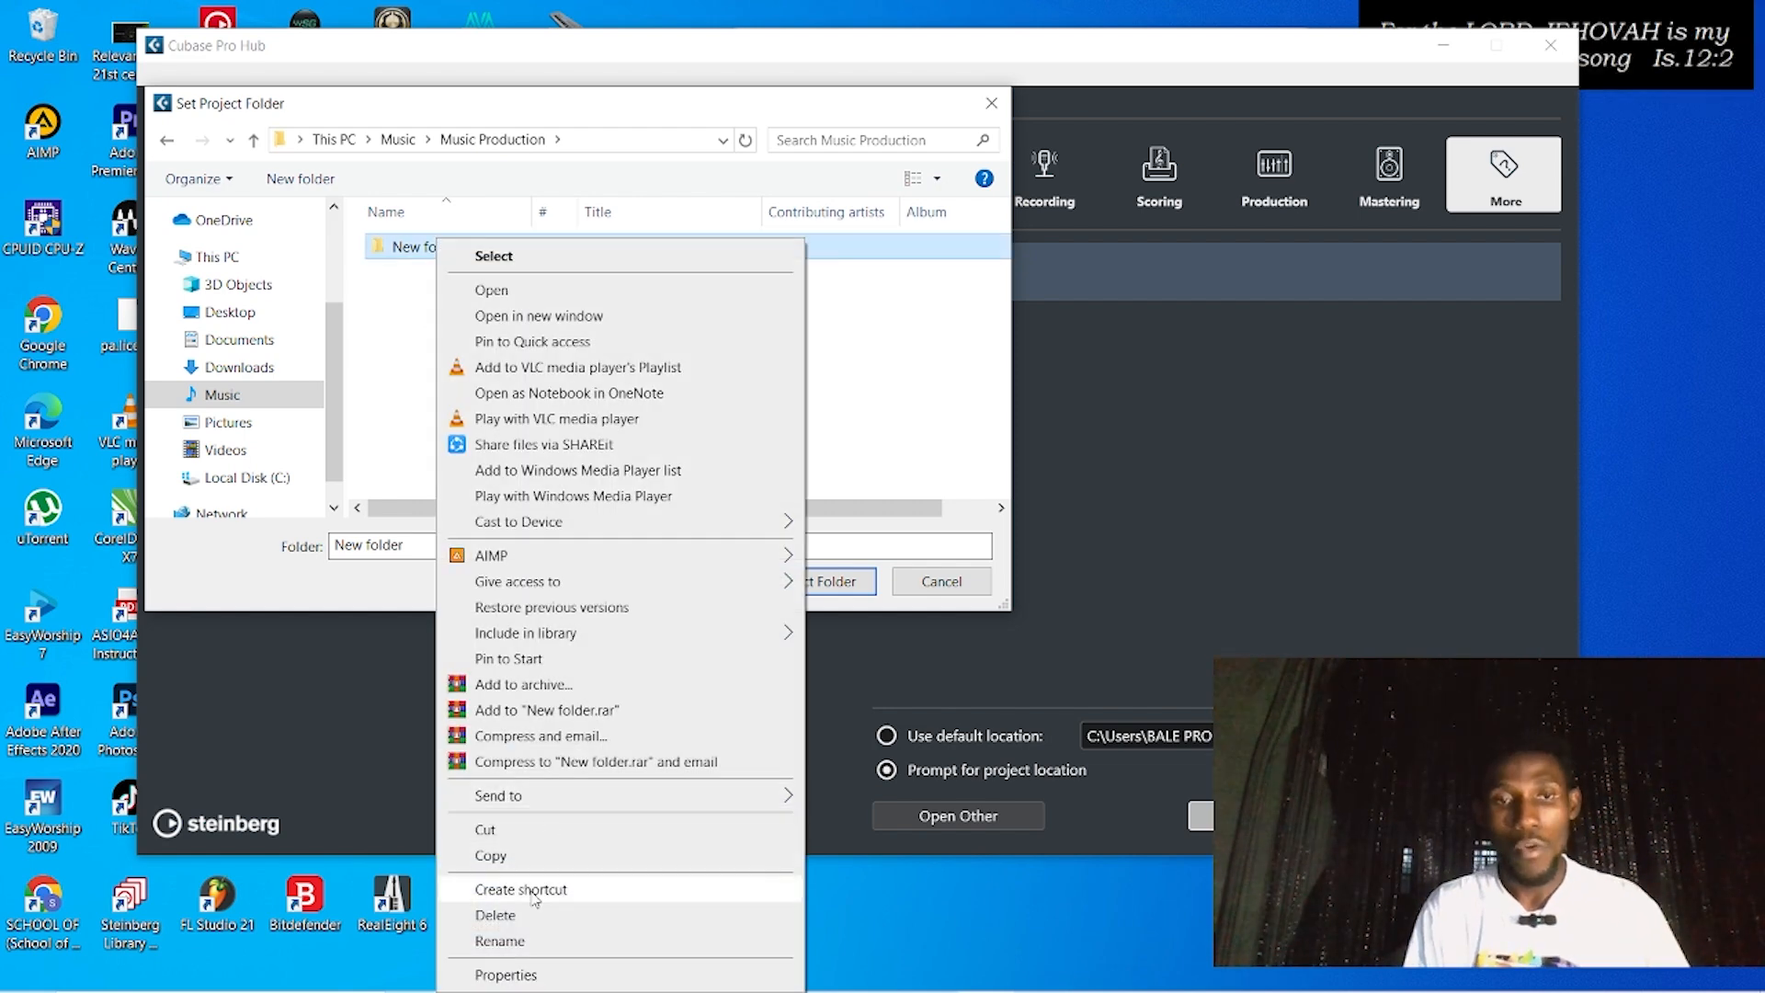
left_click(526, 941)
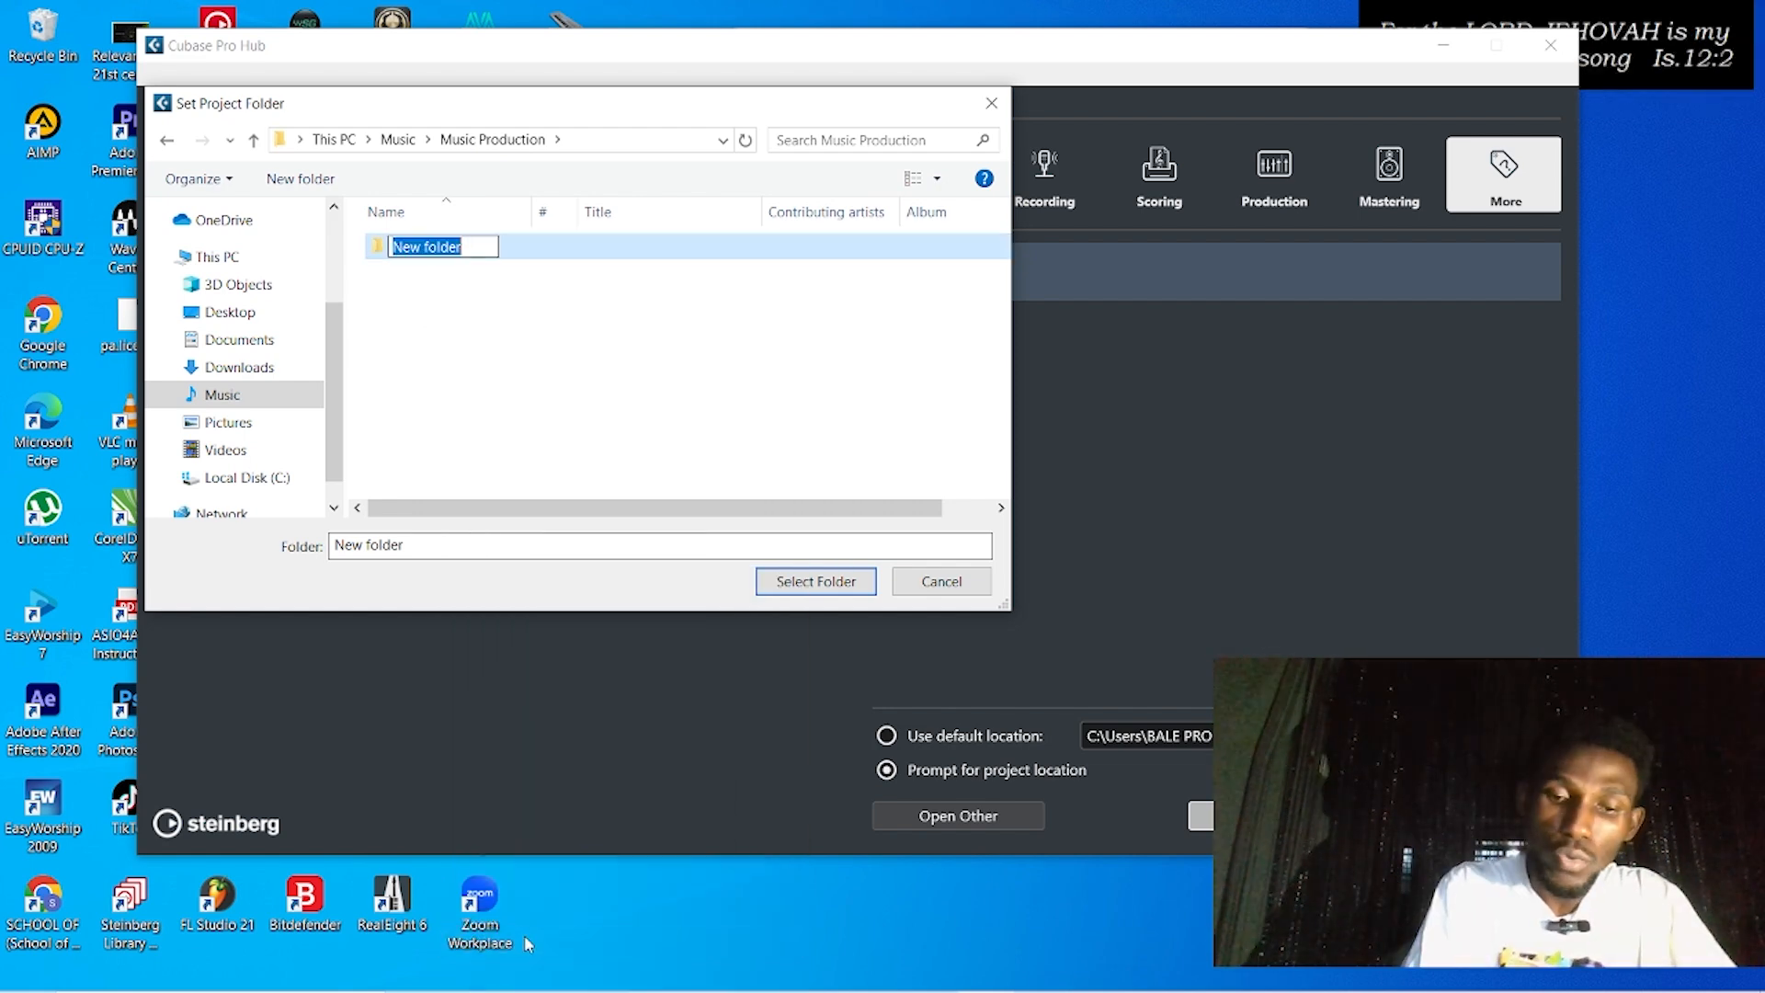
type("Judah")
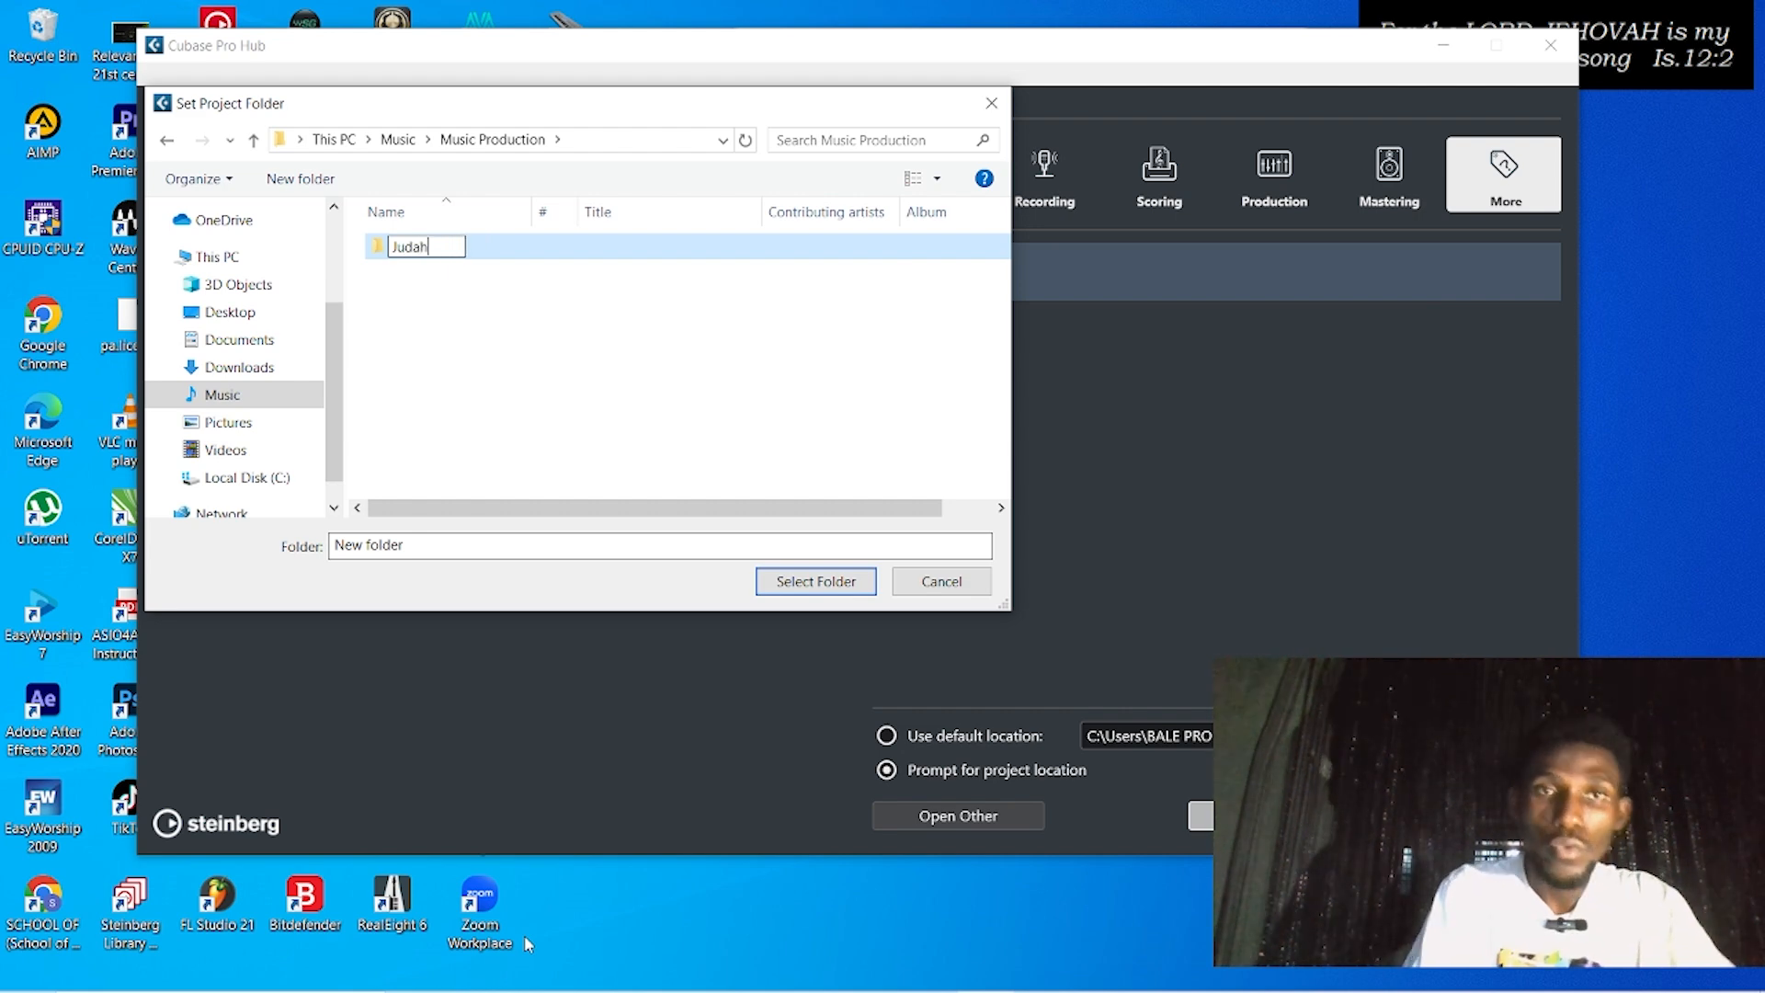
key("Return")
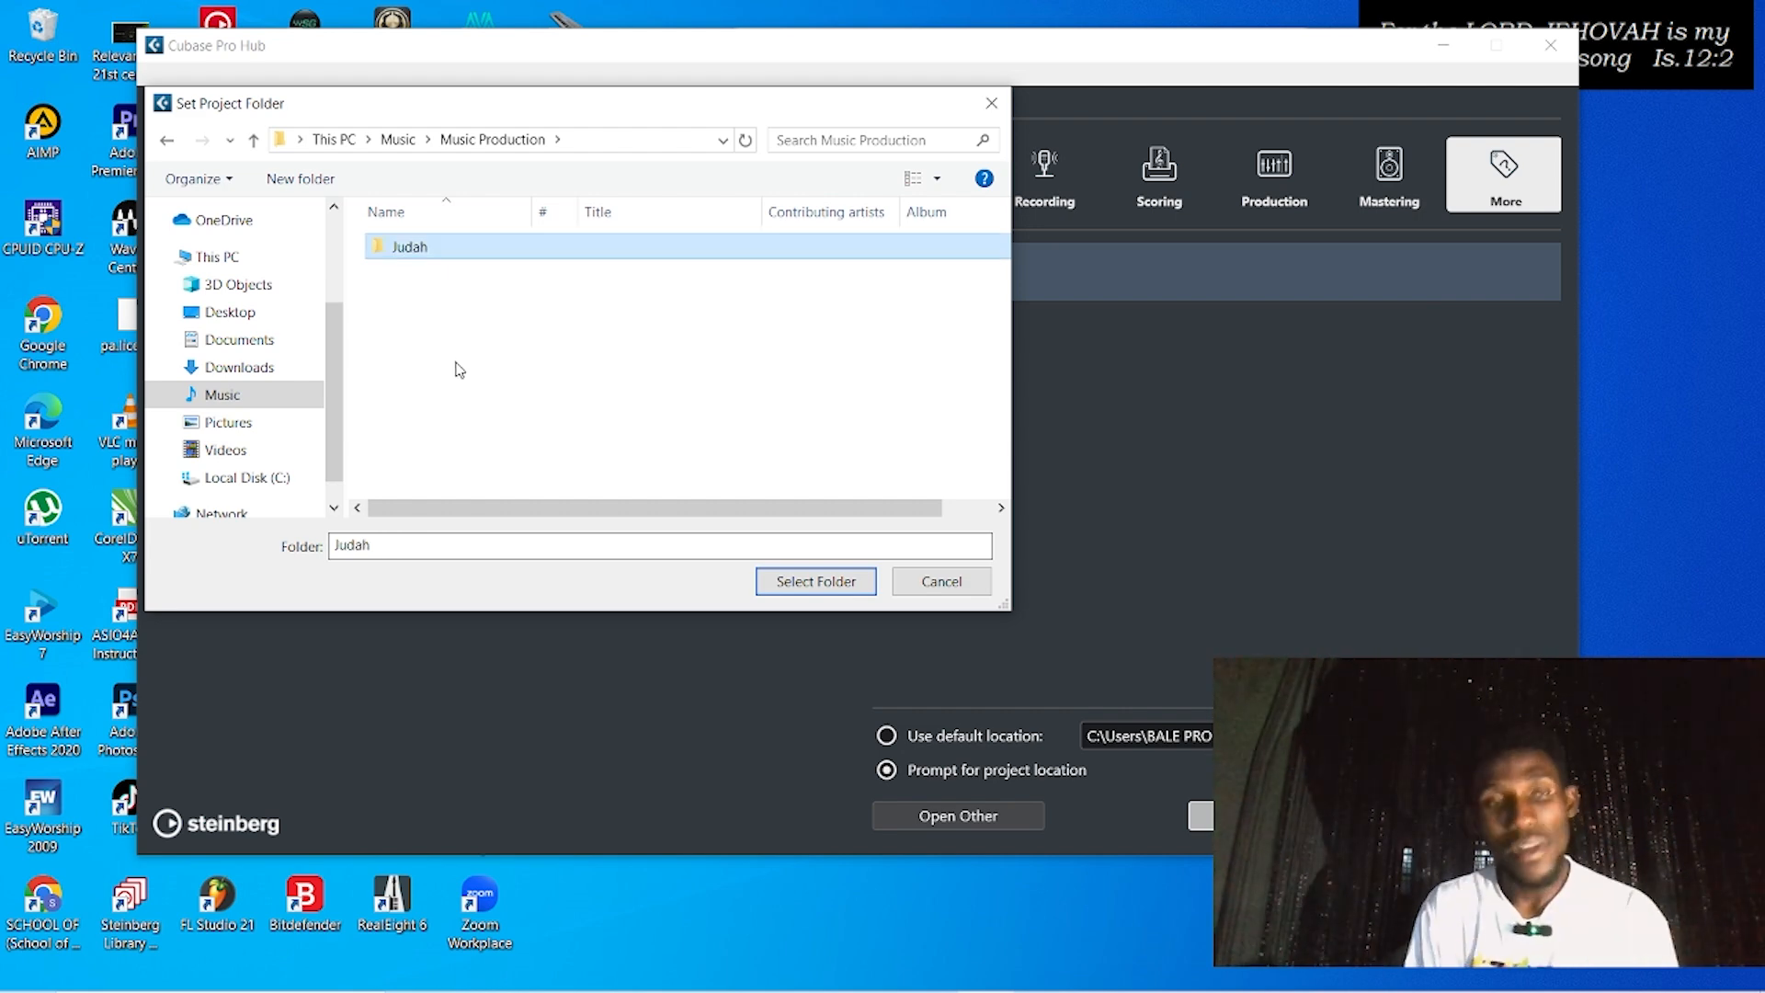
Create a subfolder named On God inside the Judah folder
double_click(463, 252)
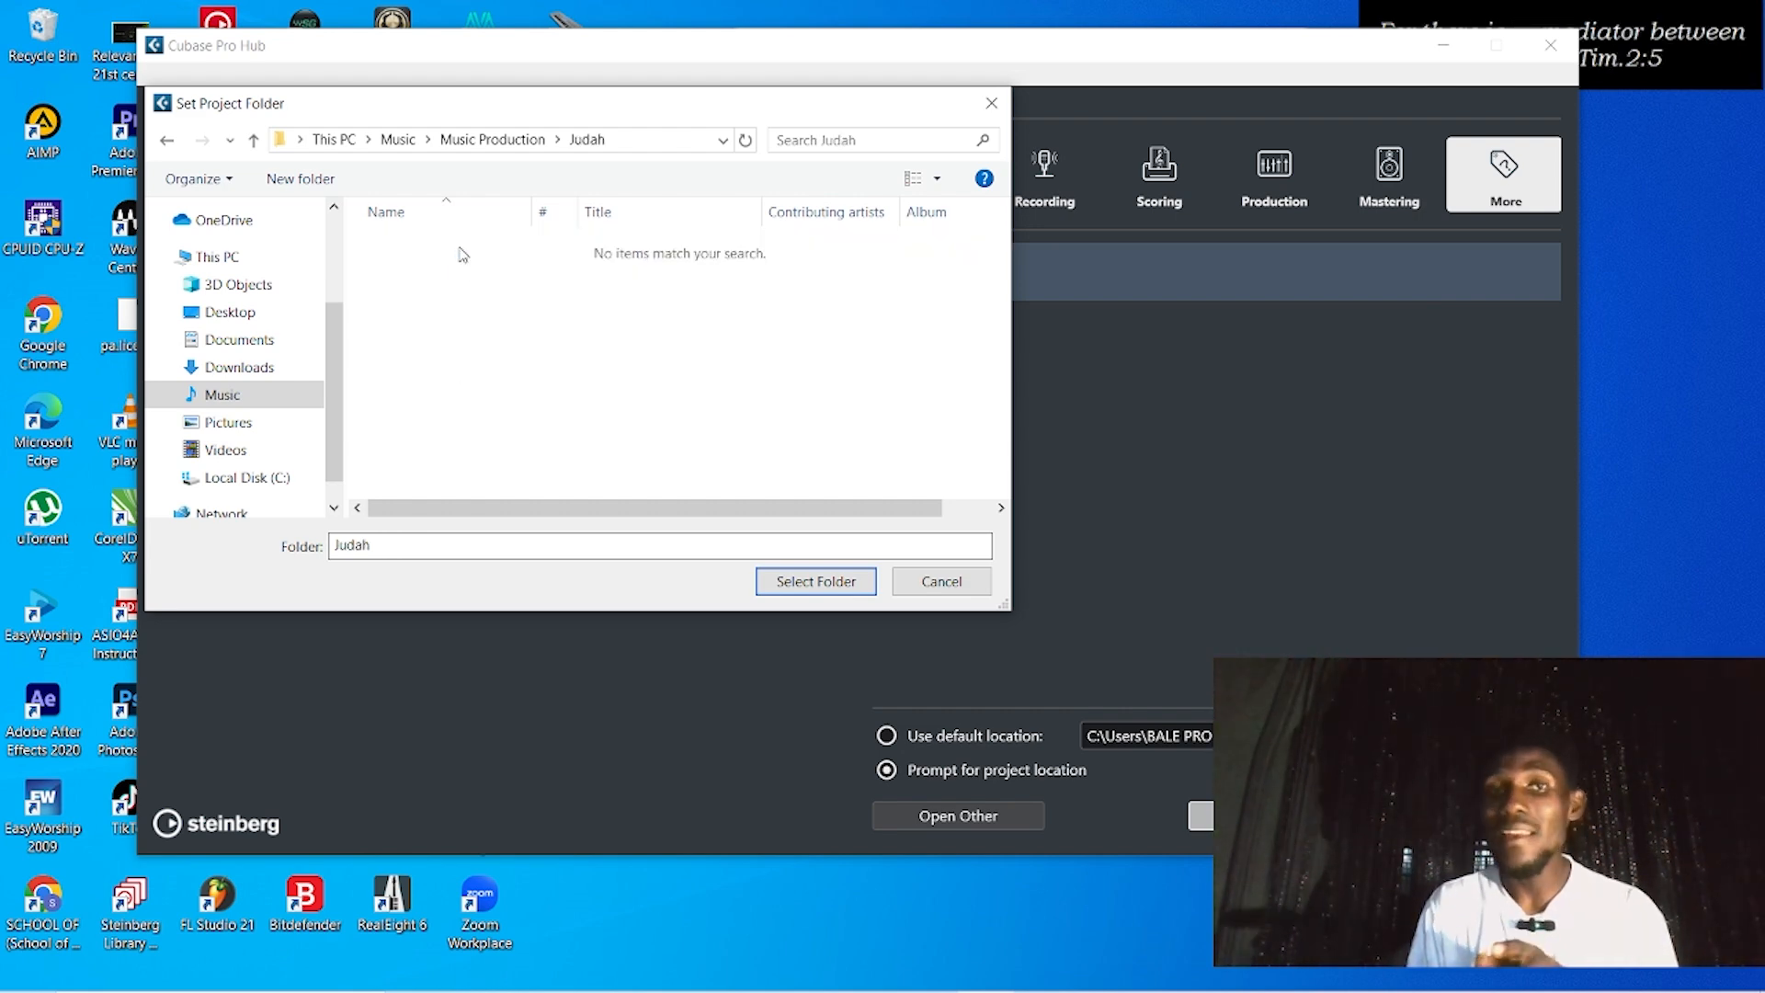
right_click(463, 252)
left_click(505, 425)
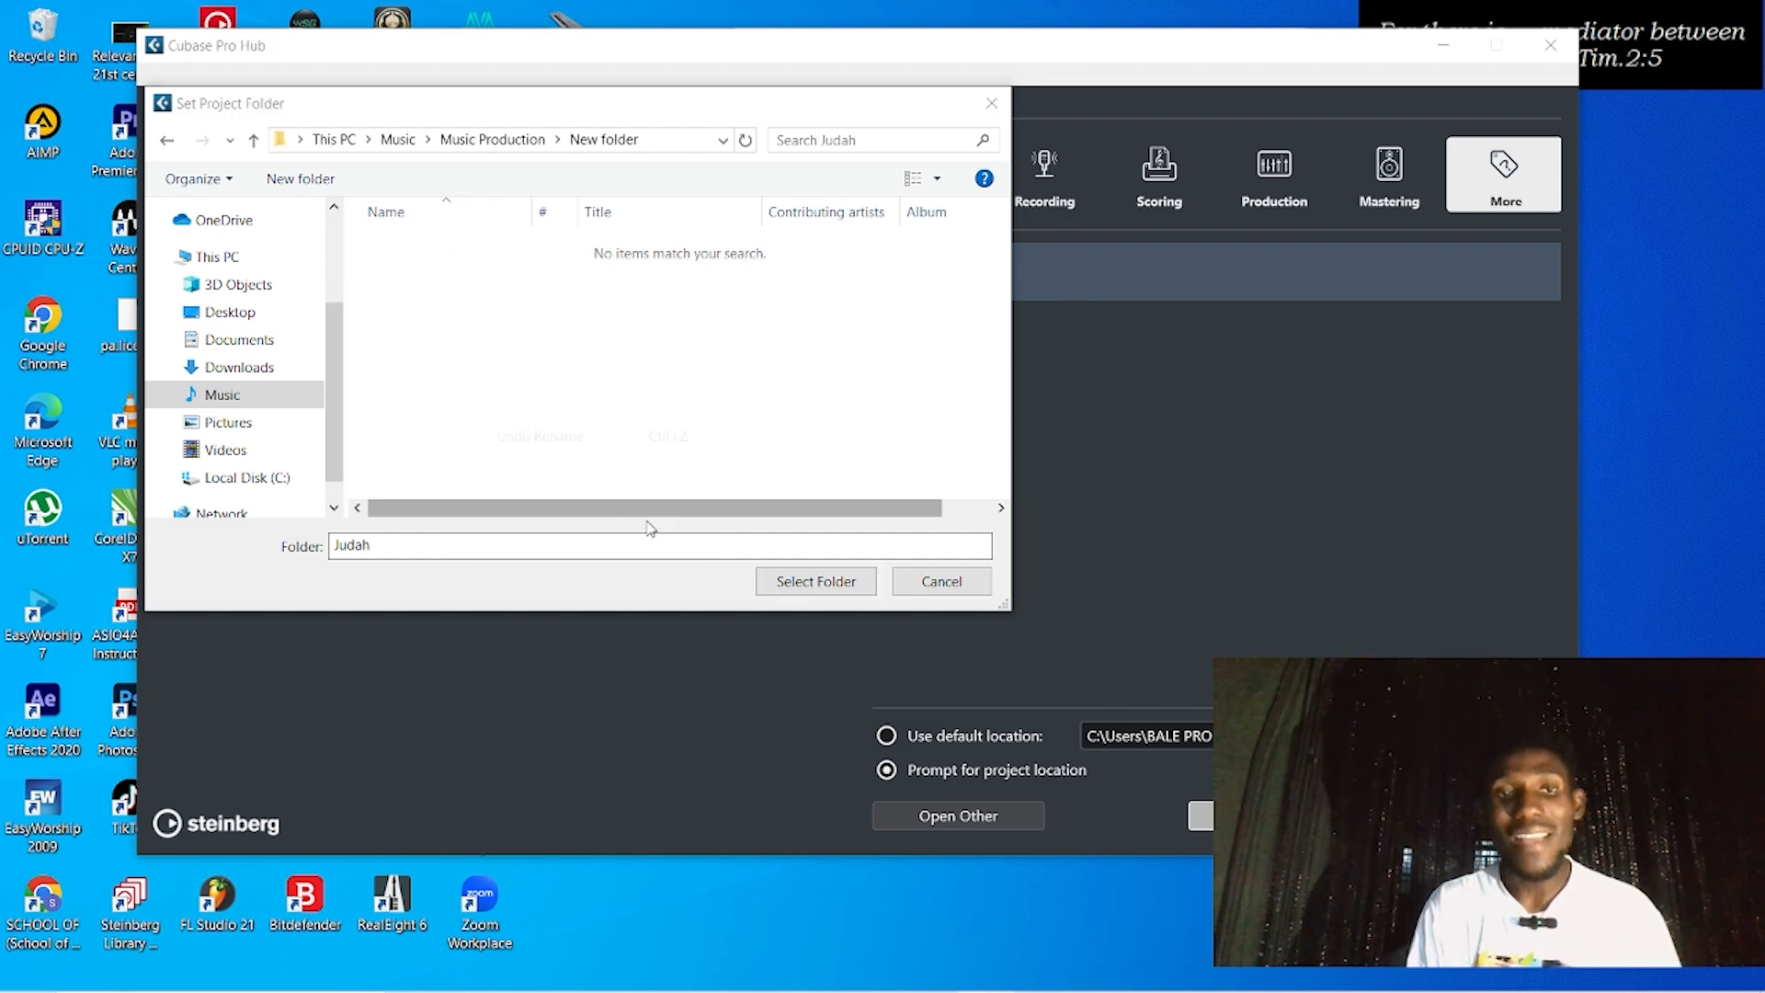
right_click(488, 309)
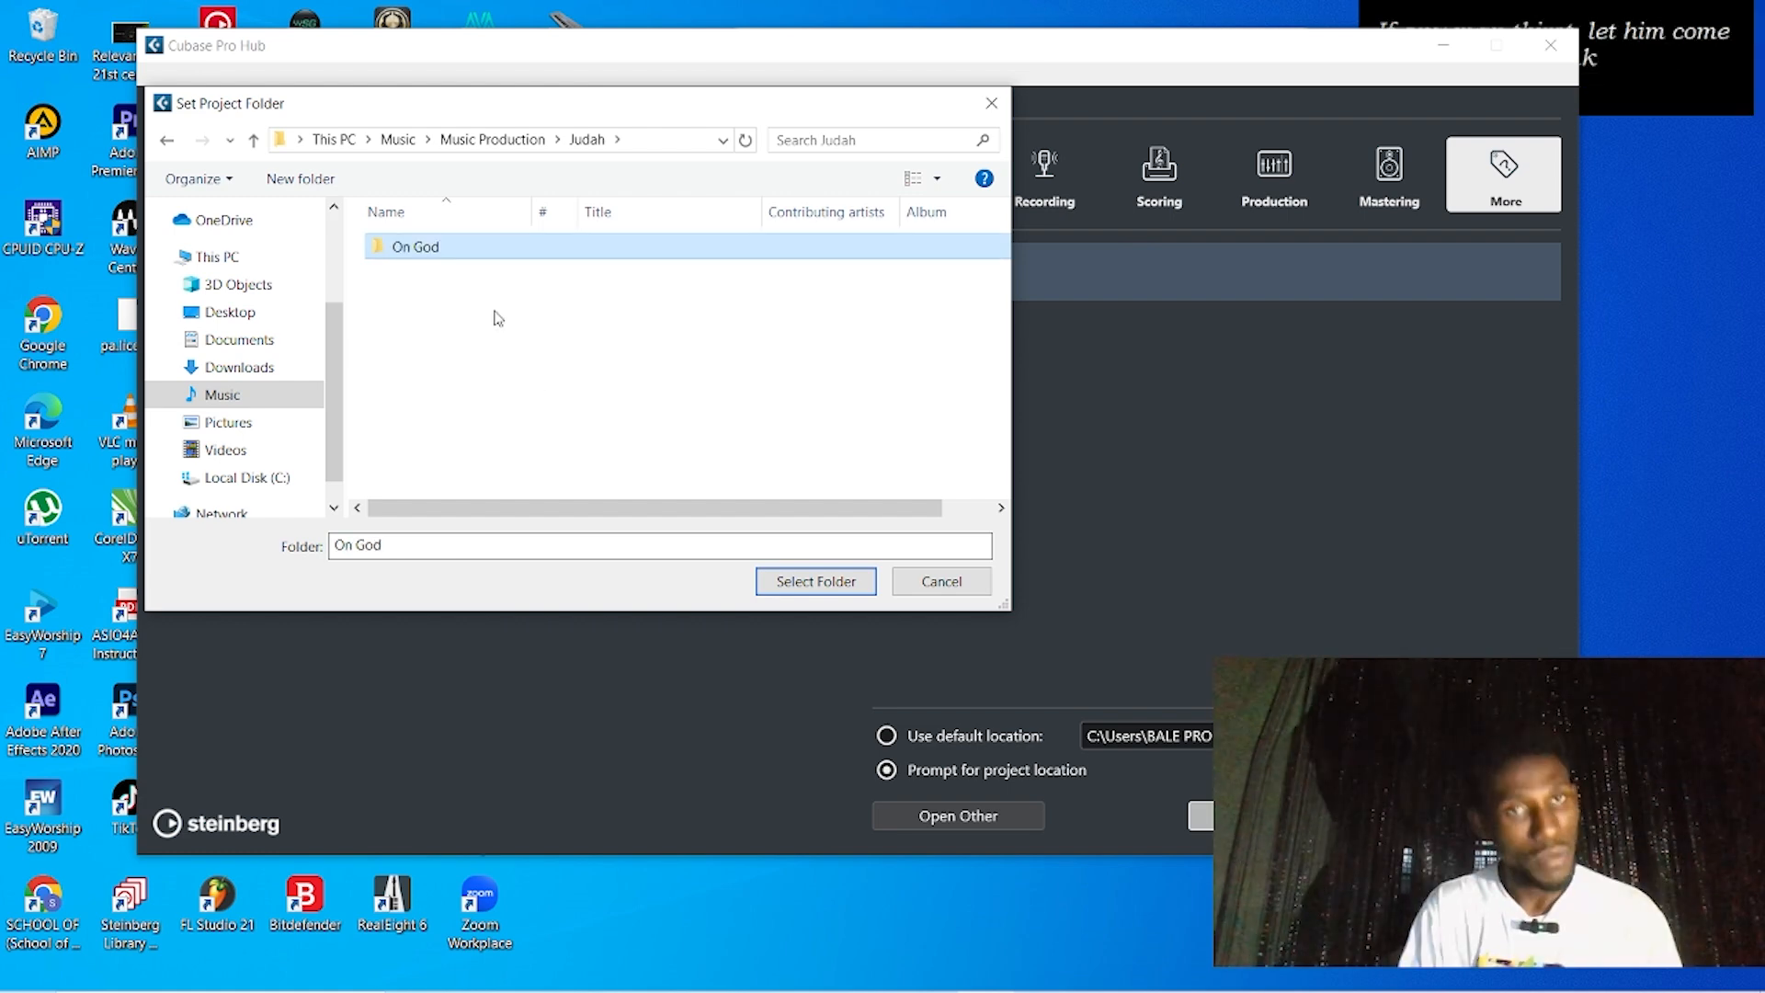
Create another subfolder inside the Judah folder and name it Papa
right_click(494, 309)
mouse_move(597, 556)
left_click(773, 558)
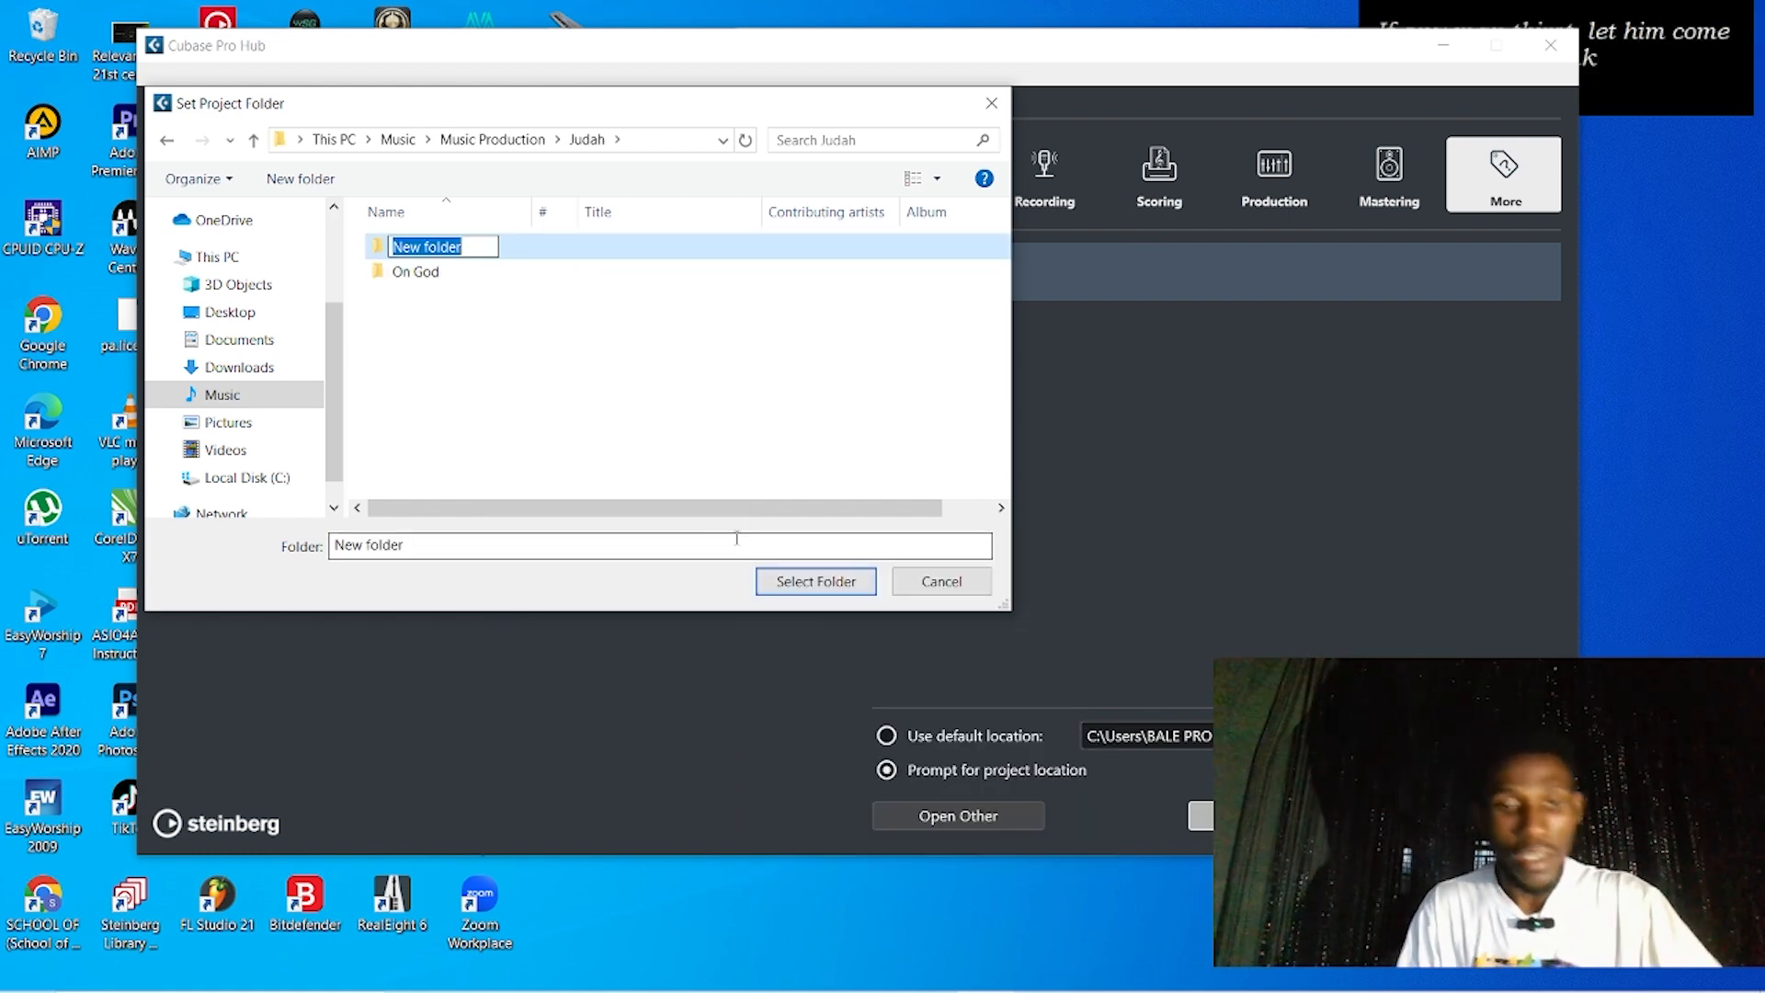
type("Papa")
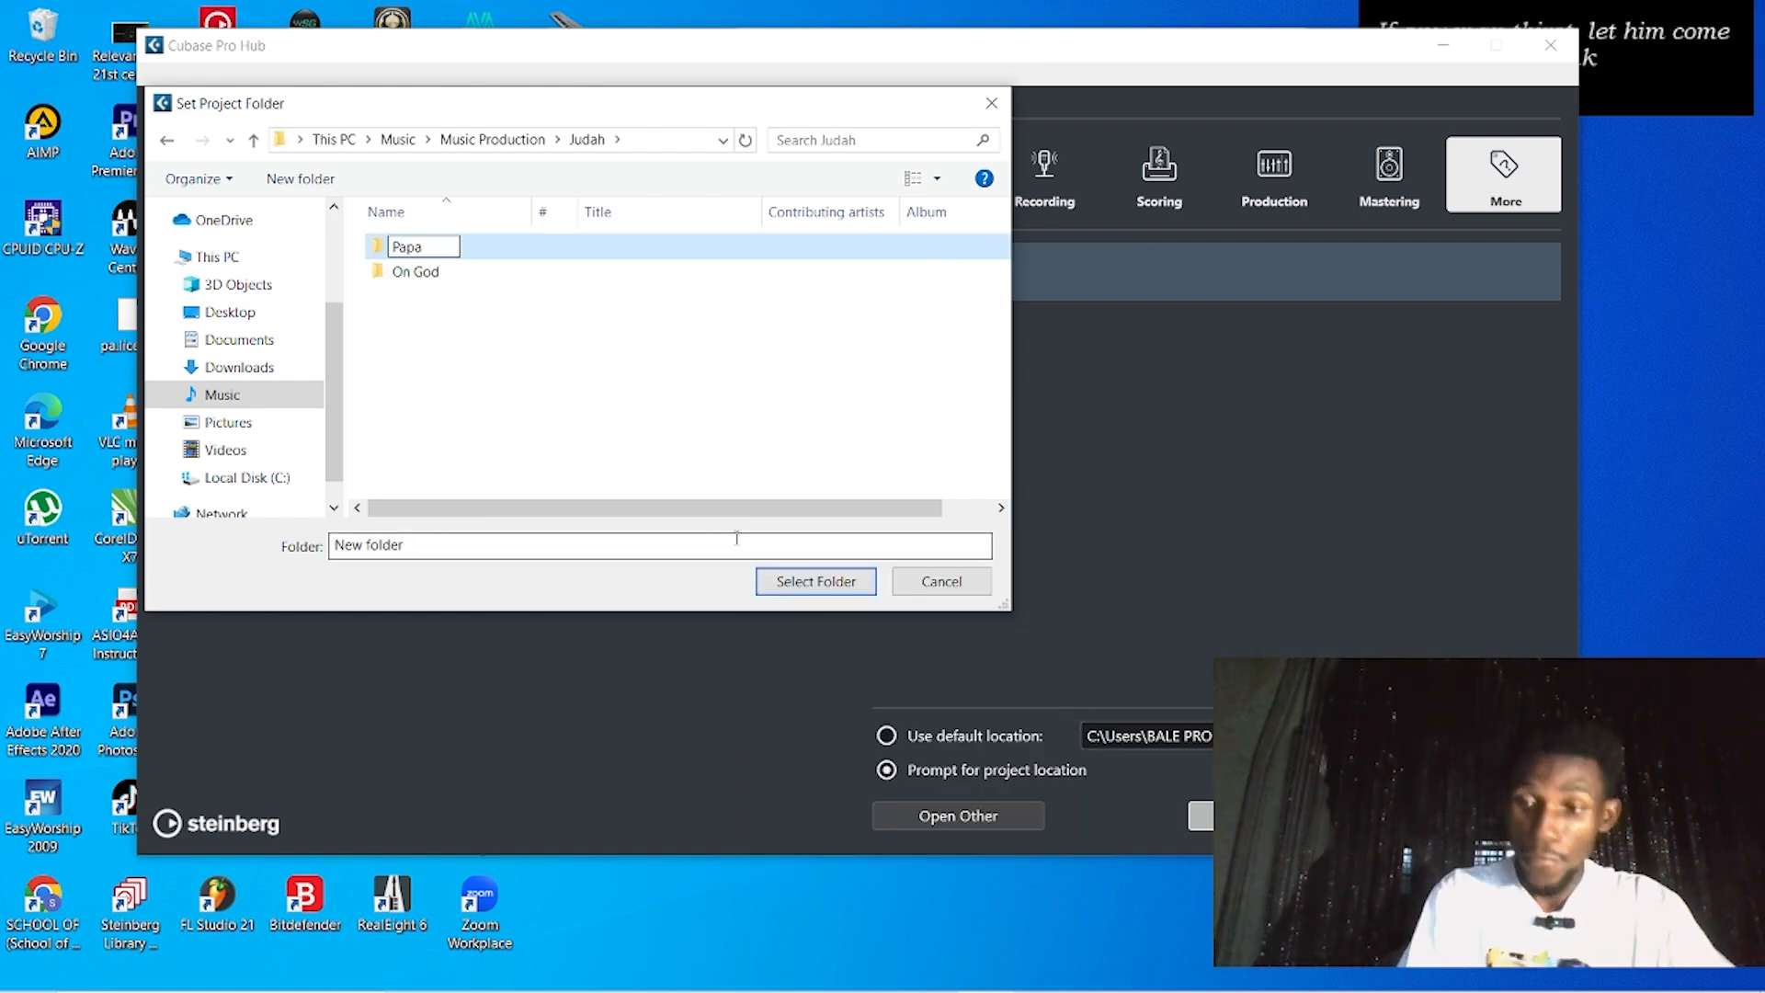
Create a third subfolder inside the Judah folder and name it Our father
right_click(441, 342)
mouse_move(609, 591)
left_click(735, 594)
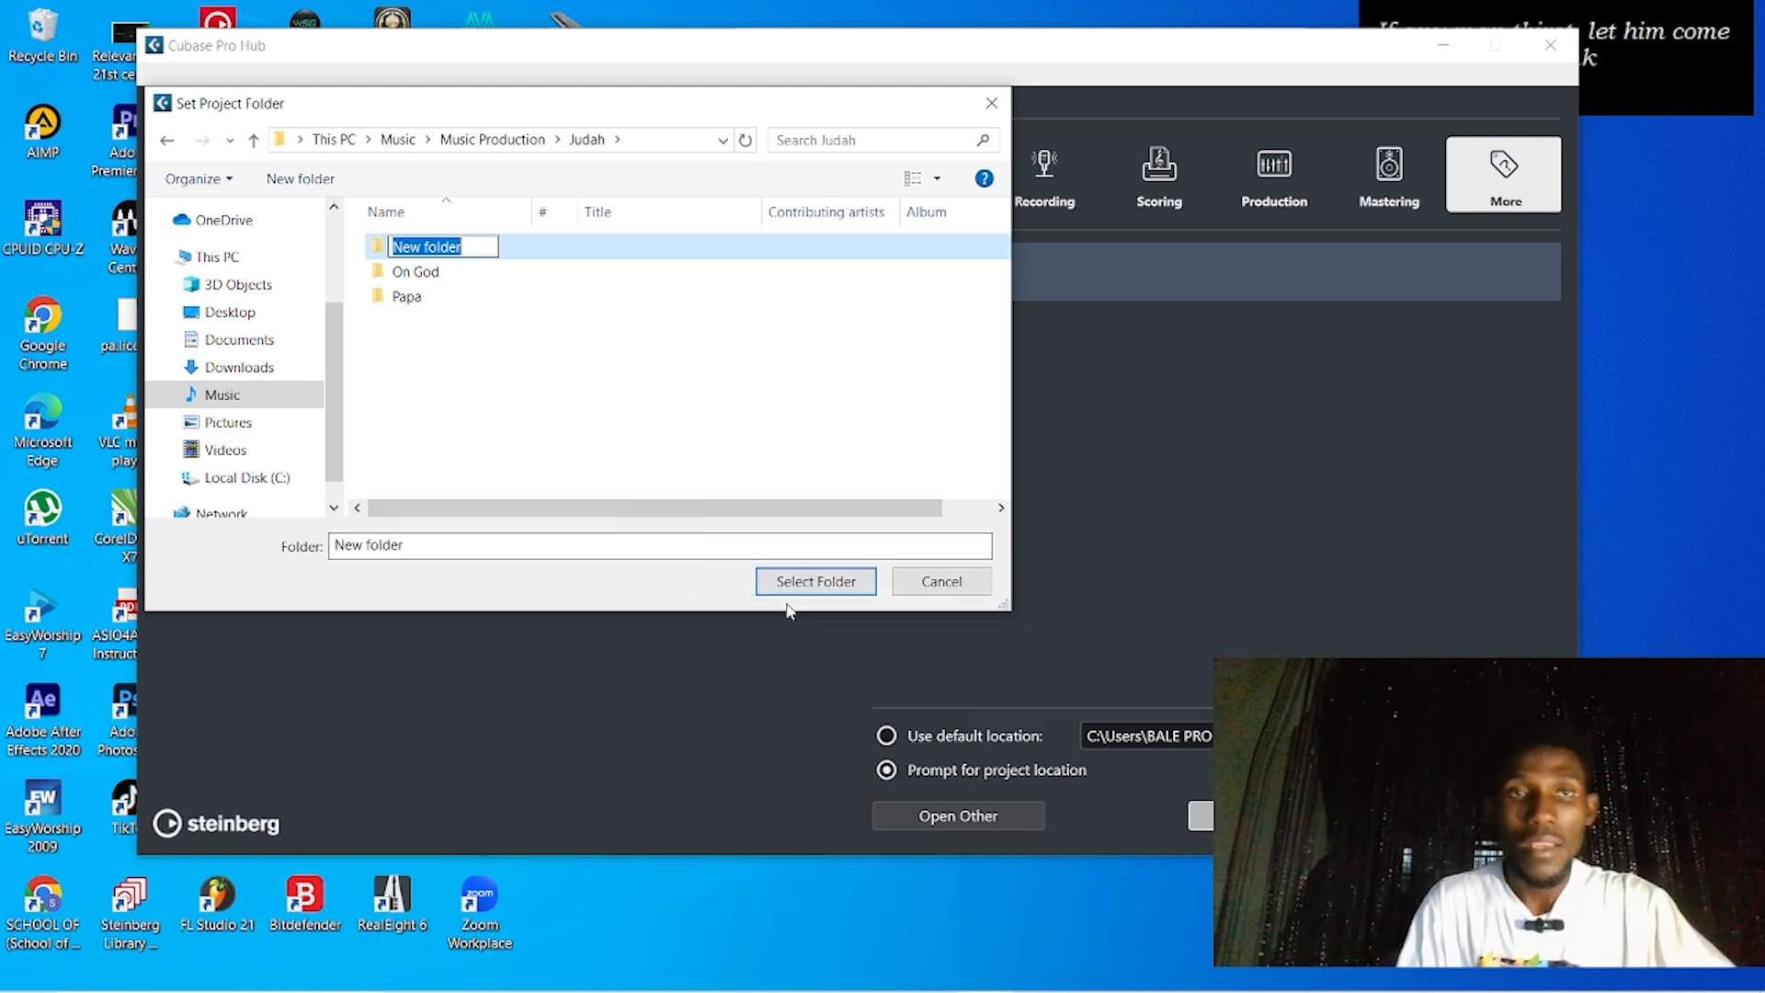
type("Our father")
key("Return")
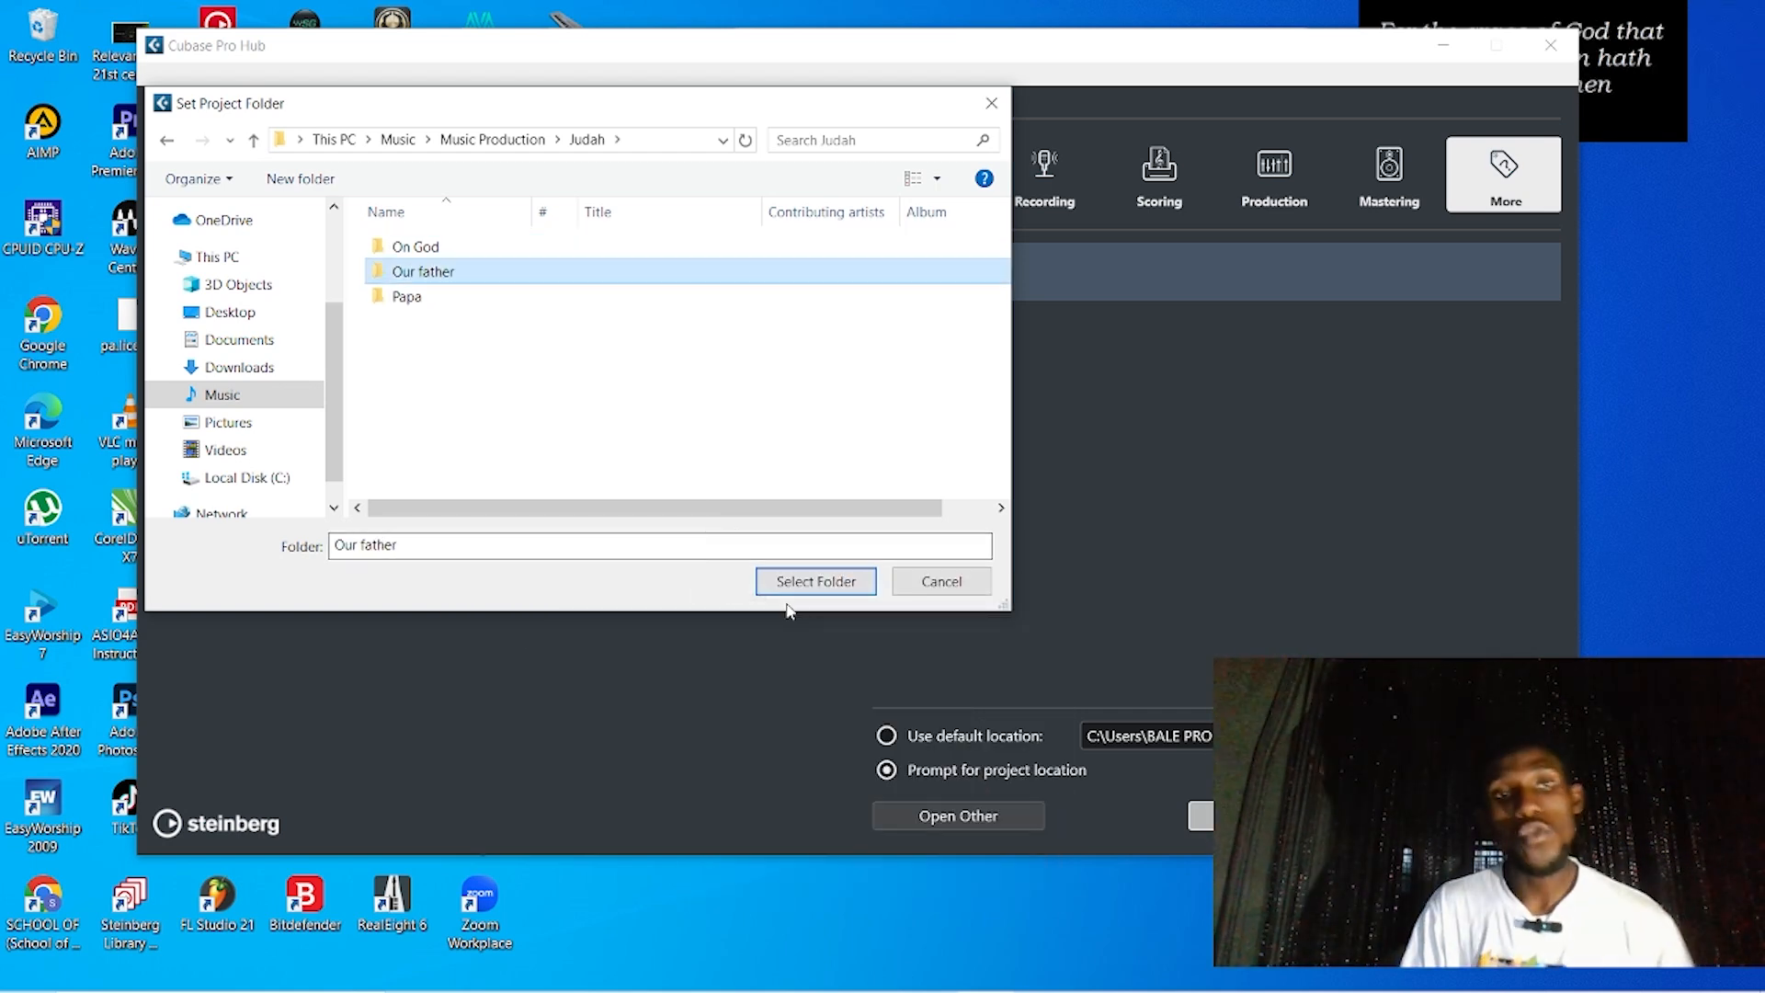
Choose the On God folder as the project location and create the empty project
left_click(446, 320)
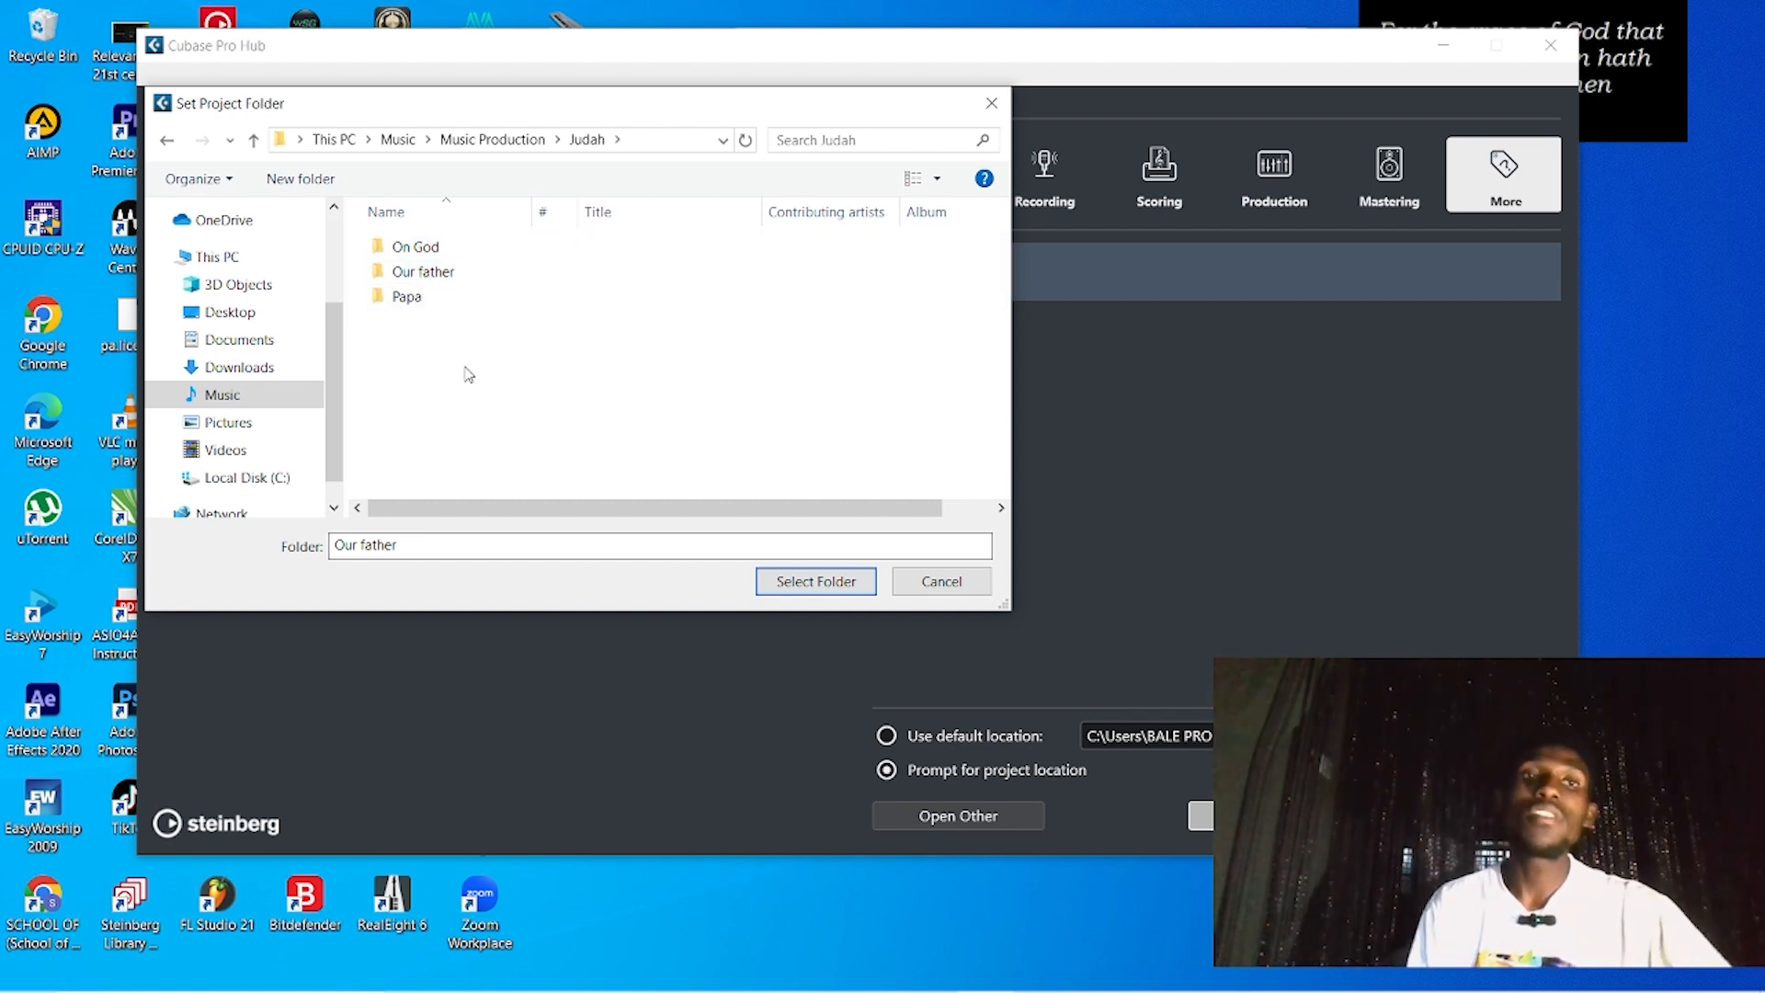
left_click(435, 247)
left_click(813, 581)
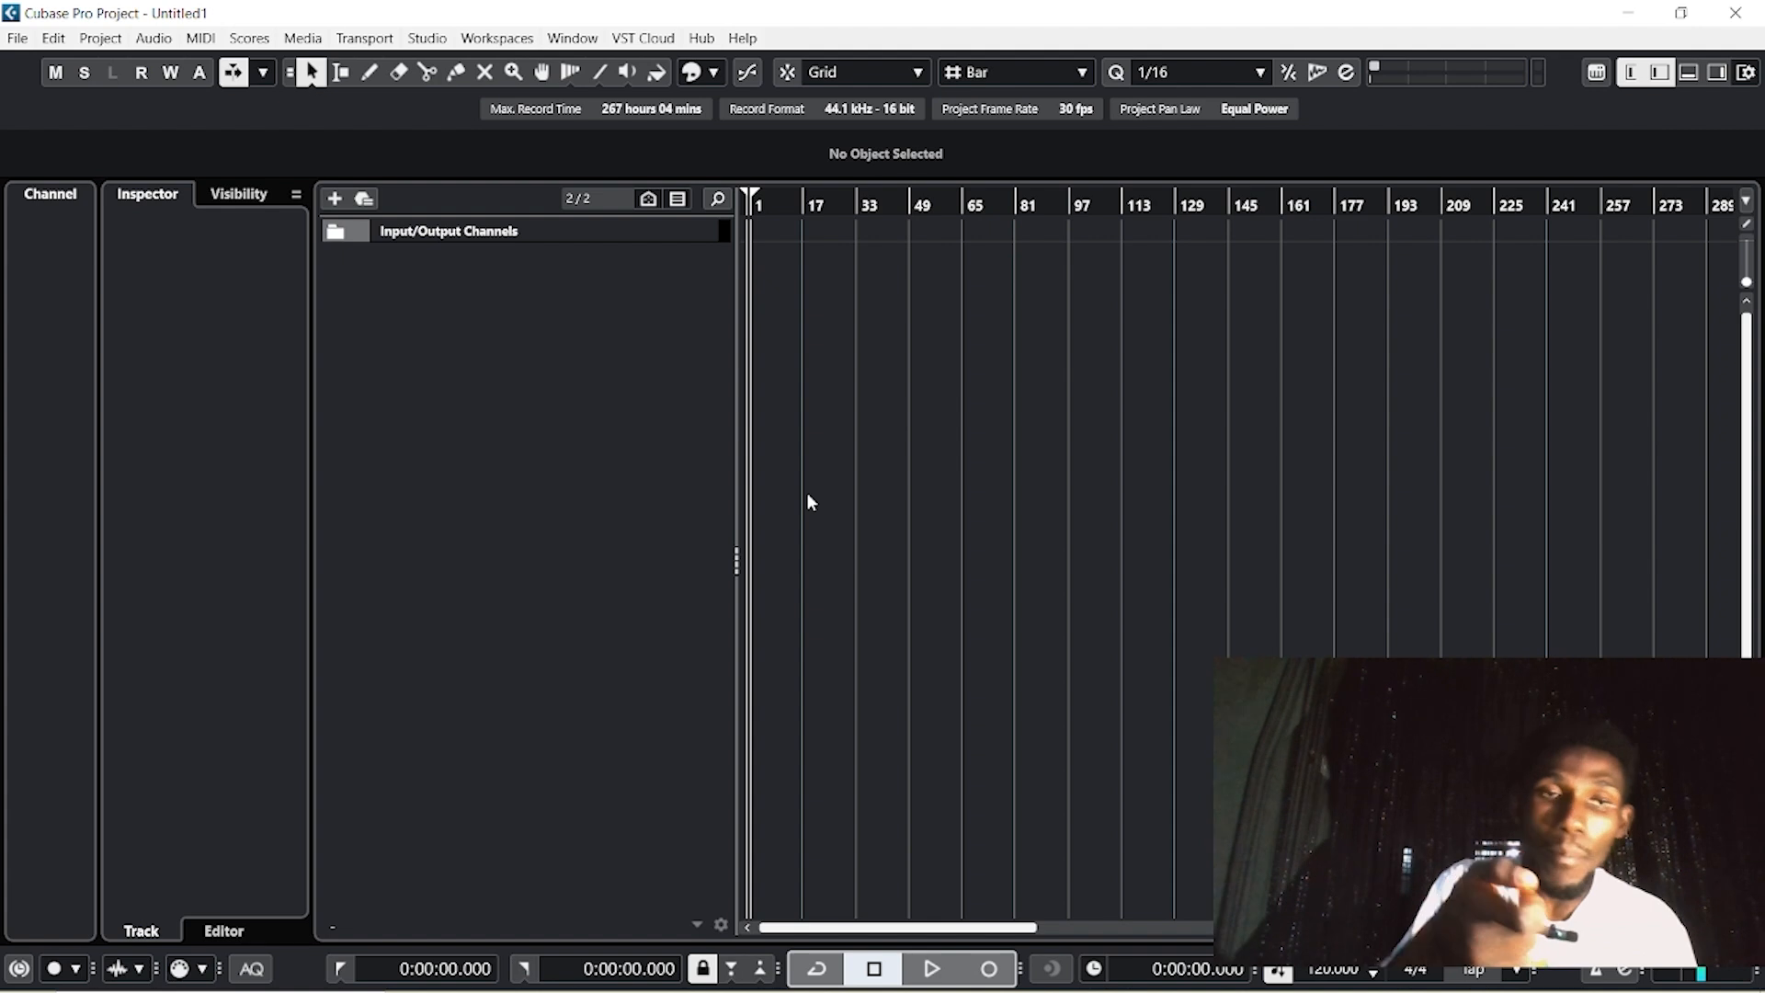
left_click(808, 495)
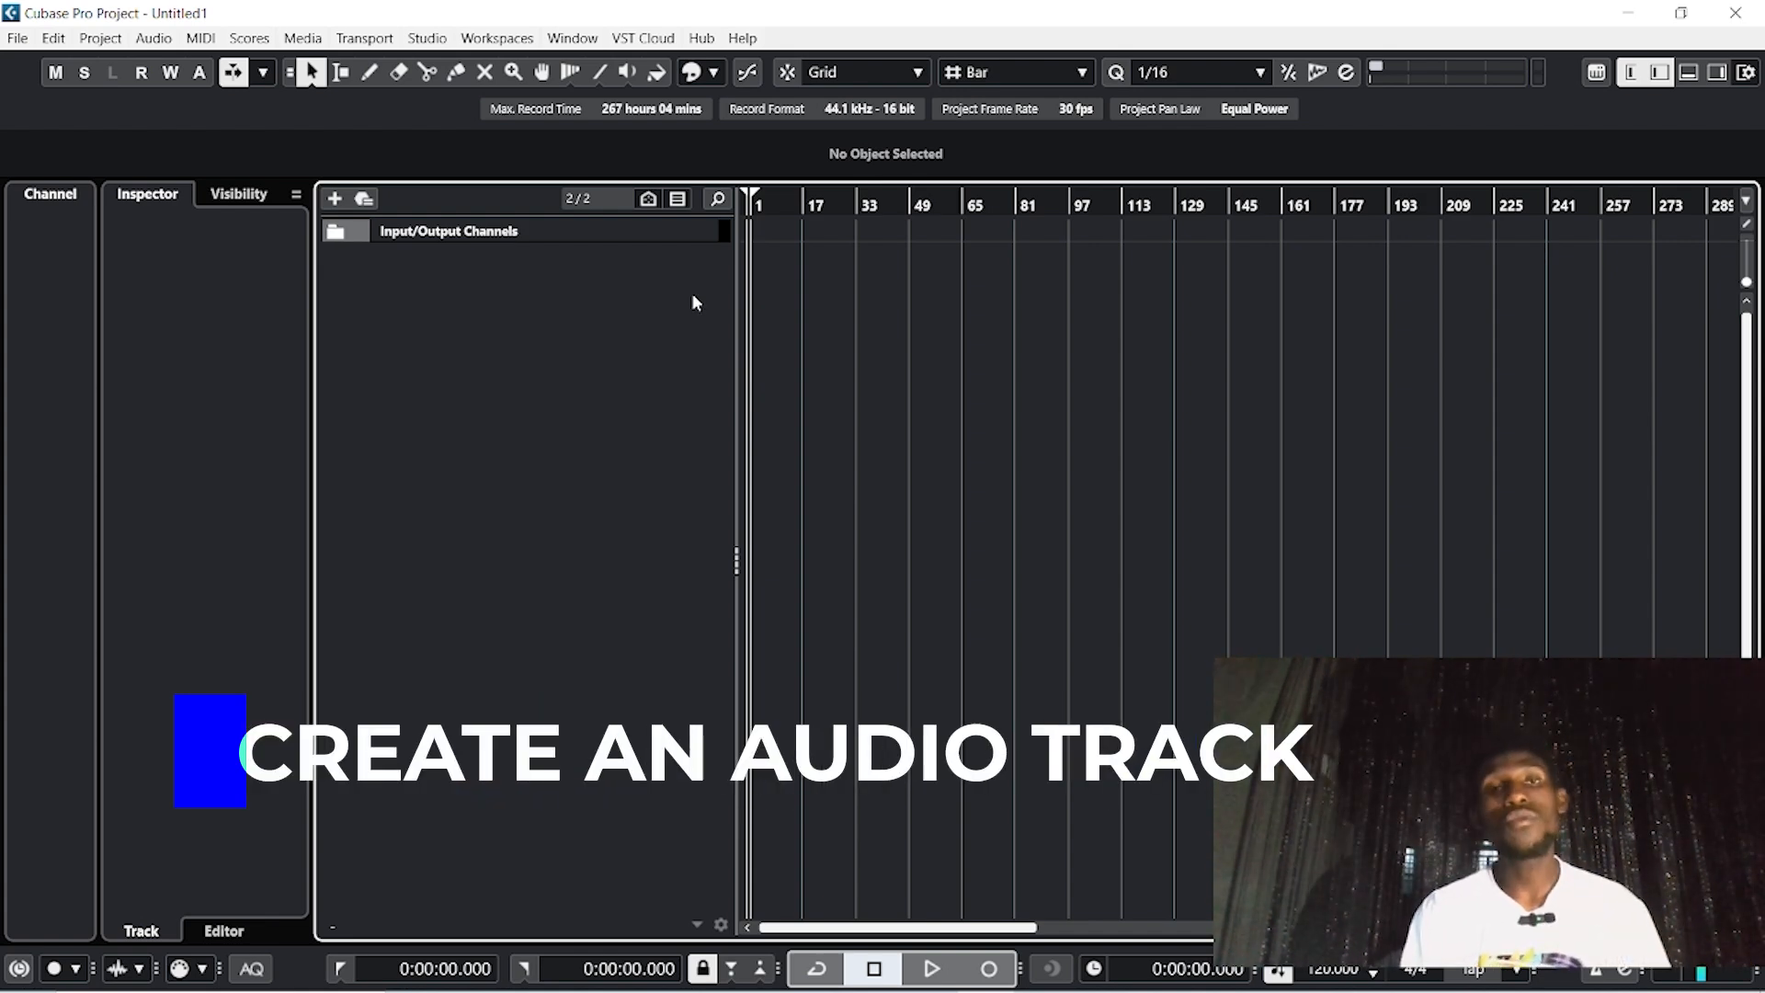
Start adding an audio track, review the available audio inputs, and choose the Mono configuration
right_click(660, 272)
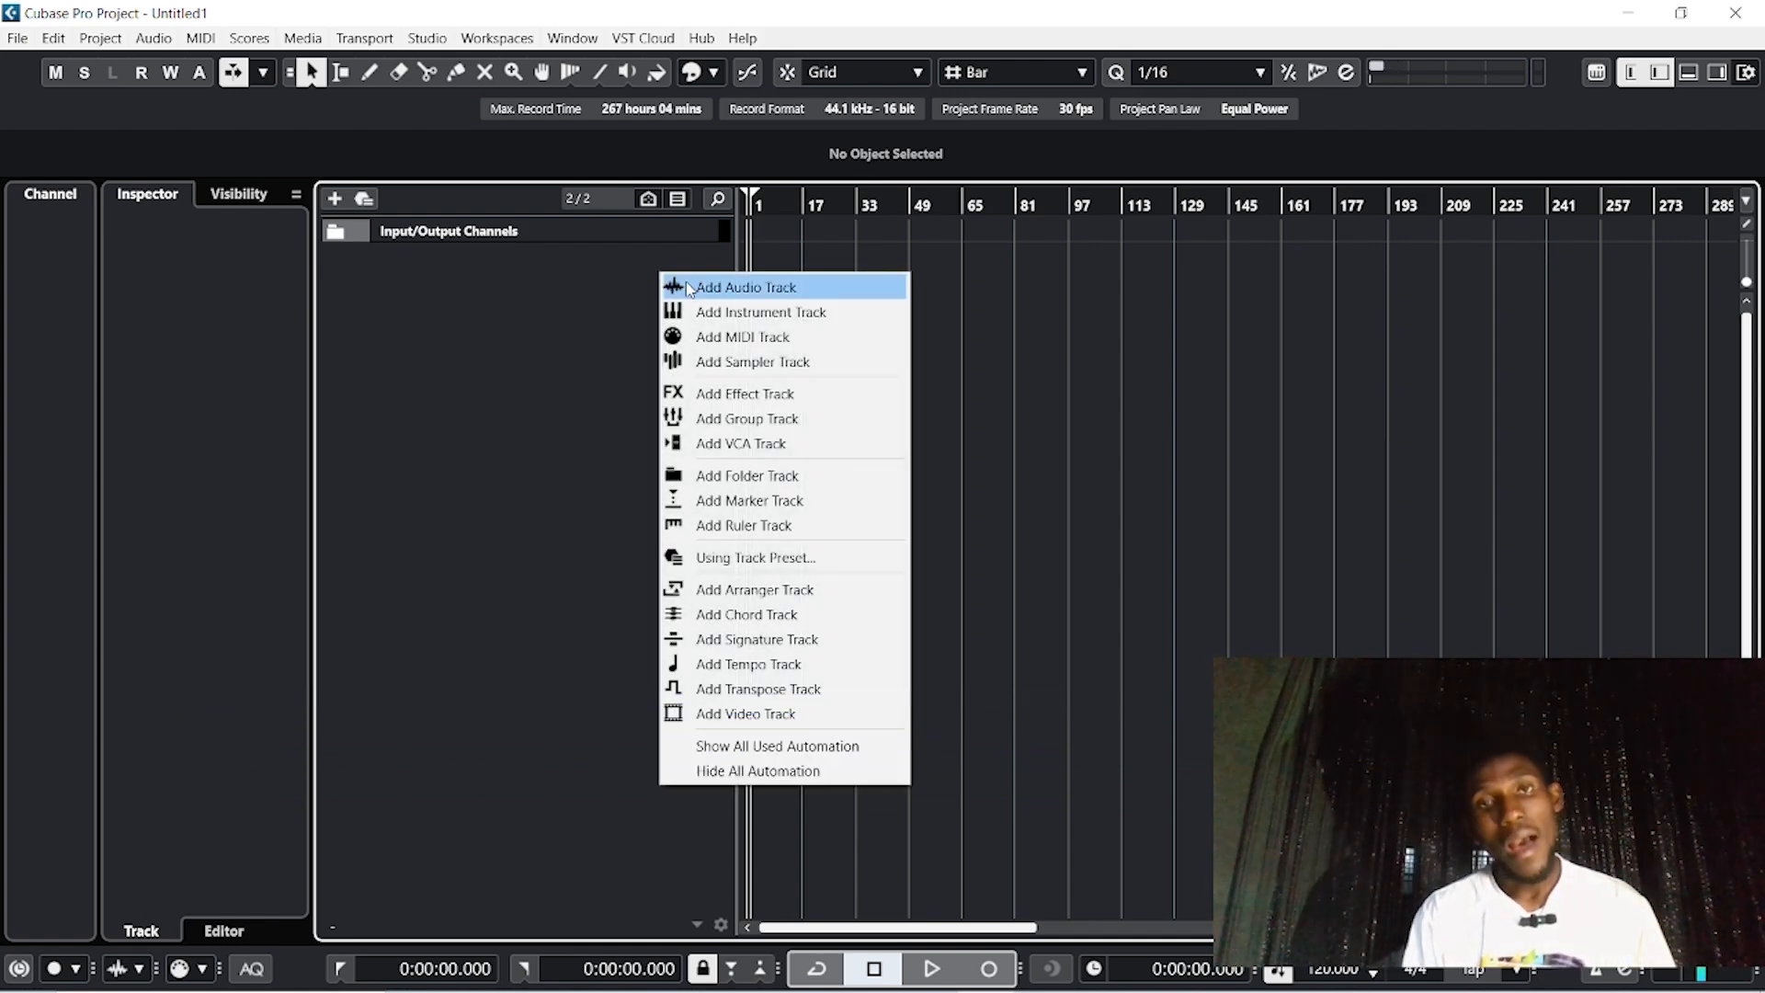
left_click(690, 287)
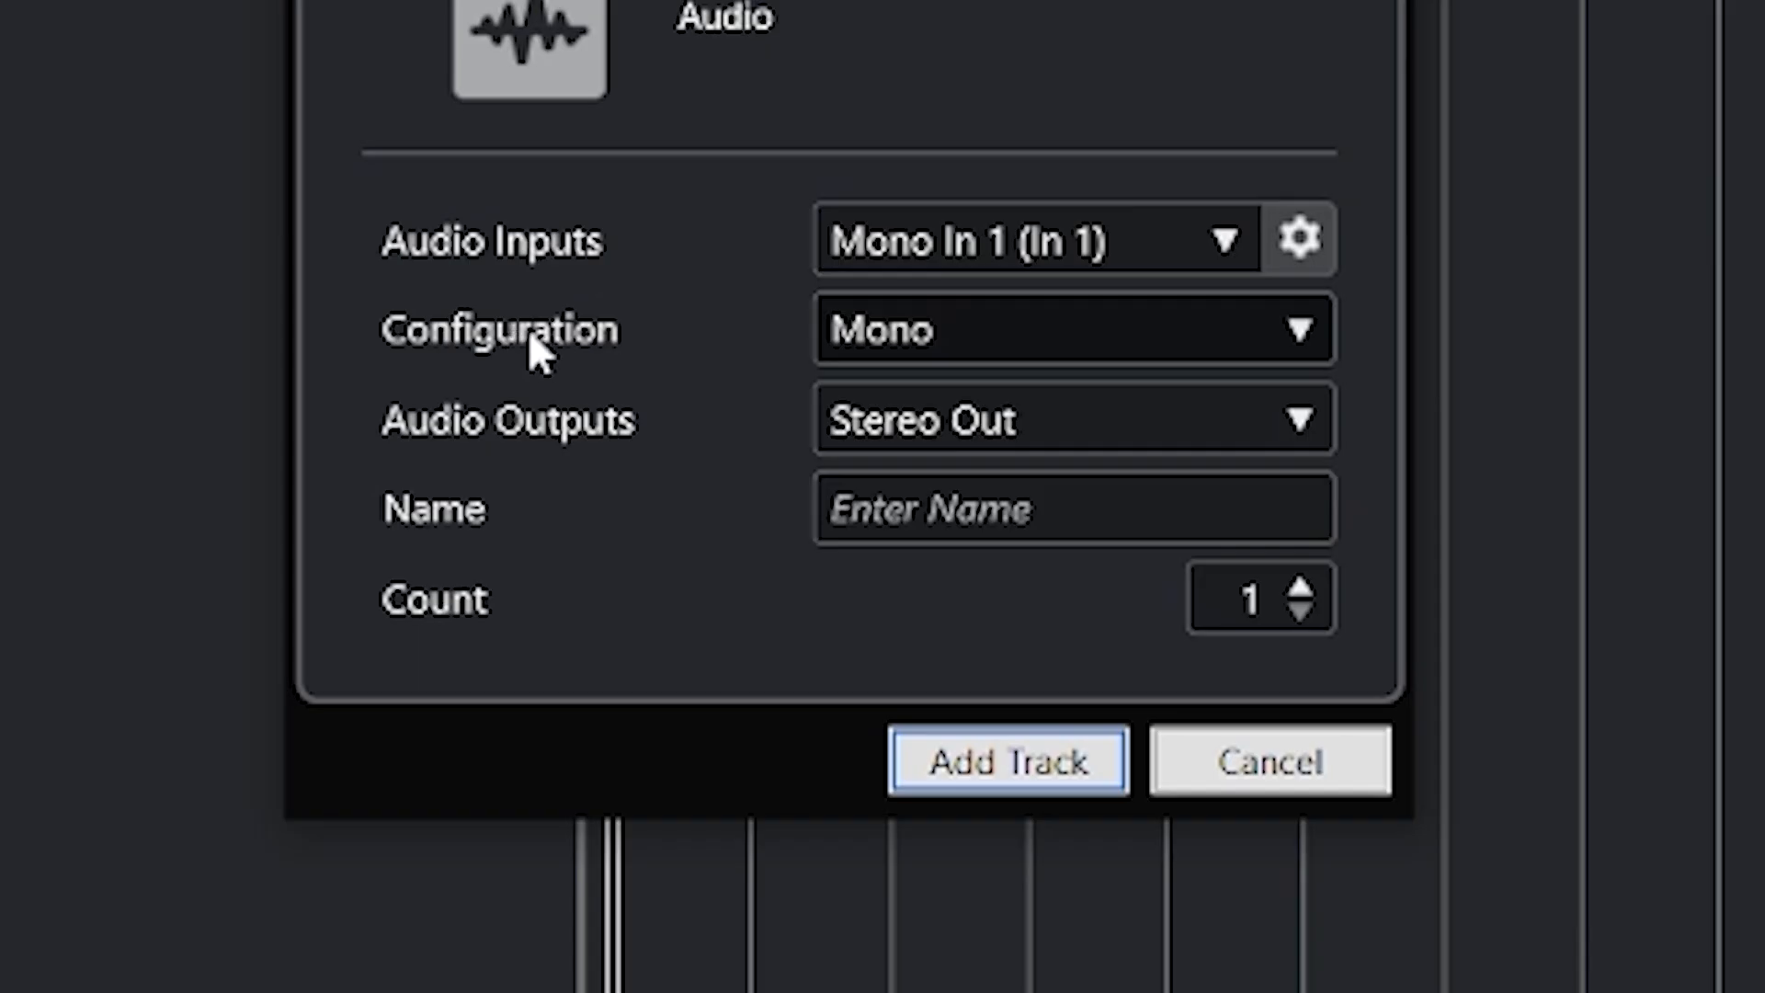
left_click(912, 245)
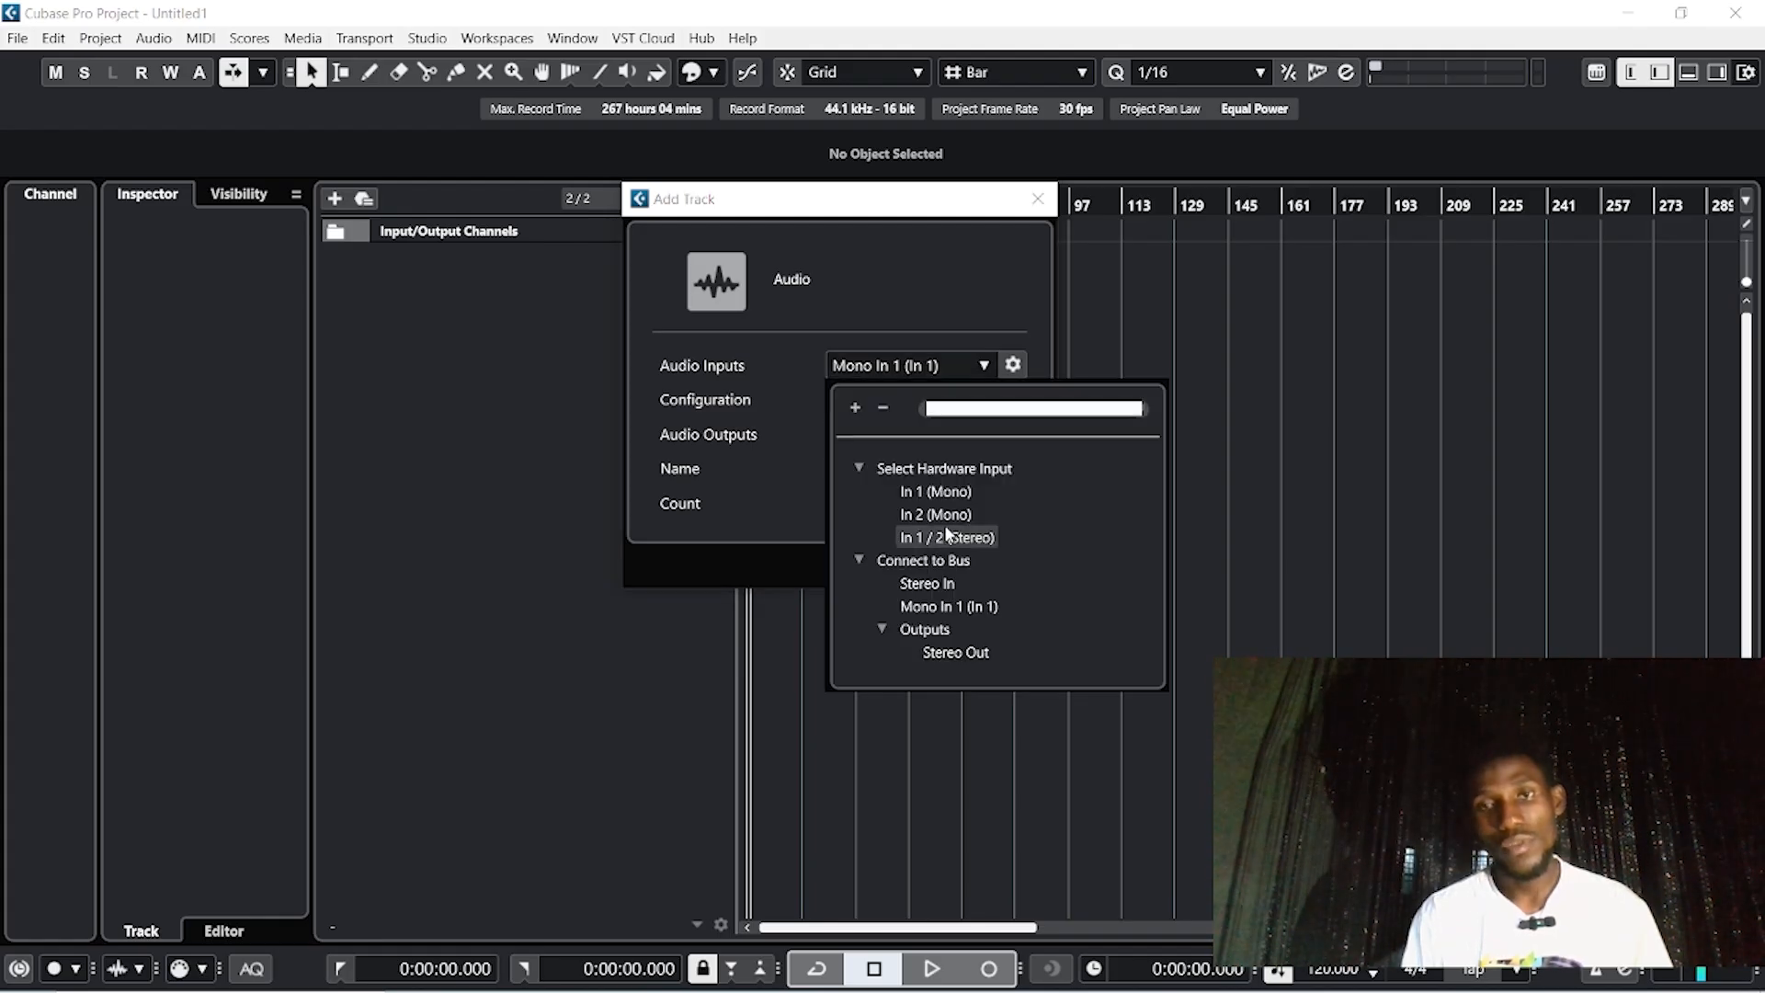
left_click(889, 310)
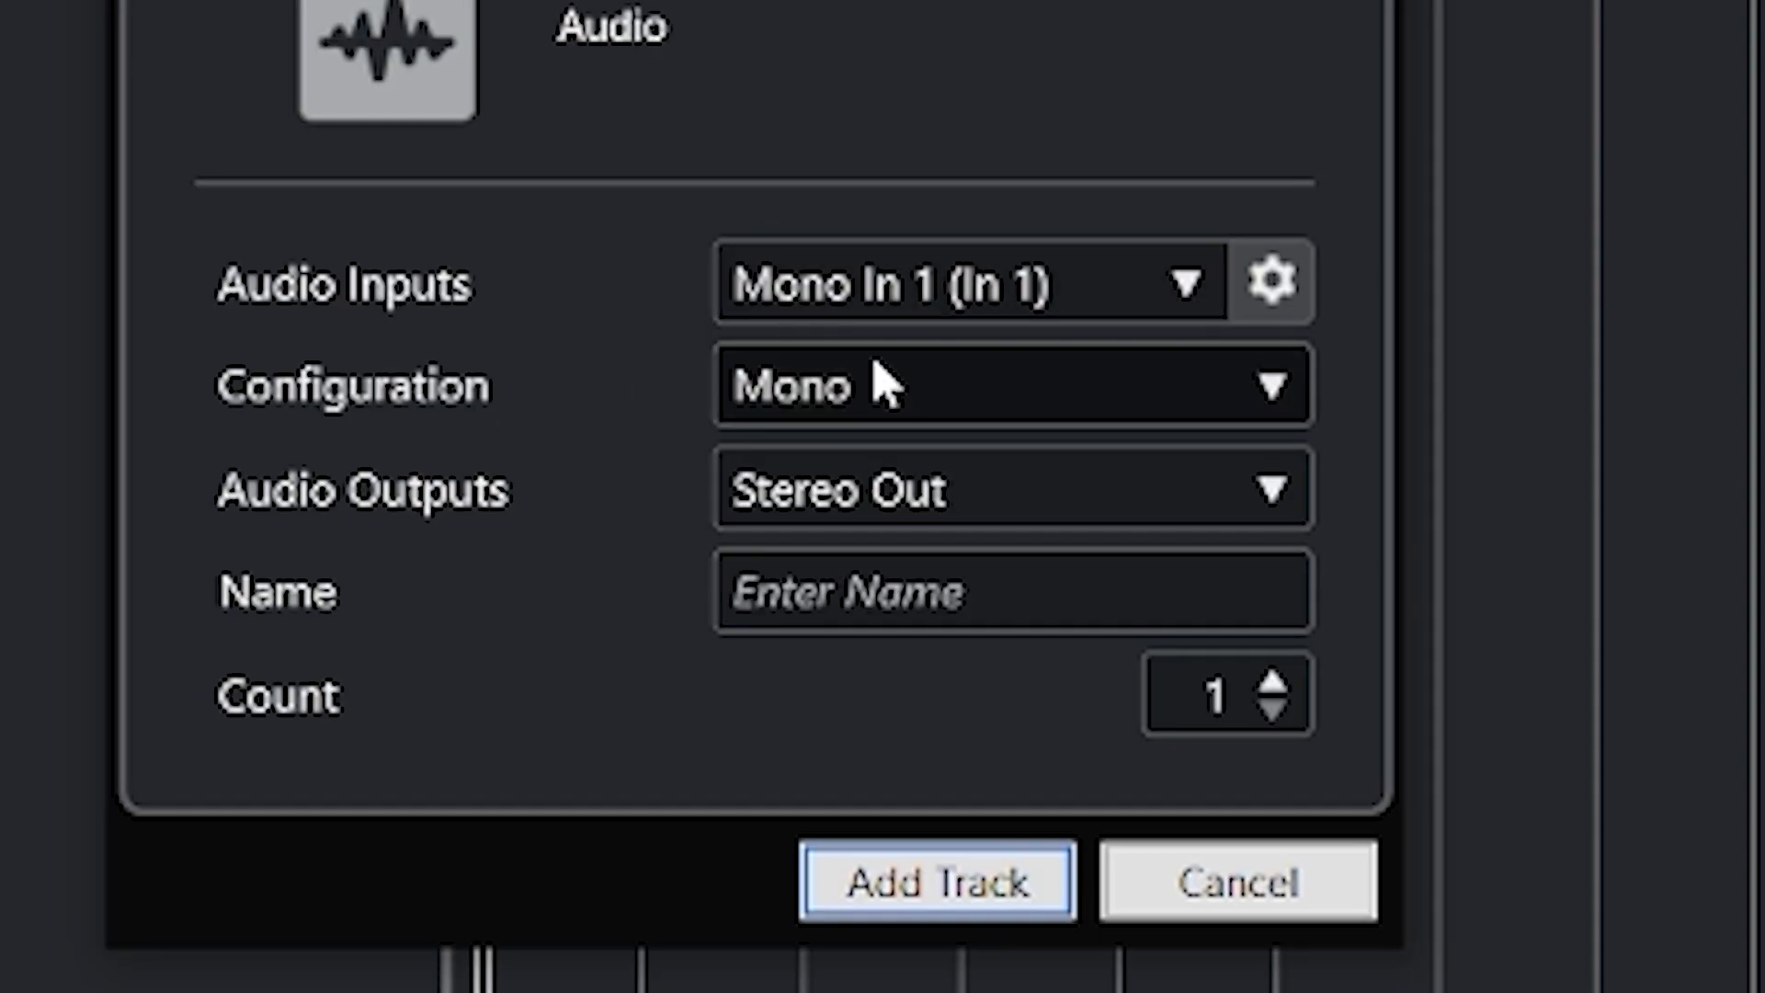
left_click(876, 365)
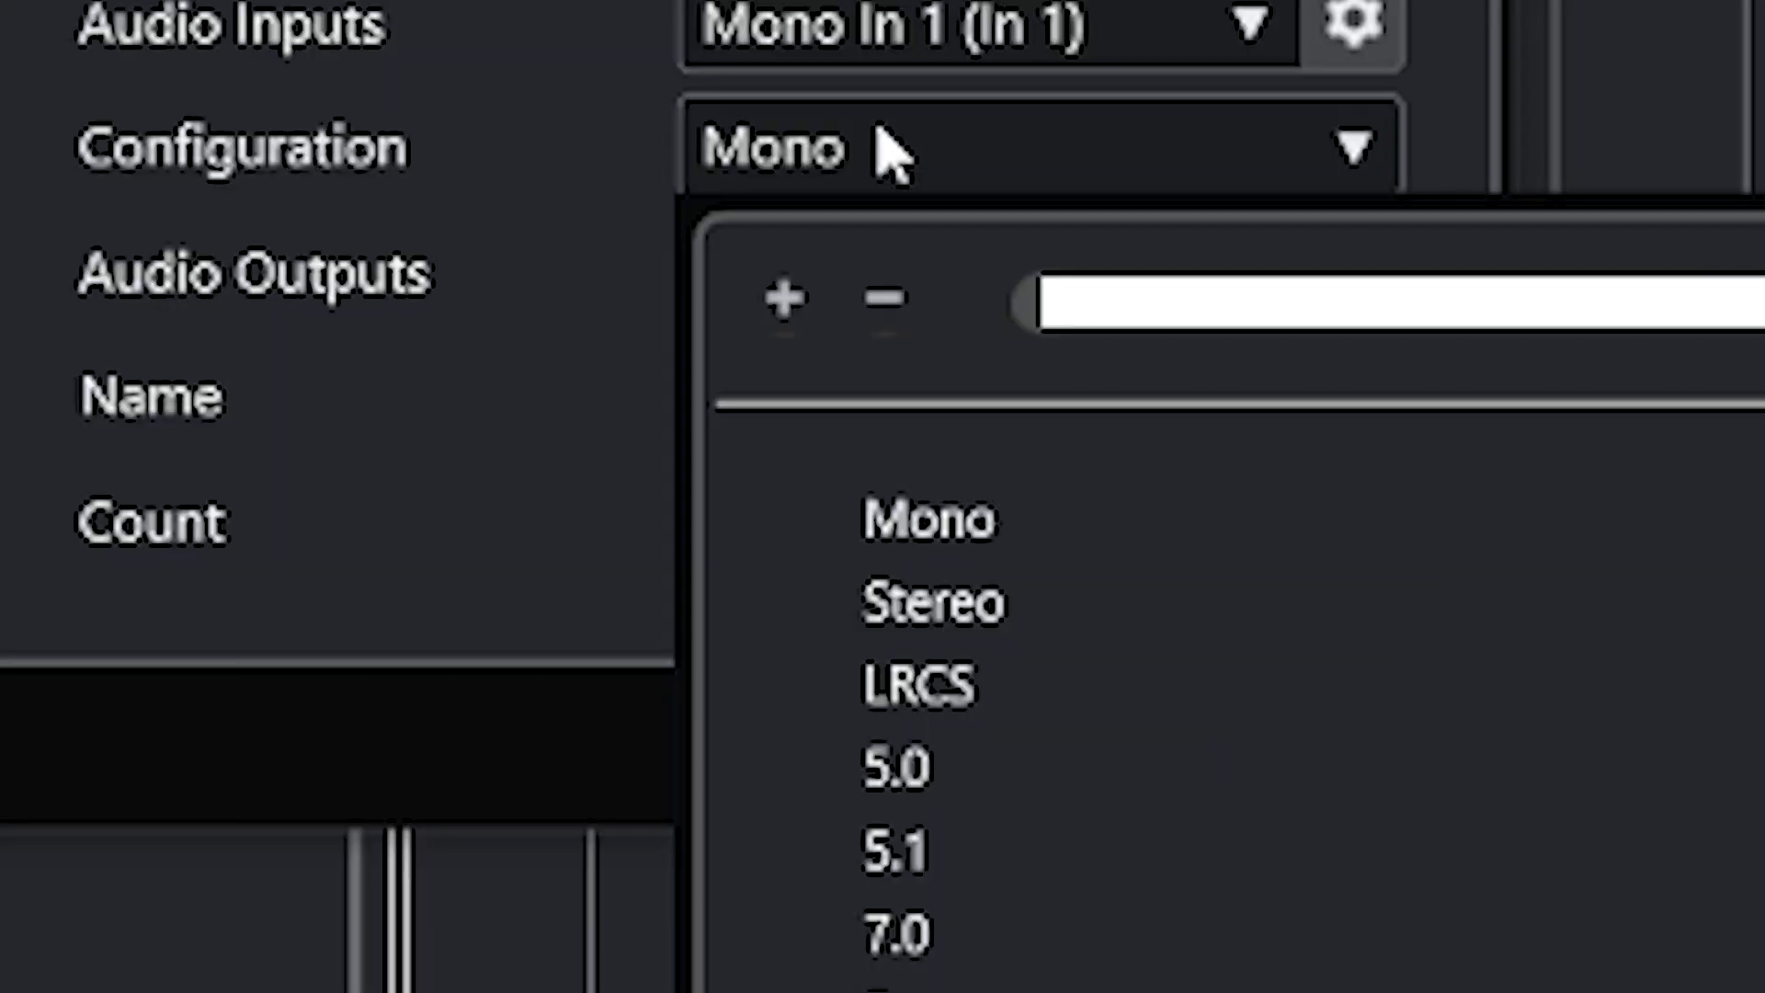
left_click(927, 520)
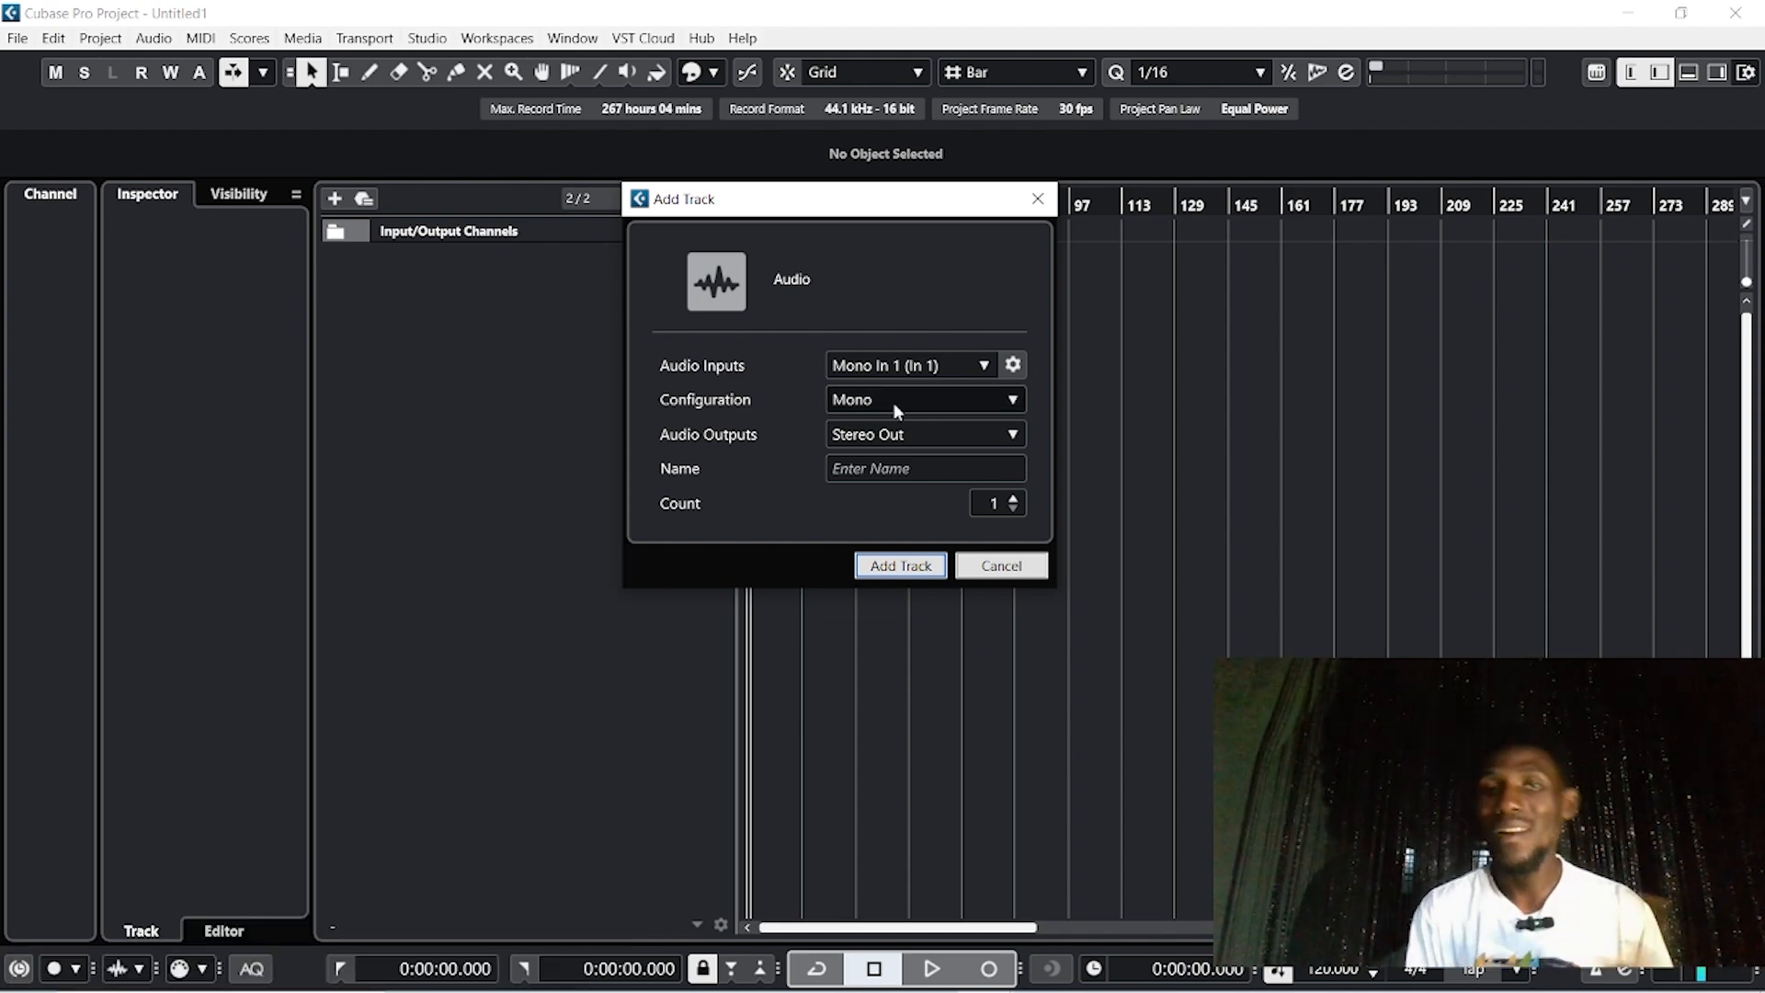
Switch the new track's configuration to Stereo and return it to Mono
left_click_drag(890, 198, 890, 90)
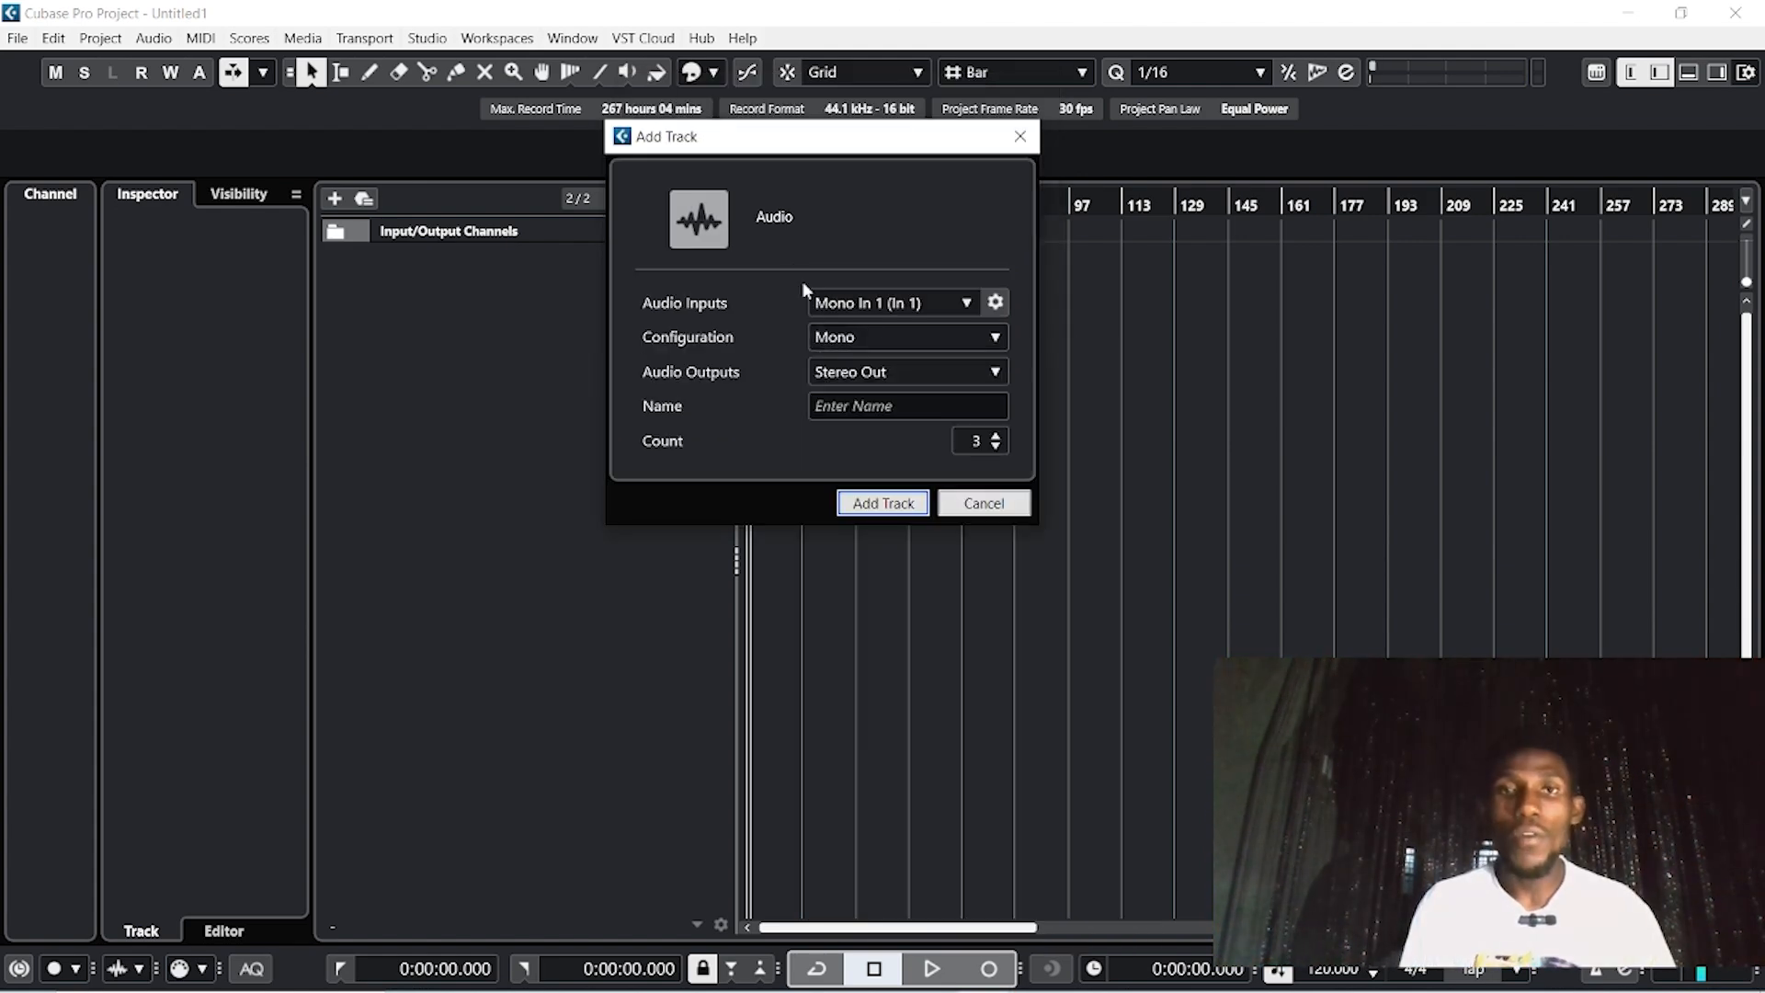
left_click(905, 337)
left_click(868, 459)
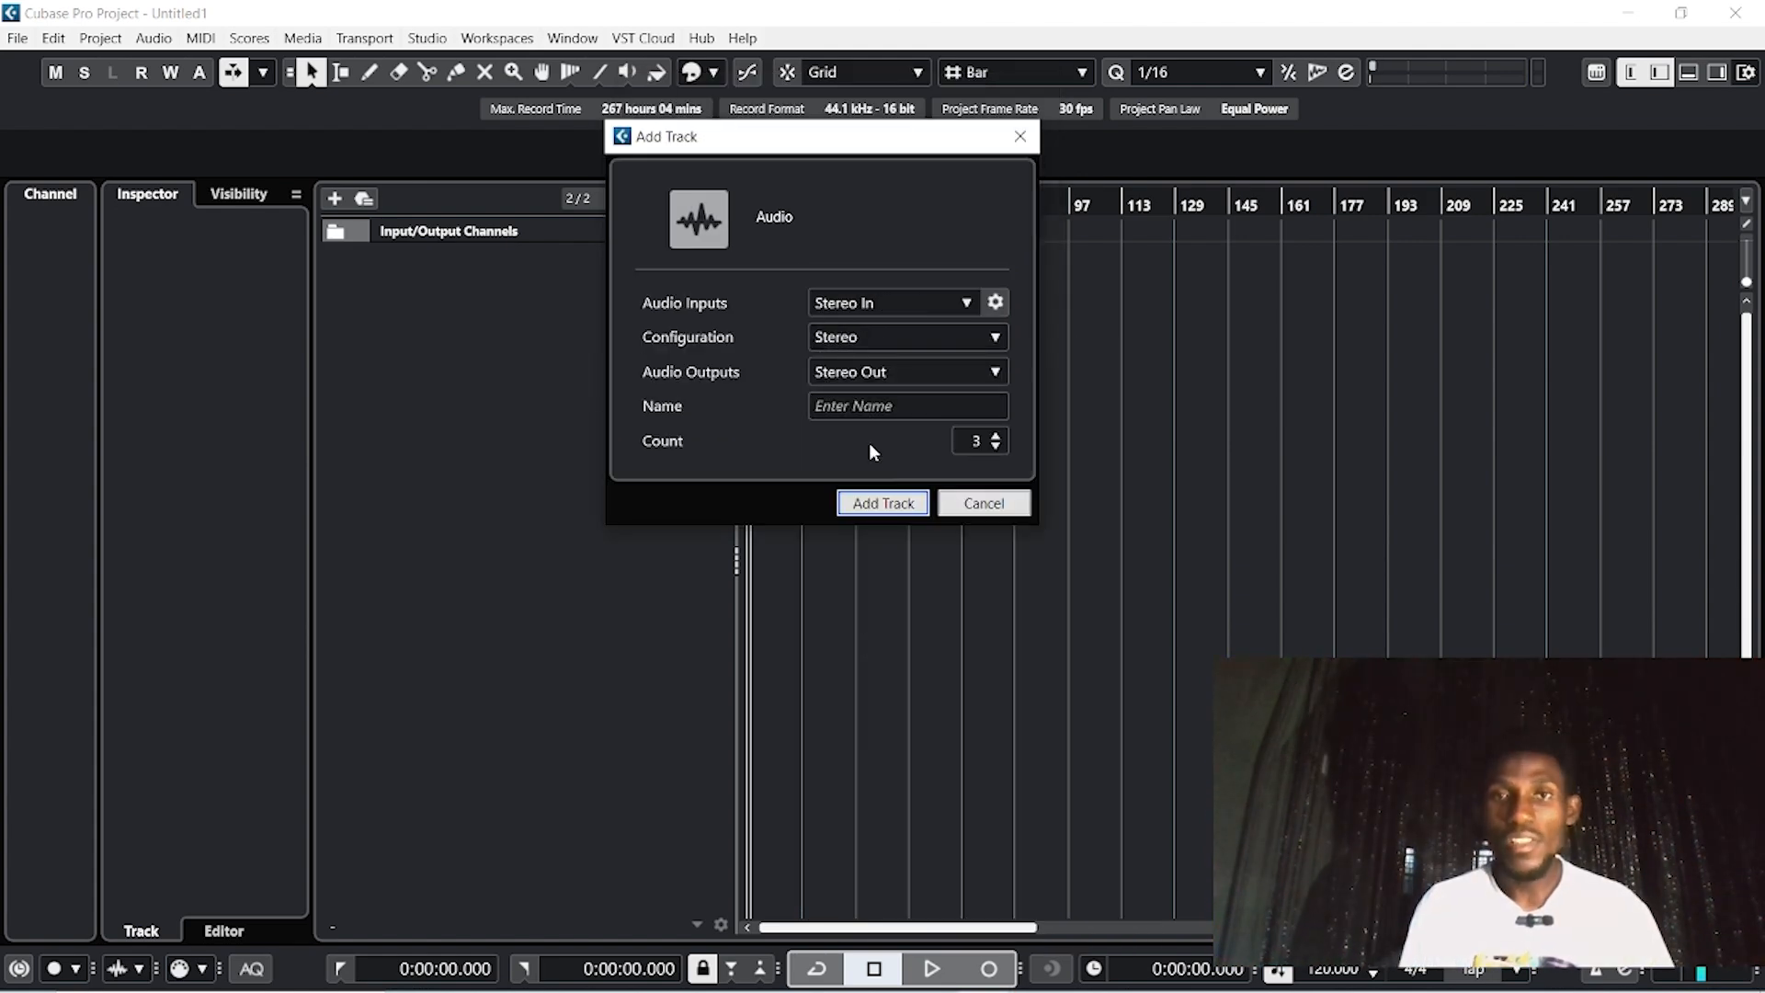
left_click(835, 337)
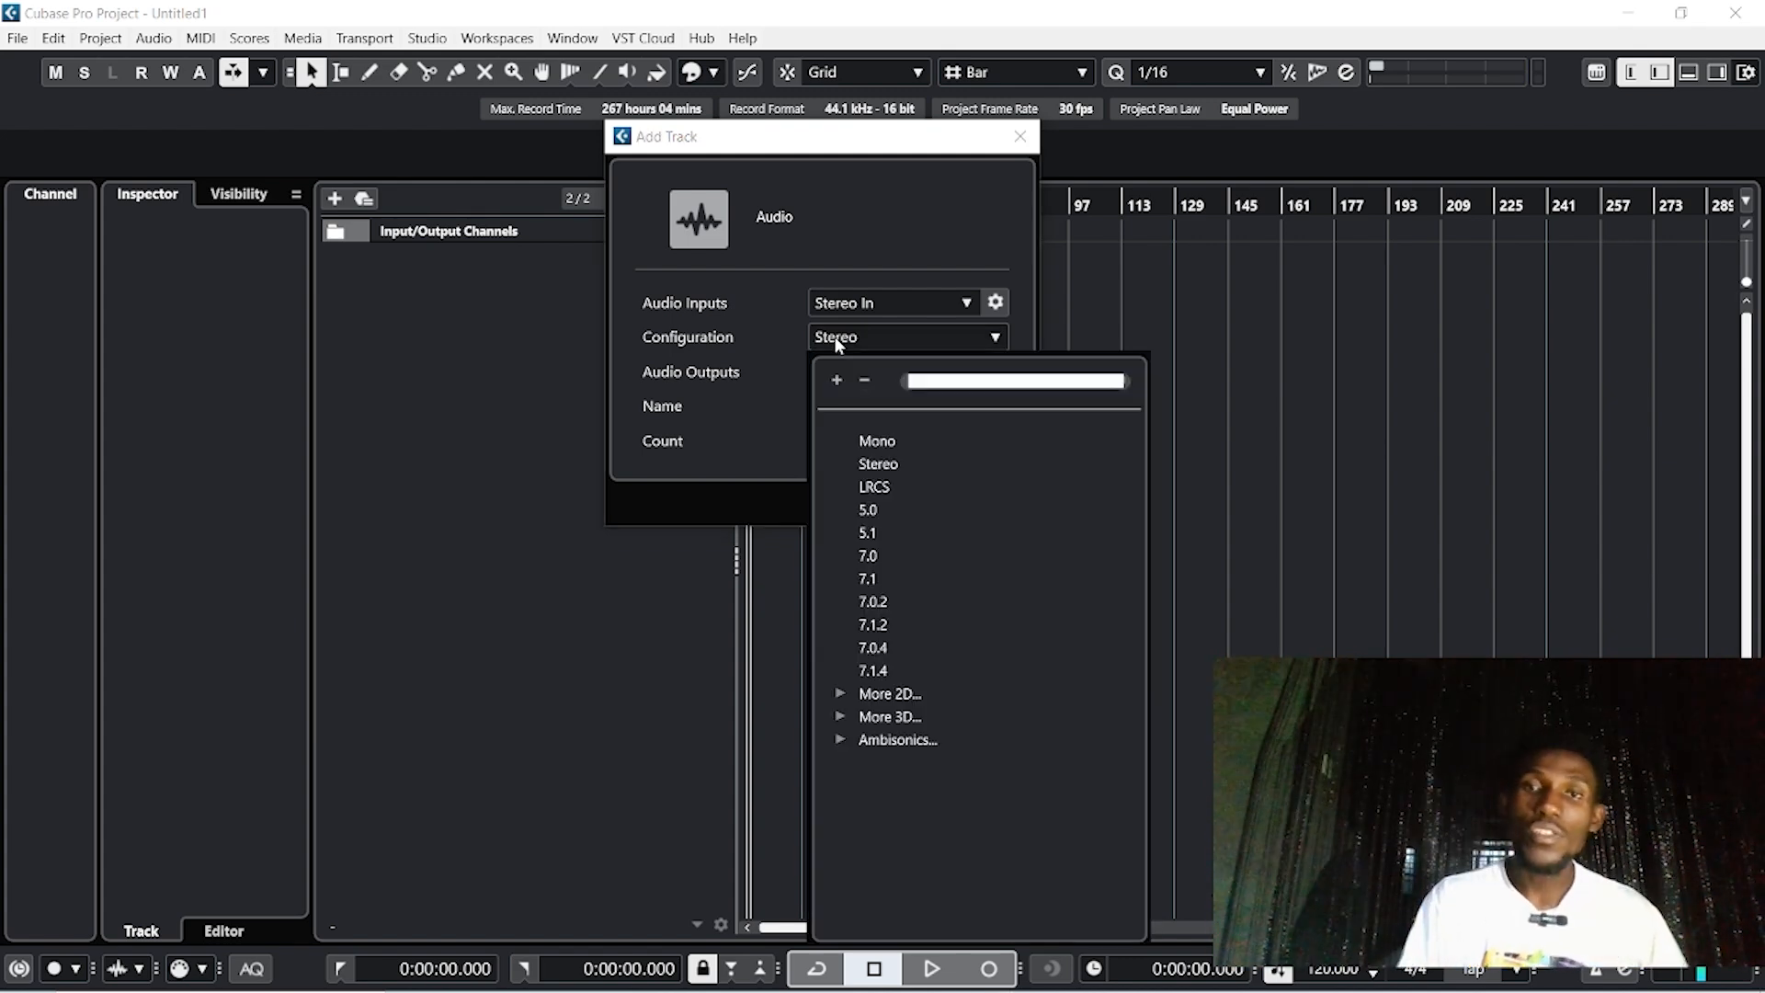
left_click(896, 439)
Name the three mono audio tracks Lead Vocal and add them to the project
left_click(876, 402)
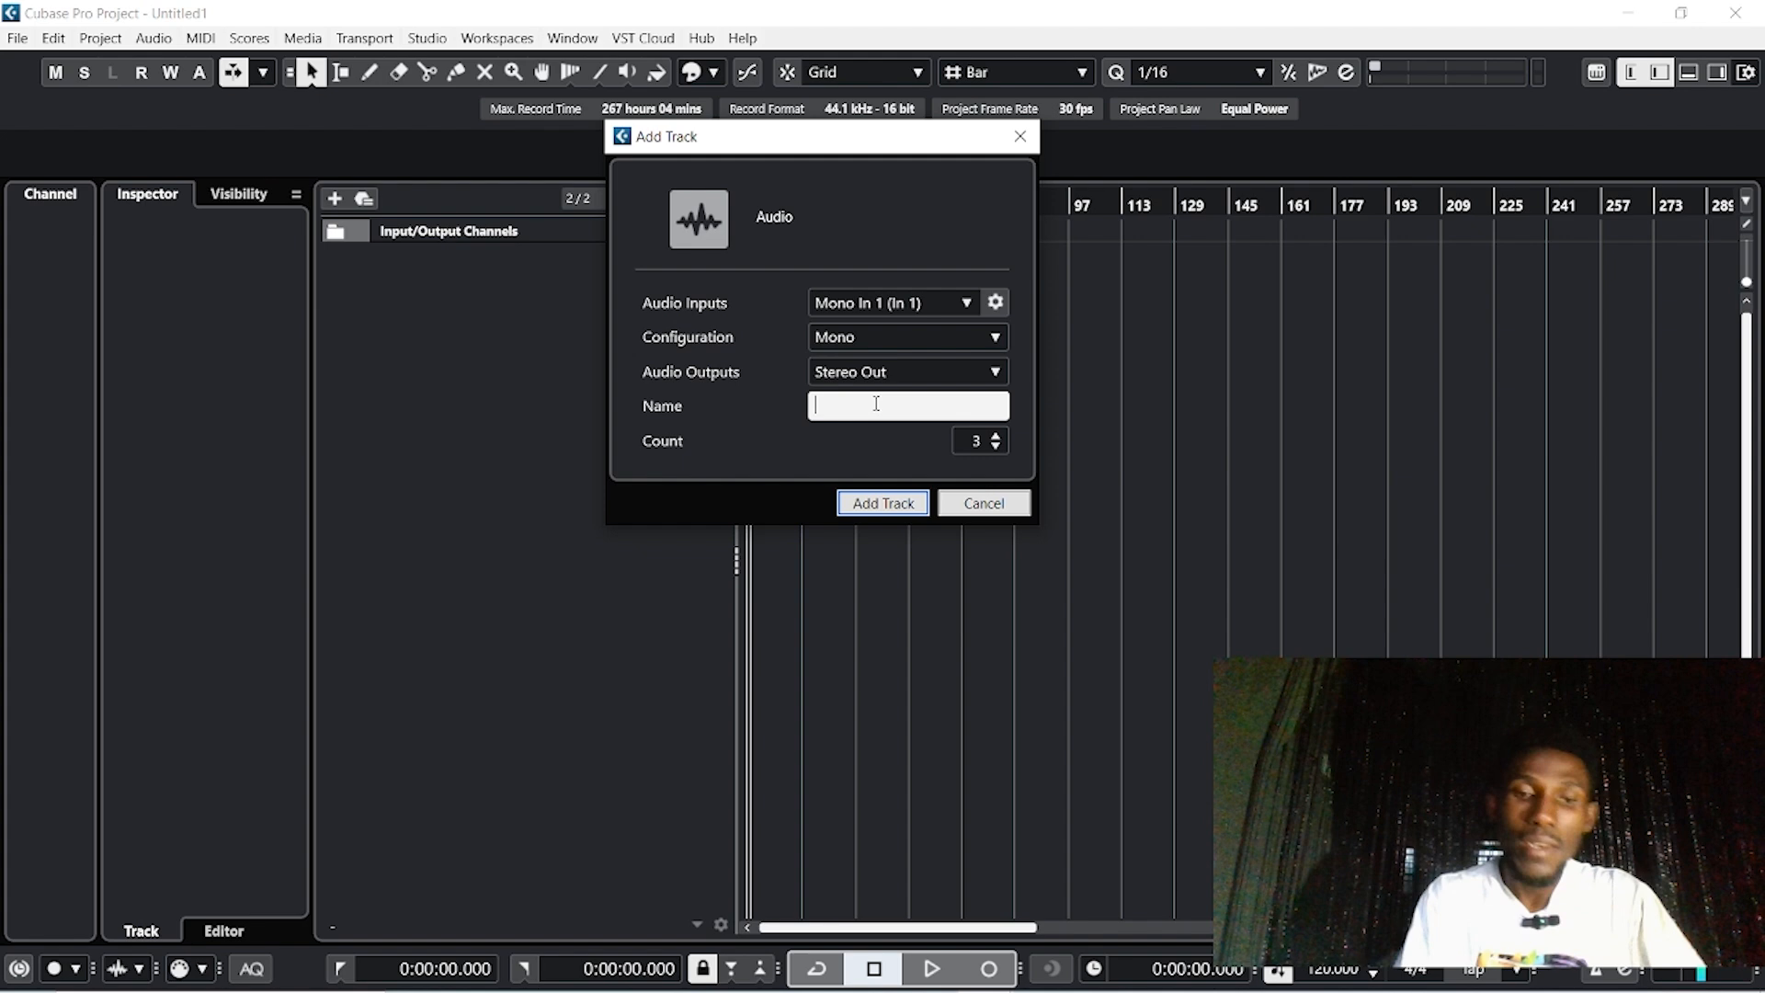
type("Lead Vocal")
left_click(878, 502)
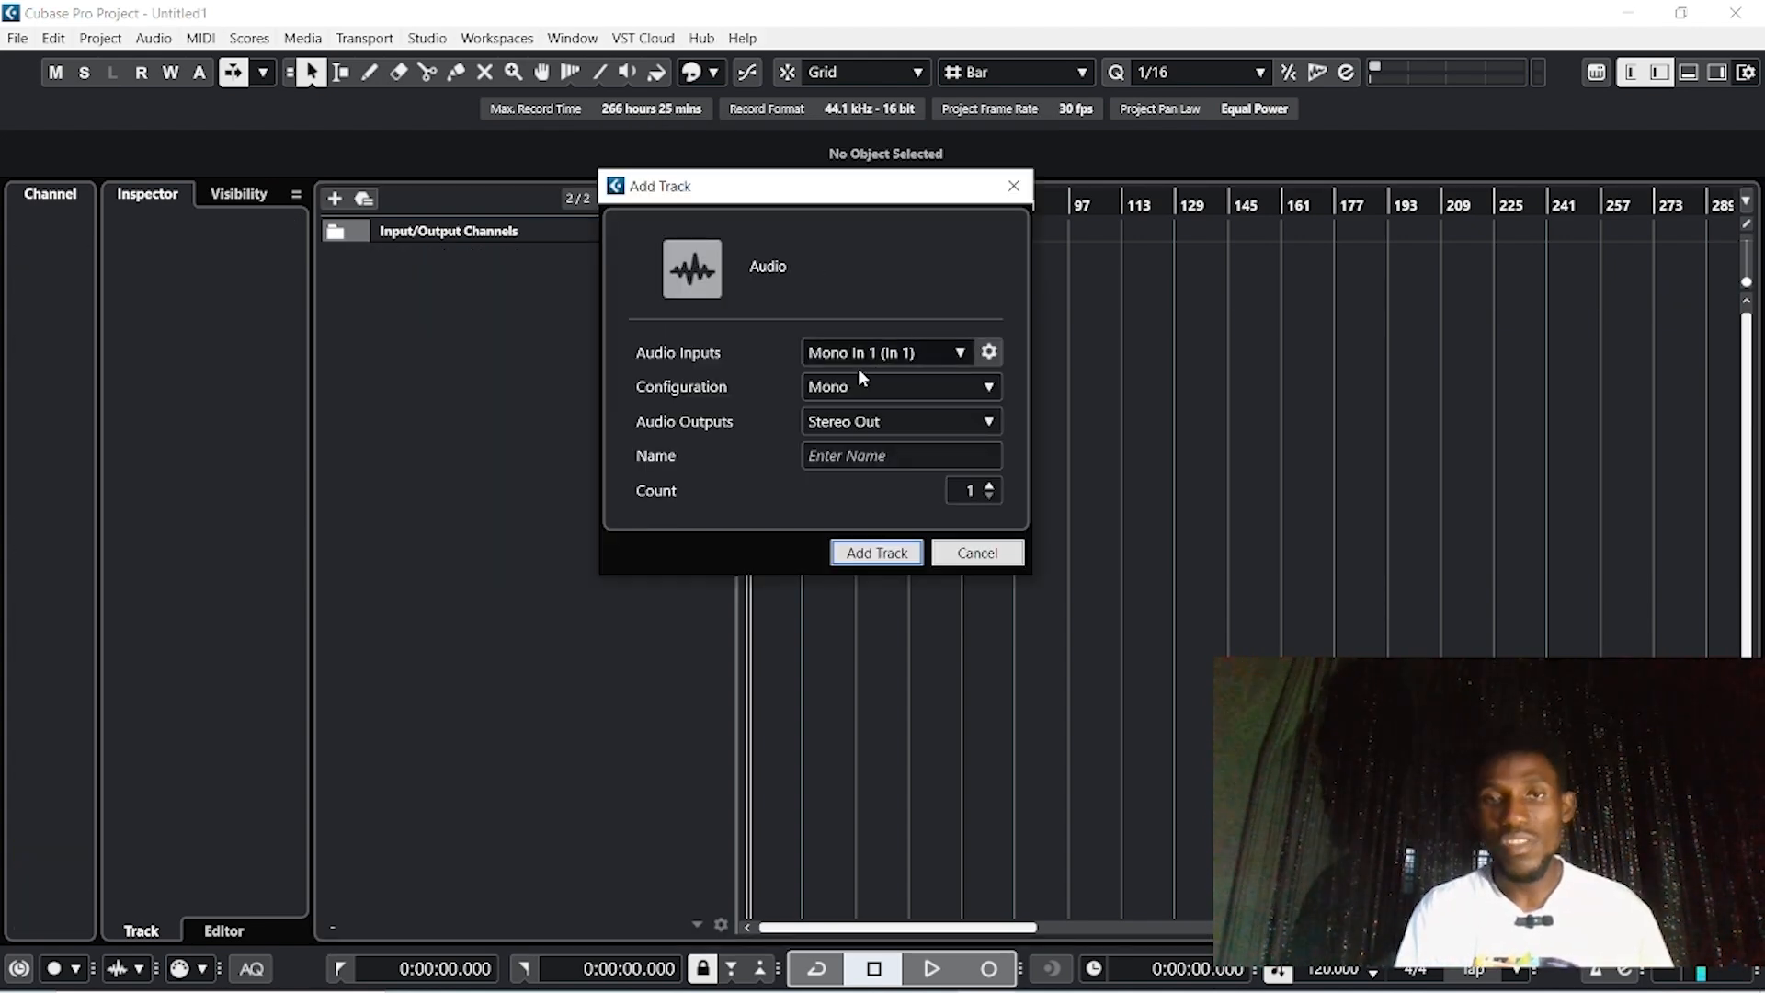
Add one mono audio track named Lead Vocal, raising the track count to 9 and returning it to 1 before adding
left_click(865, 387)
left_click(871, 513)
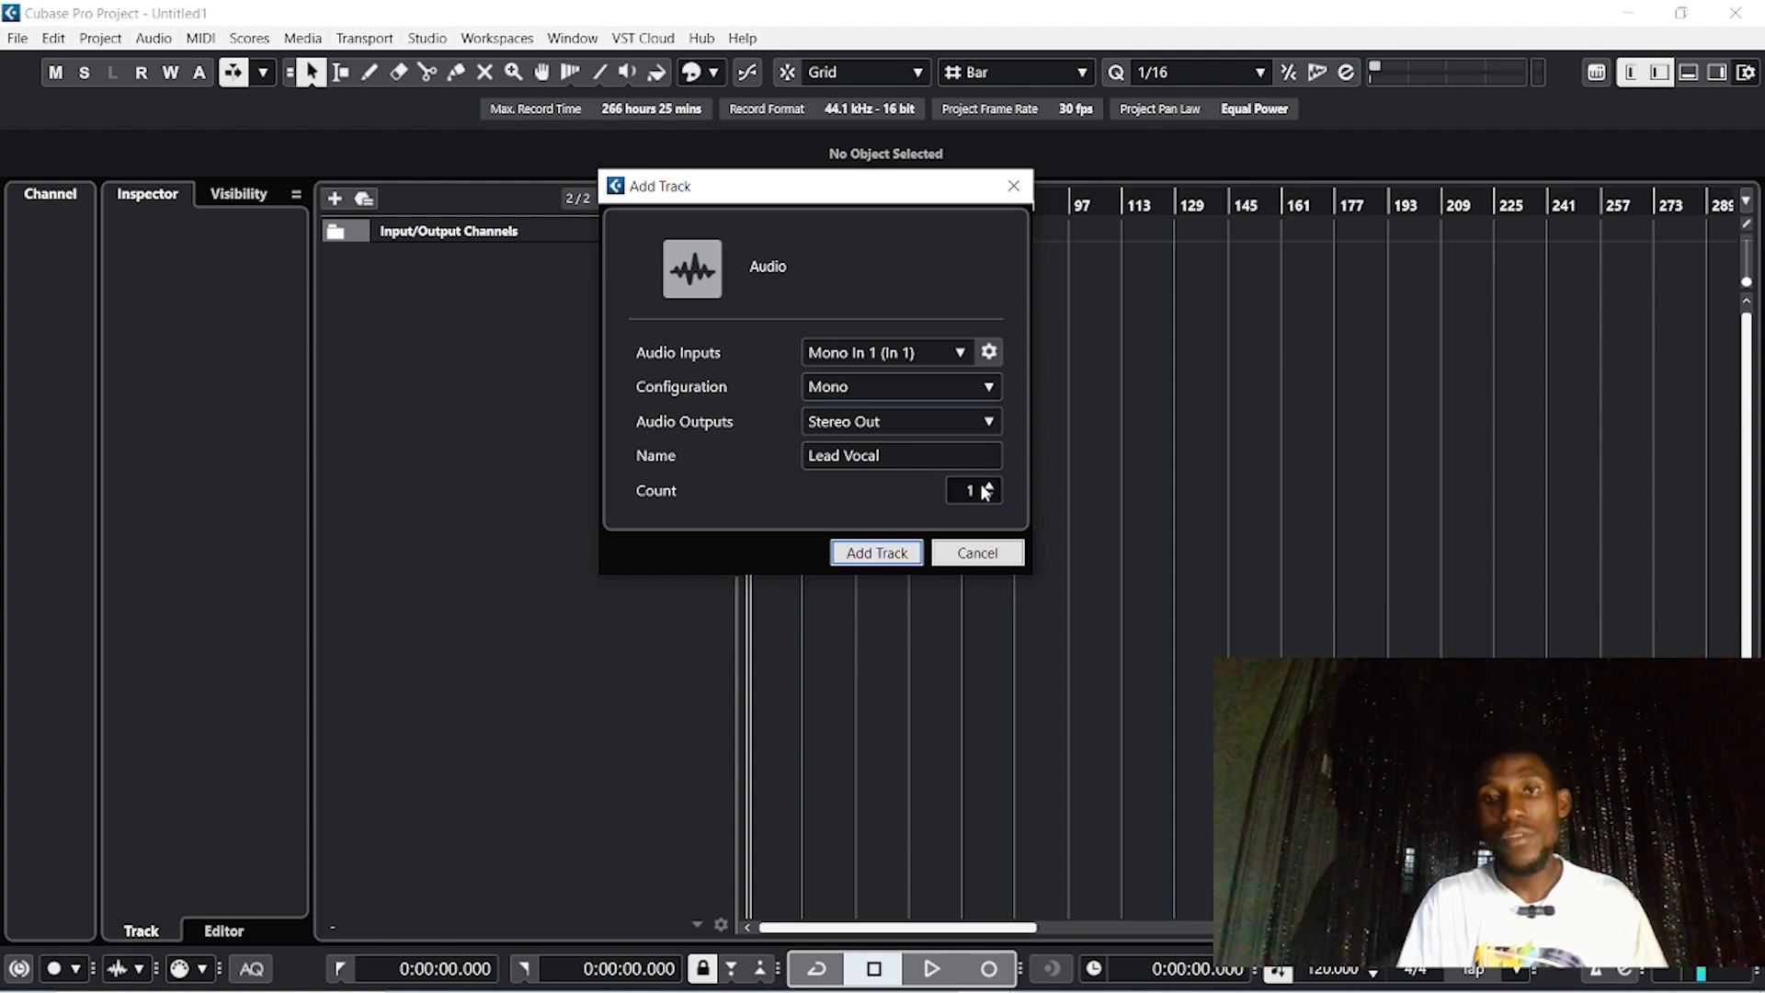
left_click(992, 484)
left_click(992, 484)
left_click(992, 485)
left_click(992, 485)
left_click(992, 485)
left_click(992, 485)
left_click(992, 485)
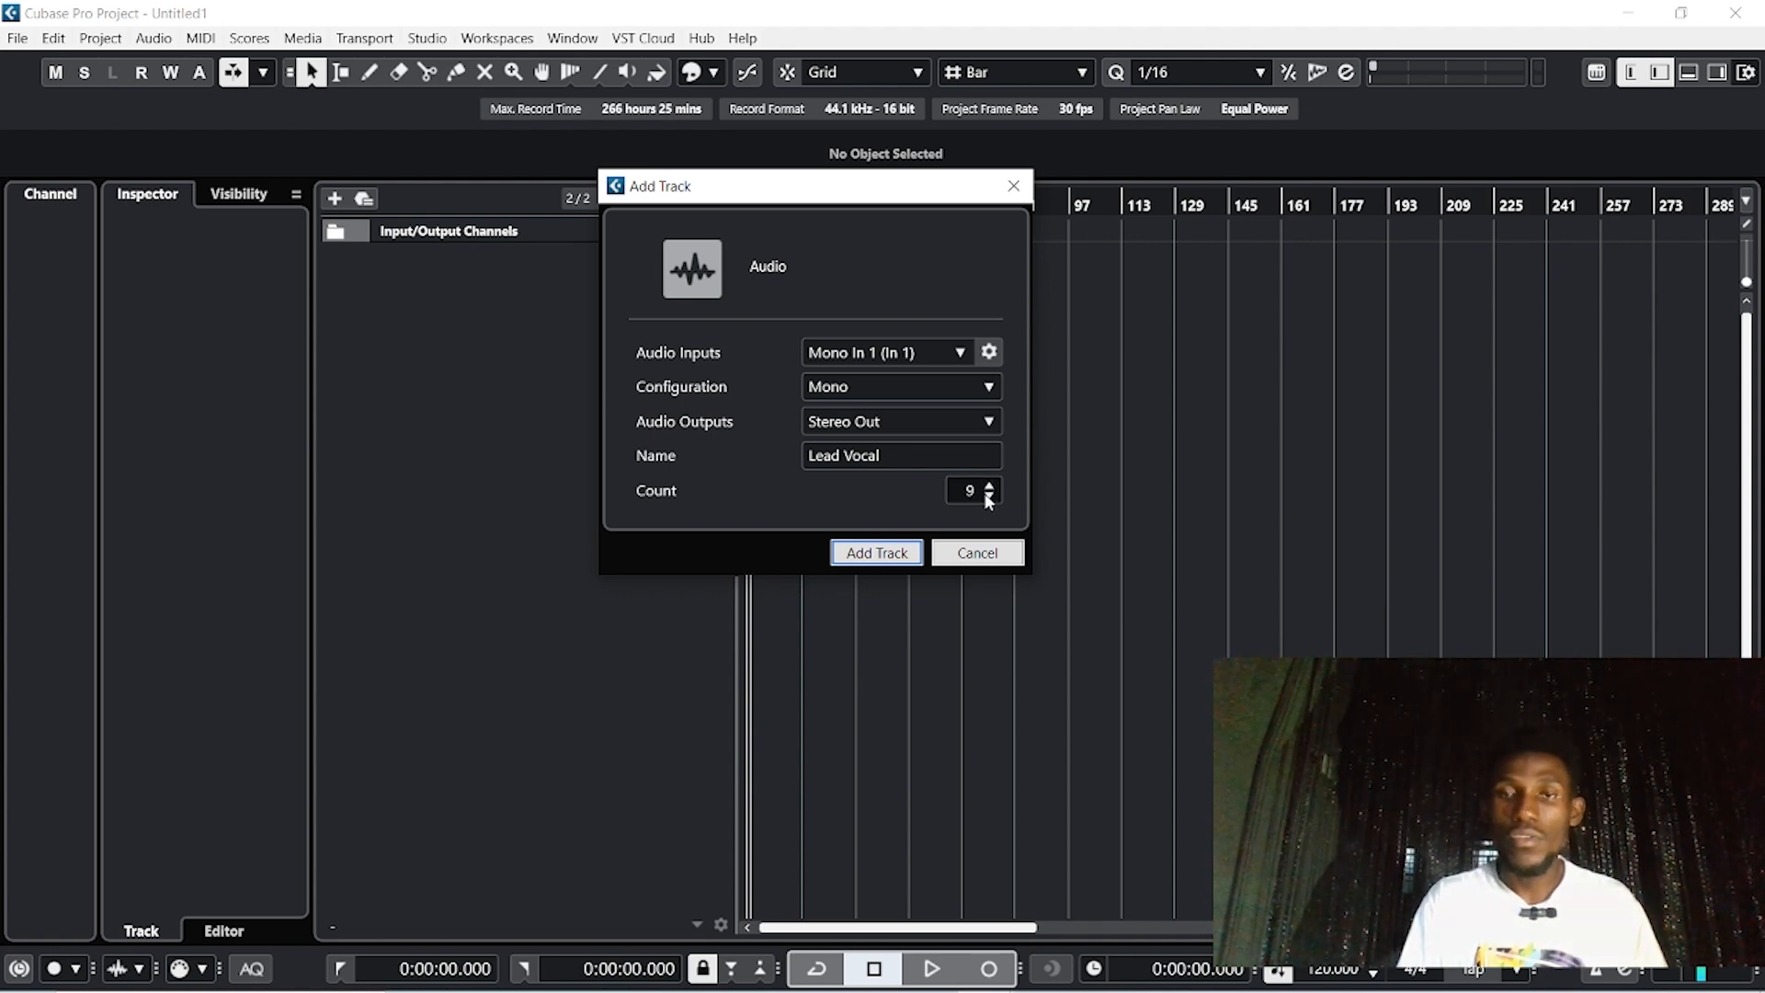
left_click(988, 496)
left_click(987, 496)
left_click(987, 496)
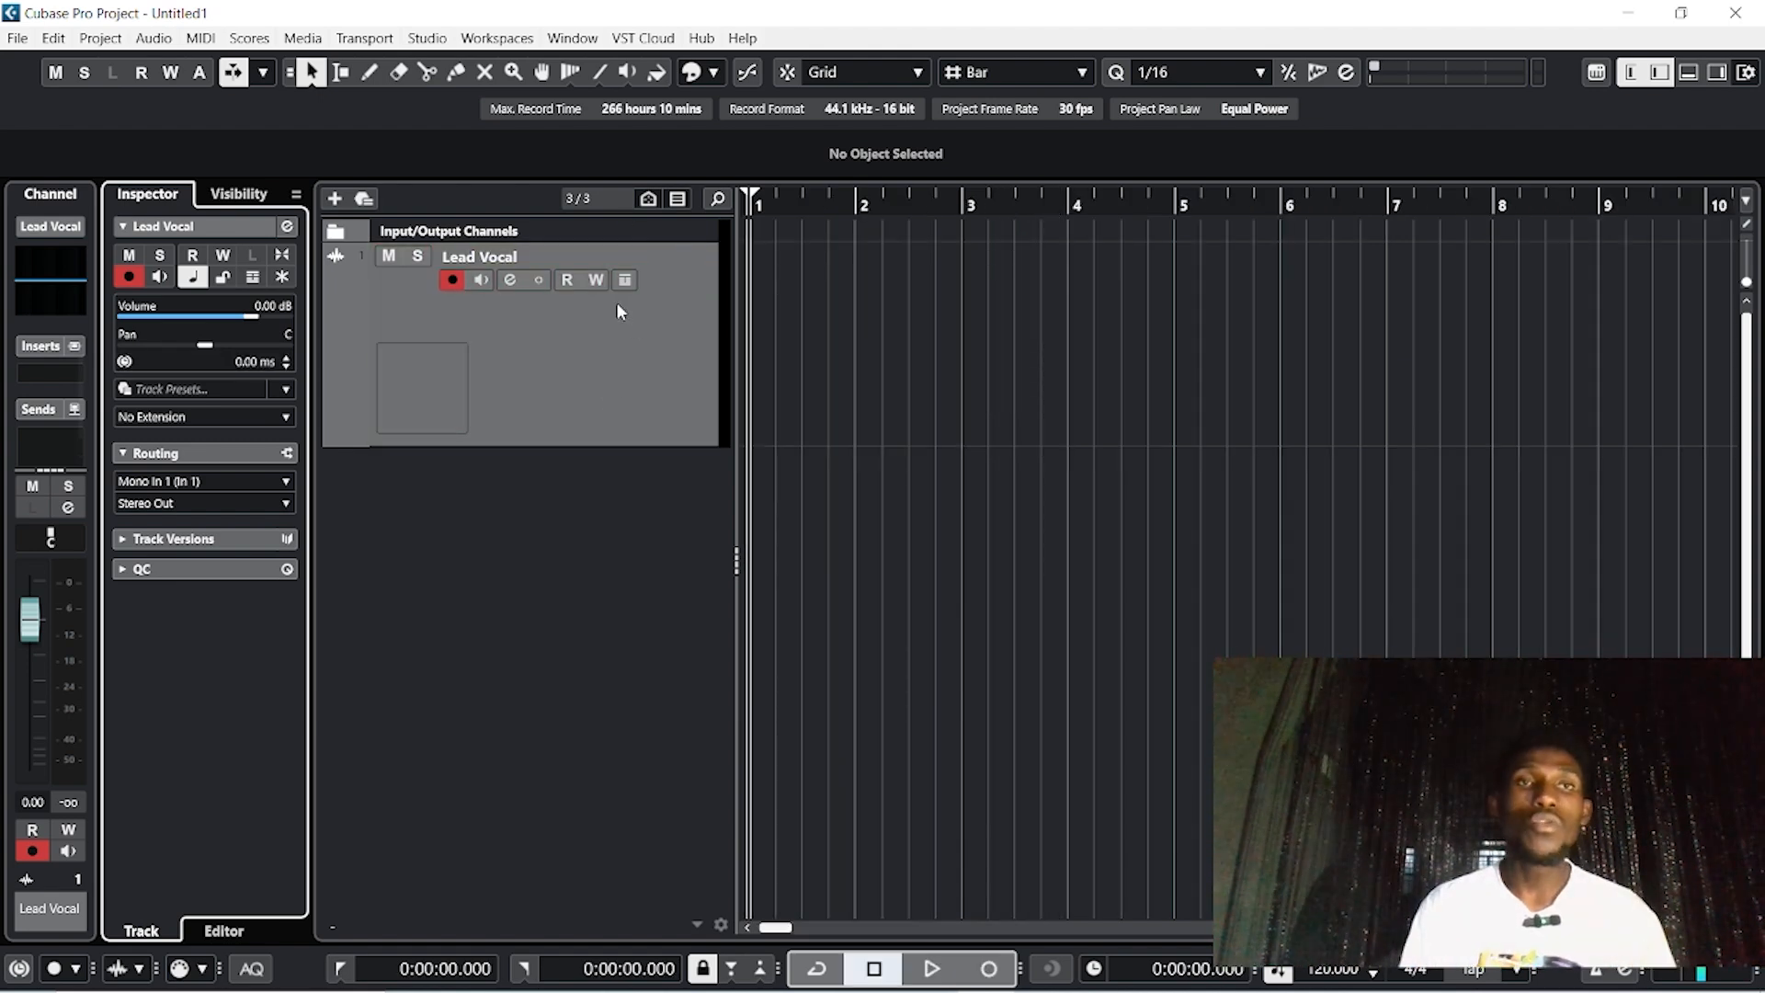
Open the Audio Connections window with the input buses shown
left_click(545, 667)
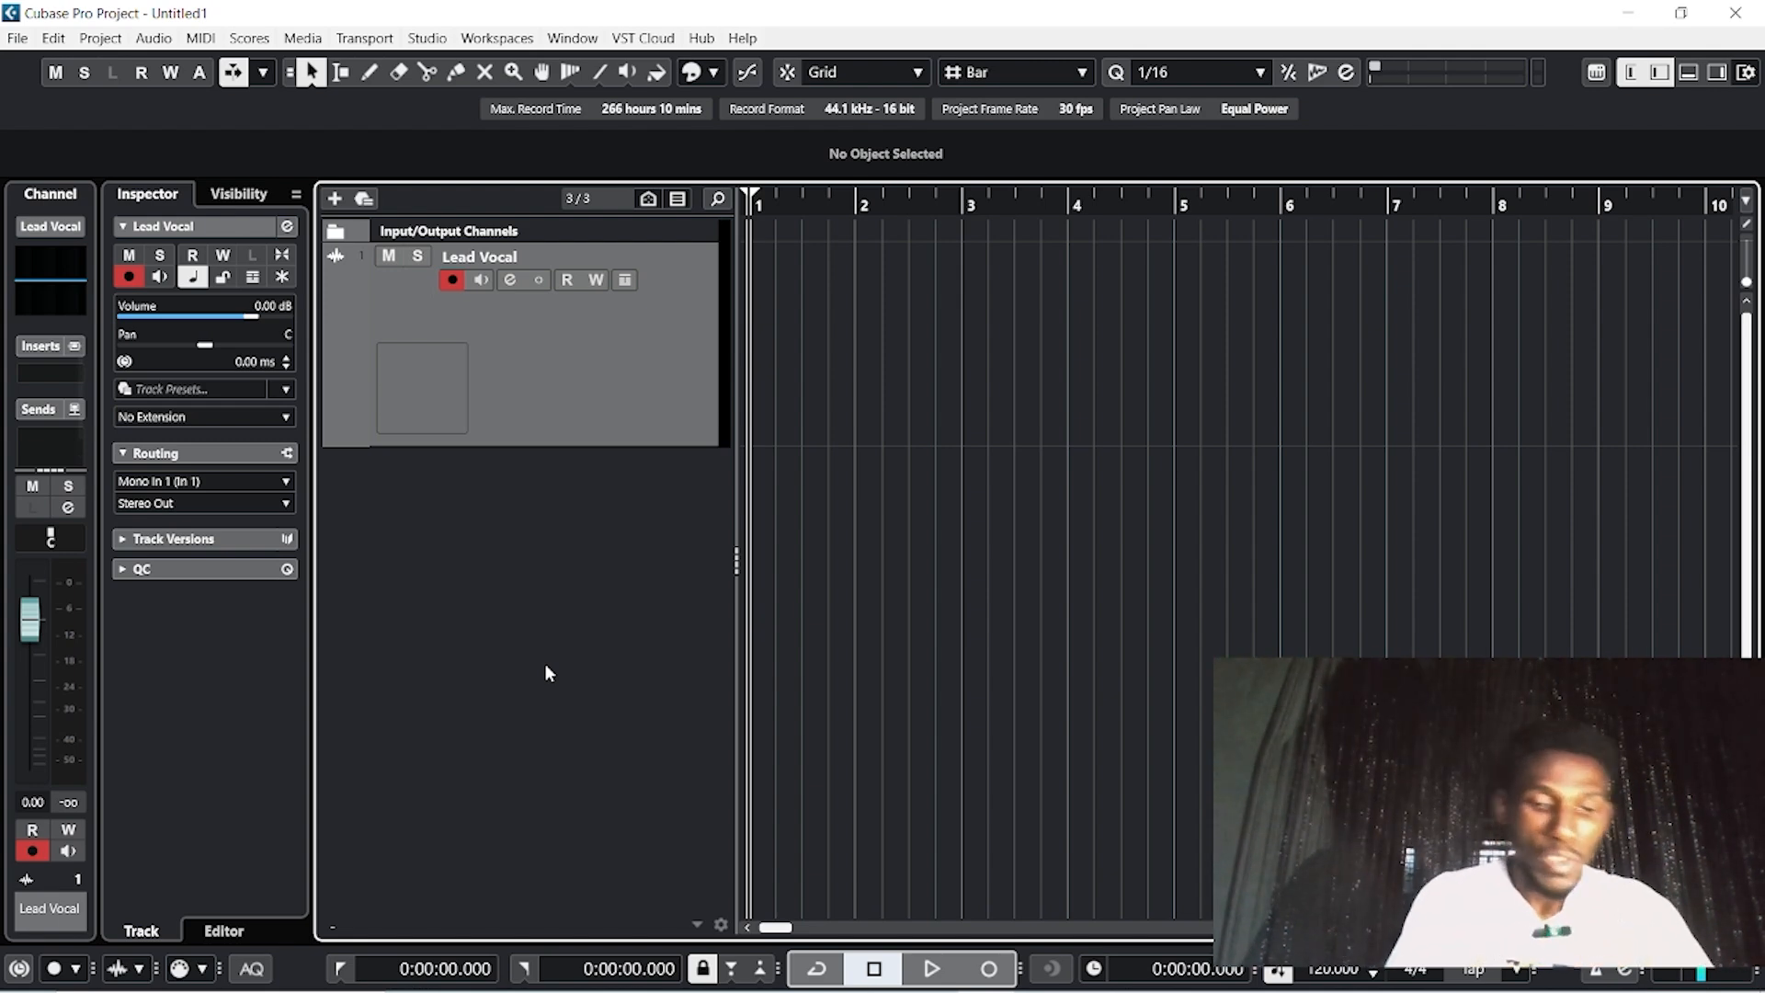
key("F4")
key("F4")
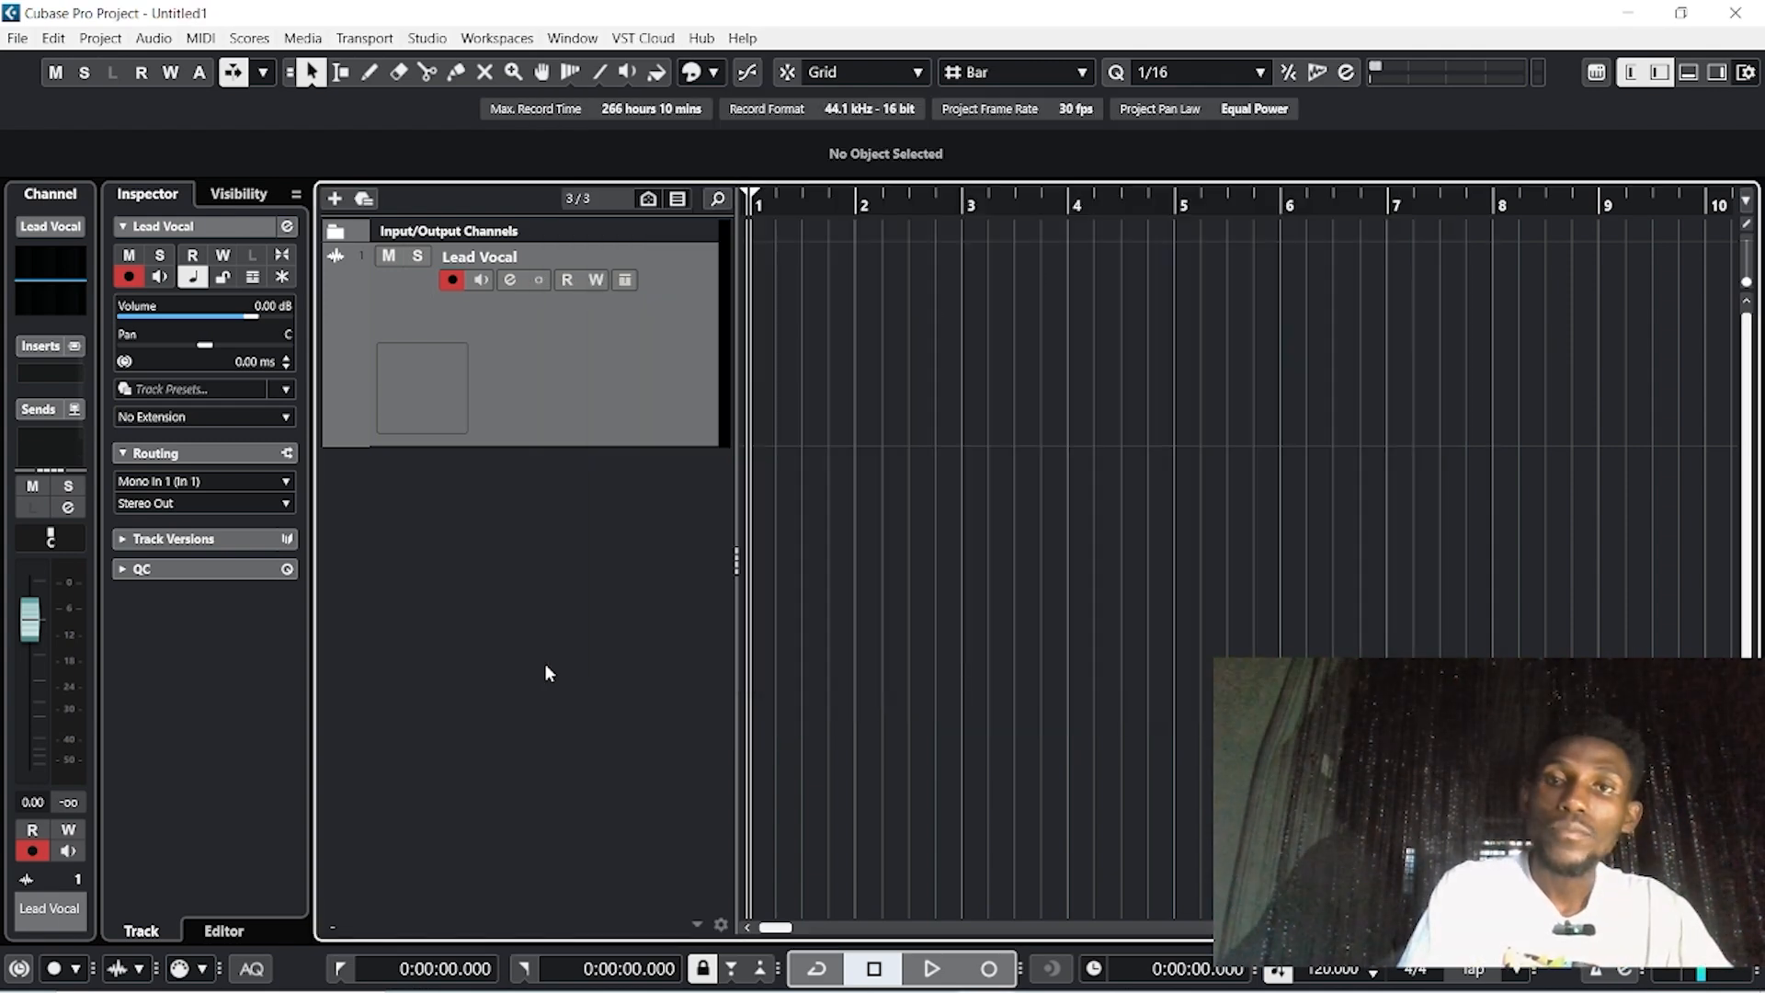
left_click(428, 40)
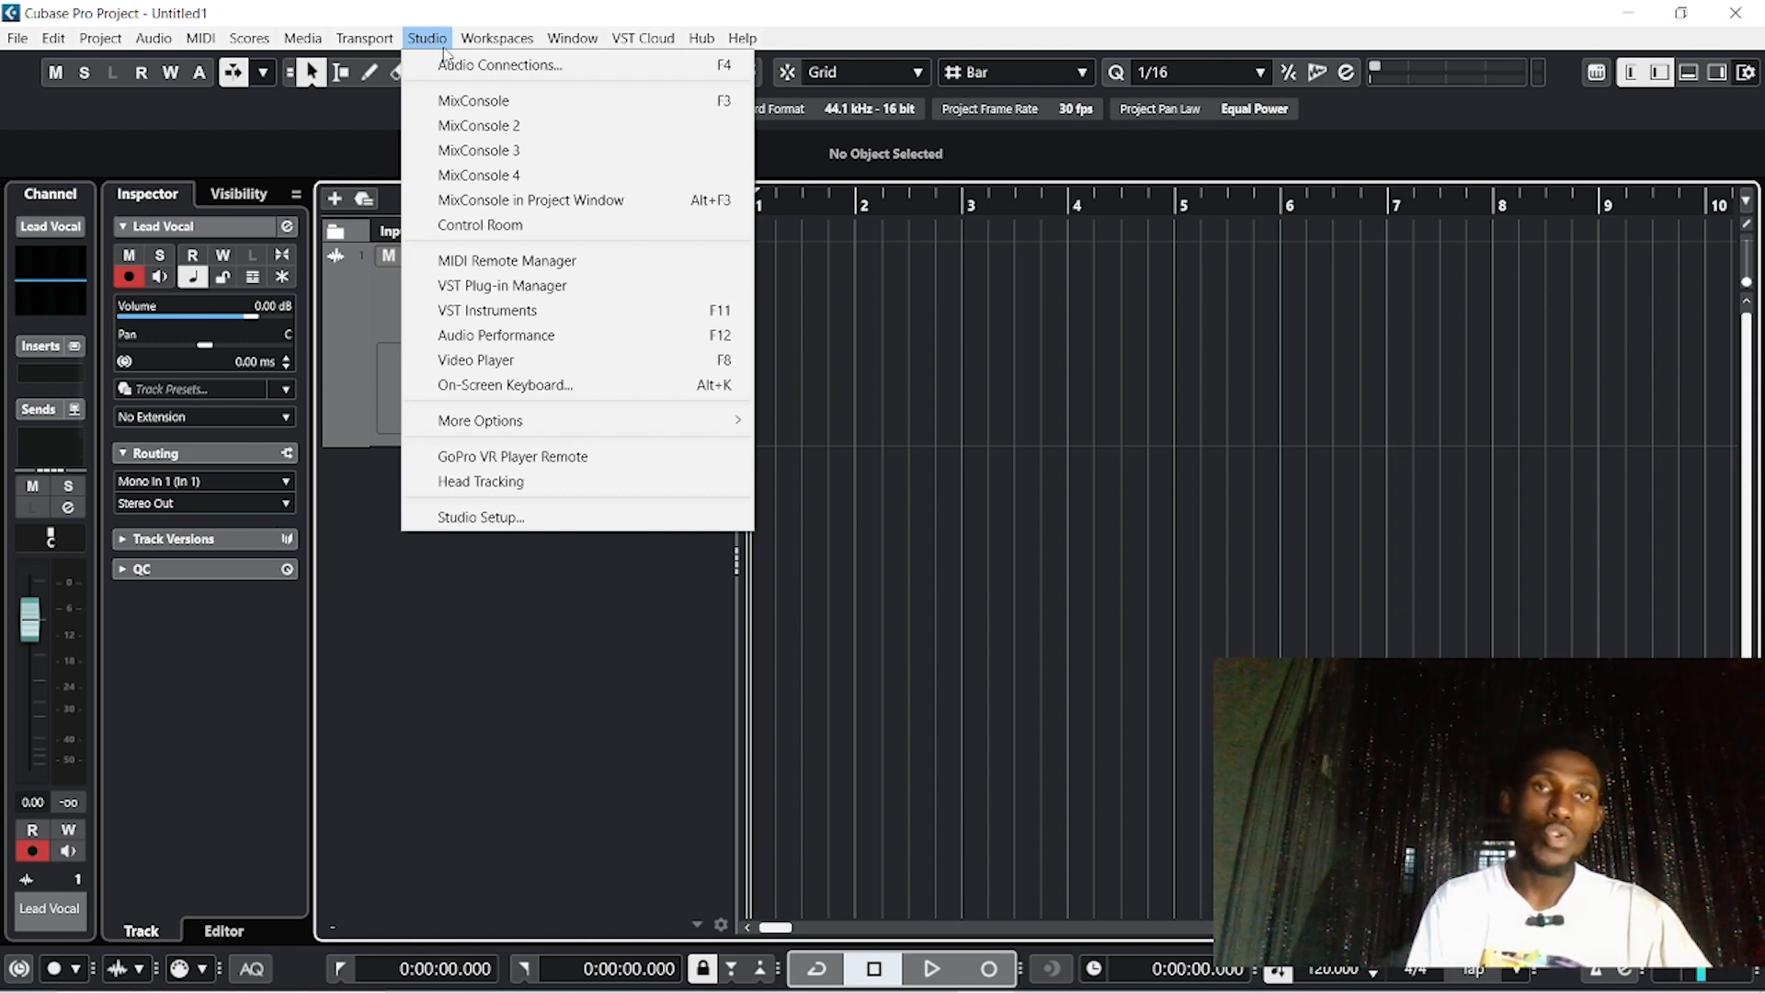
left_click(501, 74)
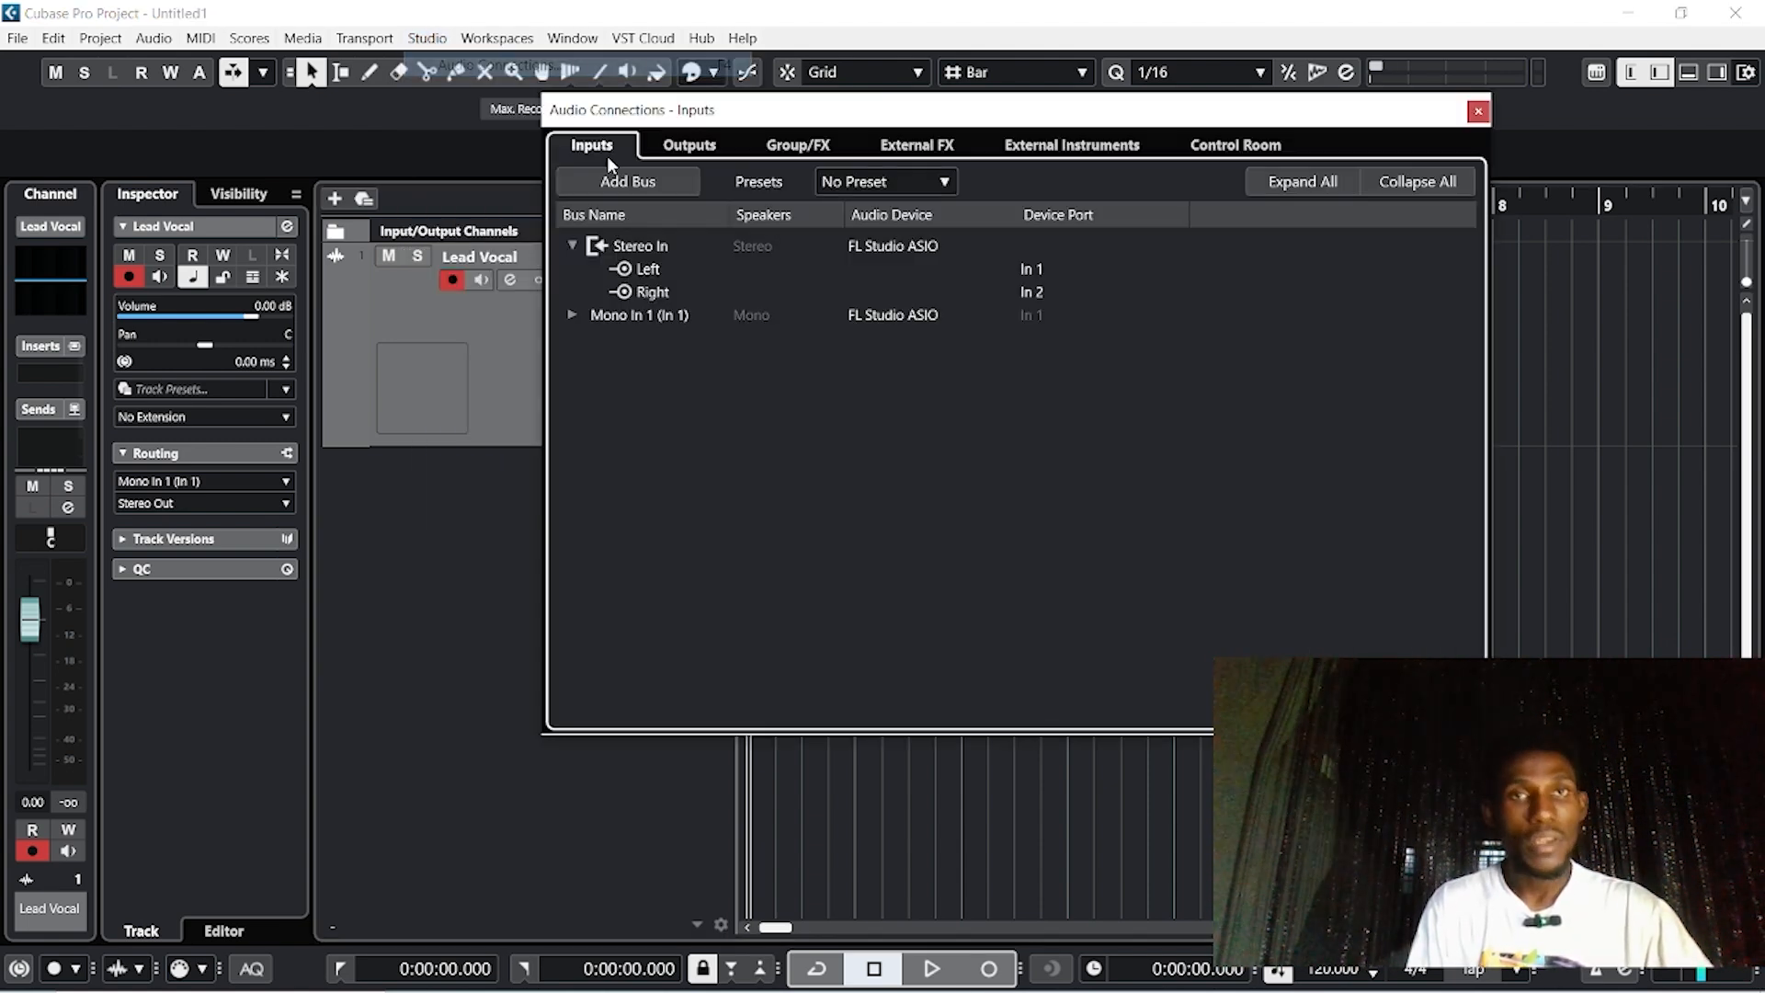
left_click_drag(794, 116, 729, 134)
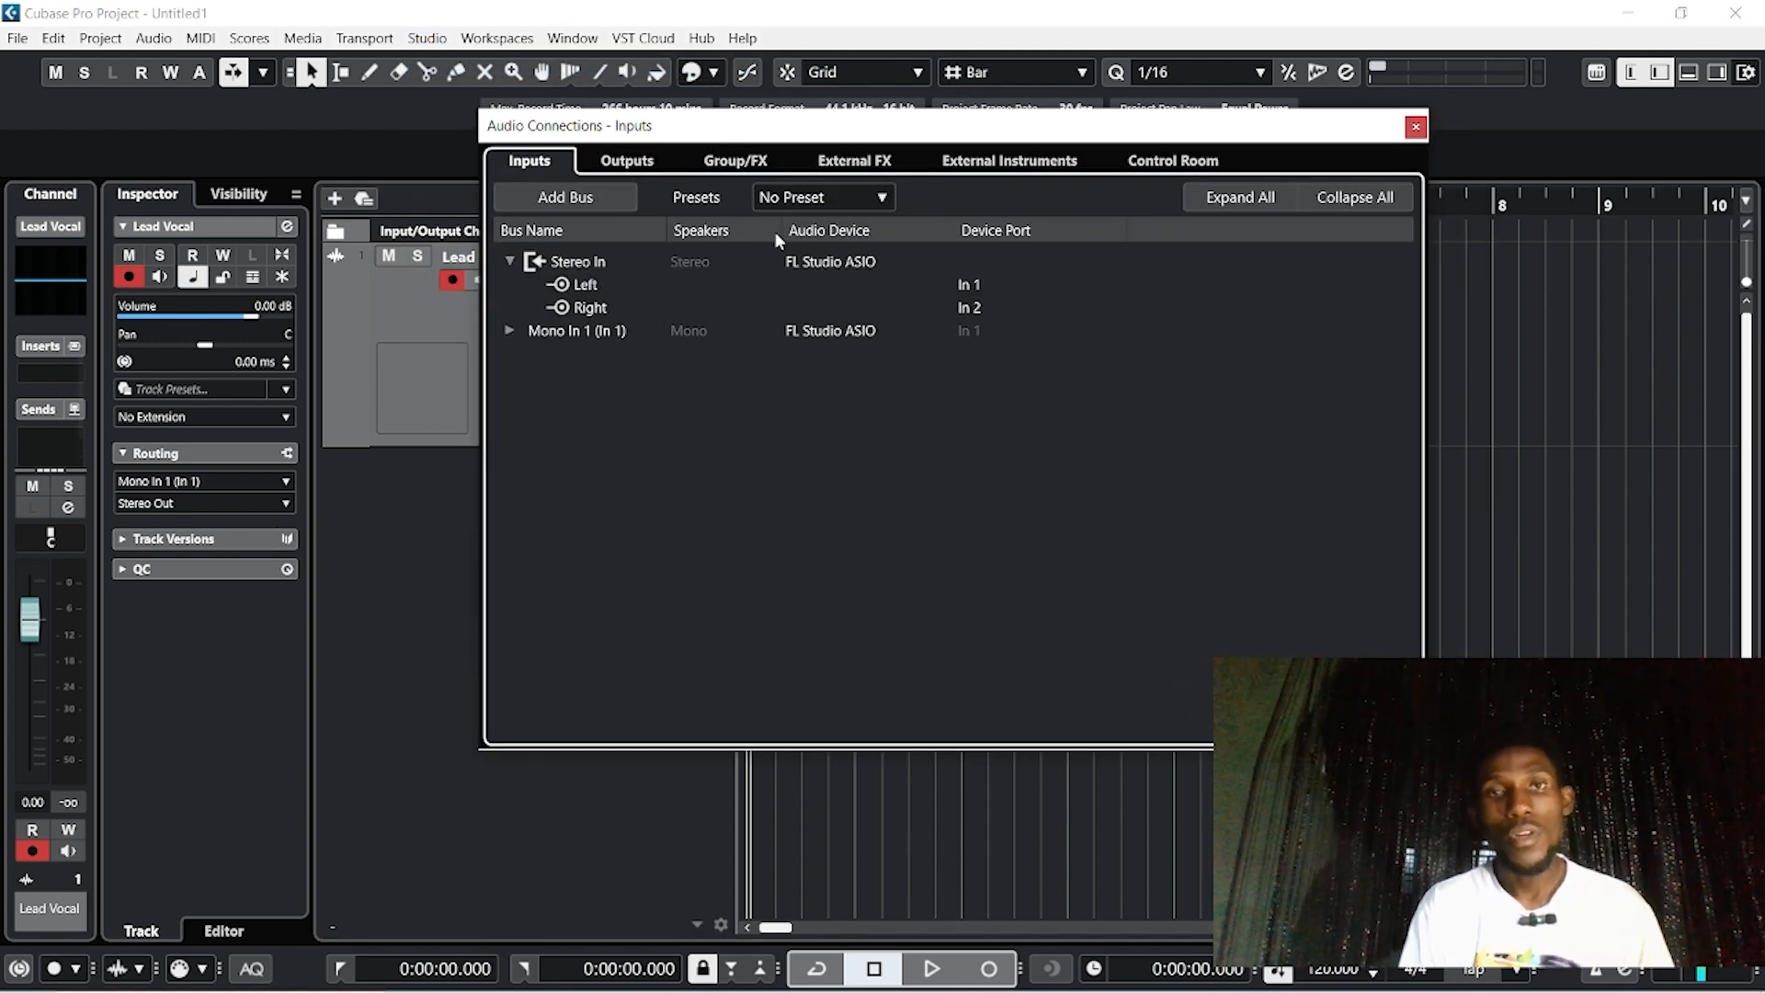
Set the Stereo In bus's audio device to Not Connected and delete the Mono In 1 (In 1) bus
left_click(809, 262)
left_click(821, 263)
left_click(832, 286)
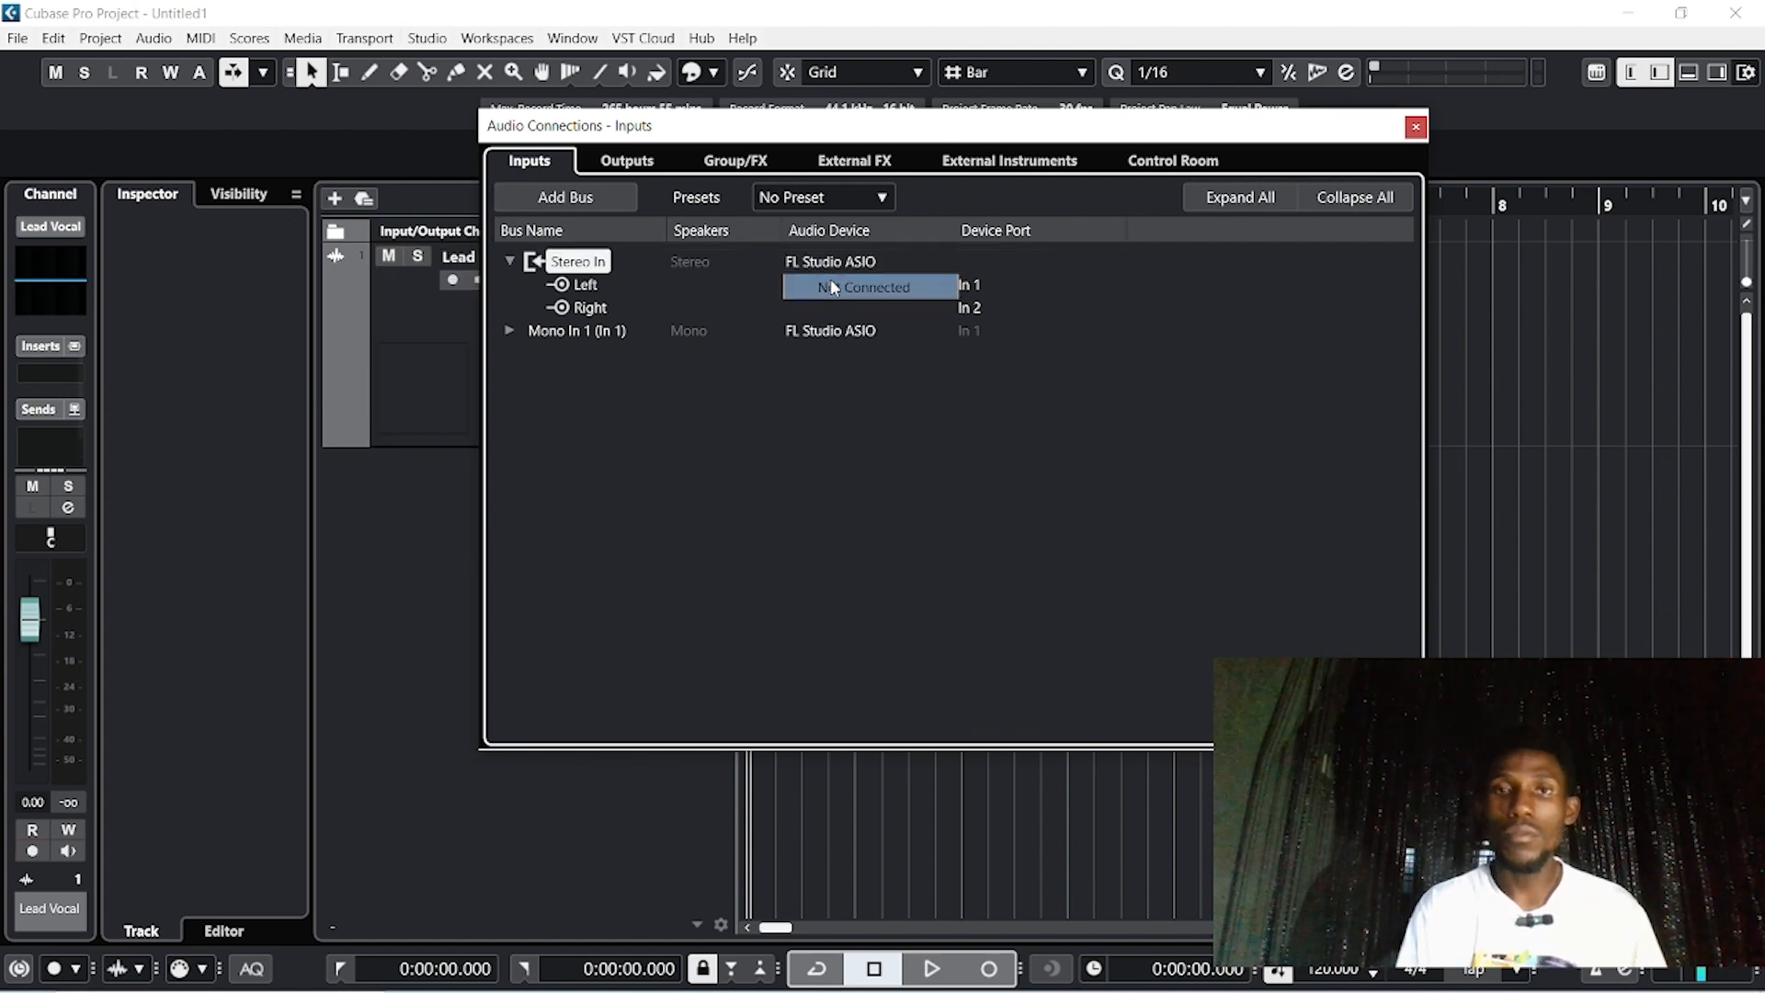
right_click(607, 331)
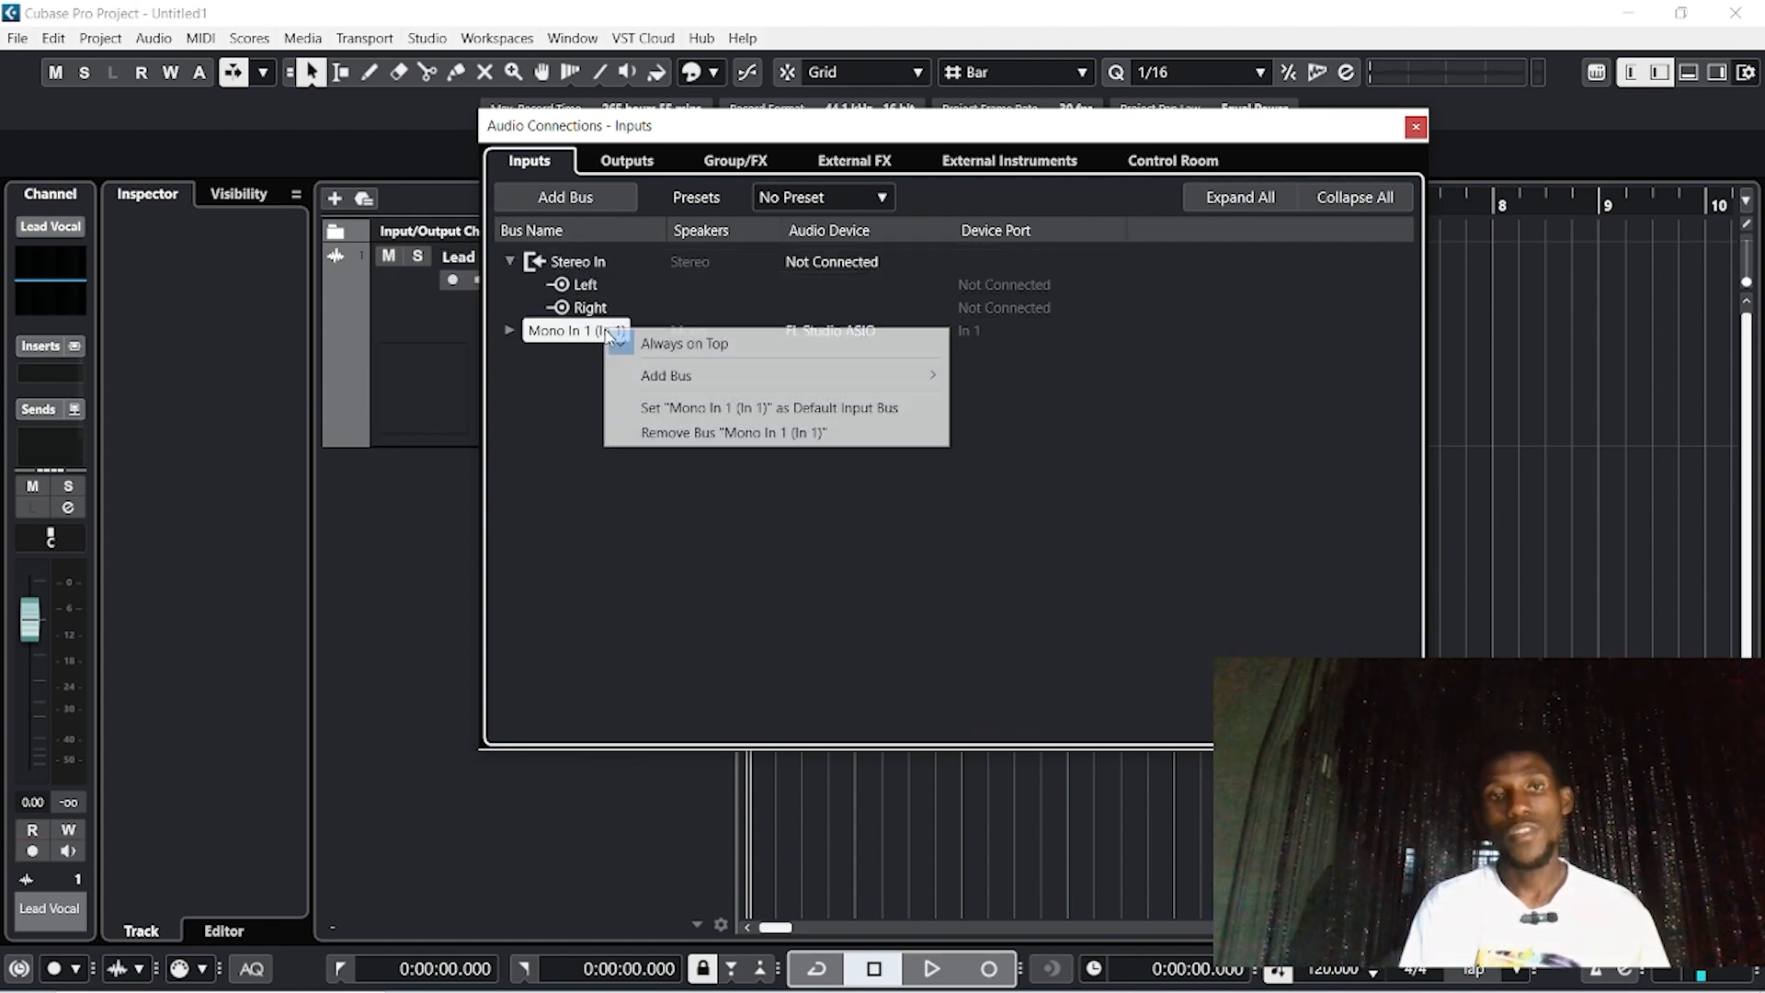
left_click(681, 432)
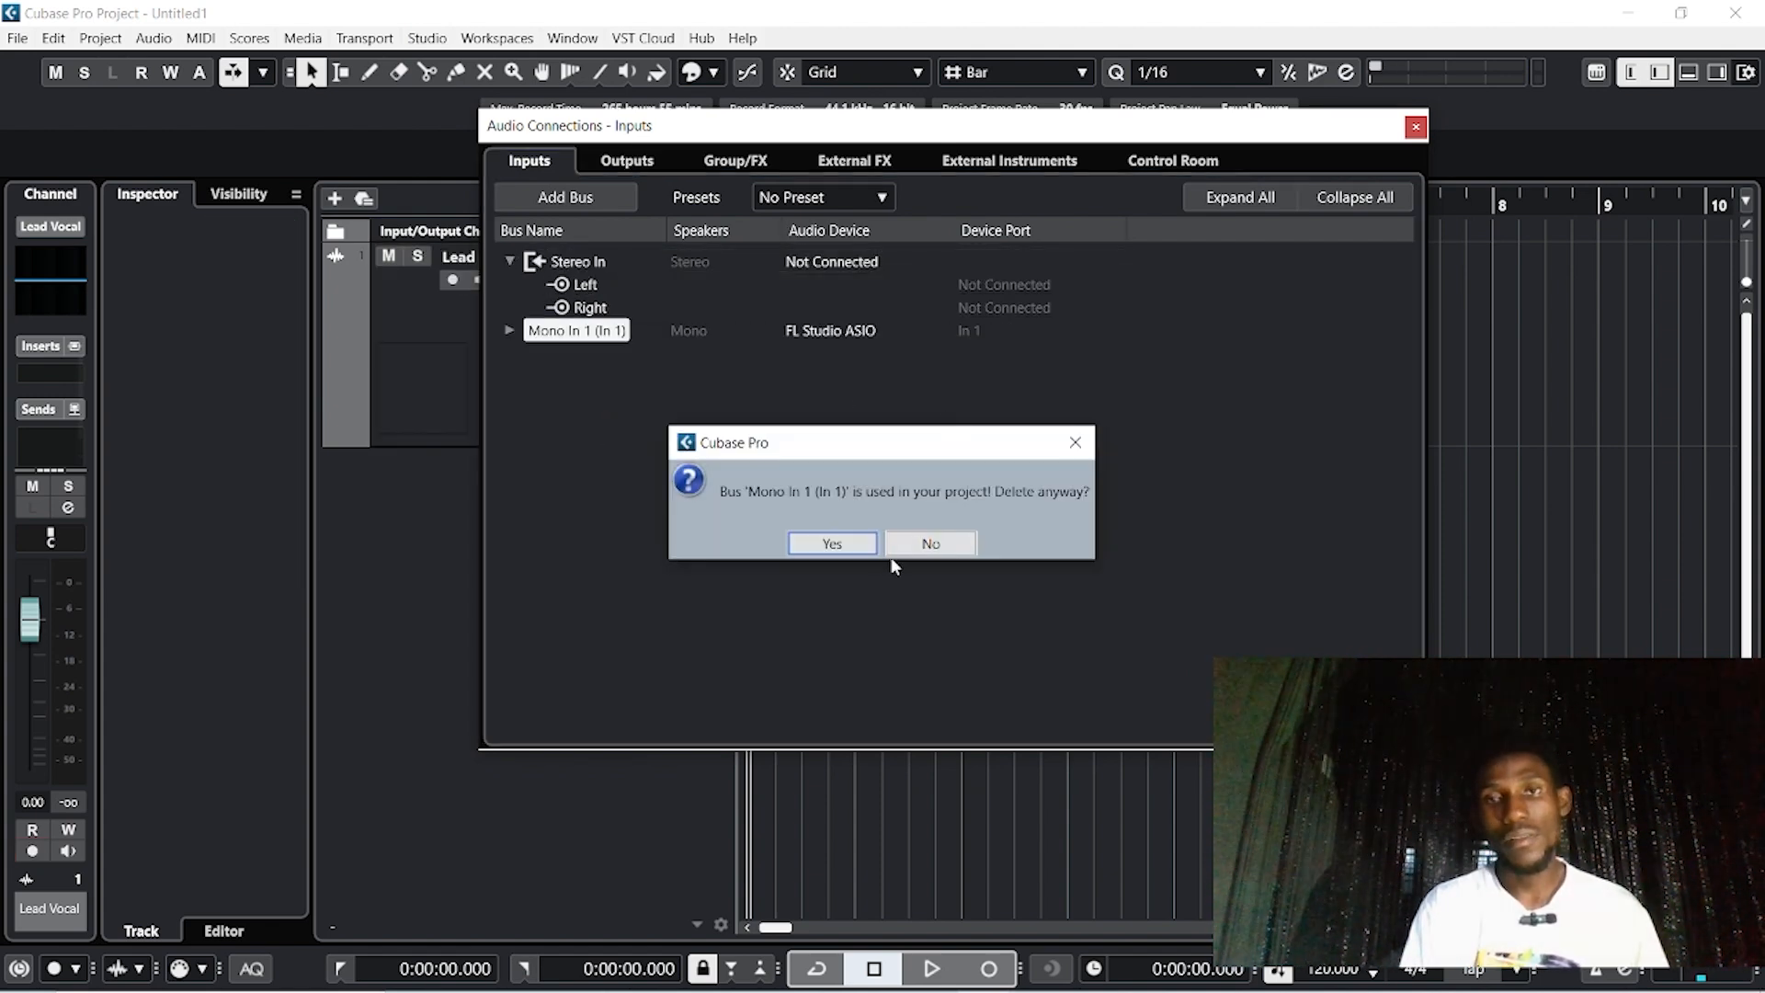
left_click(832, 543)
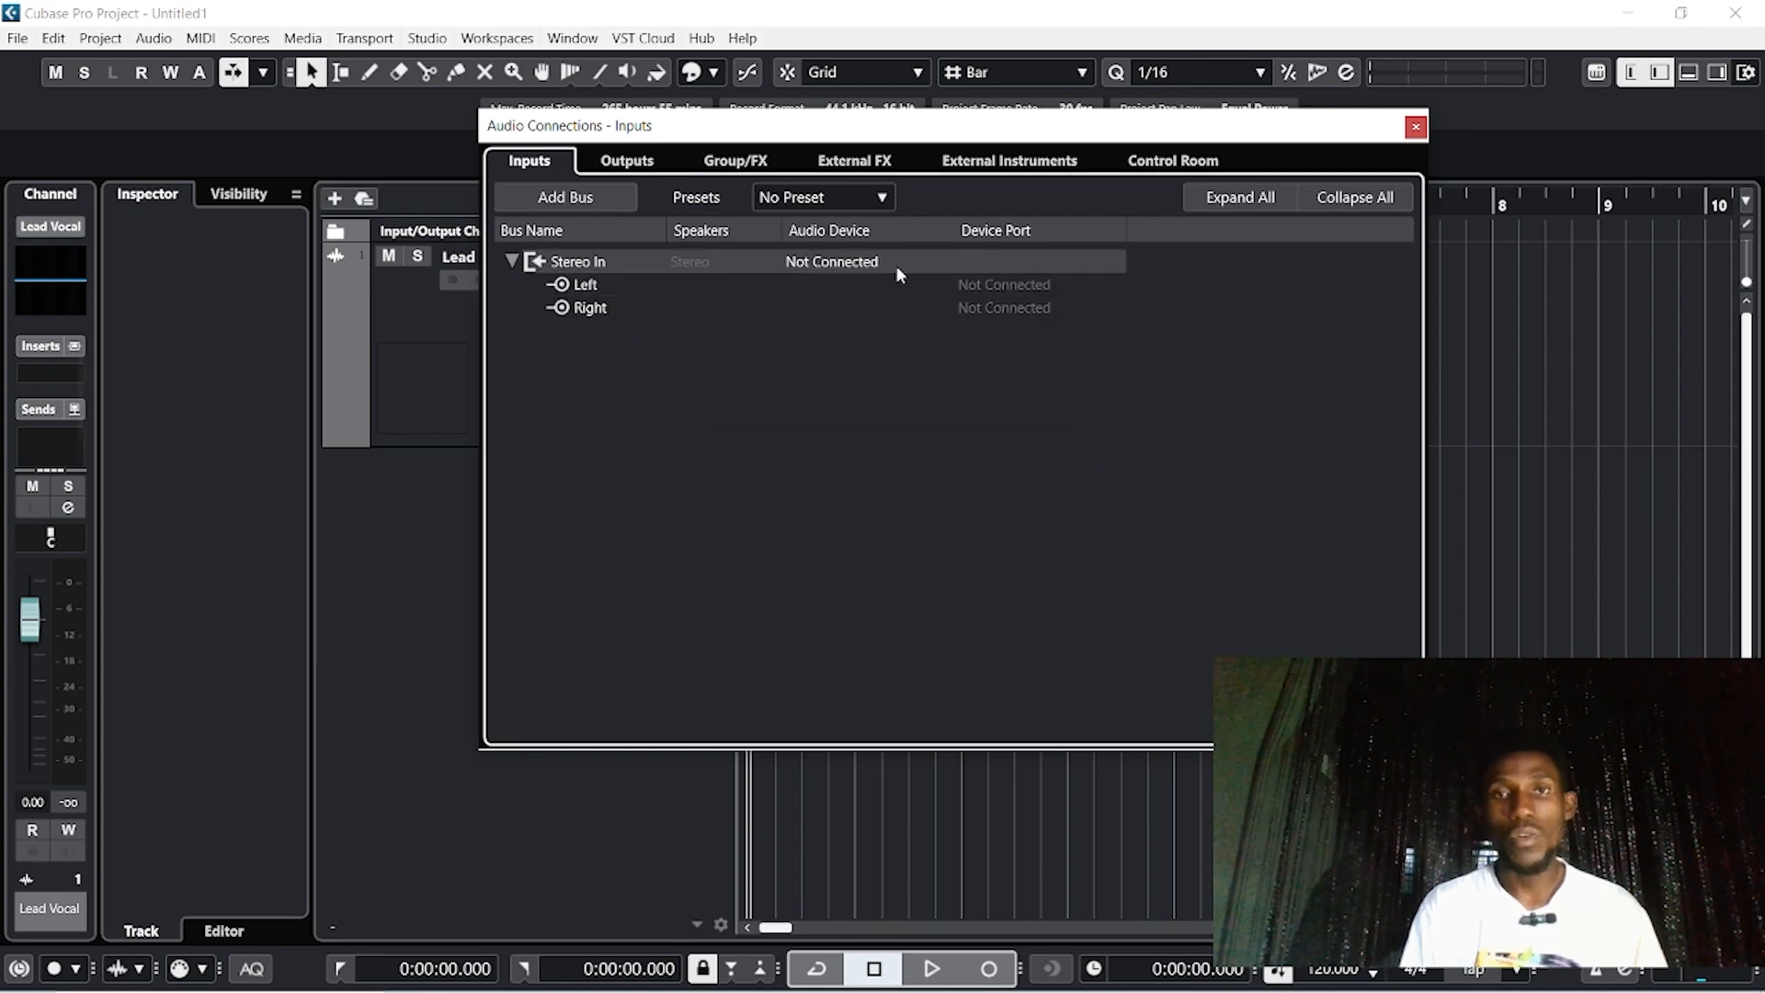
Assign FL Studio ASIO as the audio device of the Stereo In bus and review the device choices
left_click(825, 264)
left_click(855, 322)
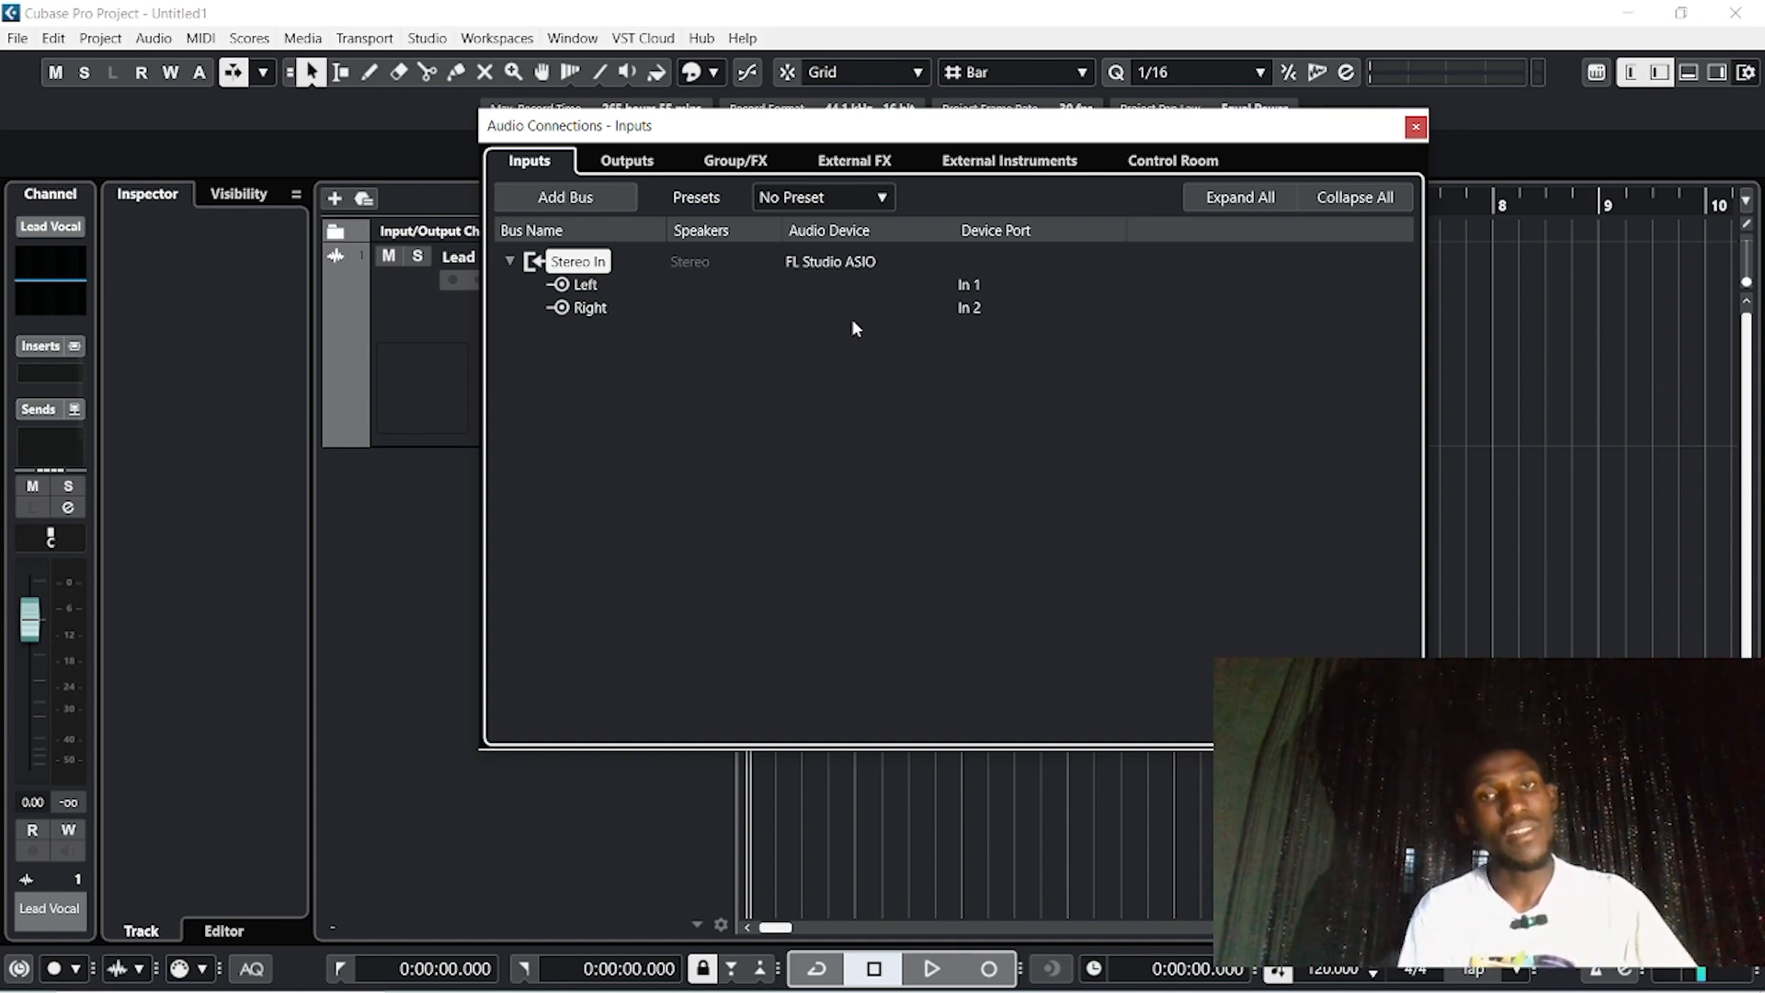
left_click(851, 261)
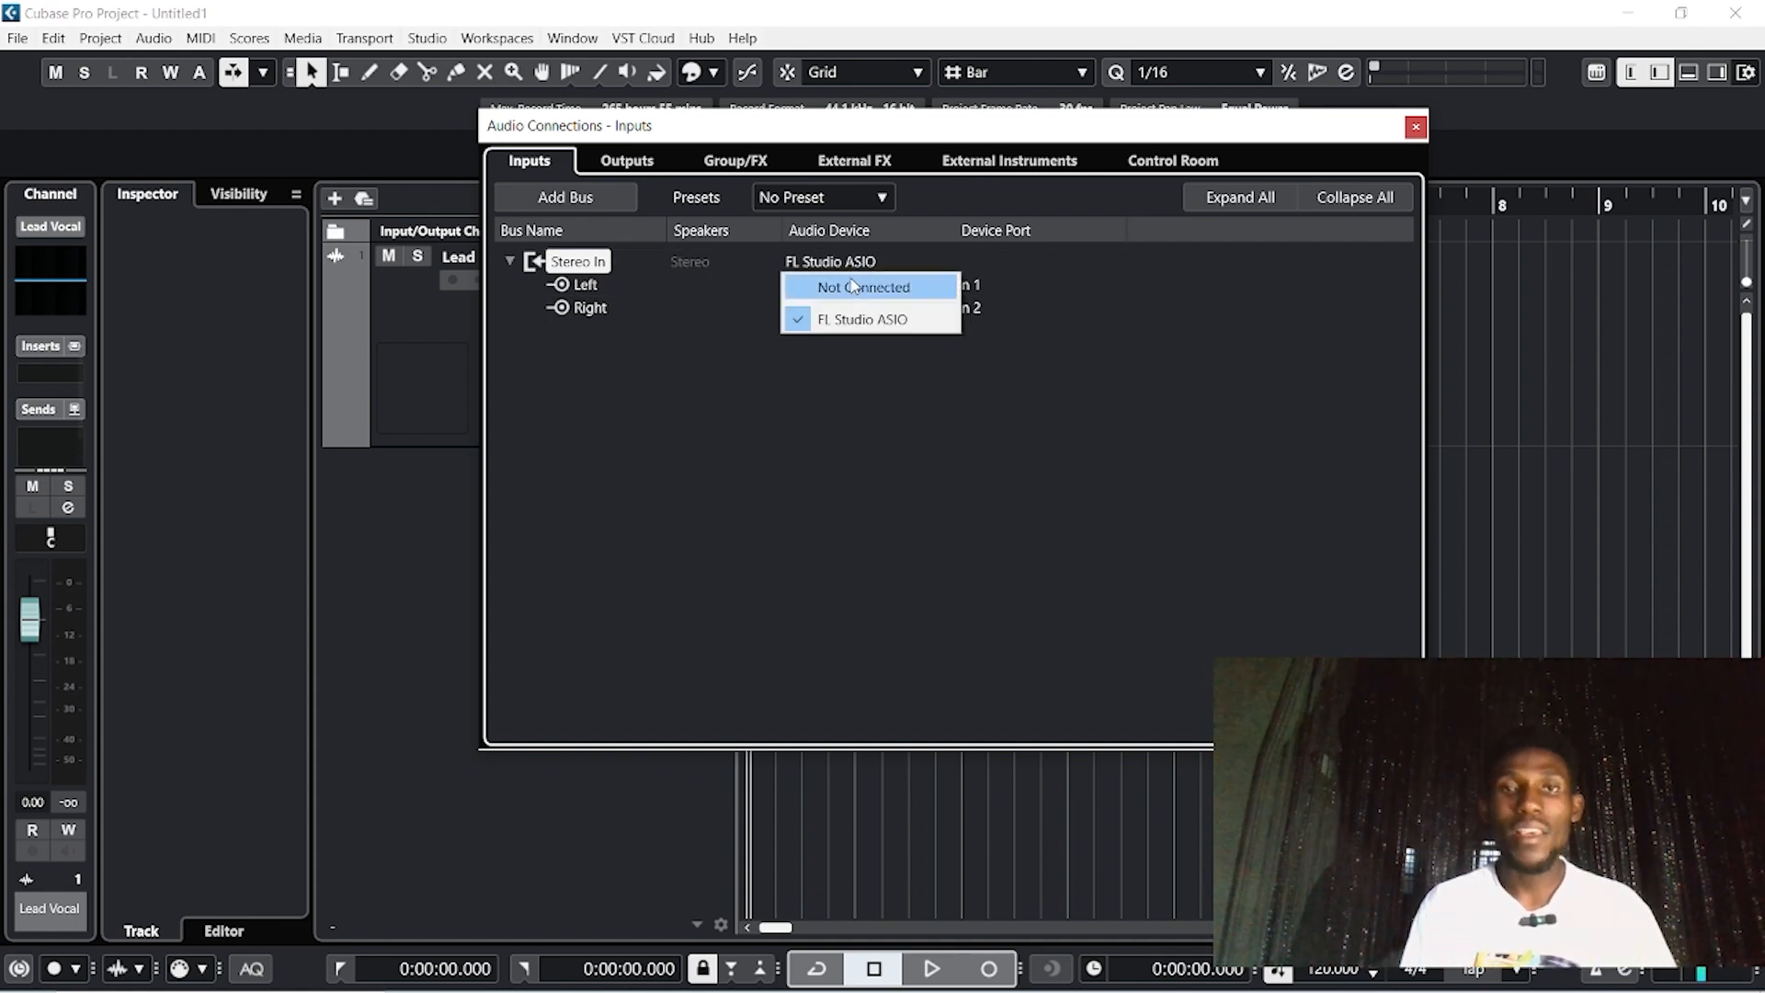
left_click(856, 413)
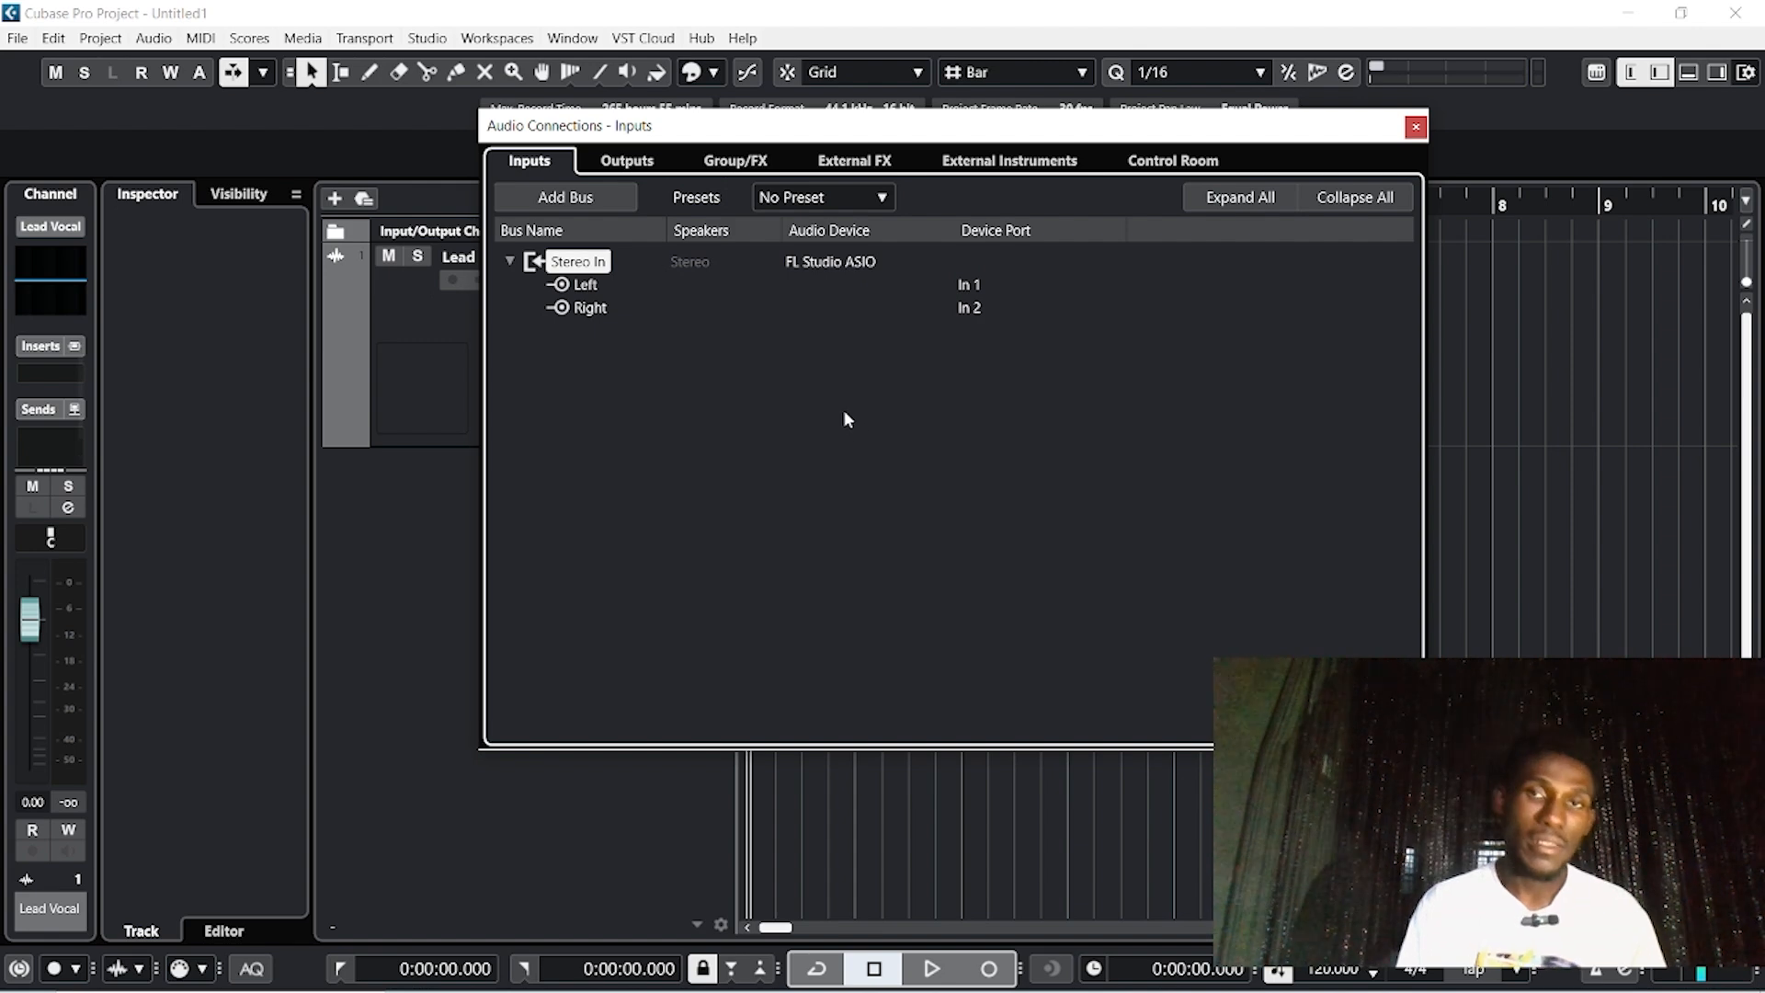
left_click(830, 261)
left_click(838, 375)
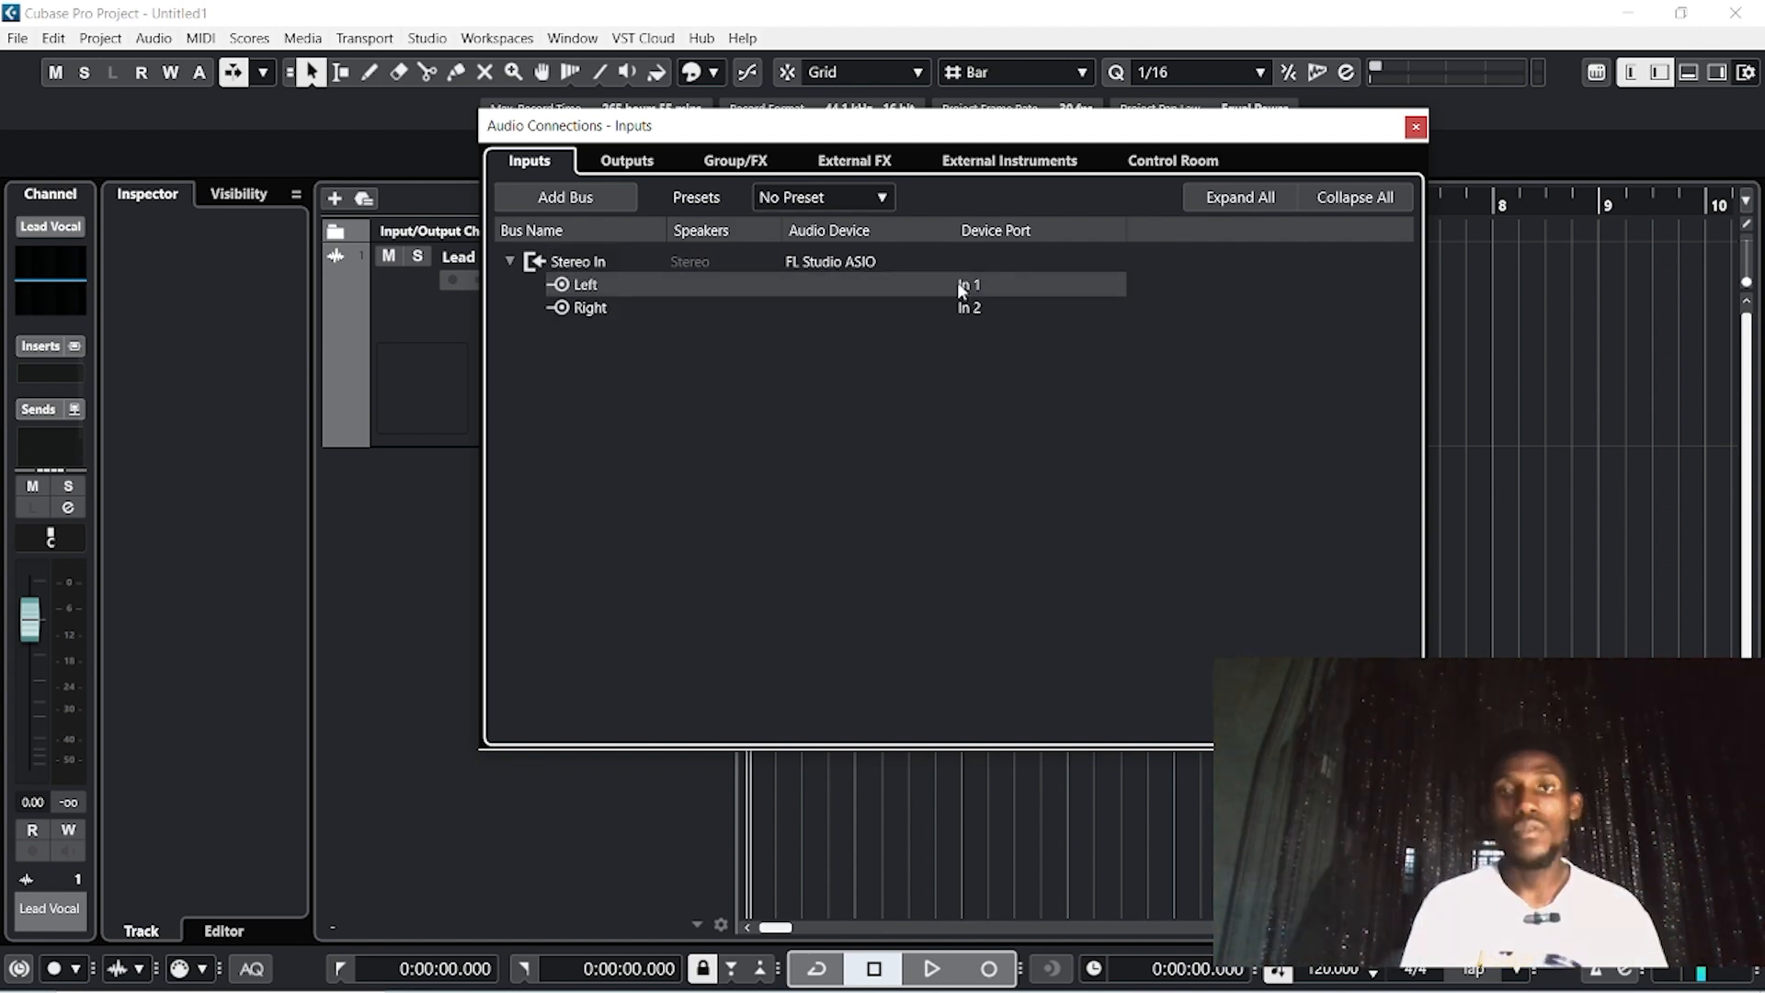
Check the output bus assignment in the audio connections and close the window
left_click(627, 160)
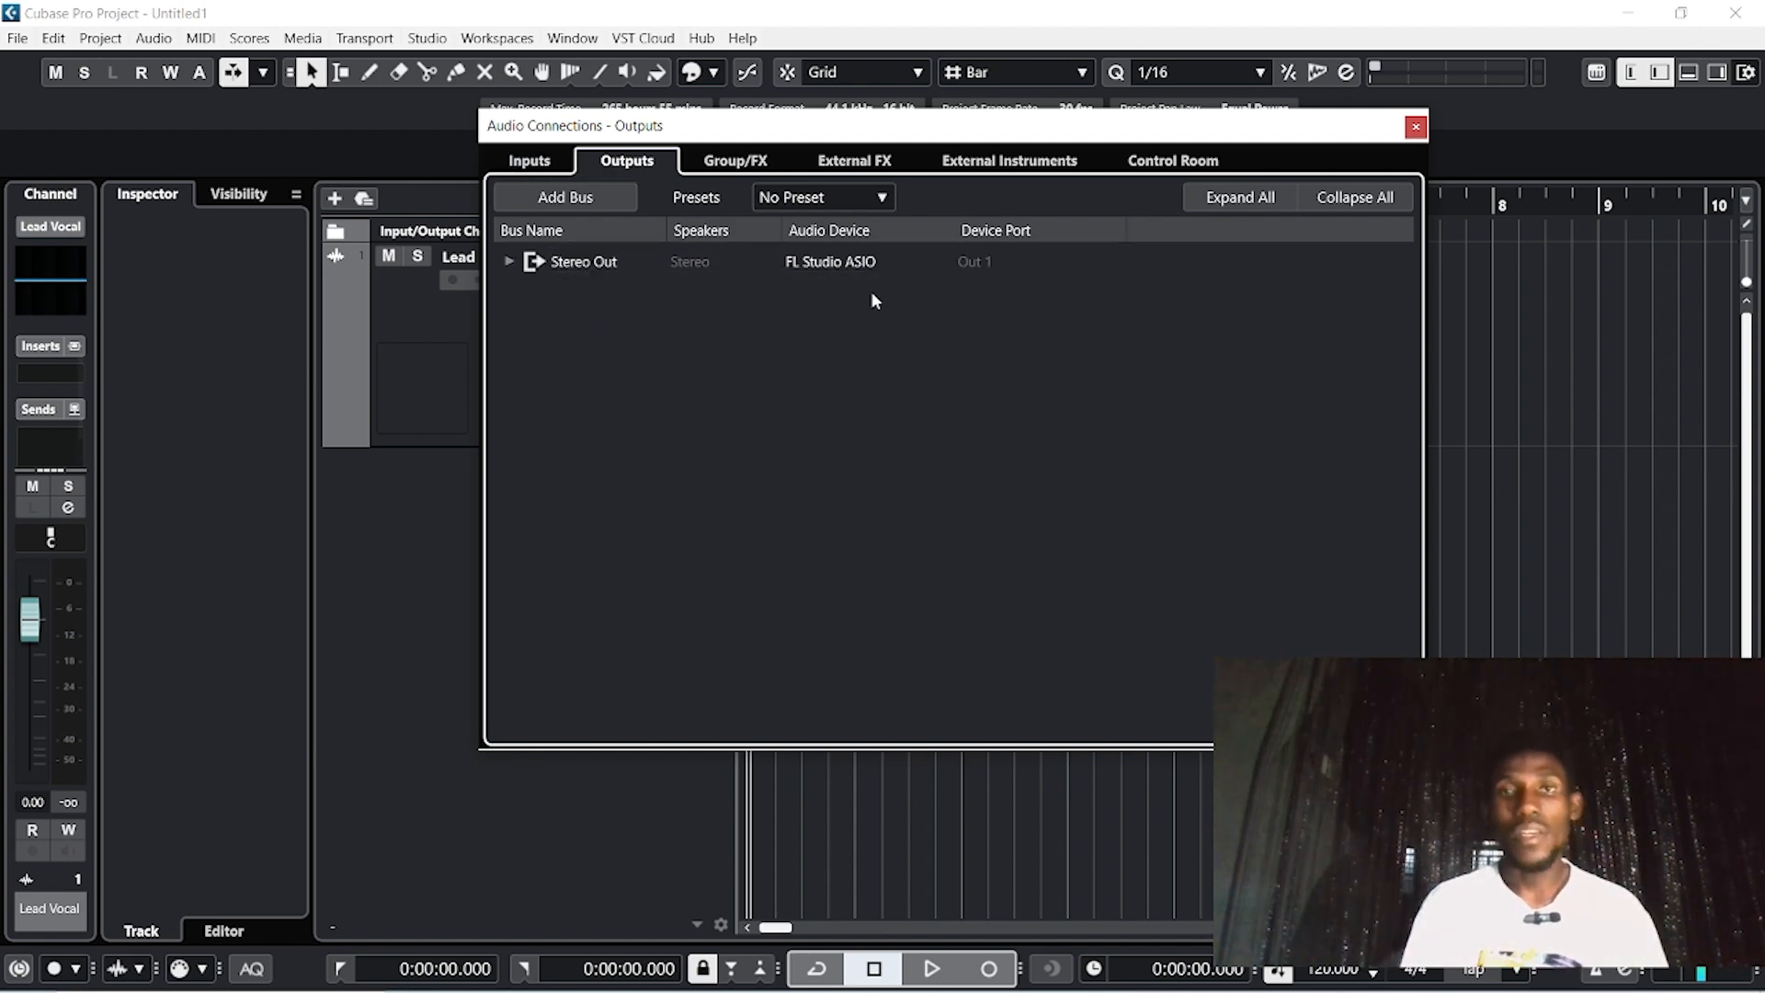
left_click(1416, 126)
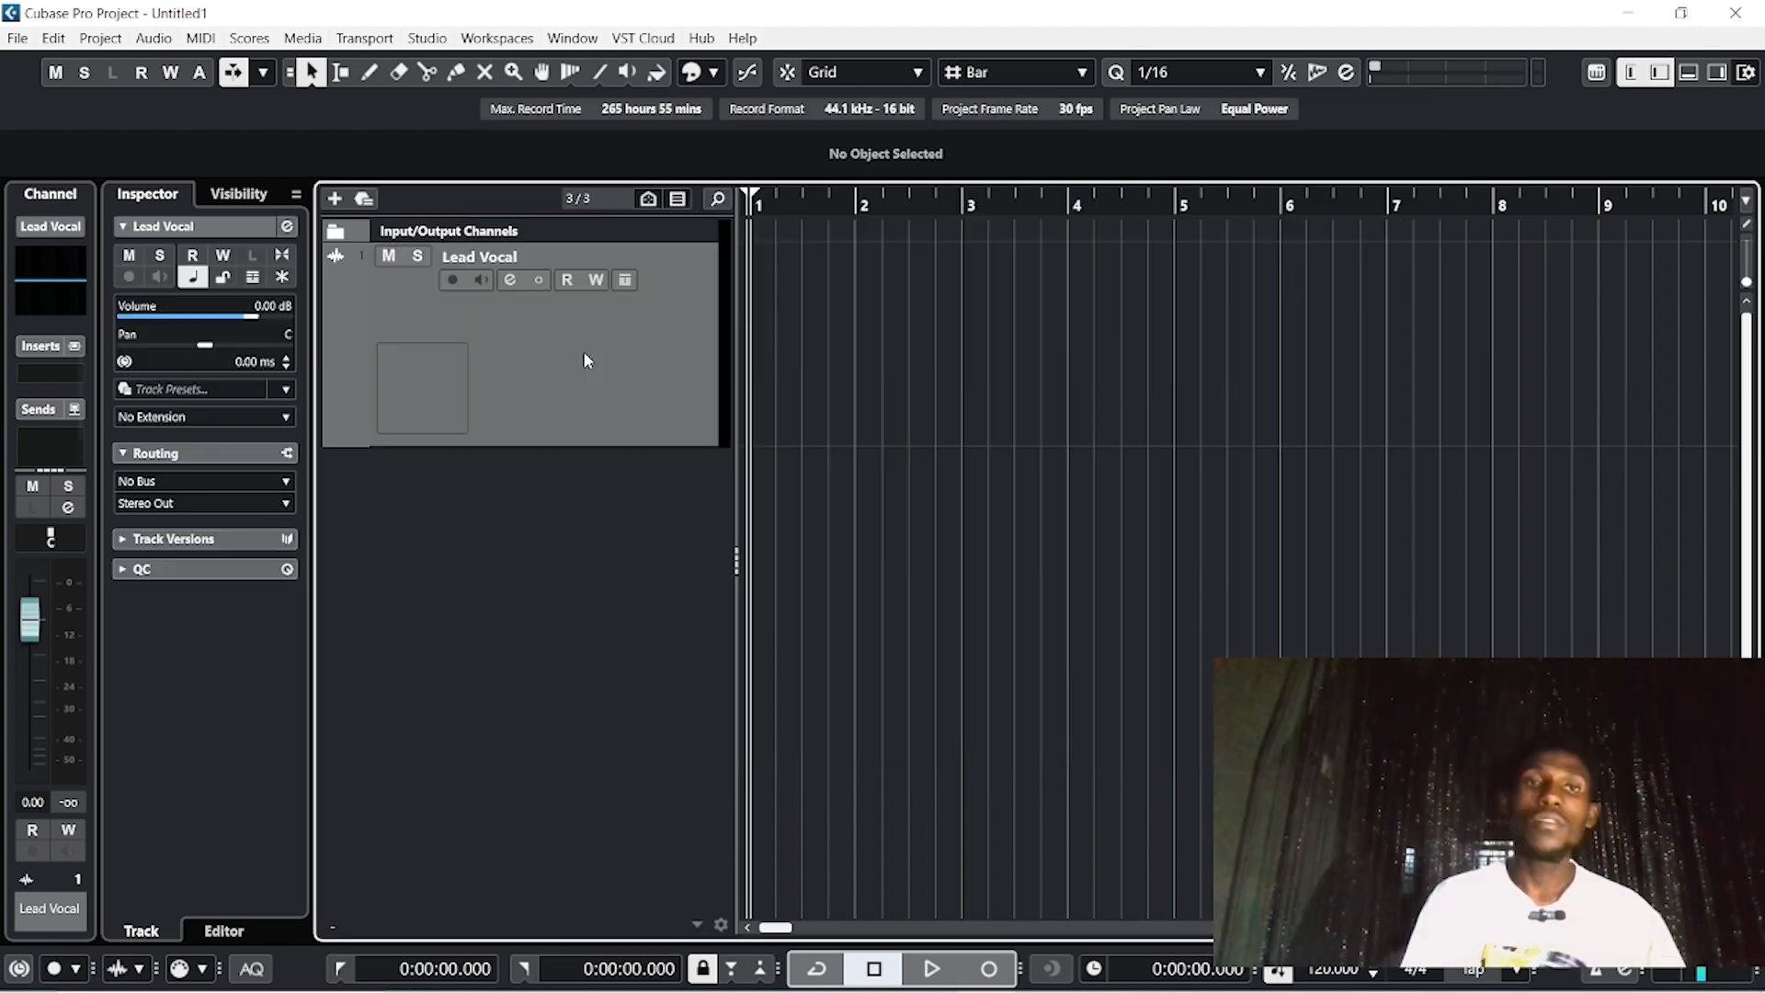
Open Studio Setup, review the available ASIO drivers, and accept the dialog with FL Studio ASIO kept as the driver
left_click(429, 38)
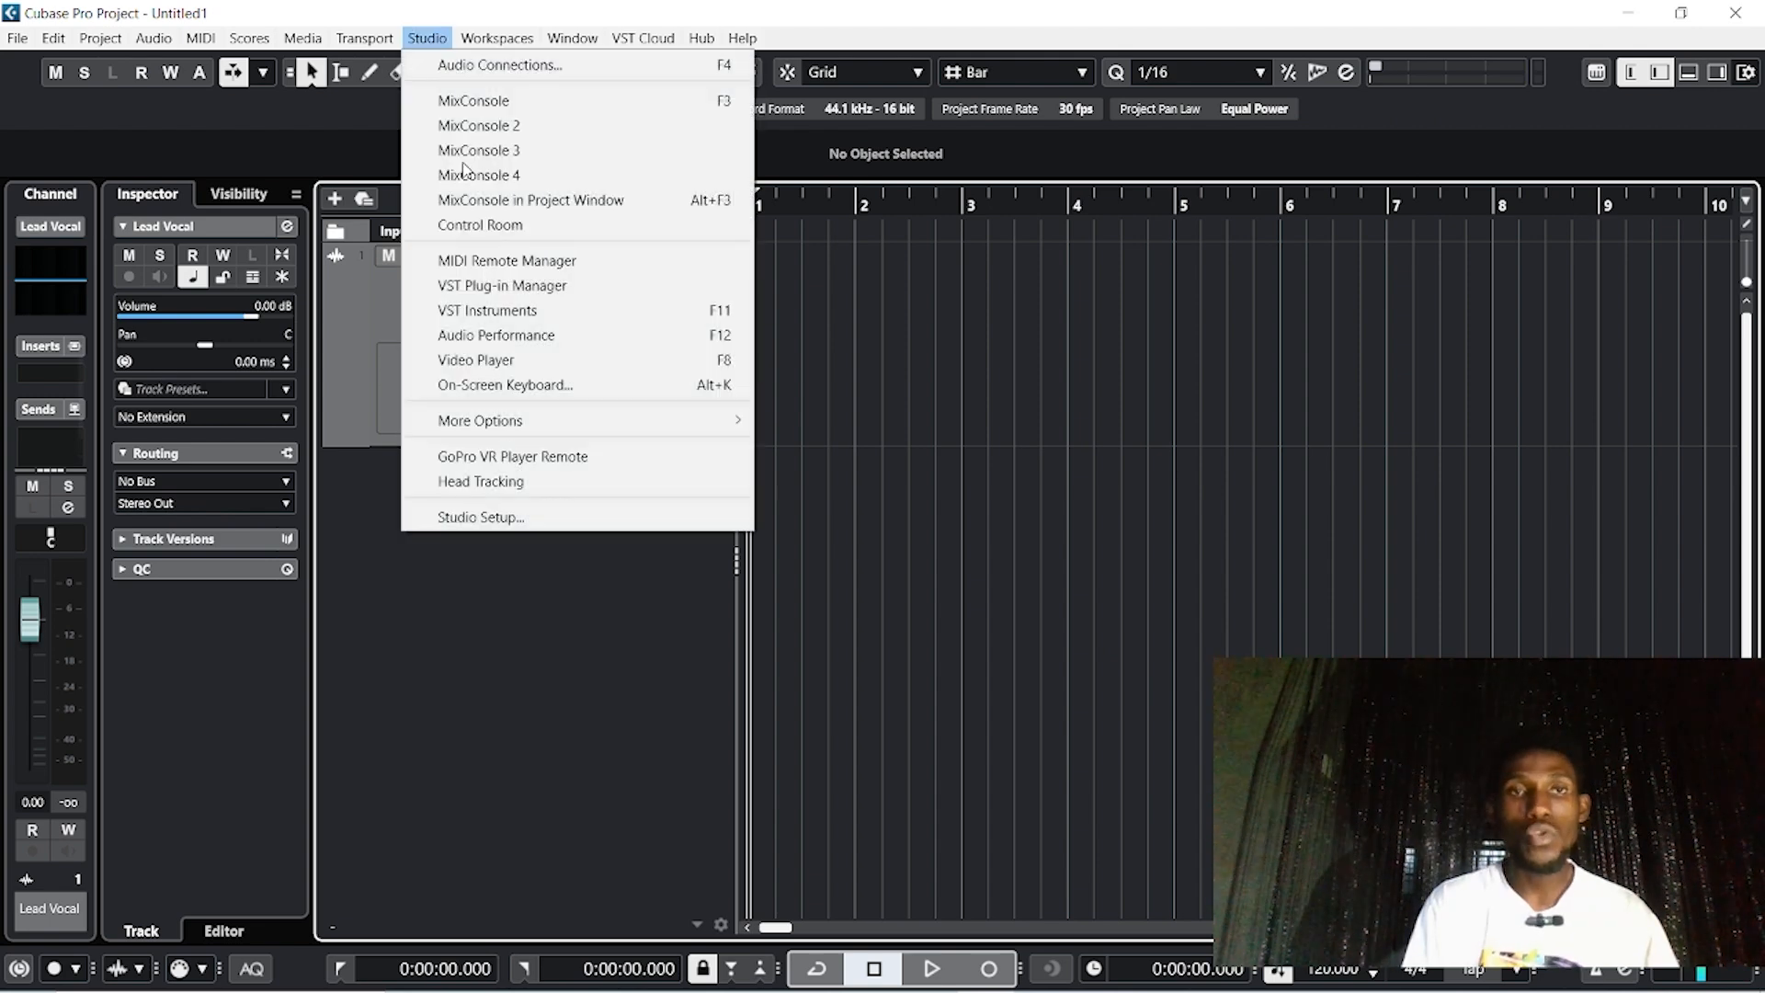
left_click(541, 526)
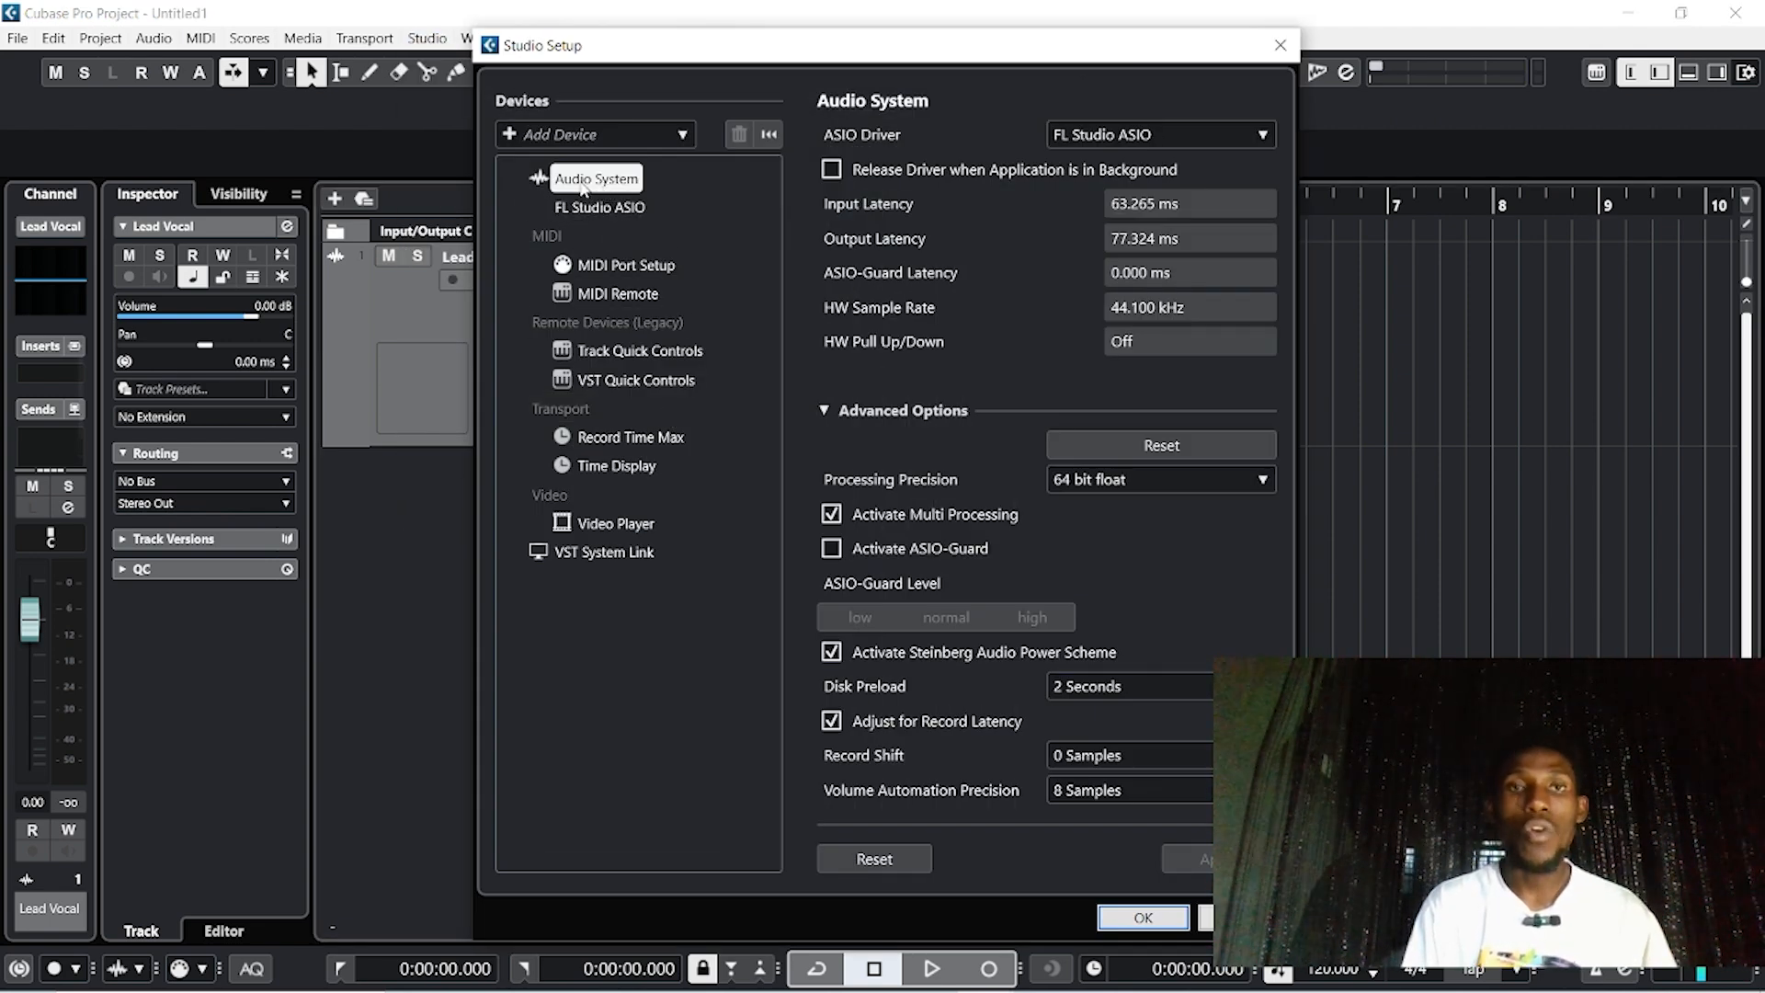
left_click(1066, 138)
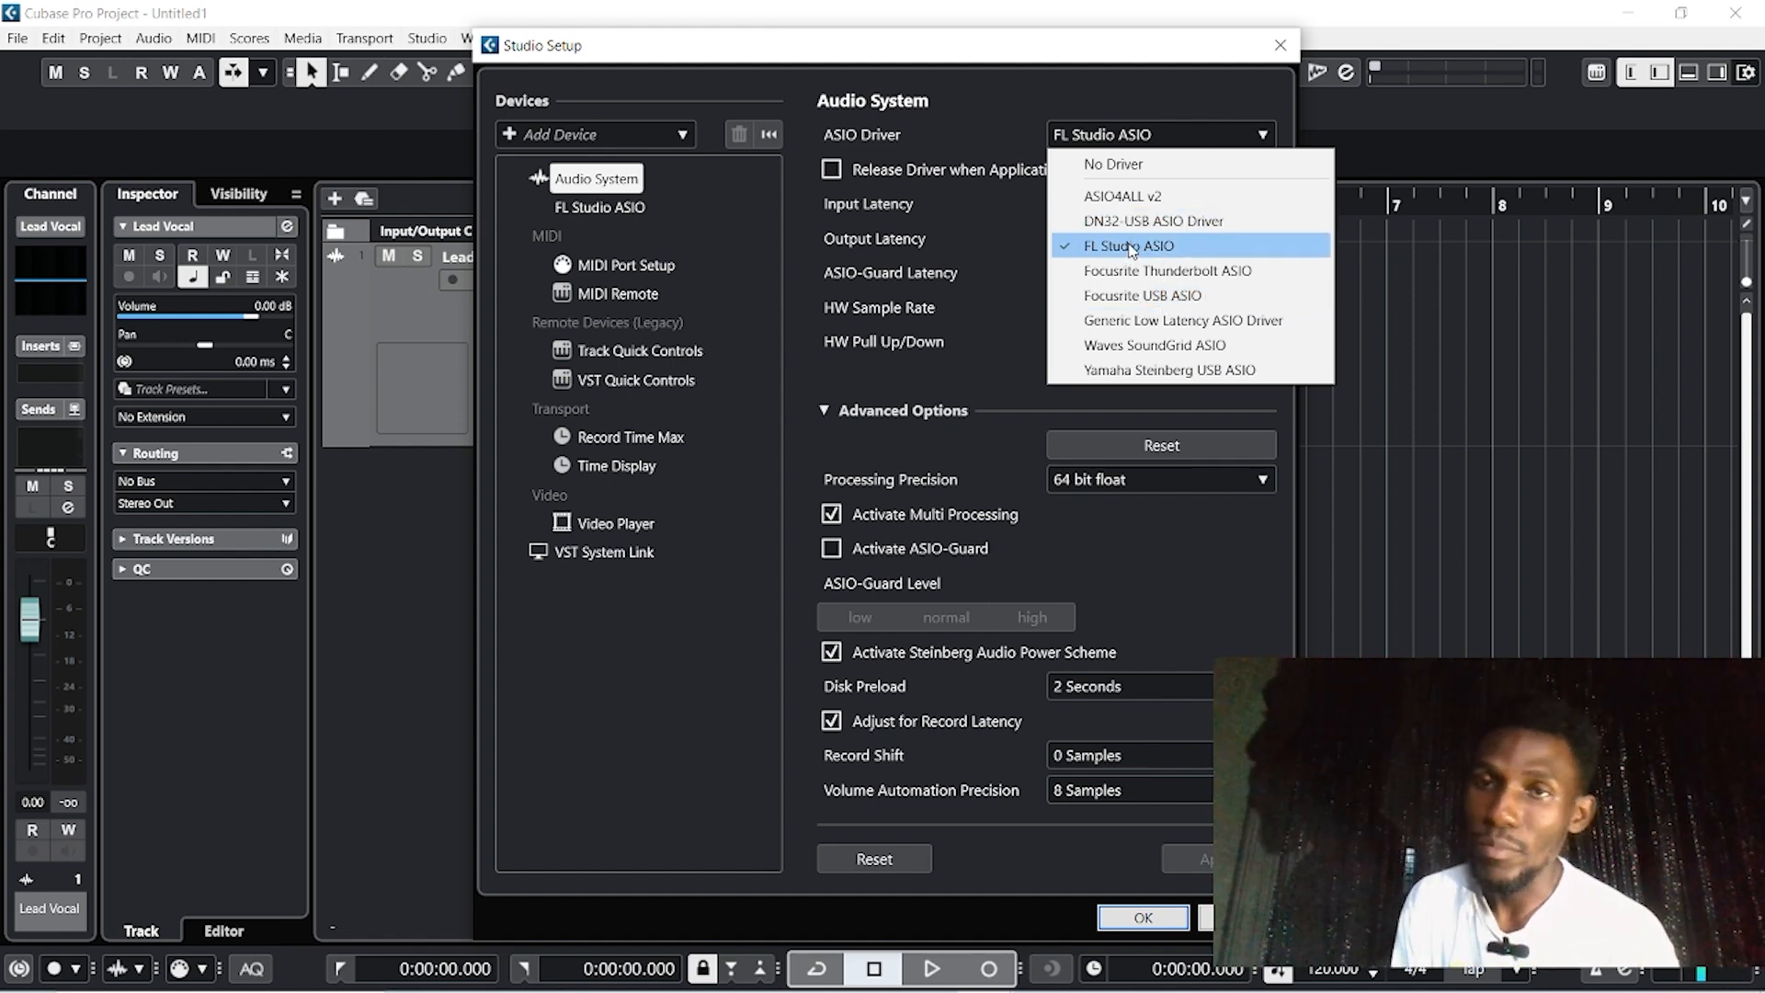
left_click(1033, 103)
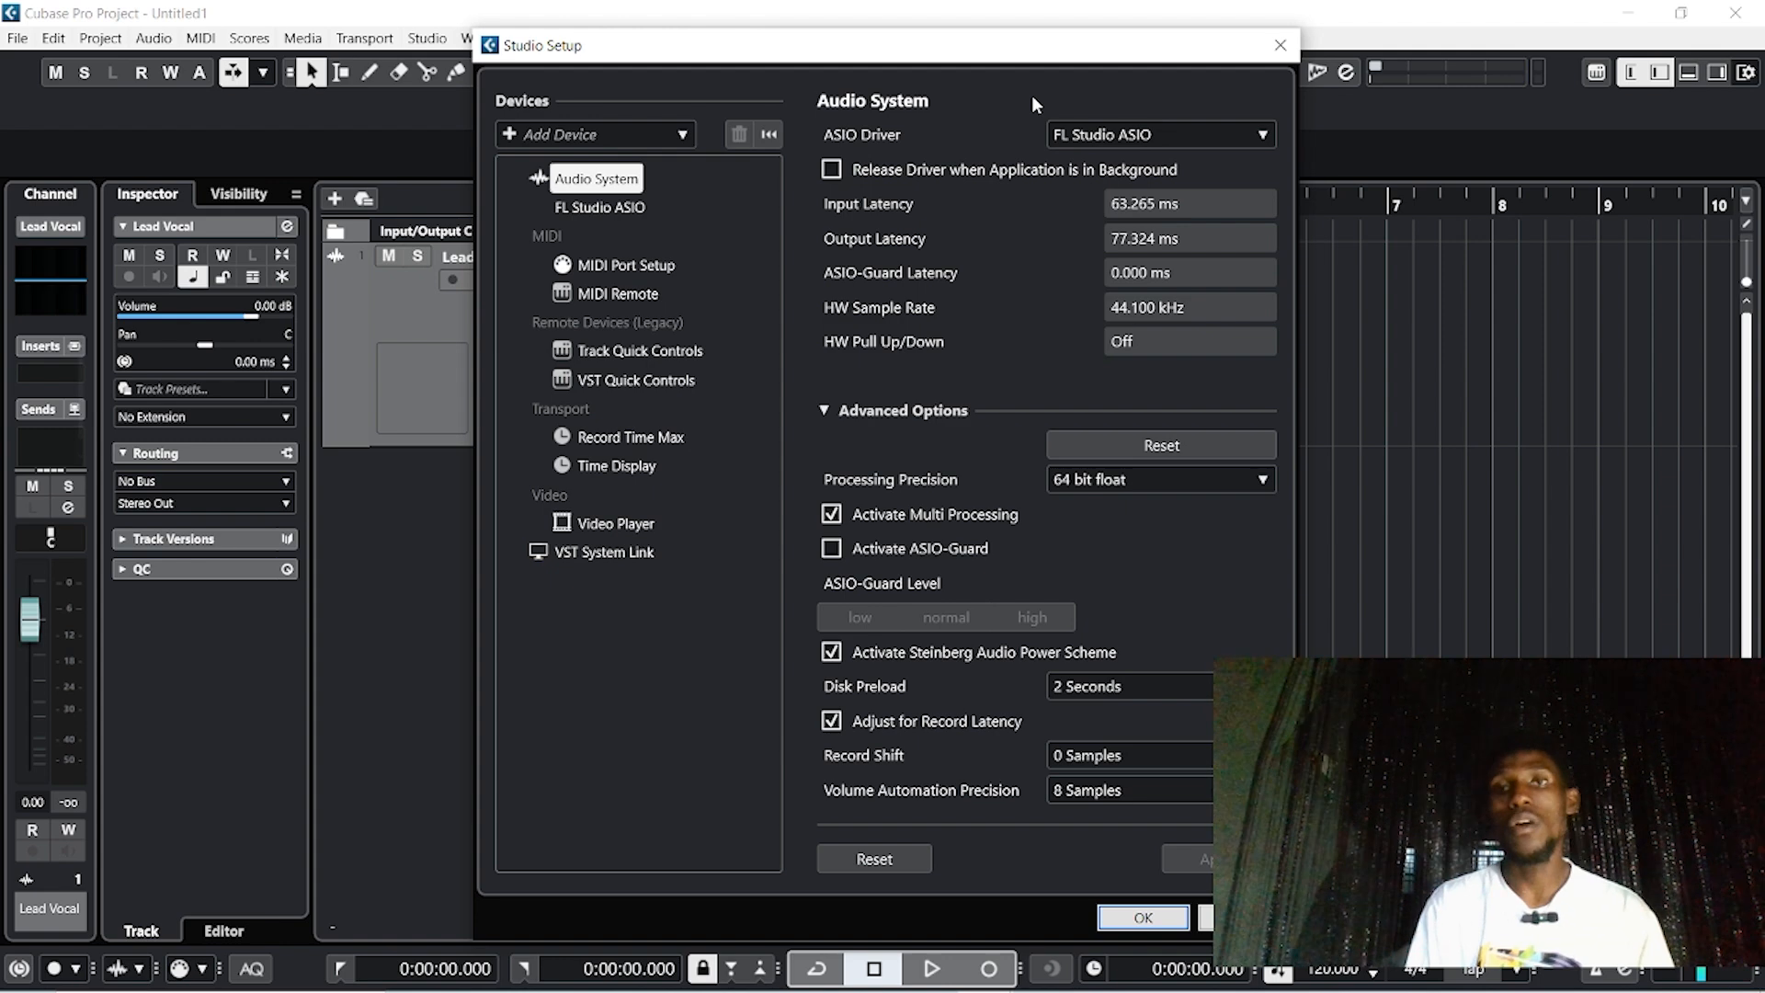
left_click(1143, 918)
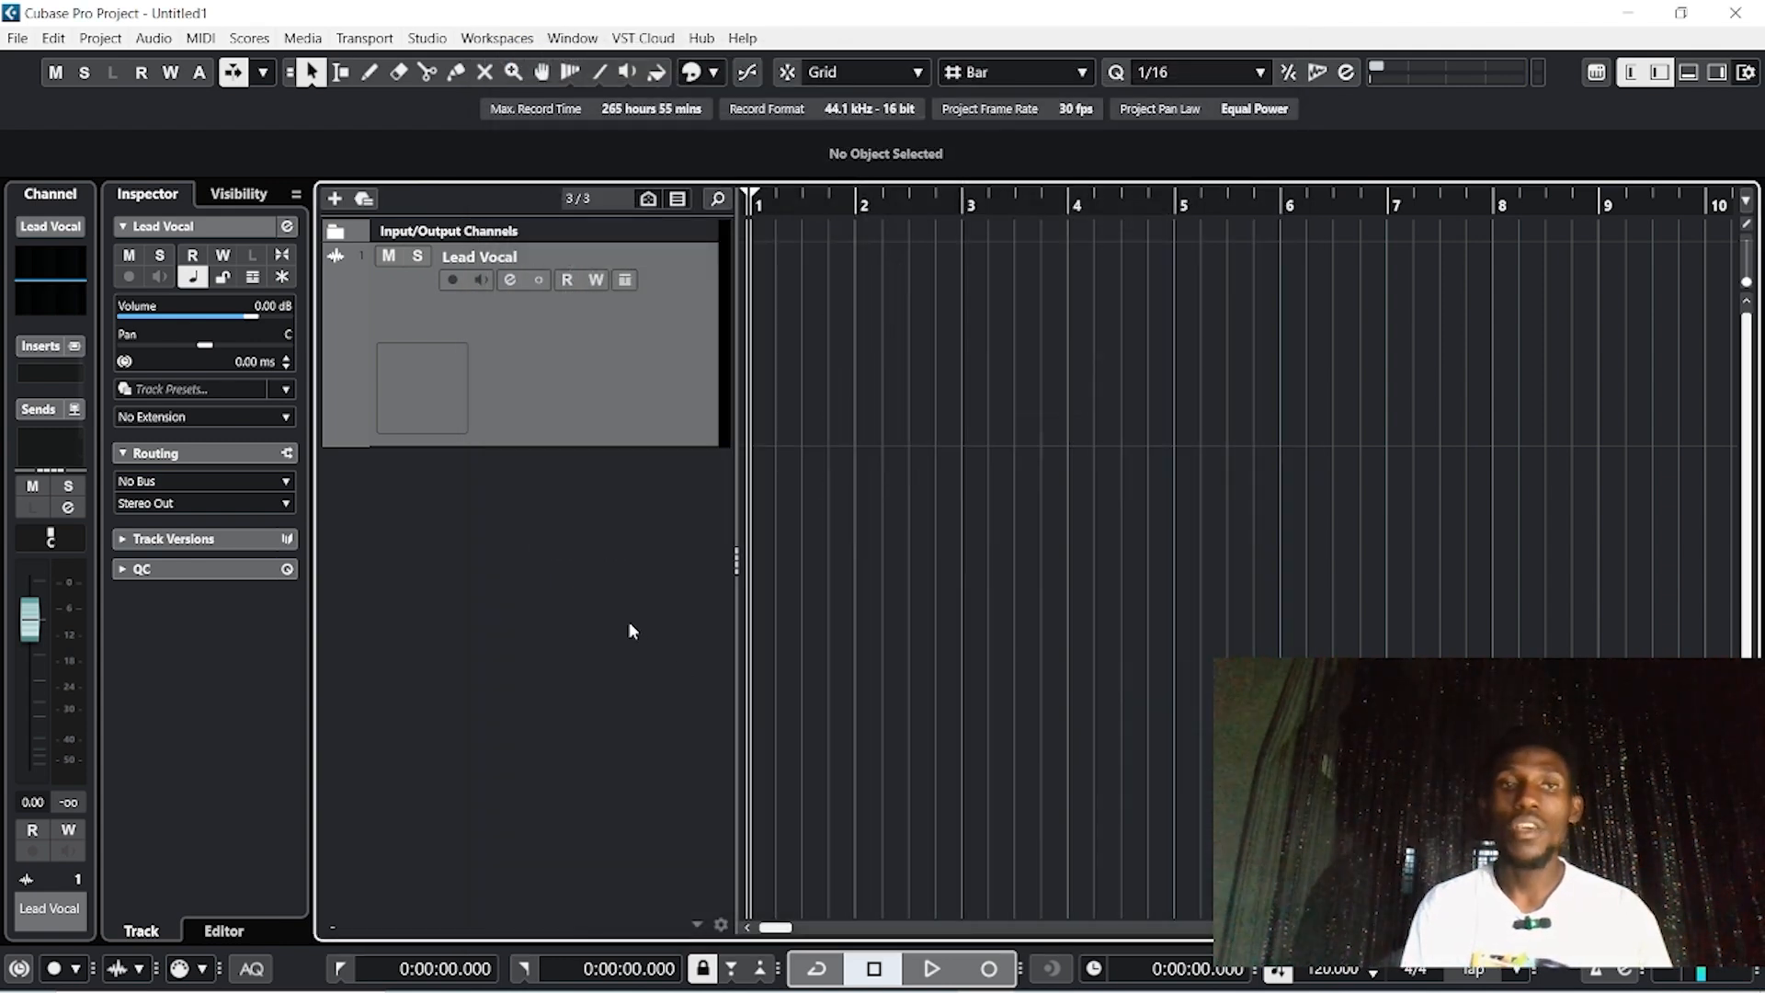
Review the audio track's input bus choices and set its output routing to the Right channel of Stereo Out
left_click(177, 482)
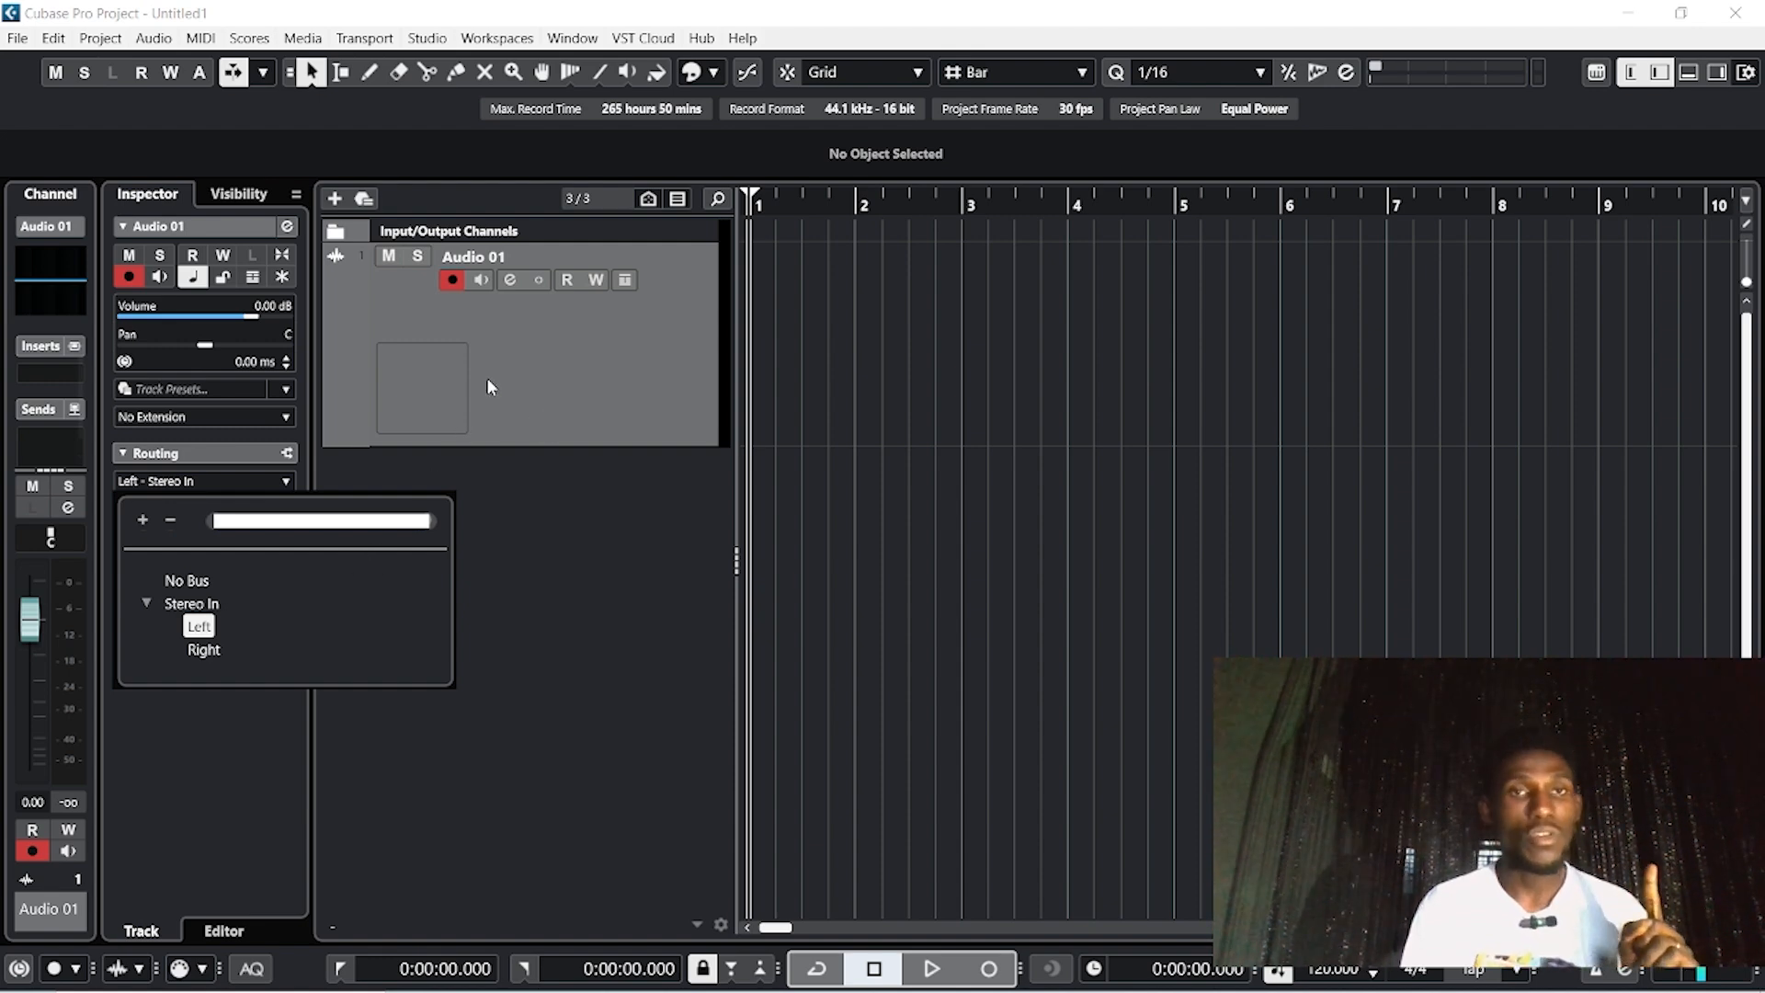
left_click(479, 407)
left_click(196, 507)
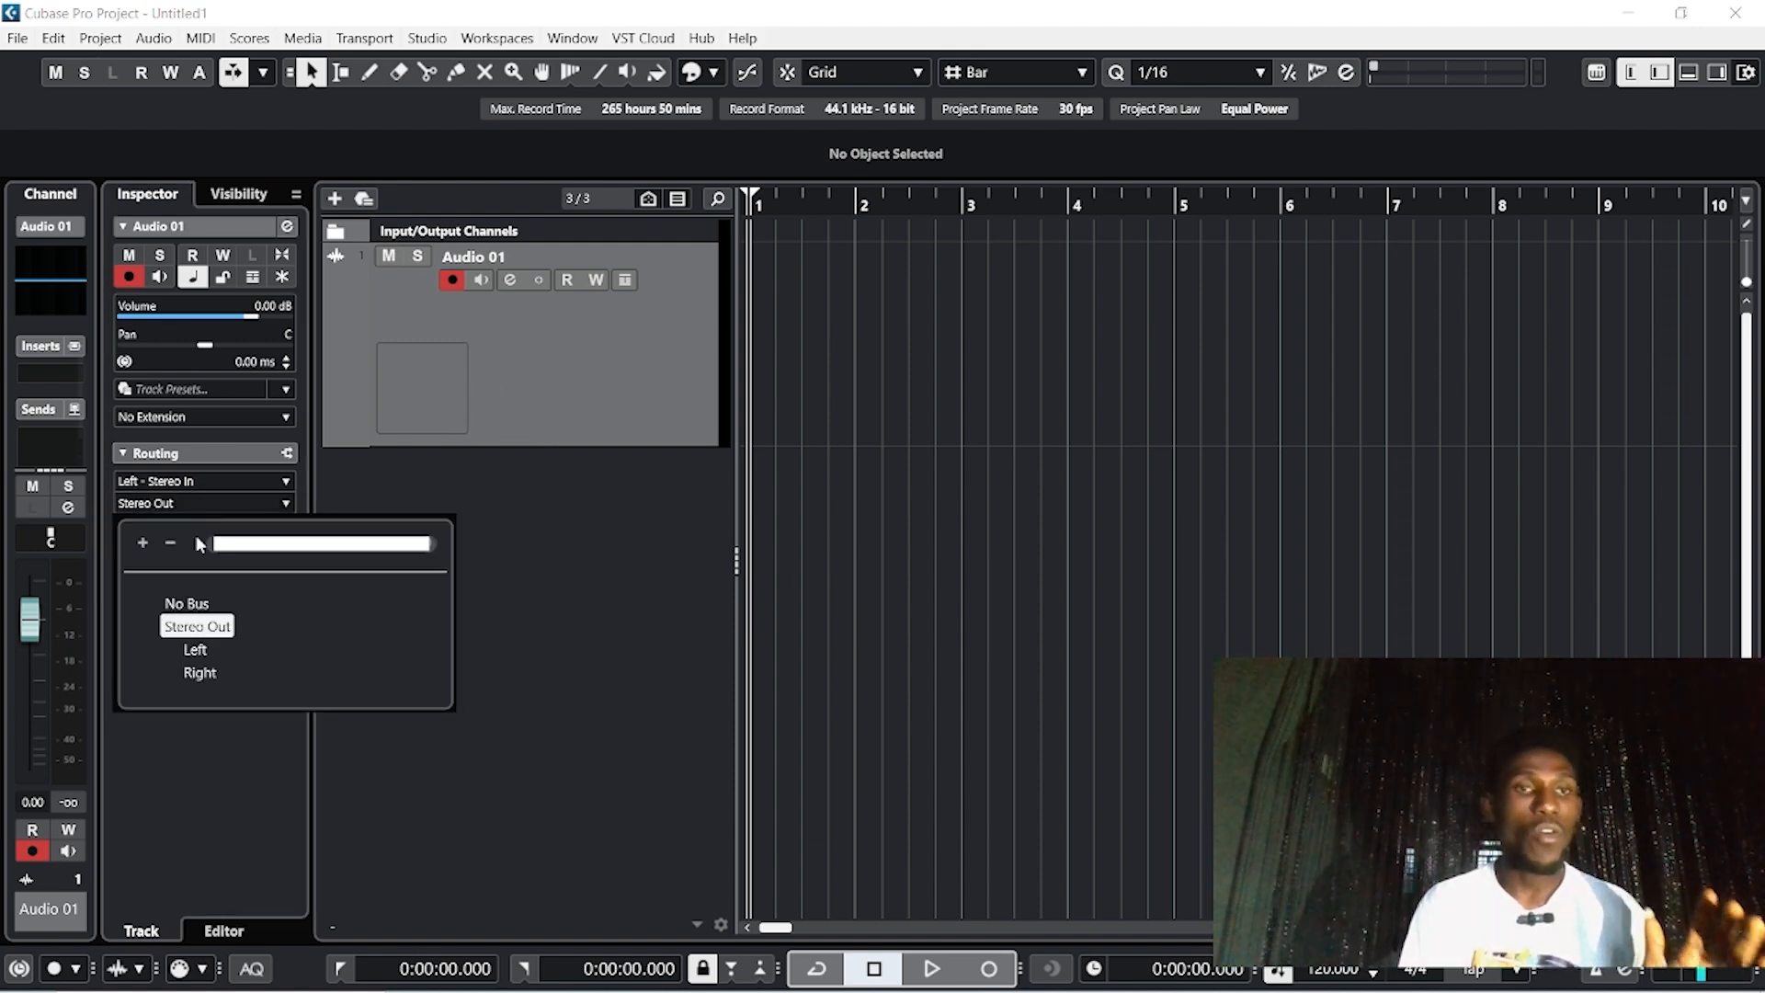
left_click(201, 682)
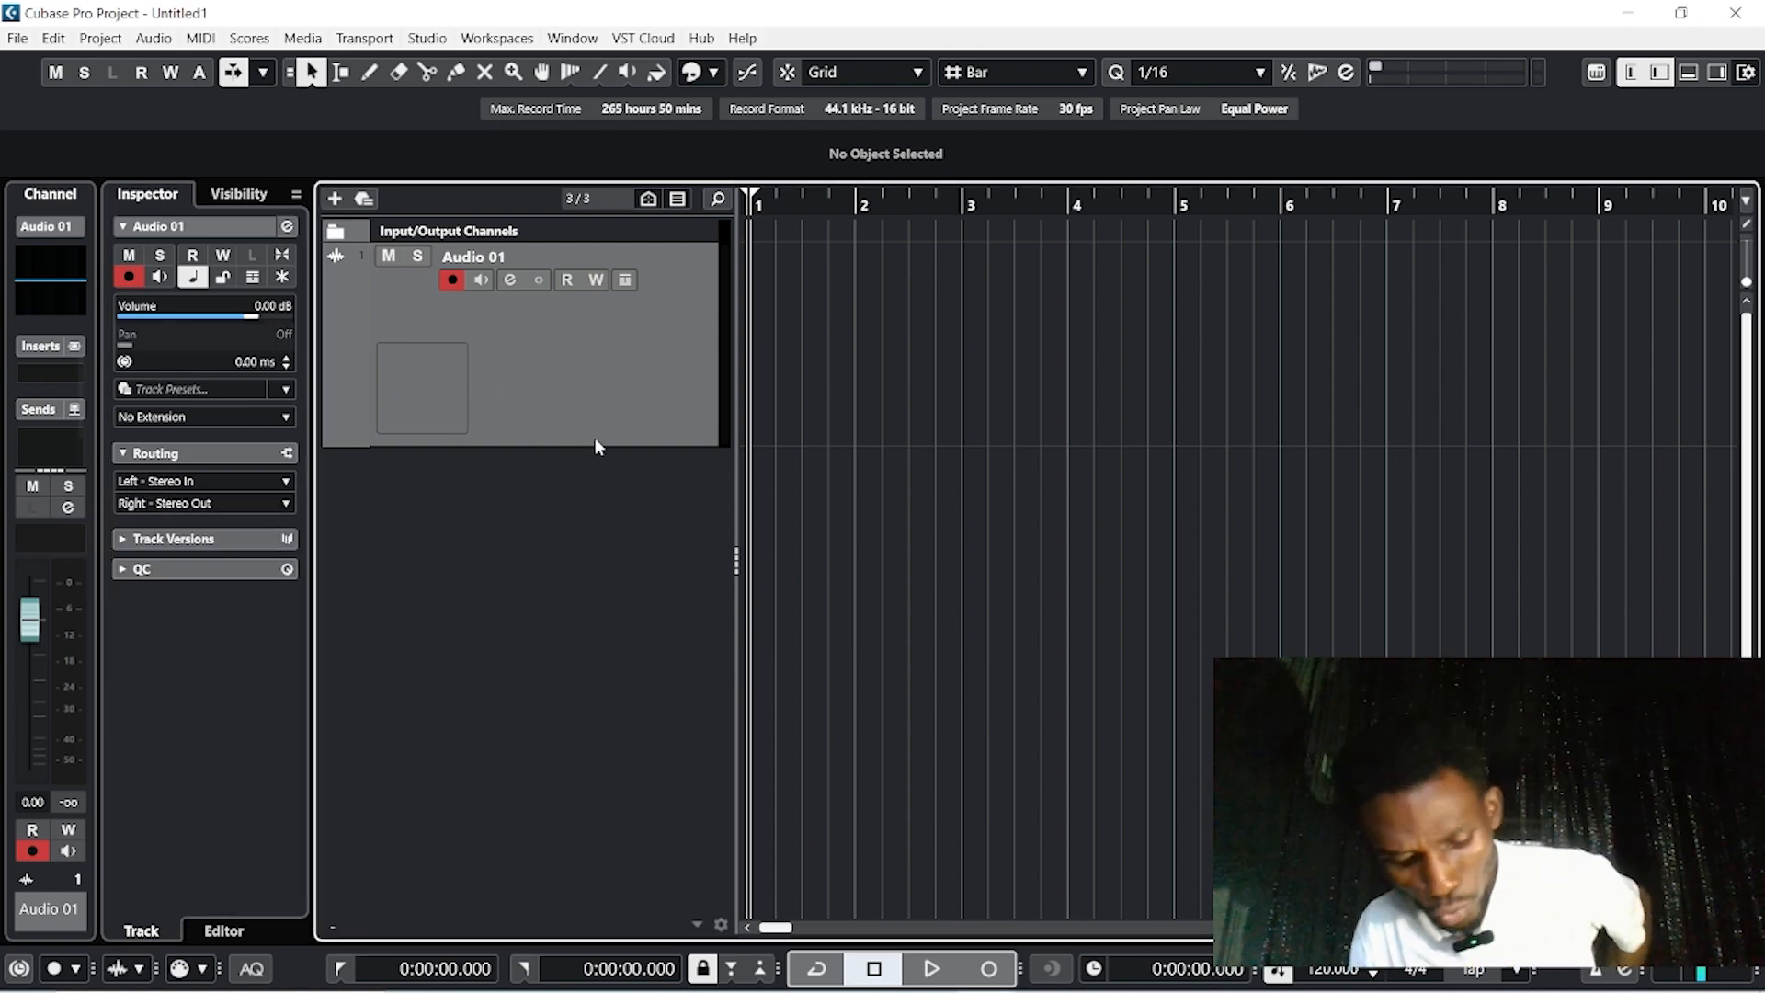
left_click(57, 40)
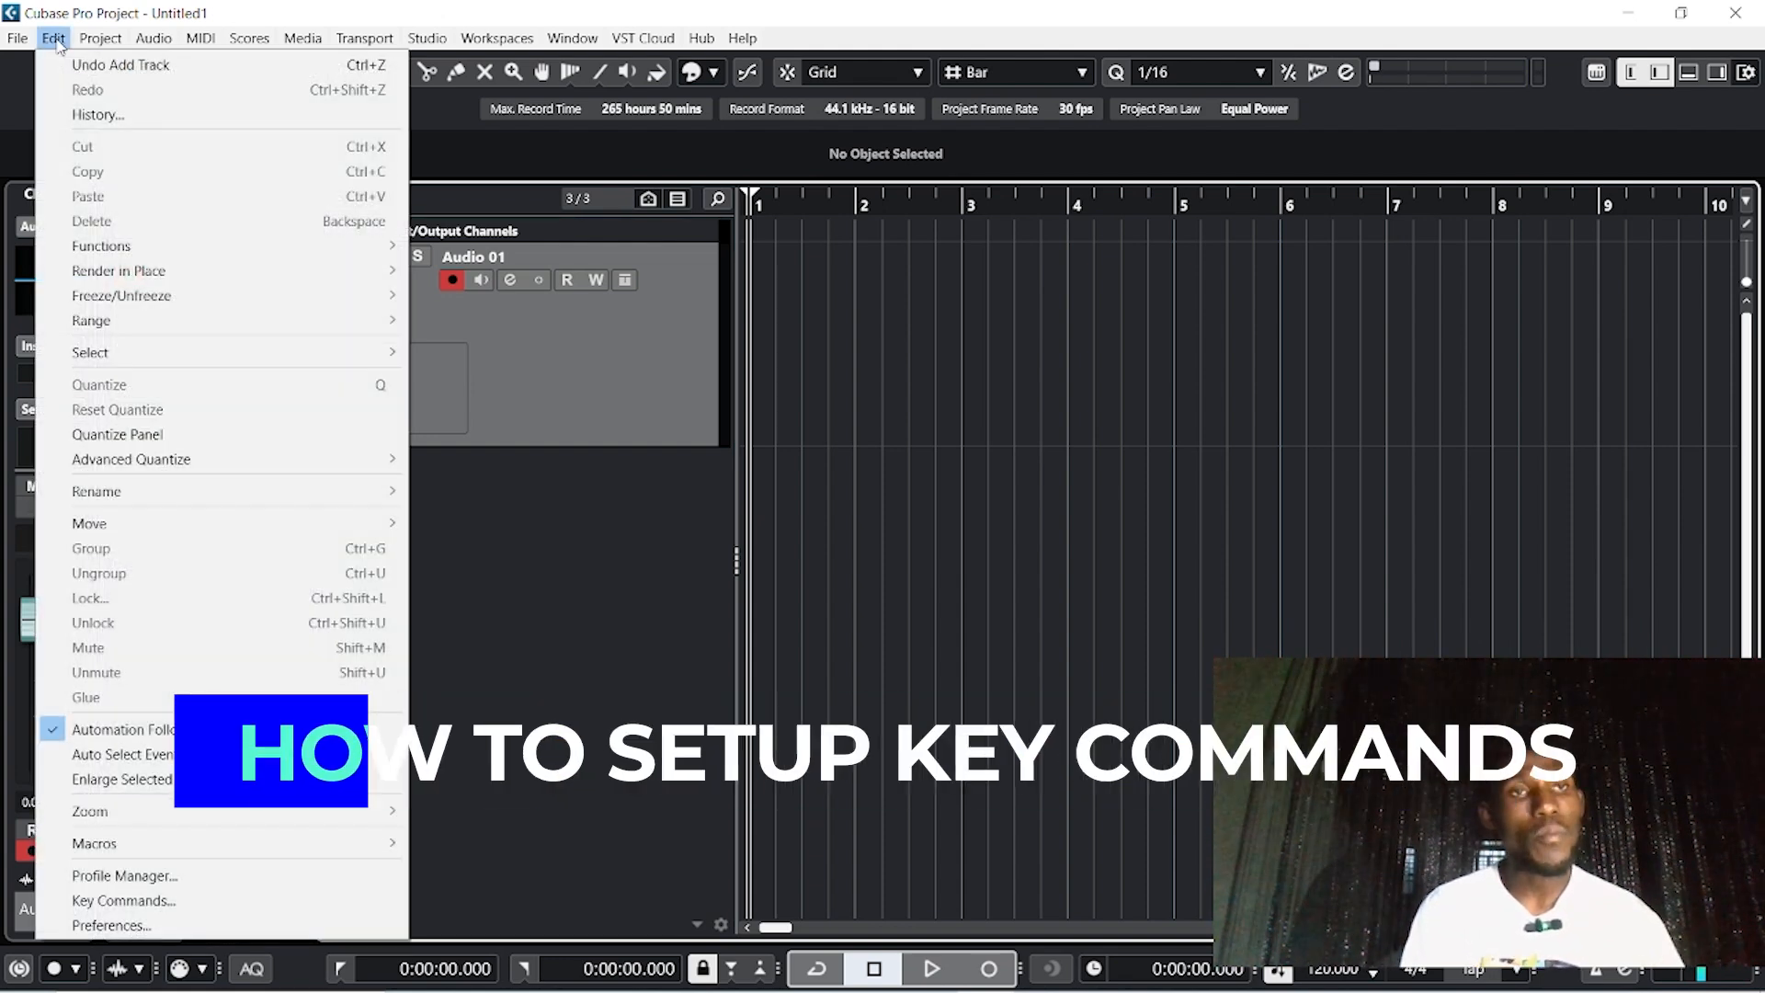
left_click(533, 543)
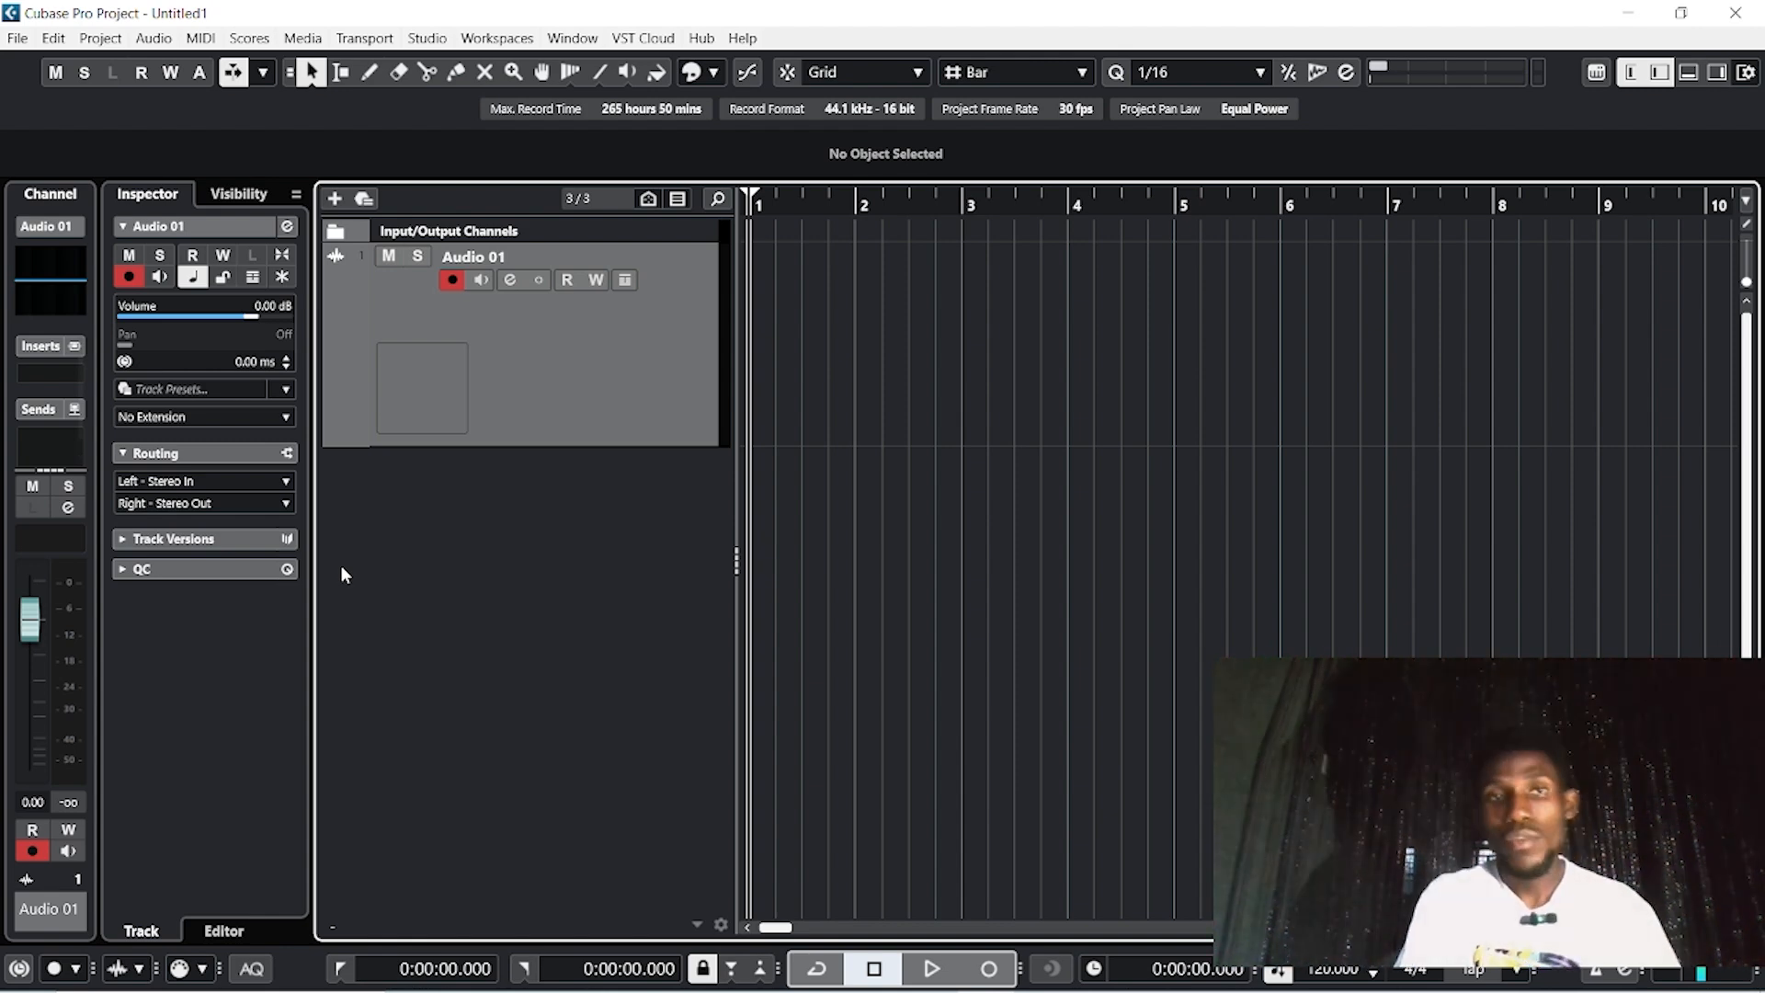
Record a test take of about one bar on the Audio 01 track, play it back, and undo the recording
key("KP_Multiply")
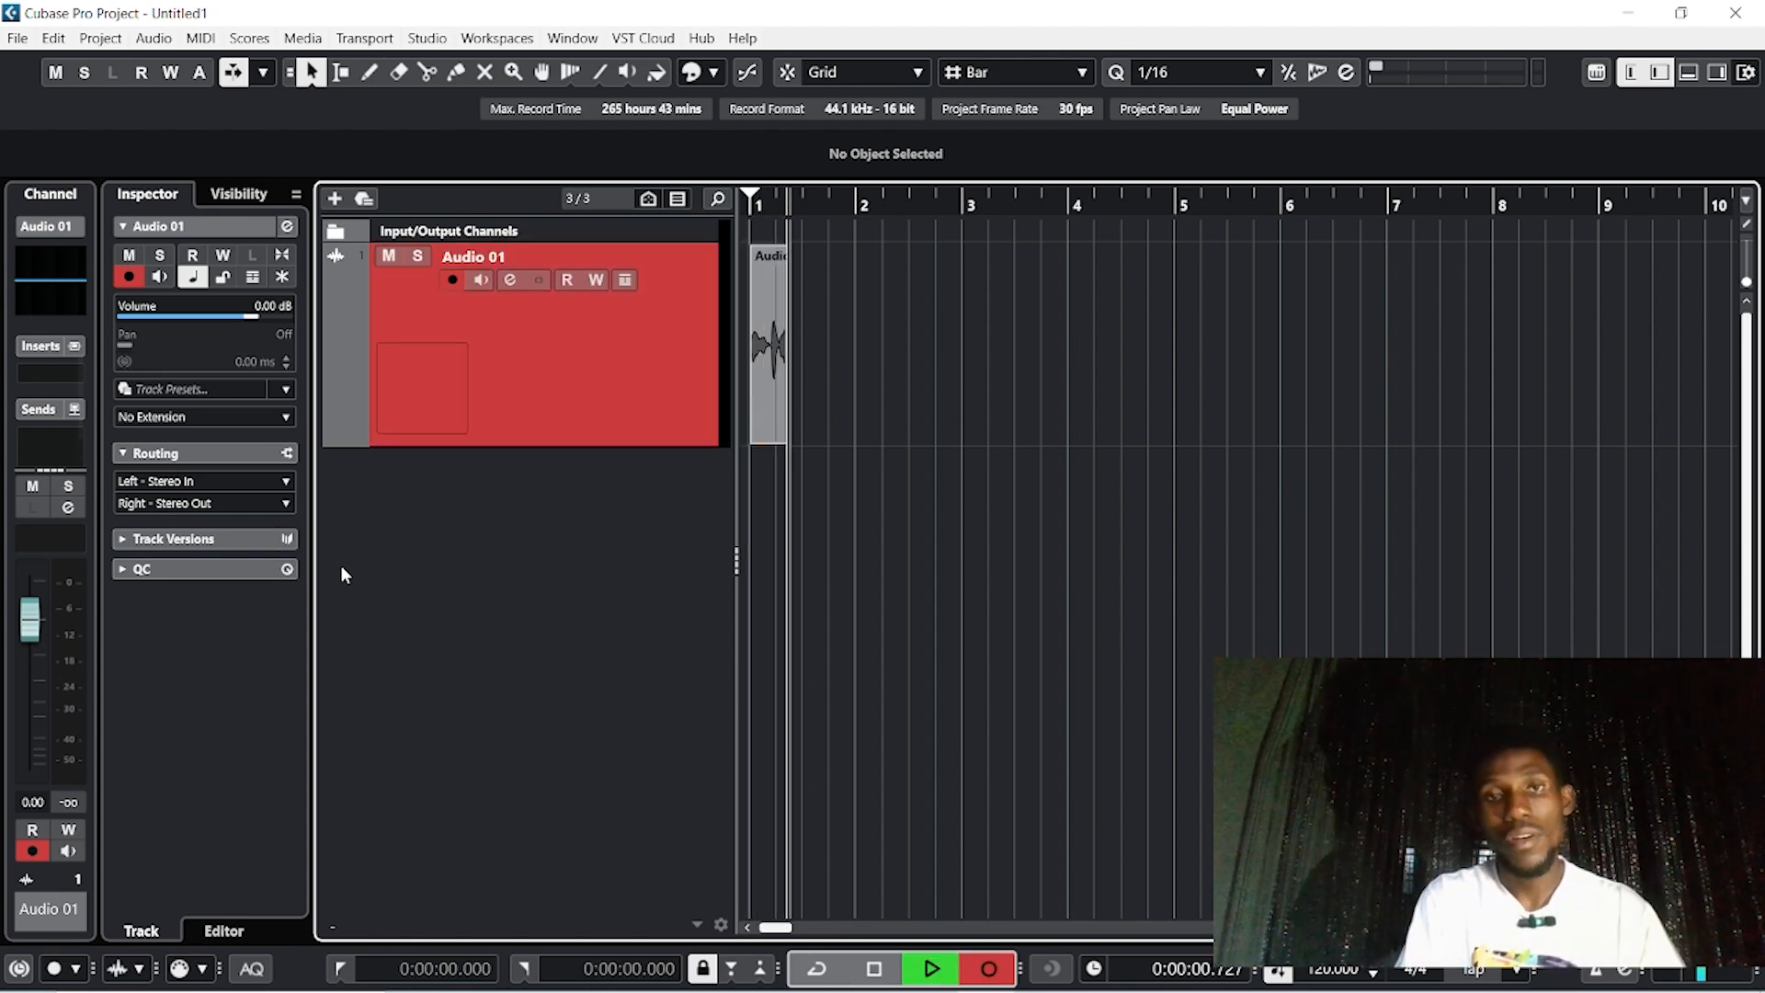
key("space")
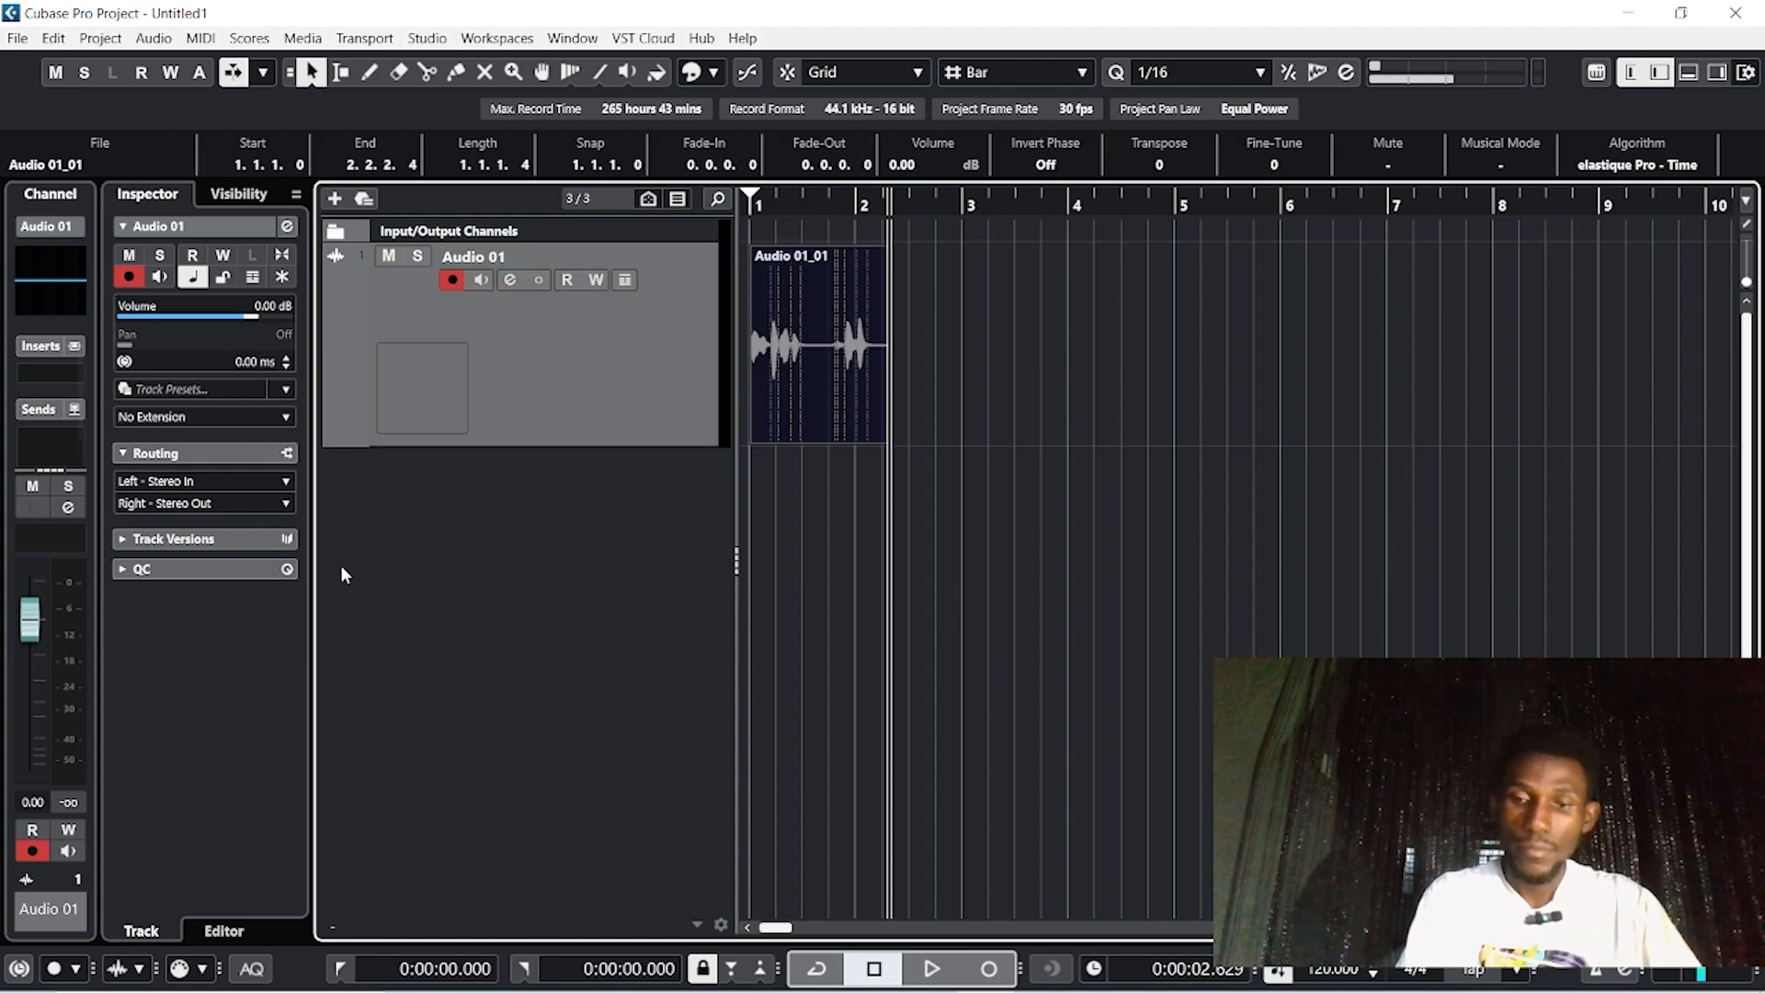
key("space")
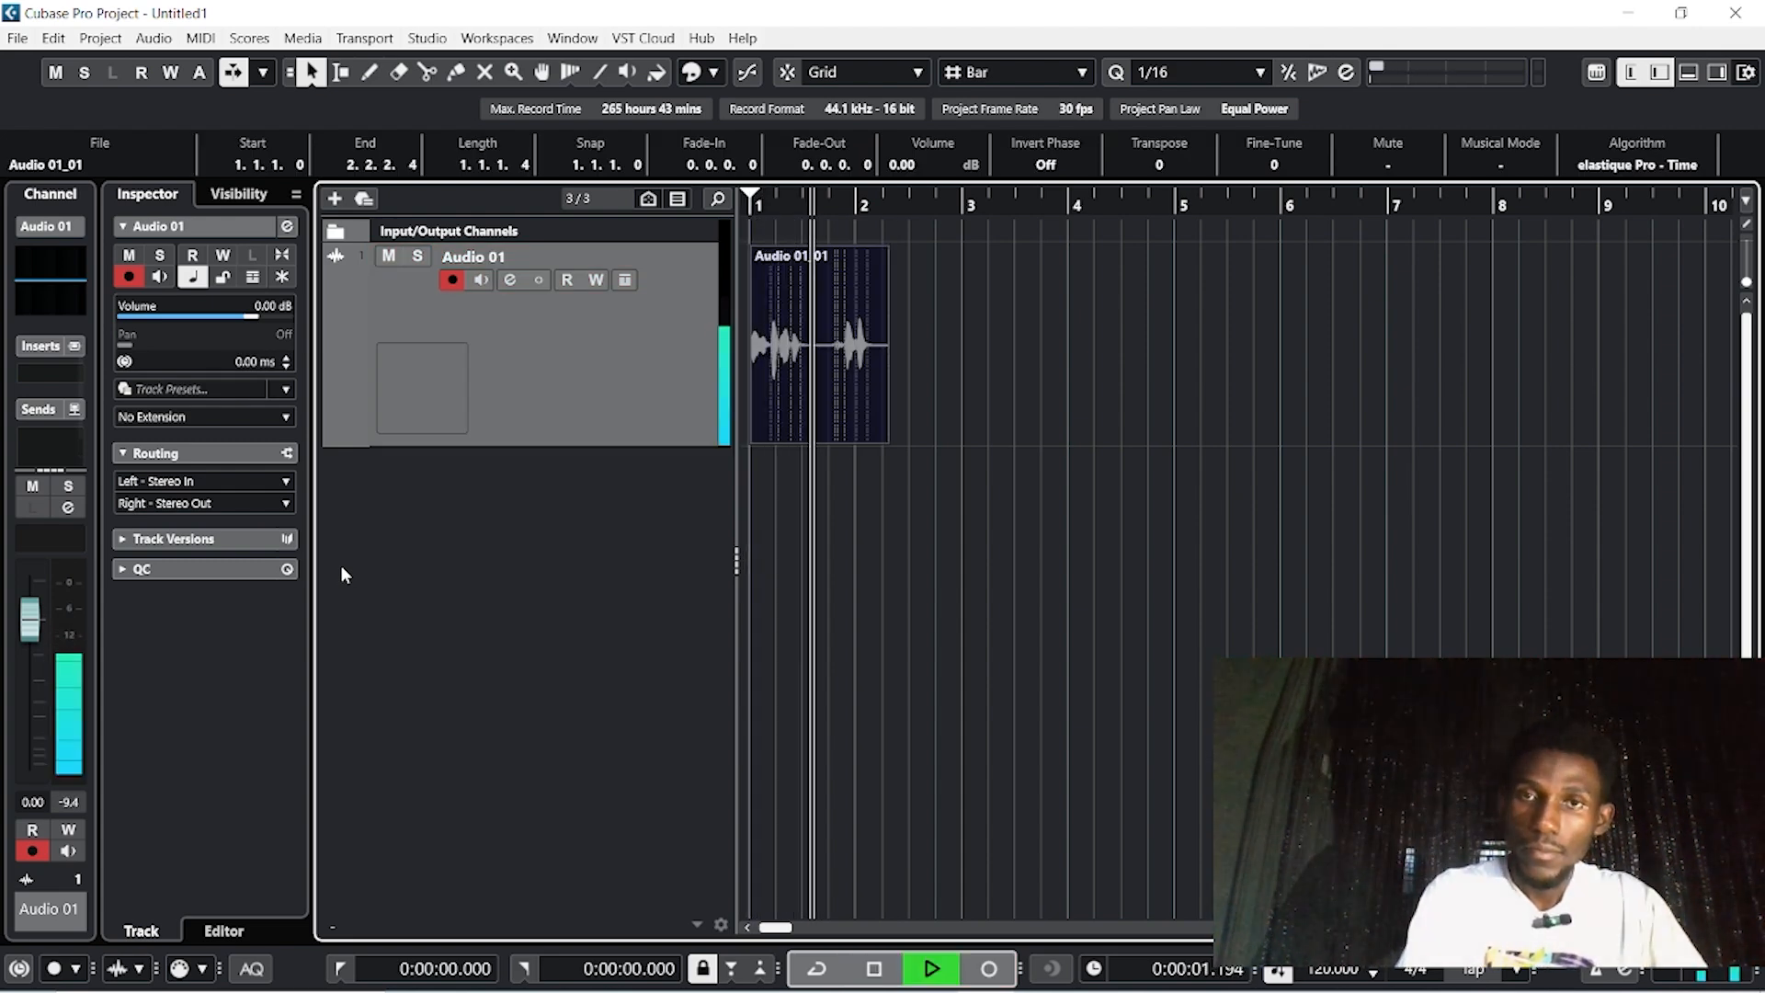
key("space")
key("ctrl+z")
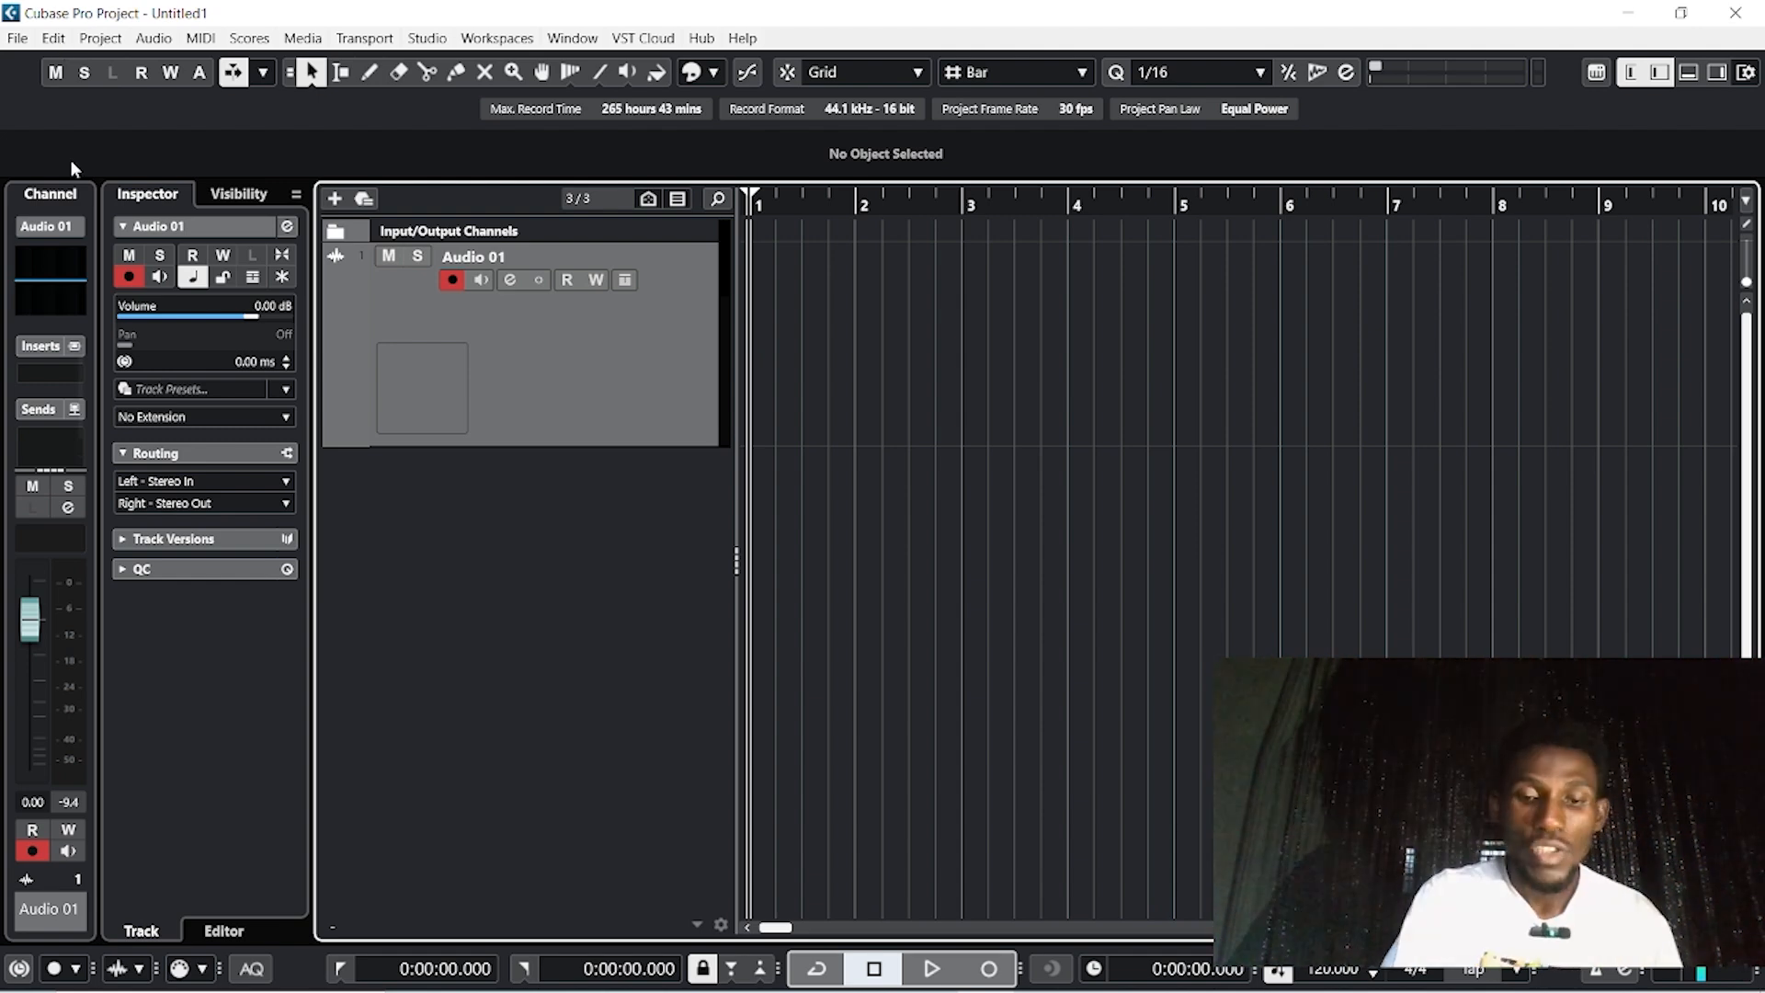
Zoom the project timeline out to about 16 bars and back in to about 7 bars
key("g")
key("g")
key("g")
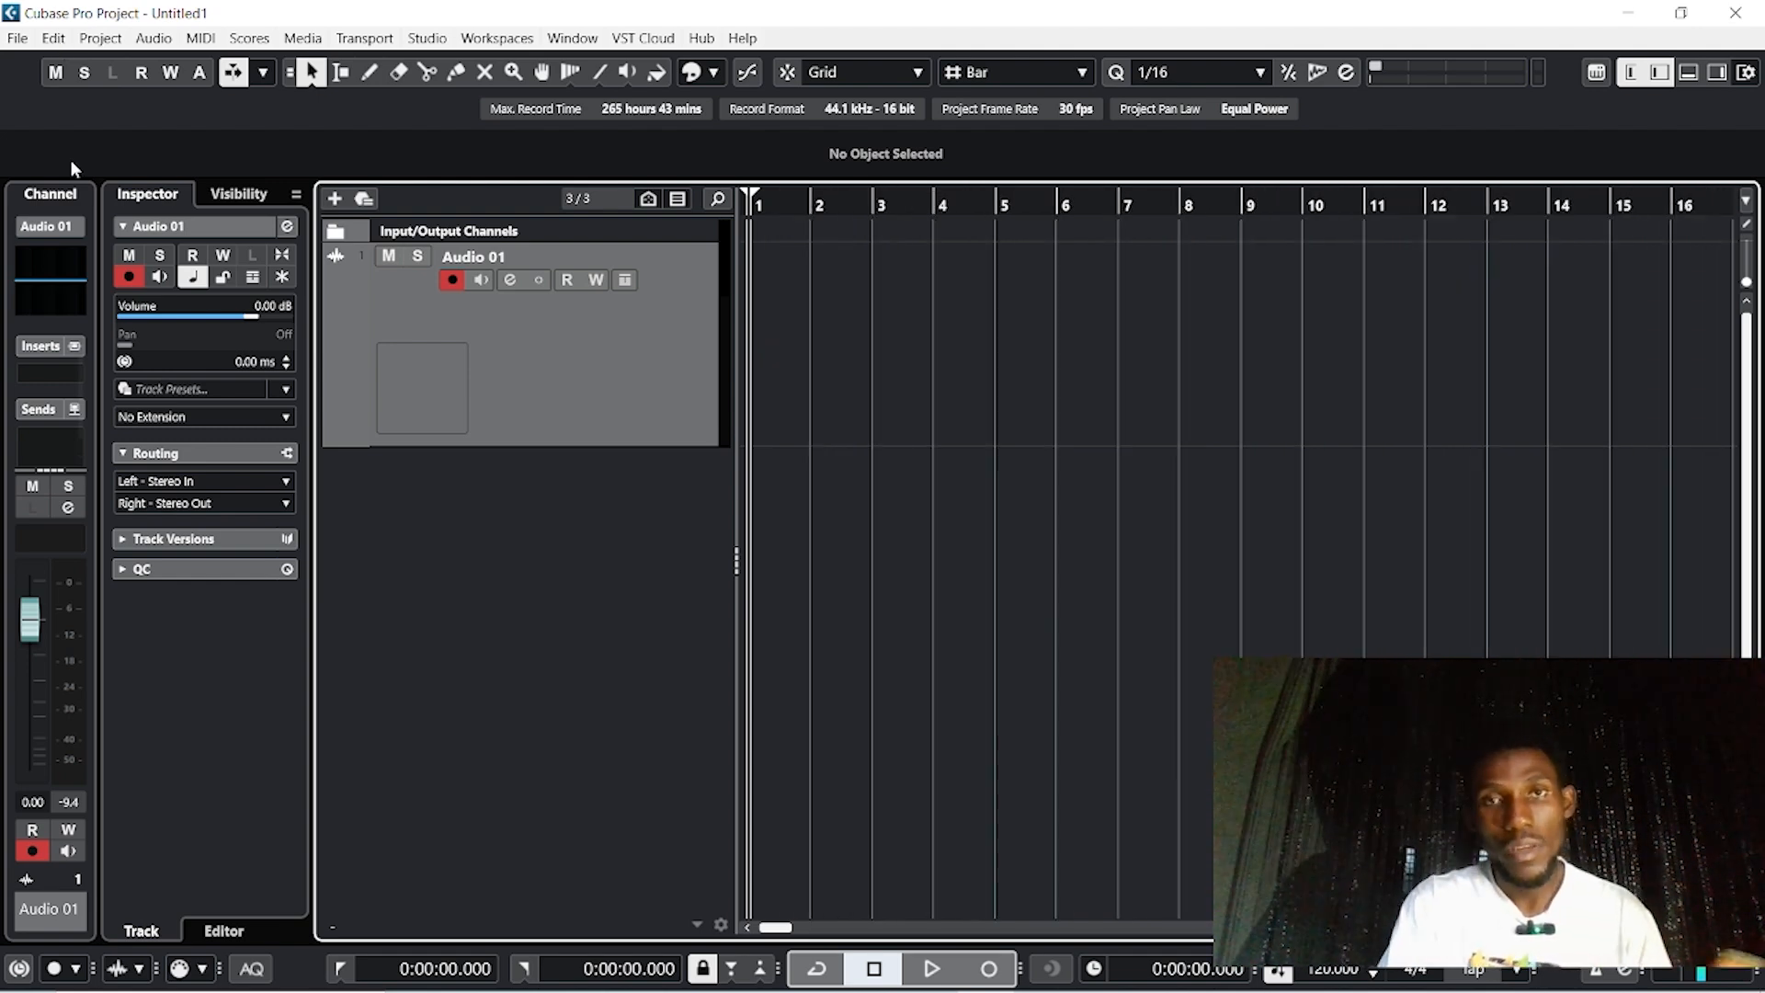
key("h")
key("h")
key("h")
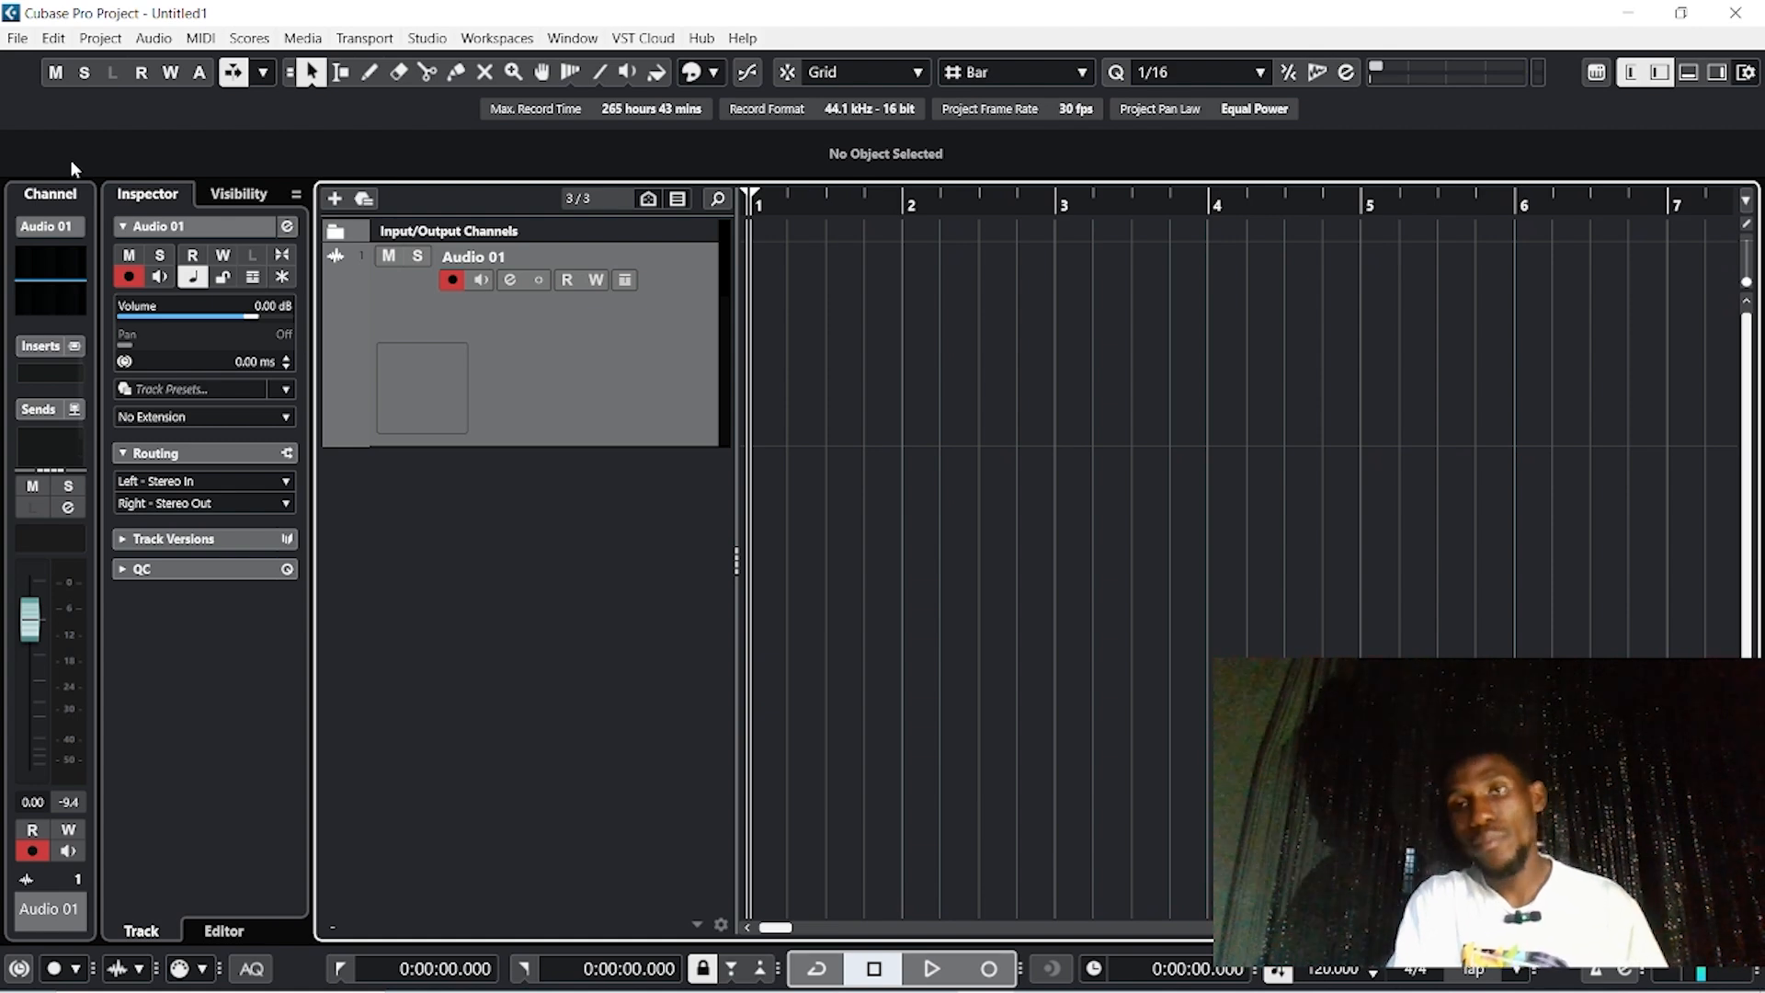
Start another brief test recording on the Audio 01 track
key("KP_Multiply")
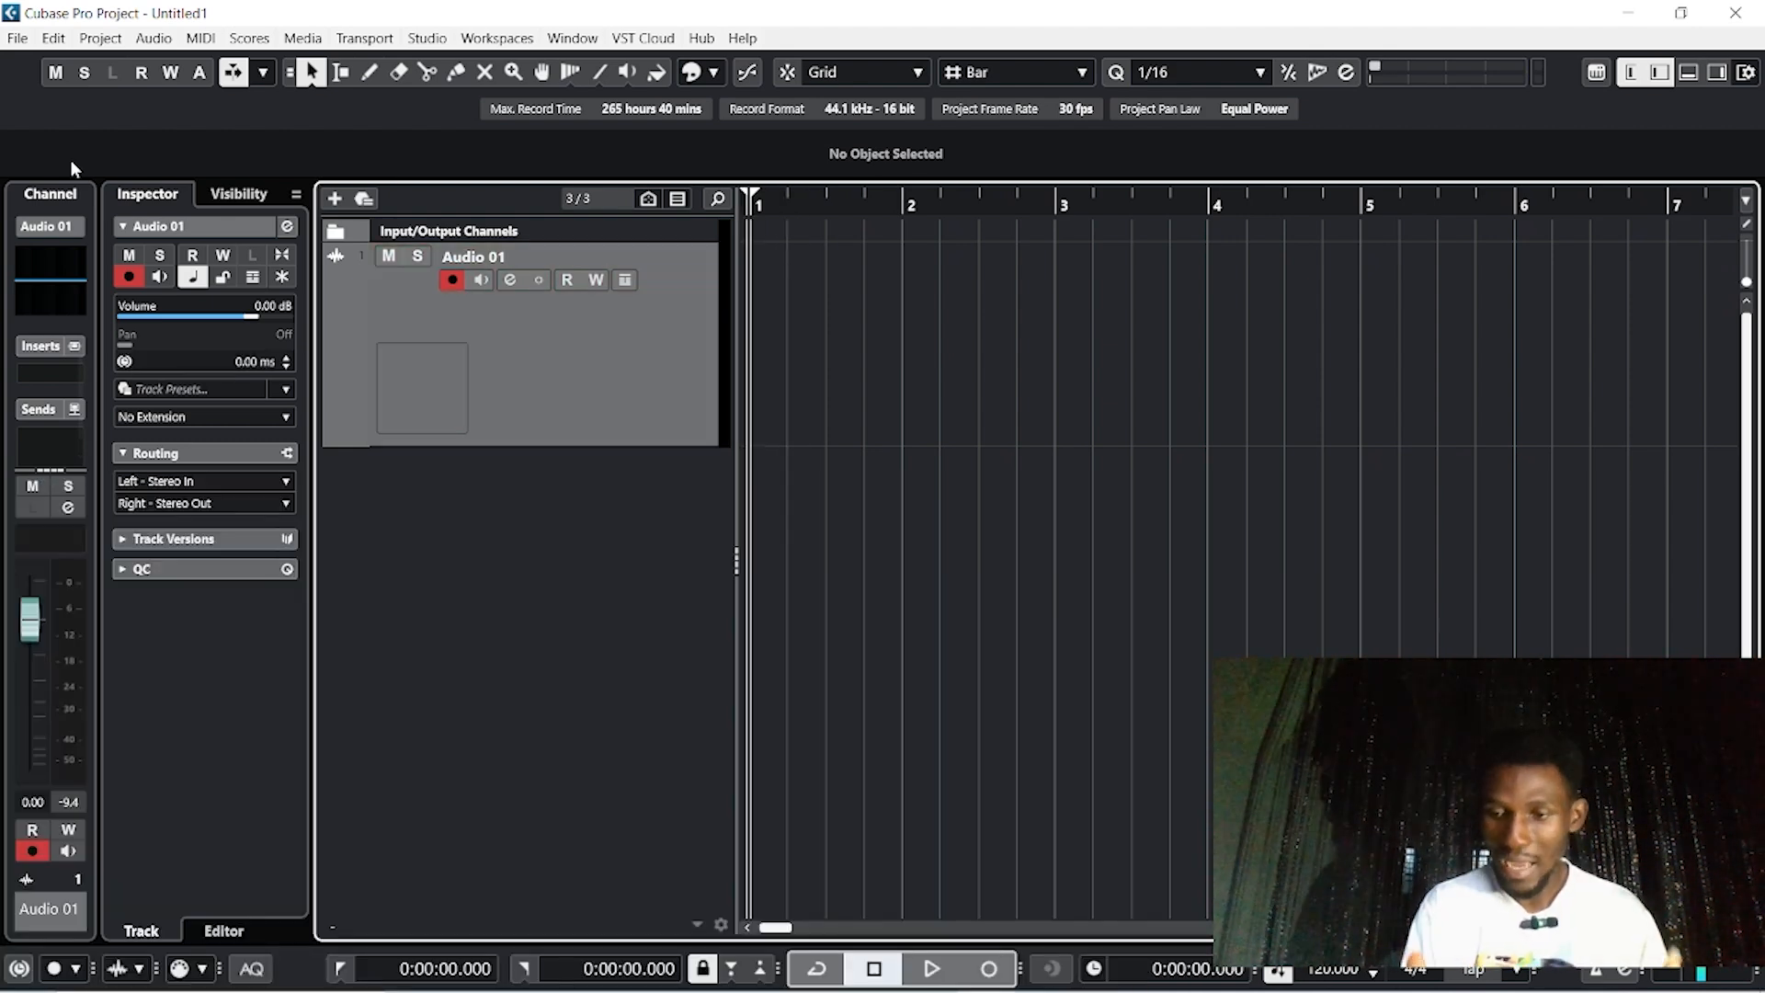
Open the Key Commands dialog and collapse the Edit category in the command list
left_click(53, 38)
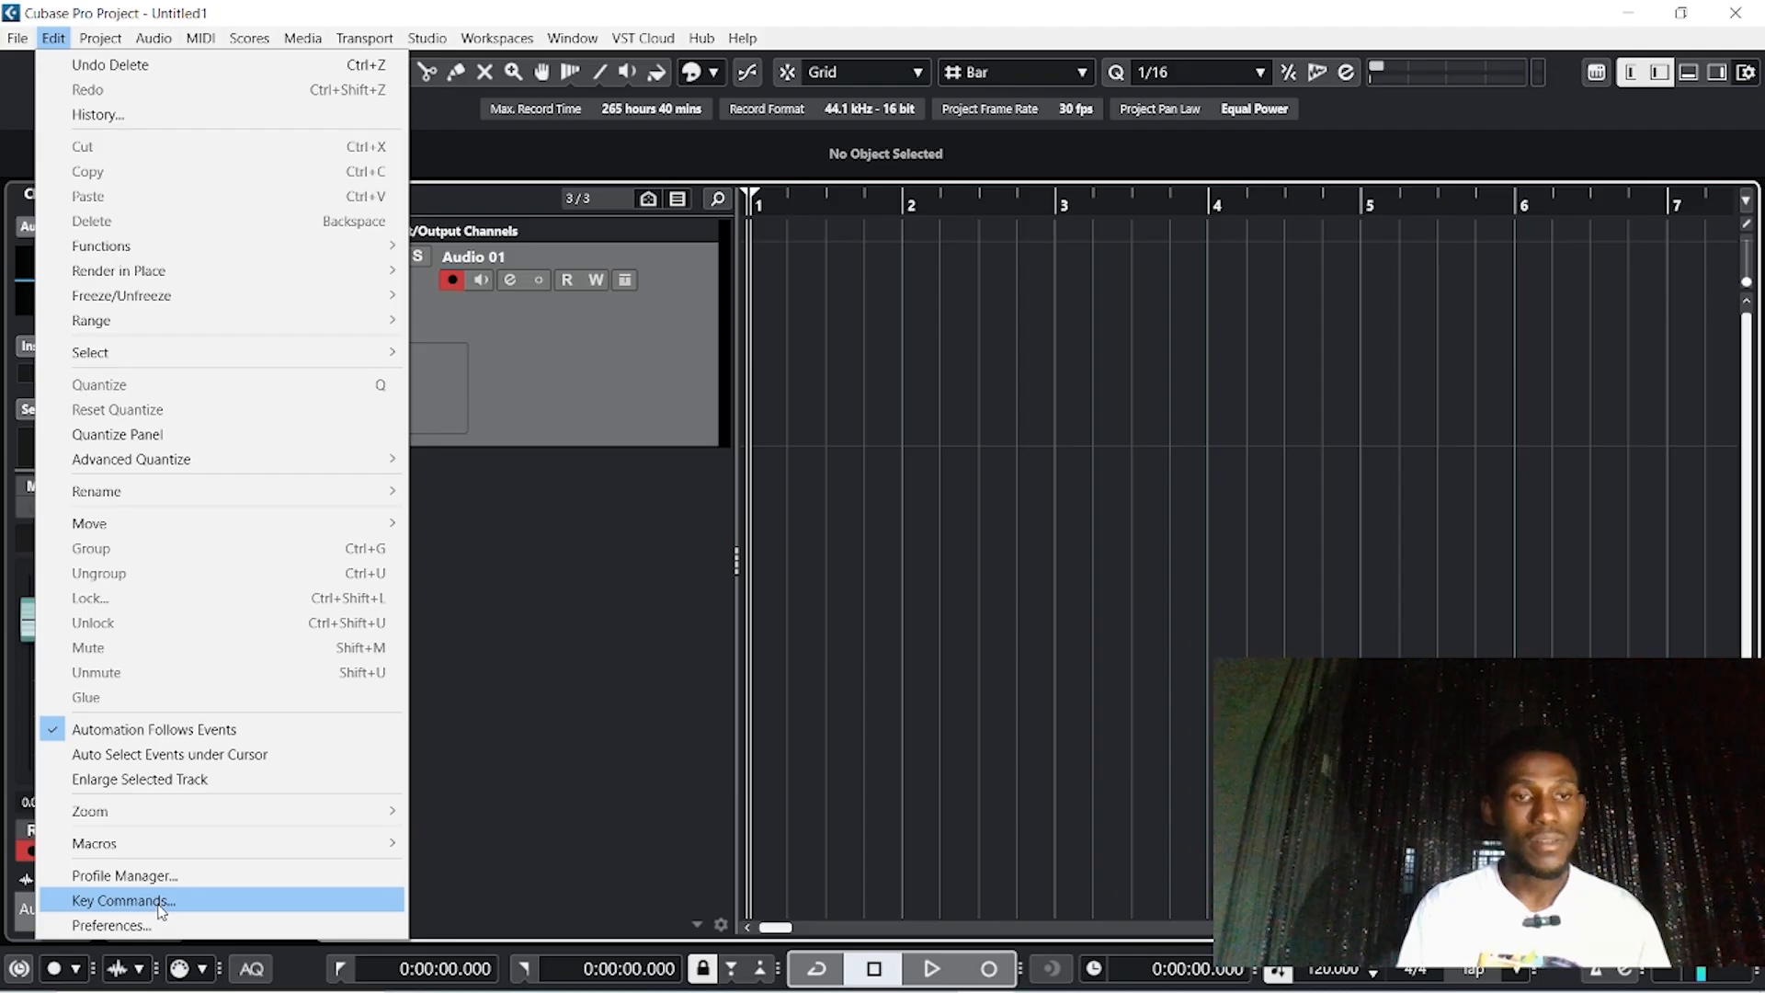
left_click(161, 906)
scroll(677, 565, "up", 10)
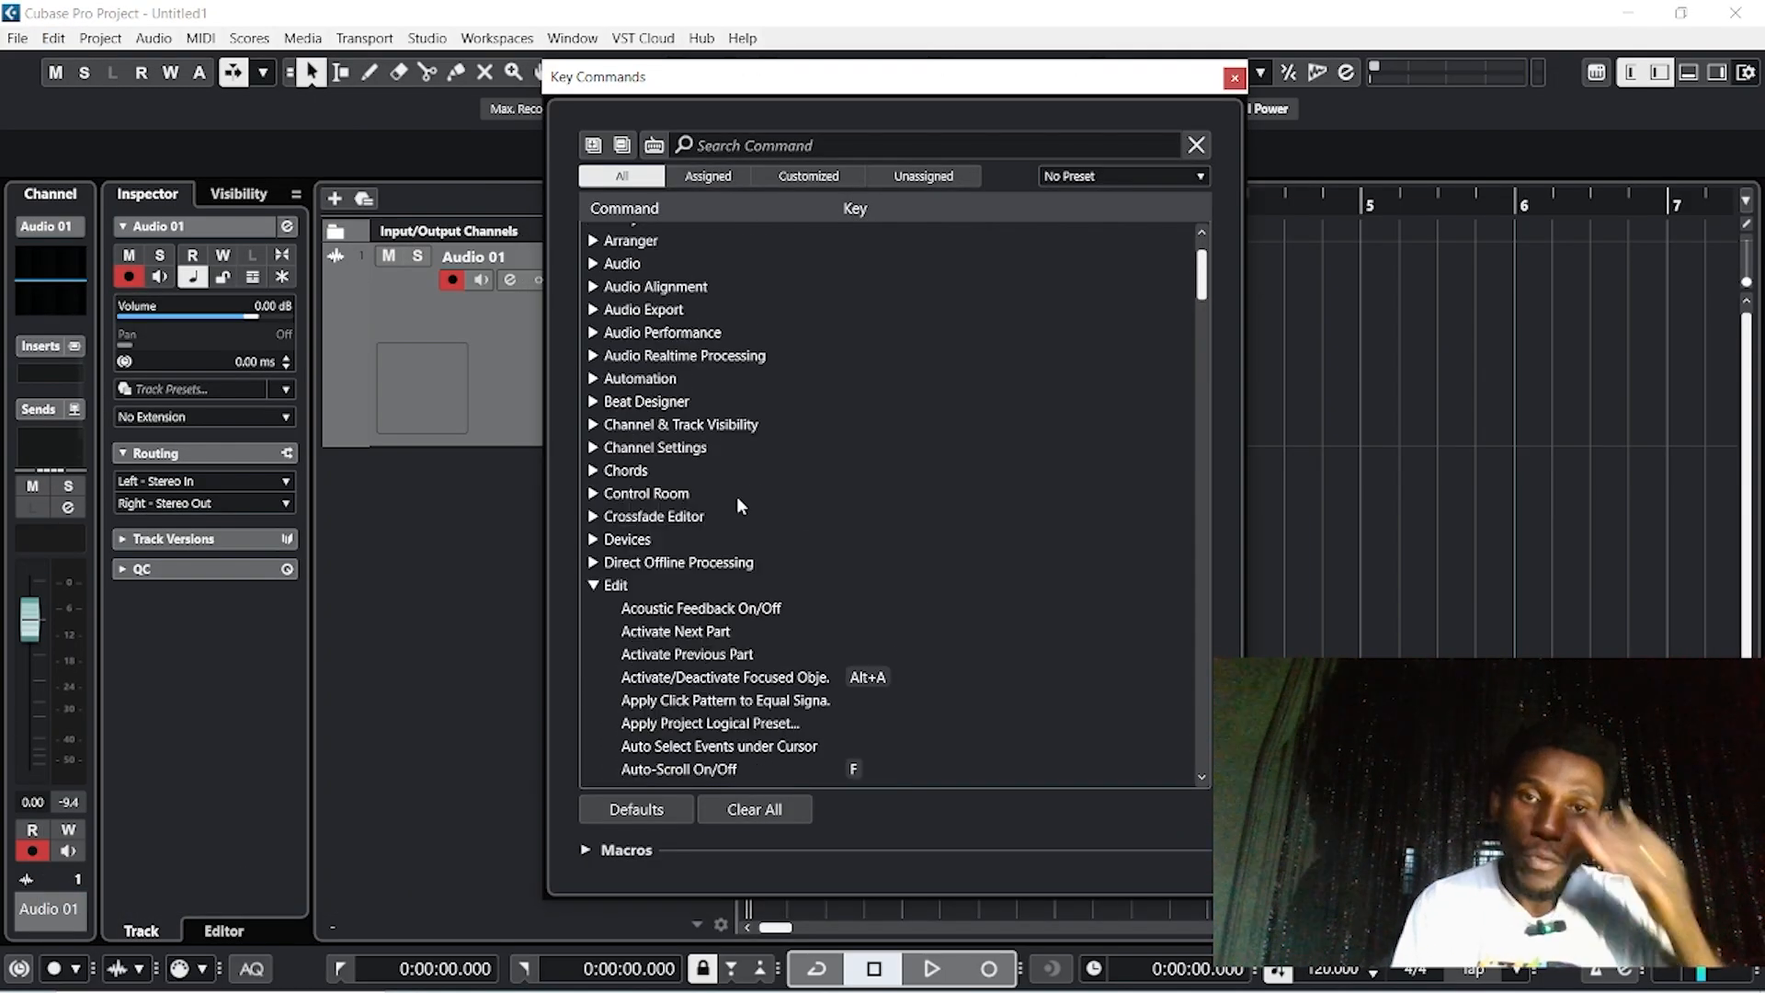
left_click(593, 585)
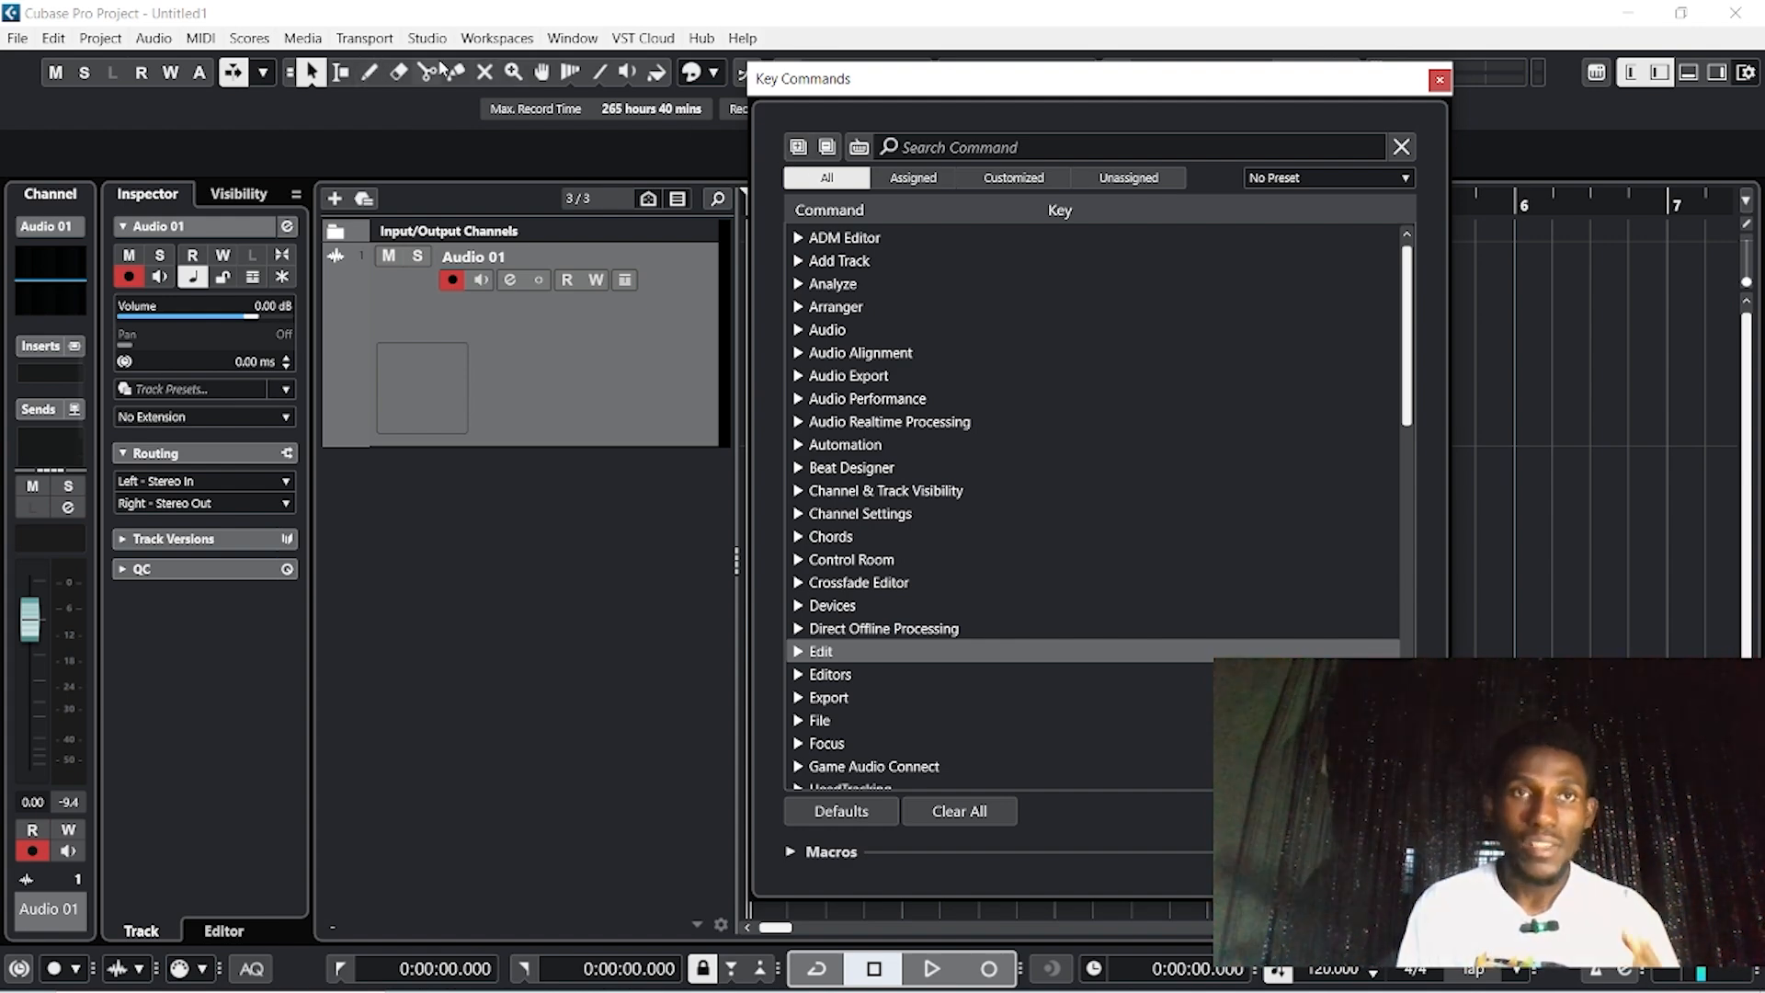
Expand the Transport category of the key commands and select the Record command
scroll(929, 493, "down", 3)
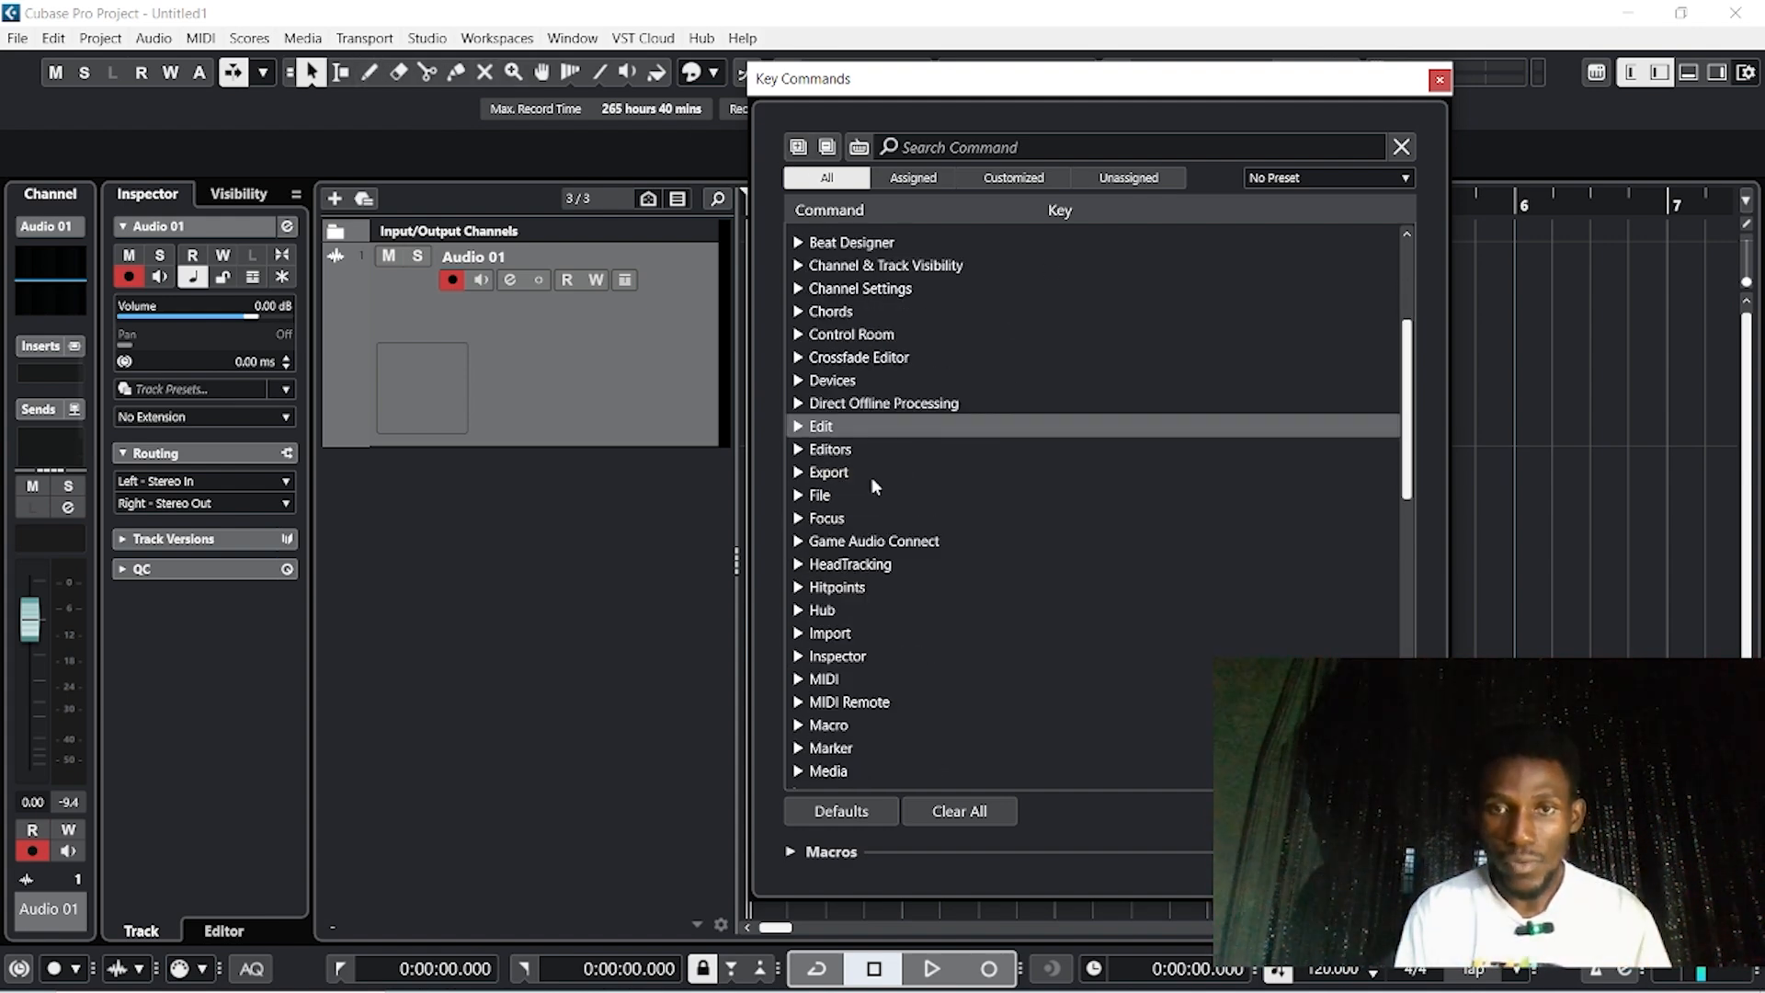
scroll(828, 460, "down", 3)
scroll(855, 637, "down", 6)
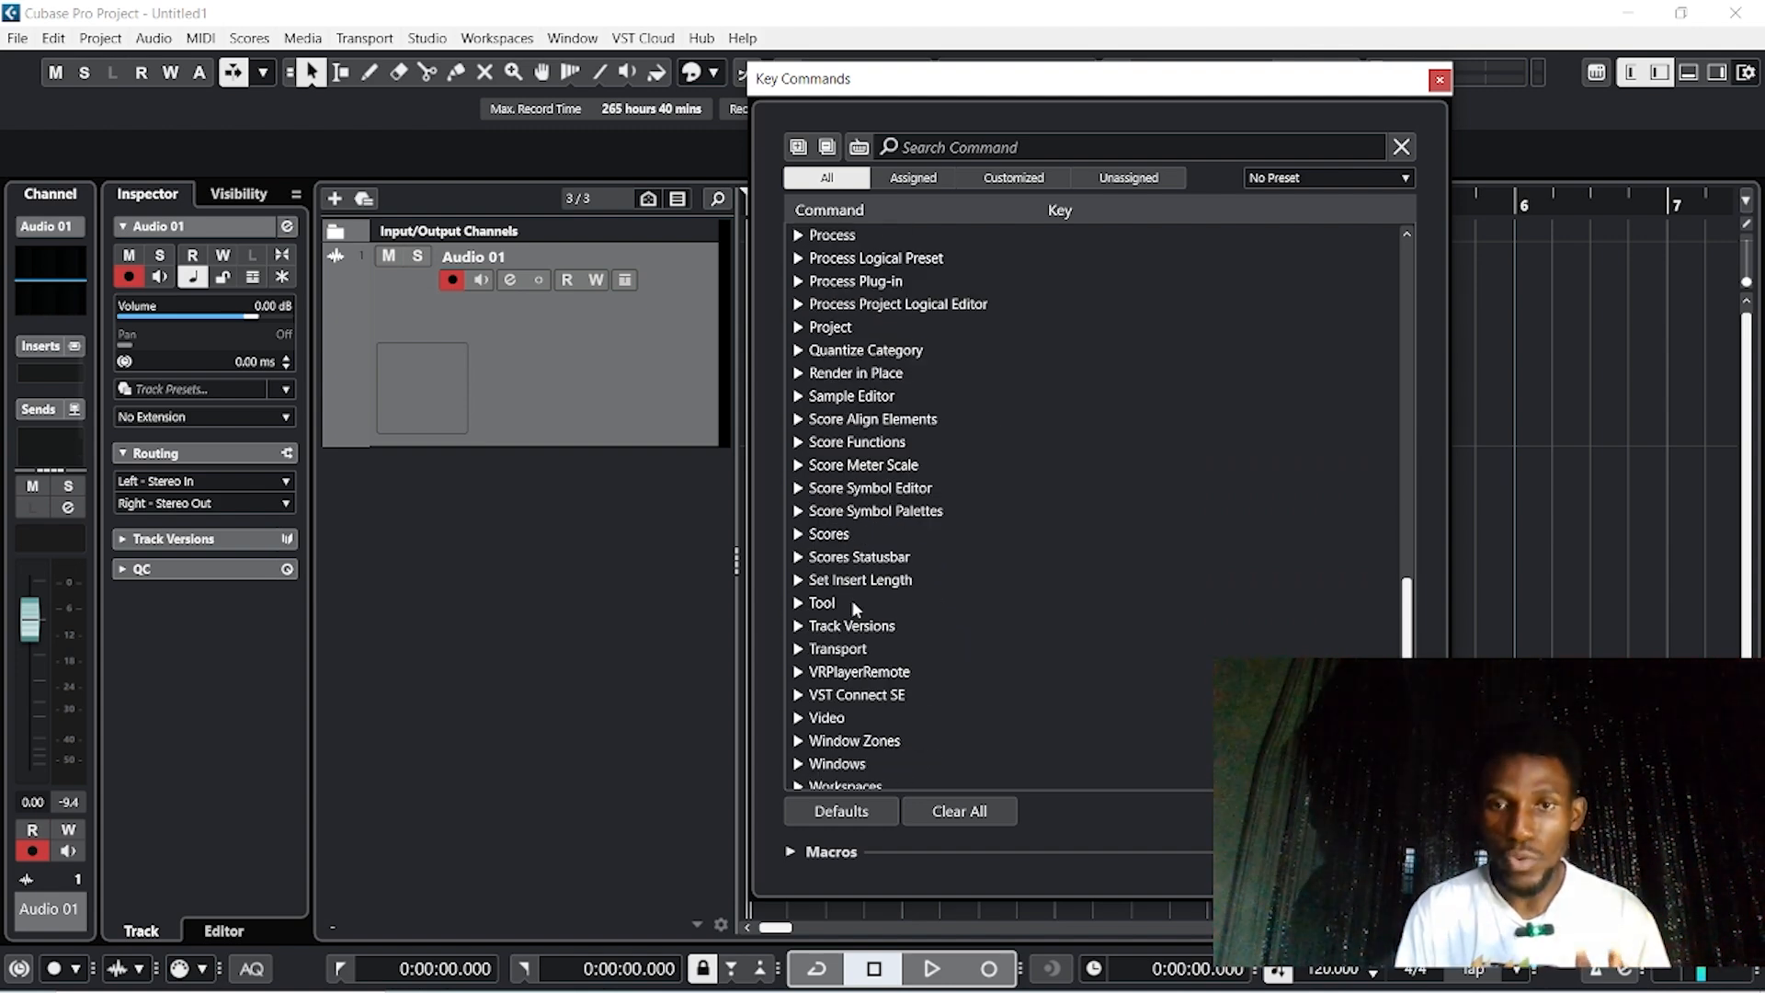
scroll(852, 599, "down", 1)
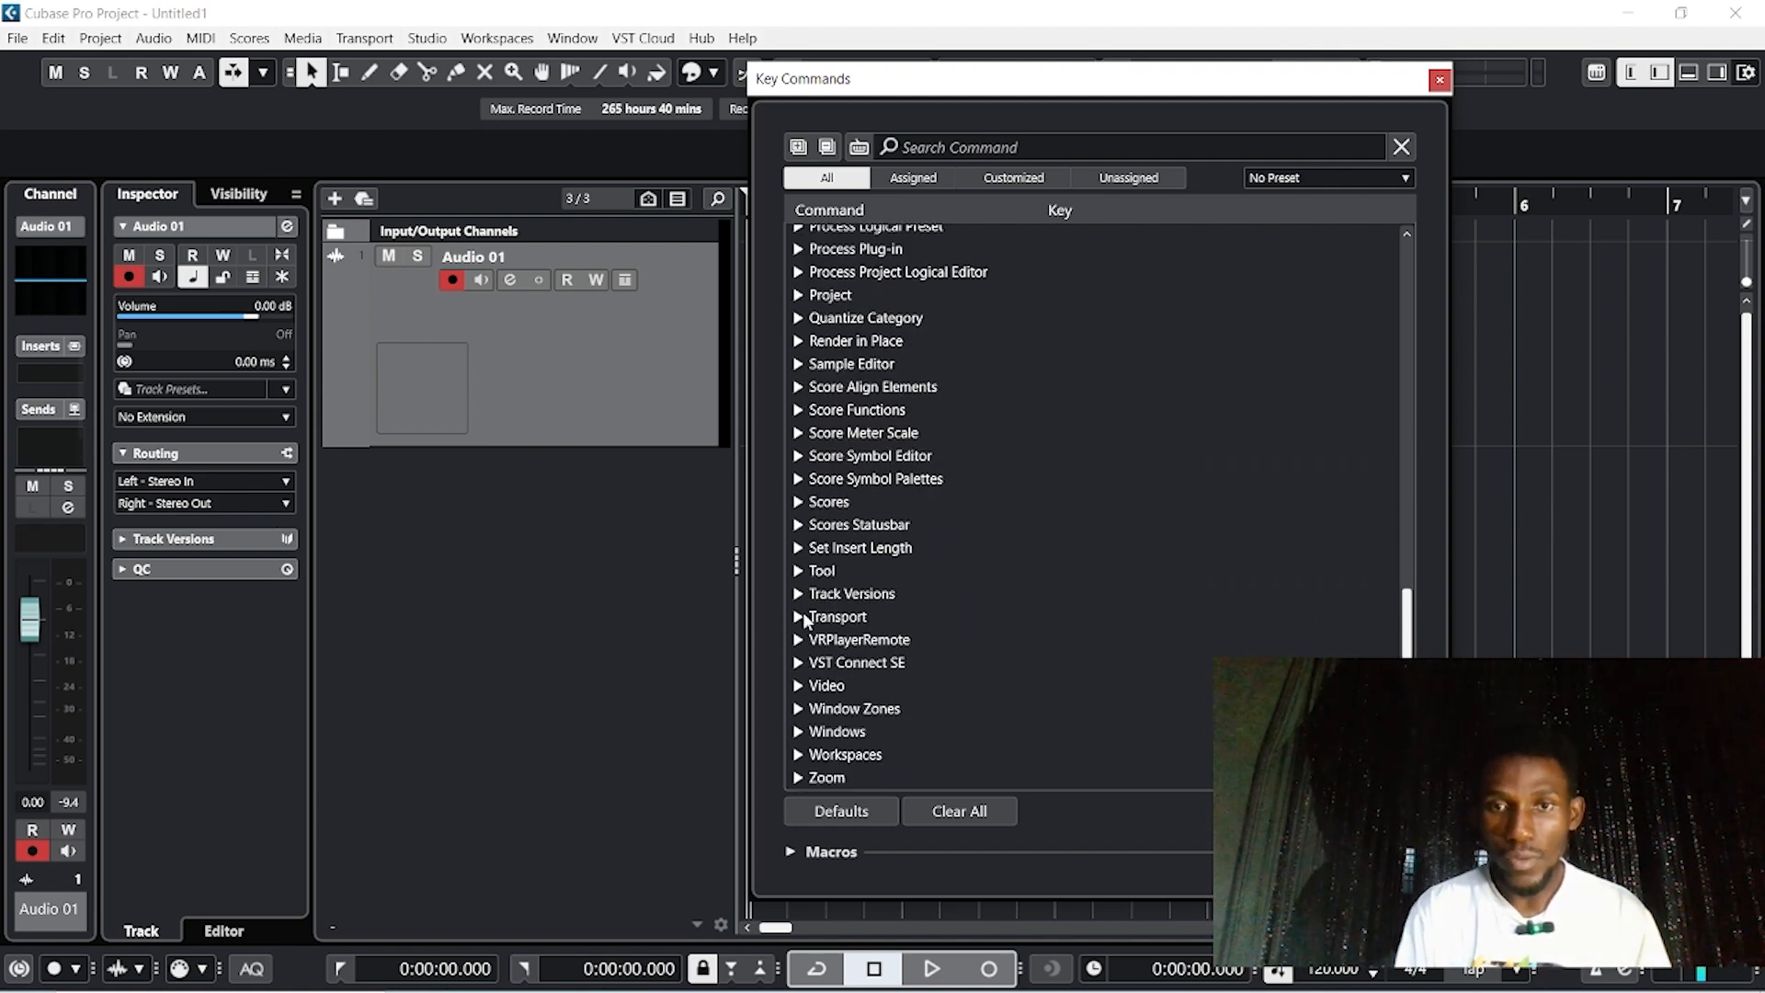
left_click(800, 615)
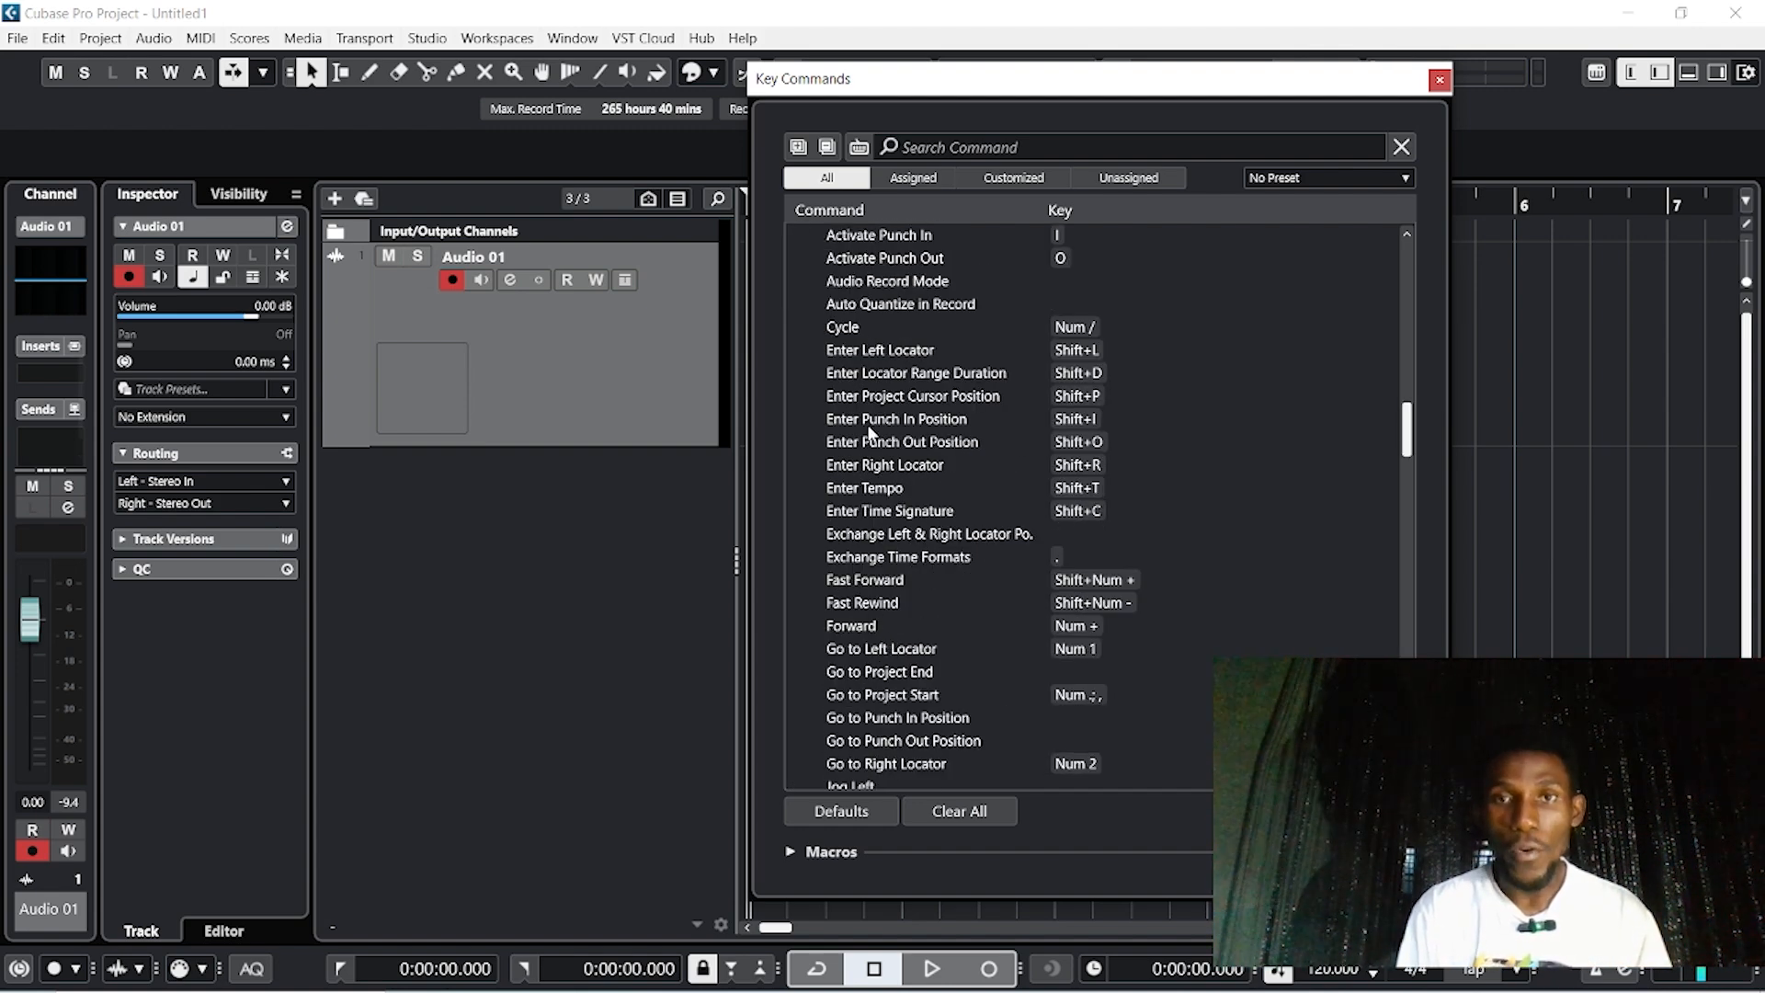
scroll(872, 436, "down", 7)
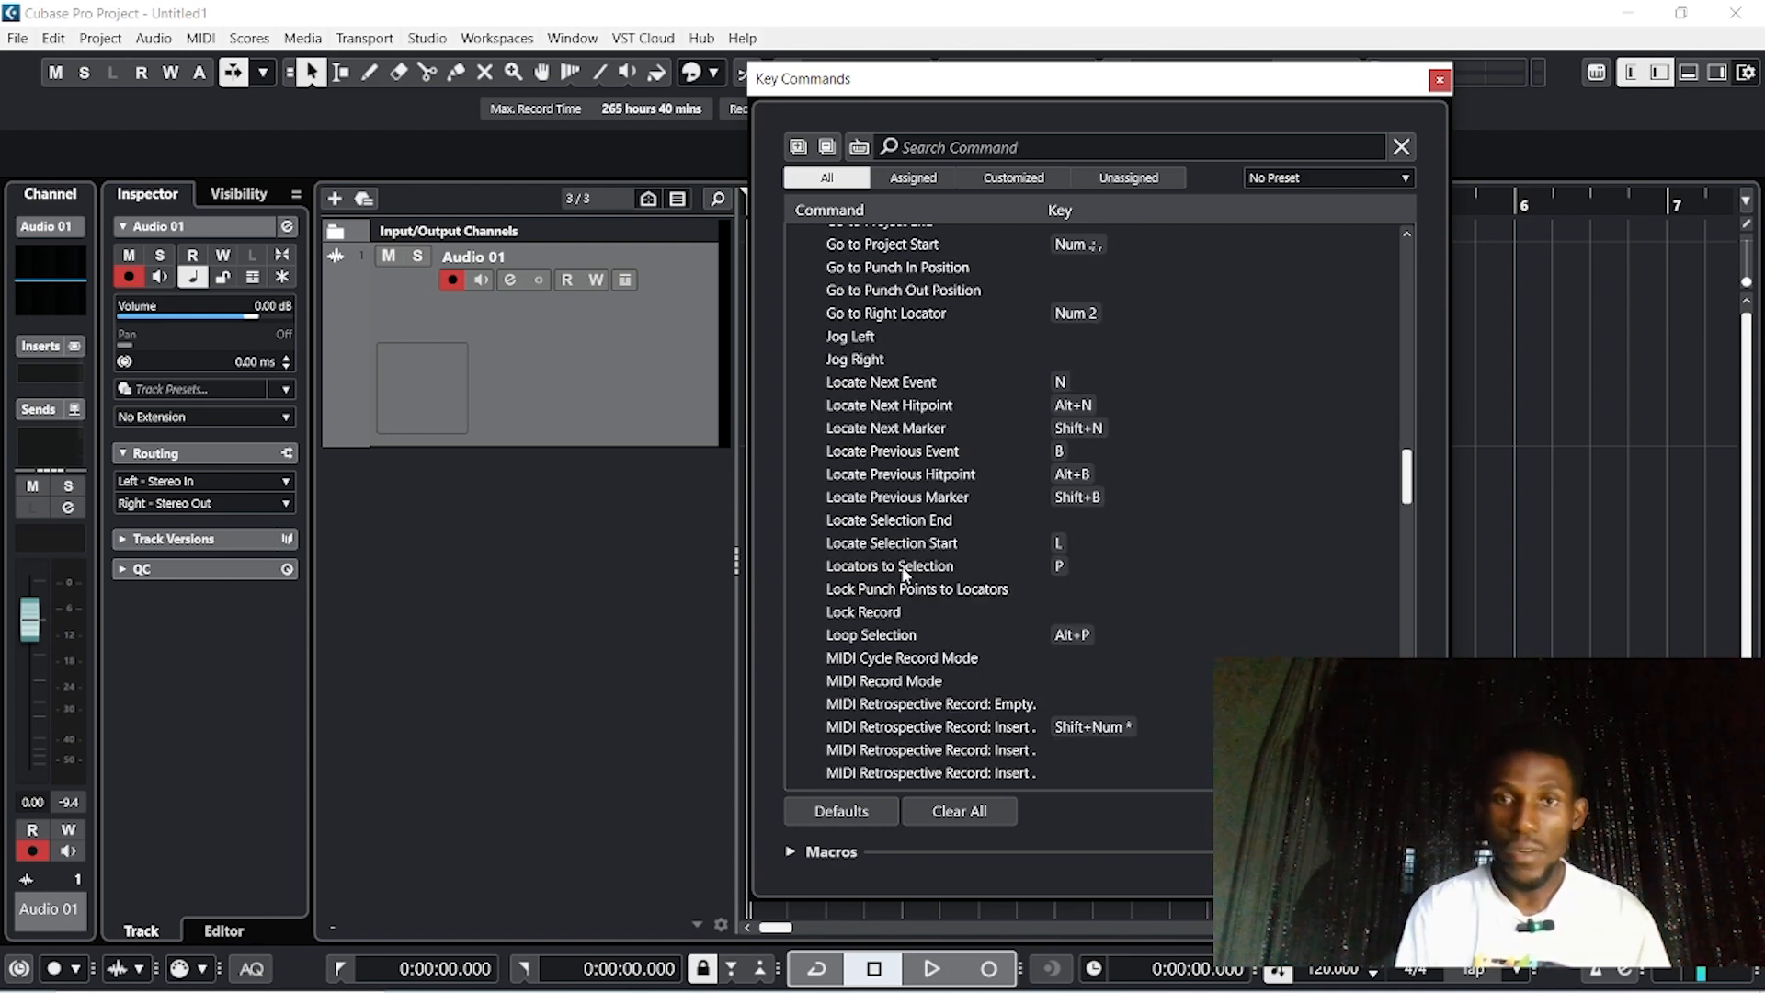
scroll(904, 574, "down", 10)
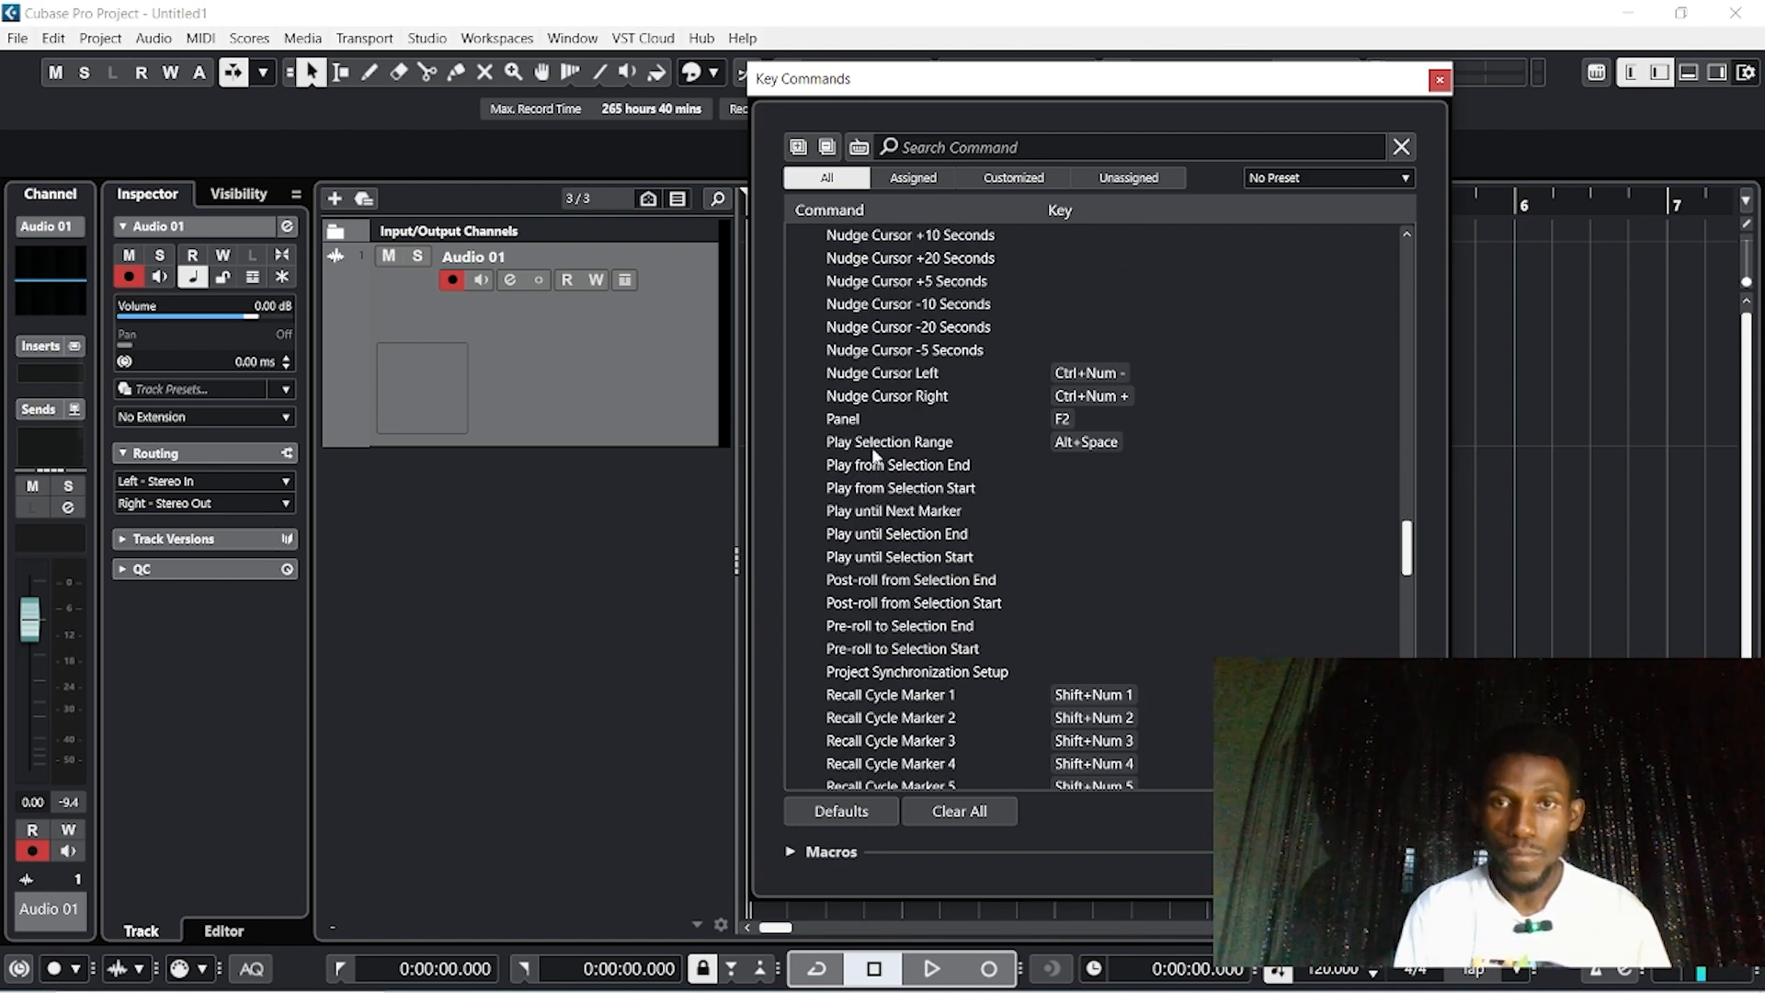
scroll(888, 457, "down", 7)
left_click(862, 476)
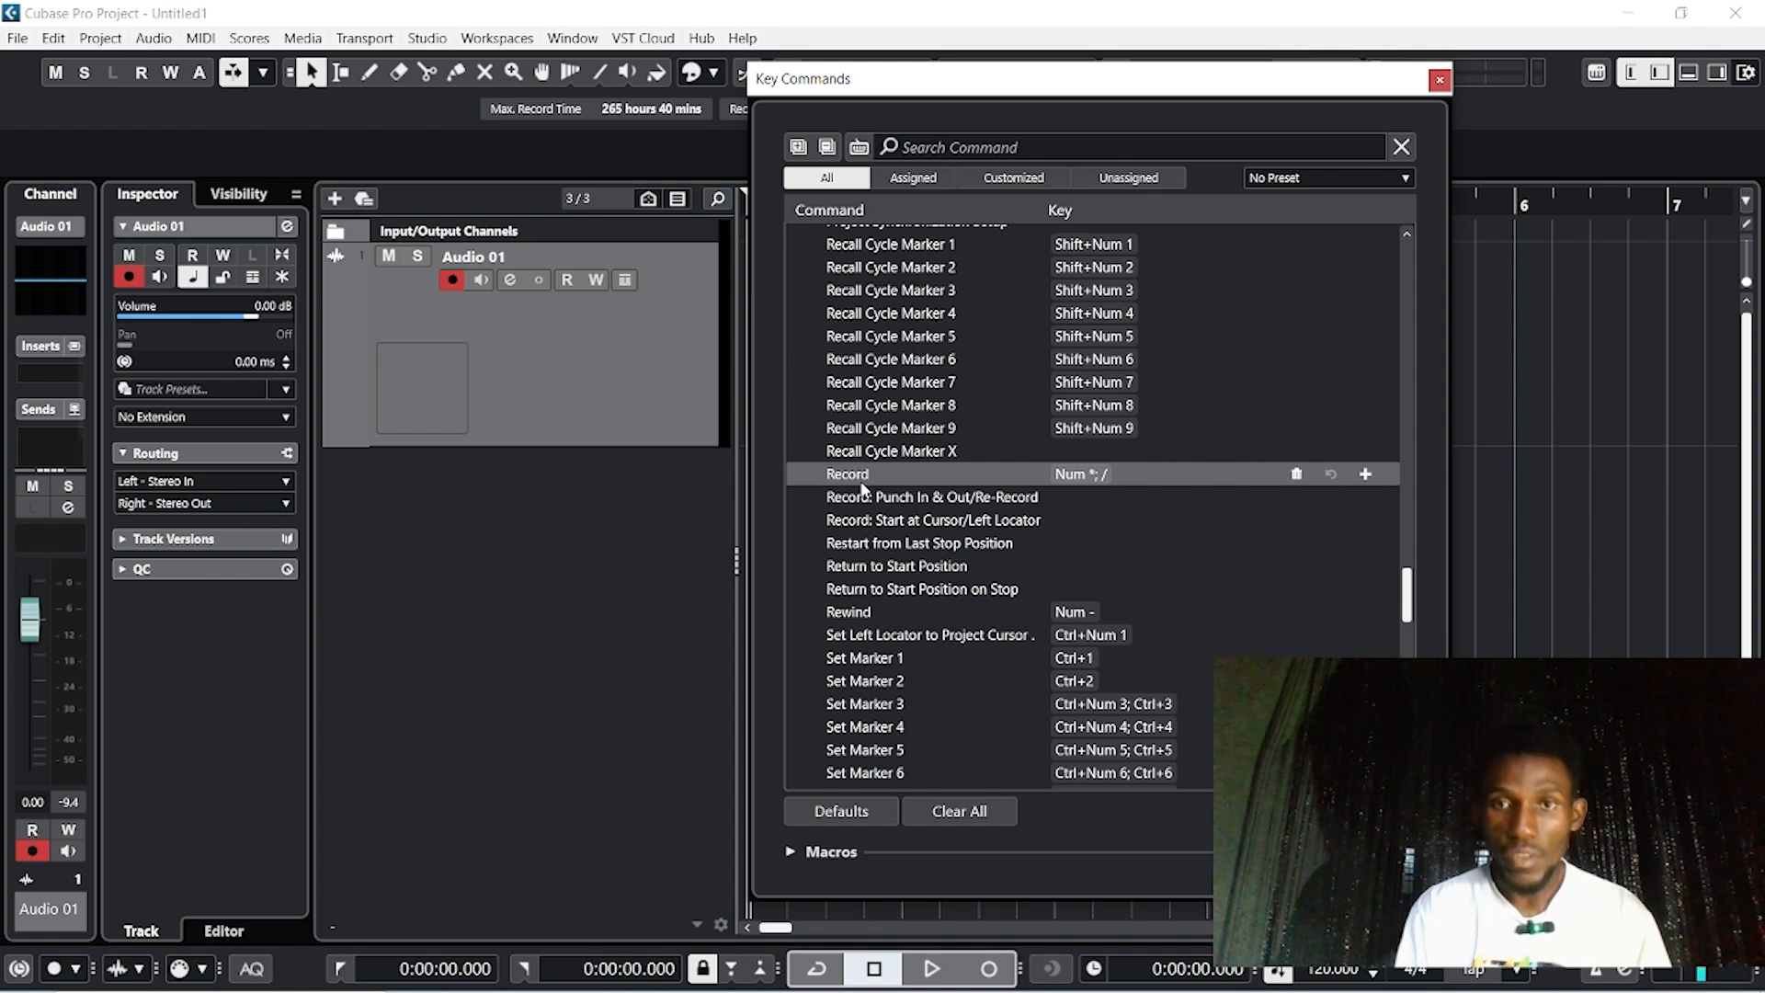
Try to assign T as the key command for Record, and decline reassigning it from Add Track
double_click(1102, 474)
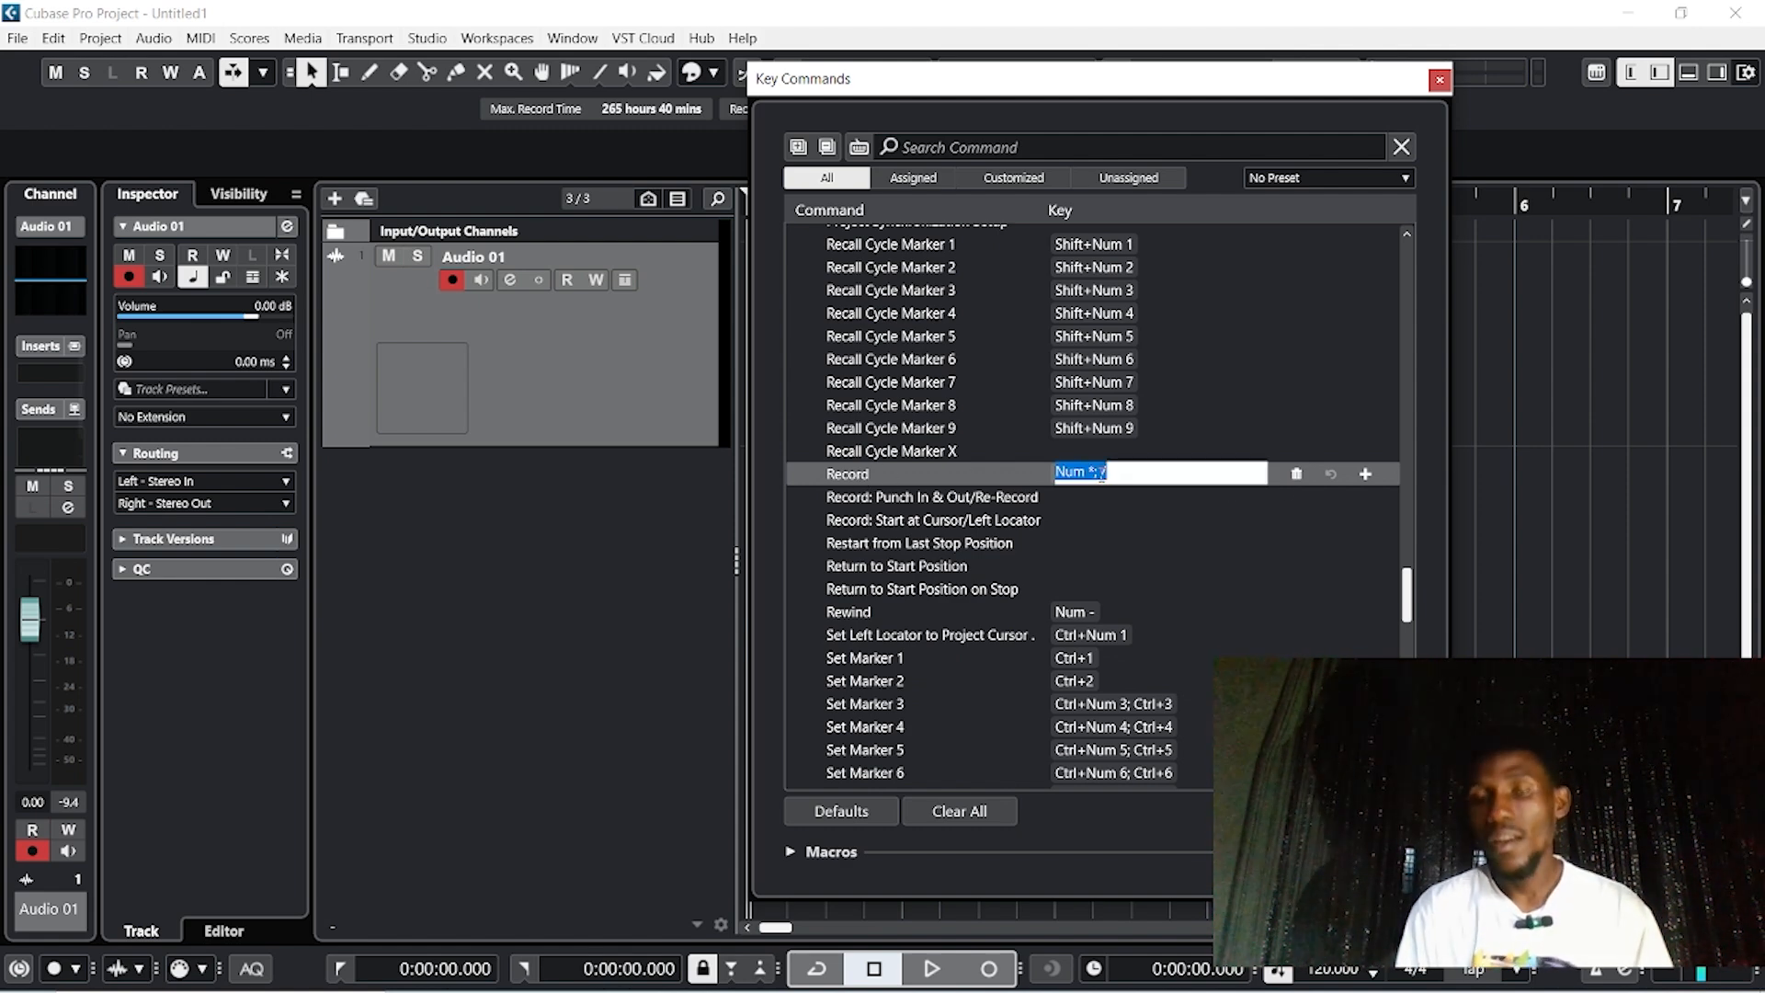
double_click(1189, 452)
double_click(1111, 471)
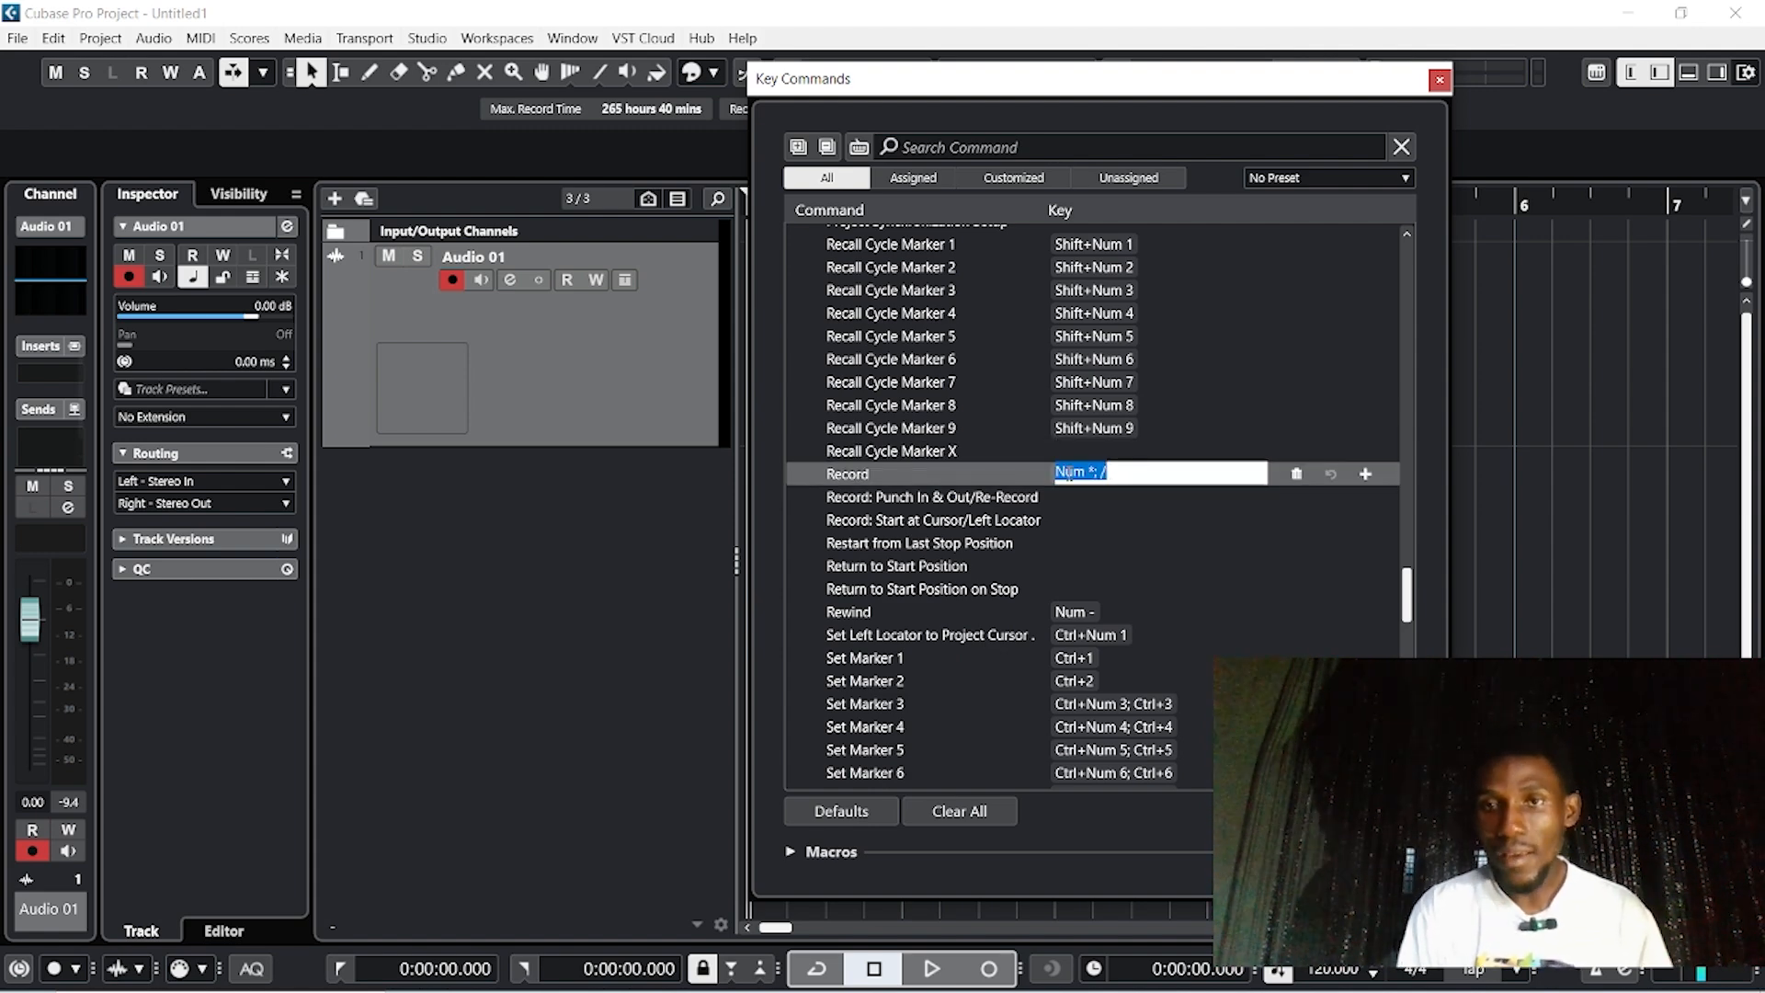
left_click(1127, 472)
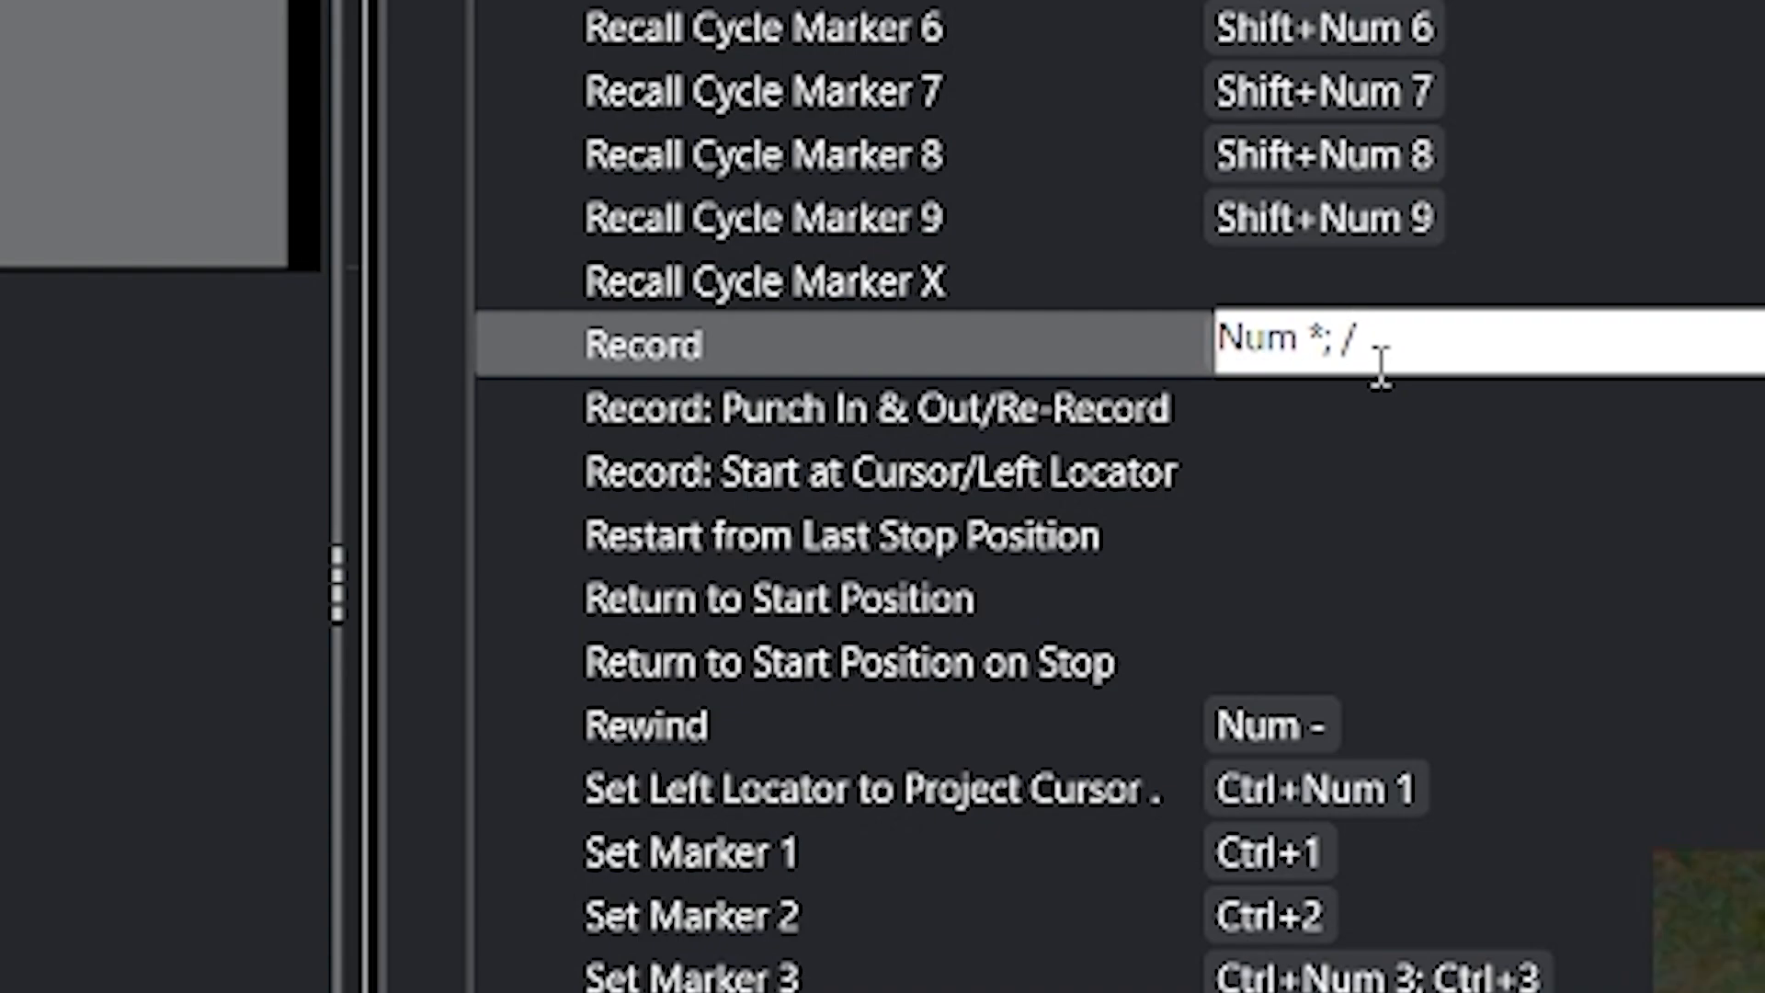
key("t")
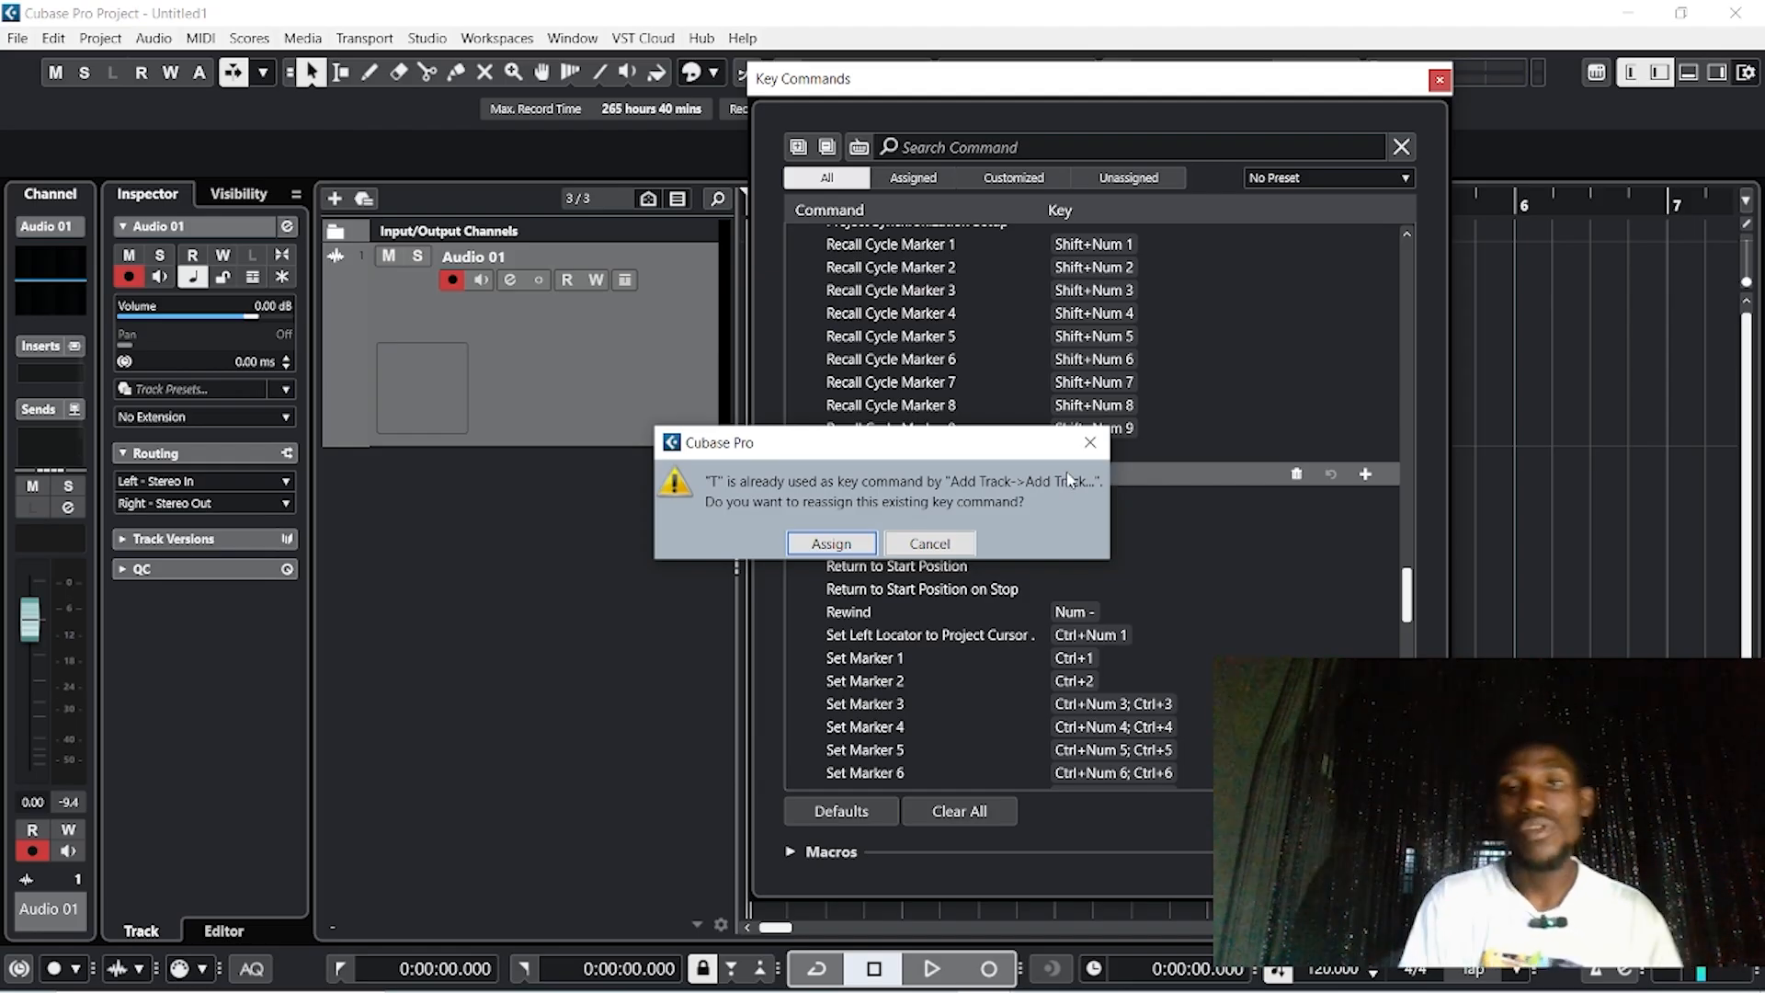
left_click(929, 543)
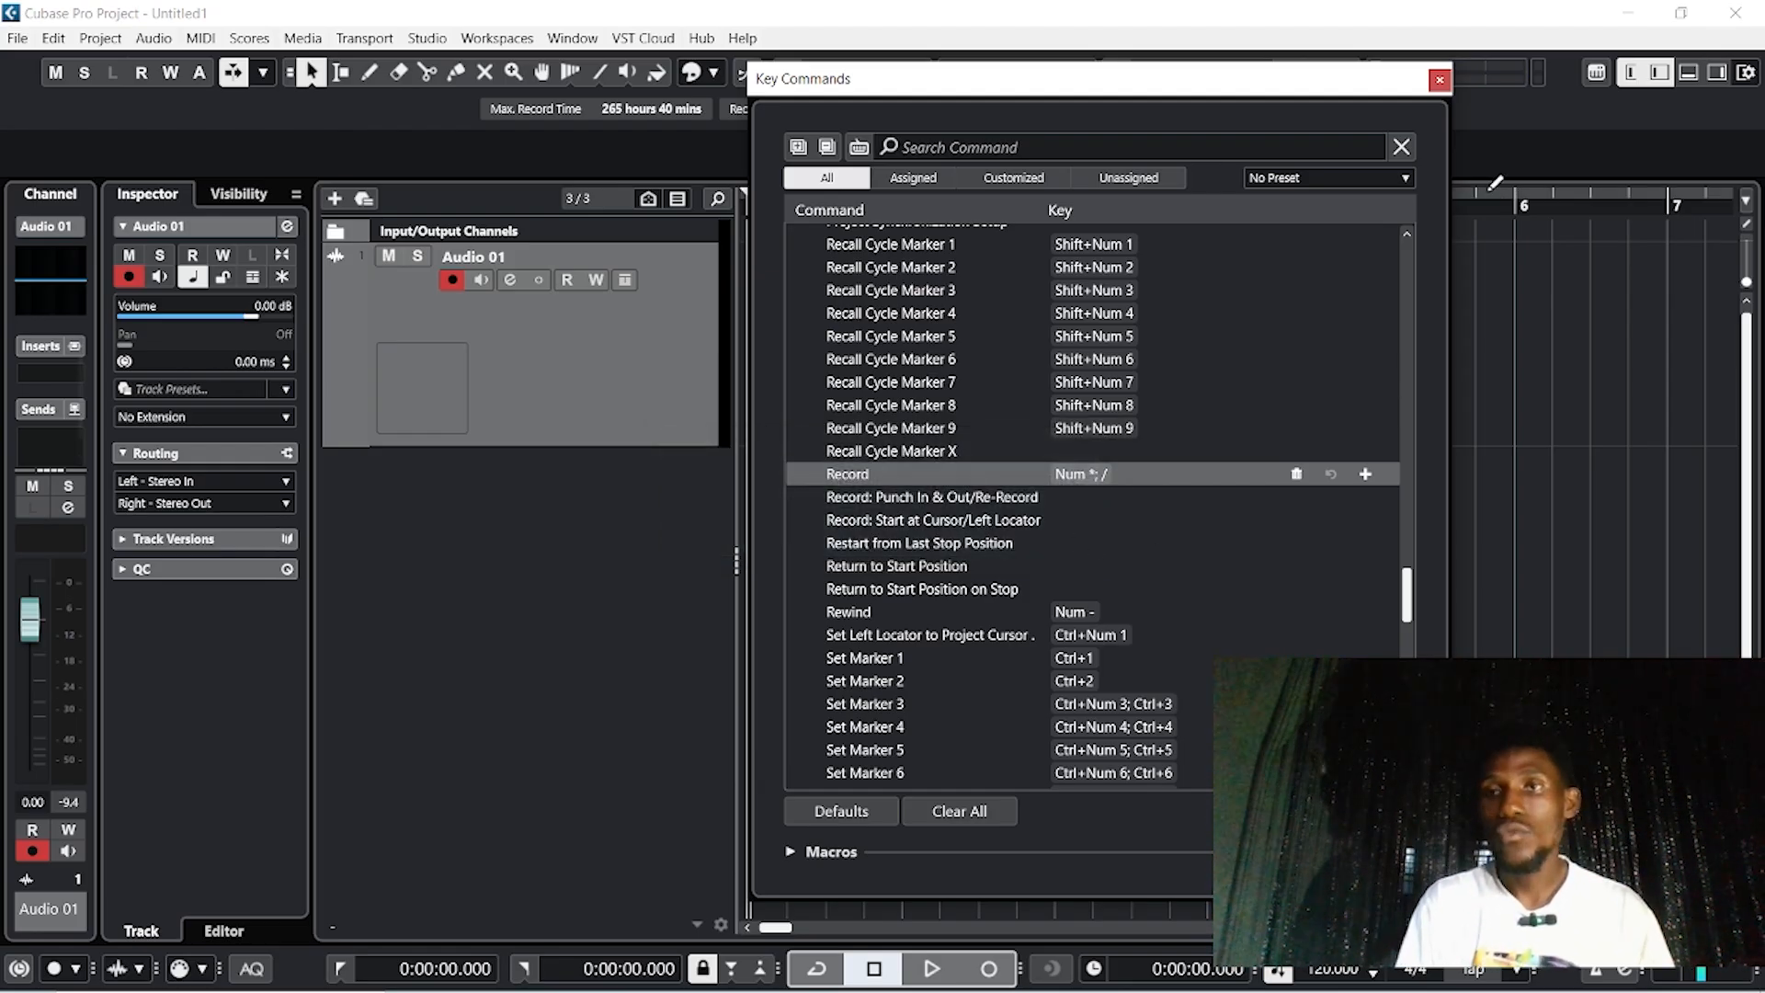
Close the Key Commands dialog and return to the project window
left_click(1438, 81)
right_click(635, 543)
left_click(579, 556)
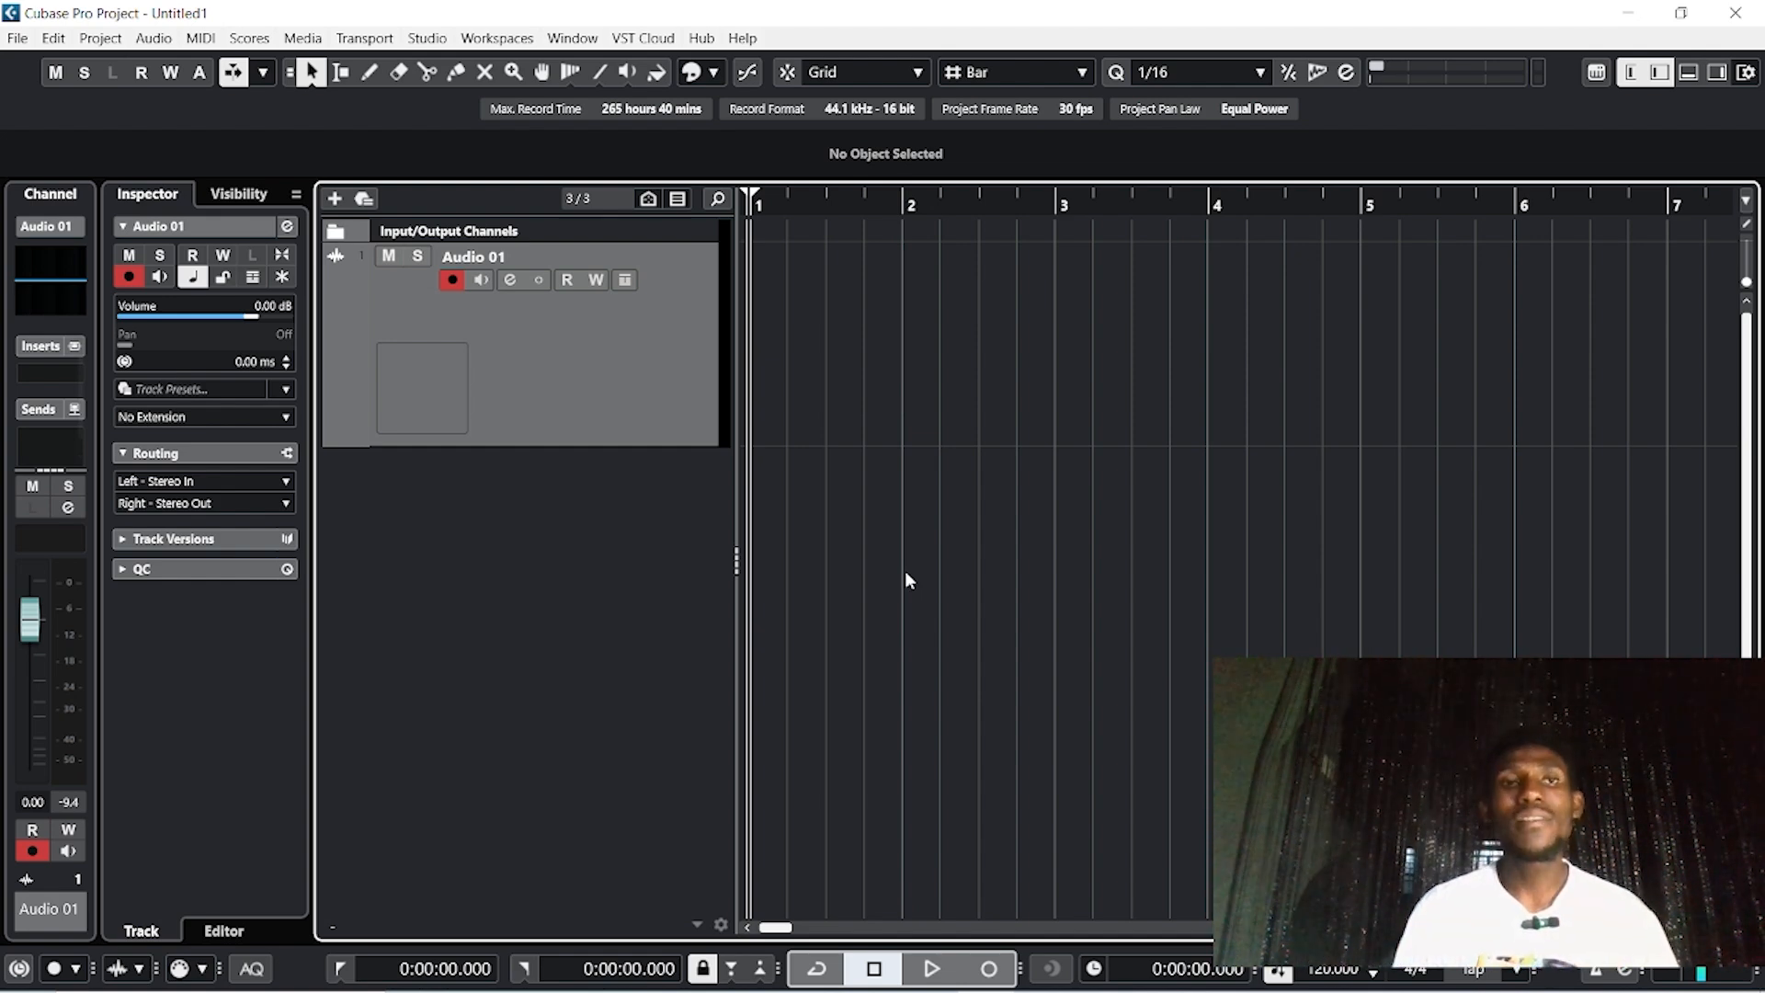
Open the VST Plug-in Manager and select the C:\Program Files\Steinberg\Vstplugins entry in the VST 2 plug-in paths
mouse_move(533, 989)
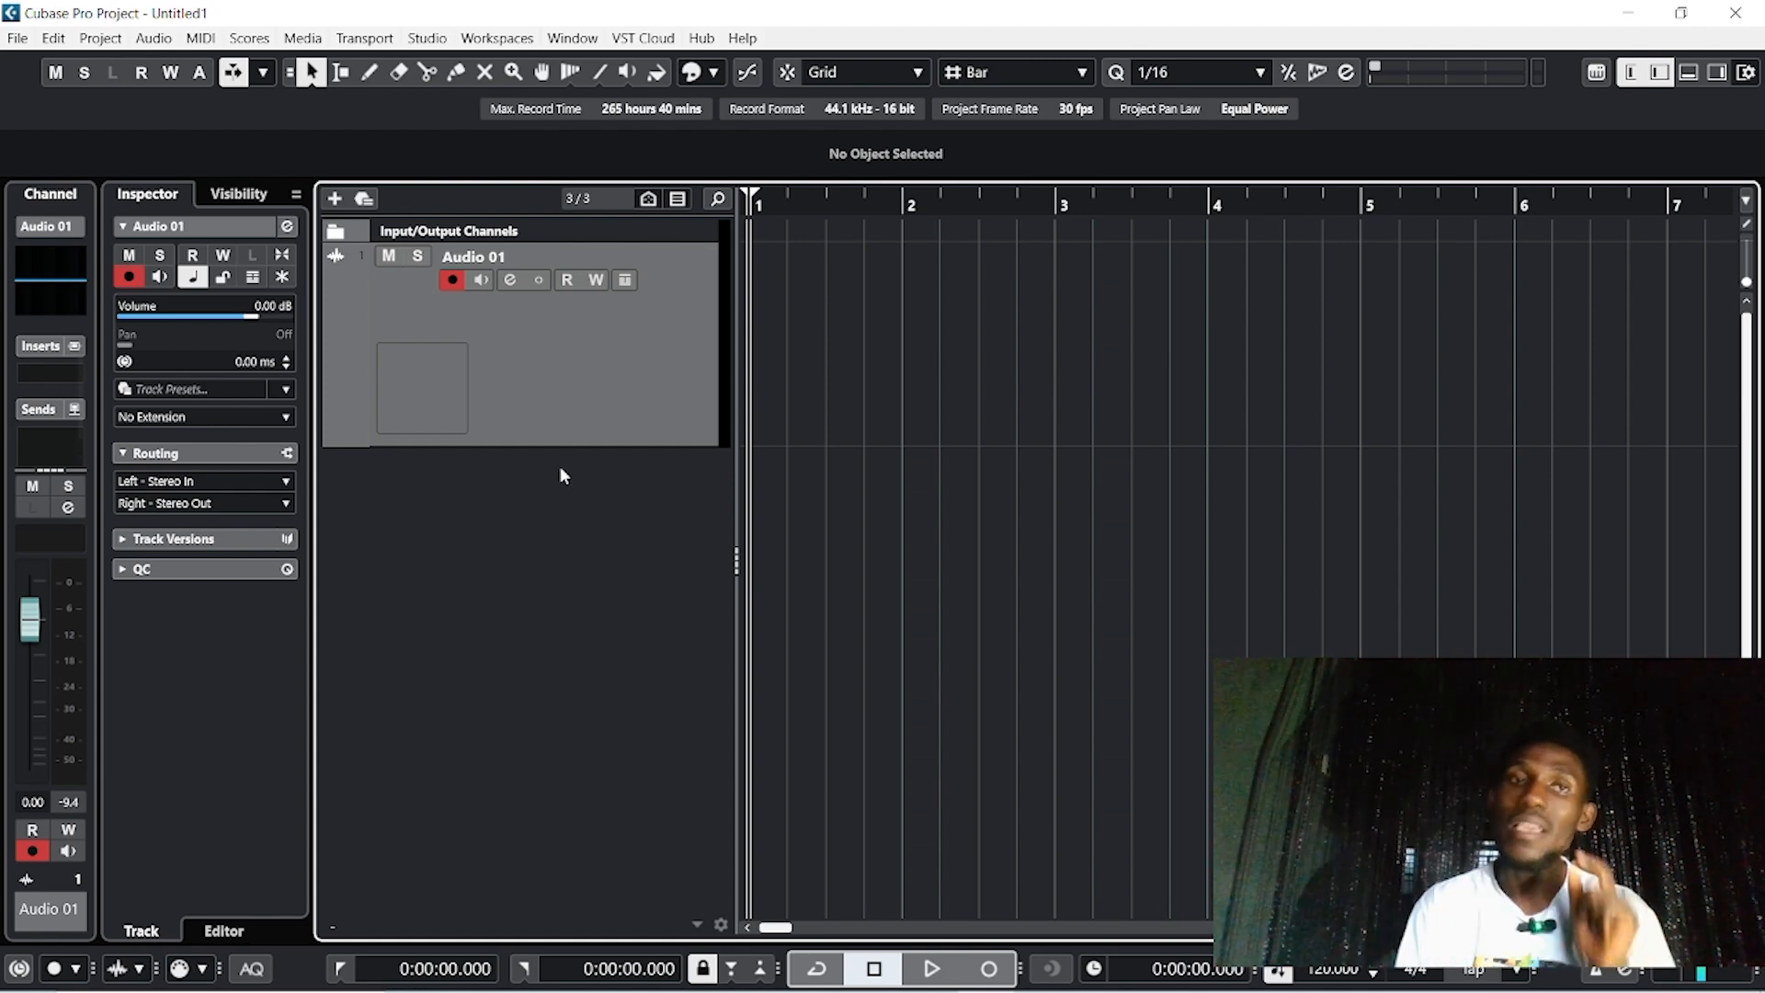
left_click(428, 38)
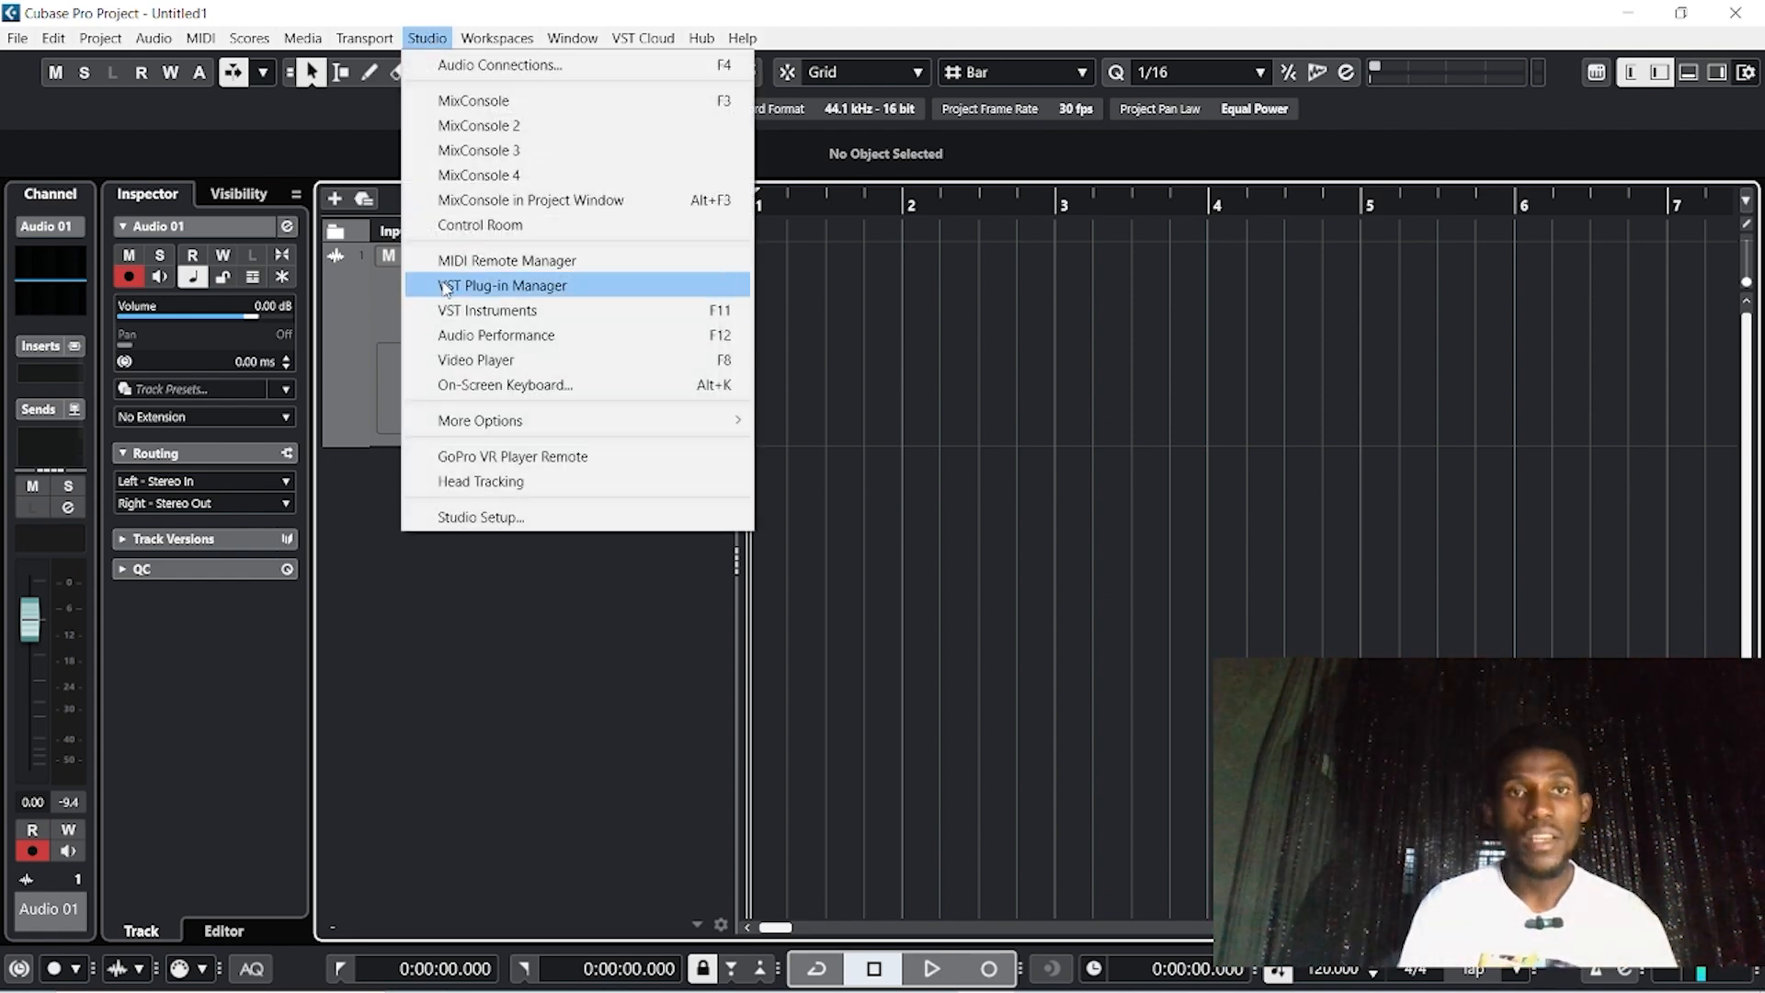
left_click(567, 287)
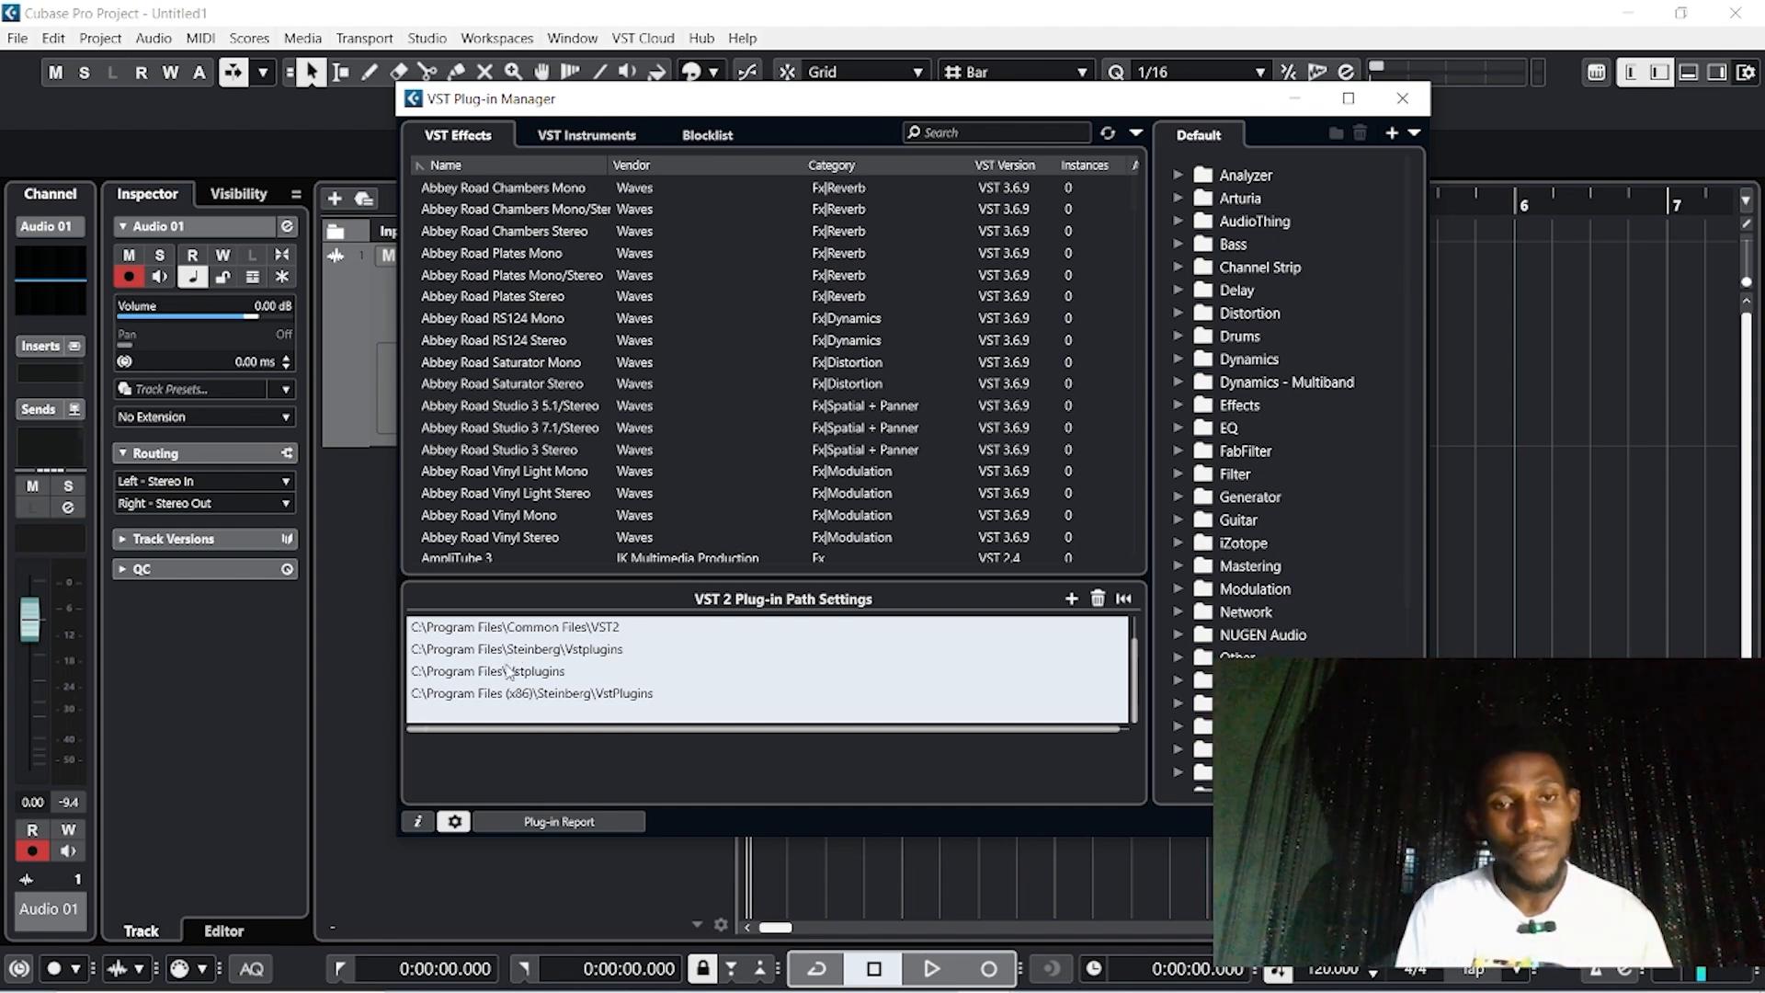
left_click(531, 651)
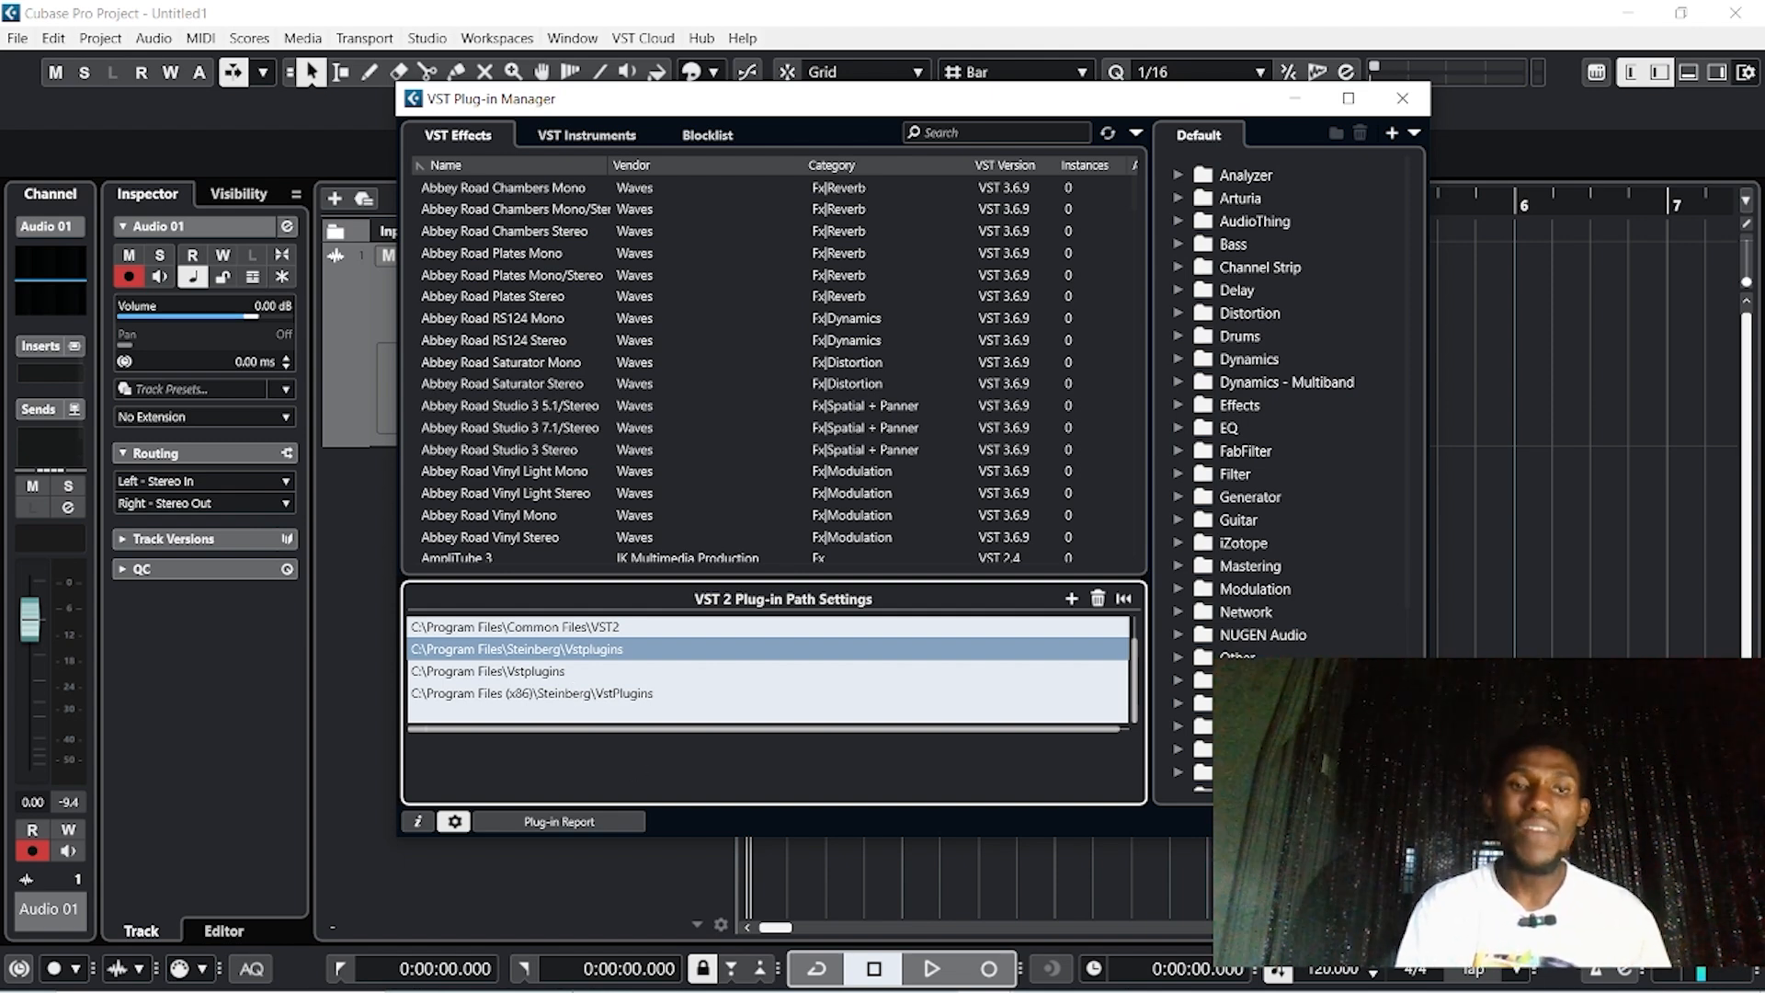
Switch to File Explorer, launch the AGML_2_3_1 complete installer and reposition its setup window
mouse_move(621, 985)
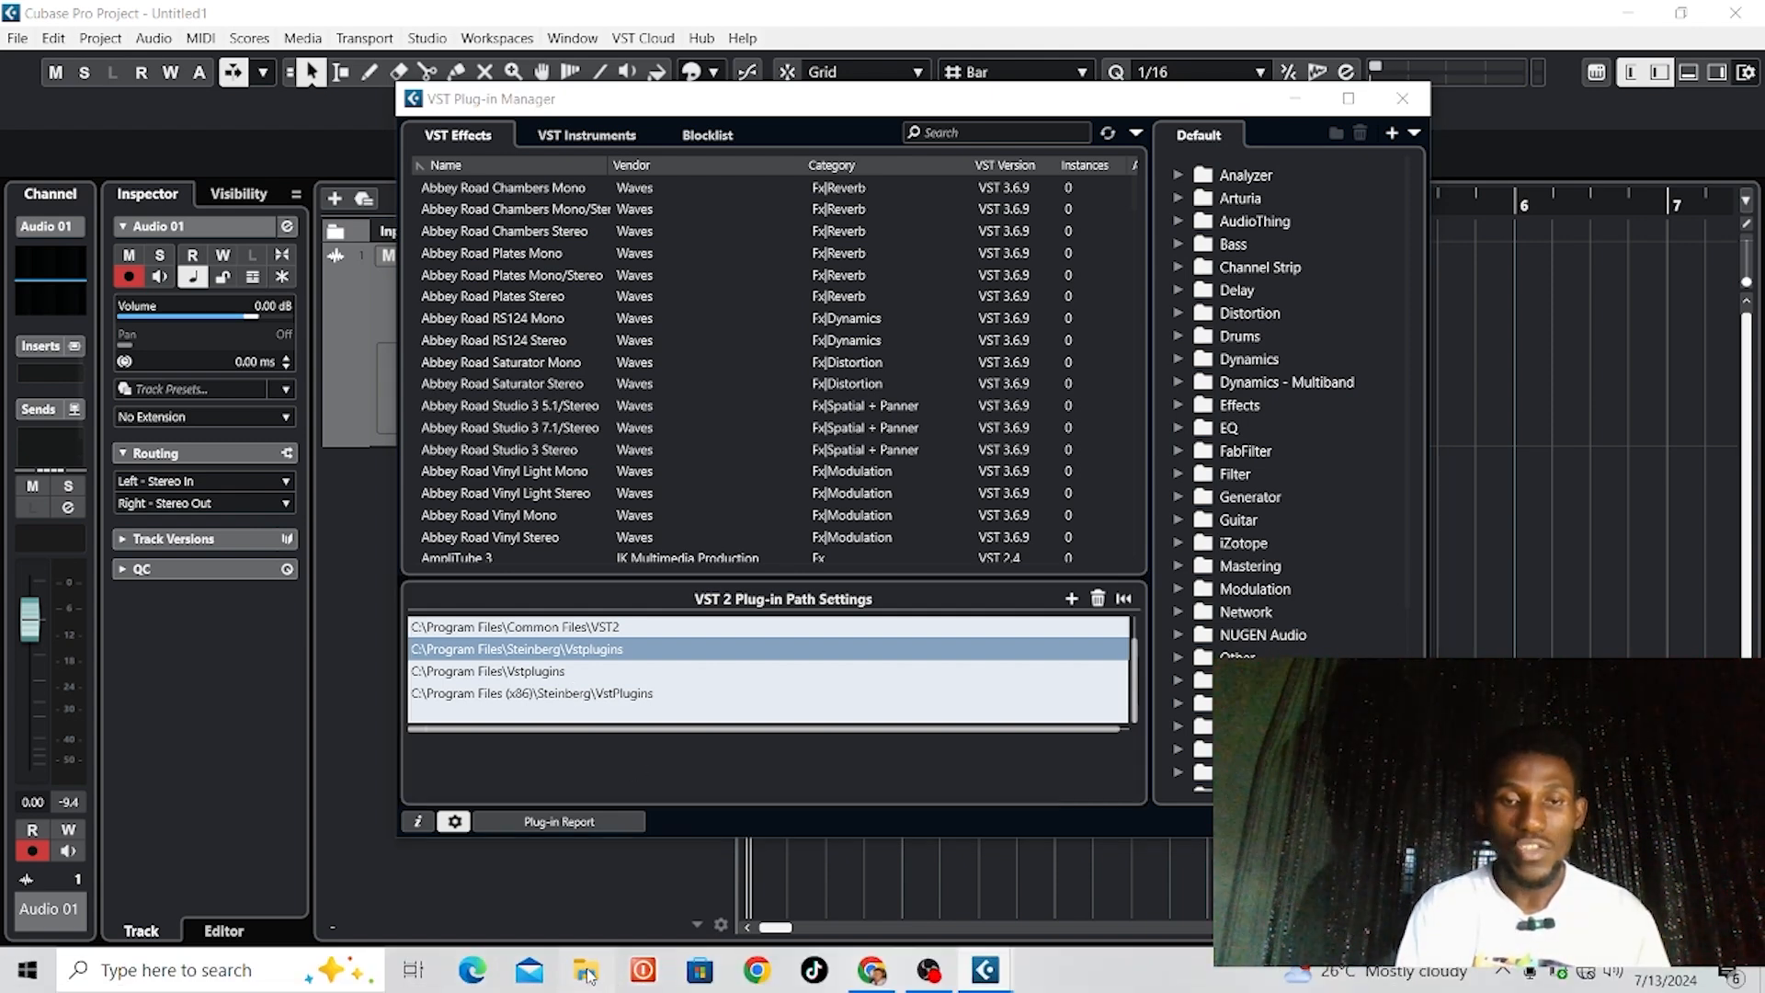
left_click(586, 972)
double_click(1237, 386)
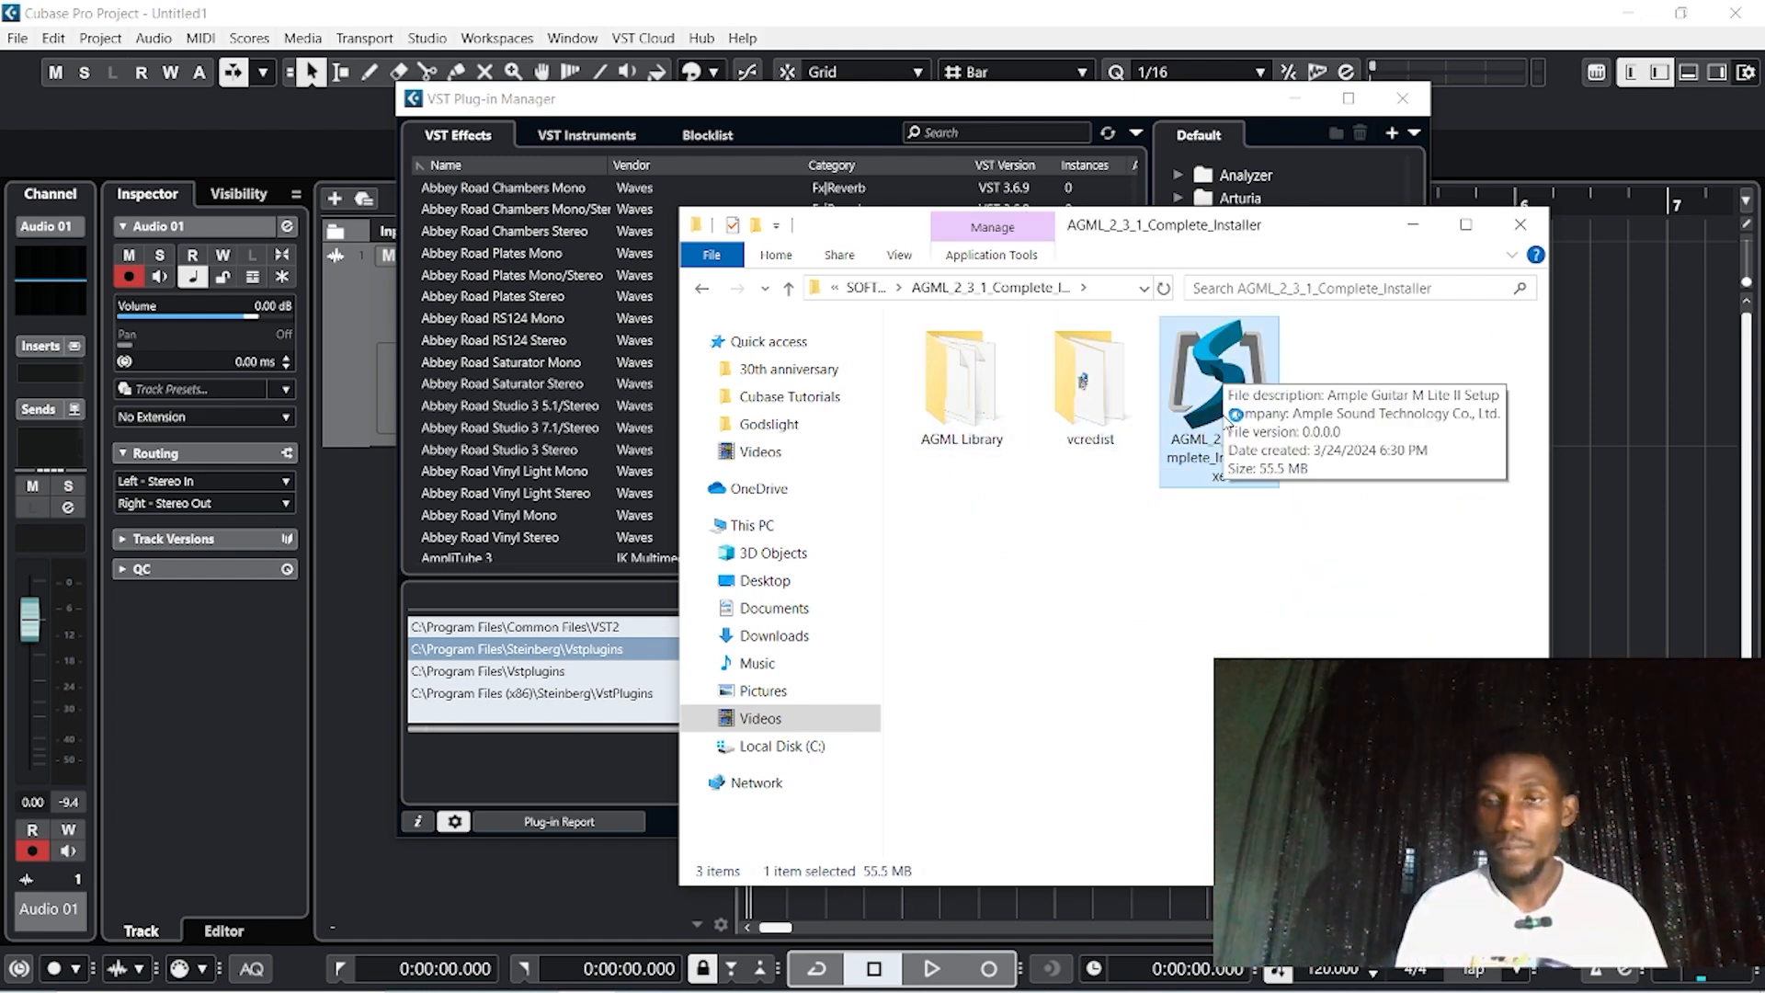
double_click(1218, 377)
left_click_drag(862, 293, 824, 288)
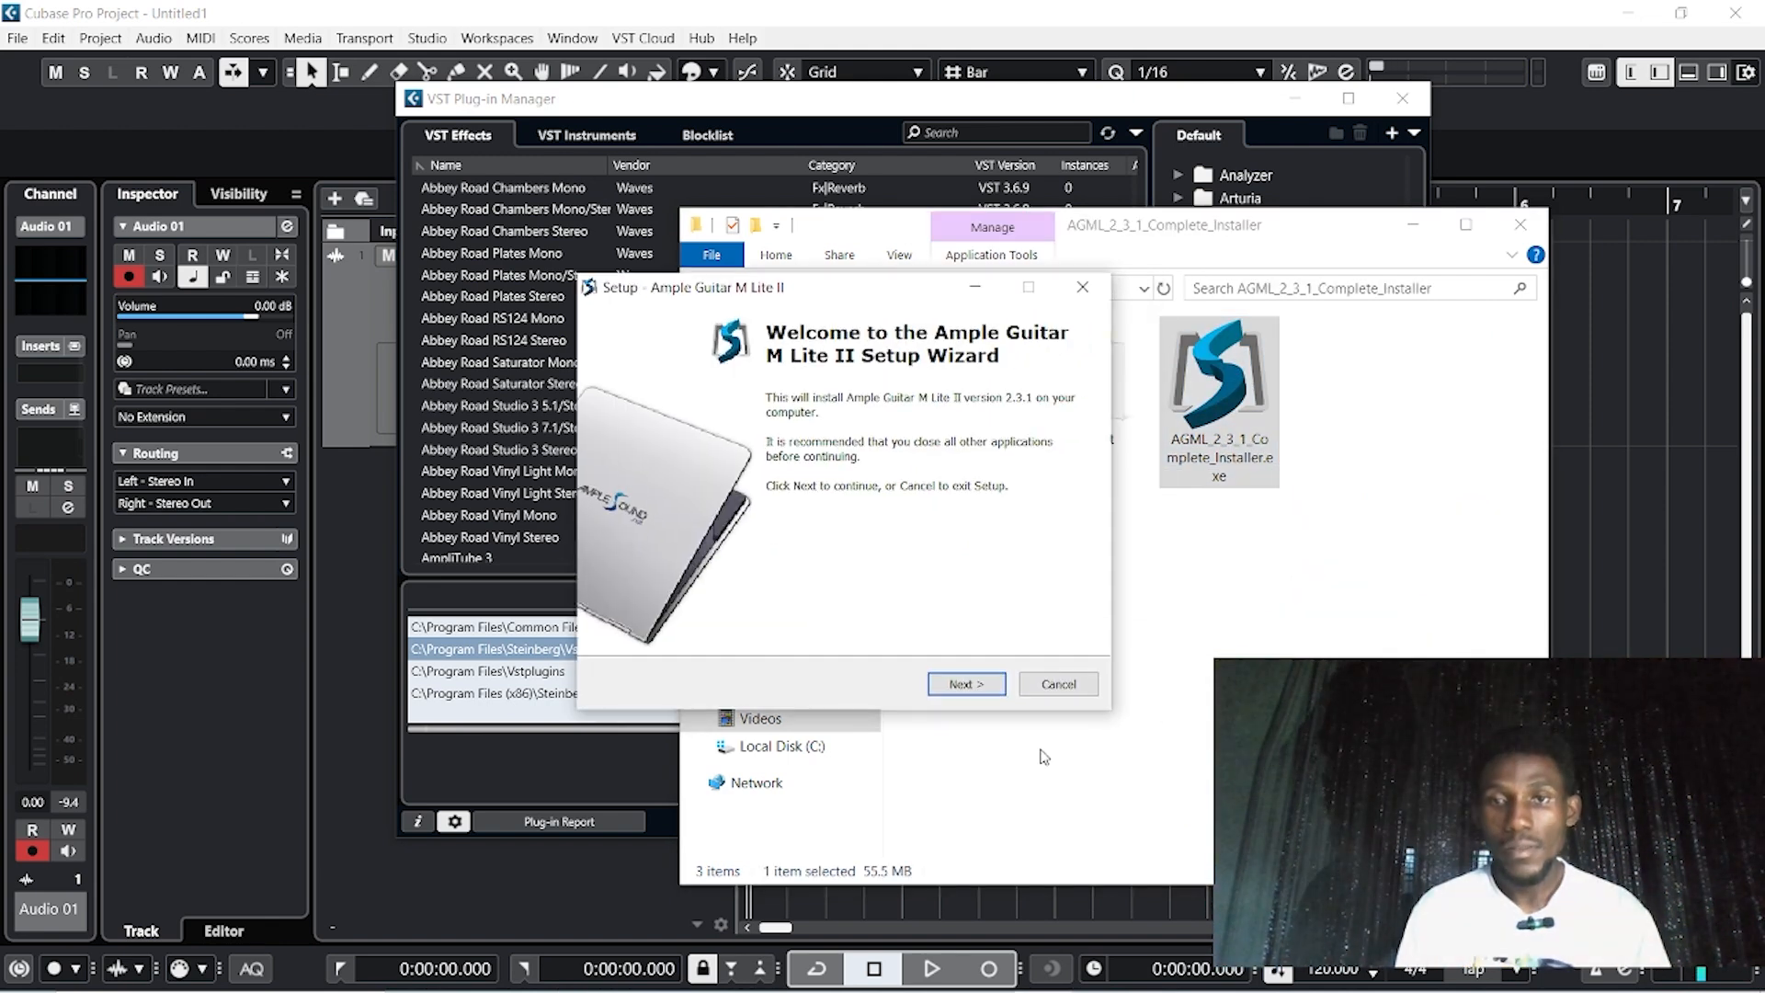
Accept the licence agreement in the Ample Guitar M Lite II setup and keep C:\Program Files\Ample Sound as the destination folder
left_click(958, 686)
left_click(733, 616)
left_click(964, 684)
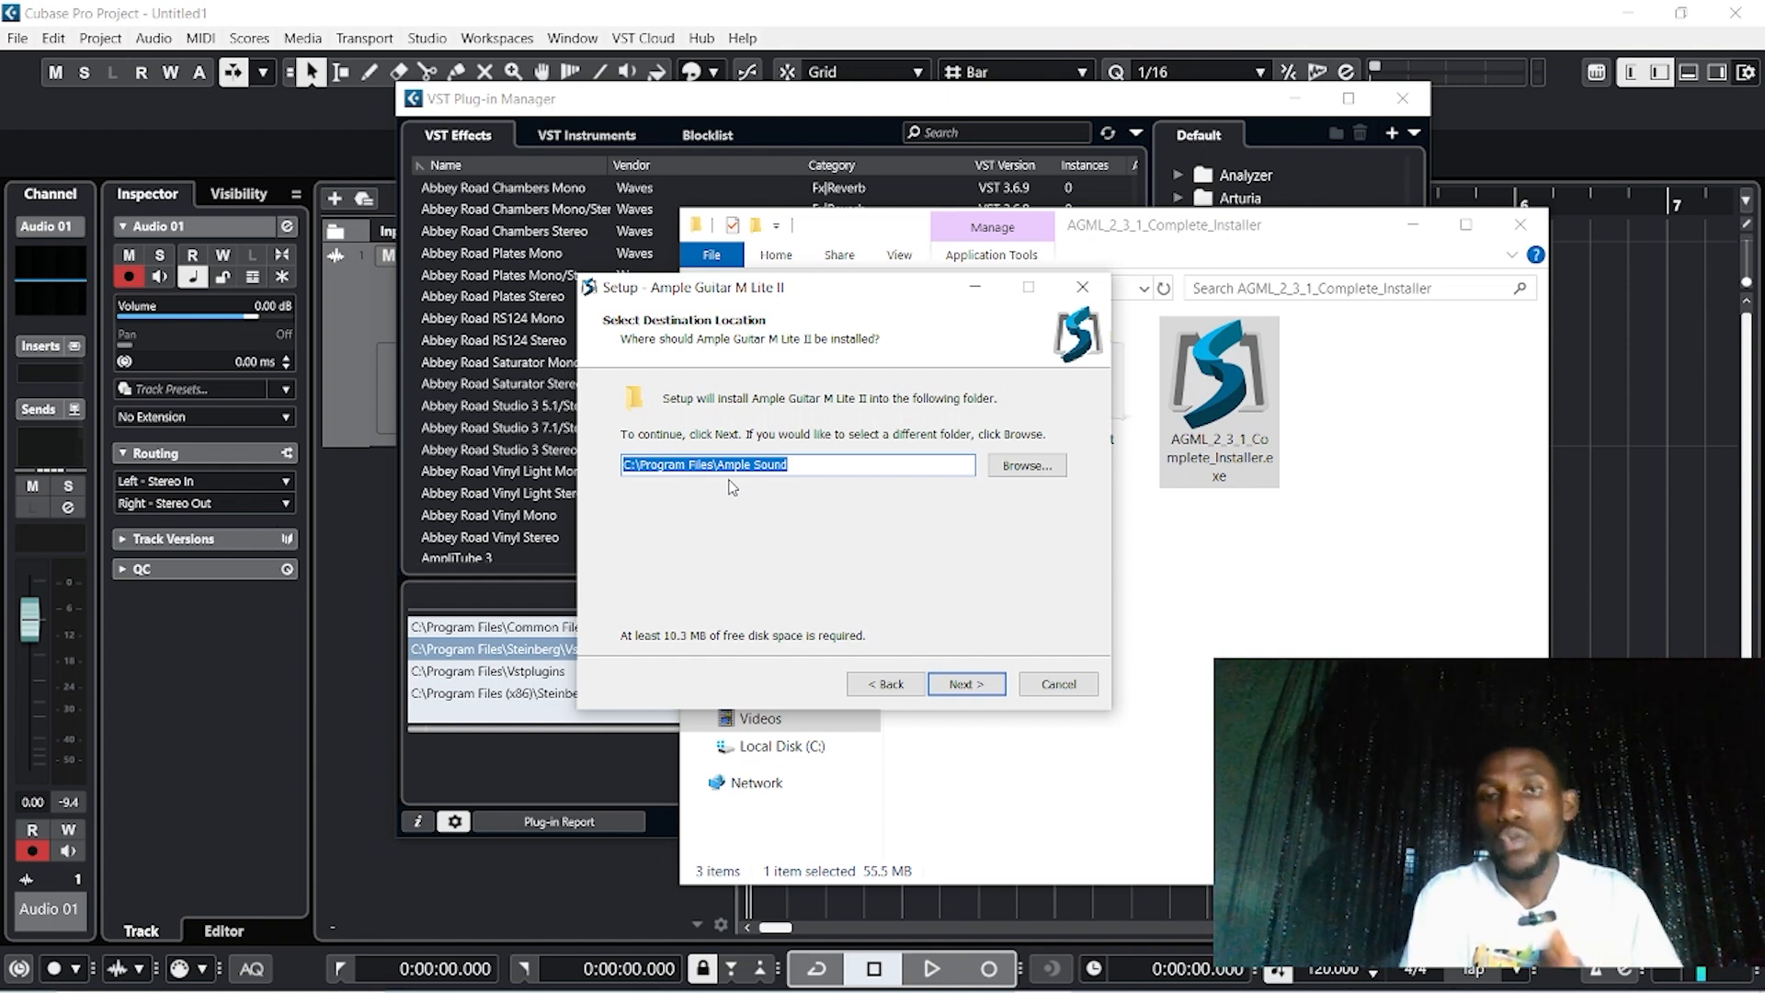
left_click(944, 682)
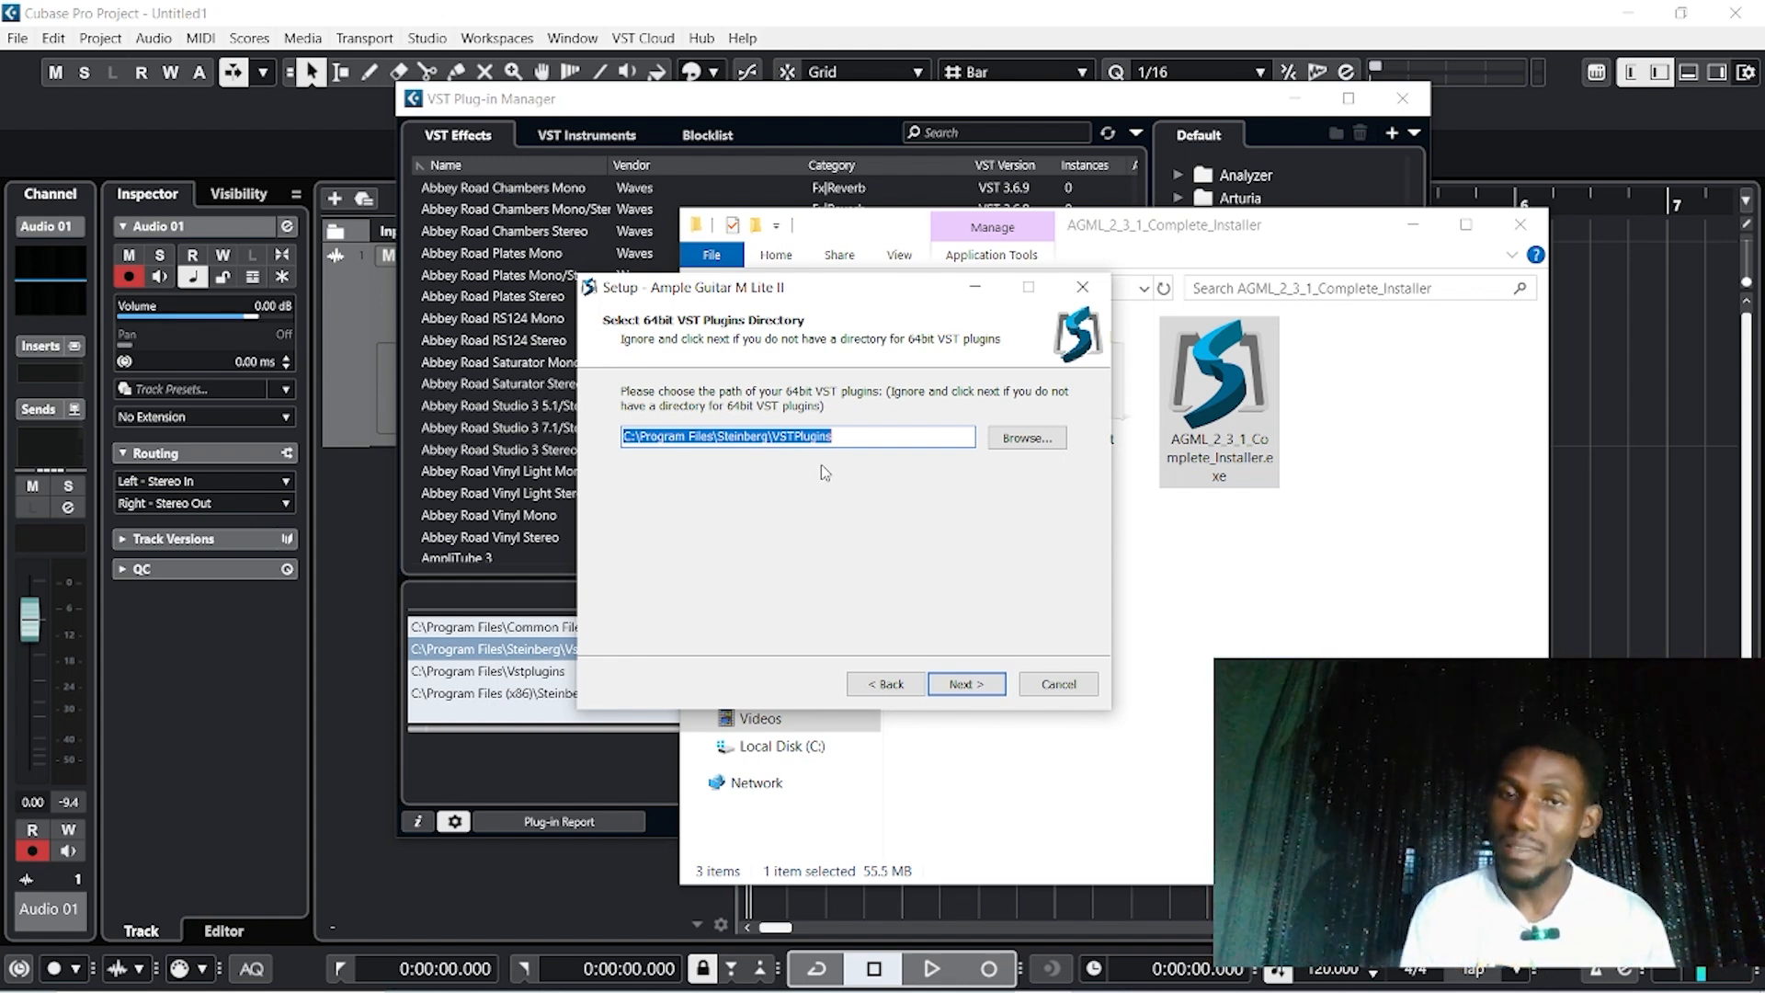
Browse for the 64-bit VST plugins directory and choose C:\Program Files\Steinberg\VSTPlugins
left_click(1027, 439)
scroll(898, 590, "up", 10)
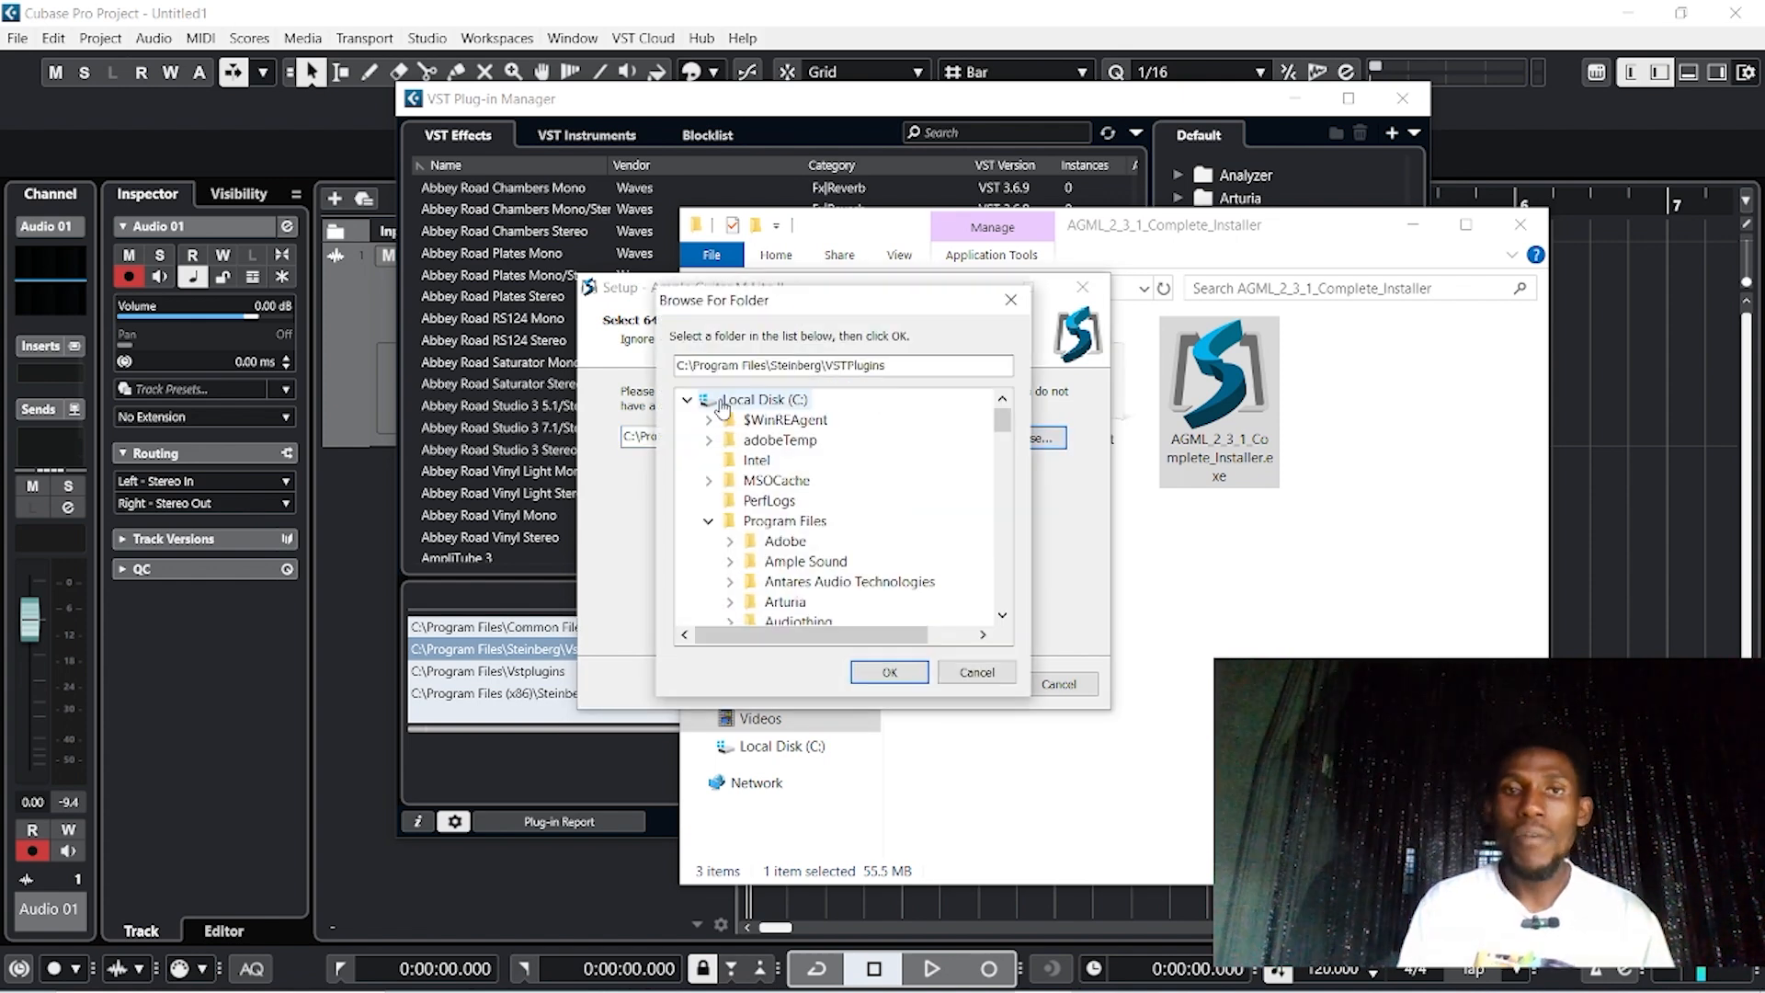
left_click(756, 402)
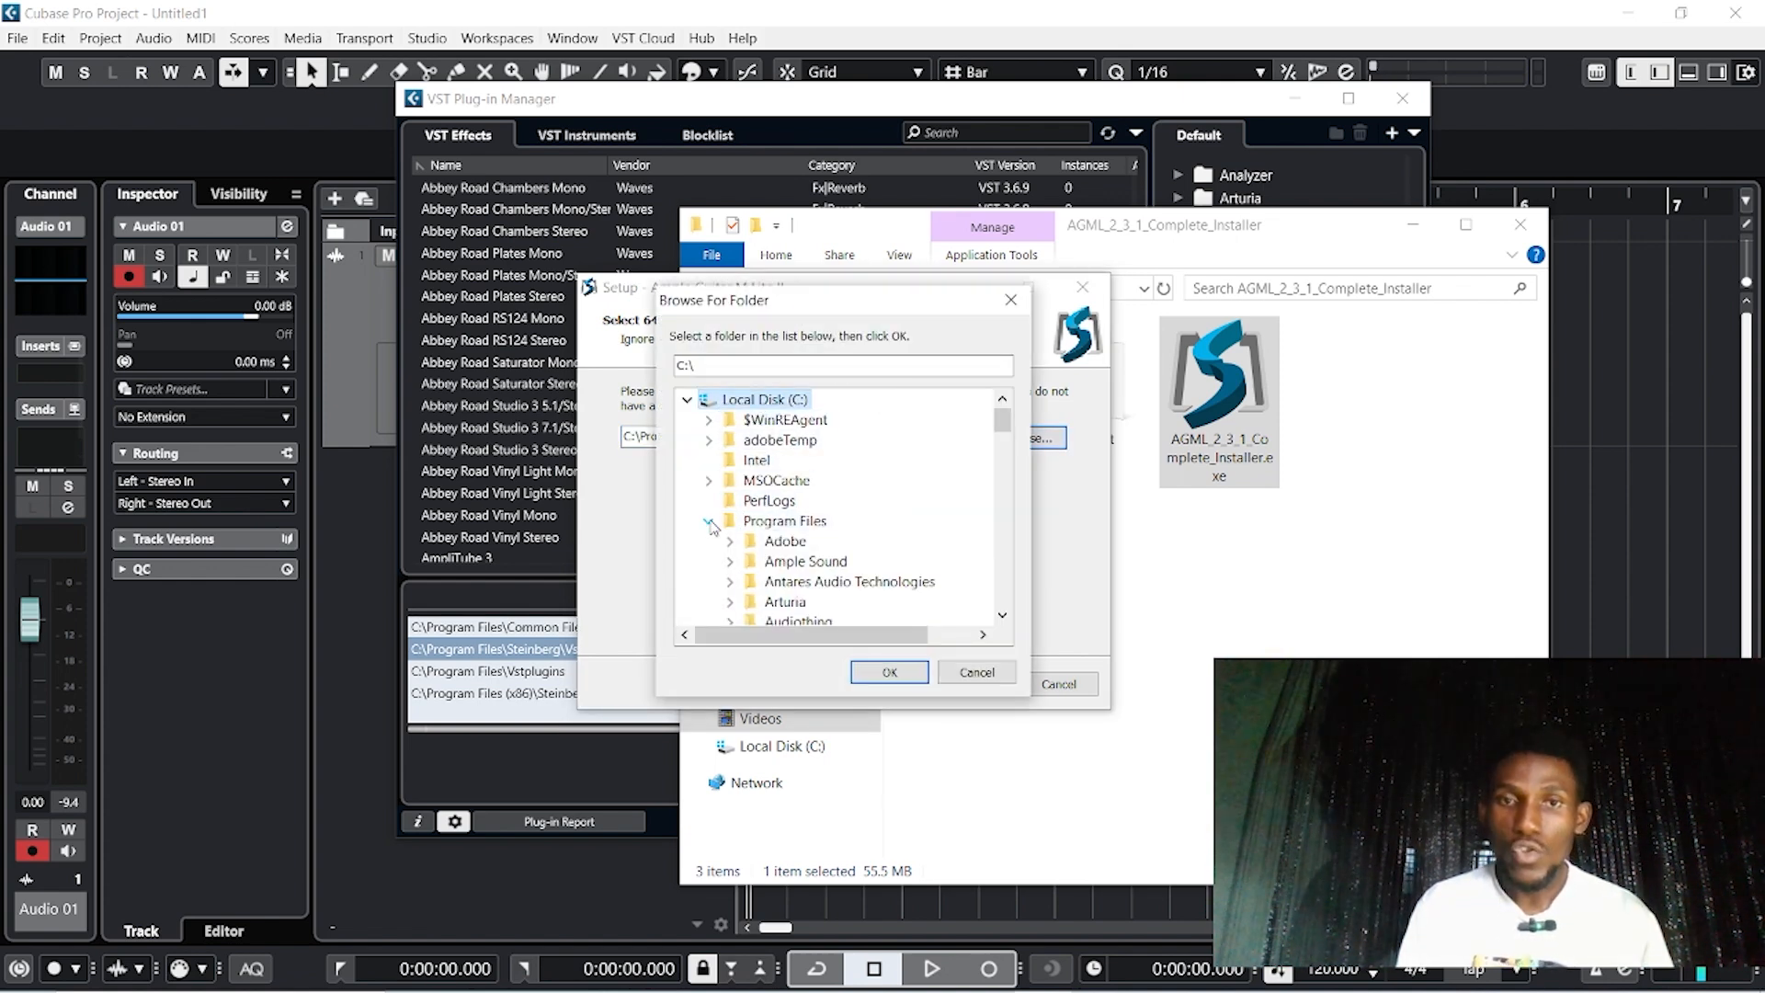
left_click(796, 522)
scroll(813, 532, "down", 10)
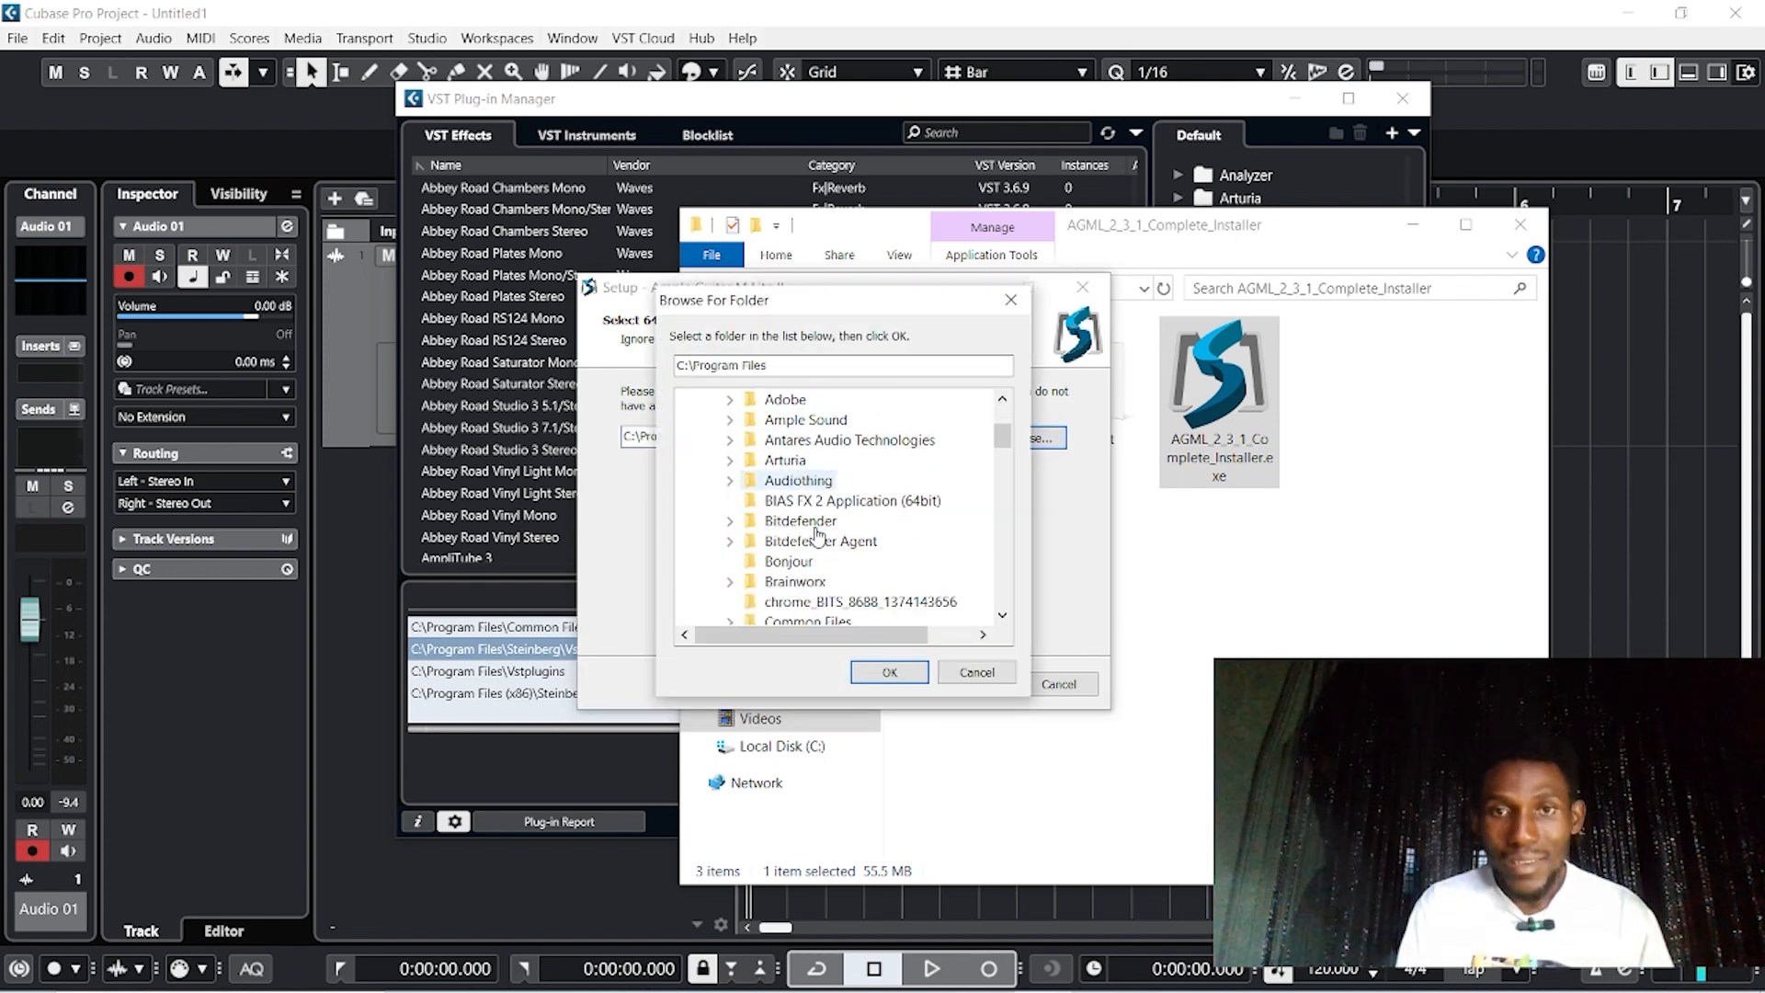
scroll(818, 541, "down", 8)
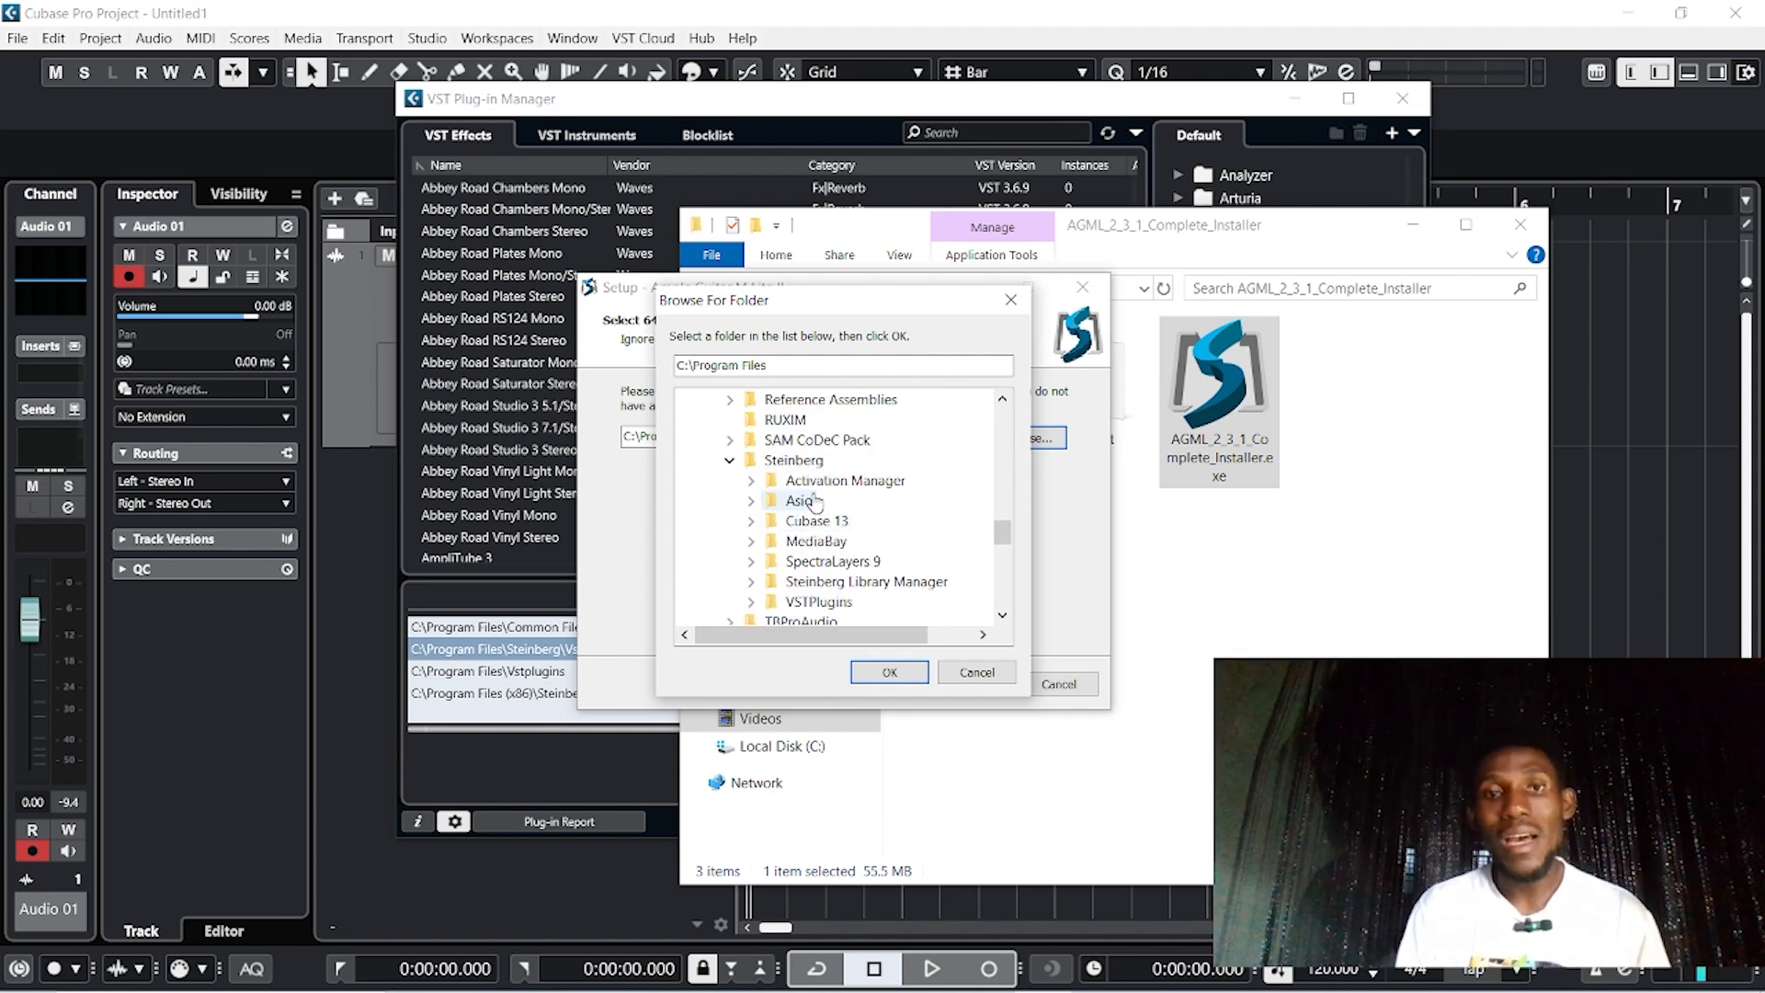
left_click(795, 459)
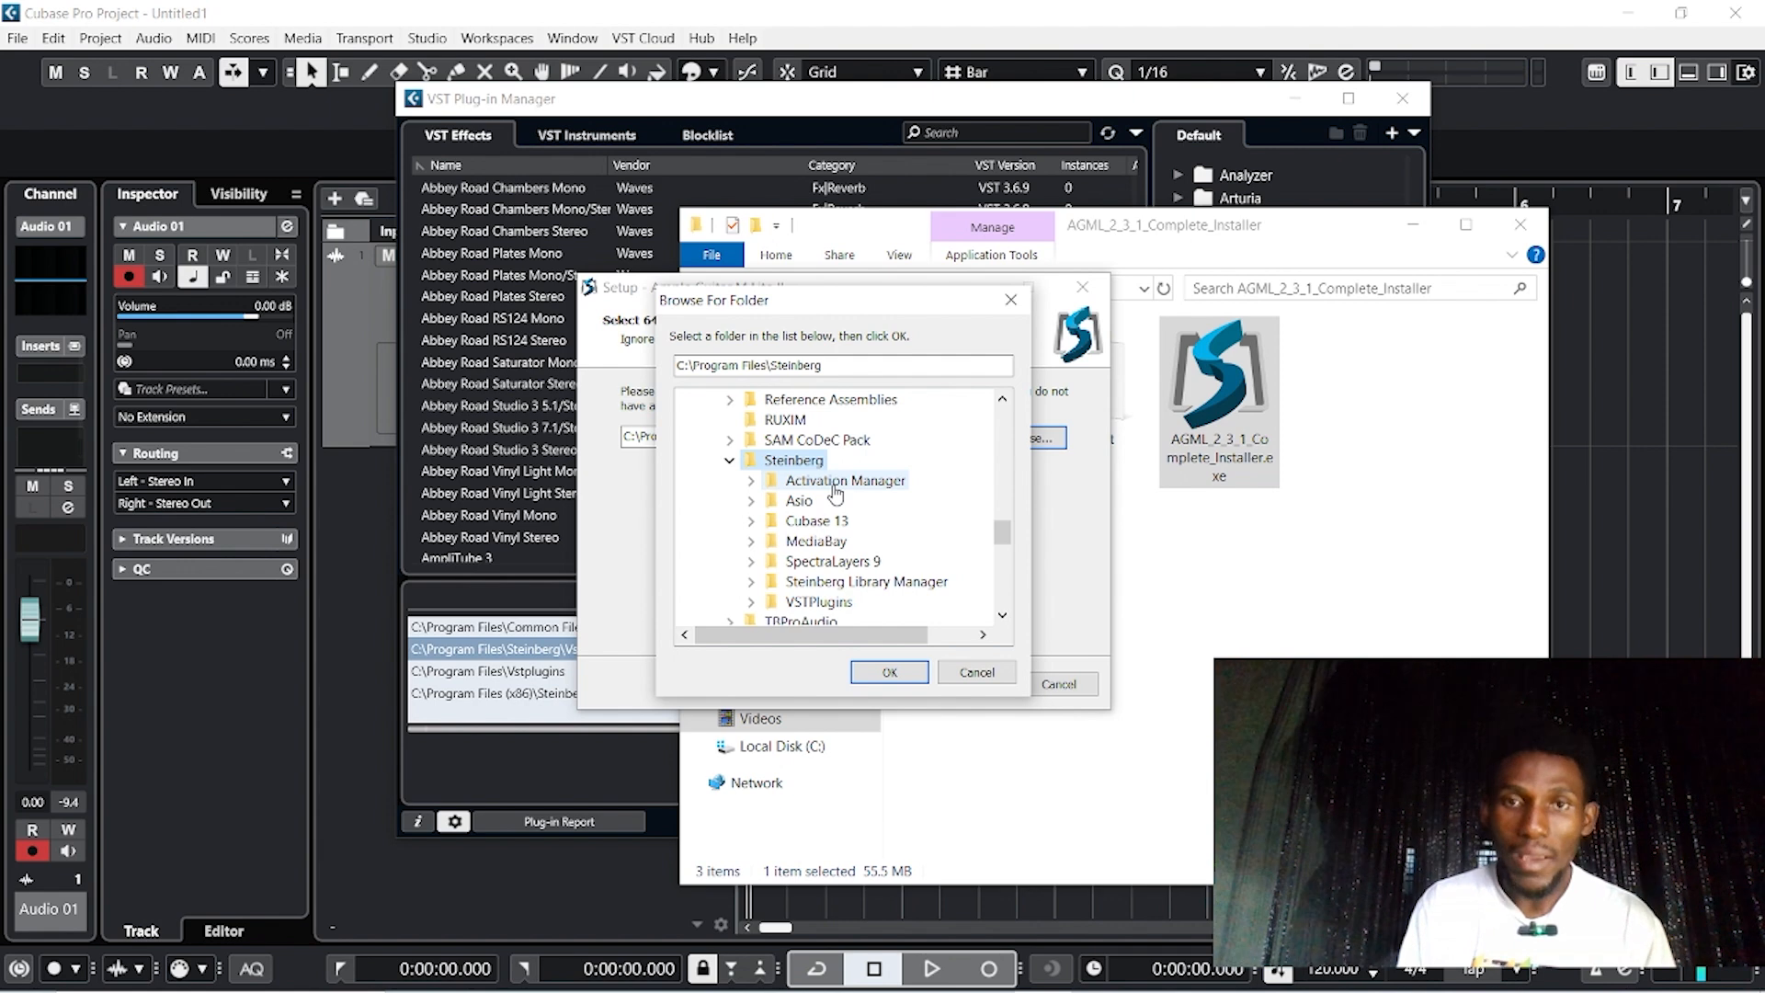
scroll(835, 500, "down", 1)
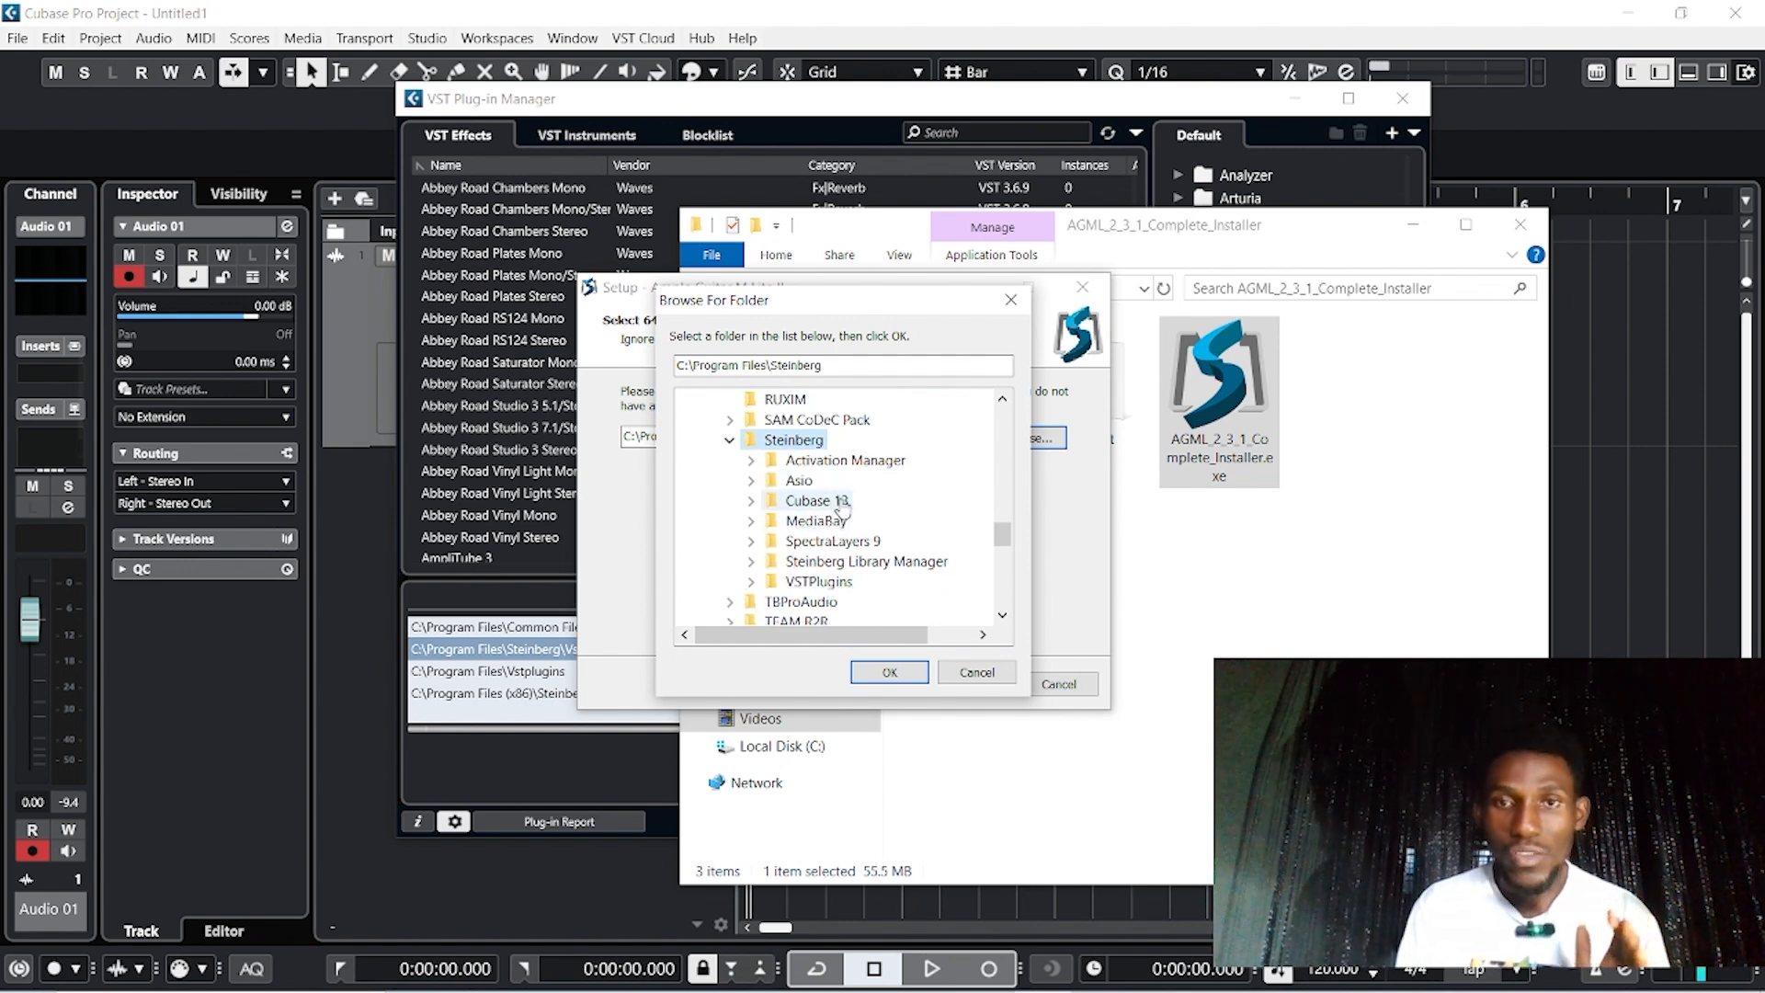
left_click(839, 582)
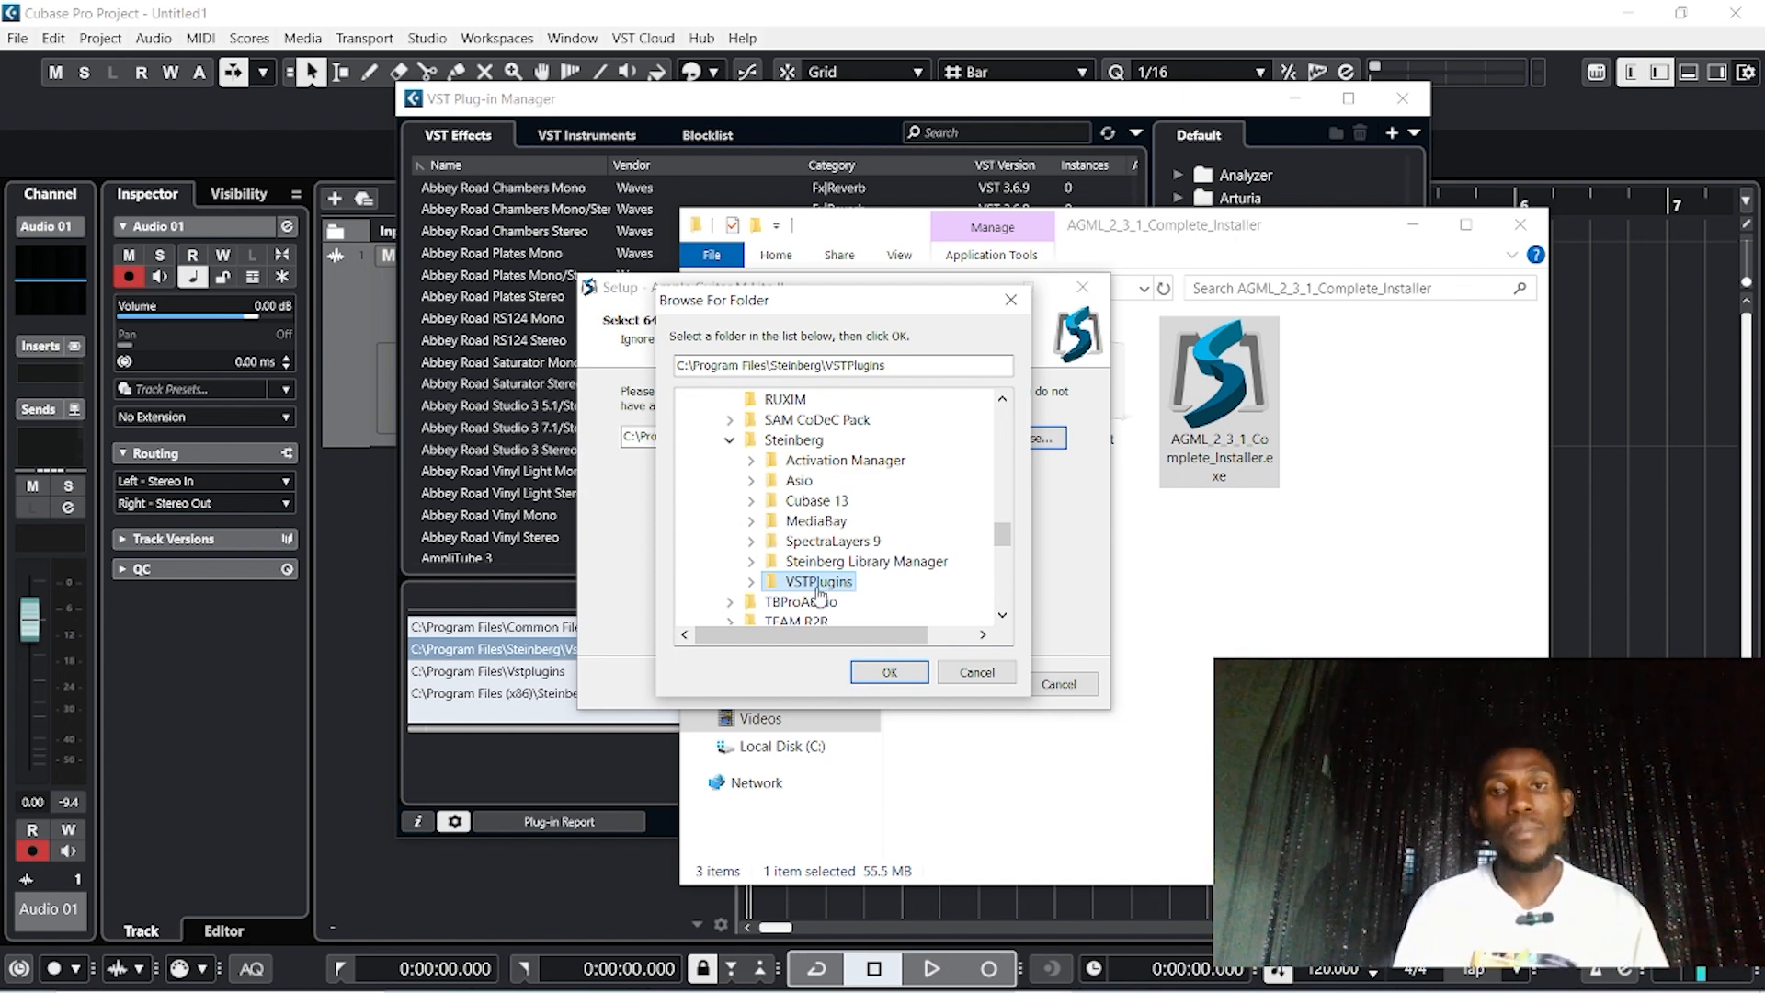
left_click(890, 672)
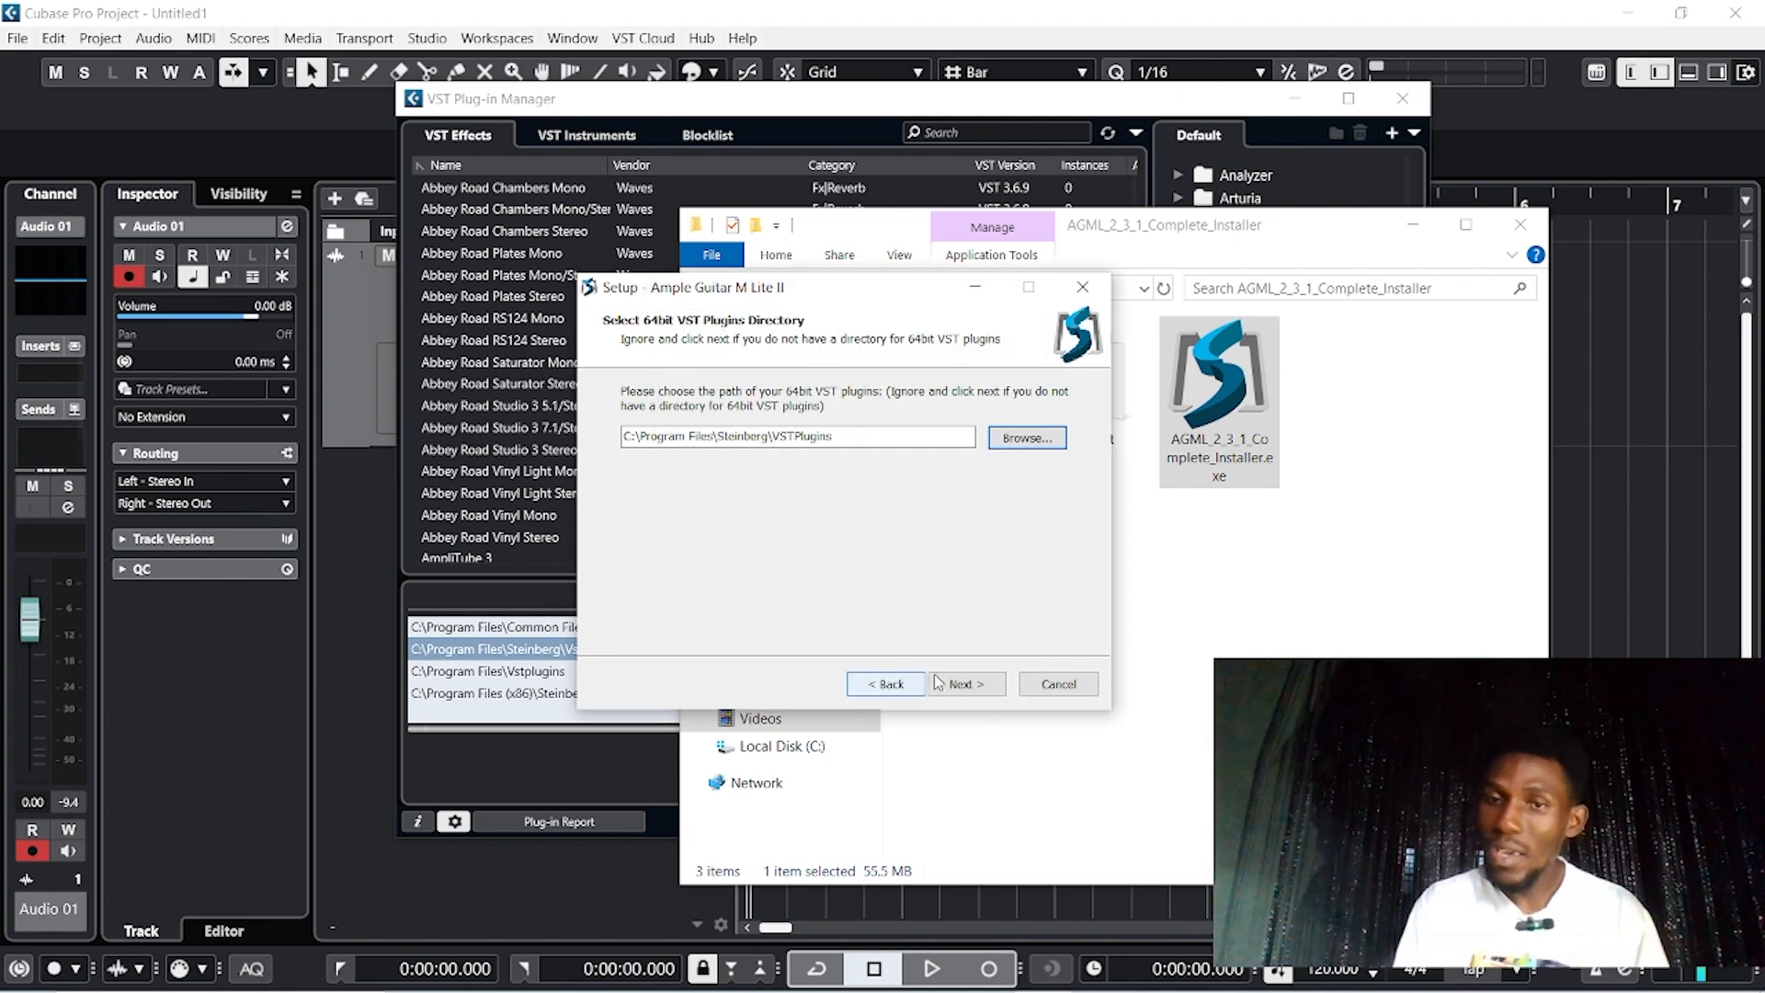
Advance past the component selection with Full installation kept, and exit the setup without installing
left_click(962, 690)
left_click(962, 686)
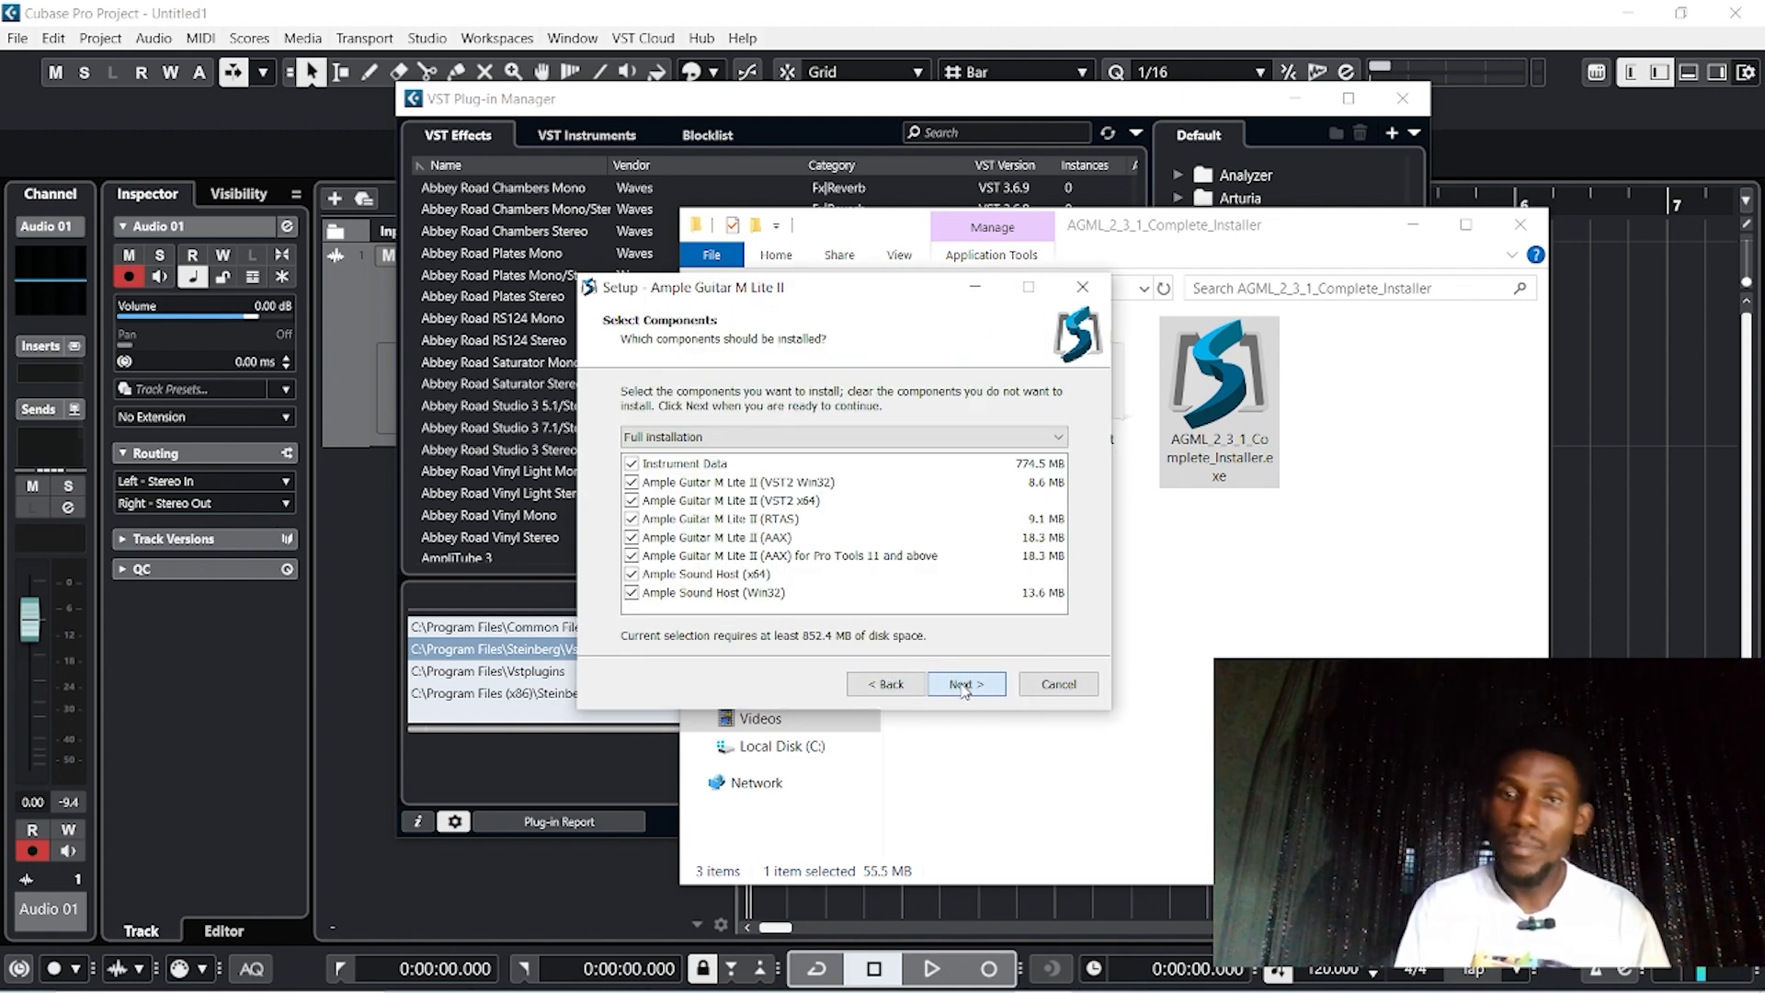
left_click(962, 686)
left_click(1044, 686)
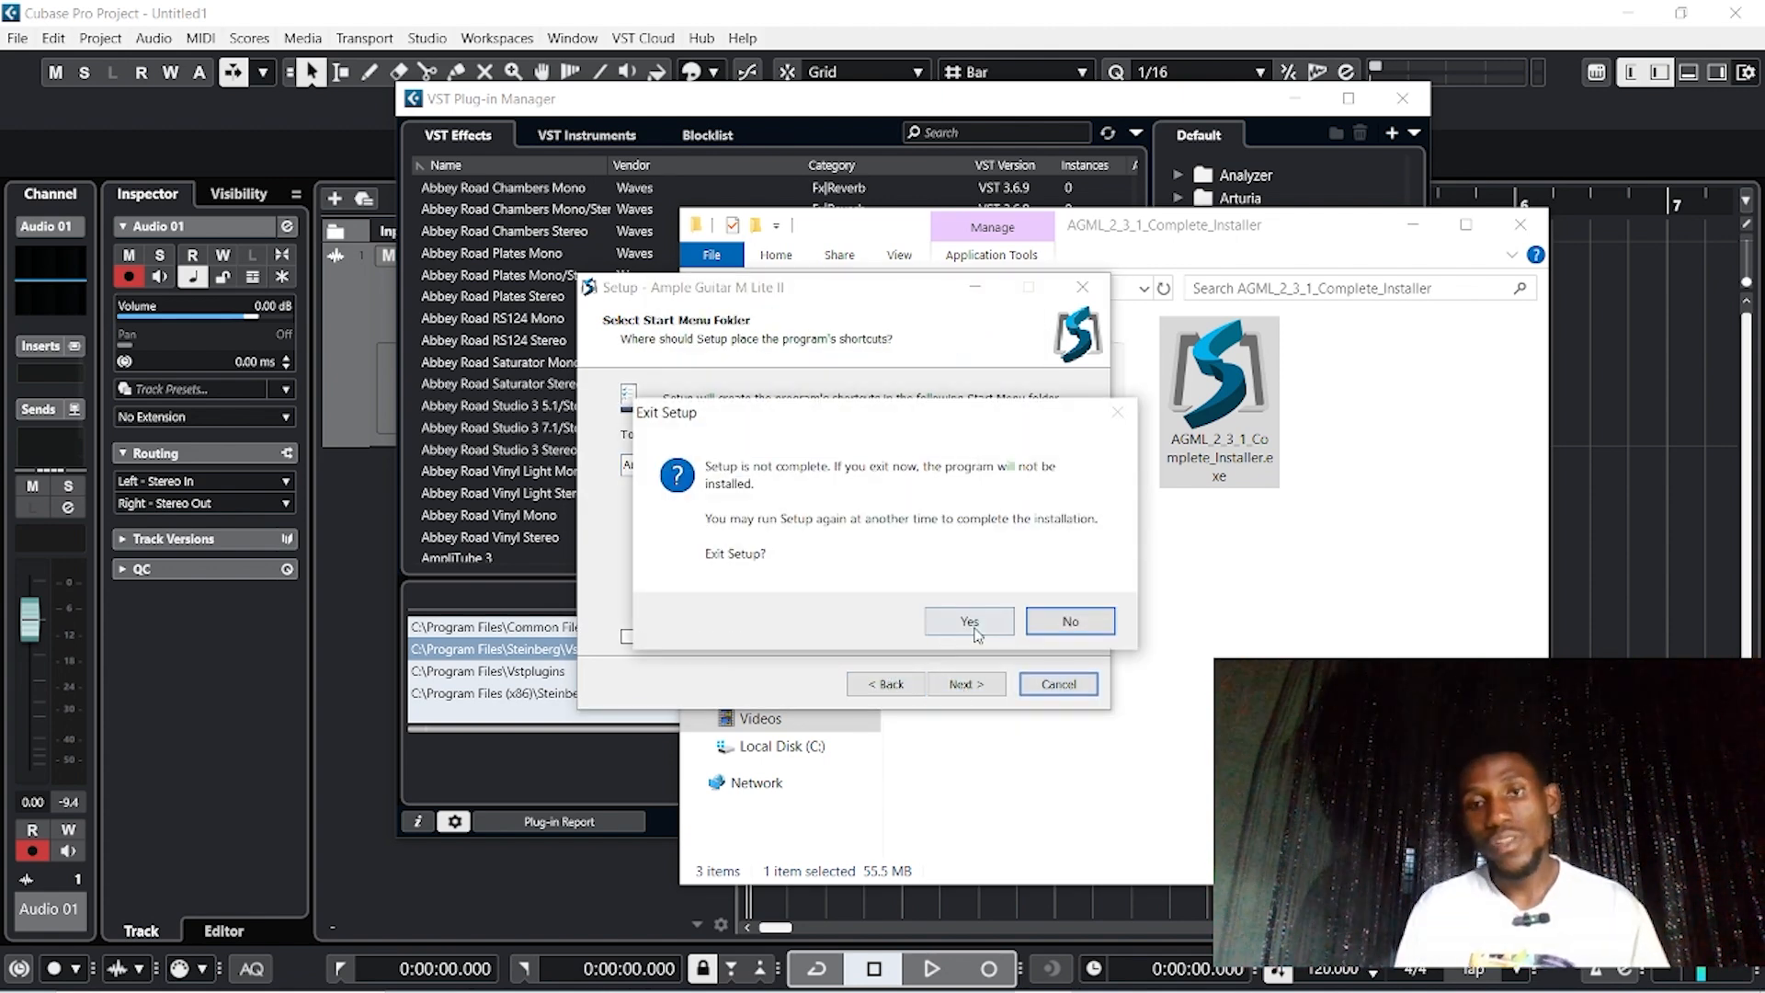
left_click(965, 616)
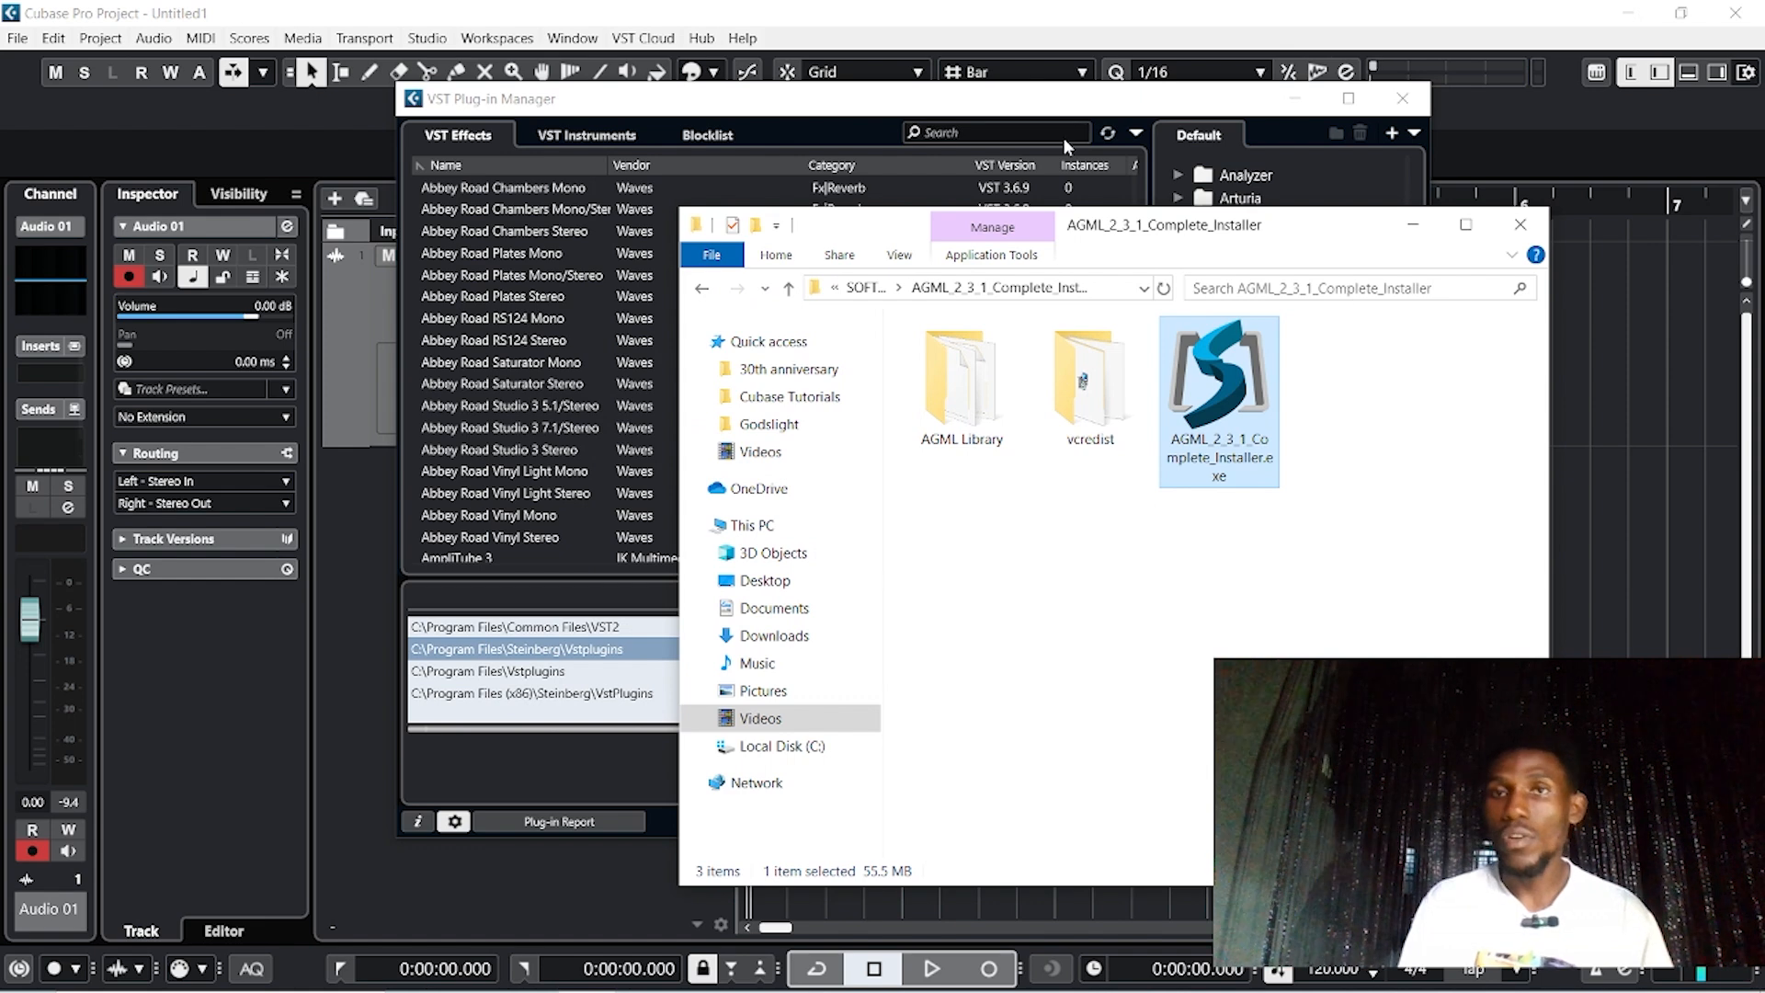
Return to the VST Plug-in Manager and look over the Vstplugins and Program Files (x86) path entries
left_click(965, 109)
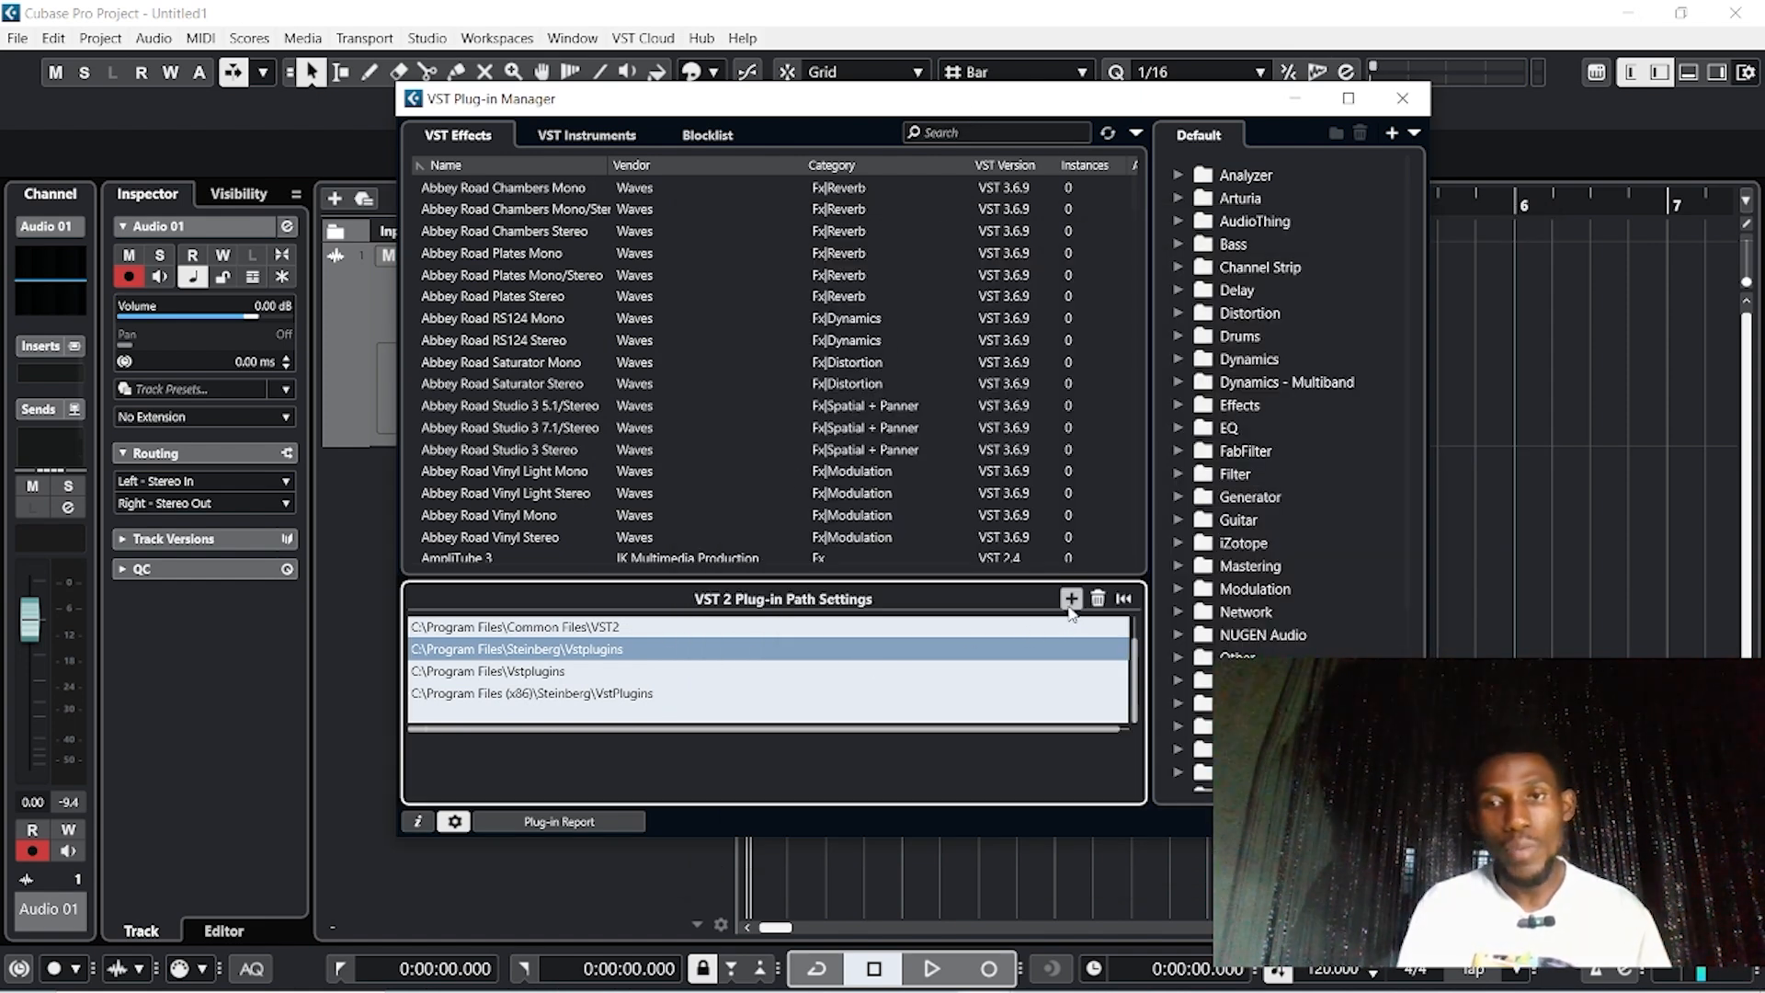
left_click(582, 673)
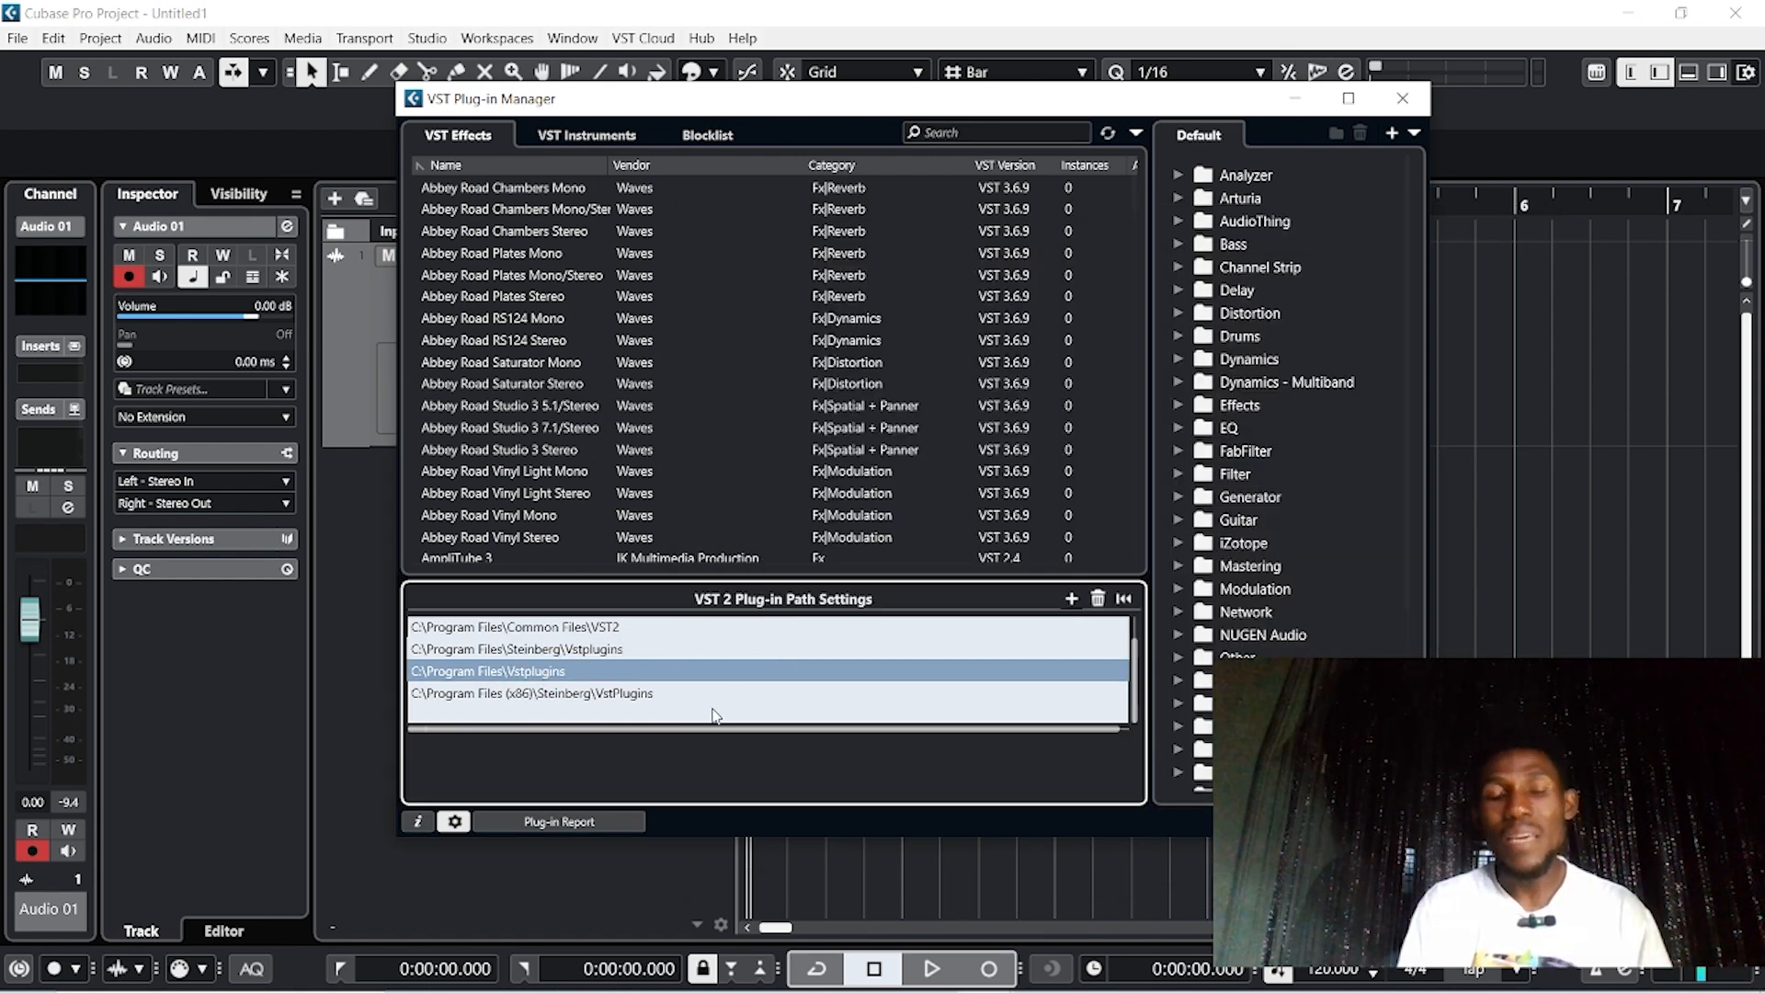
left_click(532, 695)
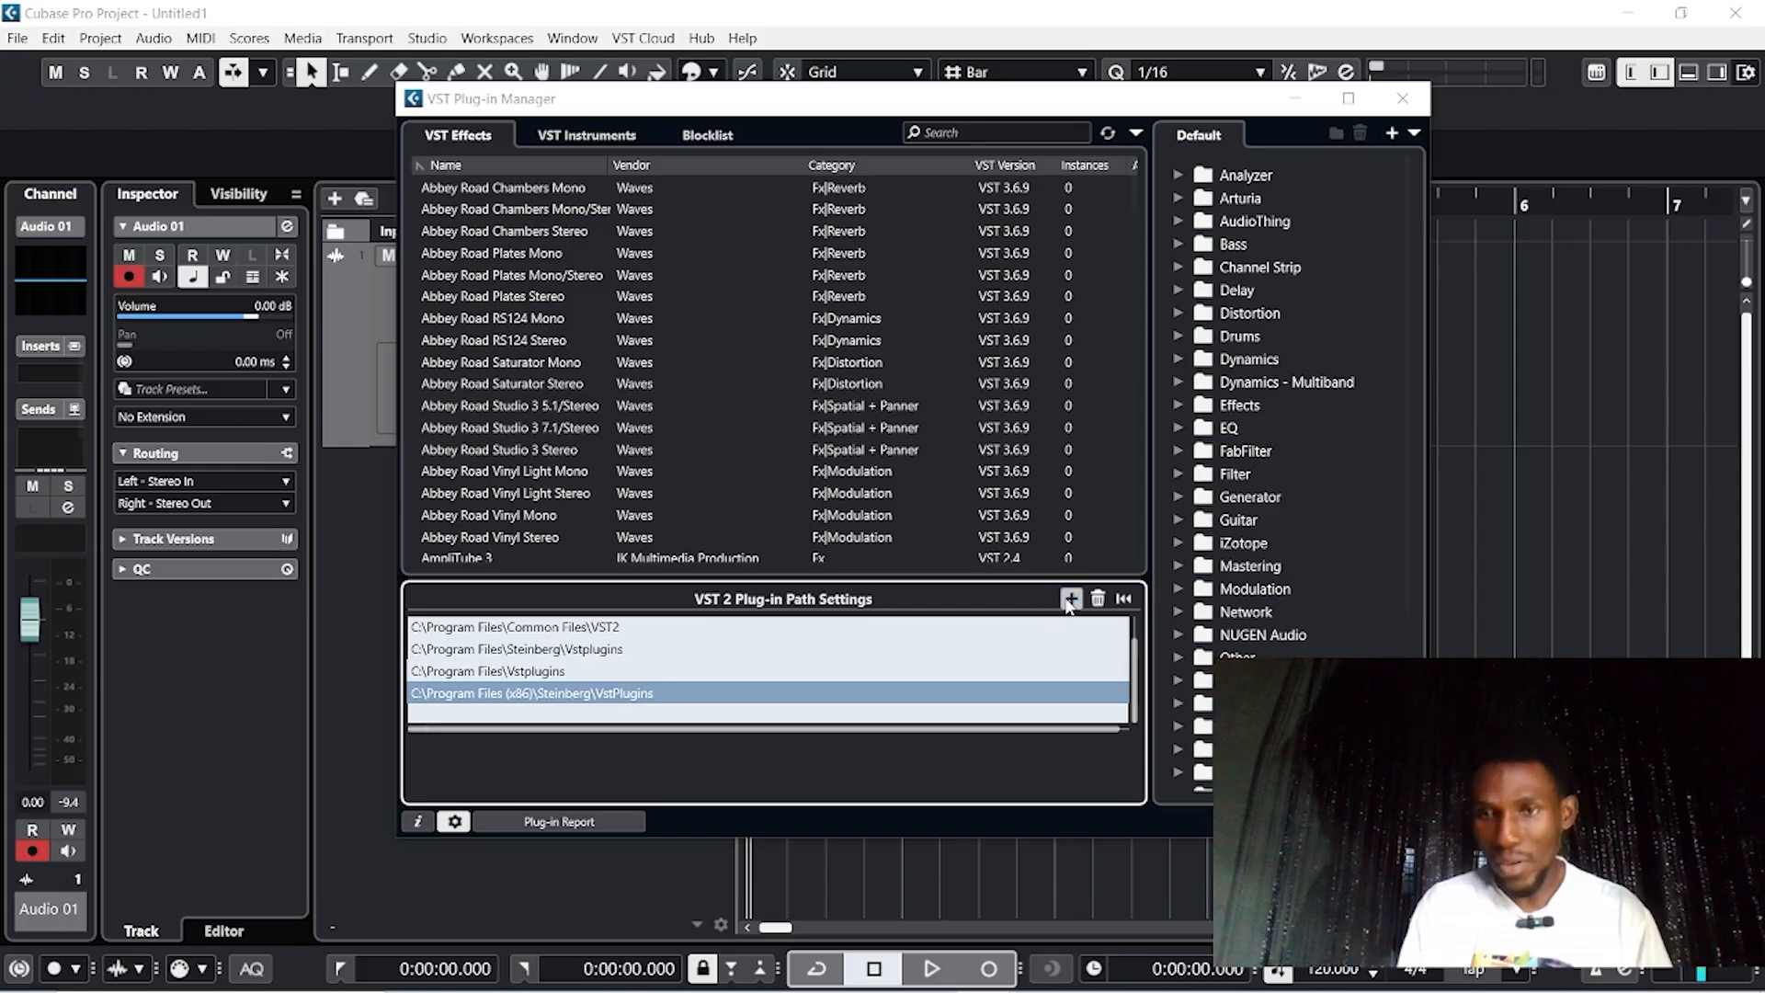
Add C:\Program Files\Steinberg\VSTPlugins as a VST 2 plug-in path and close the VST Plug-in Manager
left_click(1071, 598)
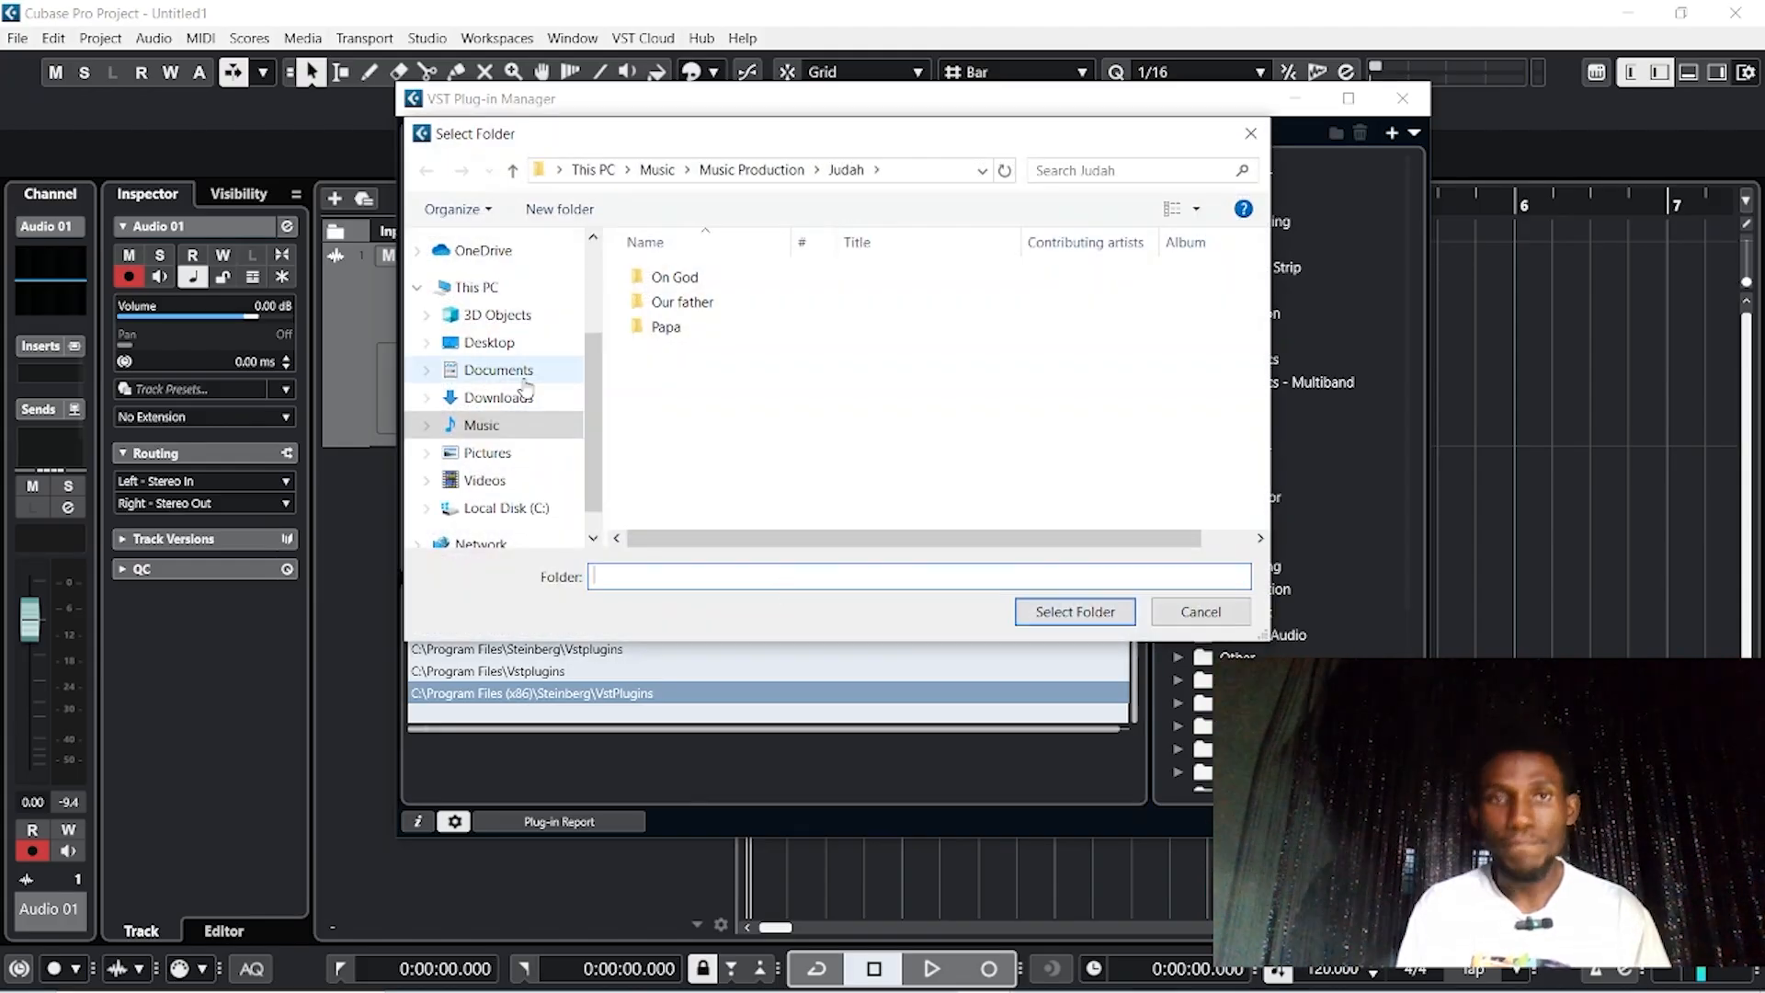
scroll(498, 487, "down", 1)
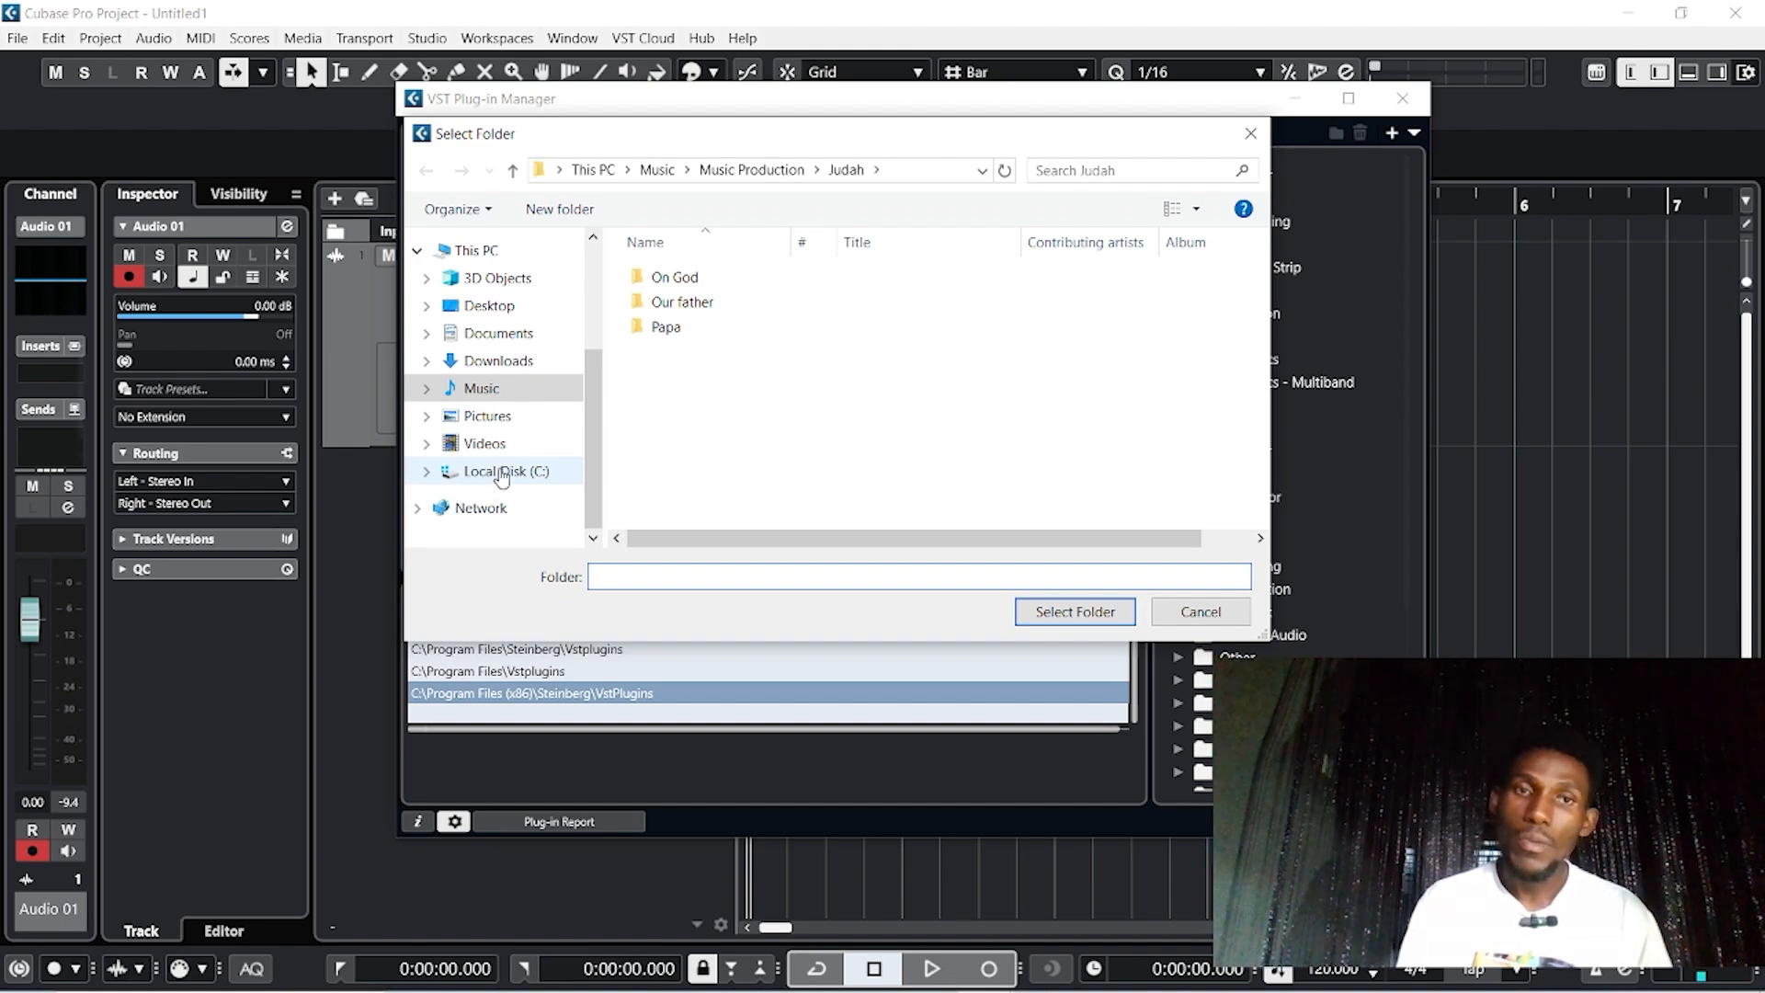
left_click(498, 472)
left_click(722, 327)
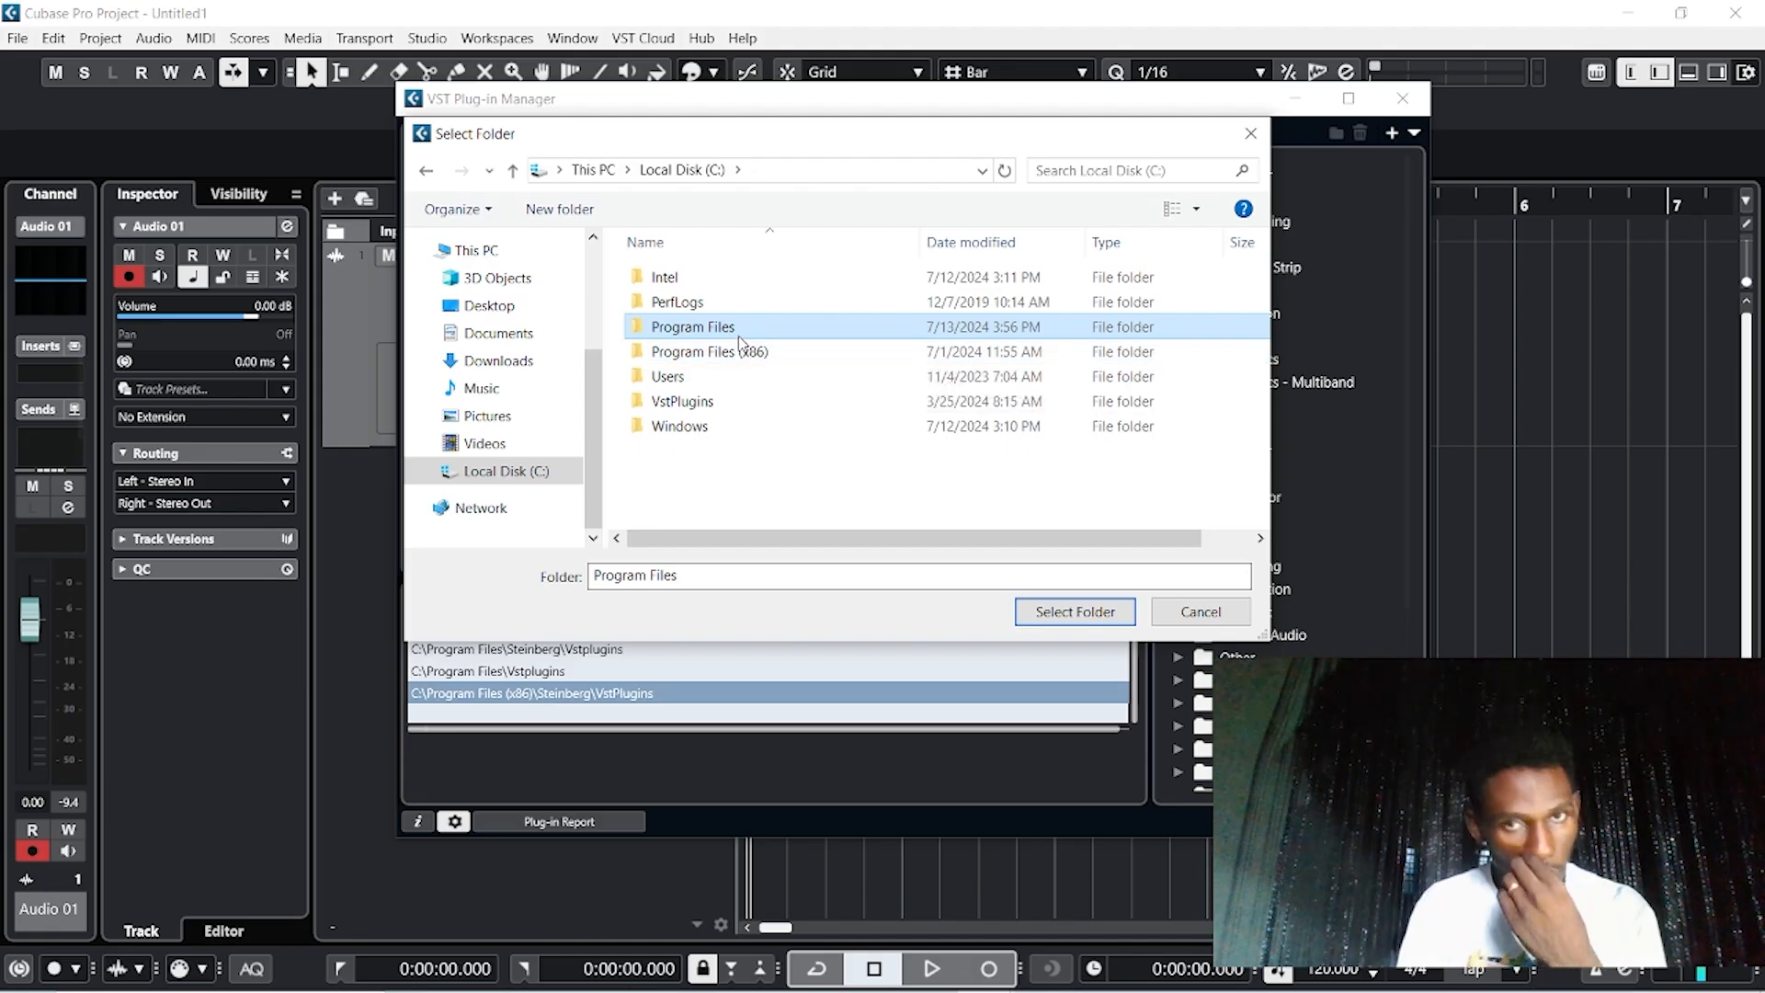
double_click(569, 231)
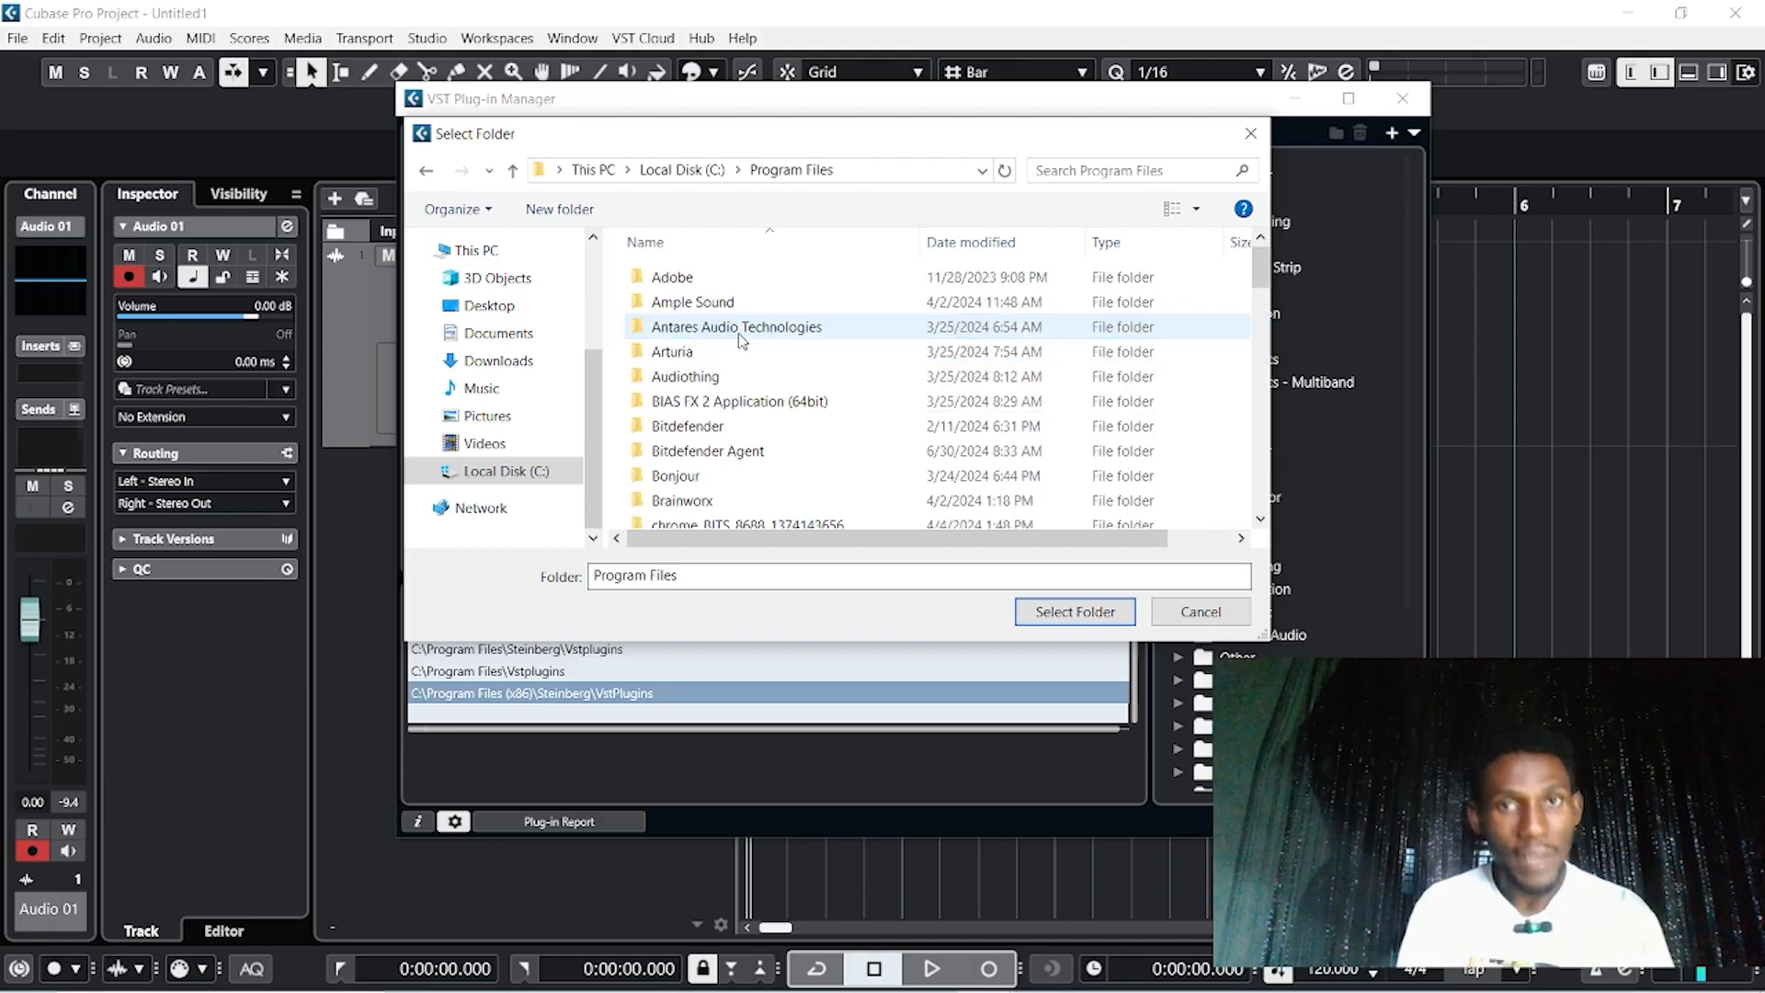
scroll(732, 436, "down", 10)
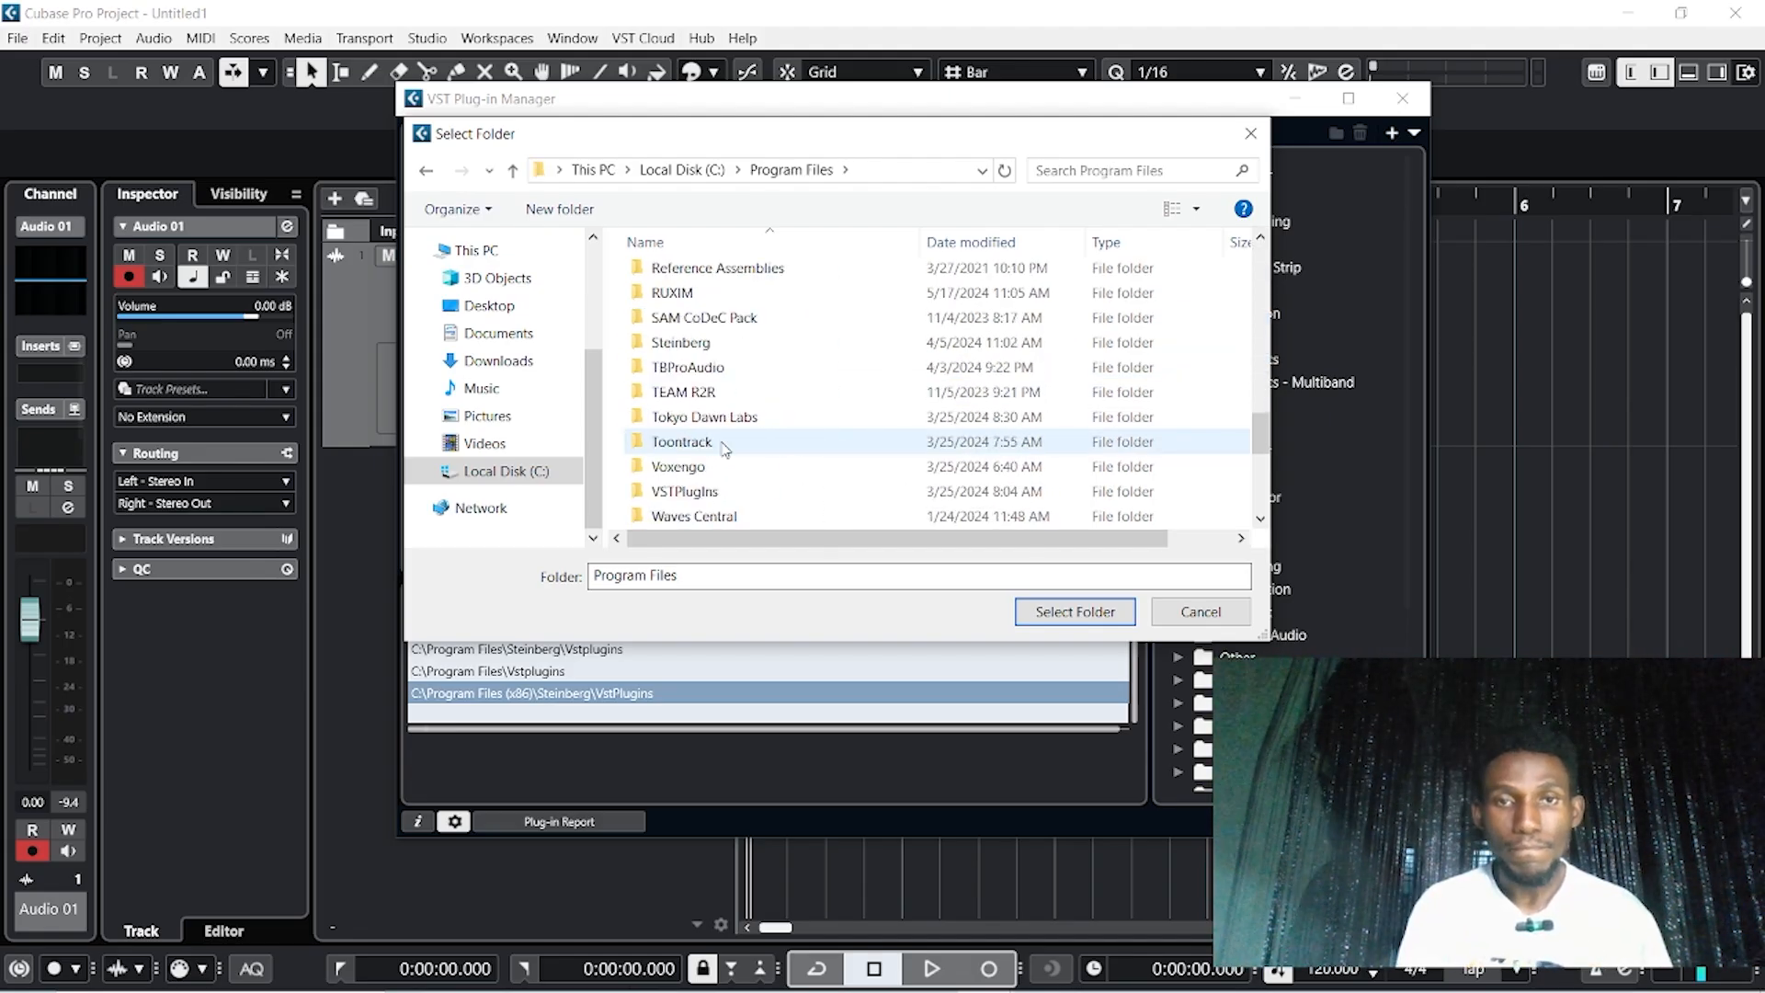
scroll(726, 432, "up", 1)
double_click(706, 329)
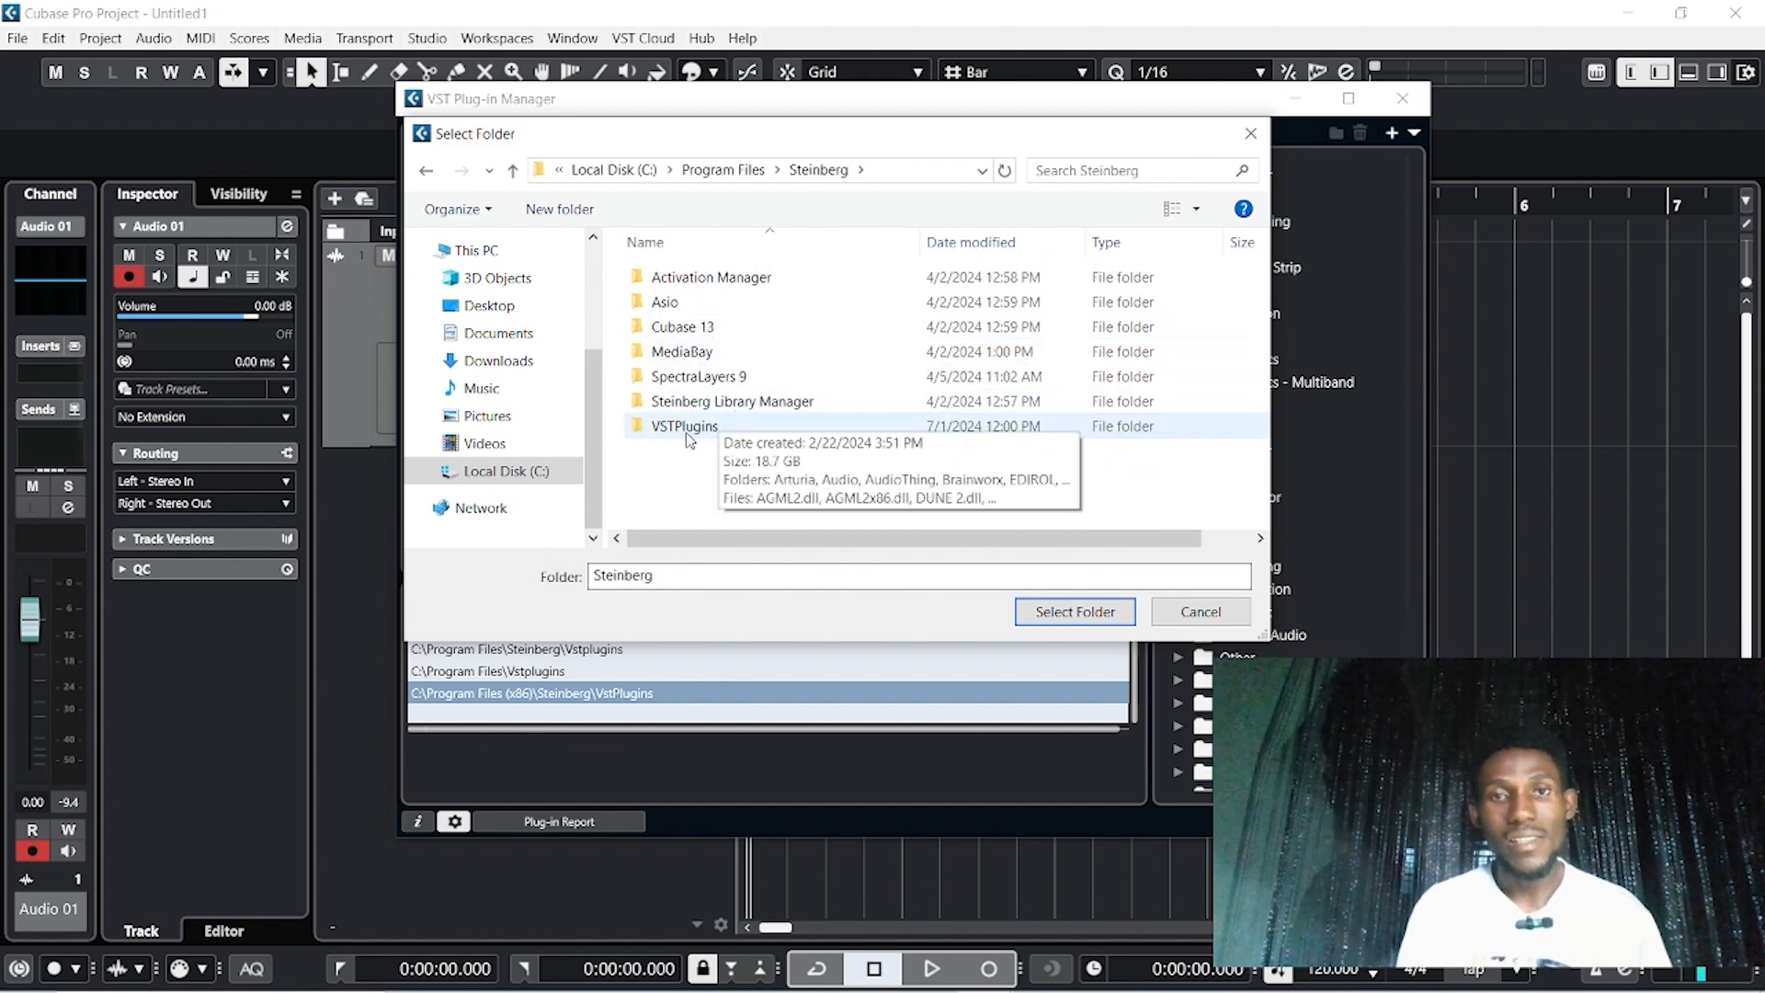
left_click(751, 434)
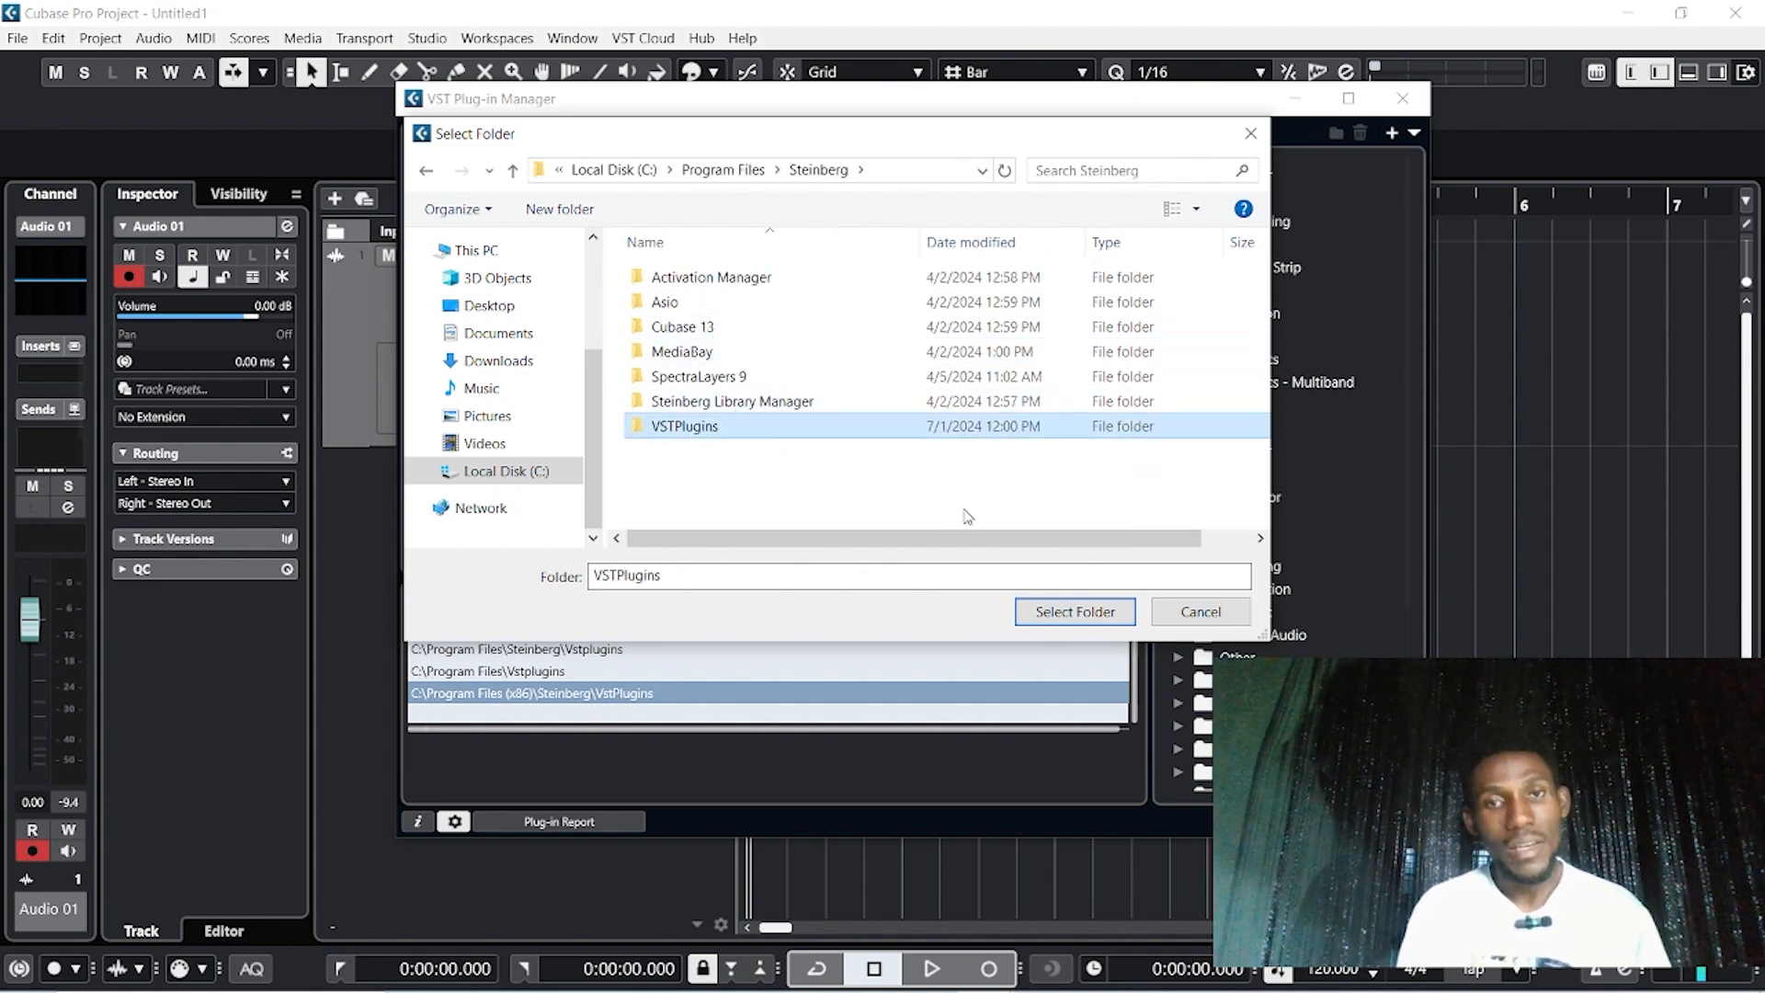
left_click(1108, 623)
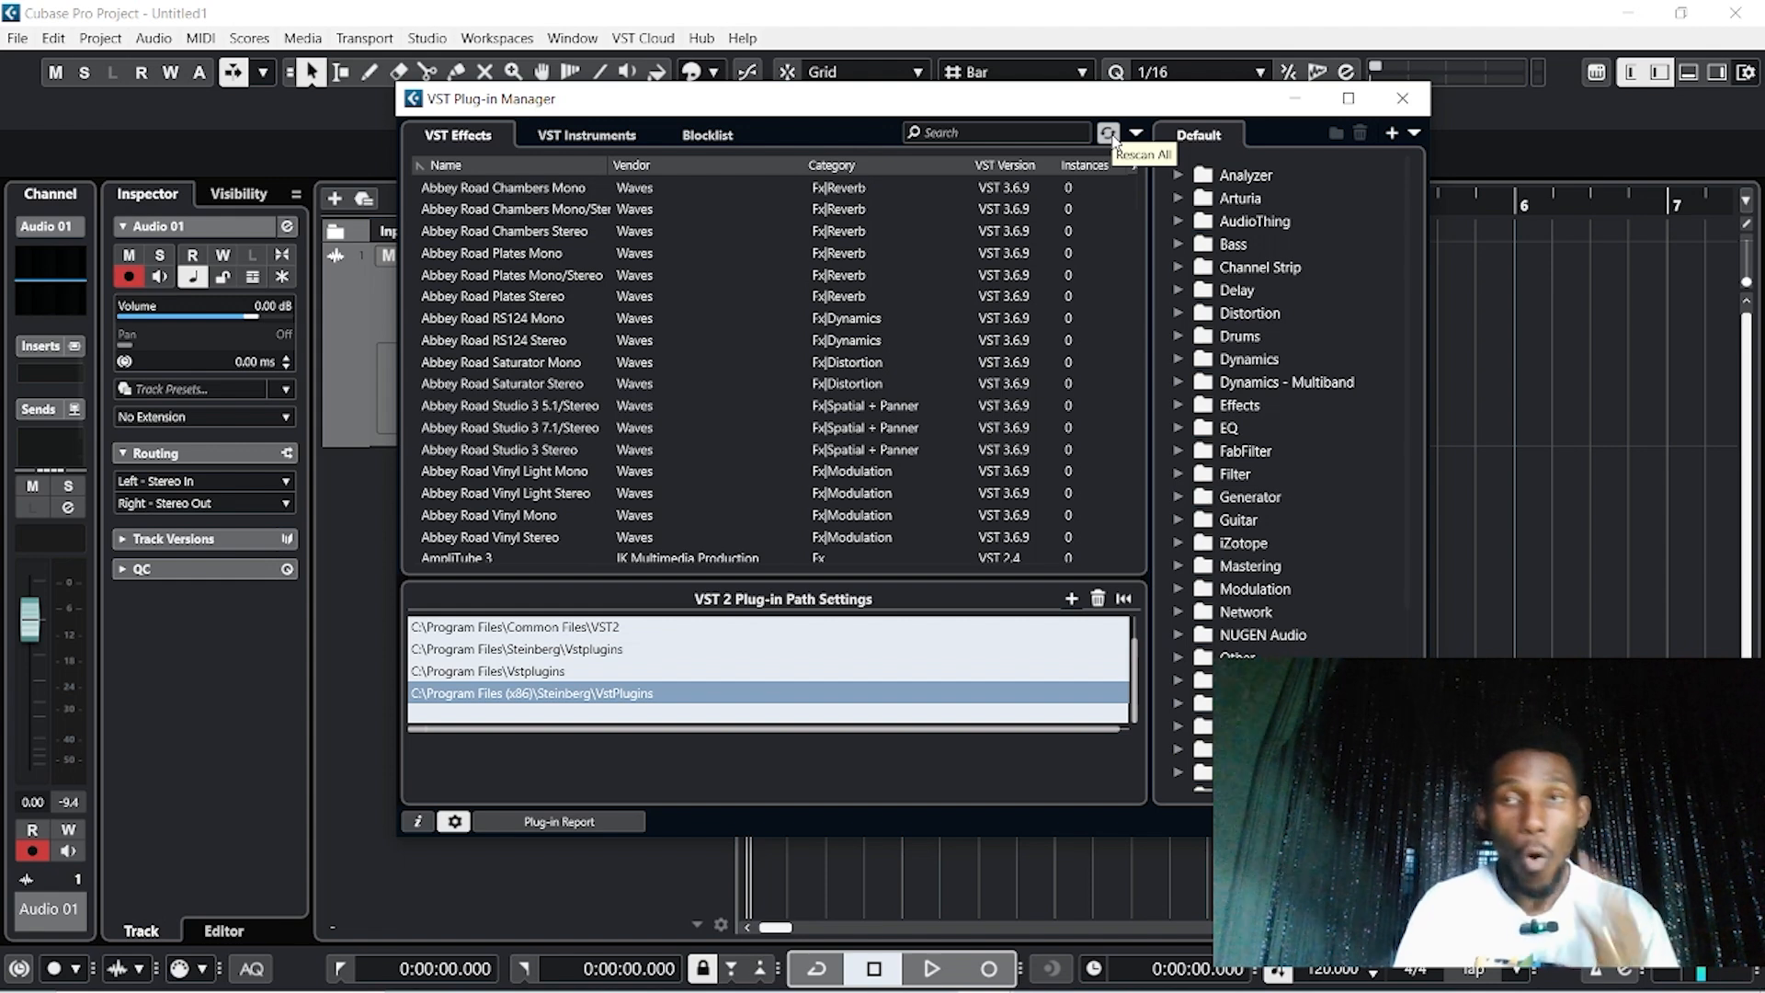
left_click(1401, 98)
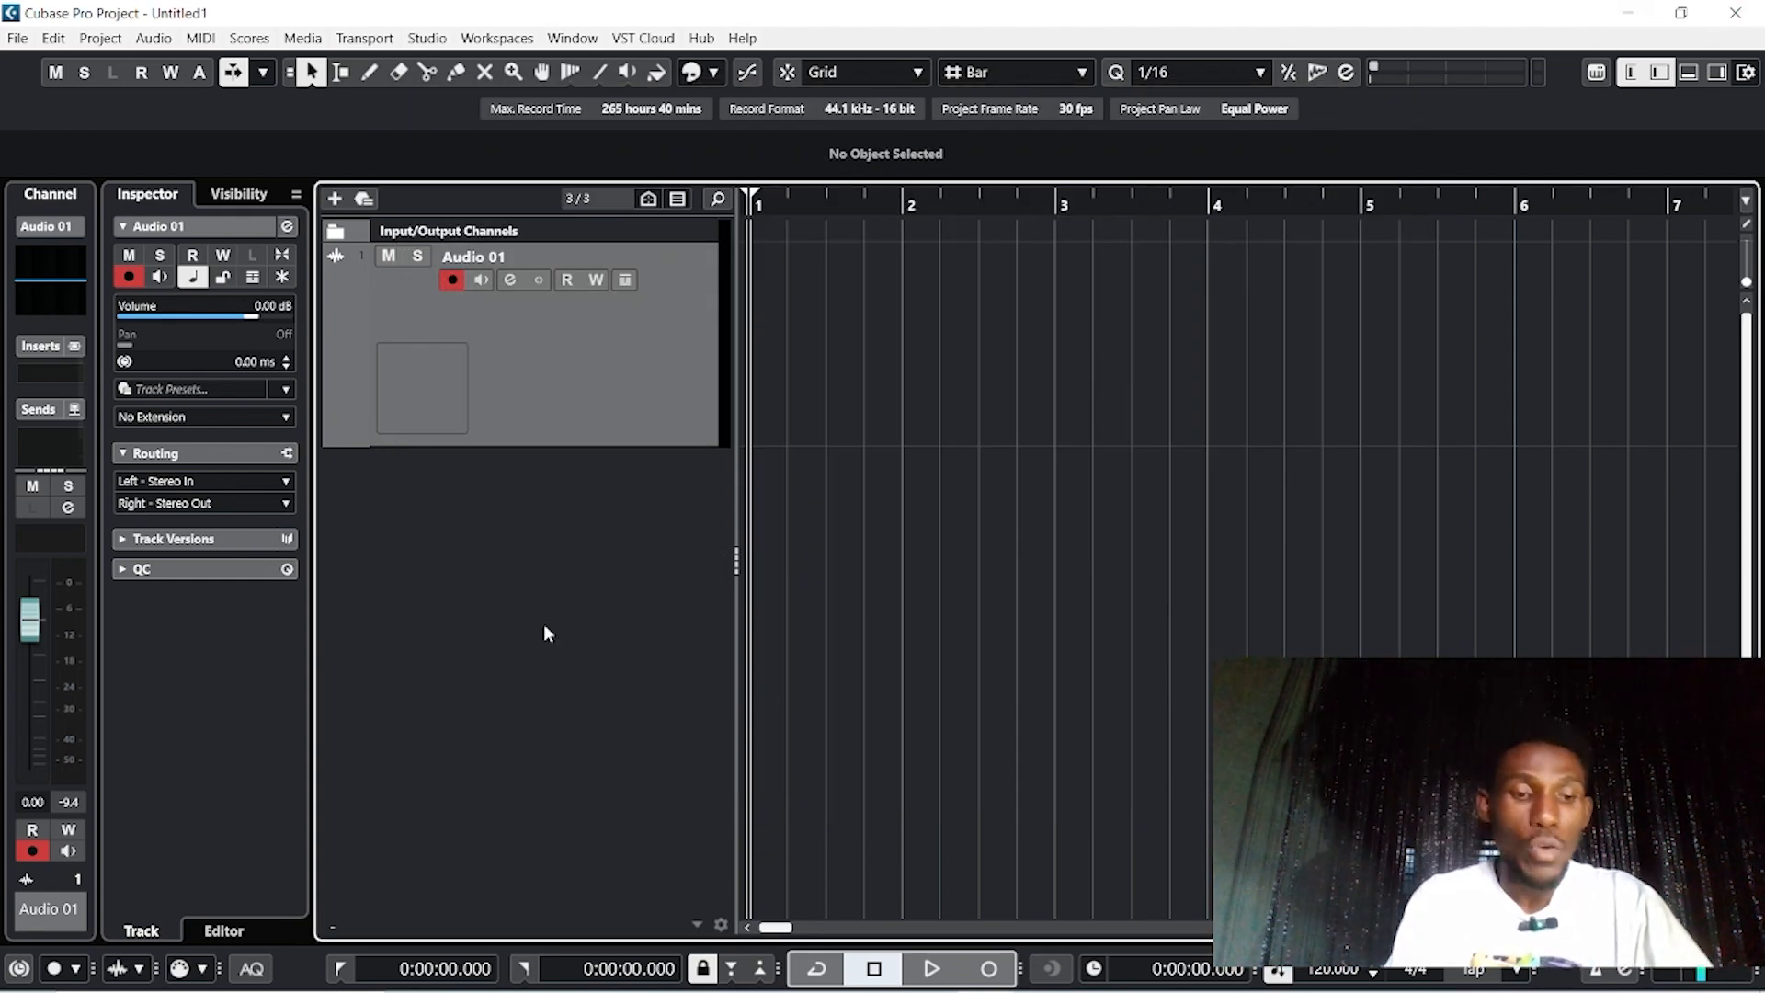
Save the project as On God in the On God folder
left_click(17, 38)
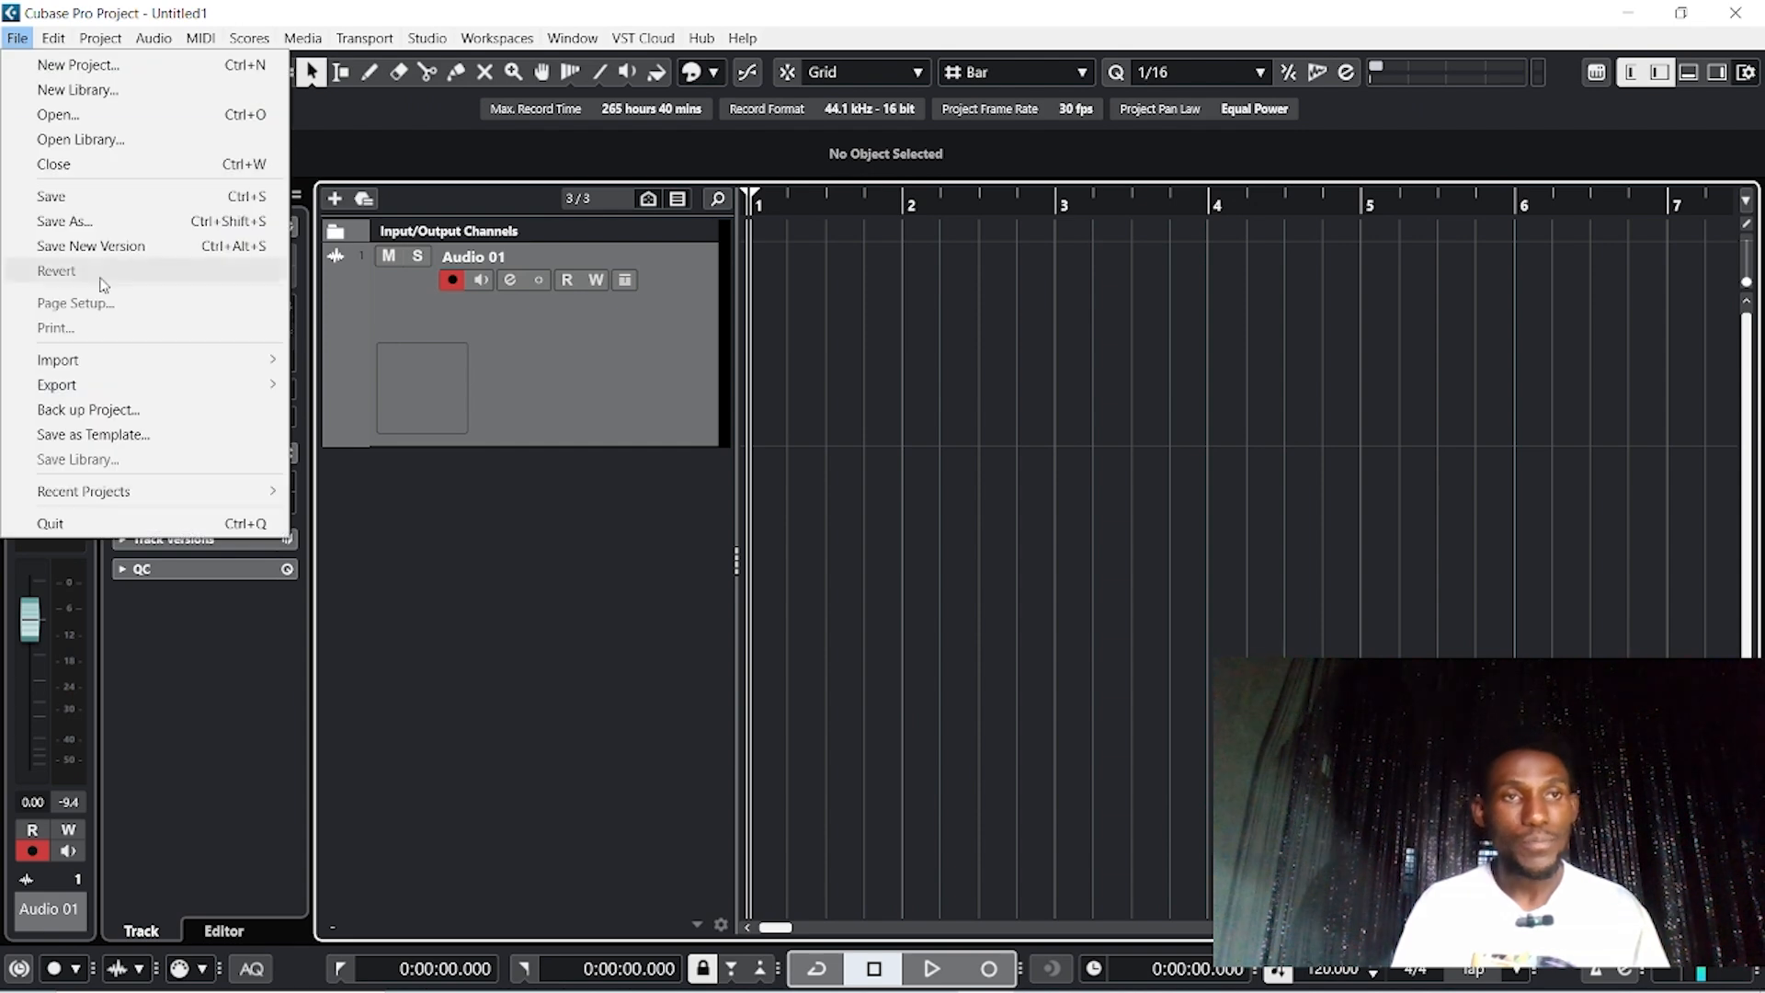
left_click(102, 199)
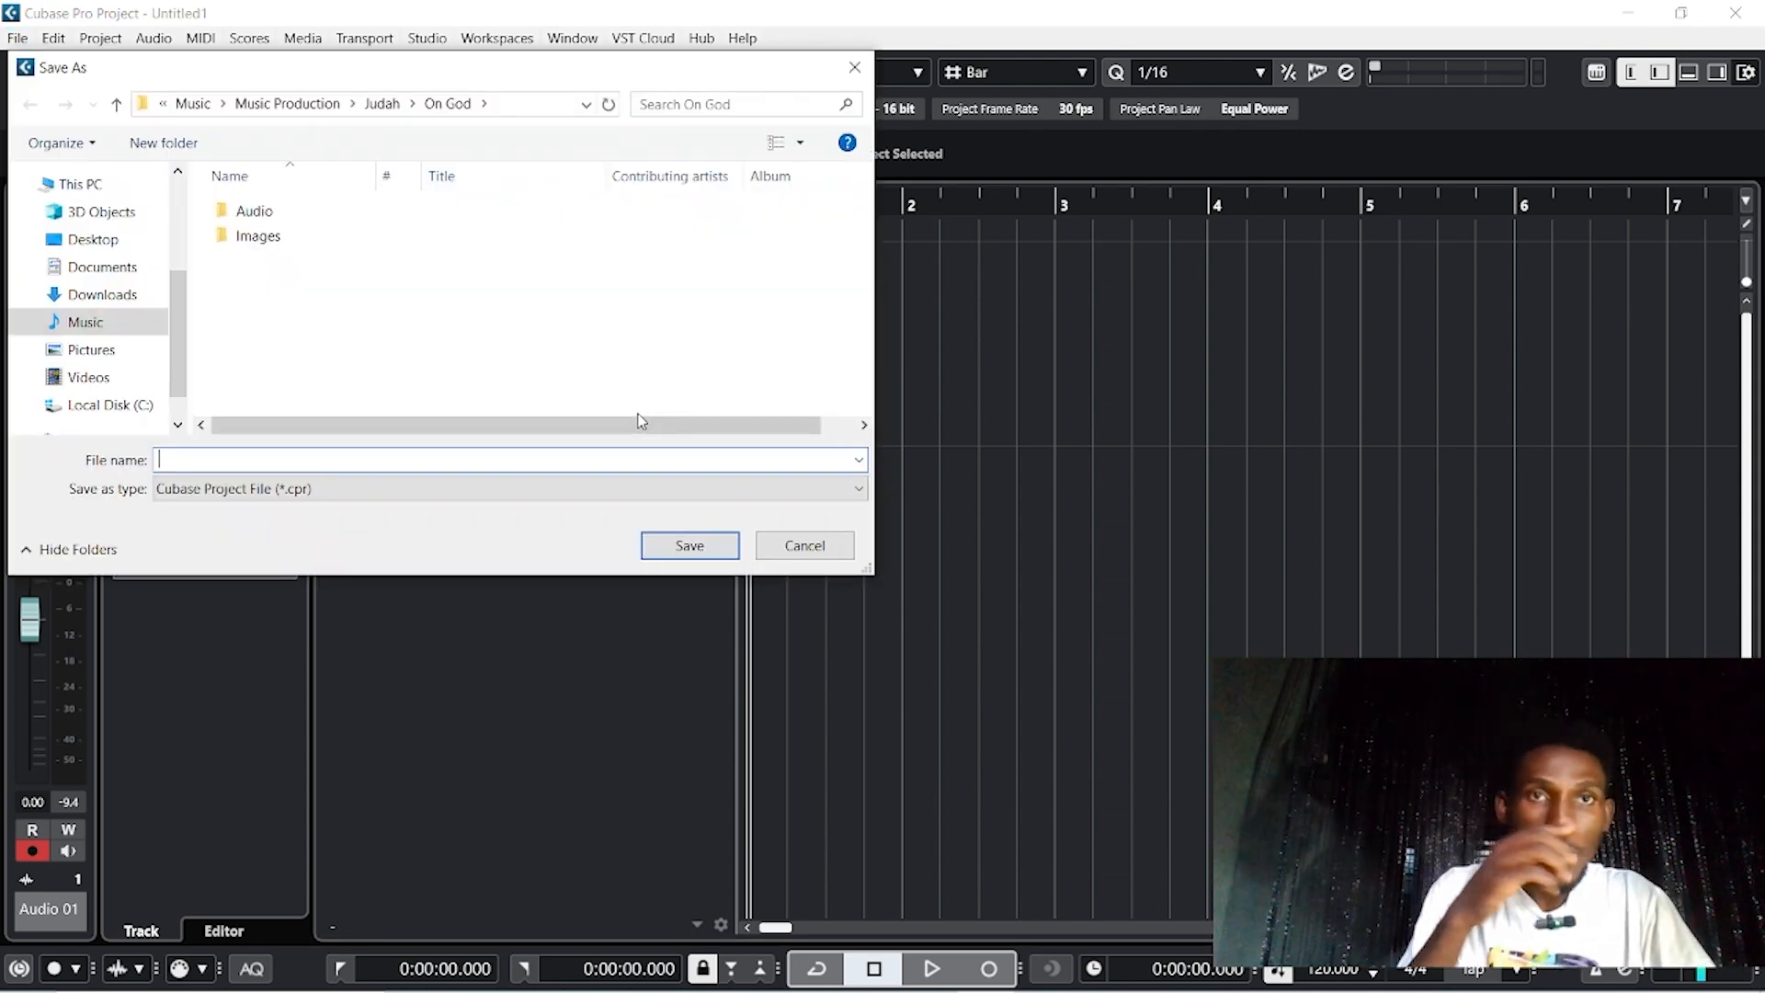
type("On God")
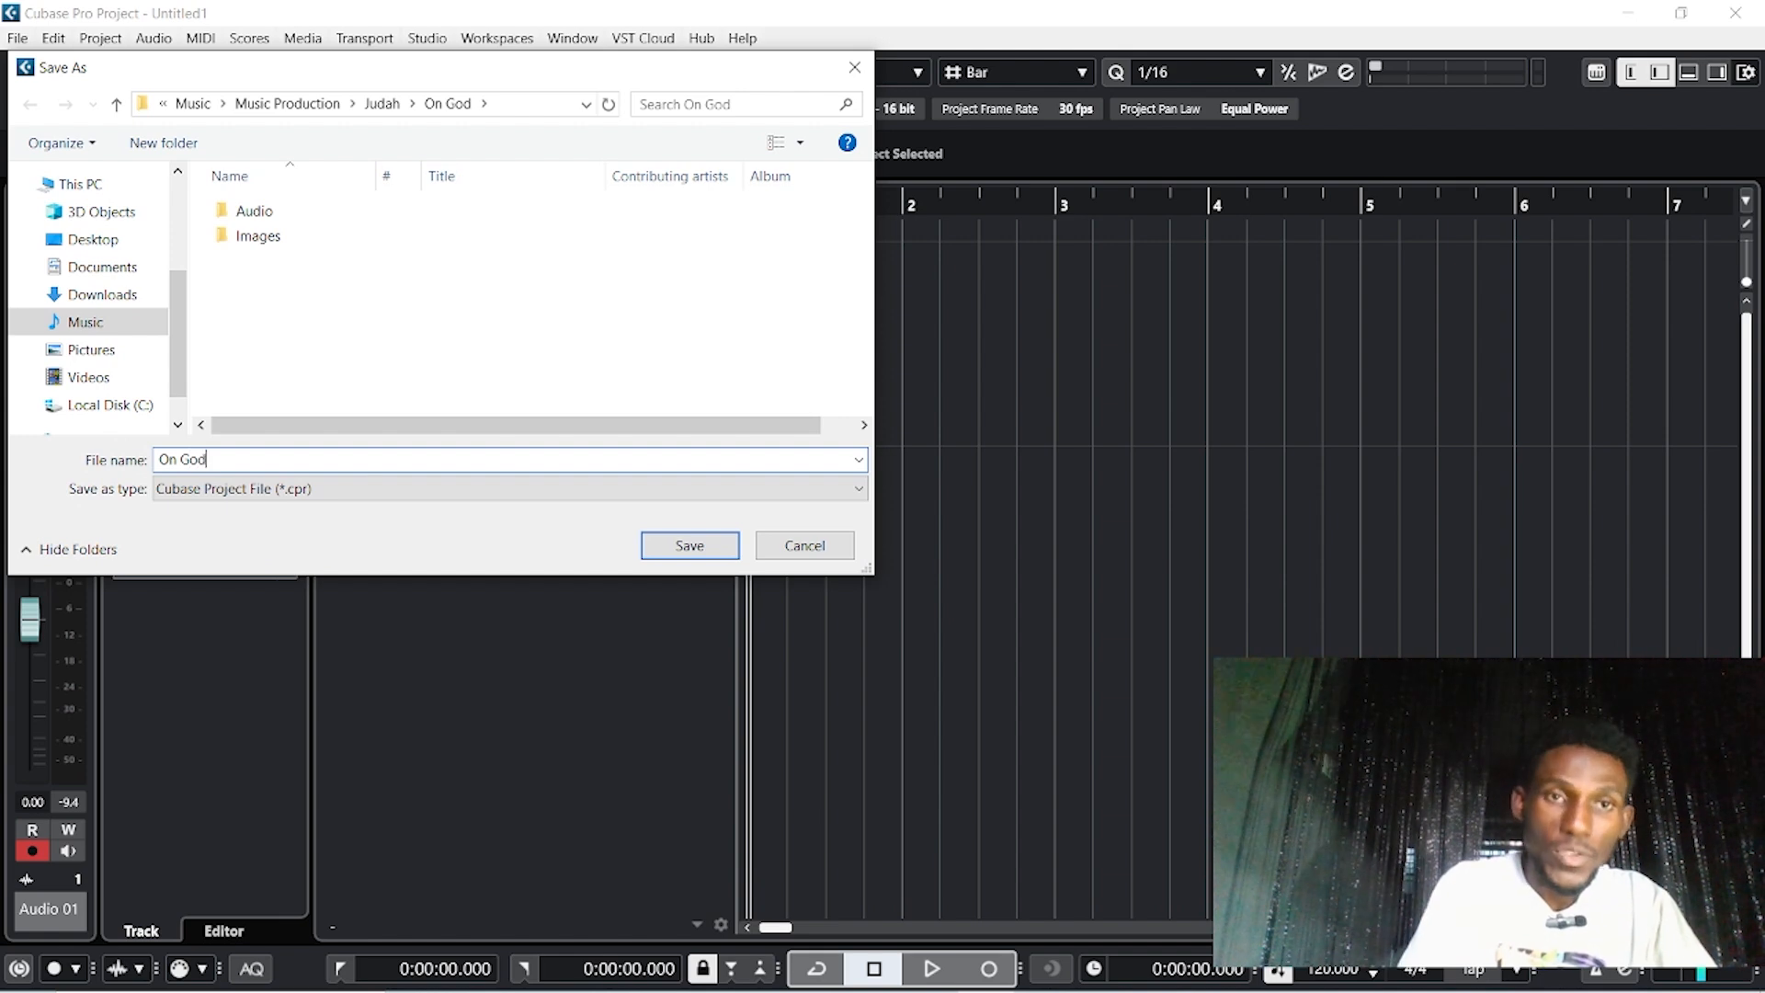
key("Return")
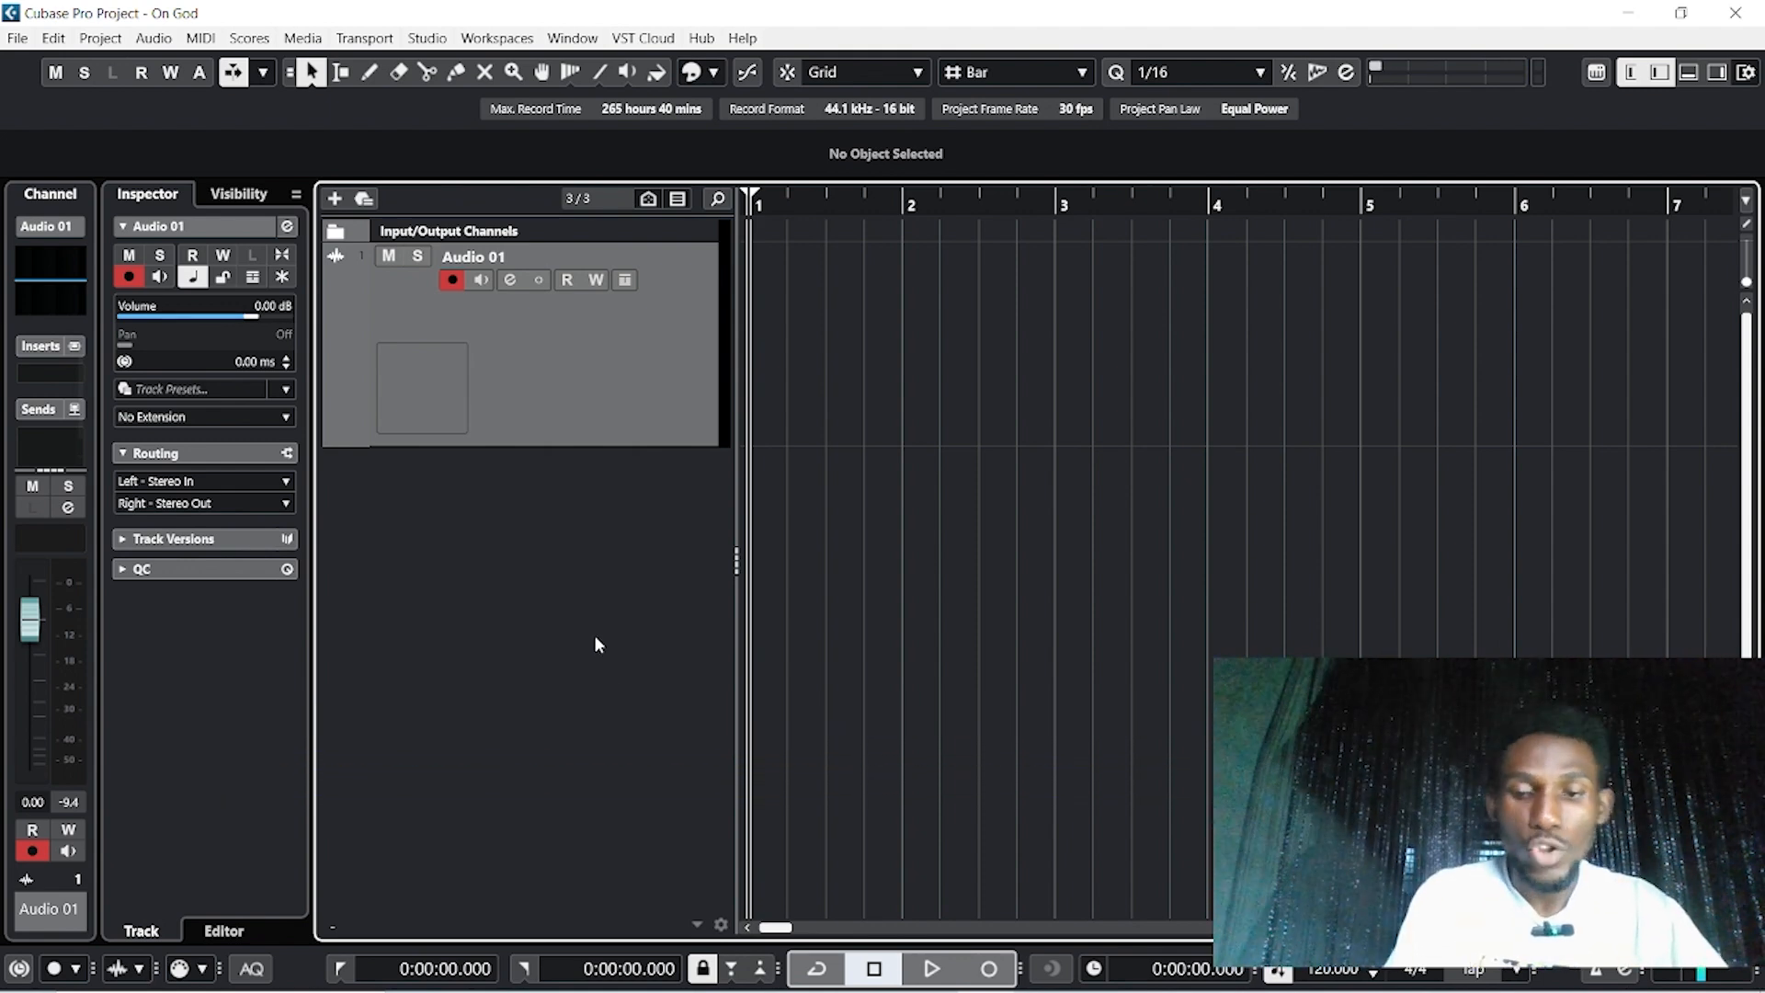
Open the VST Instruments window and start adding a track instrument with DUNE 3 as its instrument
key("F11")
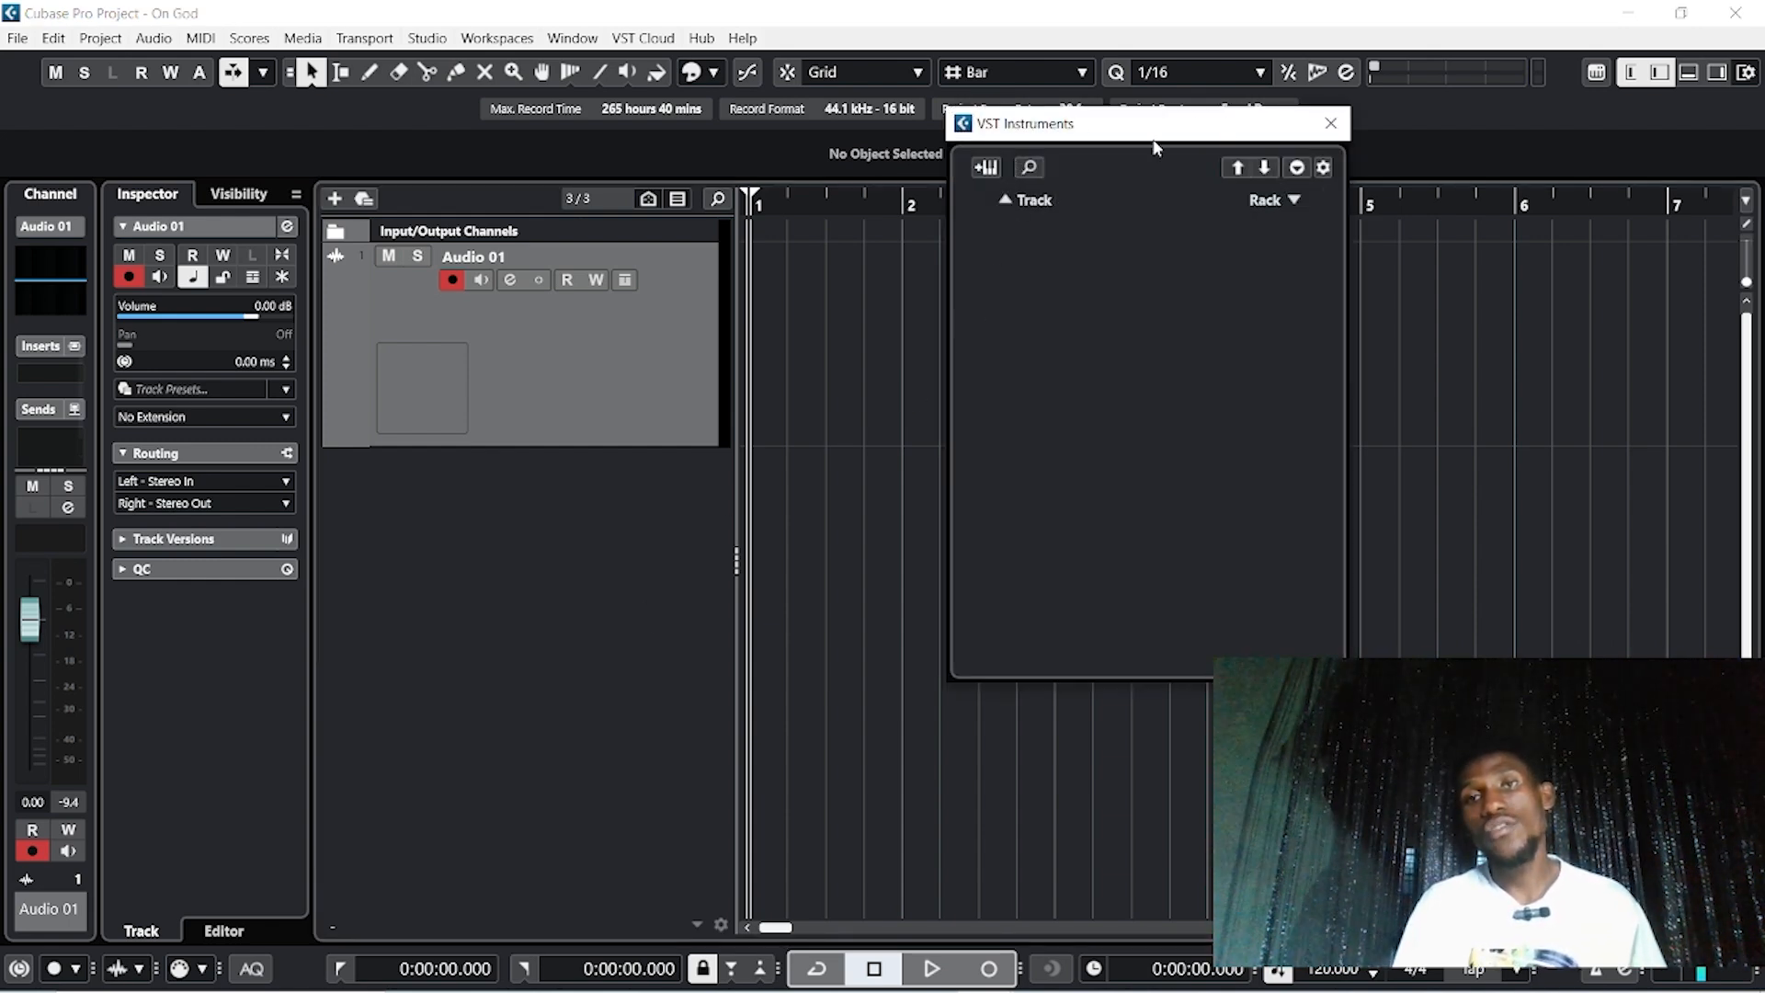
left_click(1331, 123)
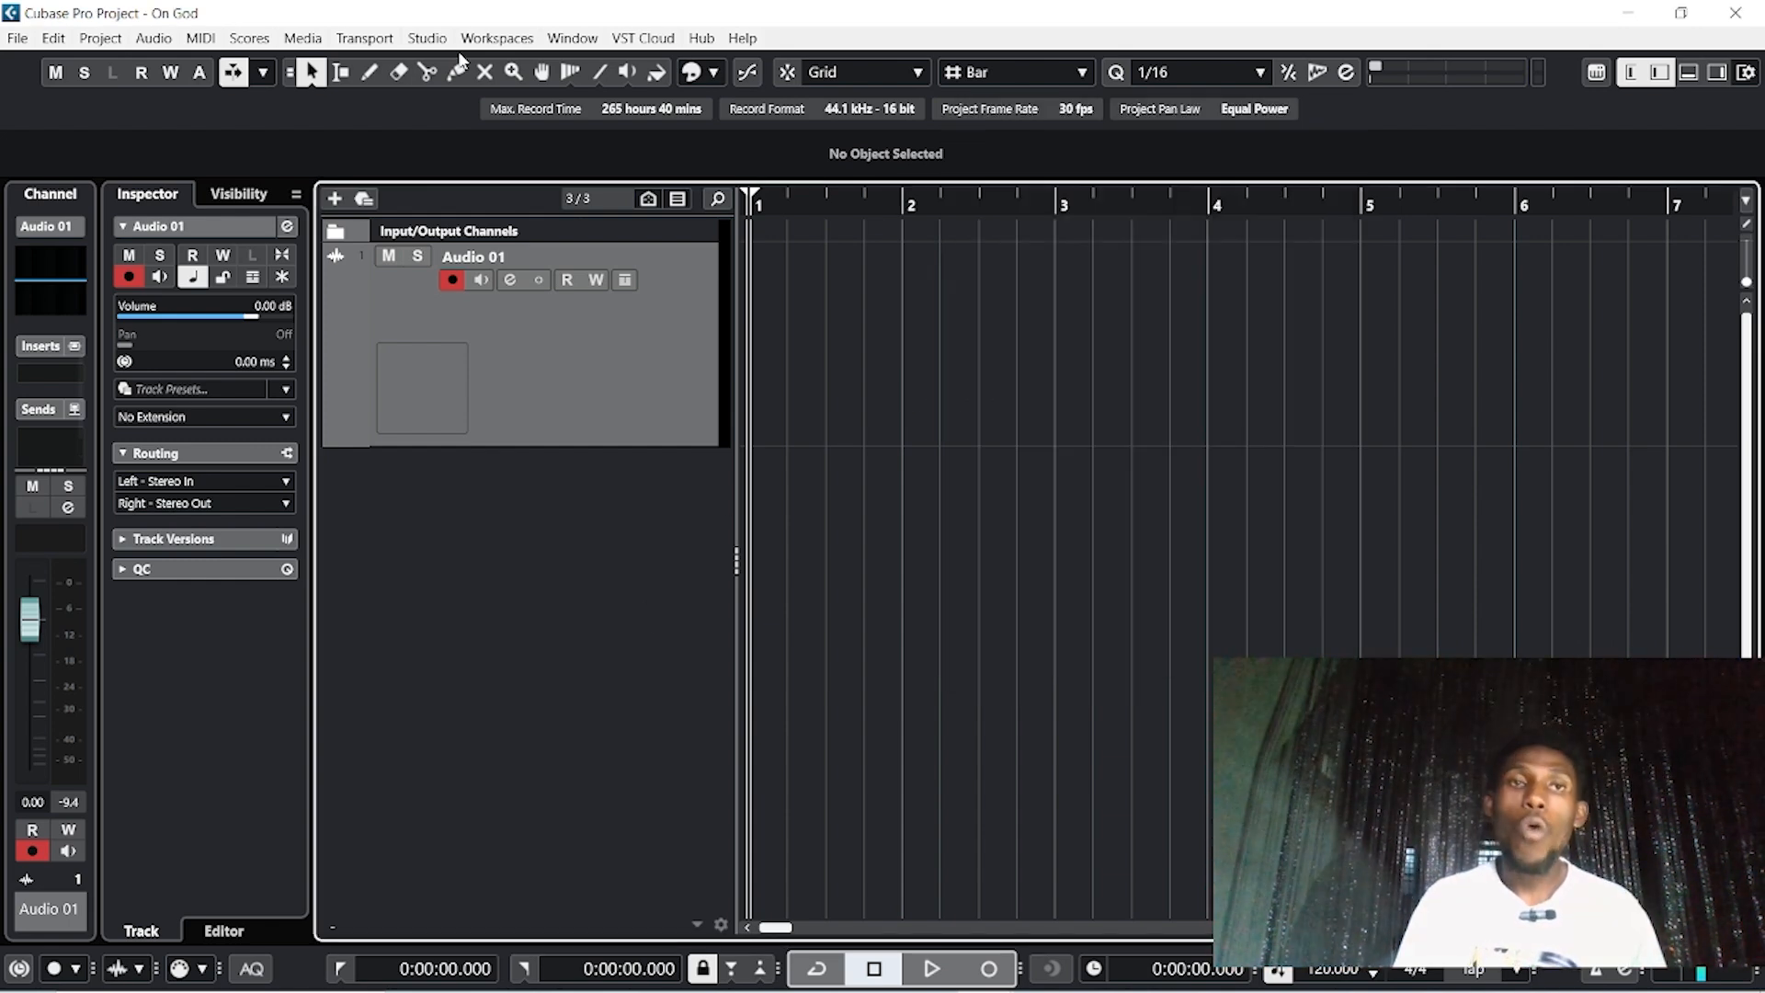
left_click(425, 38)
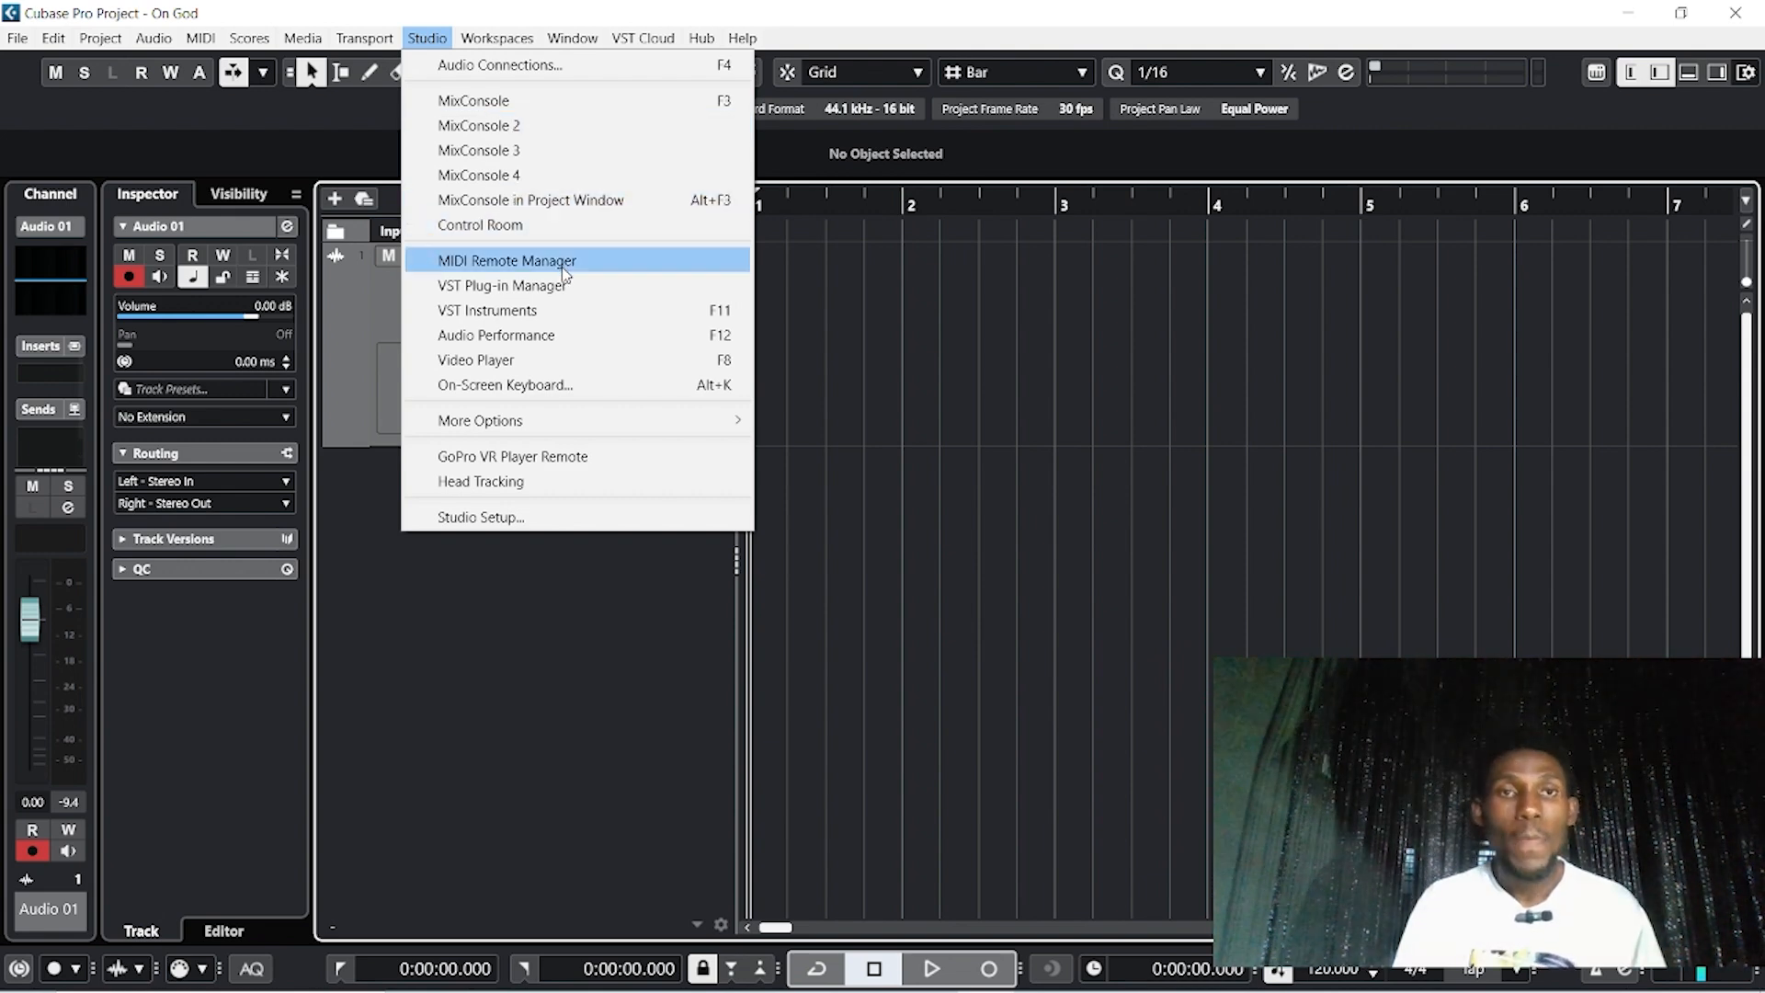
left_click(492, 313)
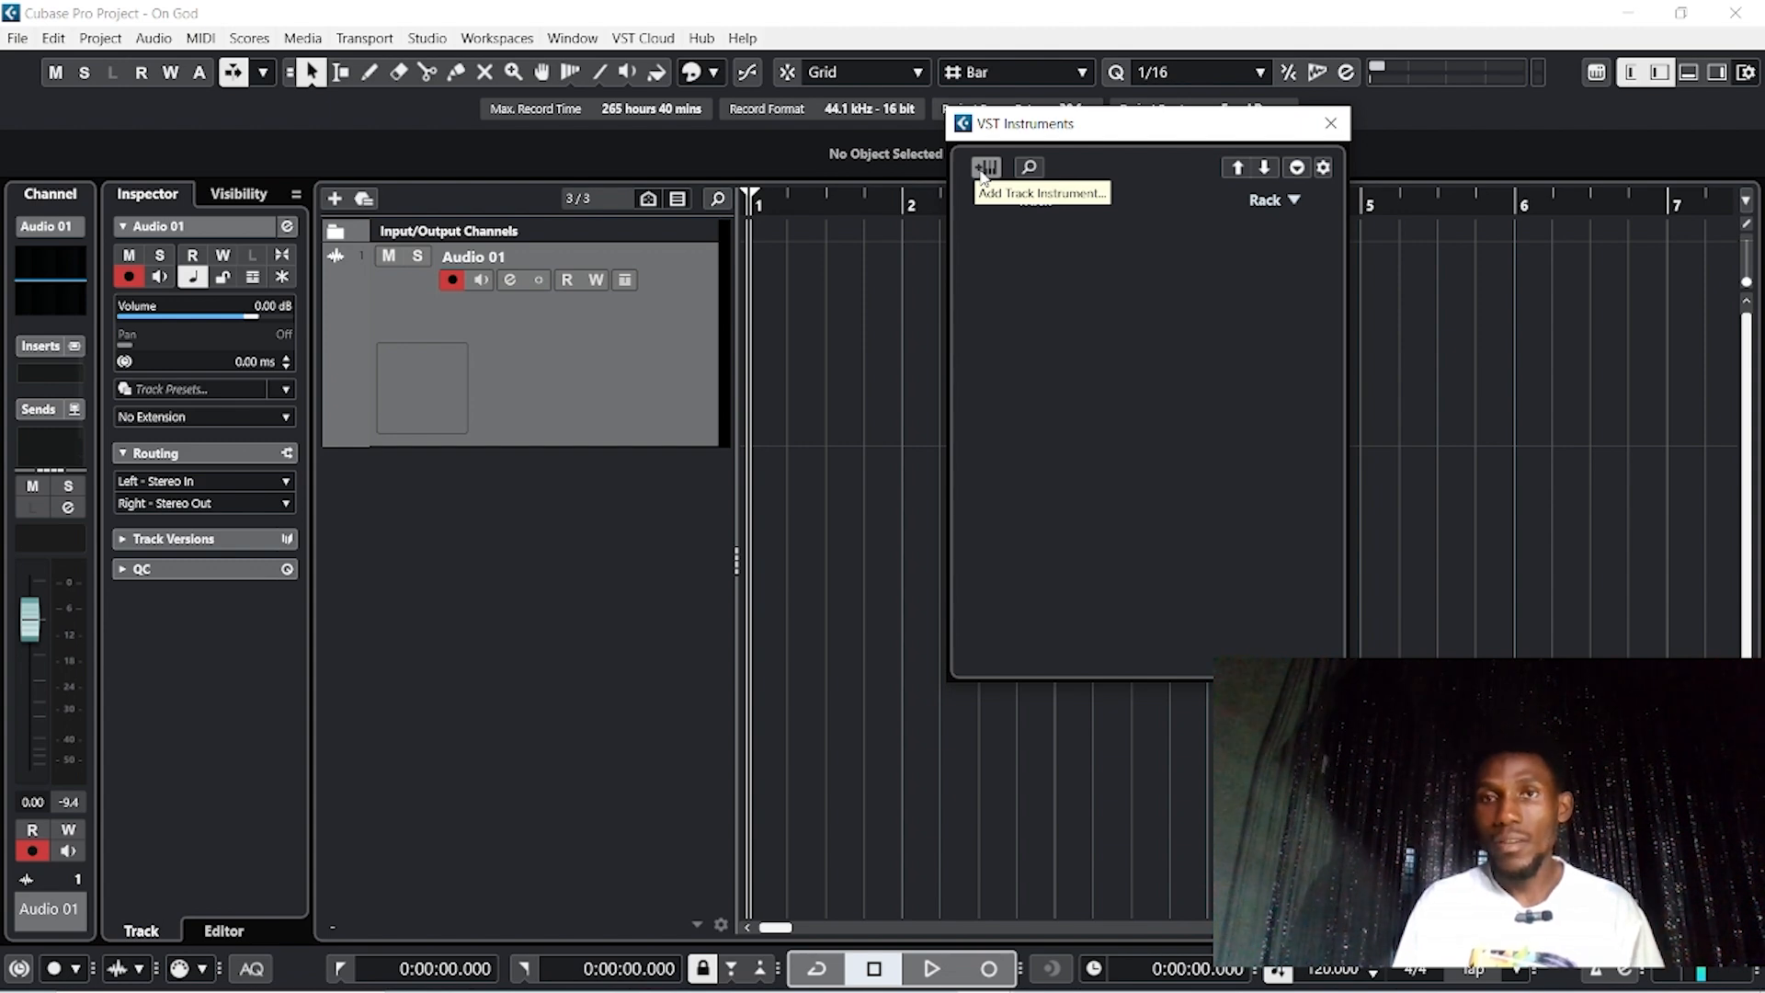
left_click(984, 168)
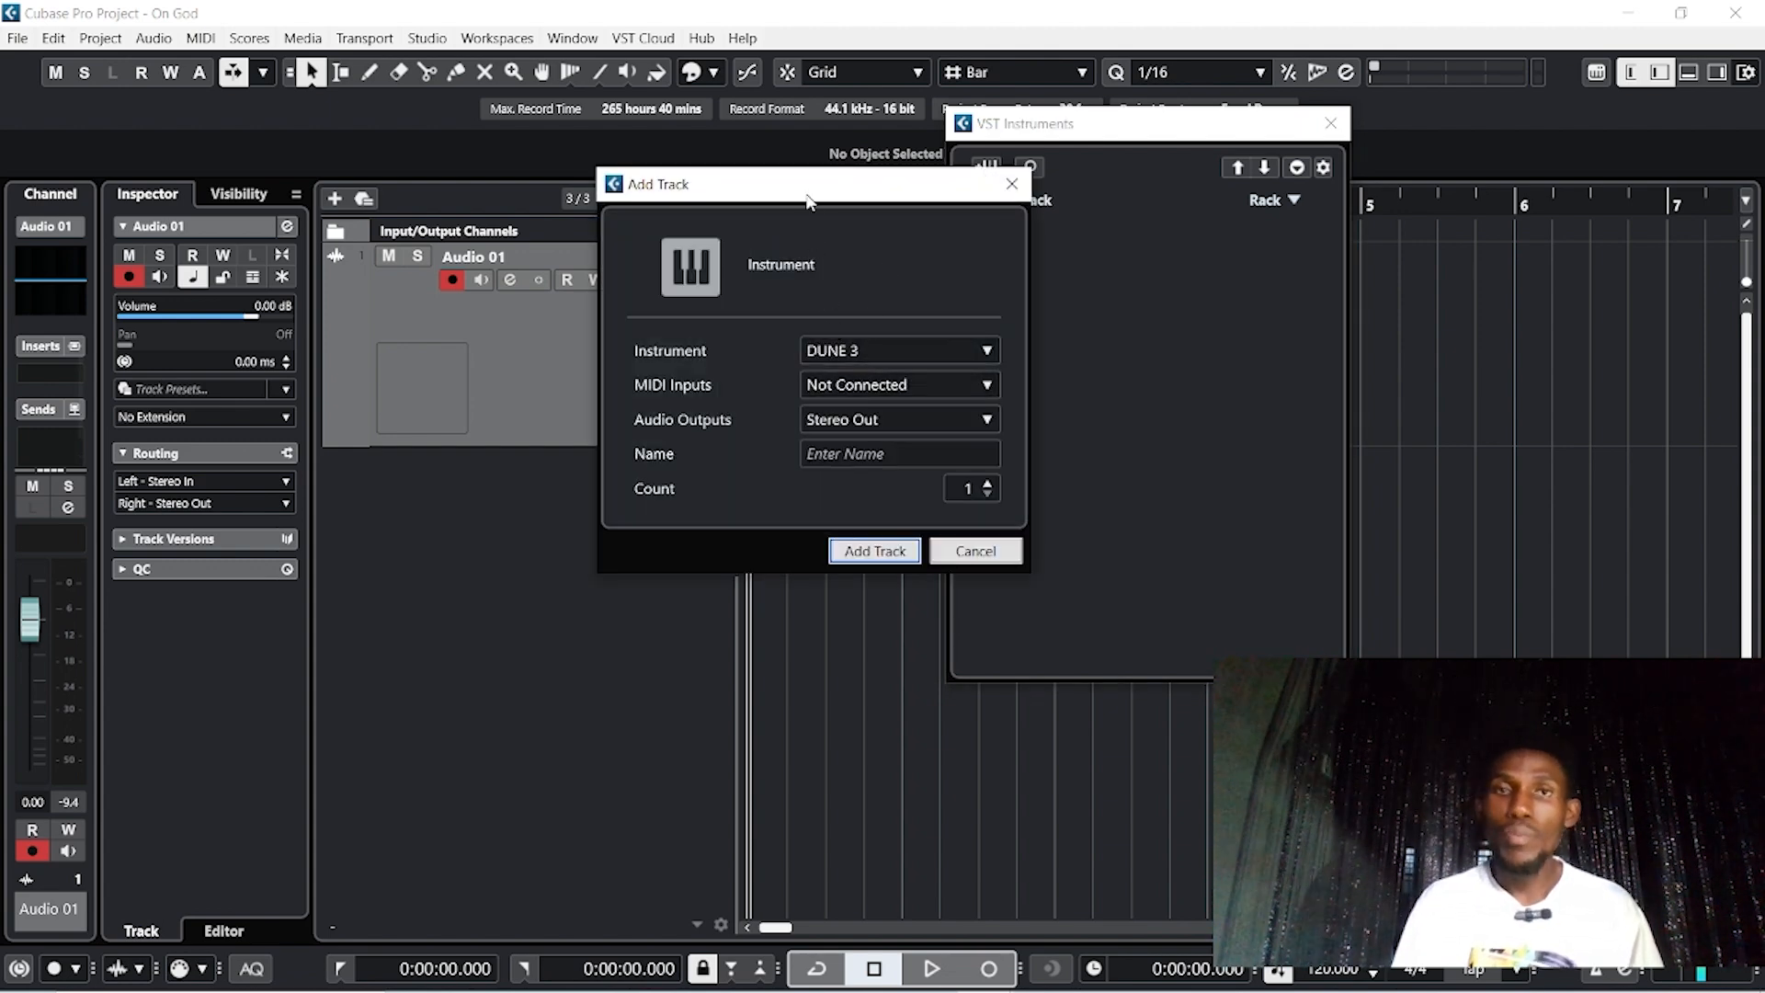
left_click_drag(809, 200, 848, 210)
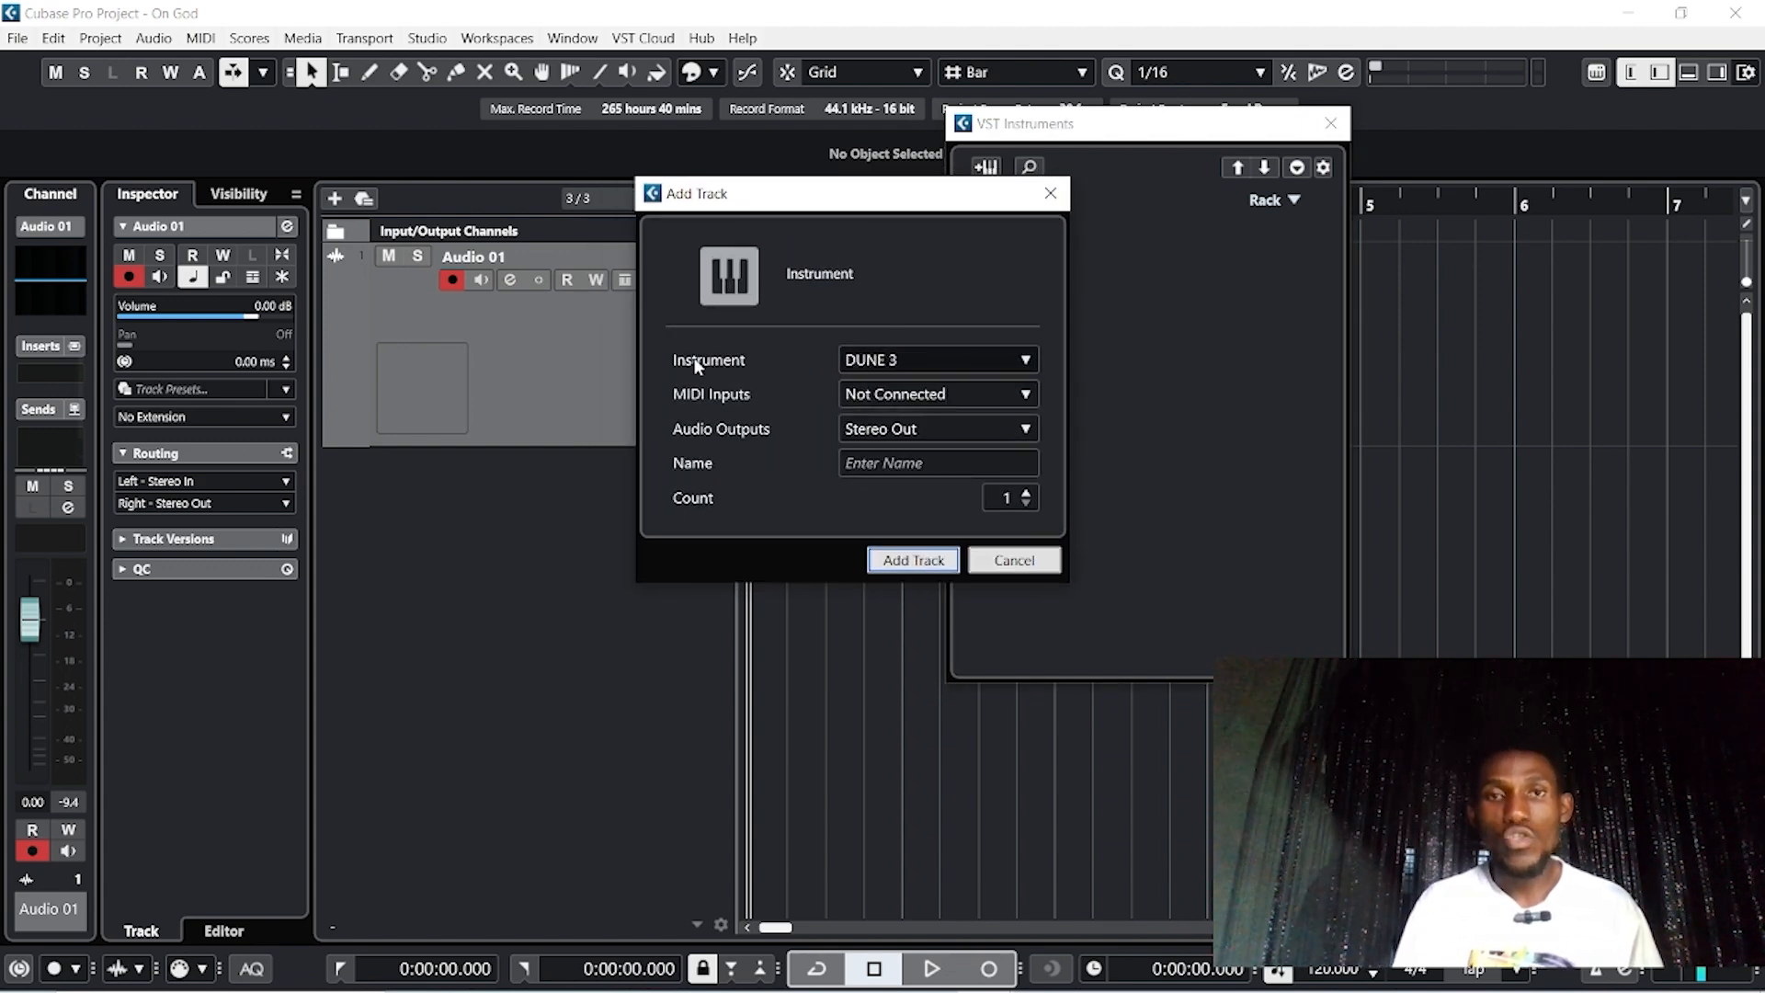
left_click(888, 359)
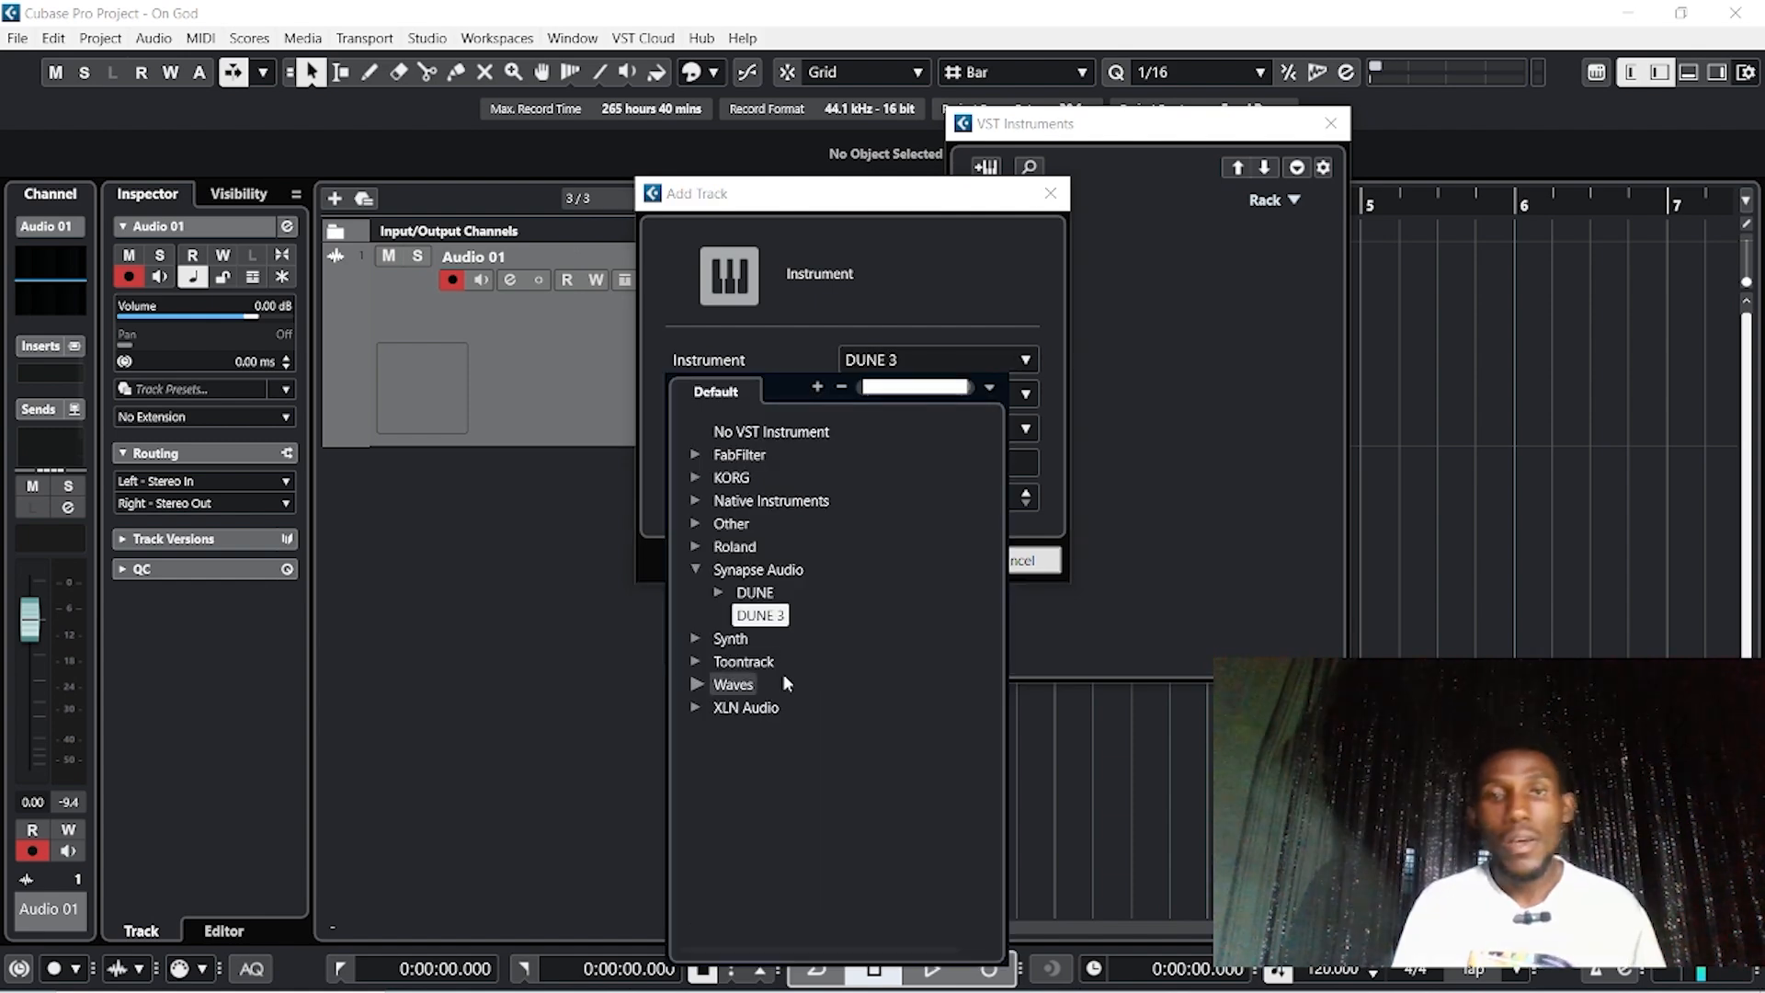
left_click(755, 614)
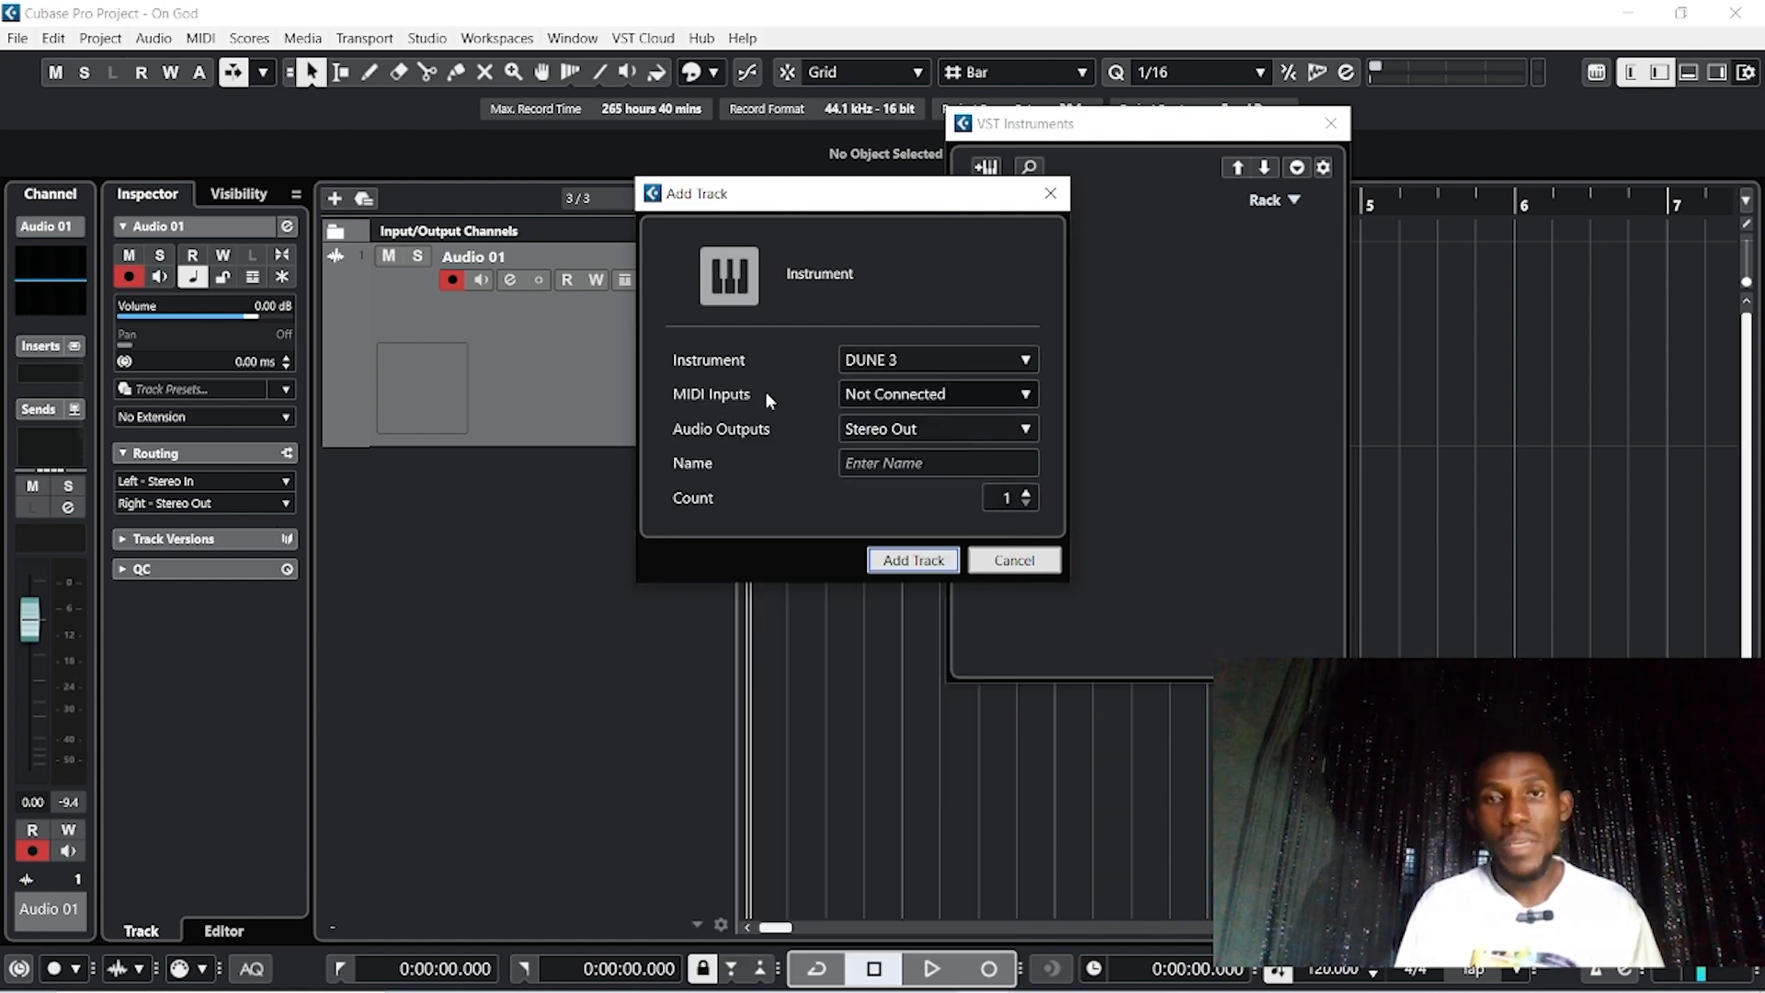
Set the MIDI input to All MIDI Inputs, keep the Stereo Out output, name the track PAD and add it
left_click(872, 394)
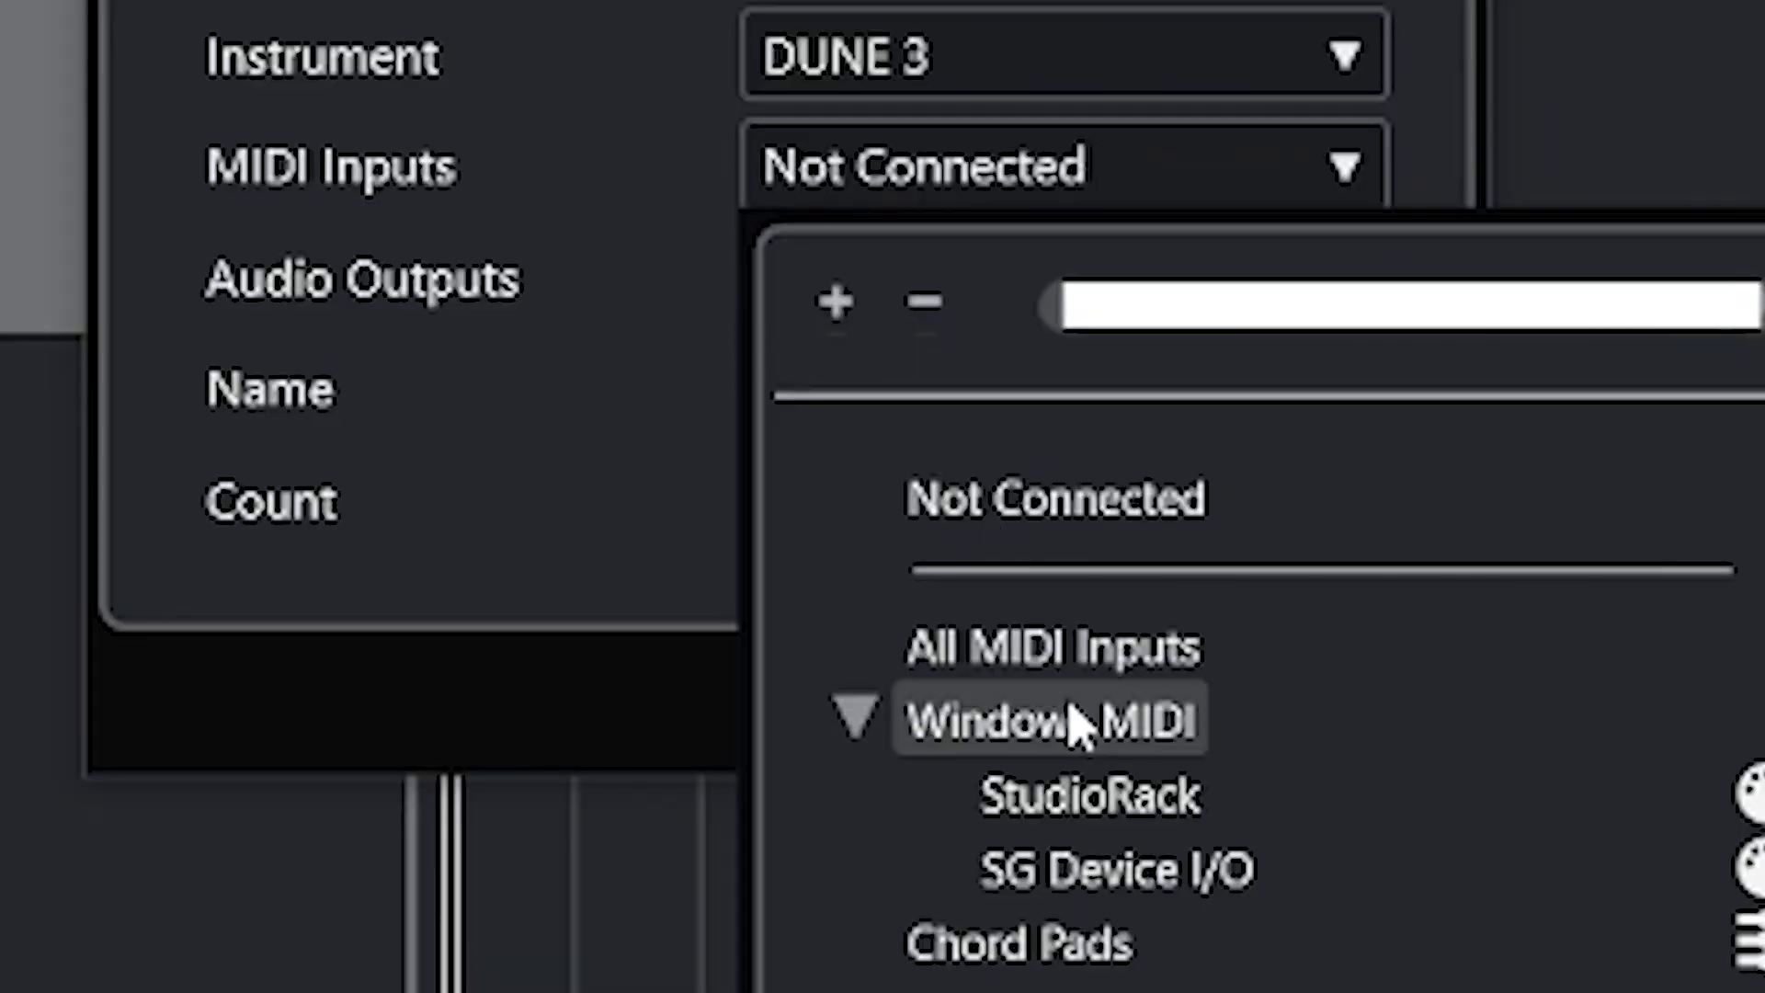
left_click(994, 654)
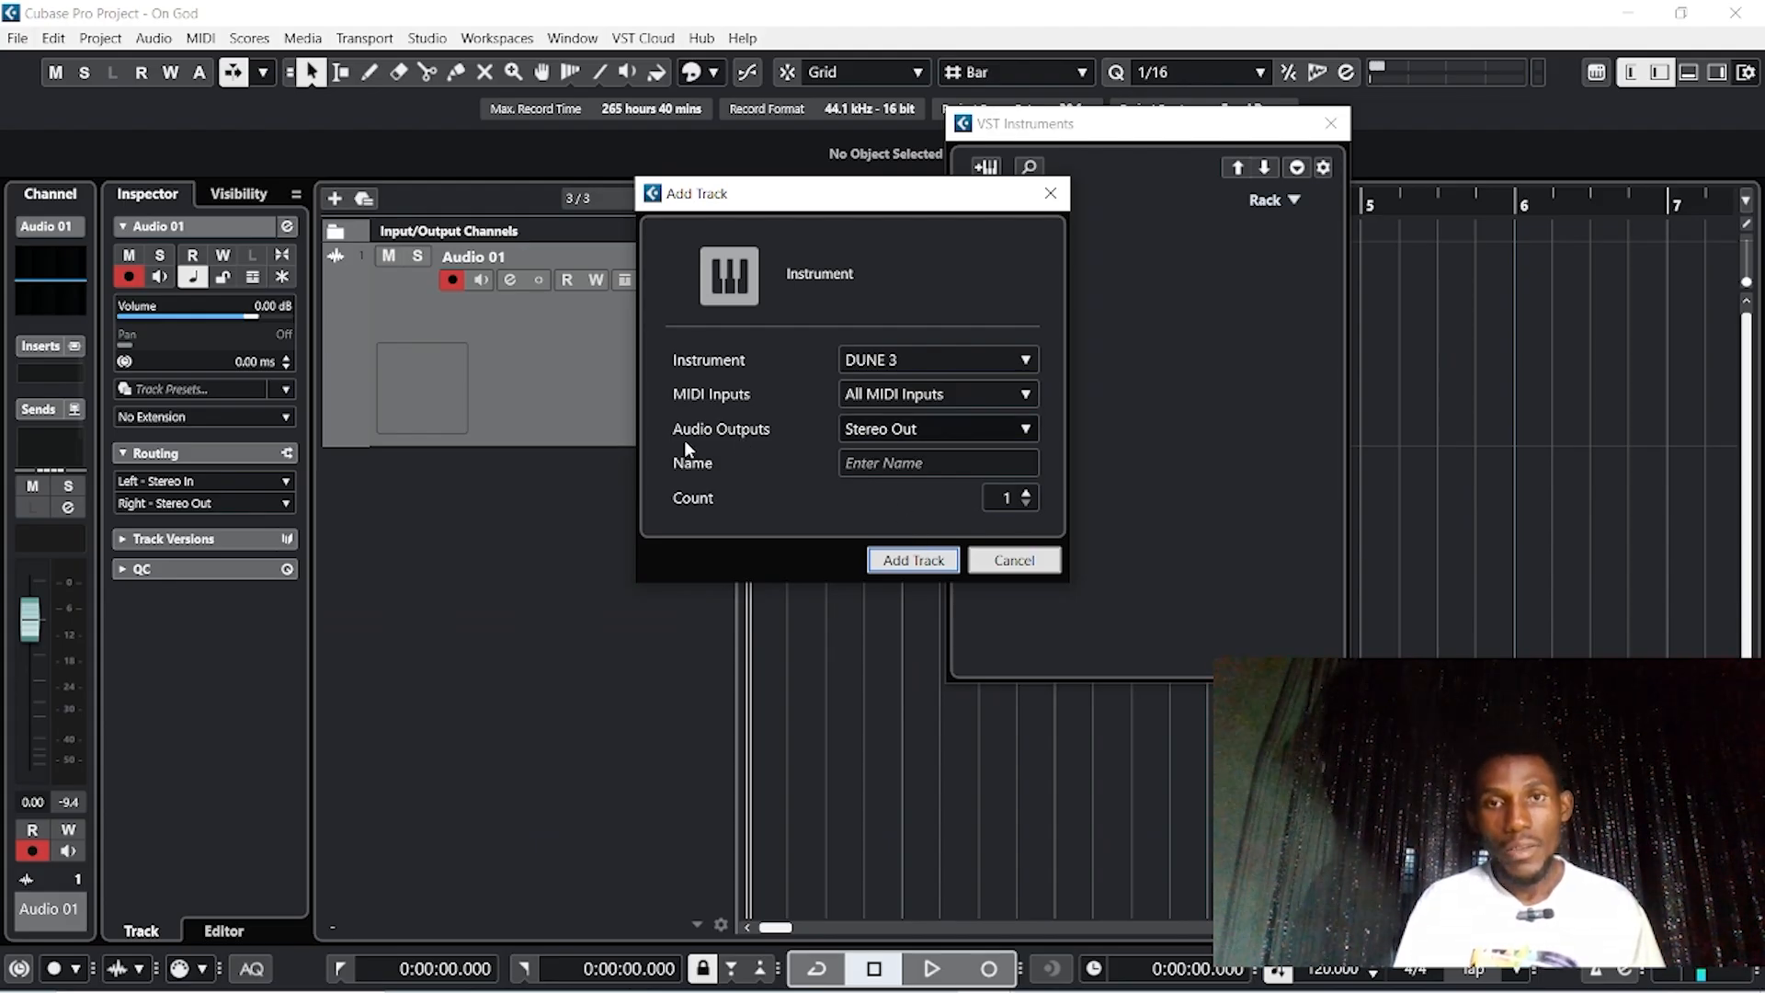
left_click(878, 432)
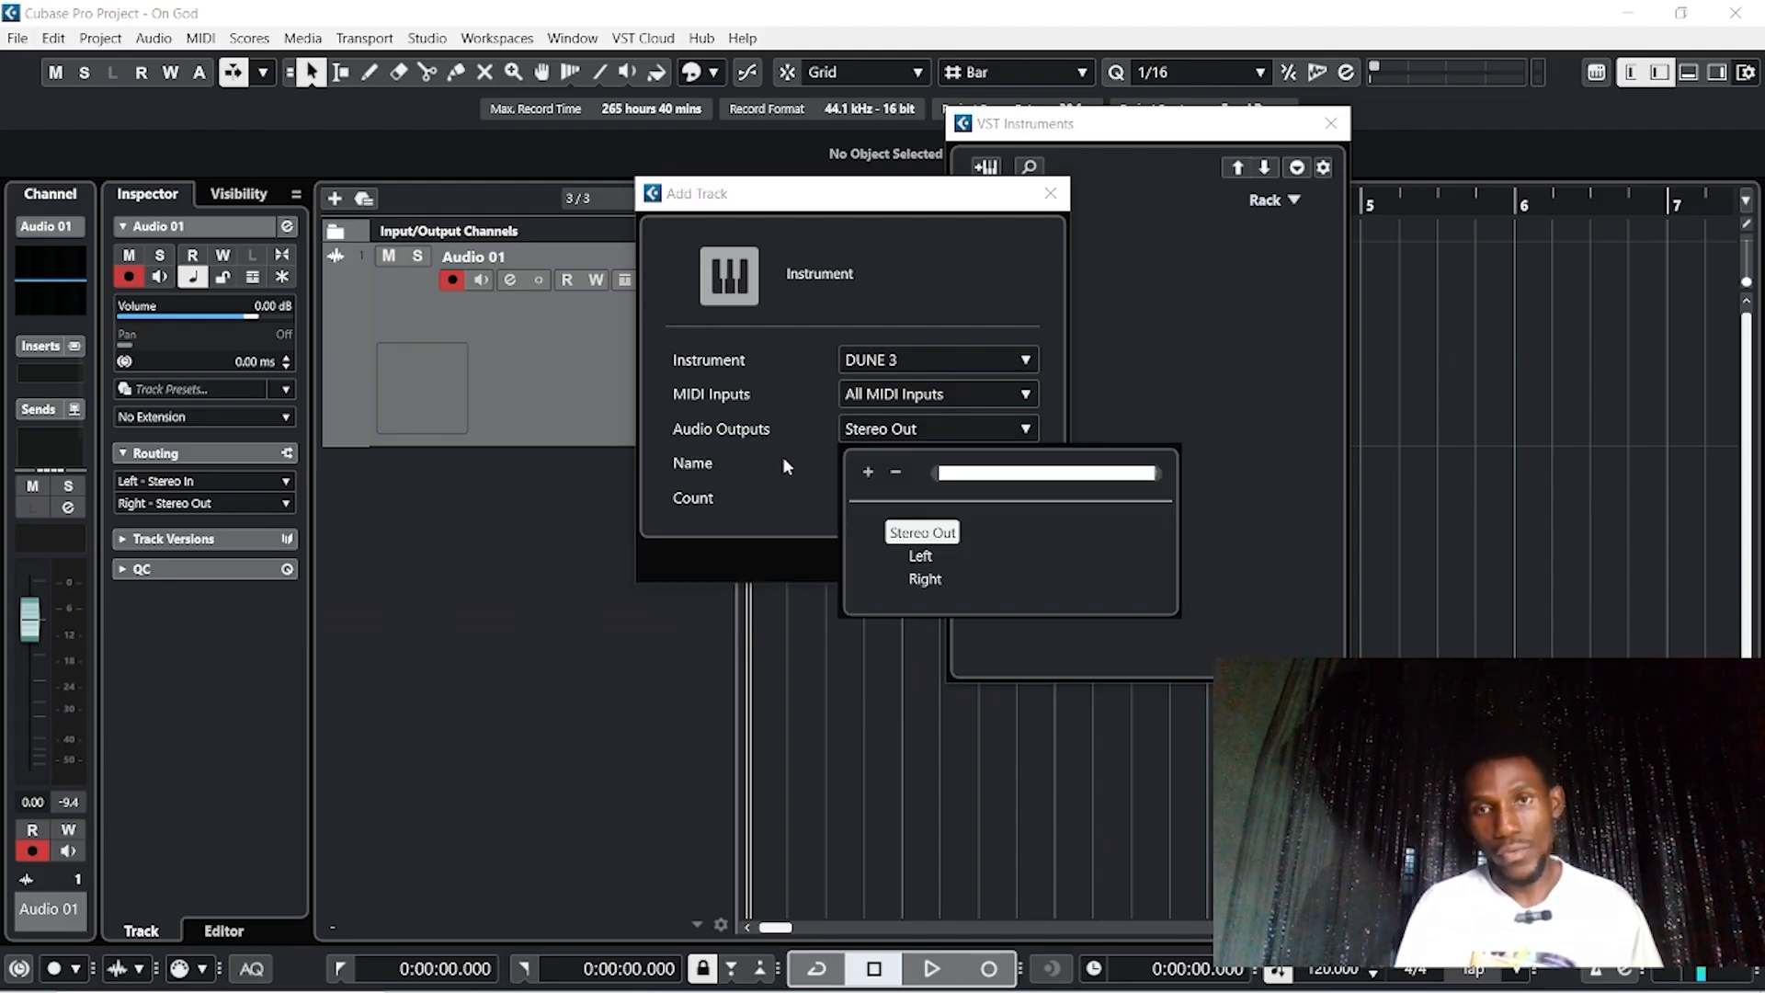
left_click(774, 416)
left_click(880, 462)
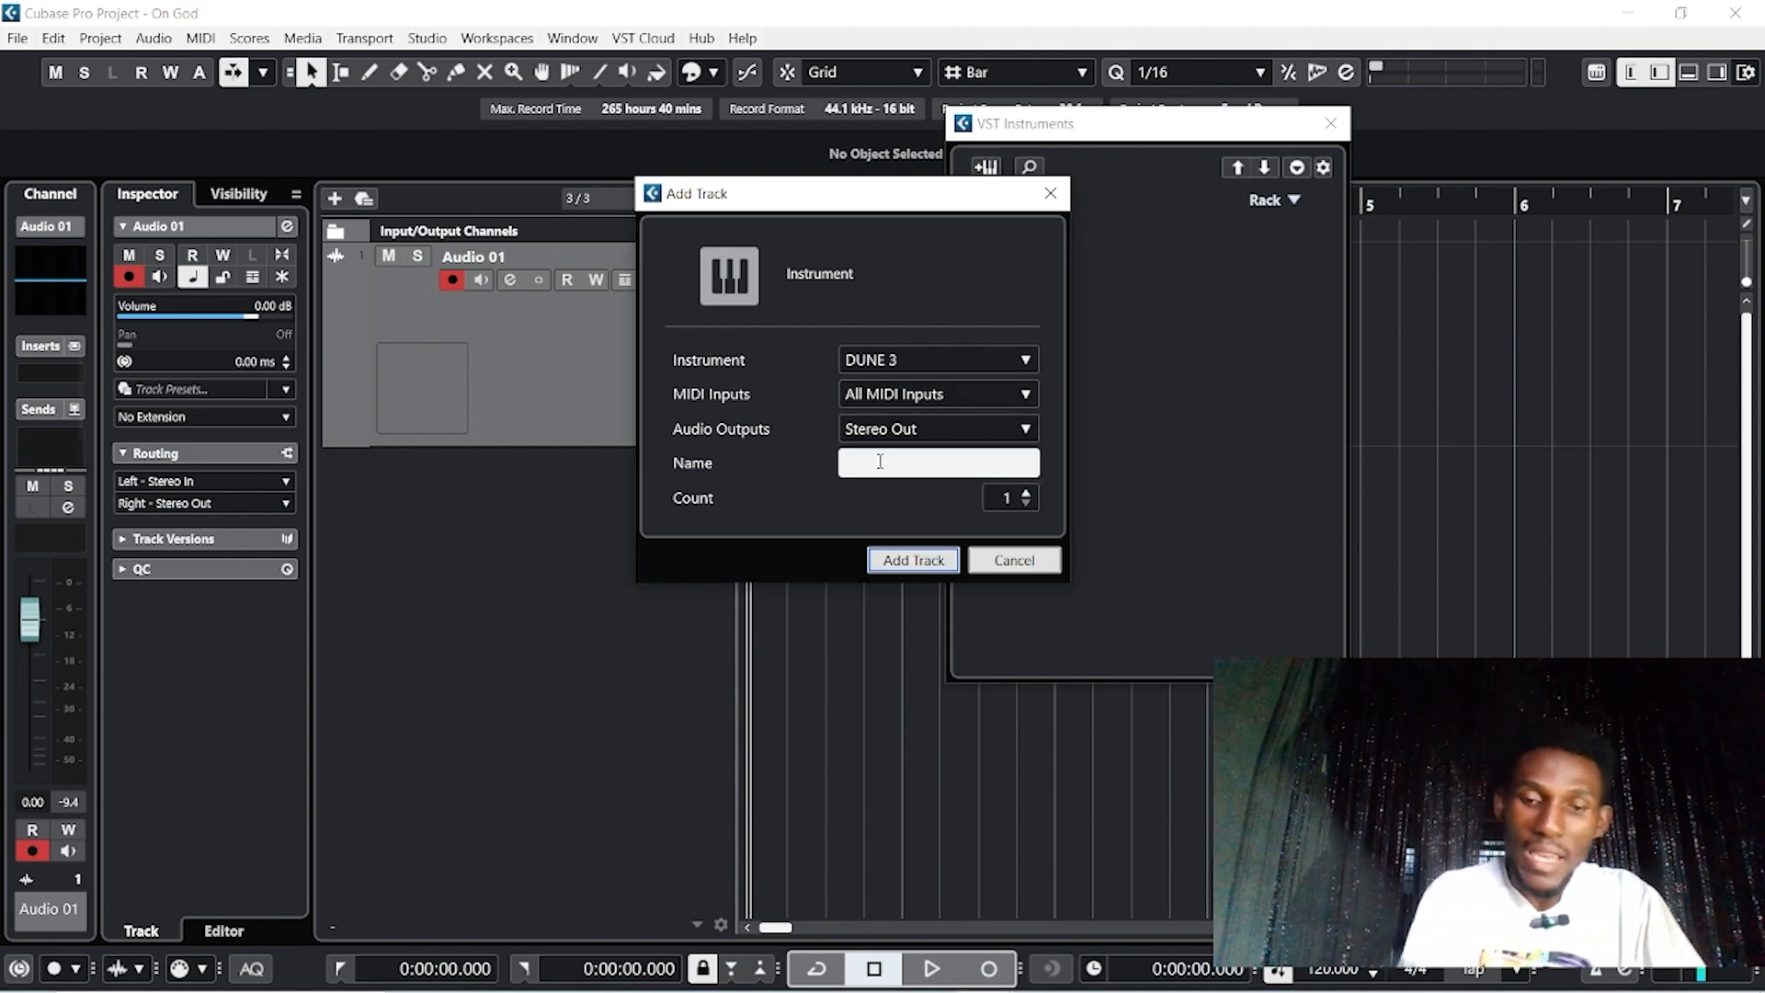
type("PAD")
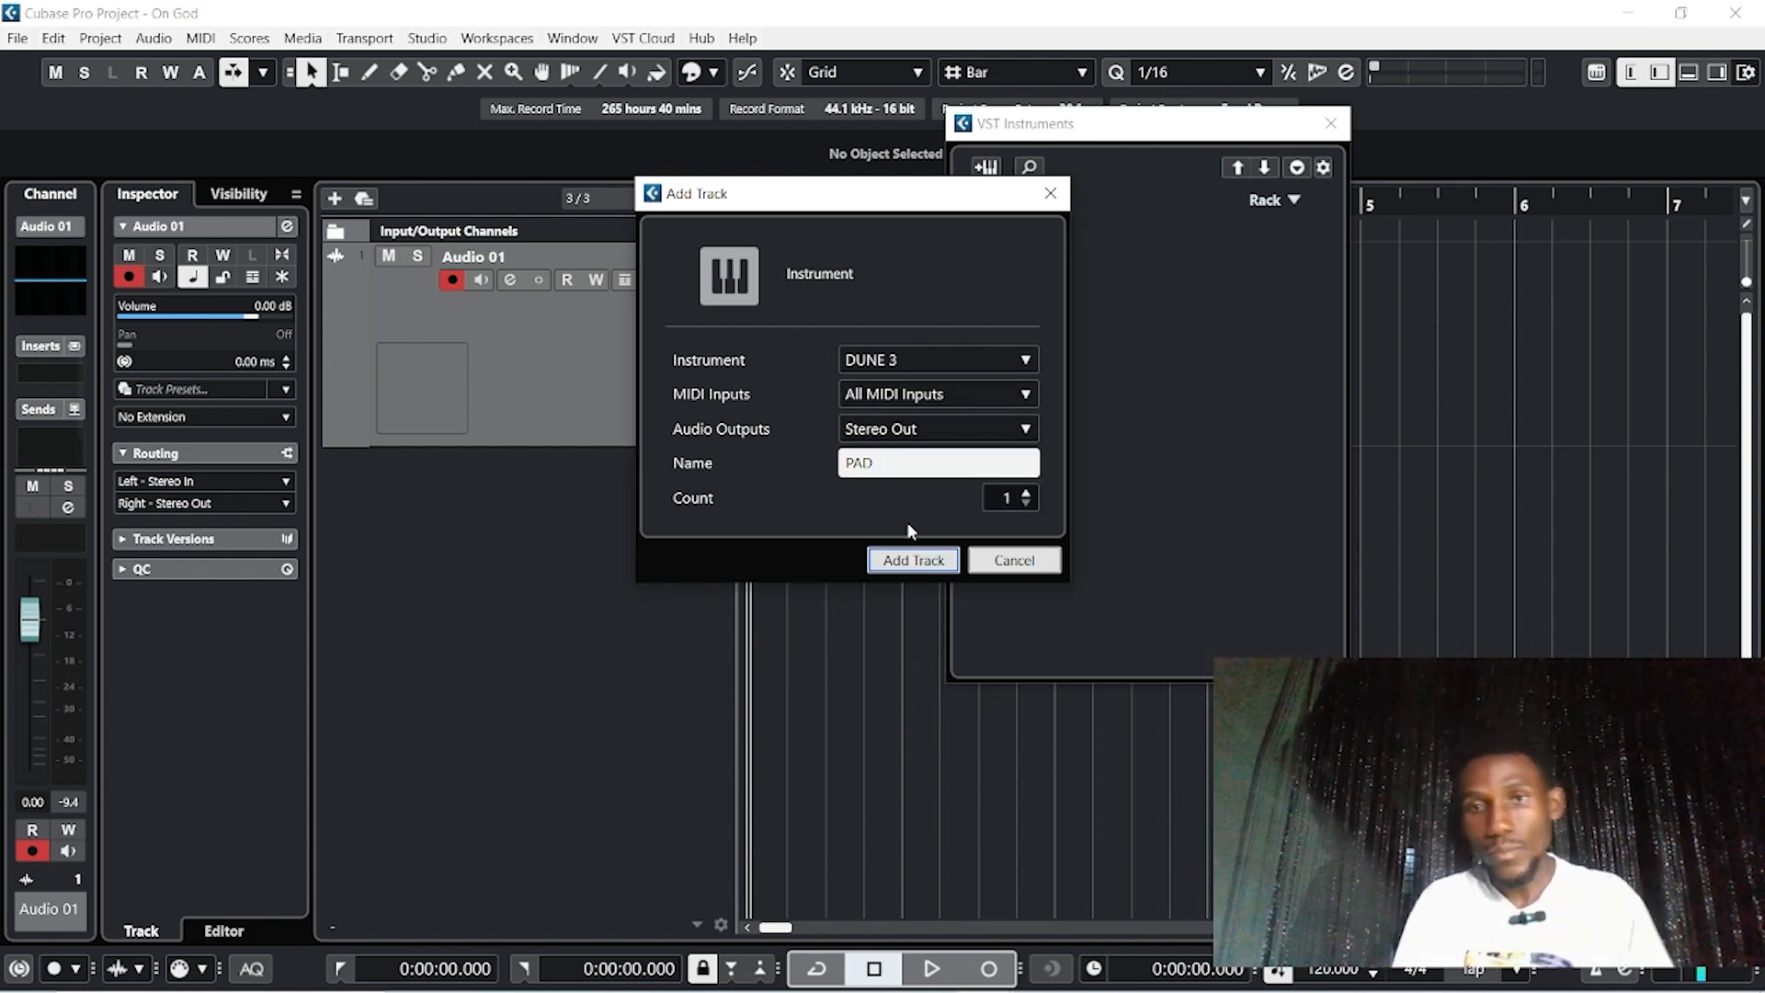
left_click(913, 560)
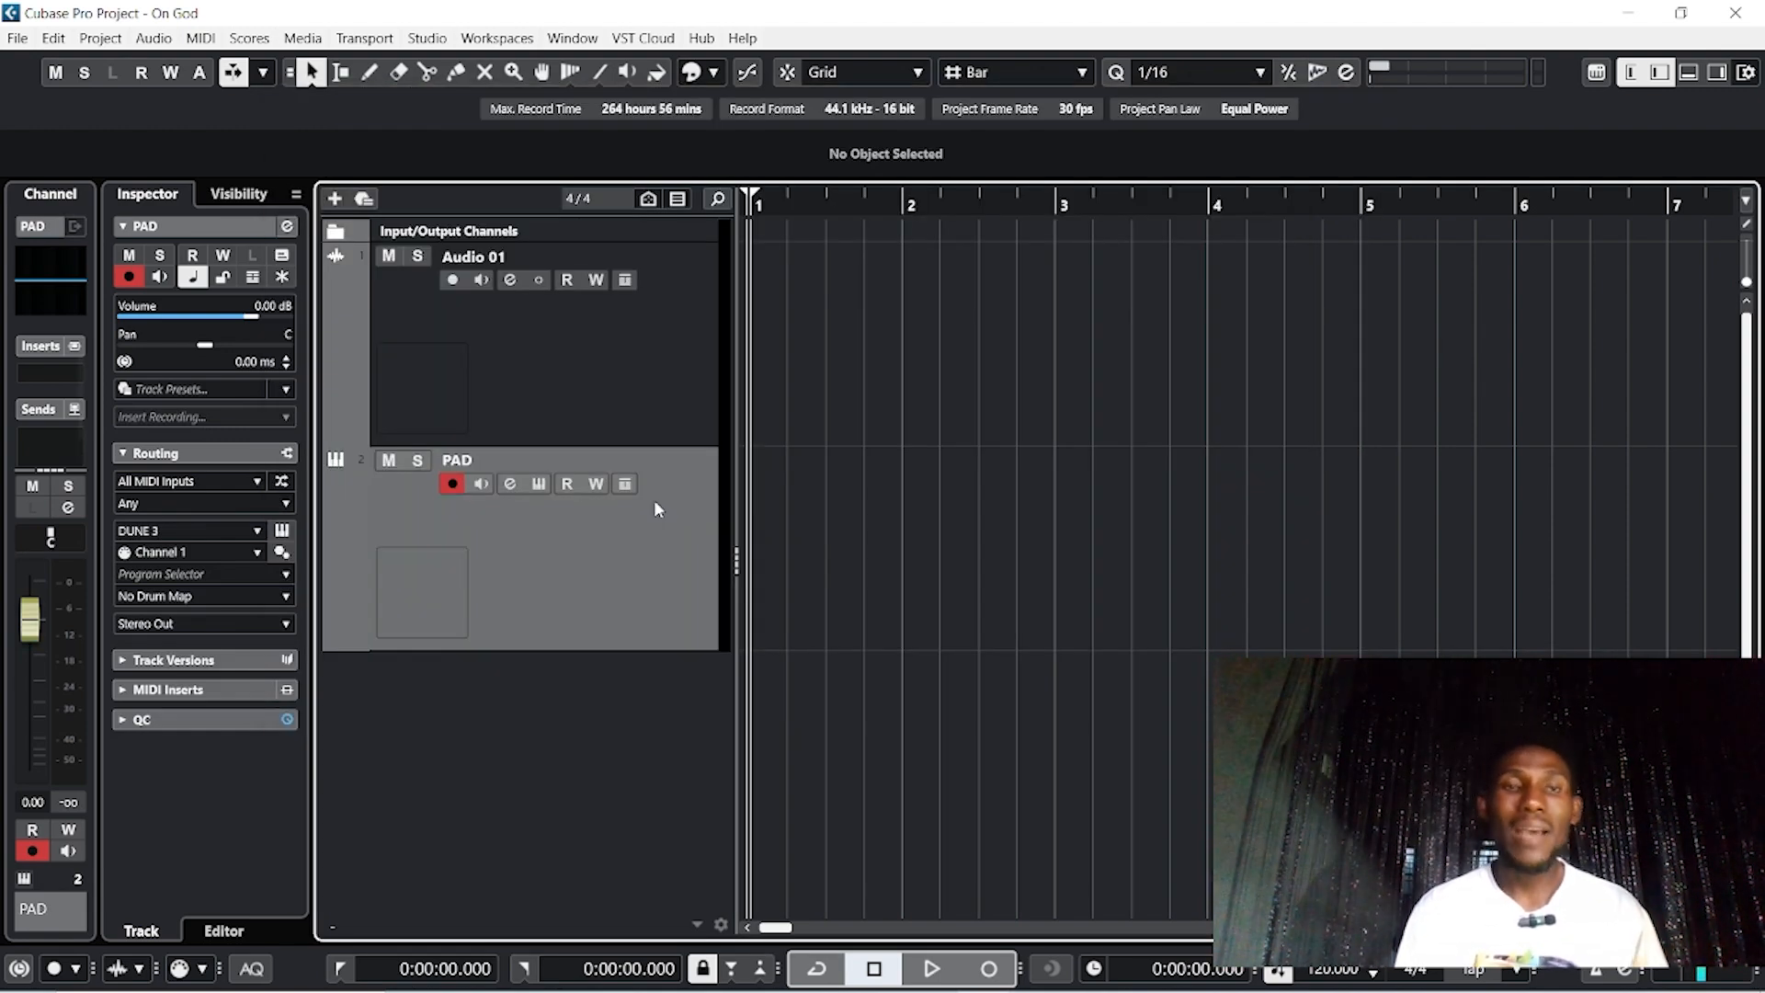
Open the PAD track's instrument editor and remove the PAD track from the project
left_click(542, 483)
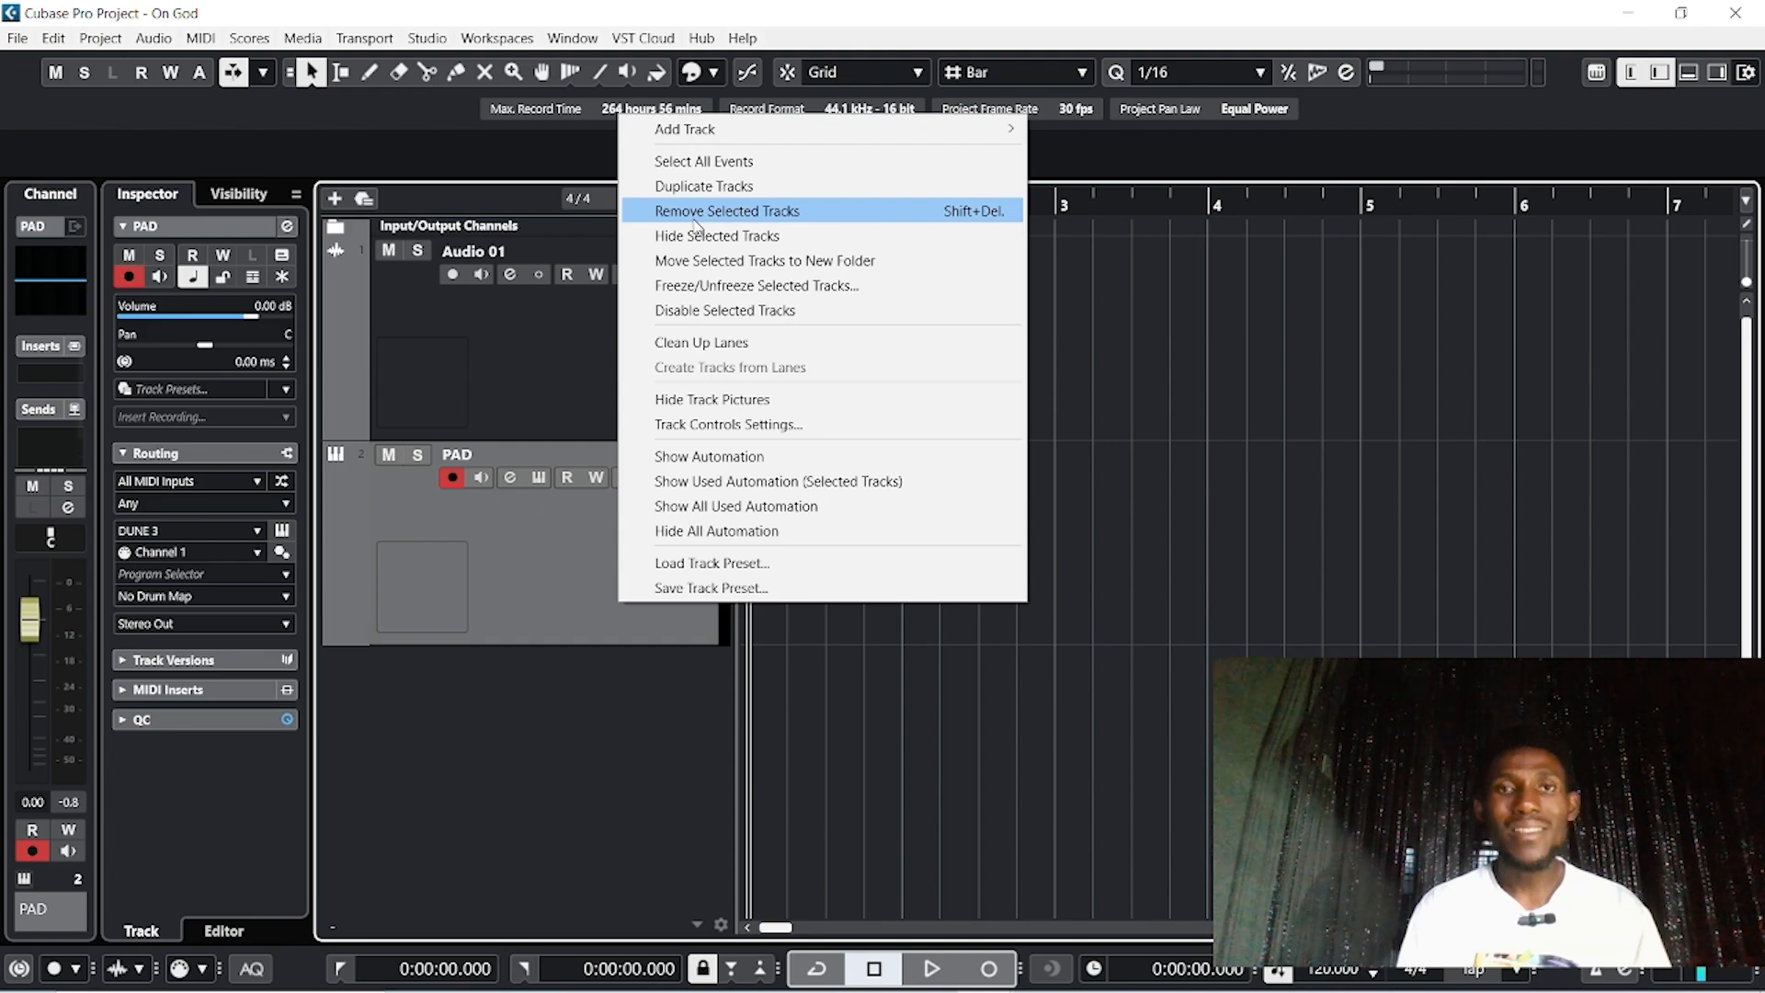
left_click(726, 209)
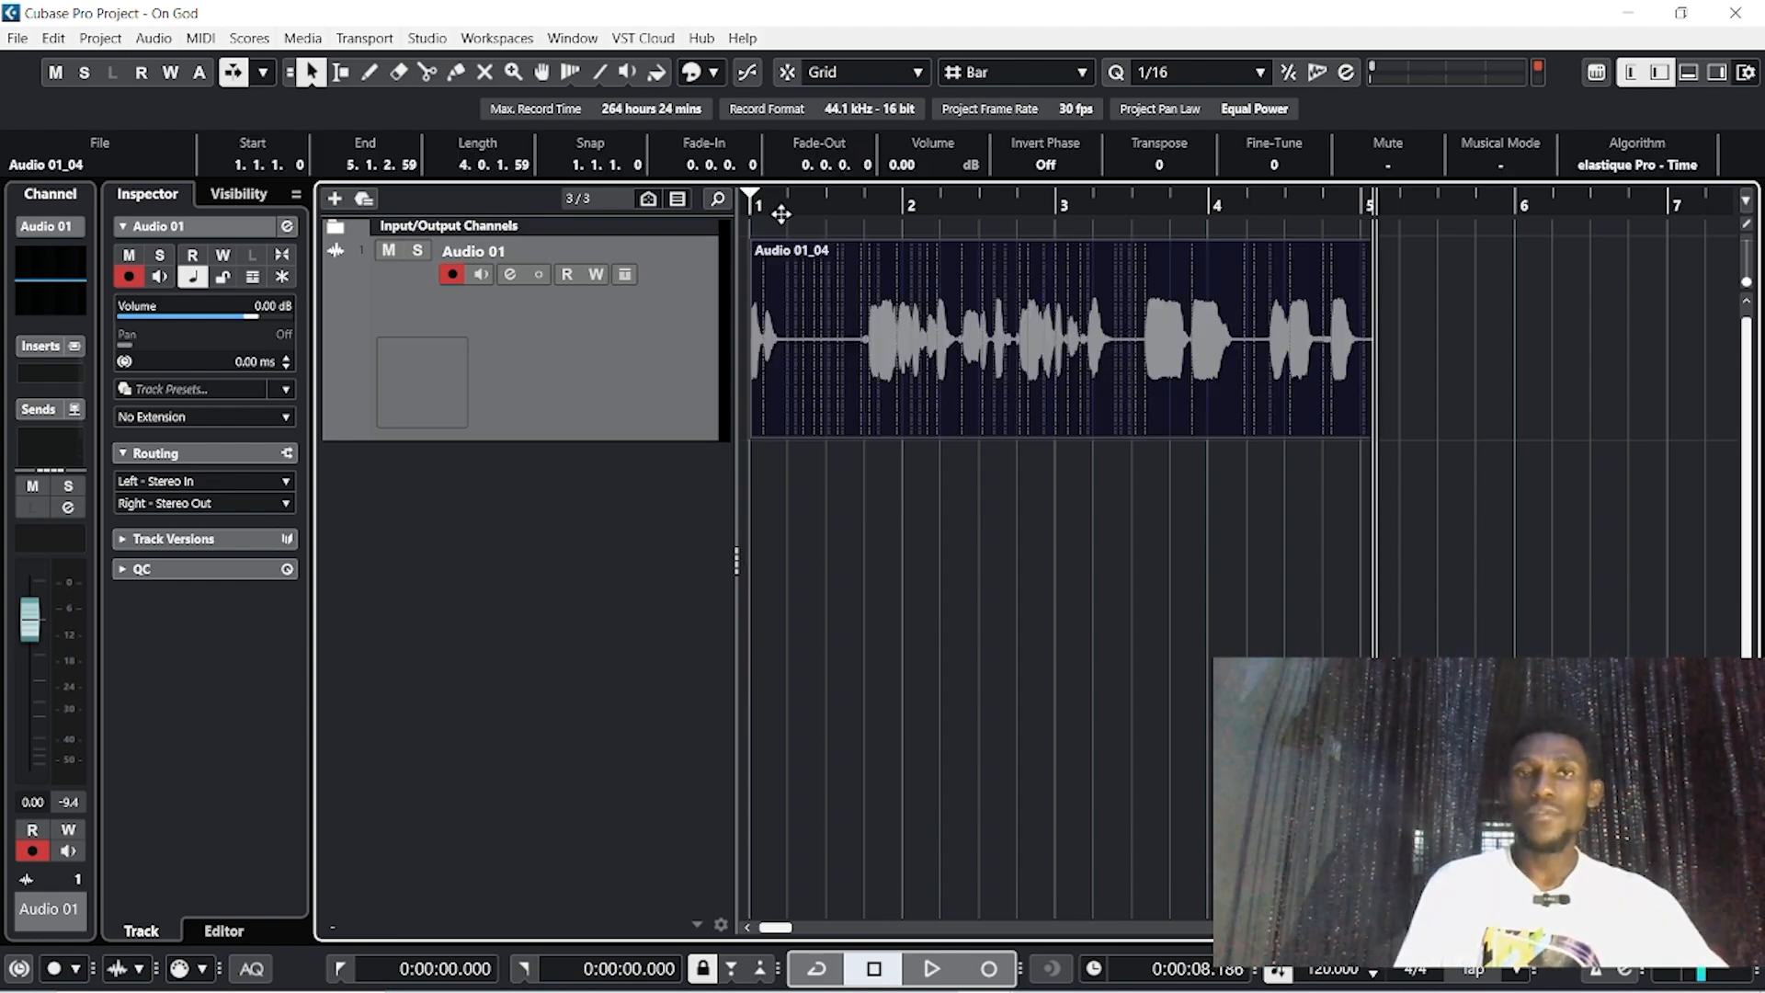
Split the recorded Audio 01_04 event at about 1.3.4.38 and 1.1.4.53 to isolate the silent section
left_click(780, 213)
mouse_move(783, 213)
left_mouse_down()
mouse_move(750, 202)
mouse_move(1155, 186)
mouse_move(1045, 213)
mouse_move(749, 208)
left_mouse_up()
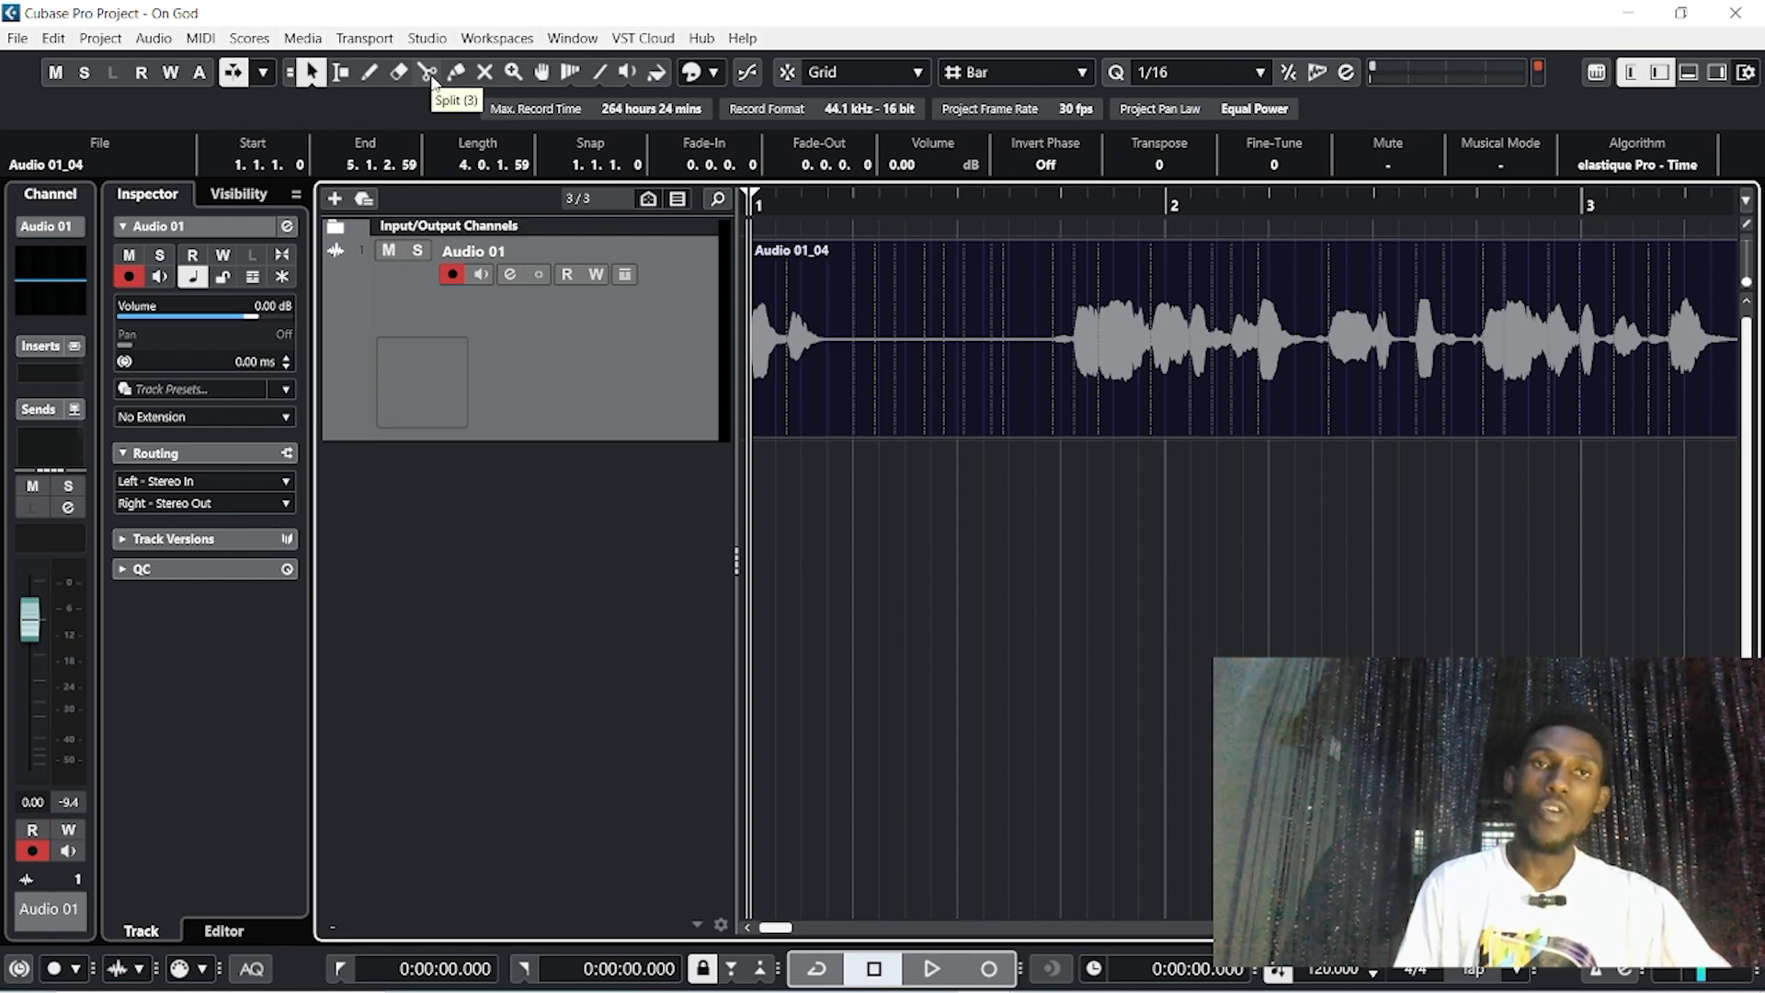
left_click(427, 73)
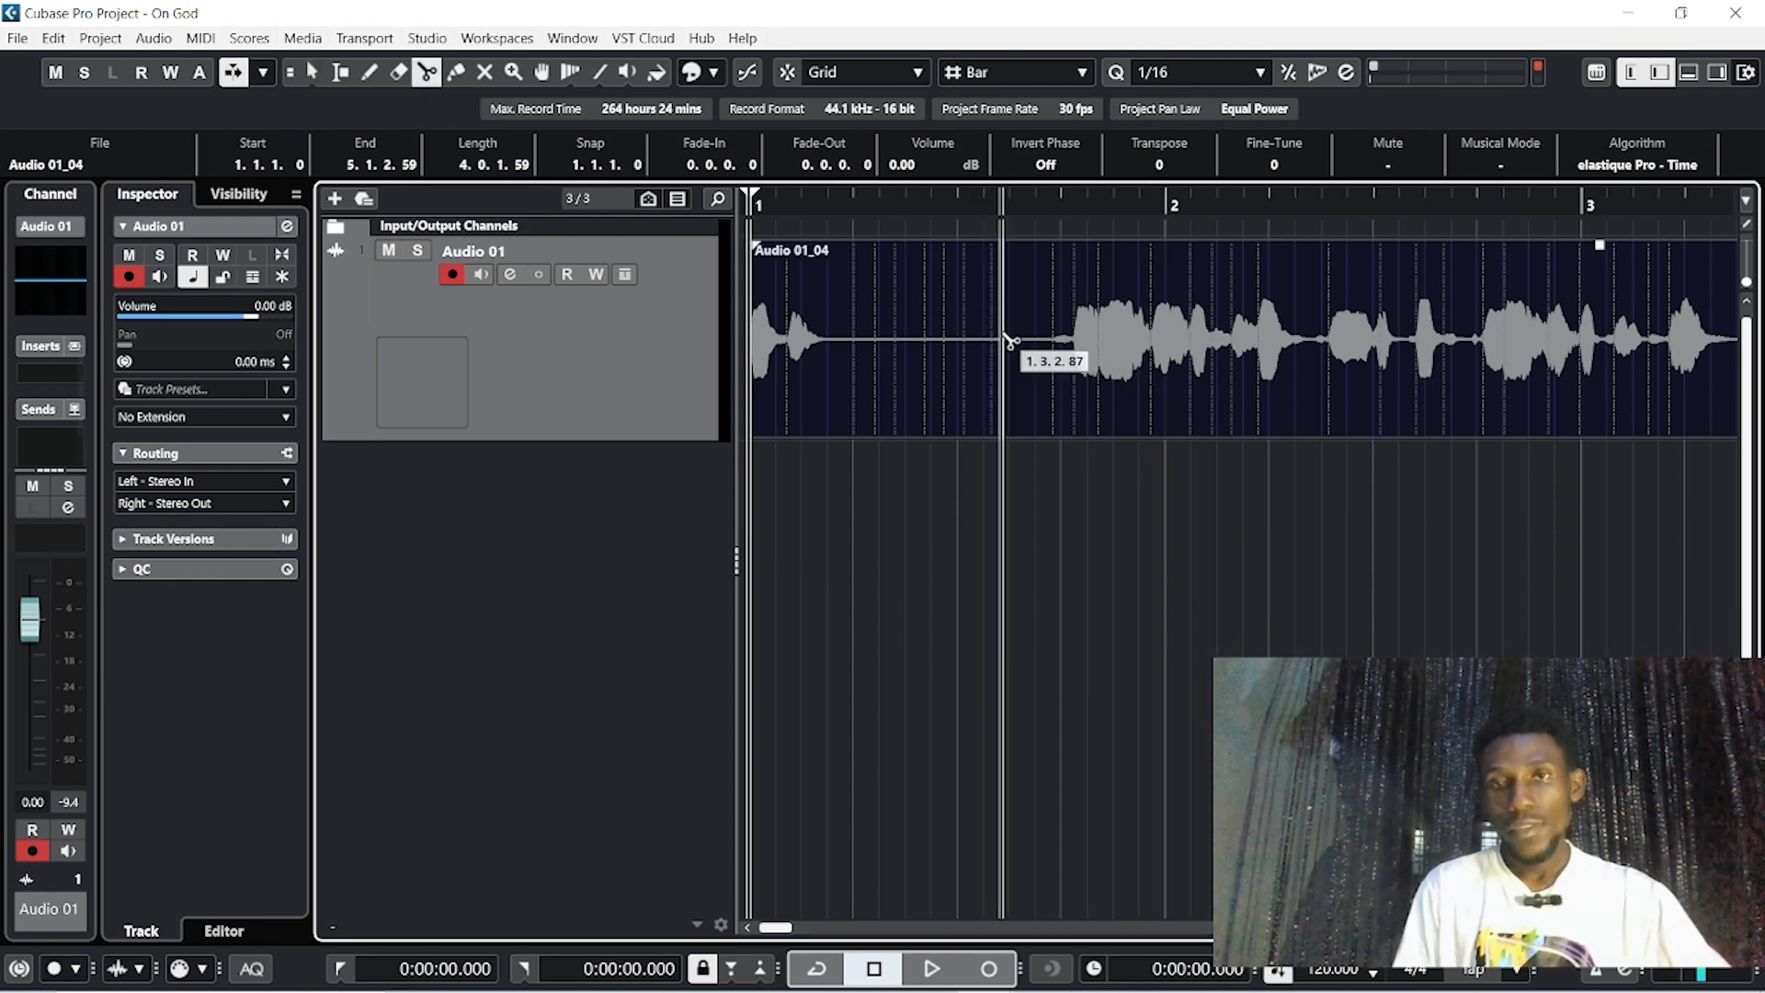
left_click(1049, 361)
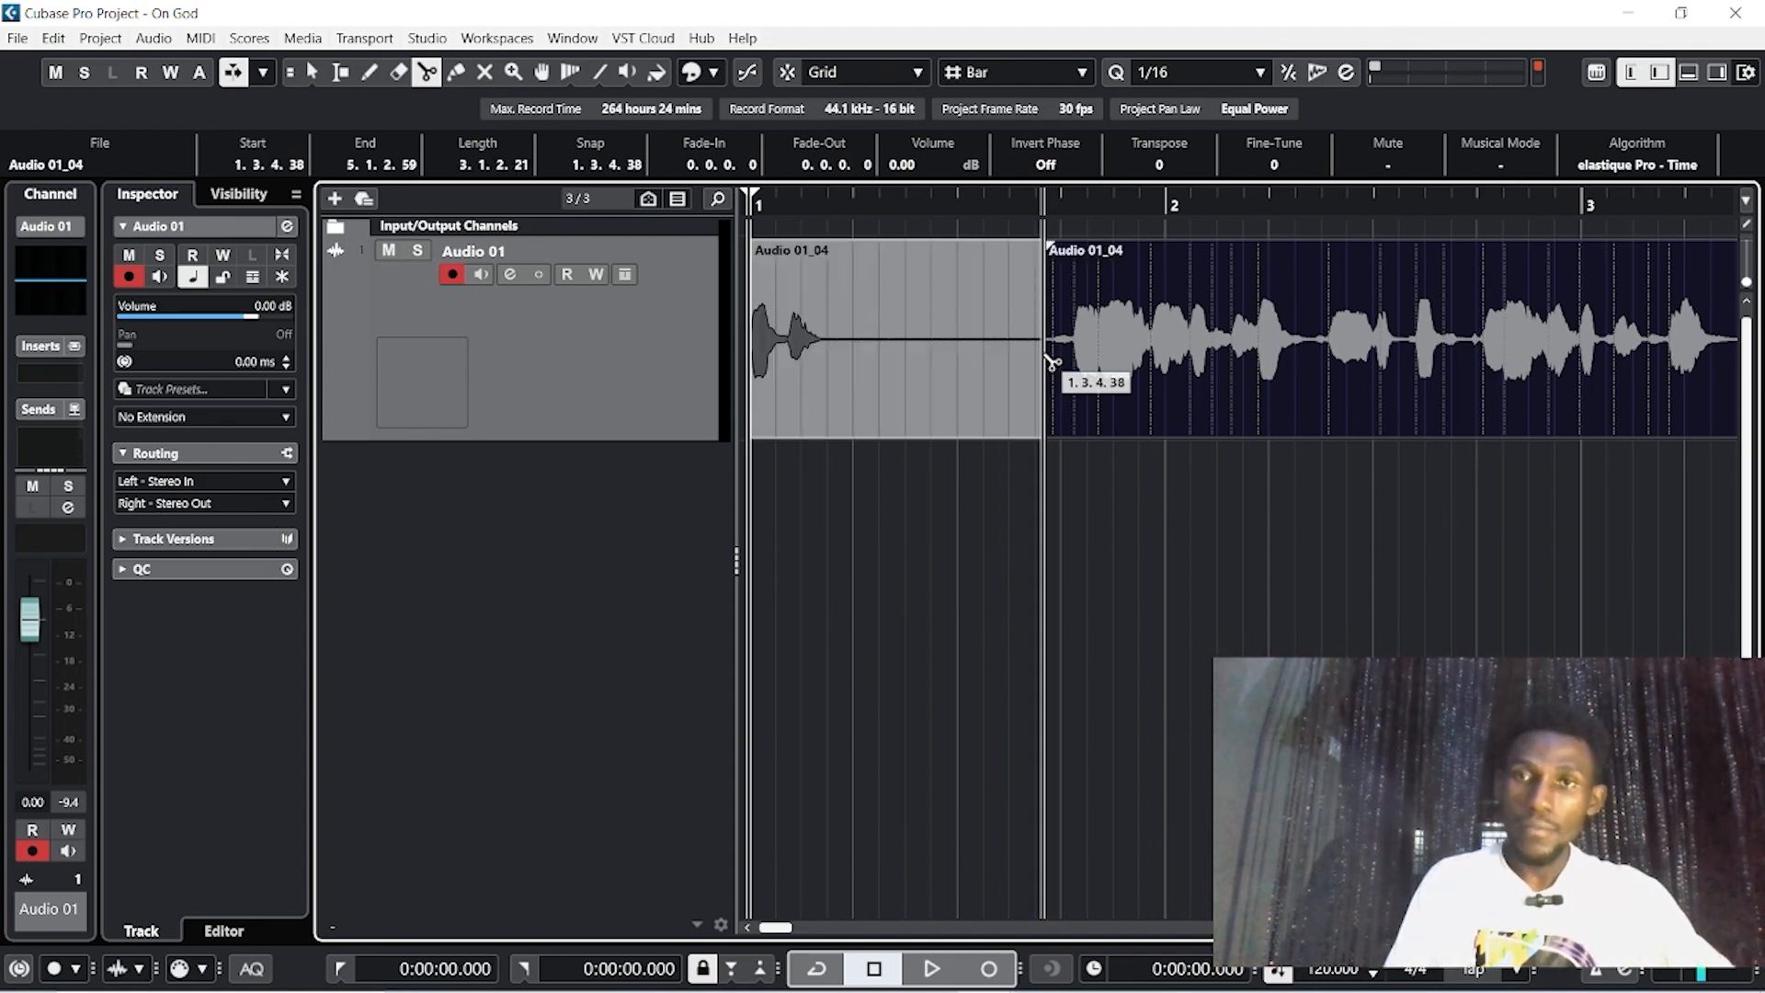
left_click(851, 350)
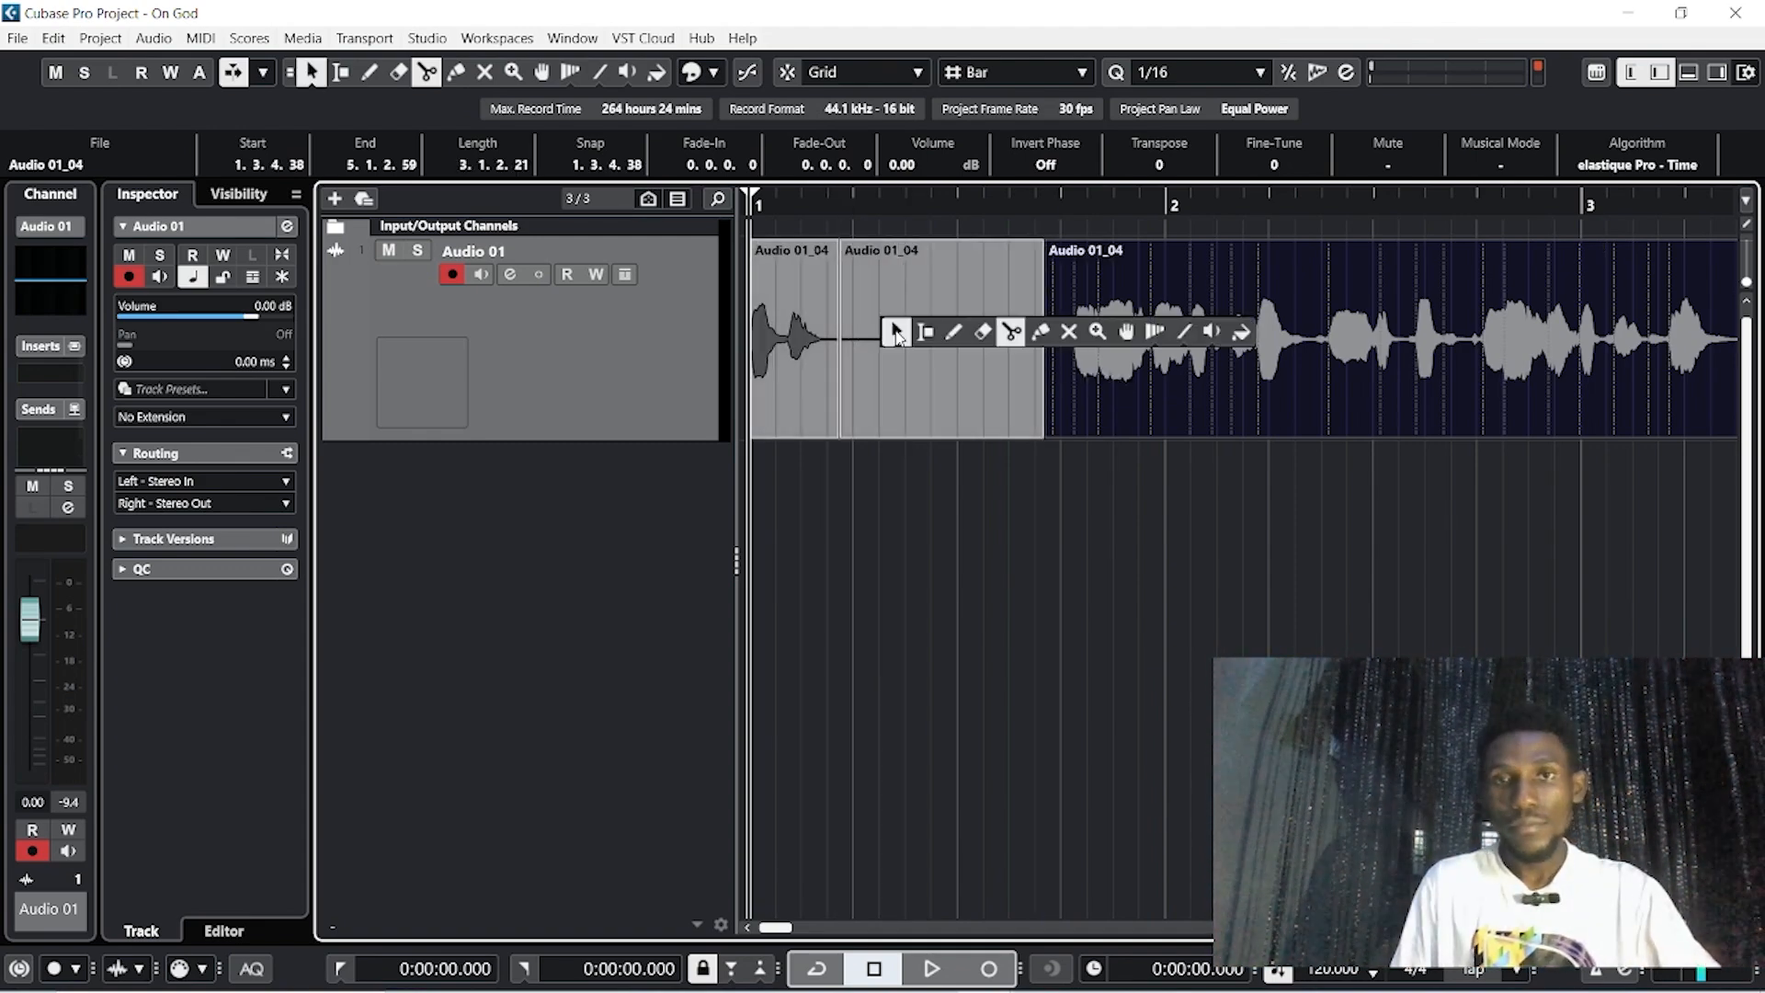
Switch back to Object Selection and delete the silent middle event on the Audio 01 track
left_click(310, 73)
left_click(307, 81)
left_click(308, 79)
left_click(923, 287)
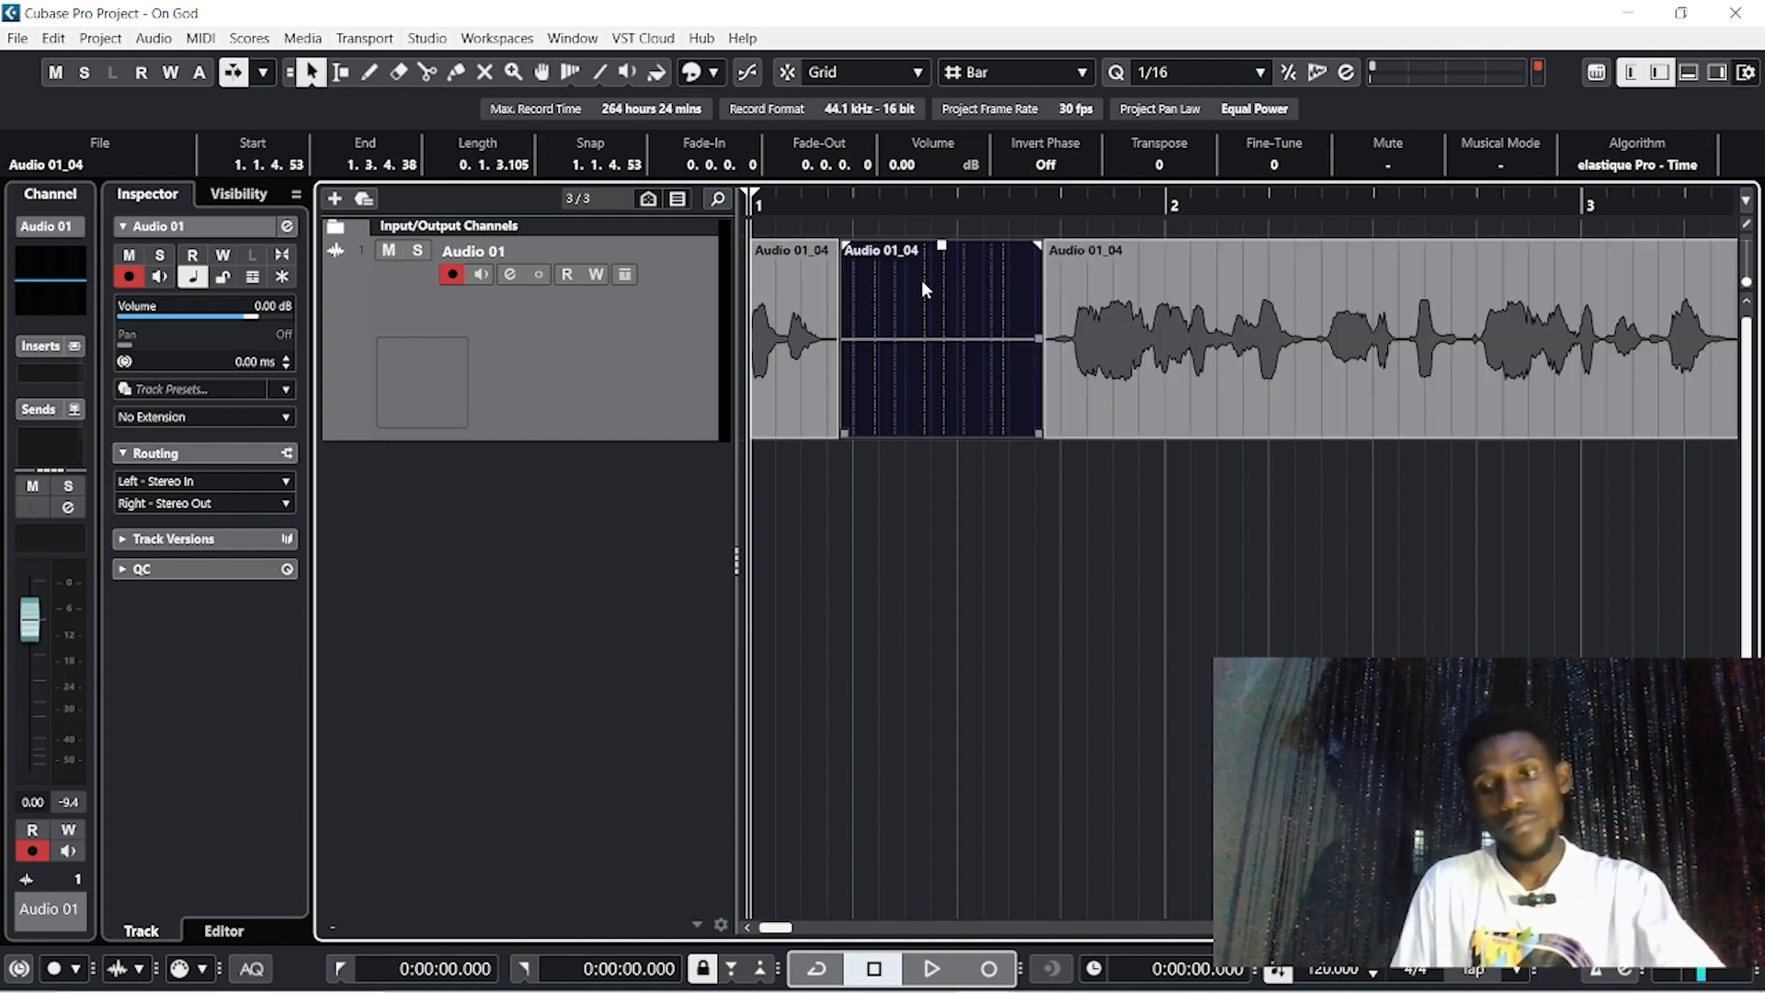
key("Delete")
left_click(930, 289)
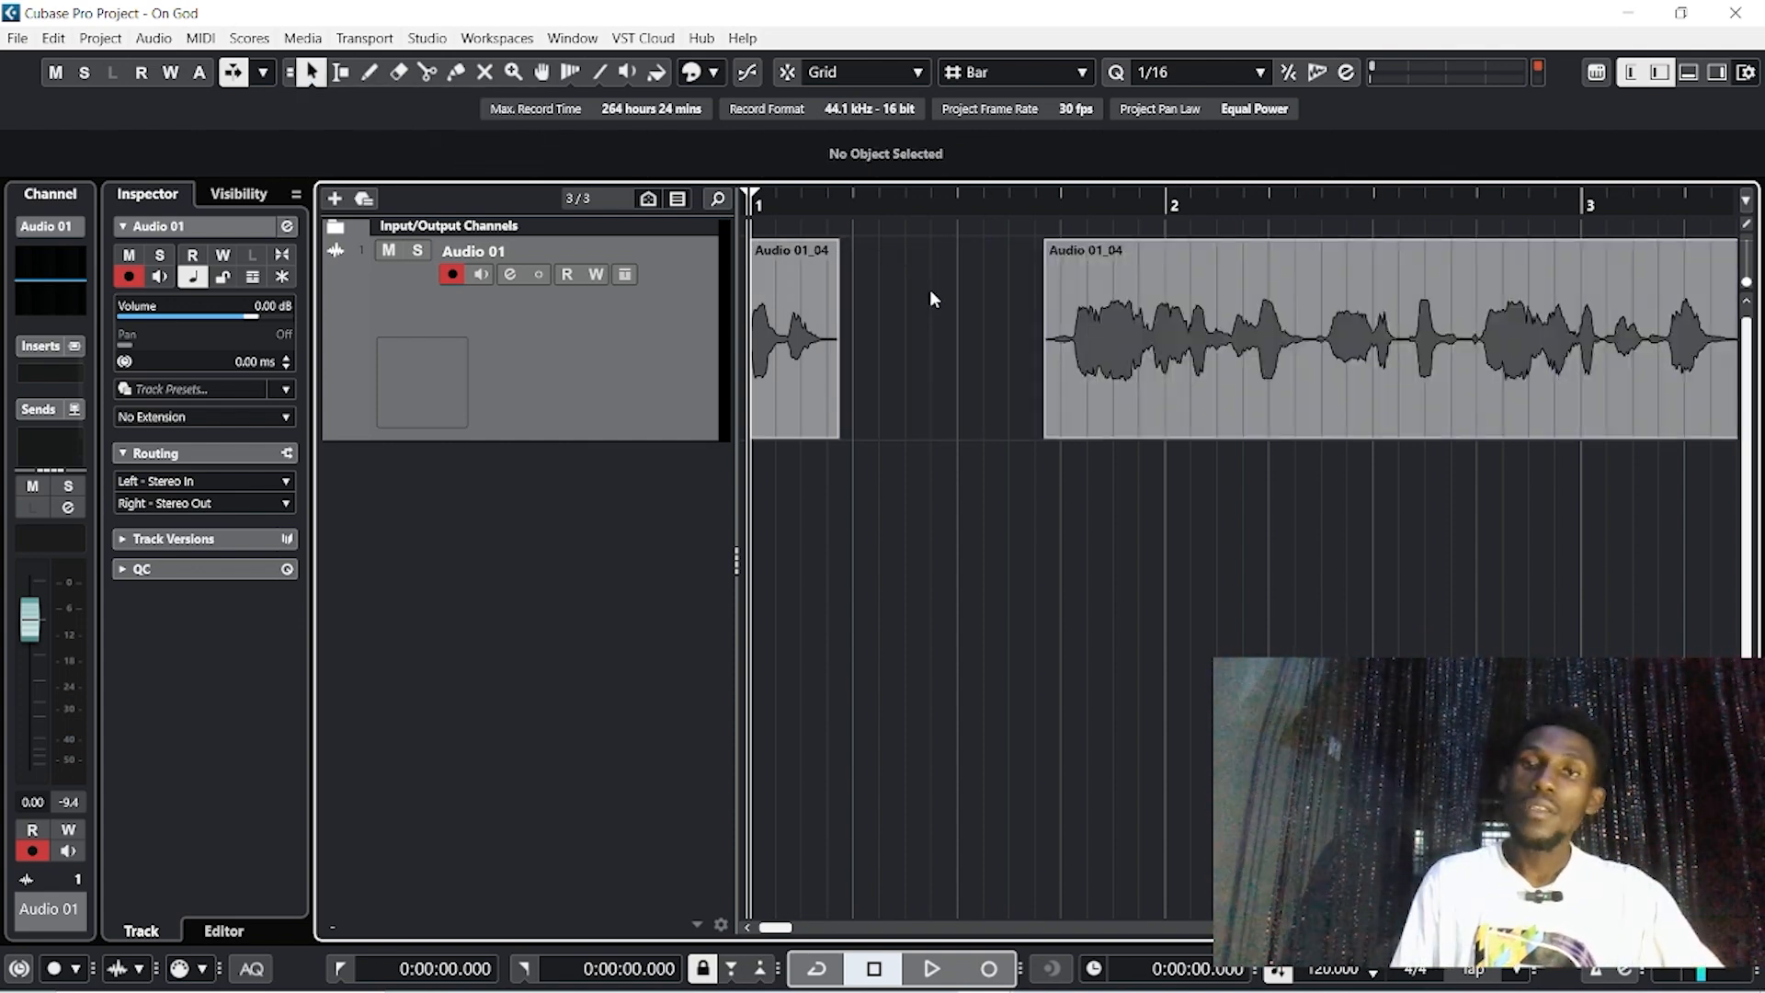
Move the longer audio event back to about 1.1.4.43 against the first event, and play the join
left_click_drag(1075, 278, 870, 284)
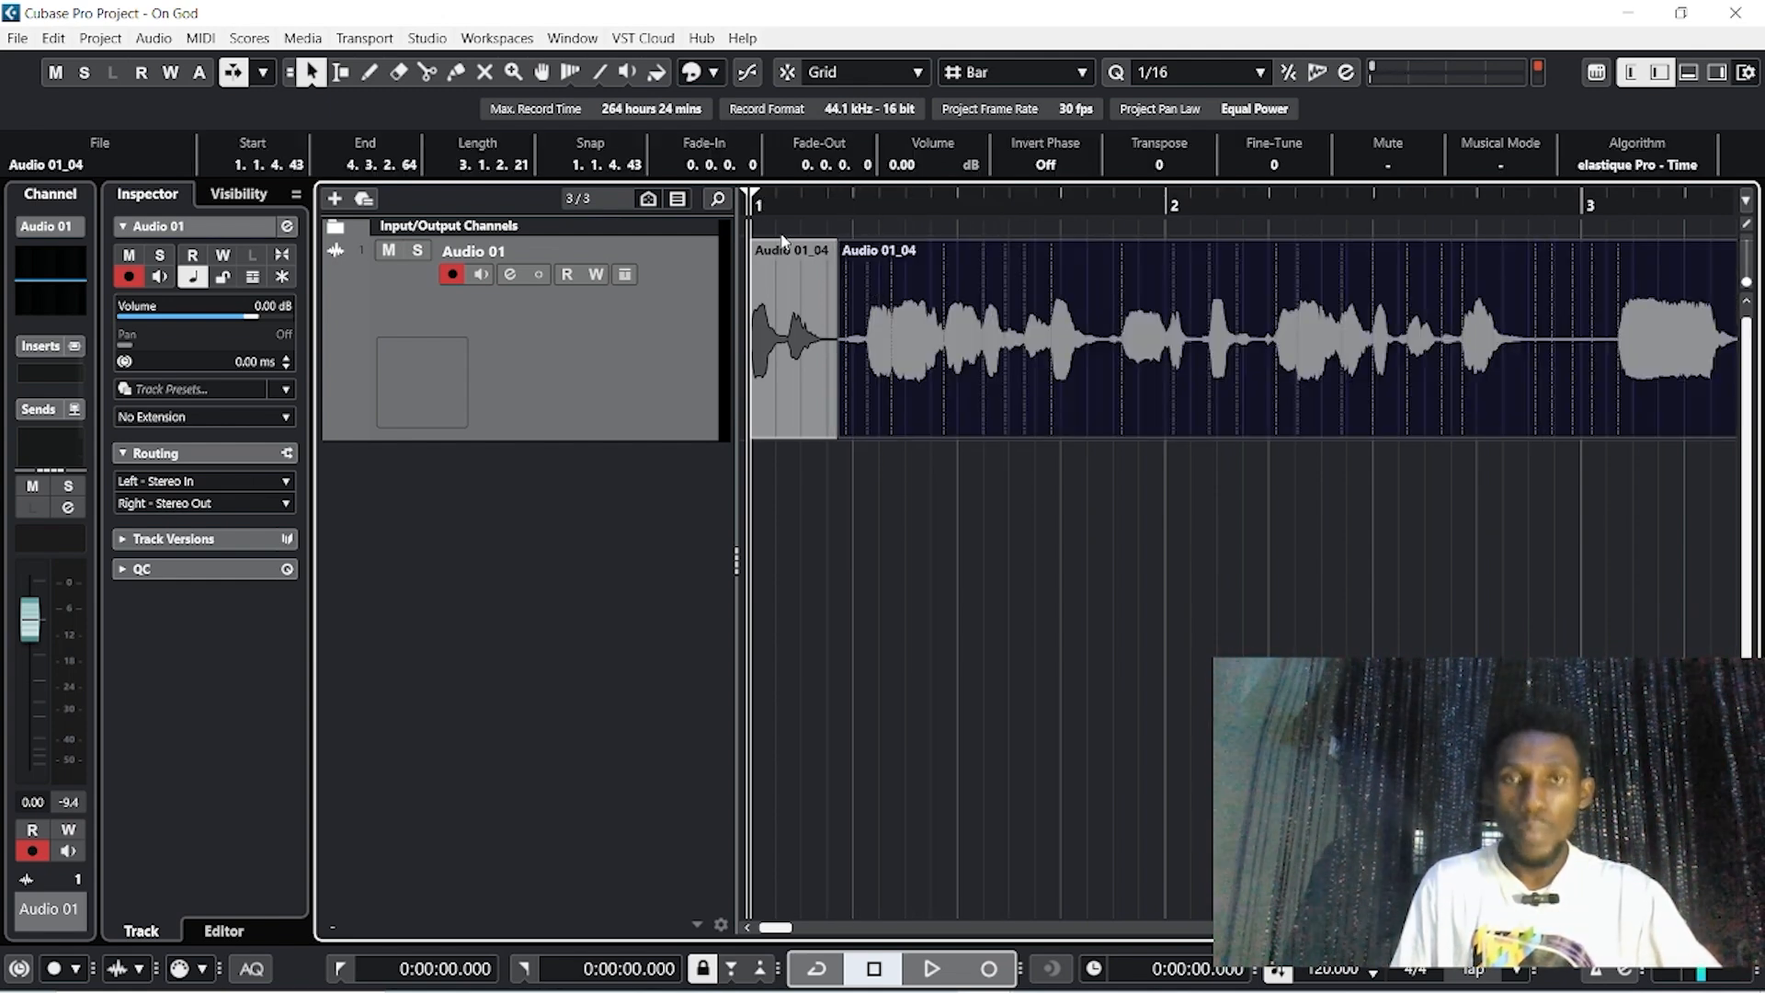
key("space")
key("space")
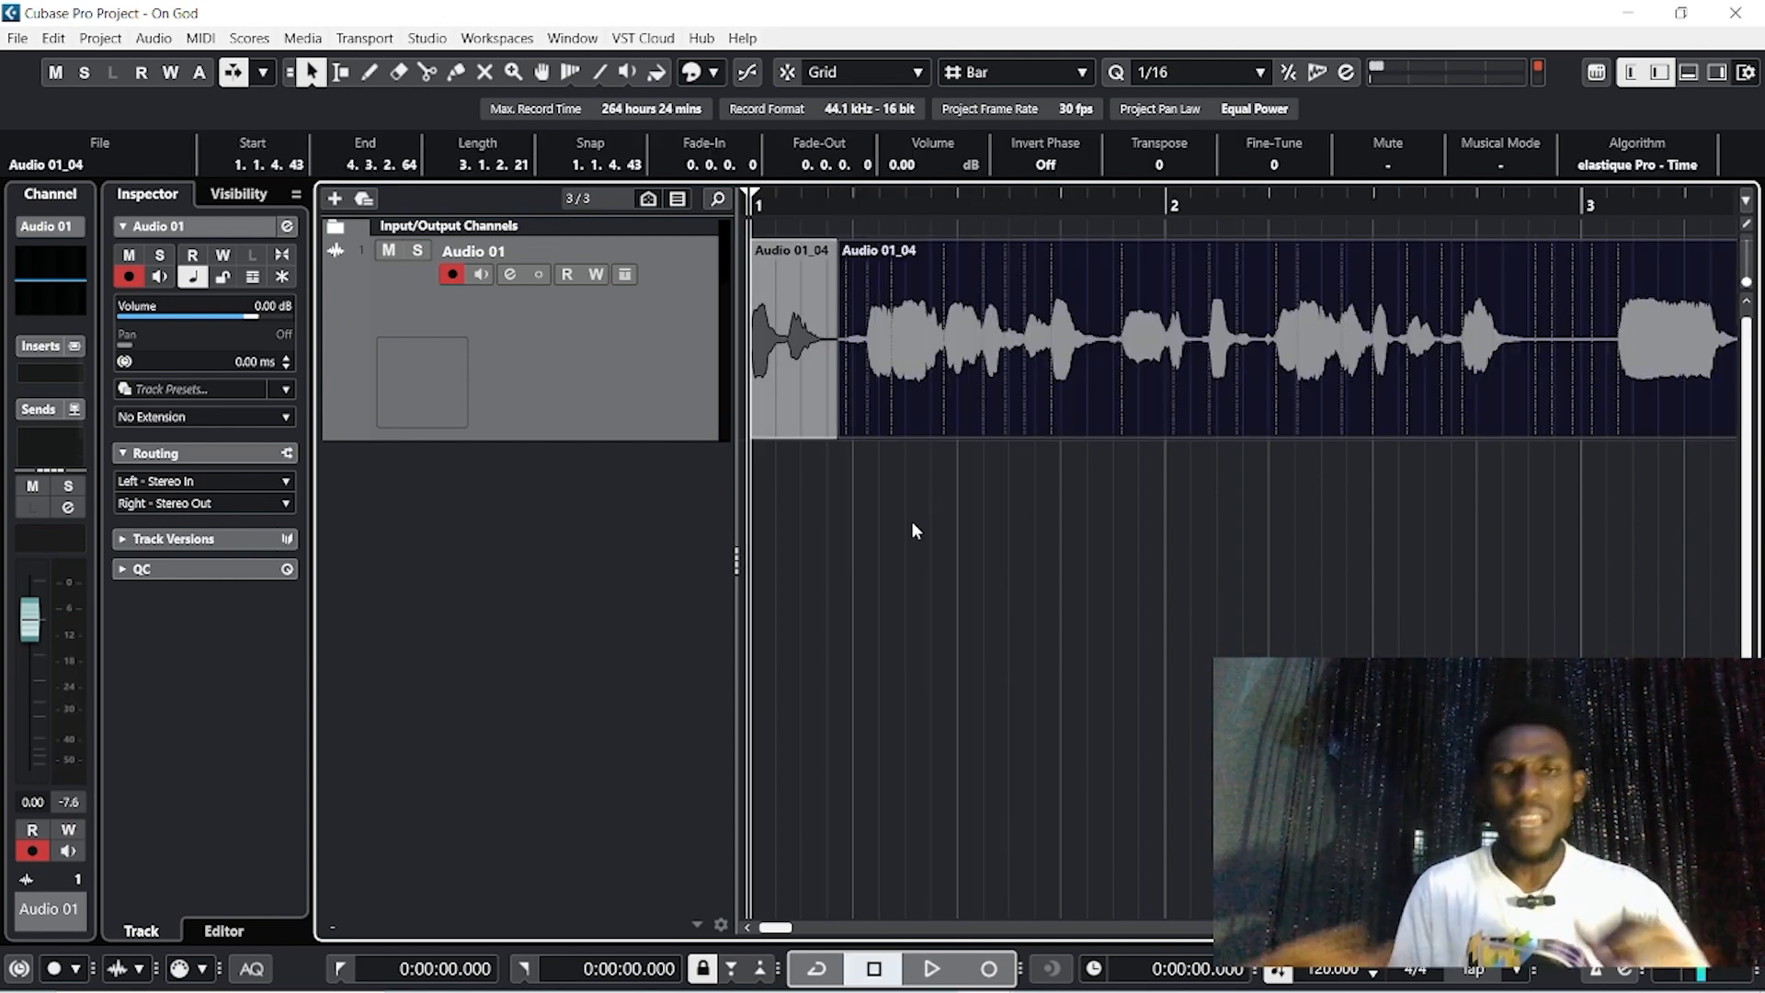
left_click(911, 520)
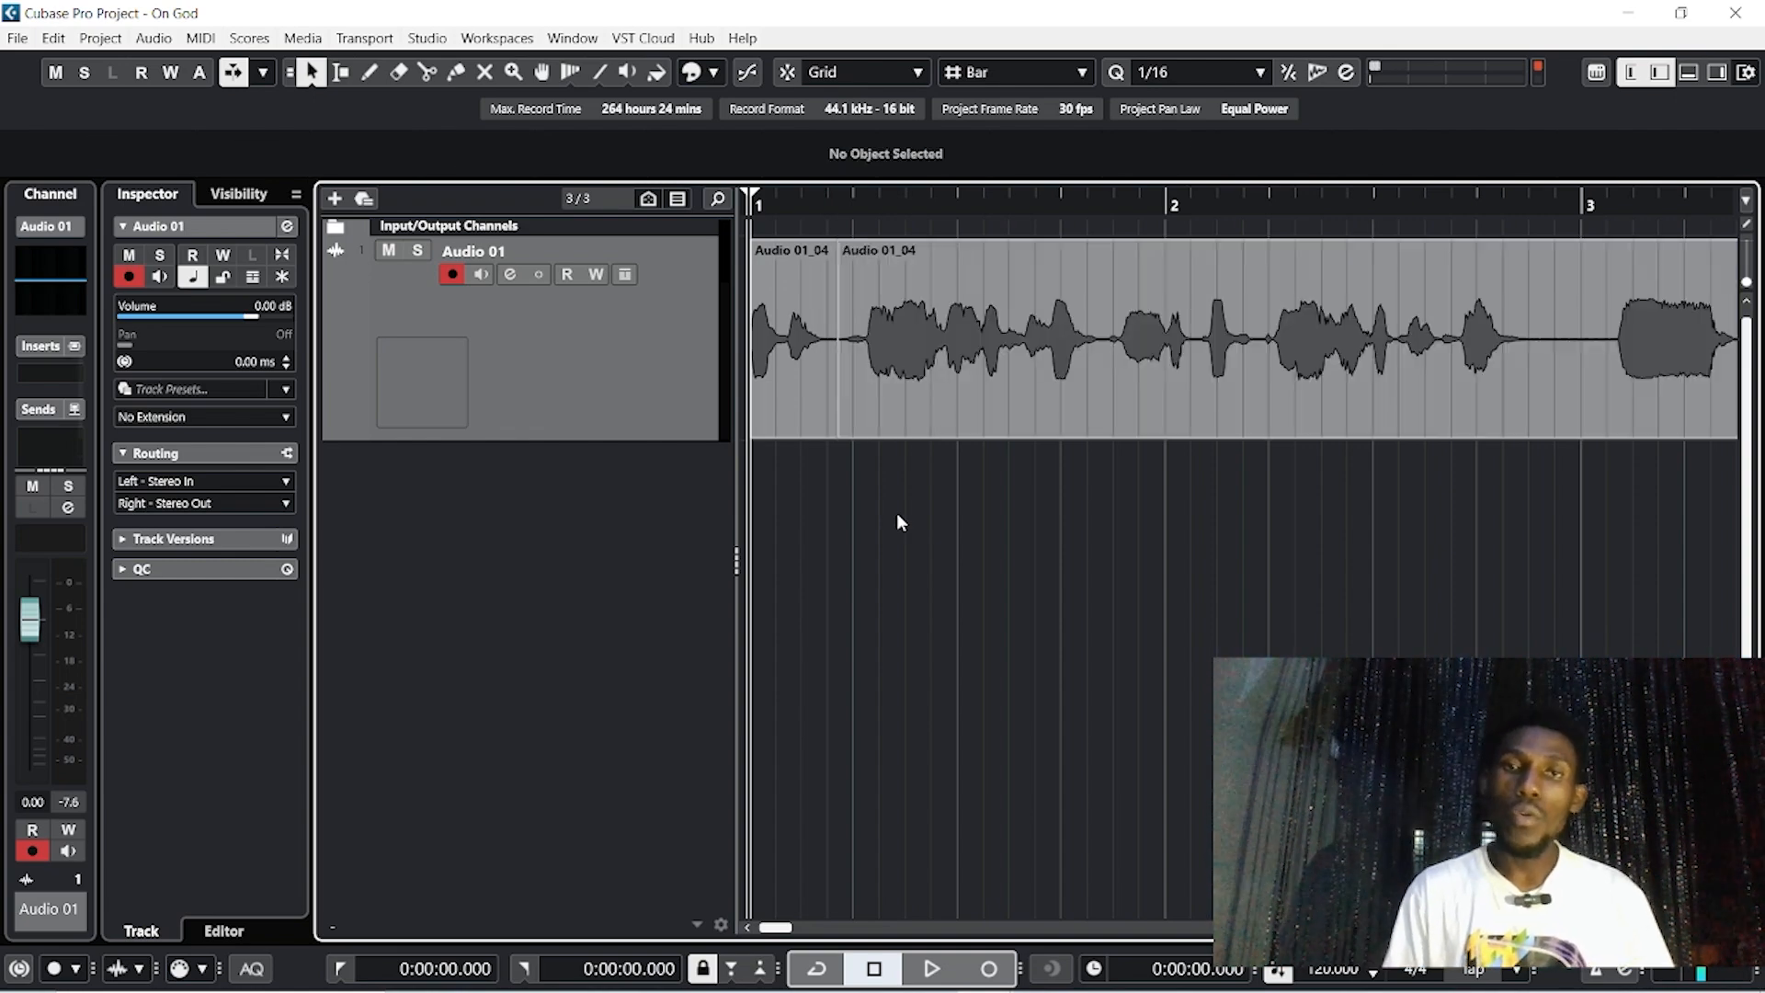
Move the longer audio event to about 1.2.3.60, leaving a gap after the first event
left_click_drag(901, 402, 1080, 396)
left_click_drag(1081, 329, 981, 348)
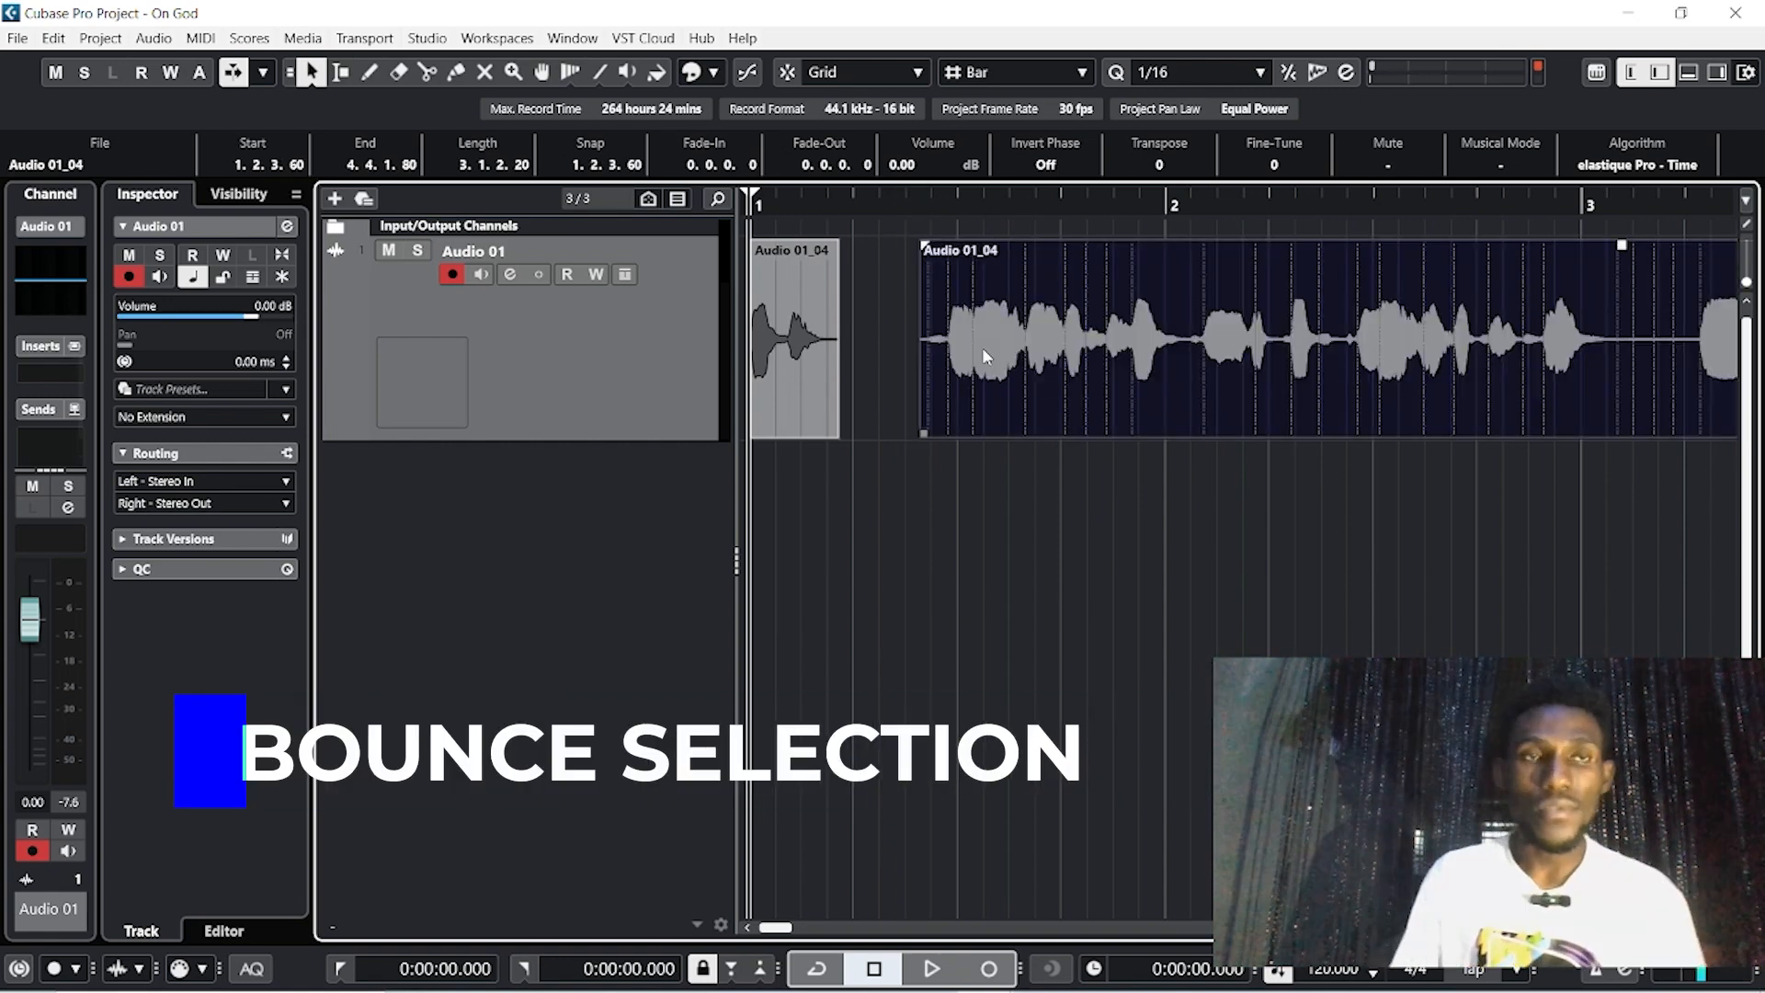
left_click(608, 299)
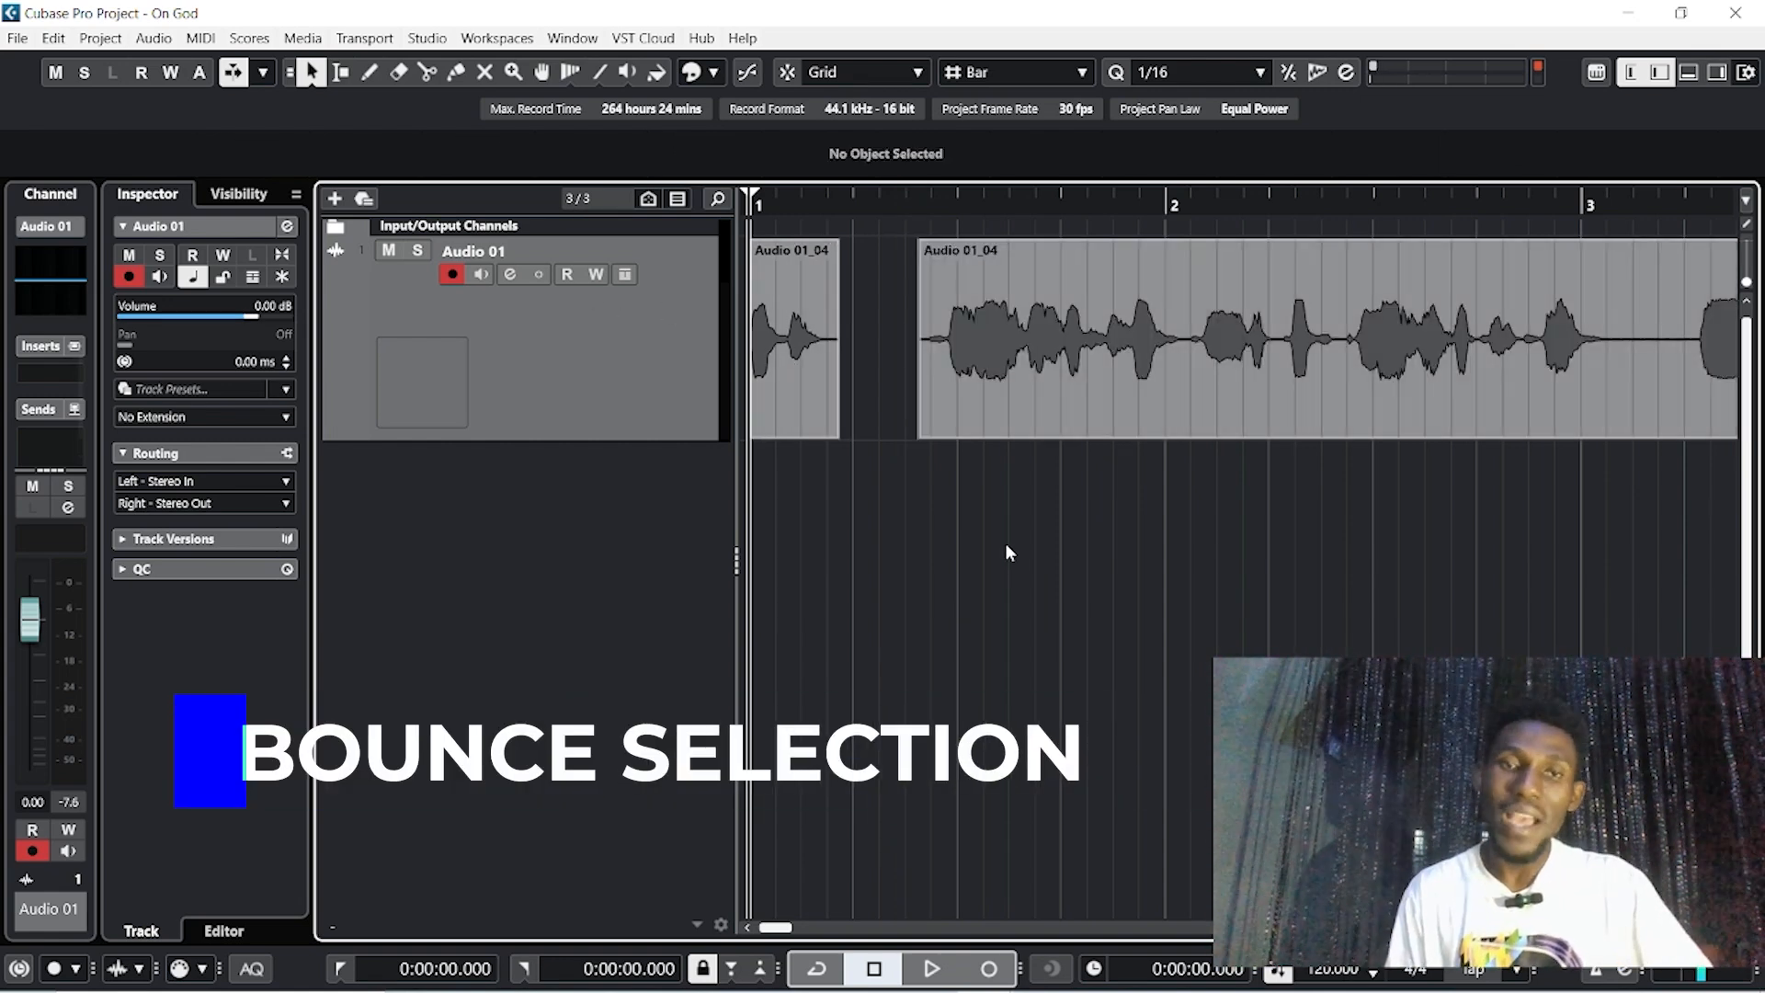
Bounce both Audio 01 events into a single audio event with Bounce Selection
left_click(993, 427)
left_click(800, 409, "shift")
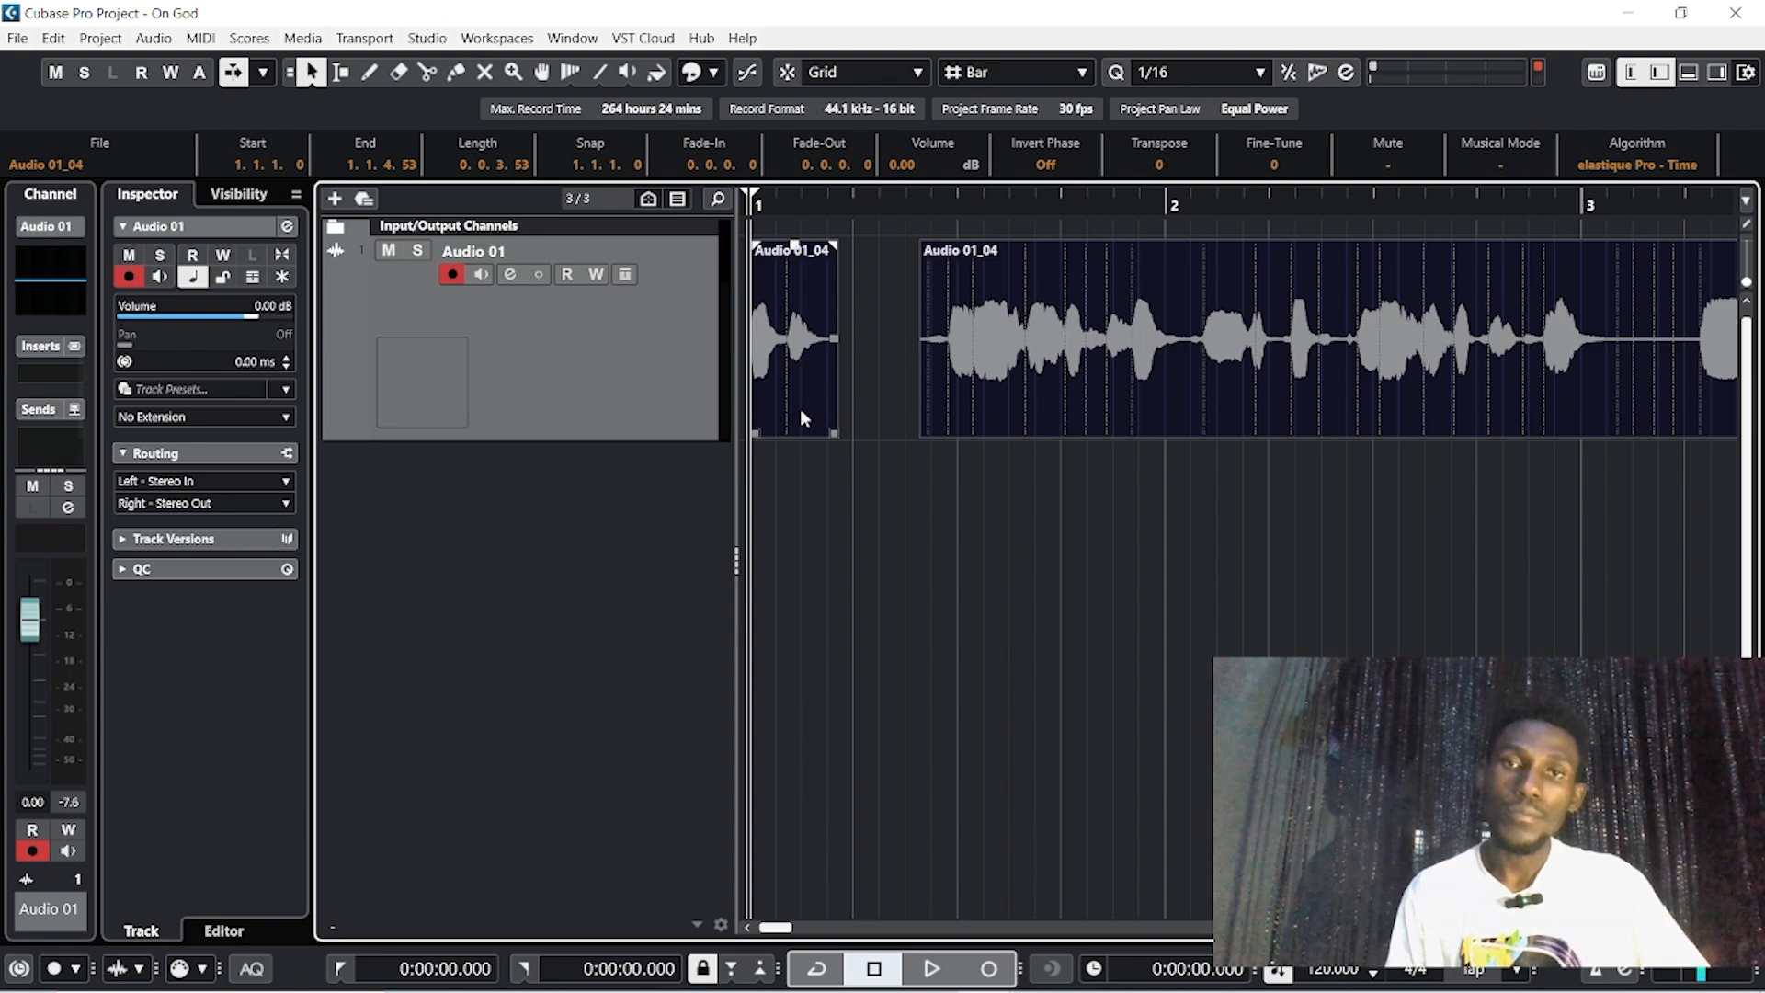
left_click(154, 40)
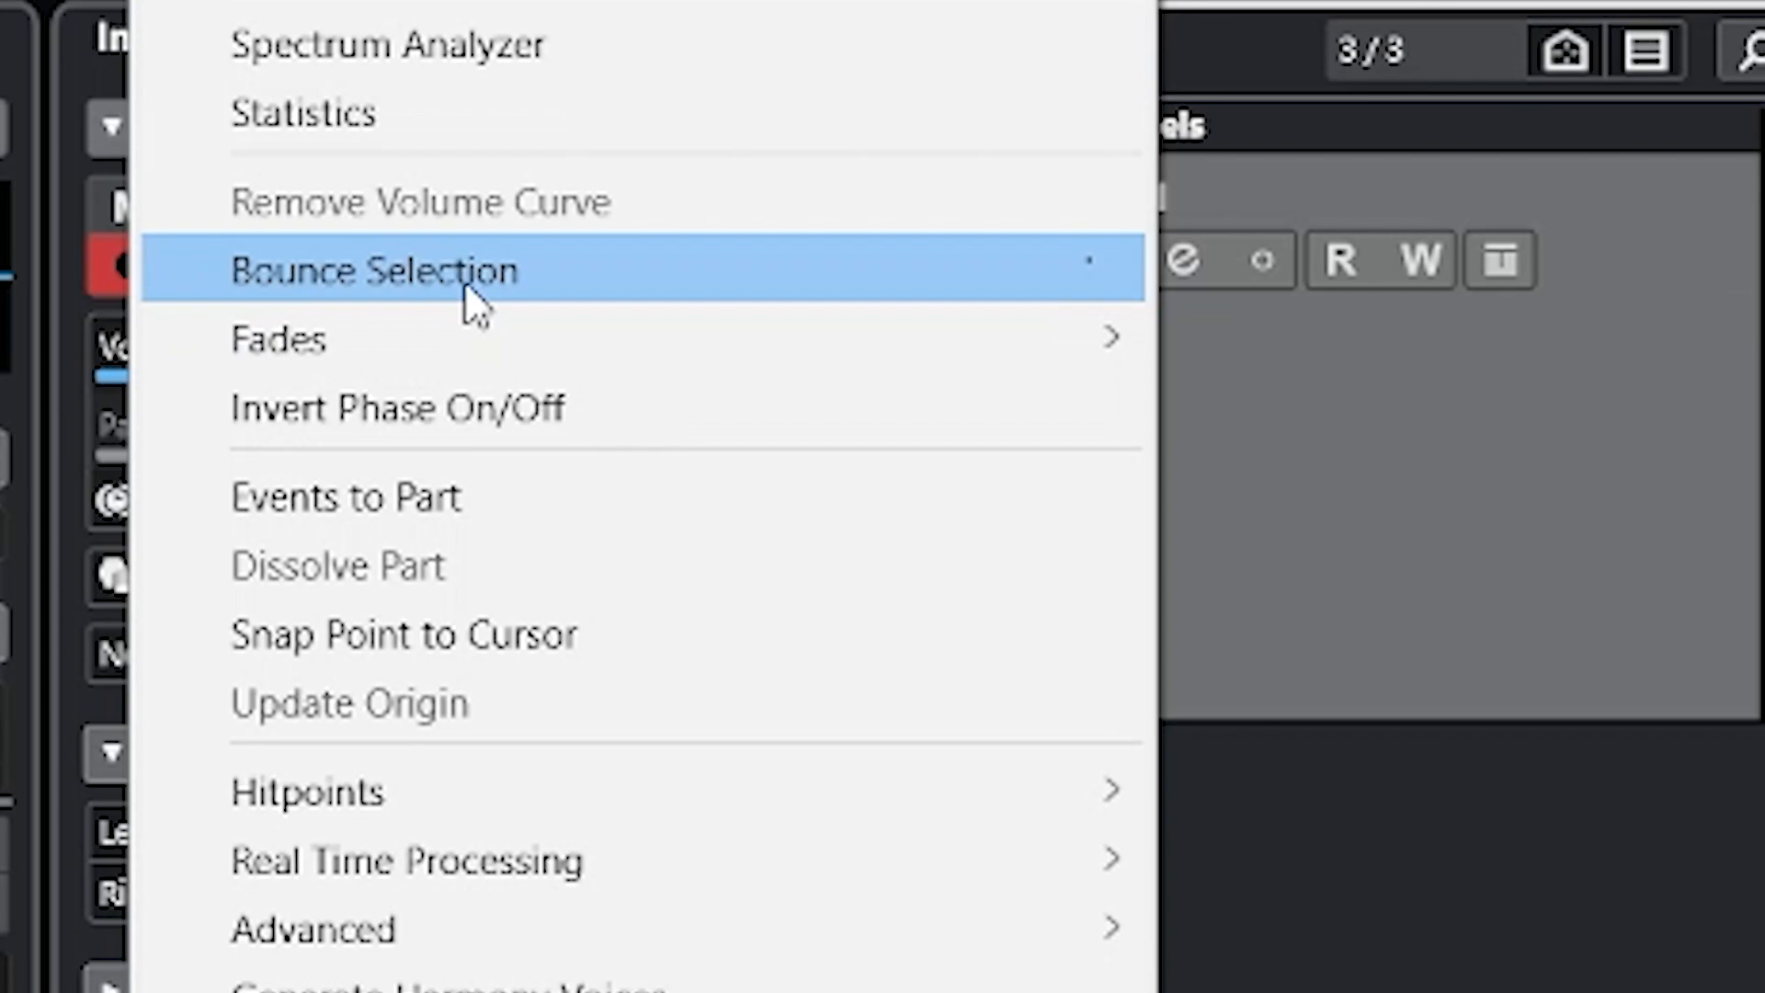
left_click(465, 280)
left_click(841, 542)
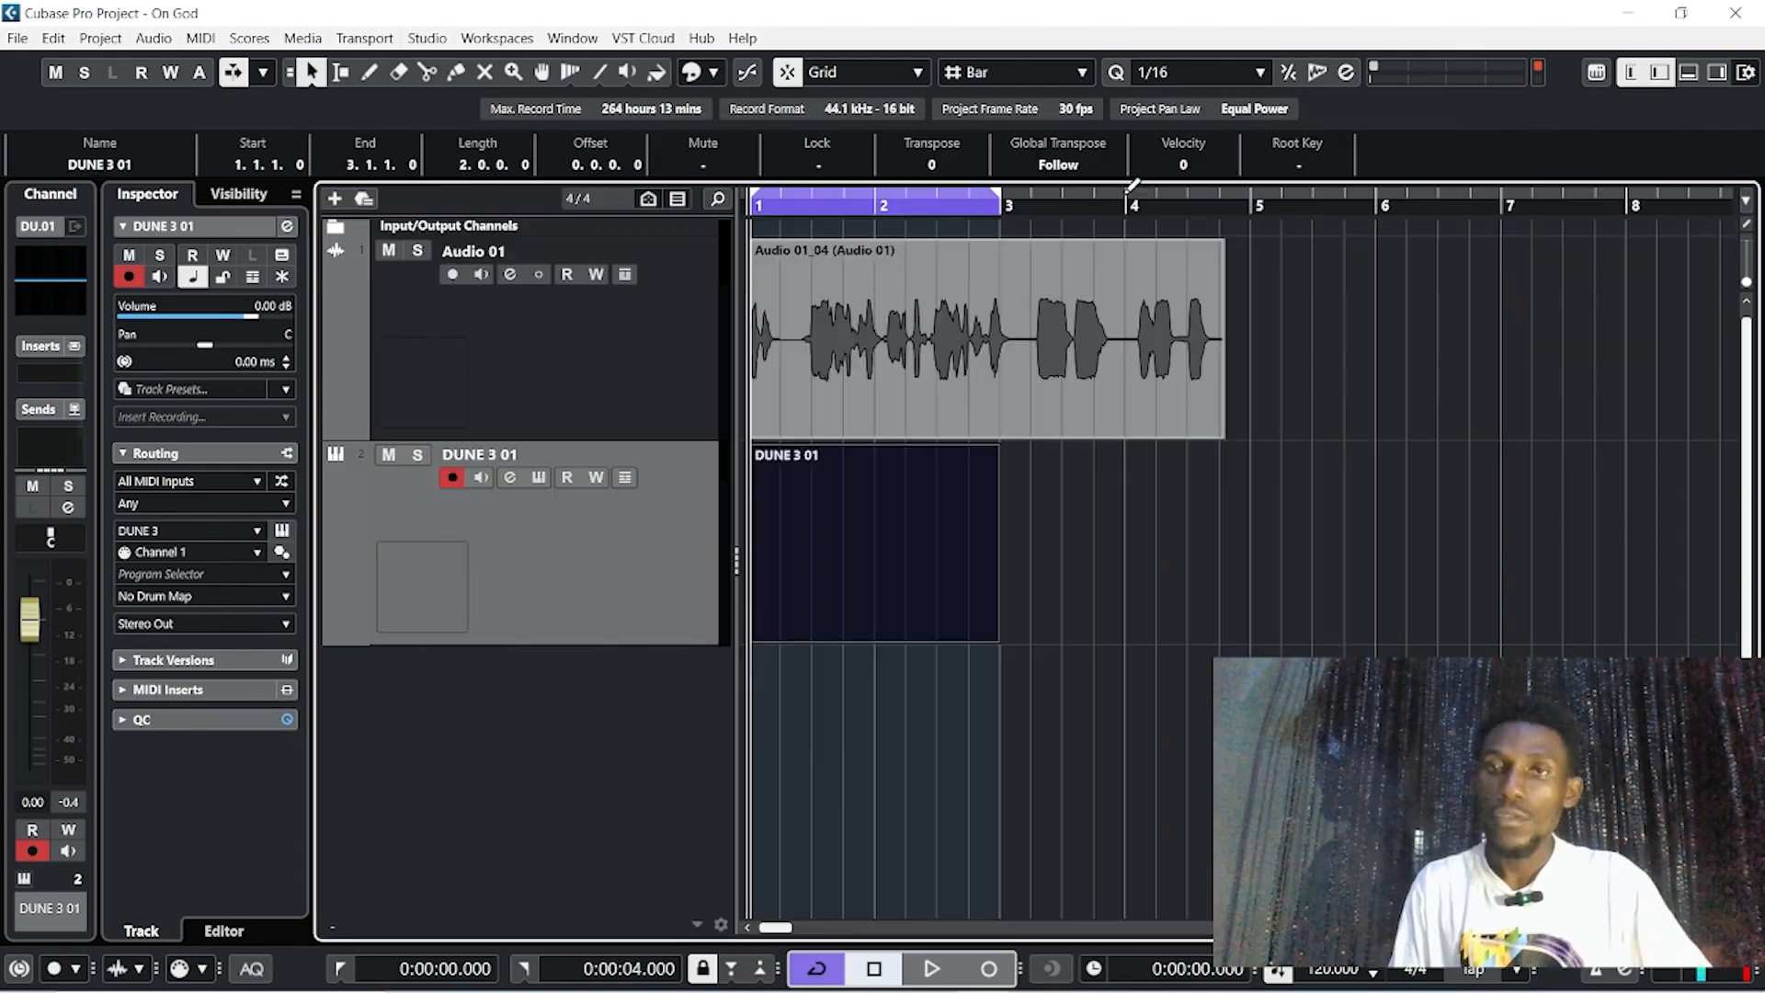
Set the locators from bar 4 to bar 6 and create an empty MIDI part there on the DUNE 3 01 track
left_click_drag(1133, 188, 1379, 188)
double_click(1155, 530)
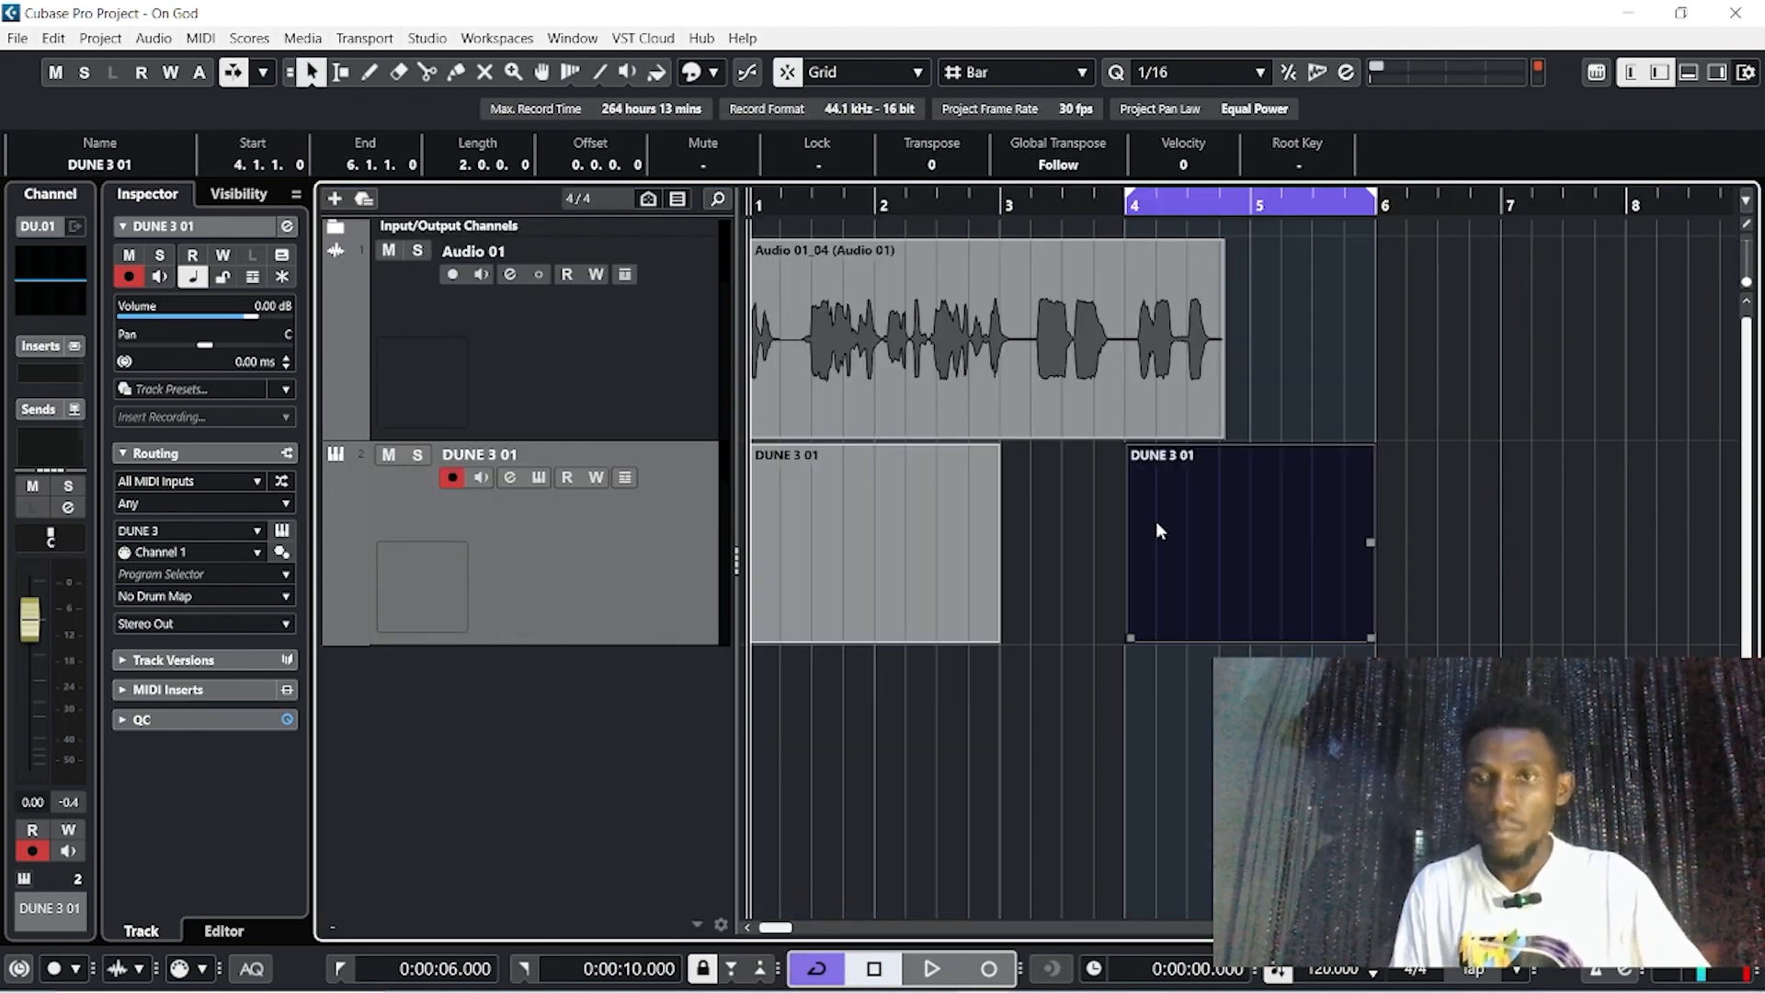
Join the two DUNE 3 01 MIDI parts into one continuous part with the Glue tool, and return to Object Selection
left_click(970, 755)
left_click(1257, 516)
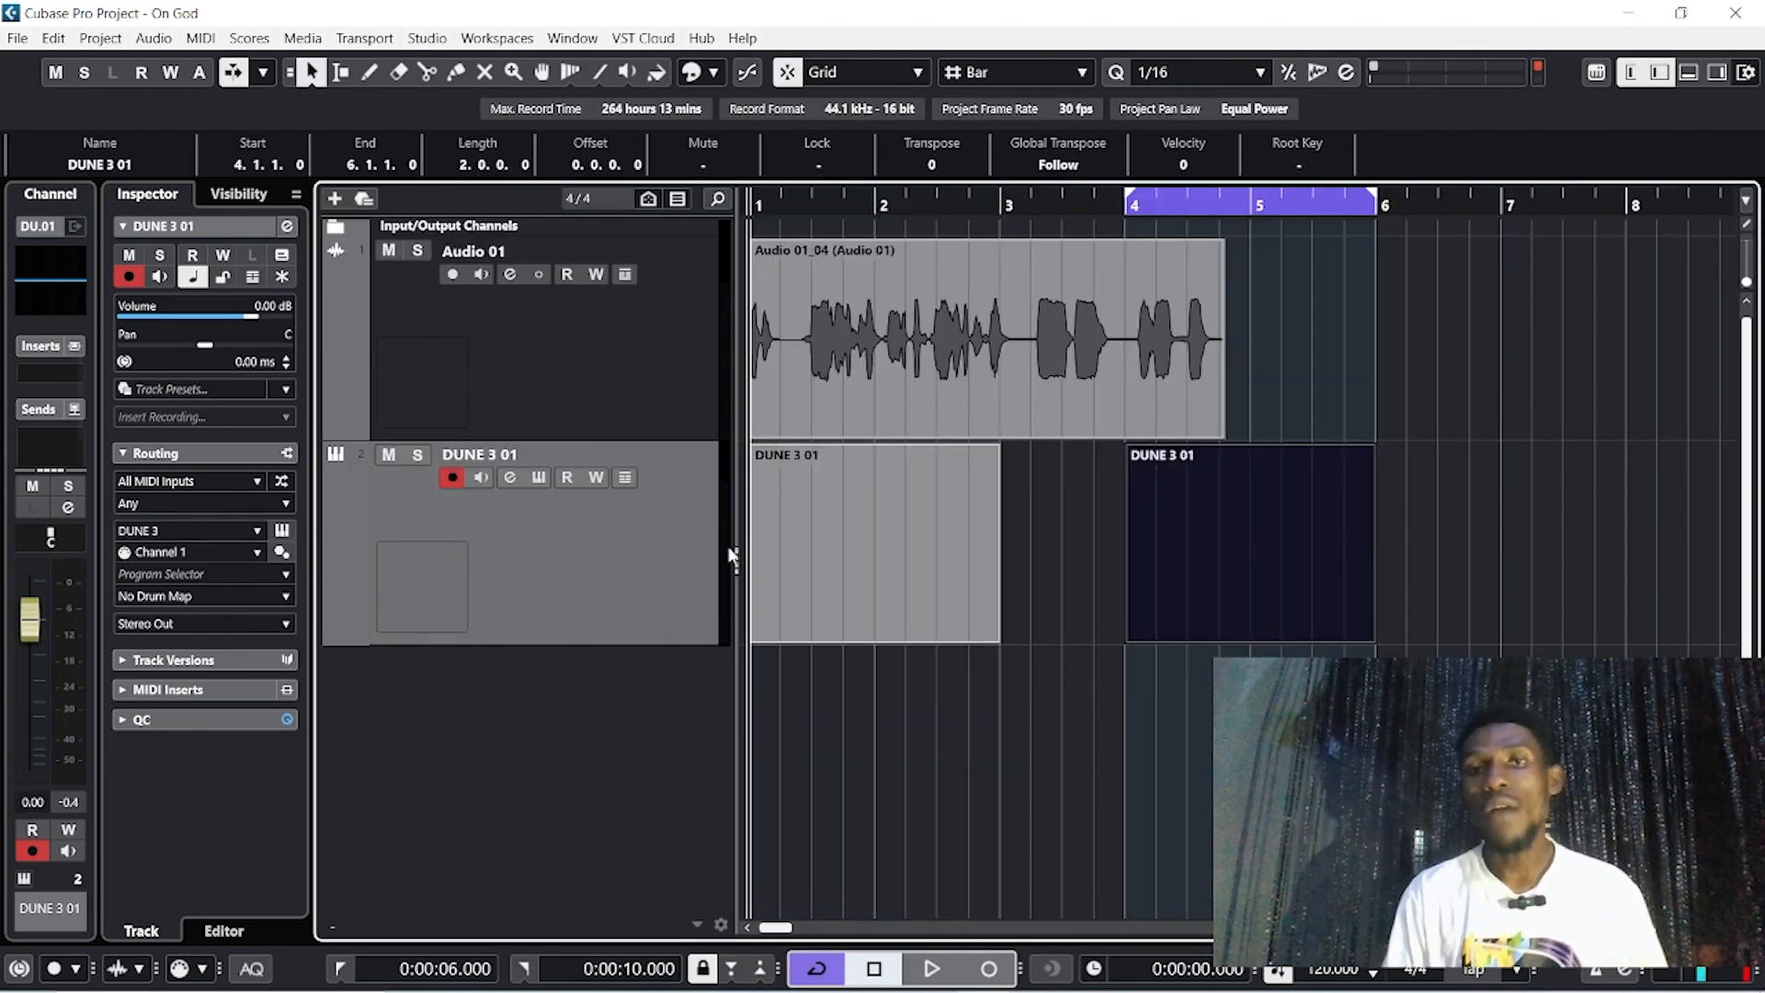
left_click(872, 537)
left_click(1219, 539)
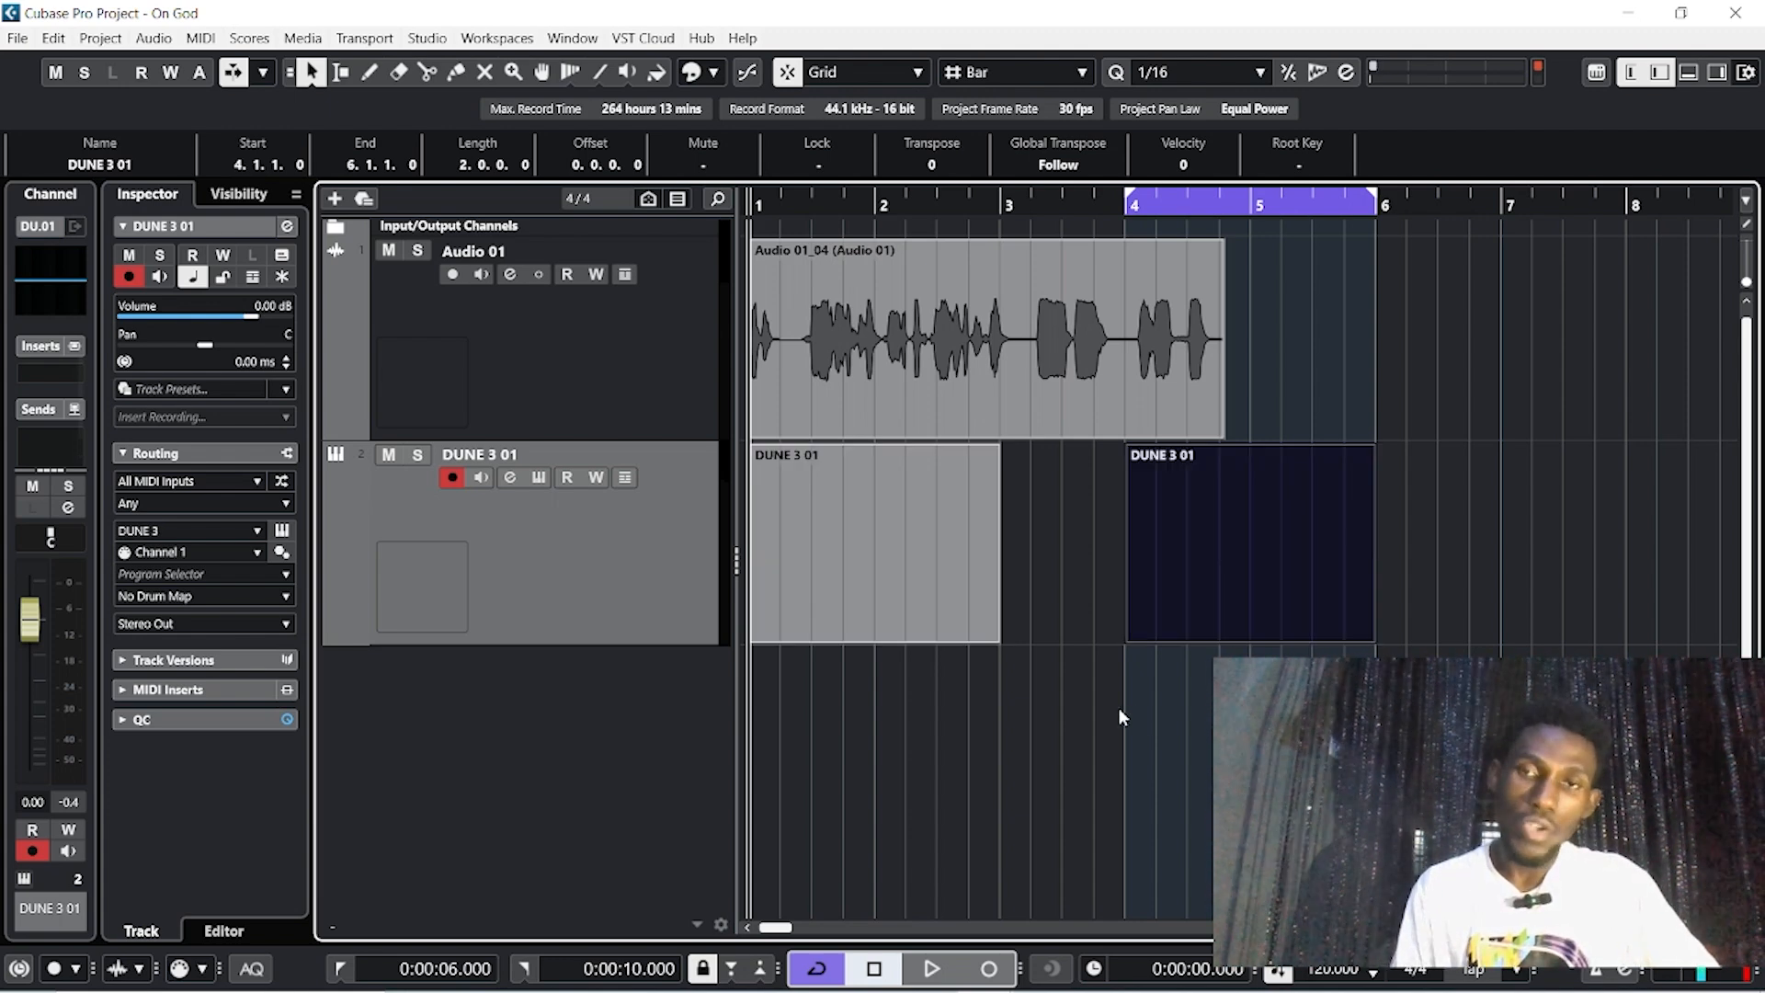
left_click(897, 518)
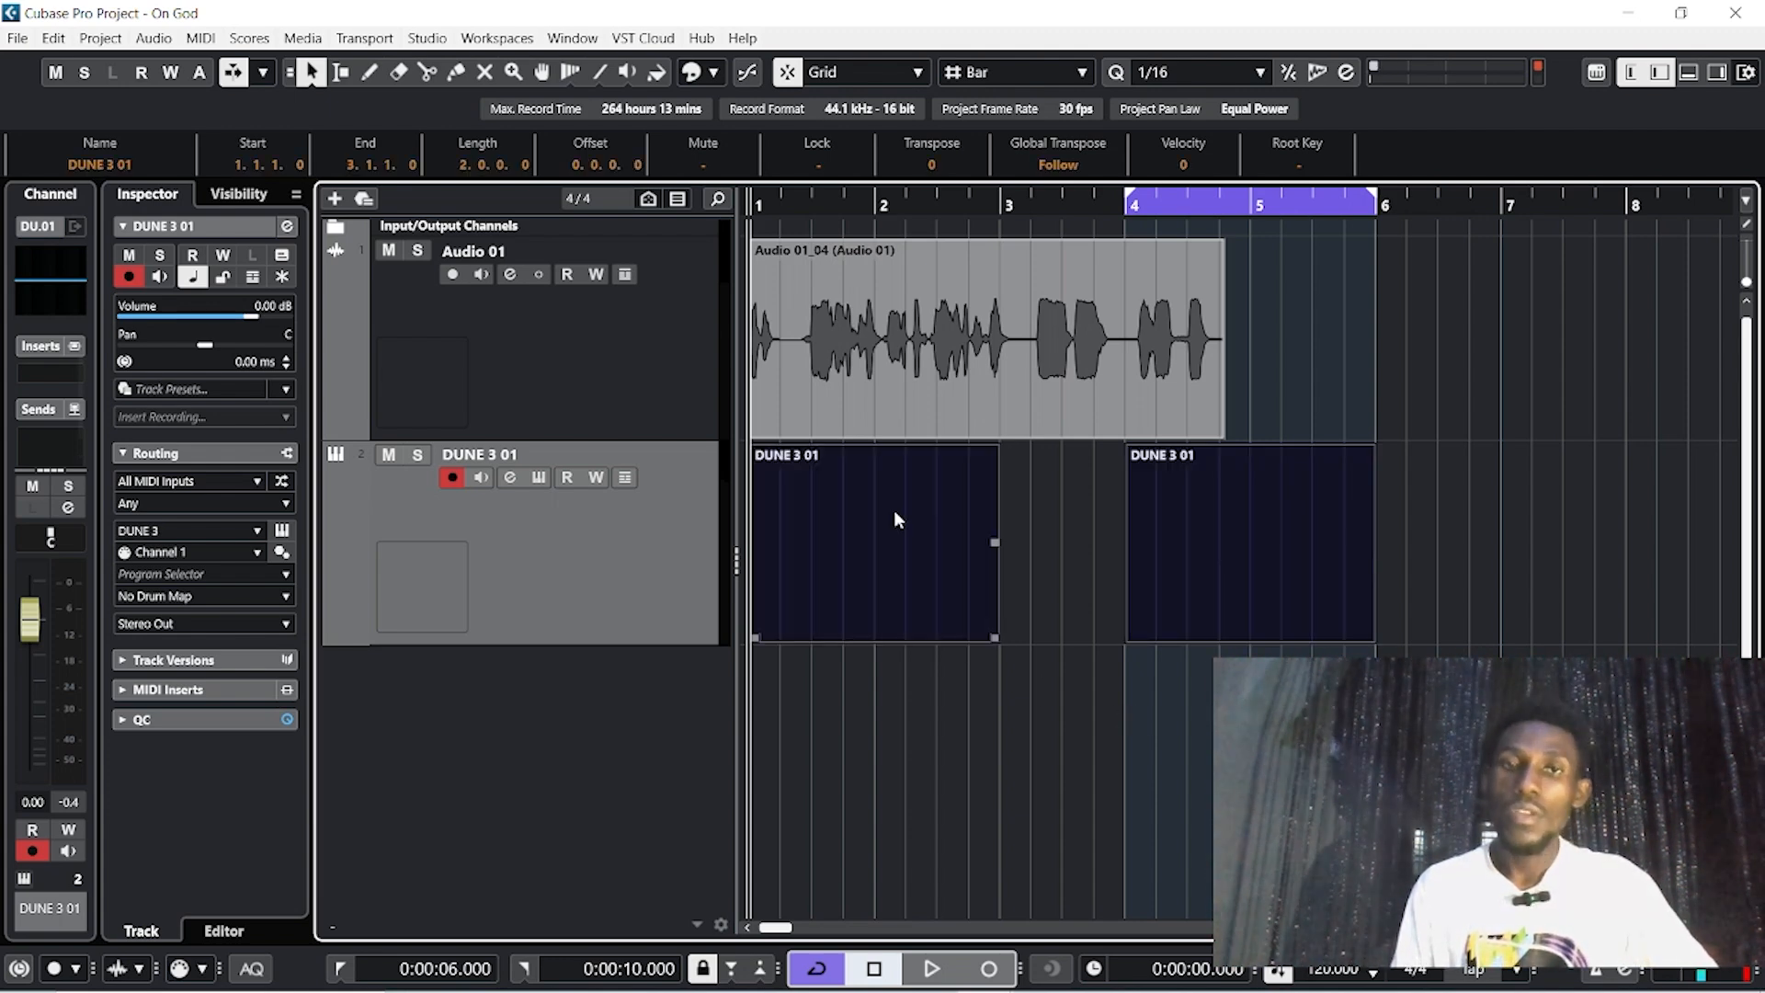
left_click_drag(1540, 510, 796, 632)
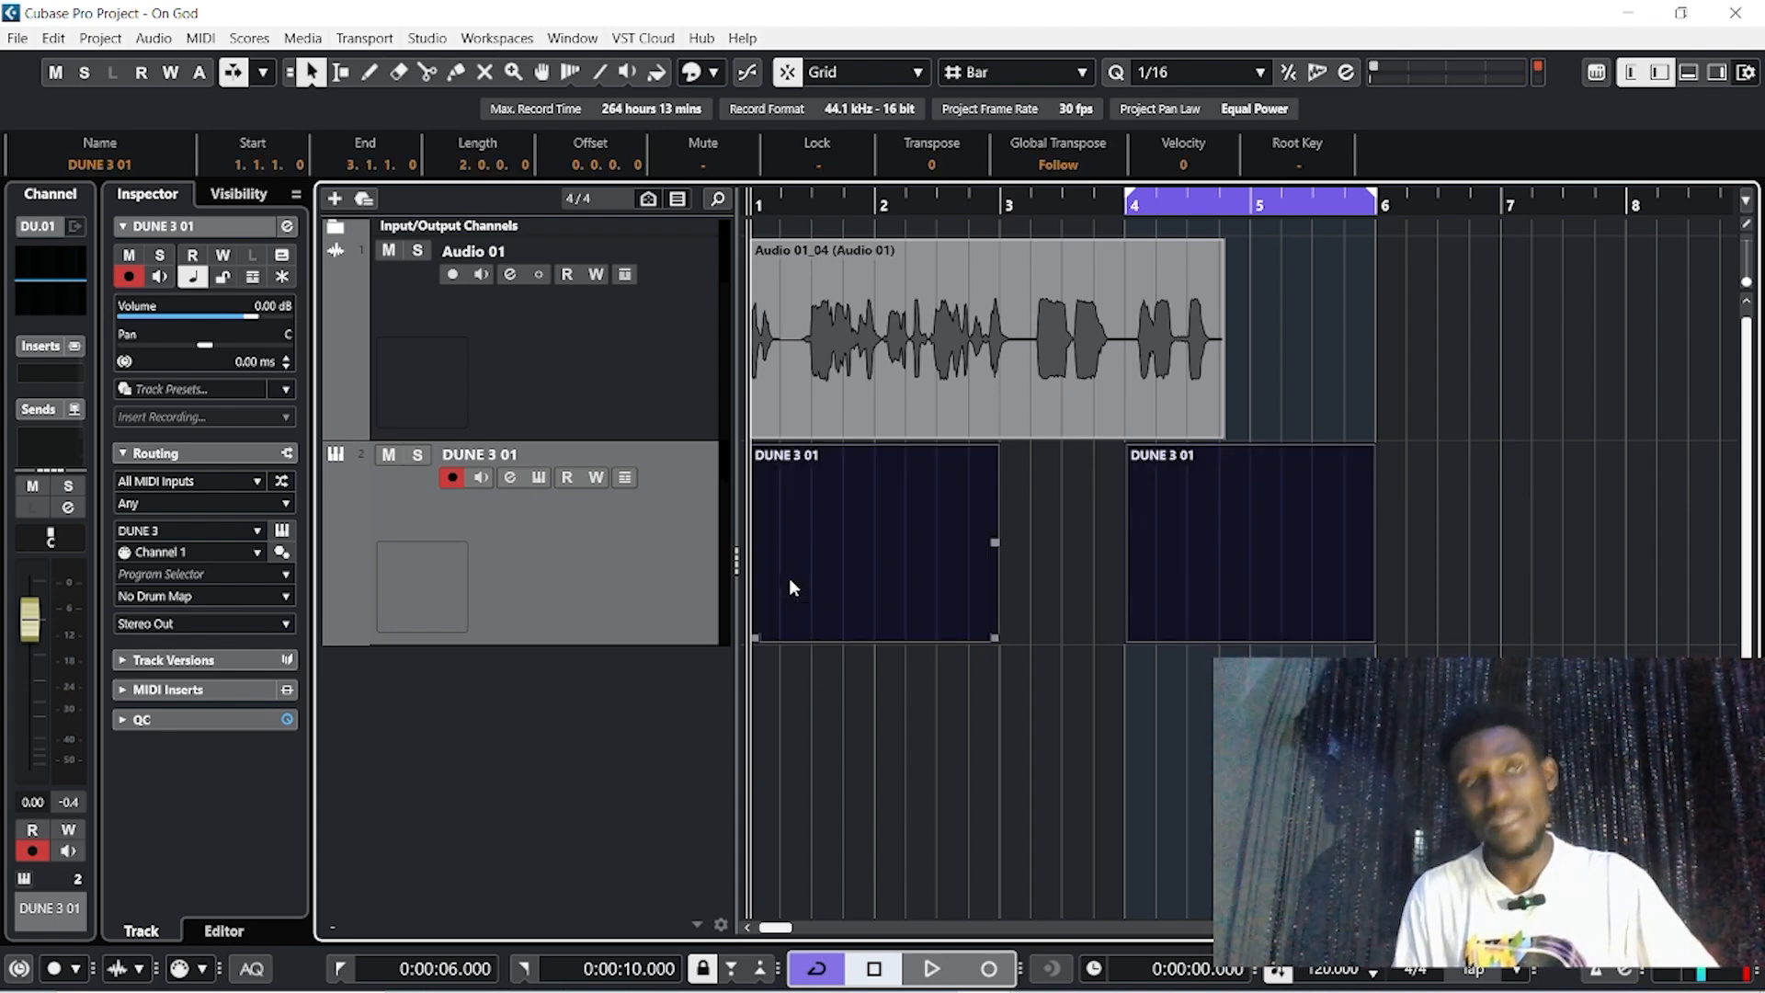
left_click(457, 76)
left_click(891, 559)
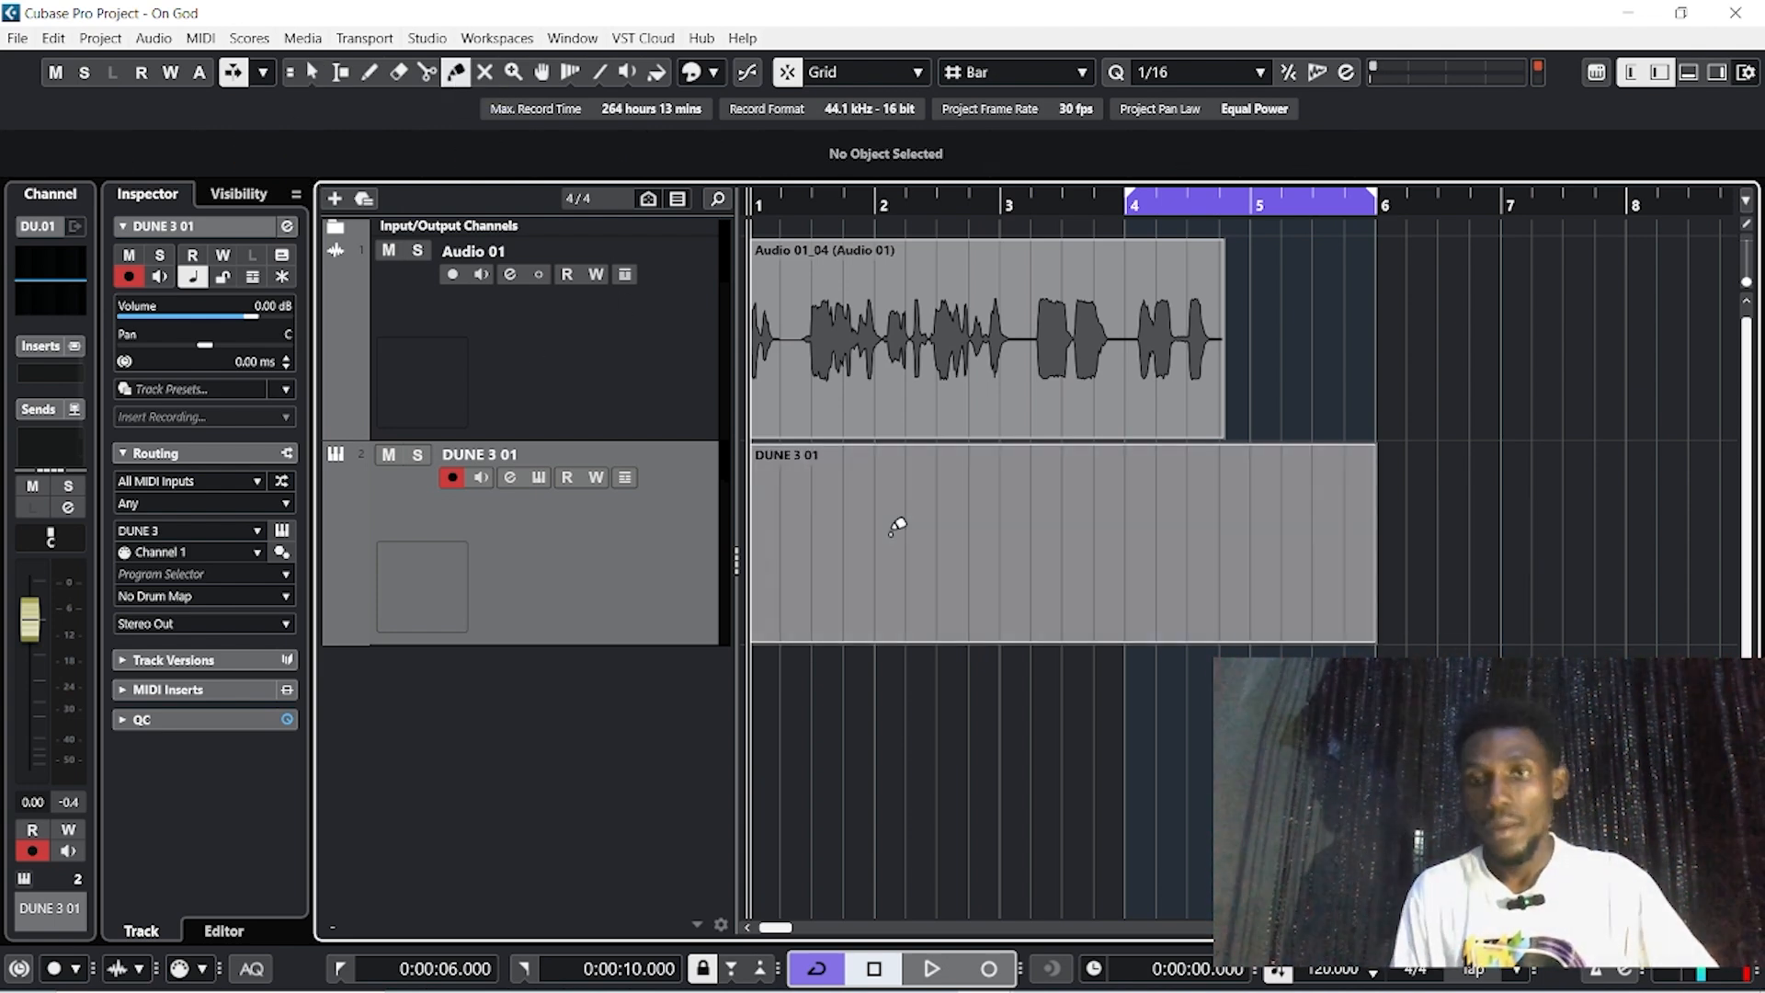
key("1")
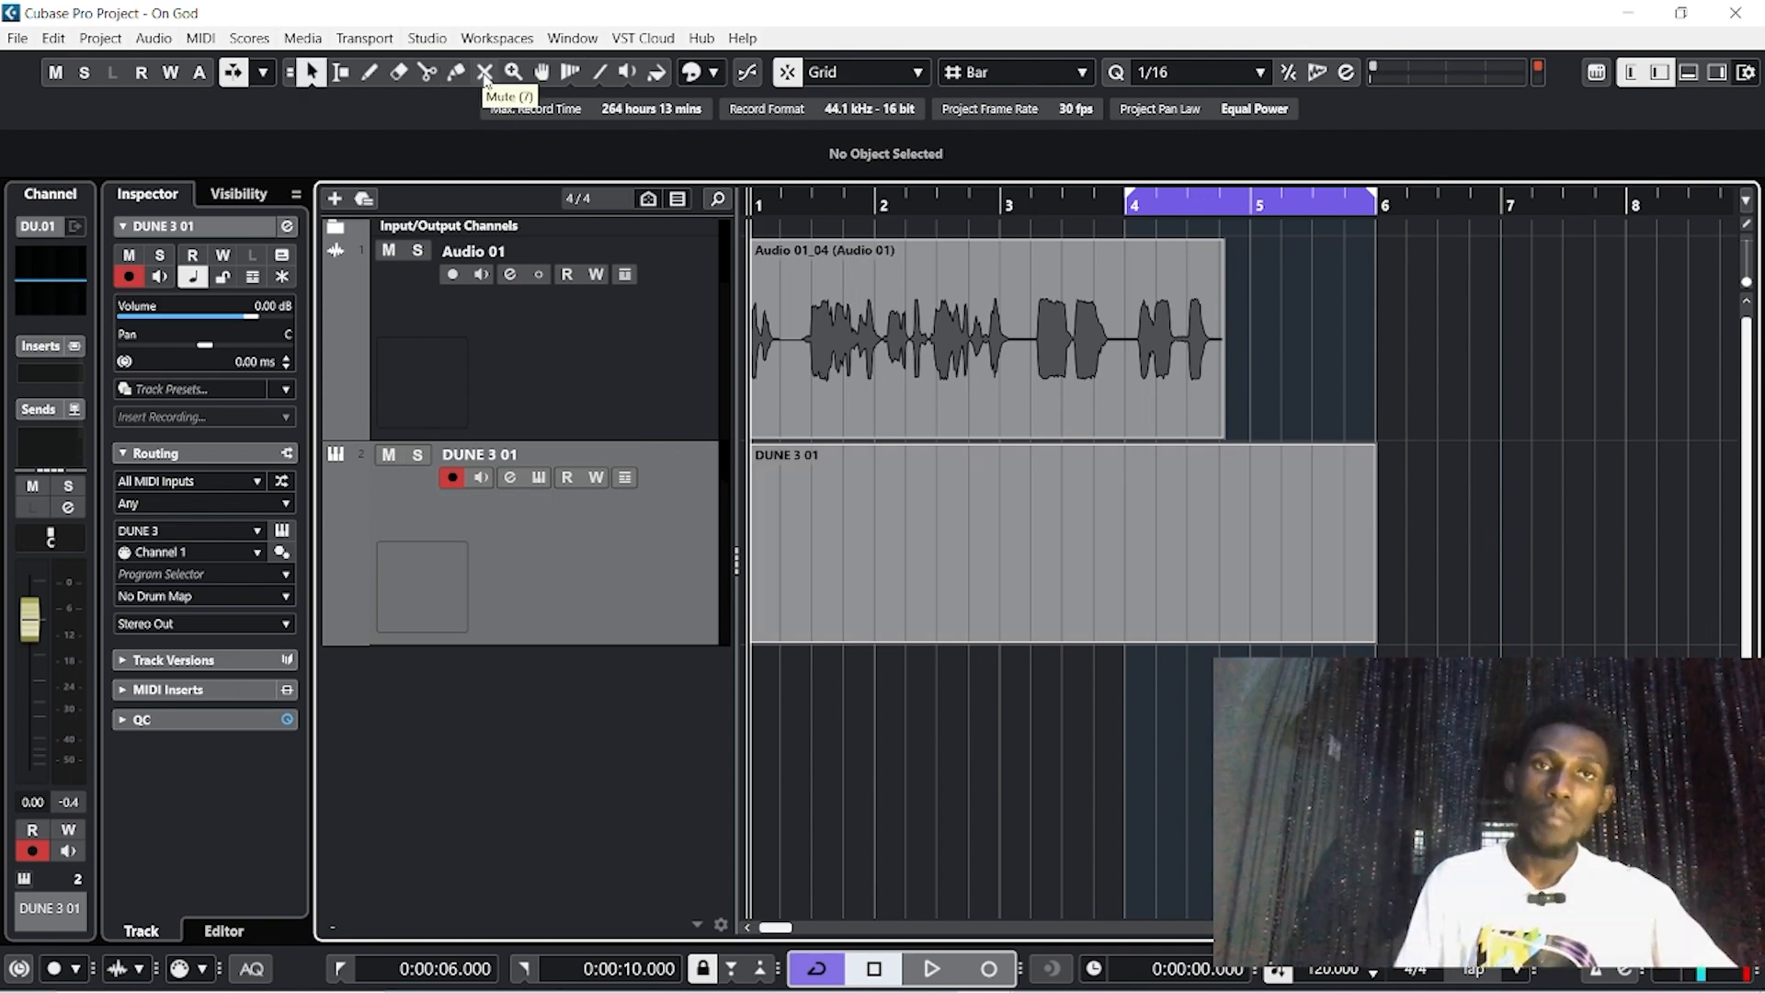
Mute the Audio 01_04 event with the Mute tool and unmute it again
left_click(486, 74)
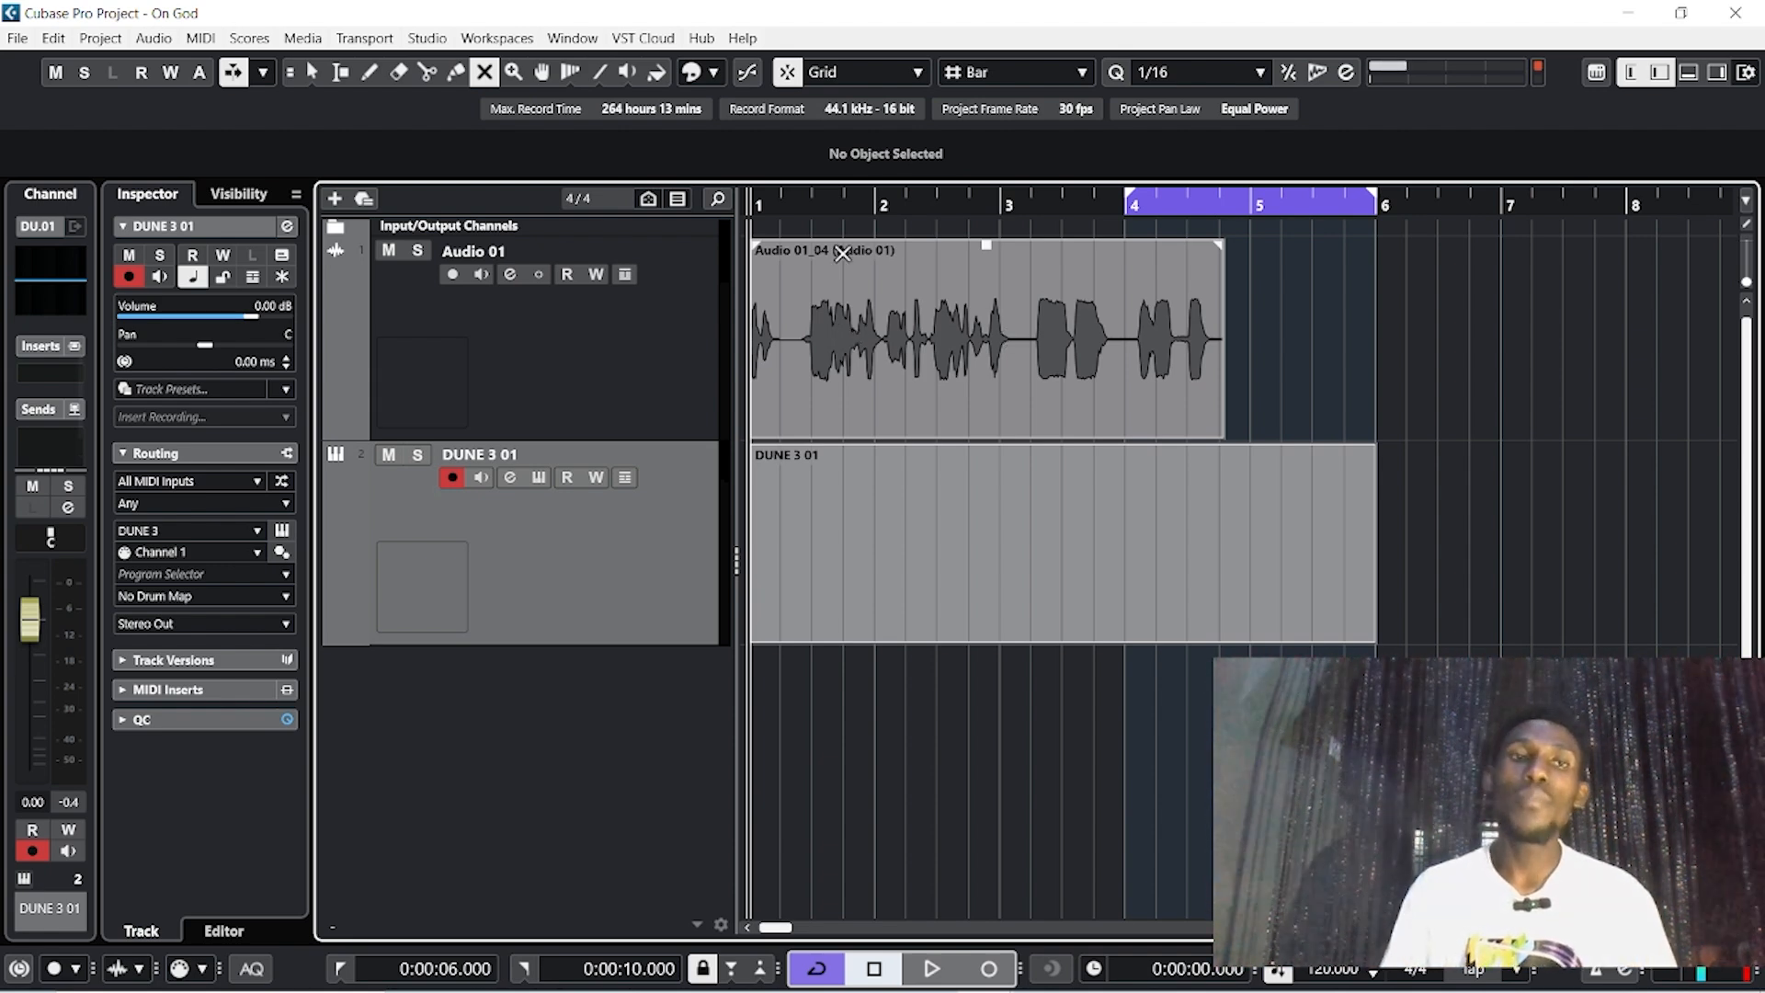
left_click(485, 73)
left_click(1005, 354)
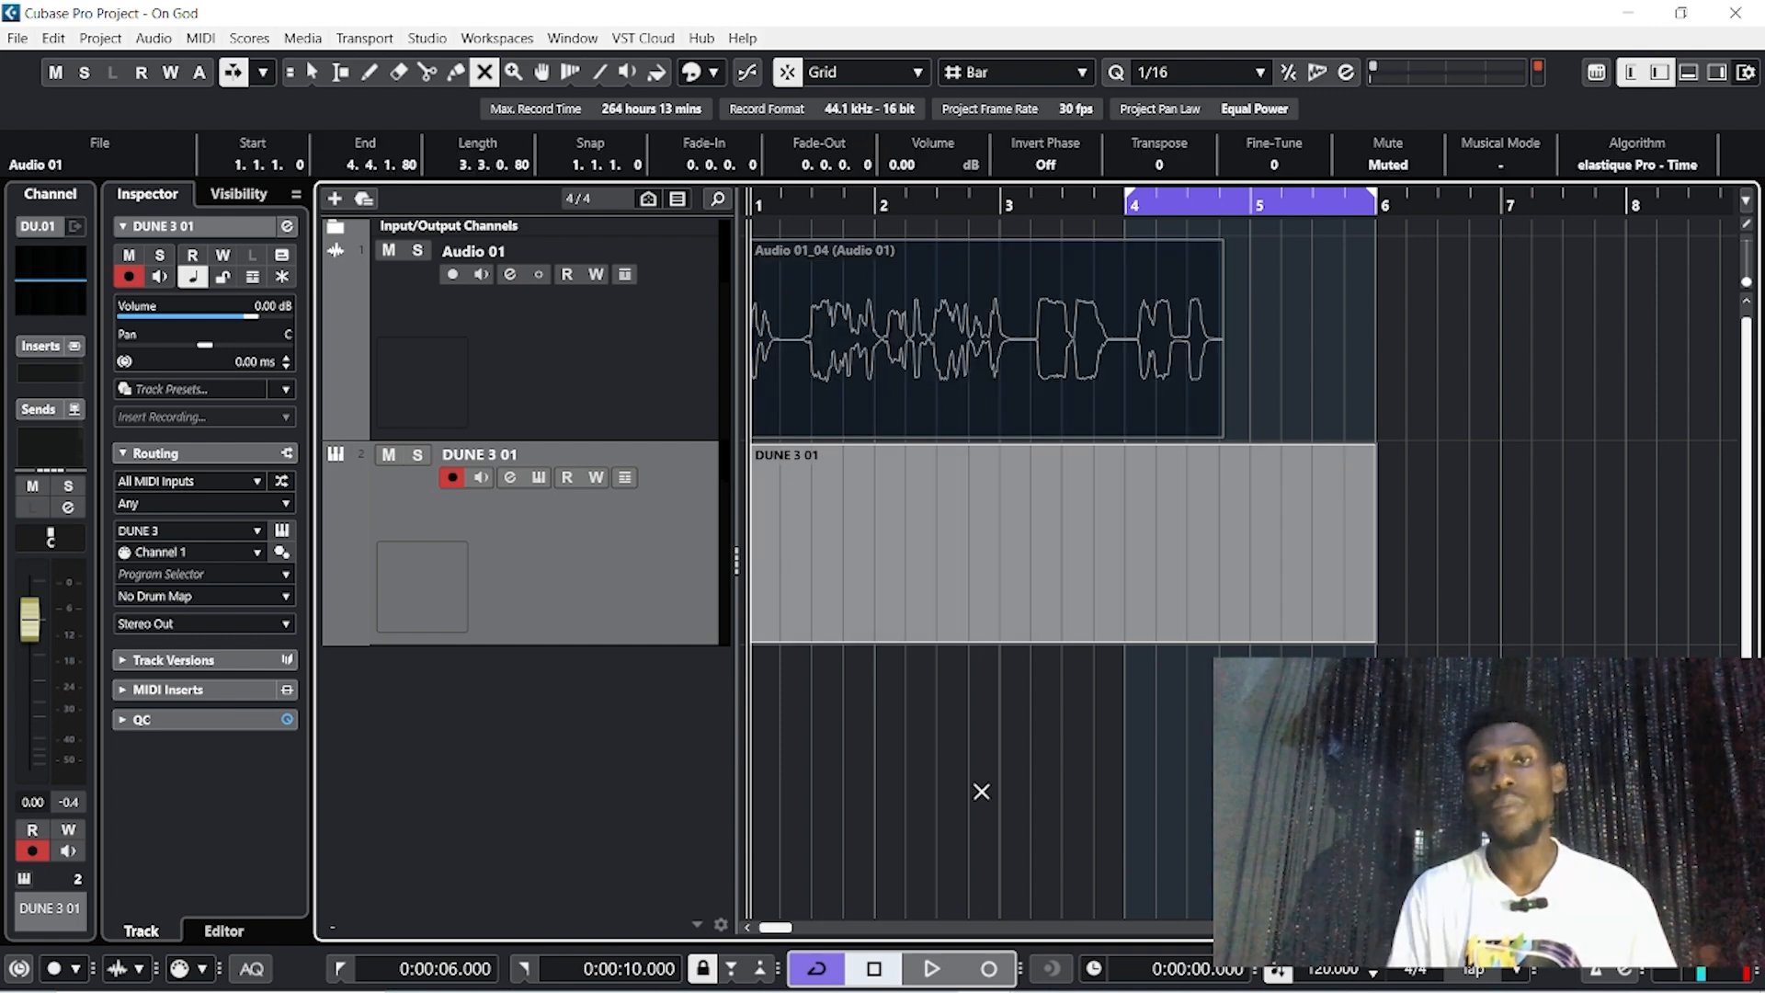
left_click(997, 358)
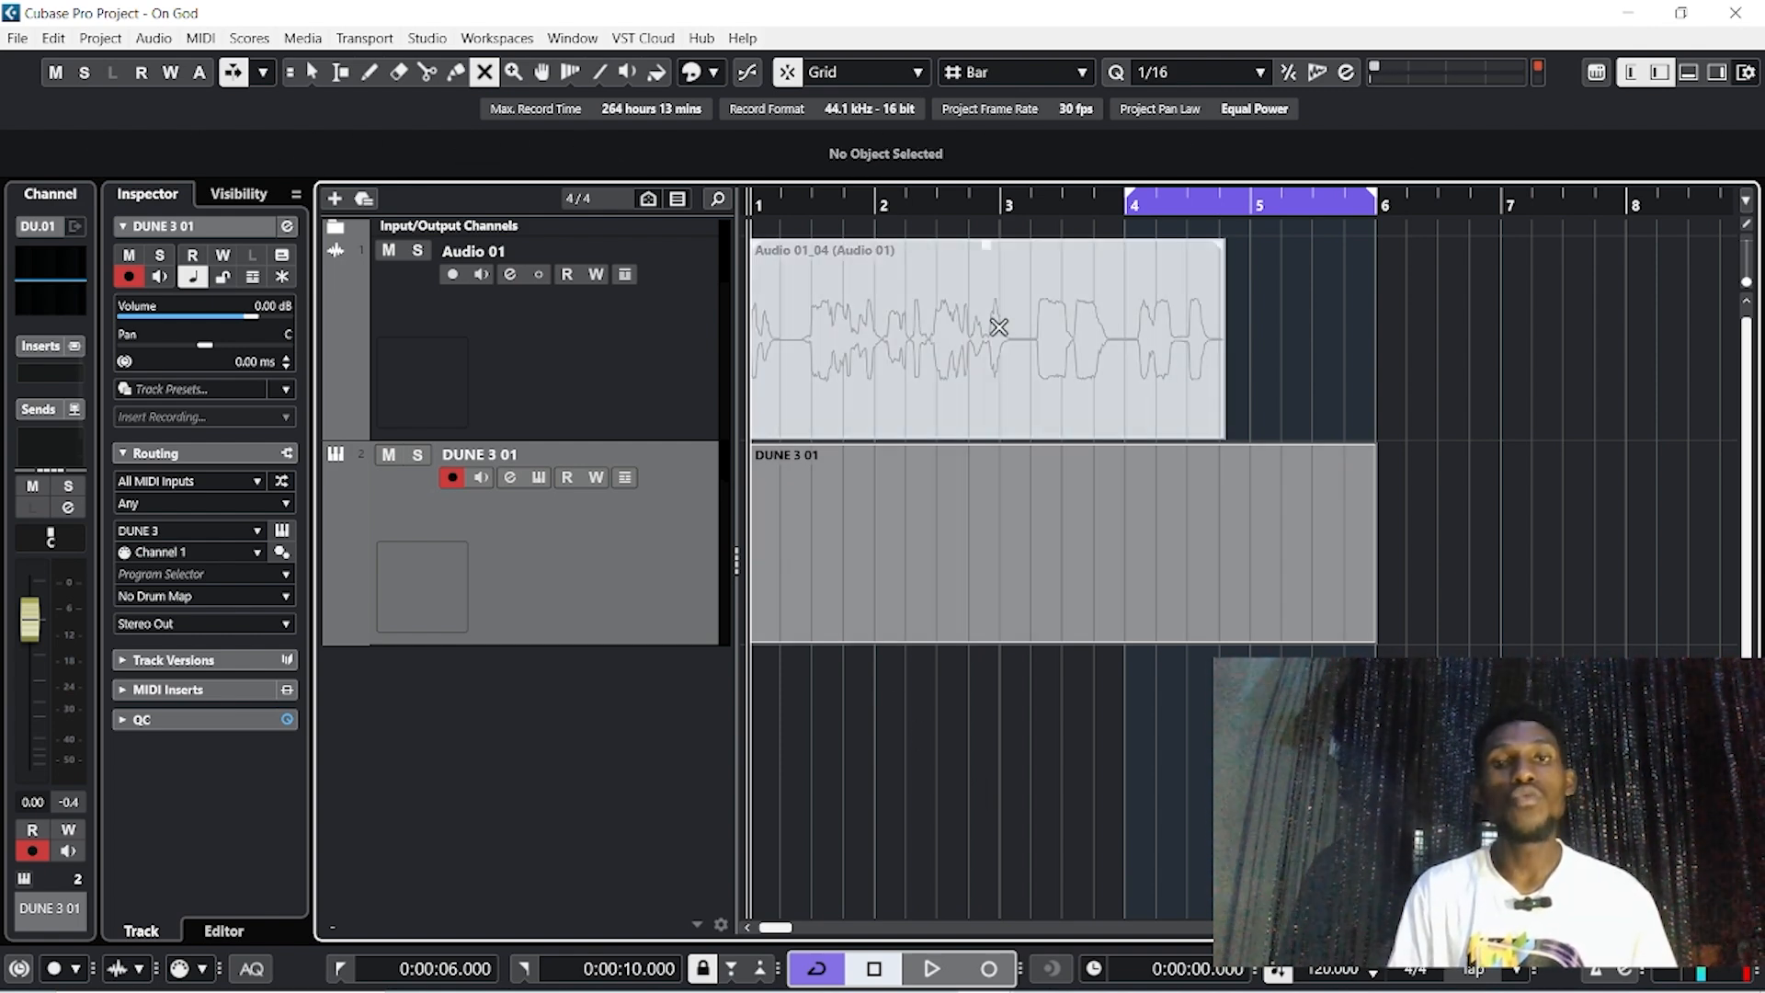
left_click(998, 326)
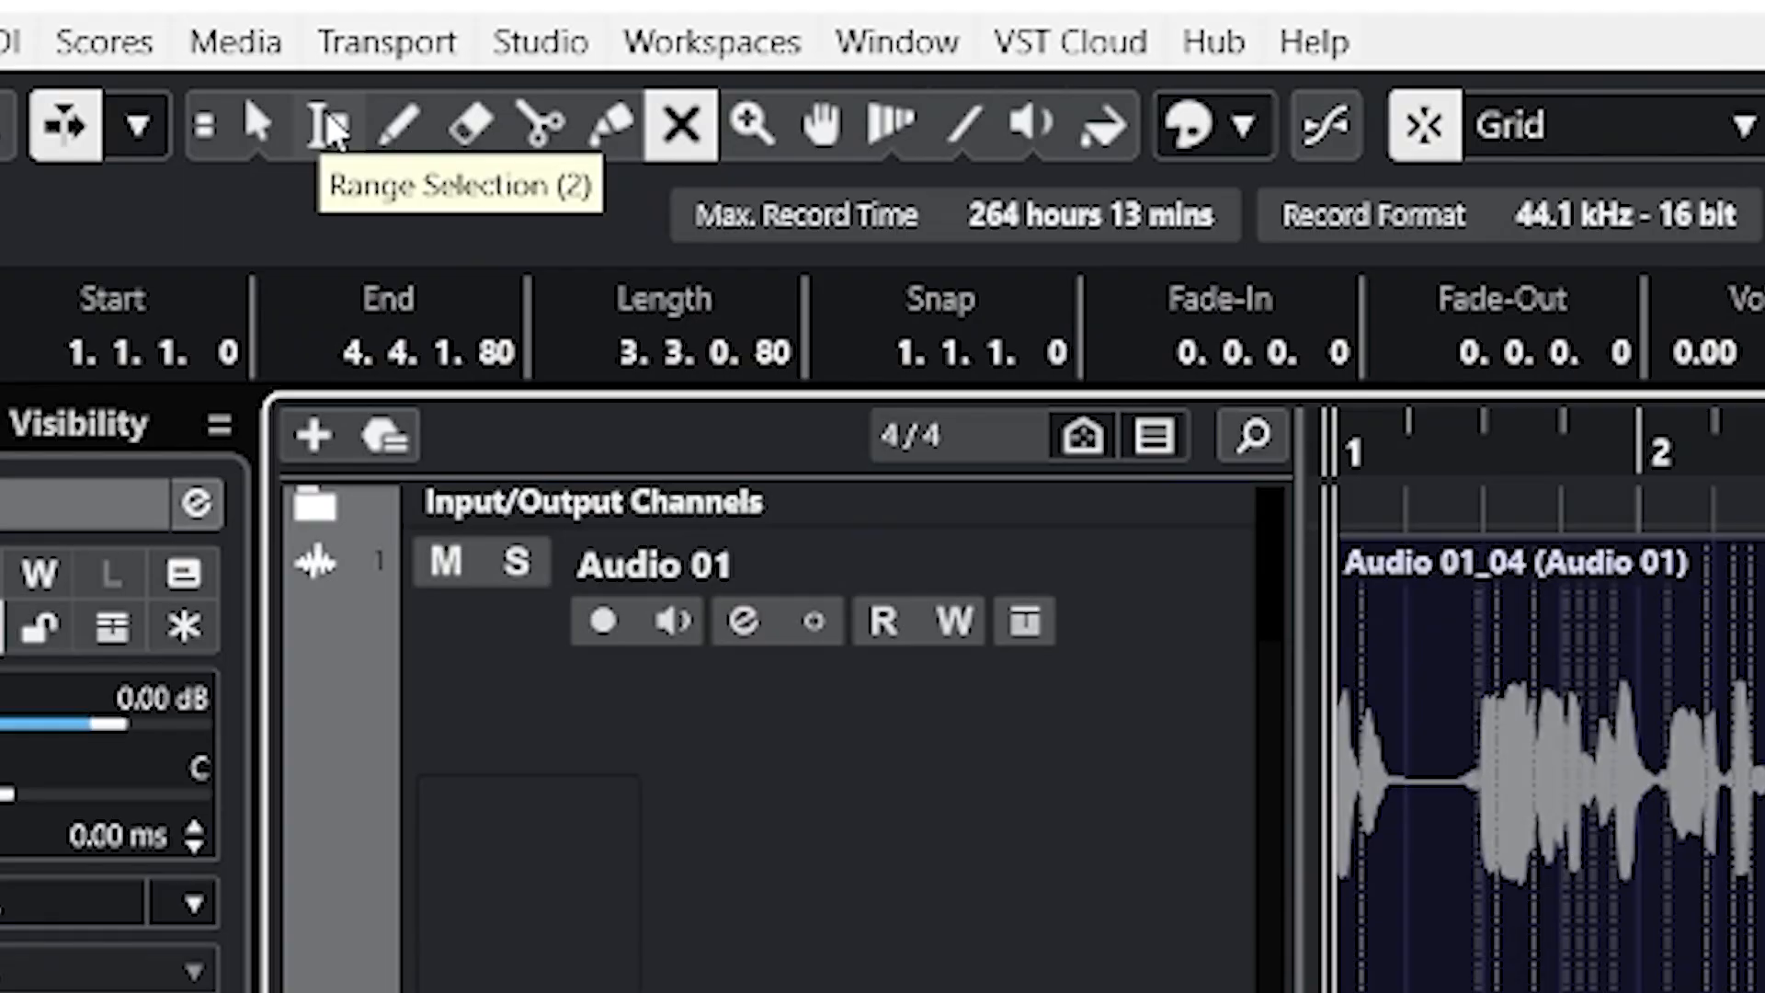
With snap off, select the range from about 4.1.1.116 to 4.4.3.26 over the end of the Audio 01 event
left_click(328, 117)
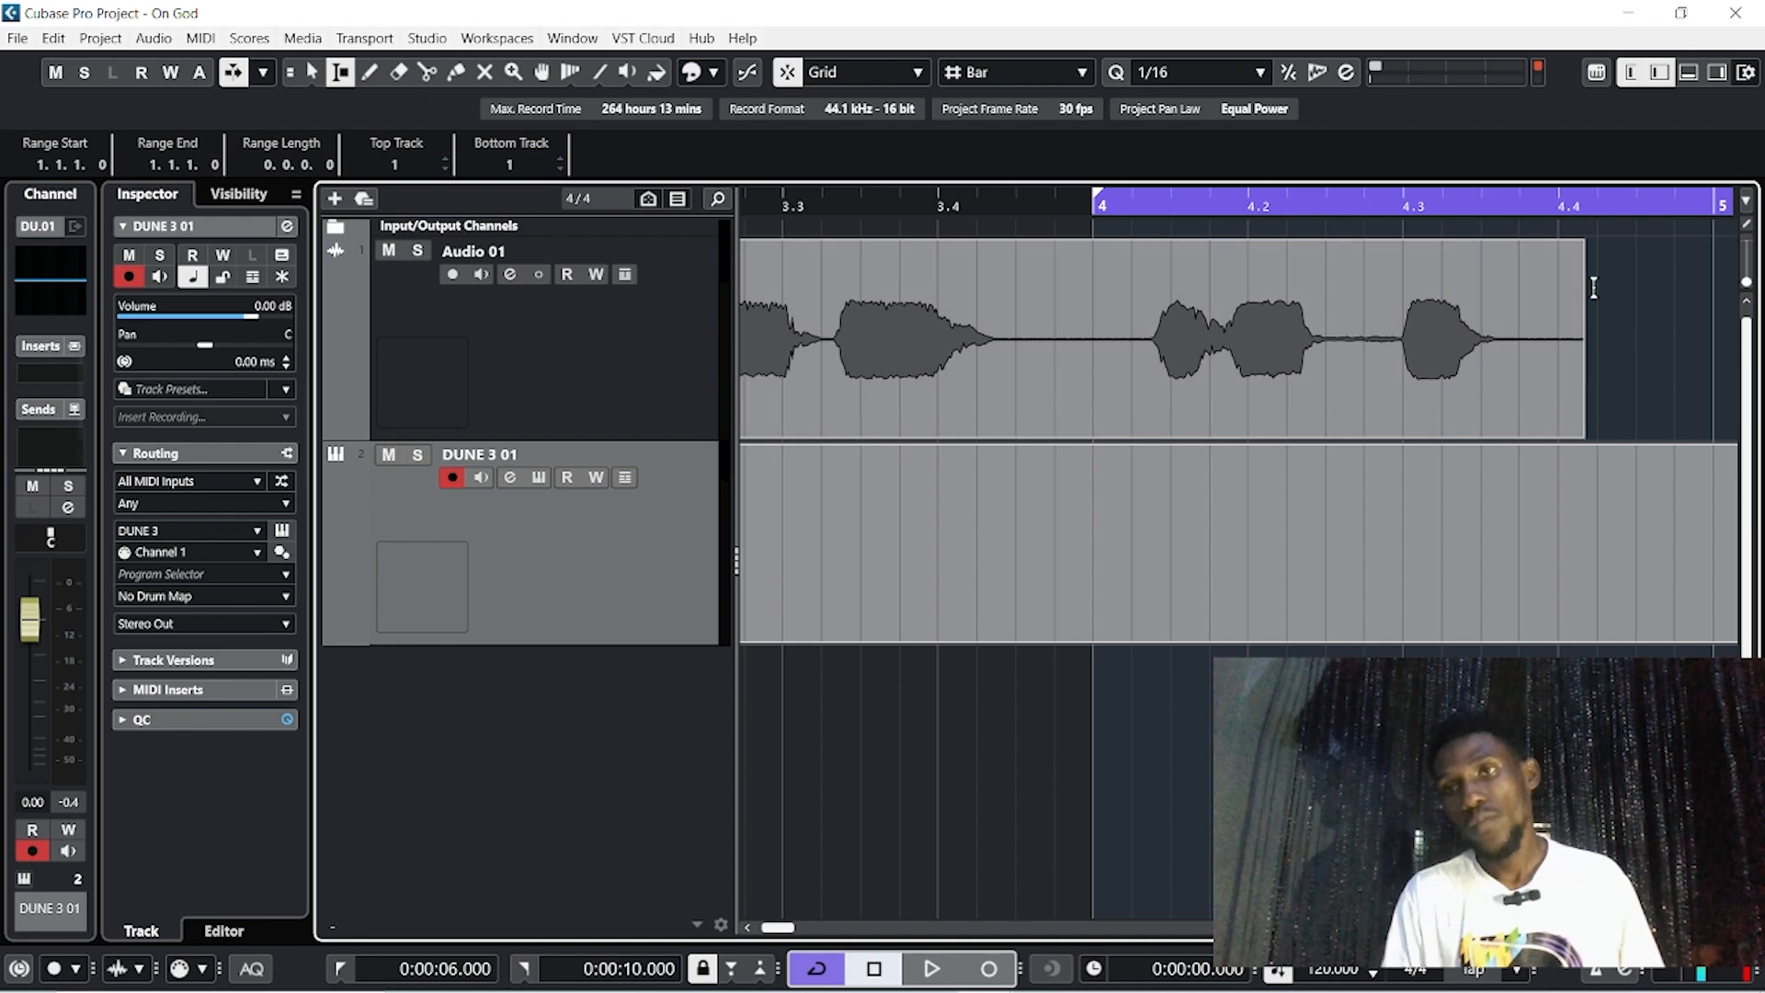
left_click_drag(1498, 303, 1359, 323)
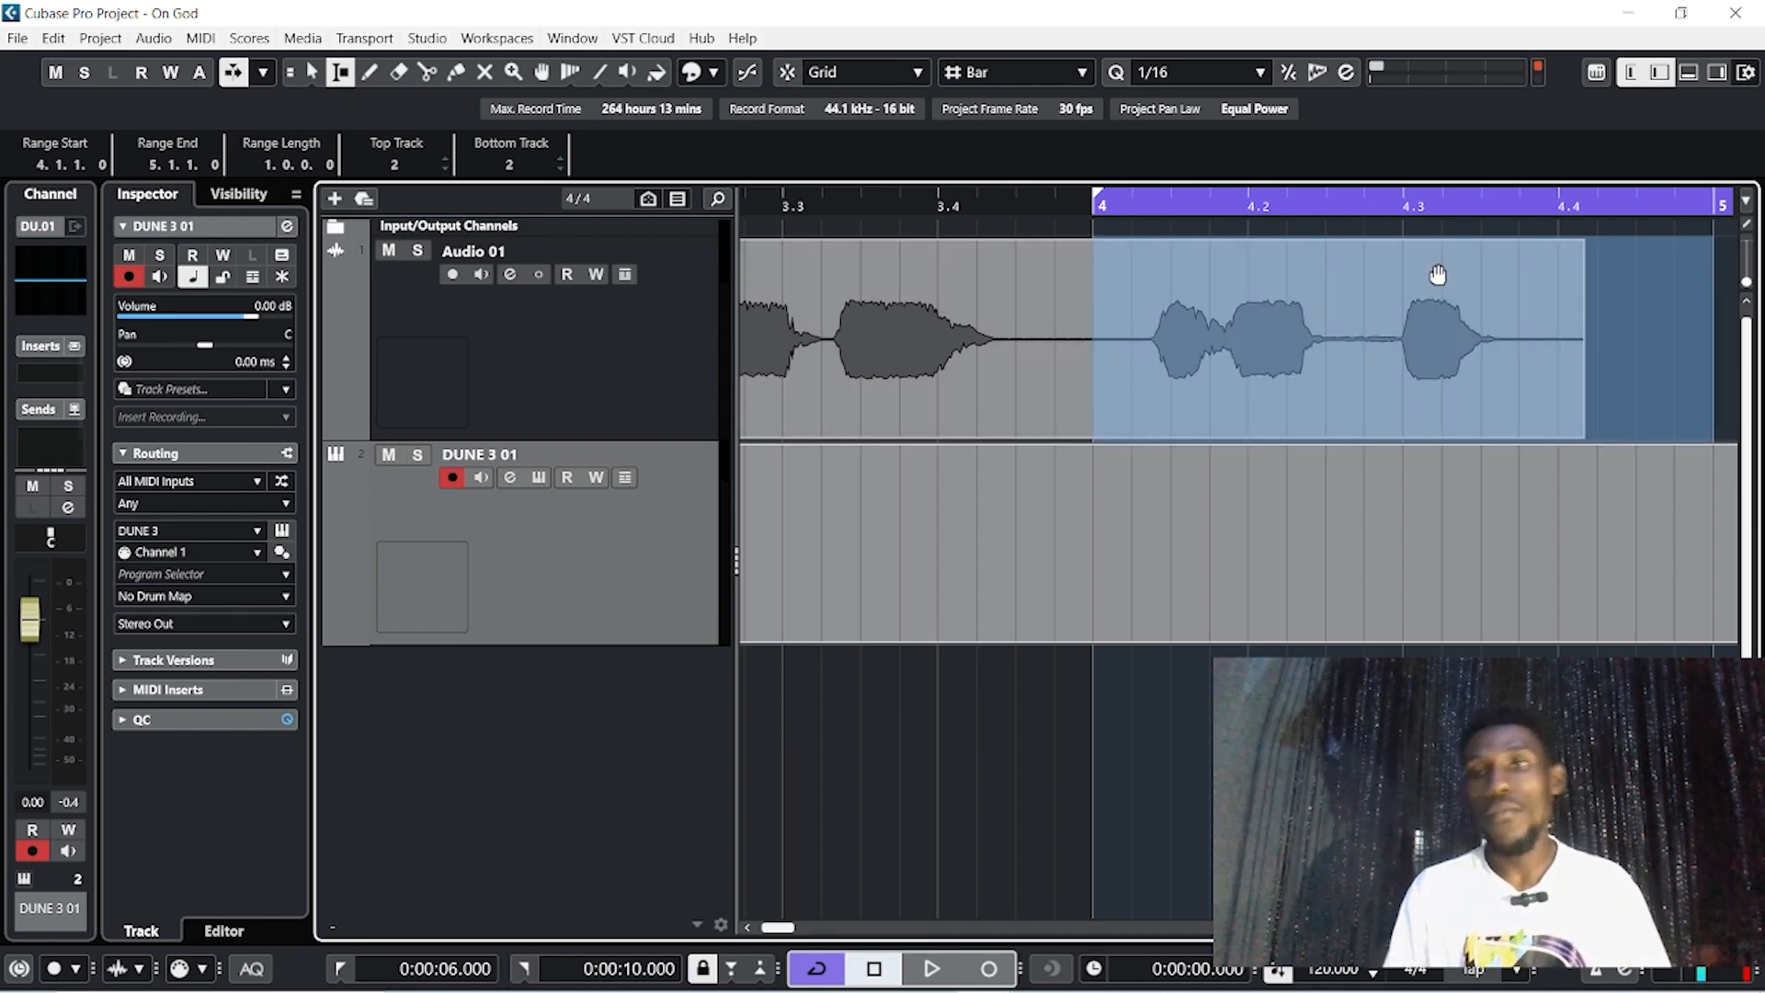
left_click(1724, 343)
left_click_drag(1644, 324, 1131, 301)
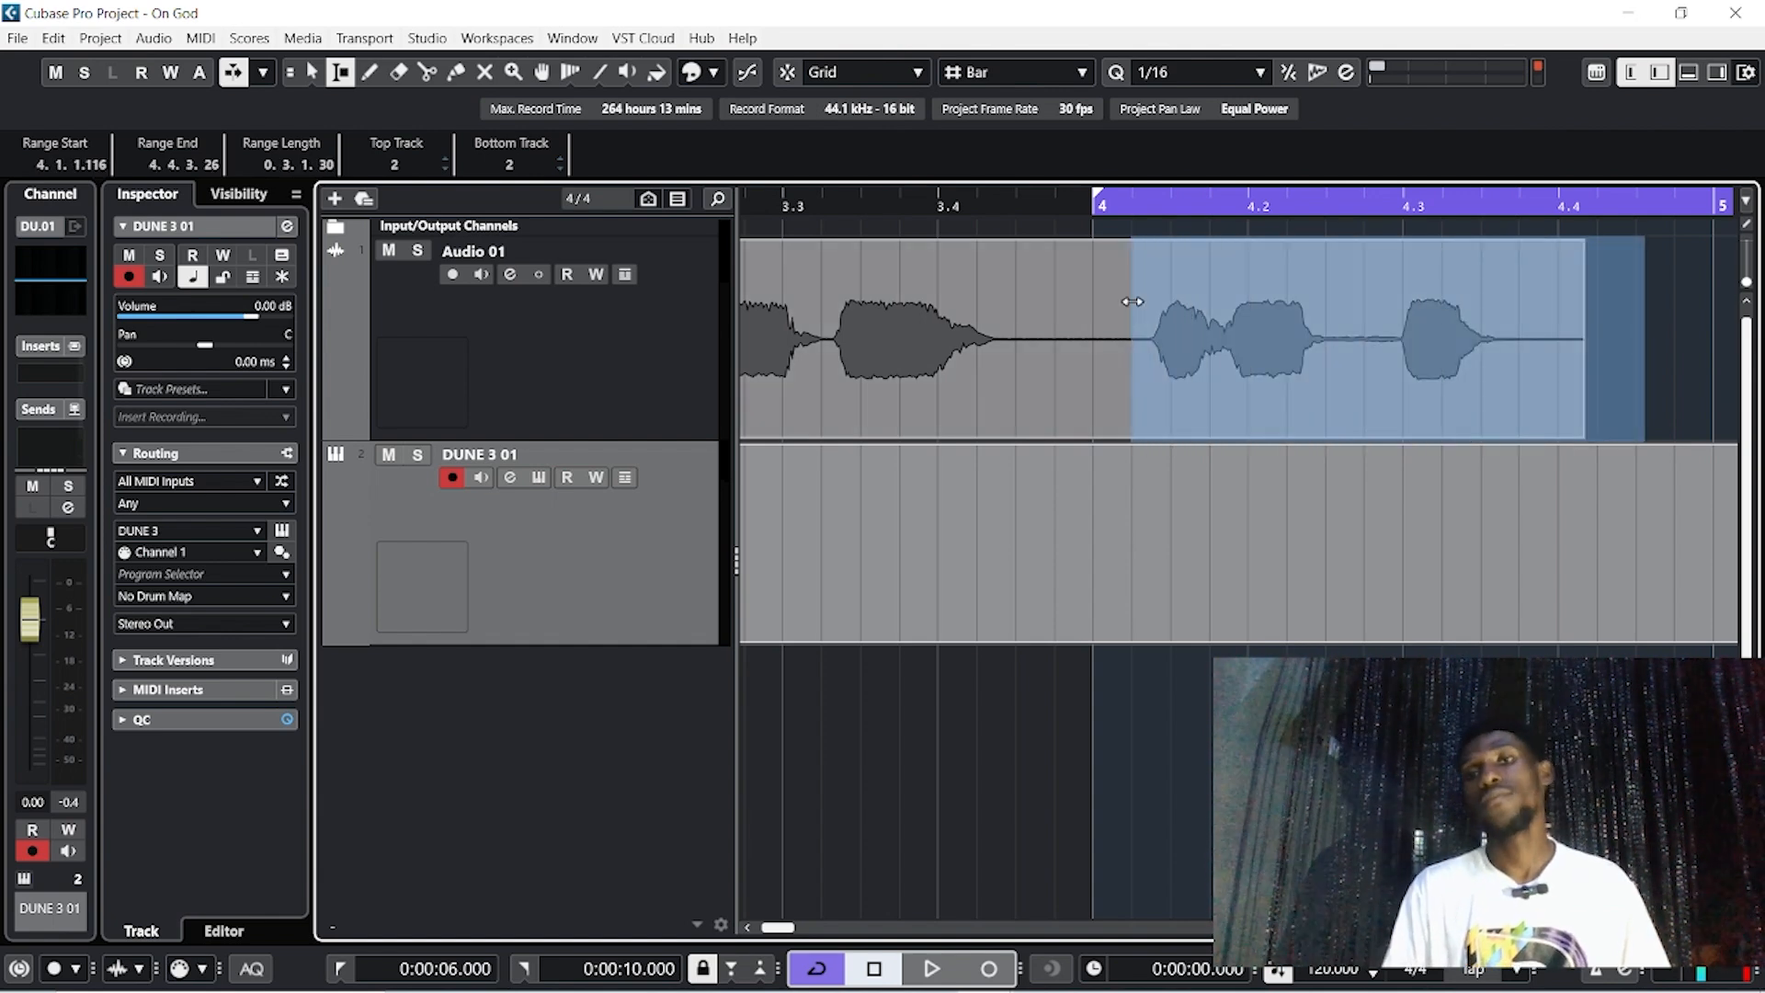
Apply the Fade Out process to the selected audio range and play back the faded section
left_click(153, 37)
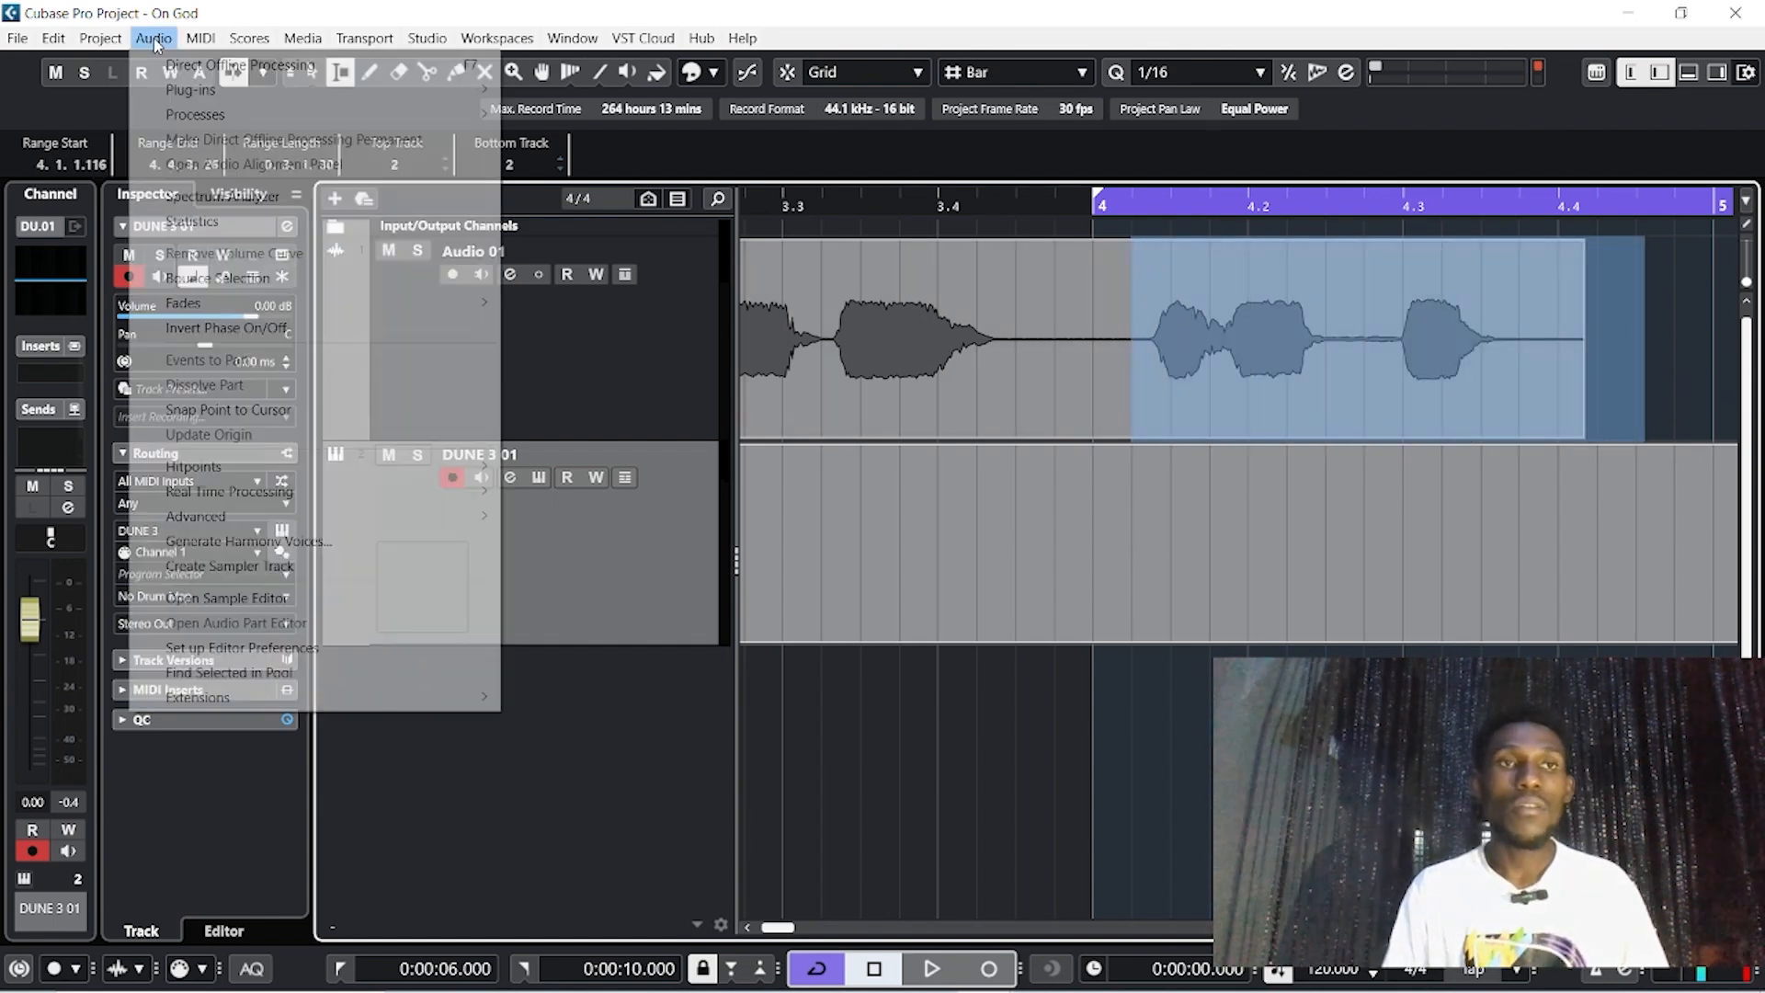
mouse_move(248, 111)
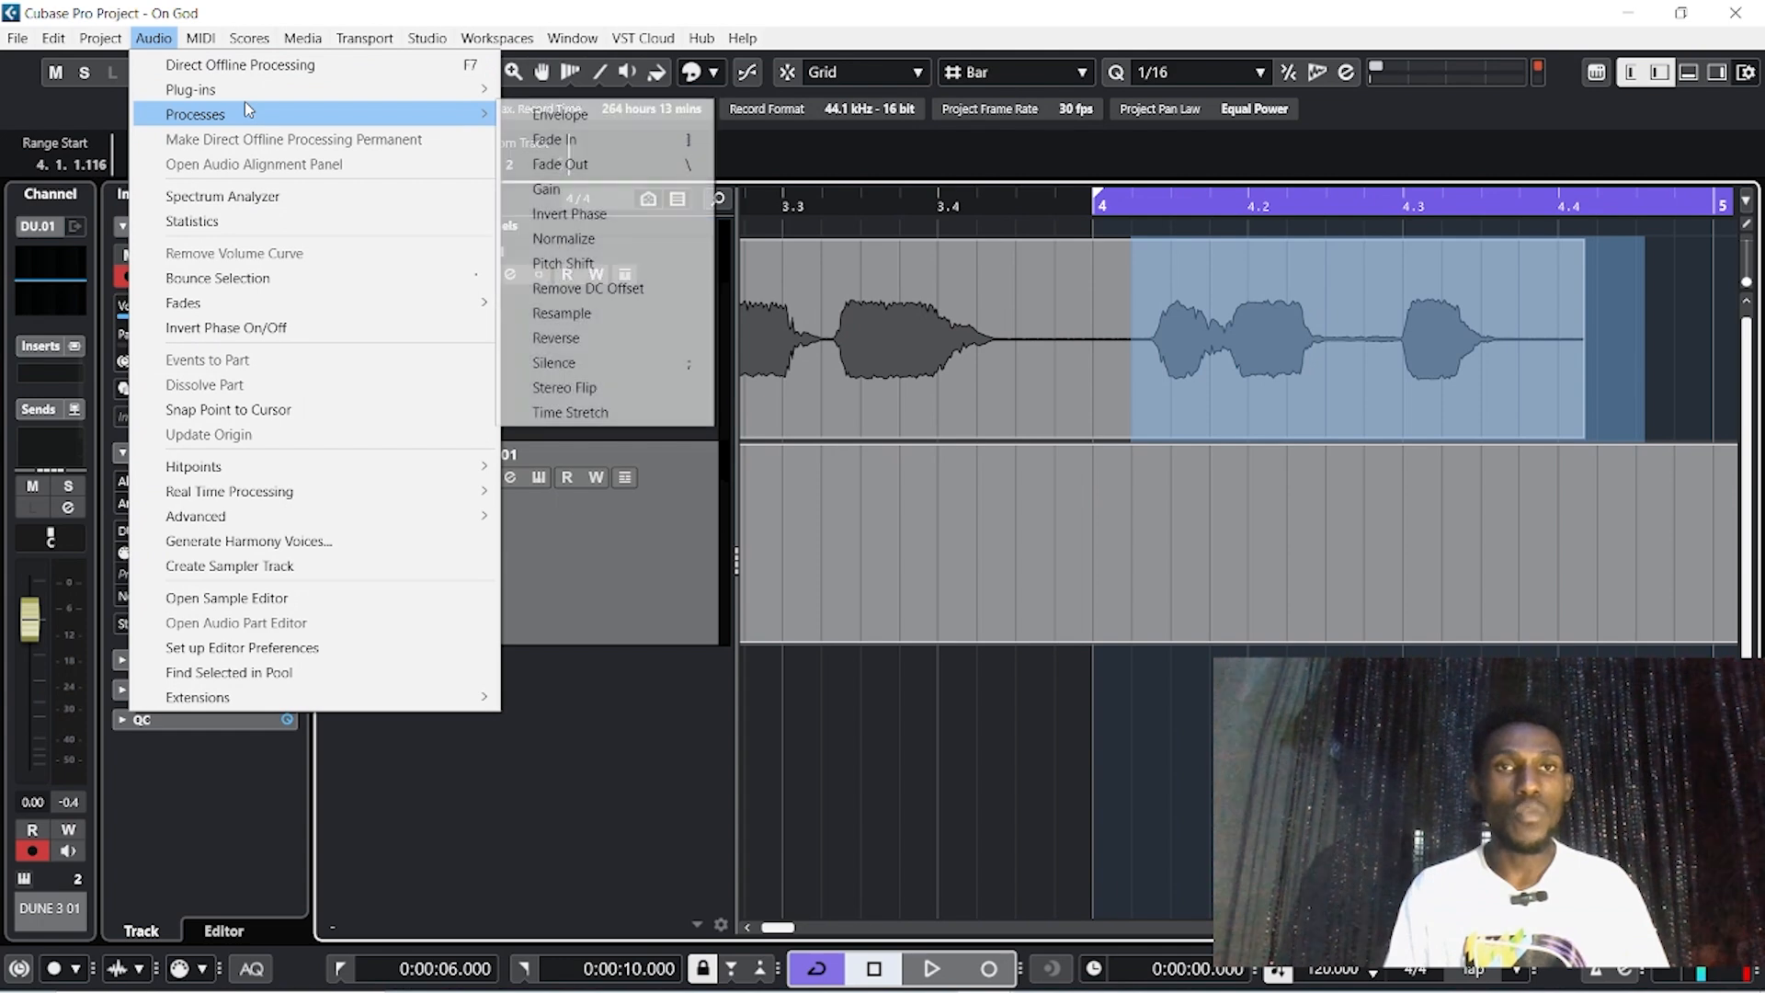
left_click(623, 168)
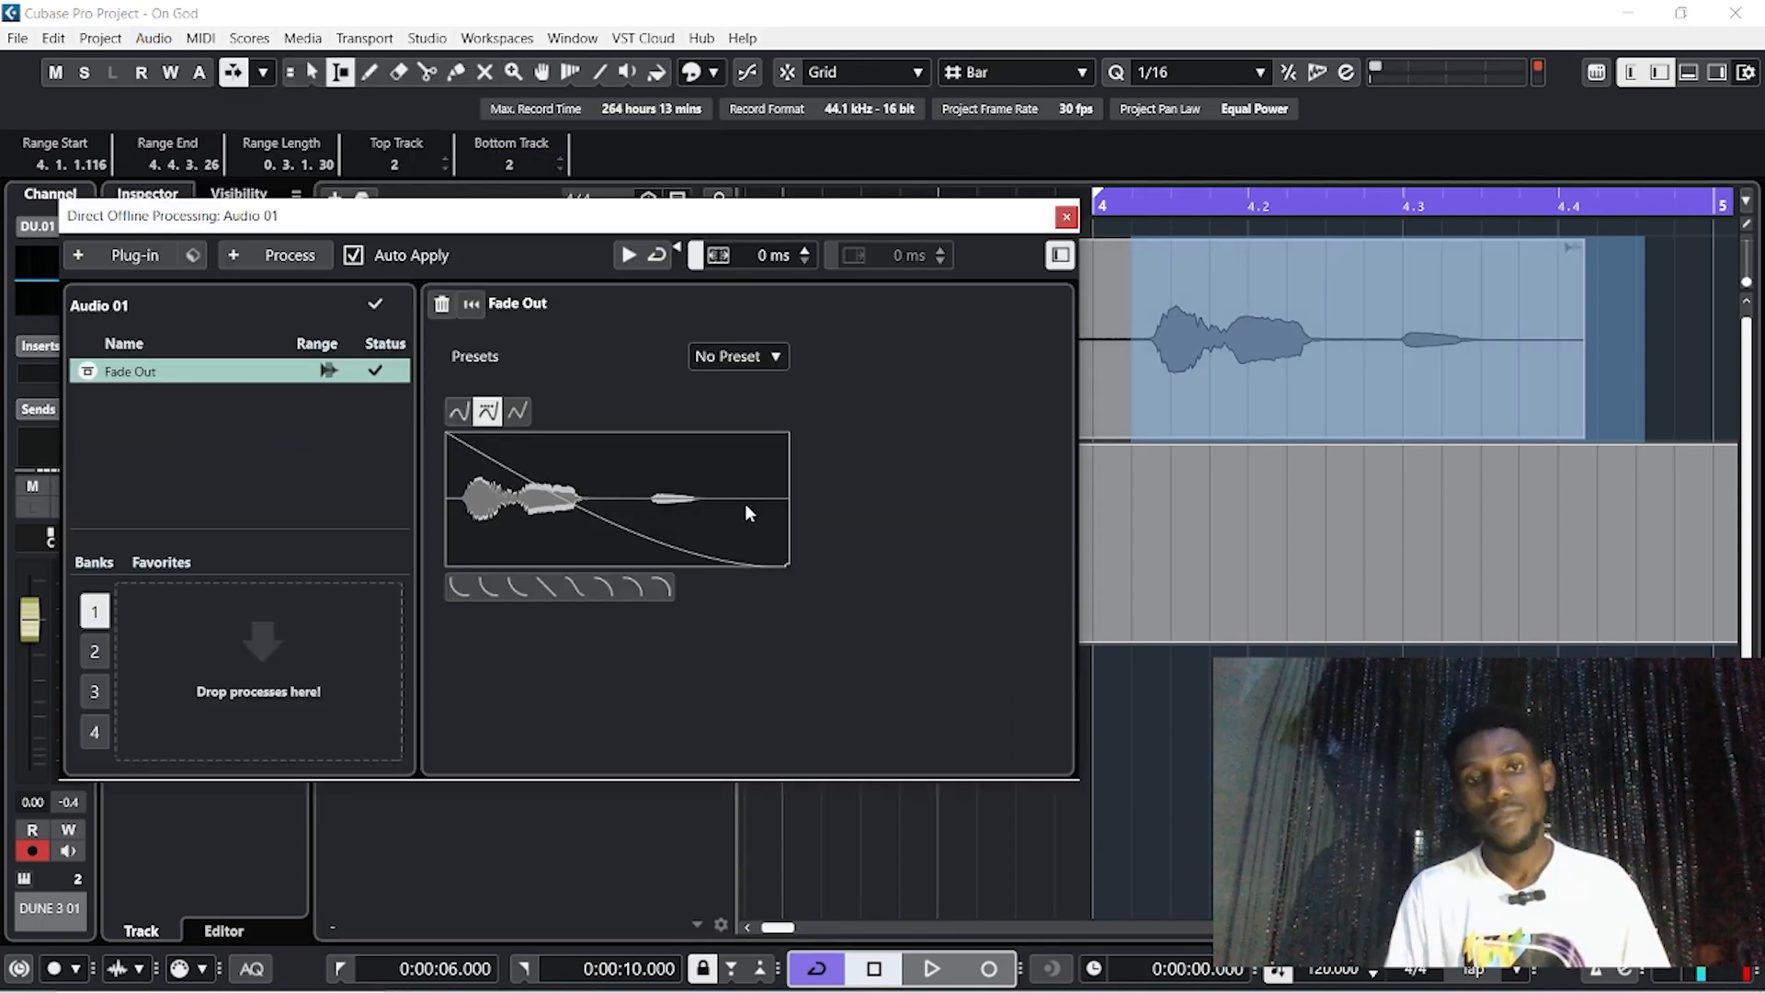
left_click(1066, 218)
key("space")
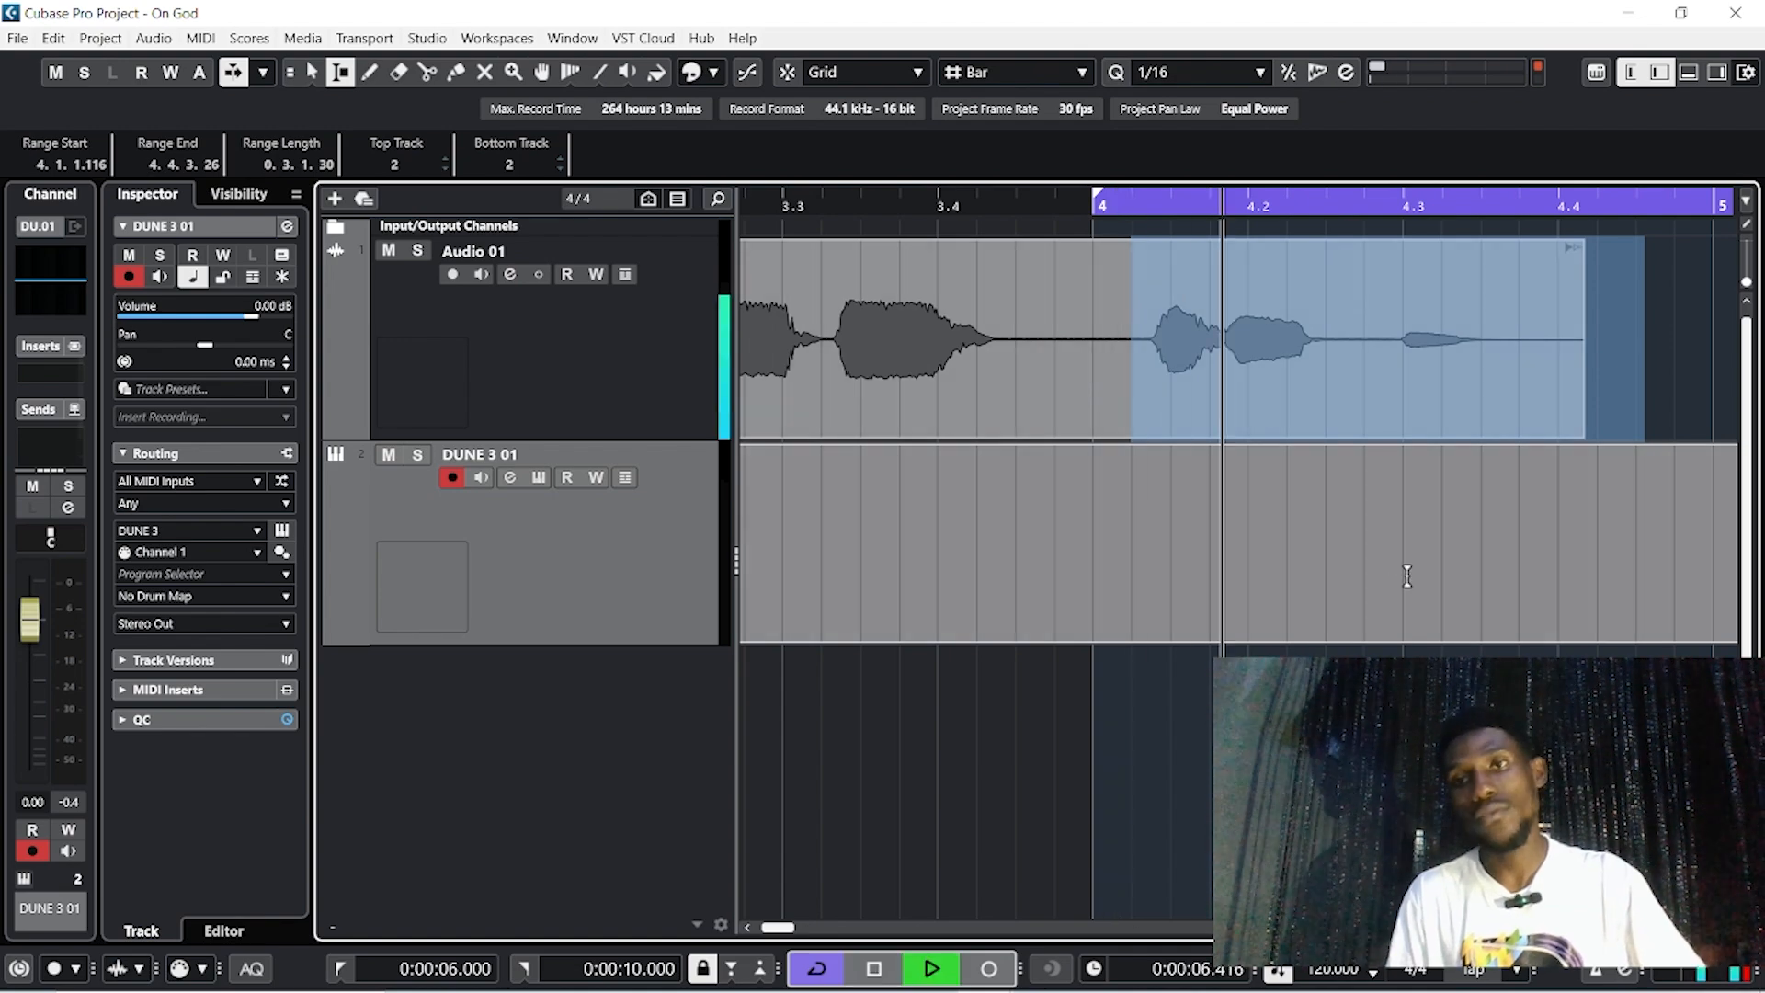
key("space")
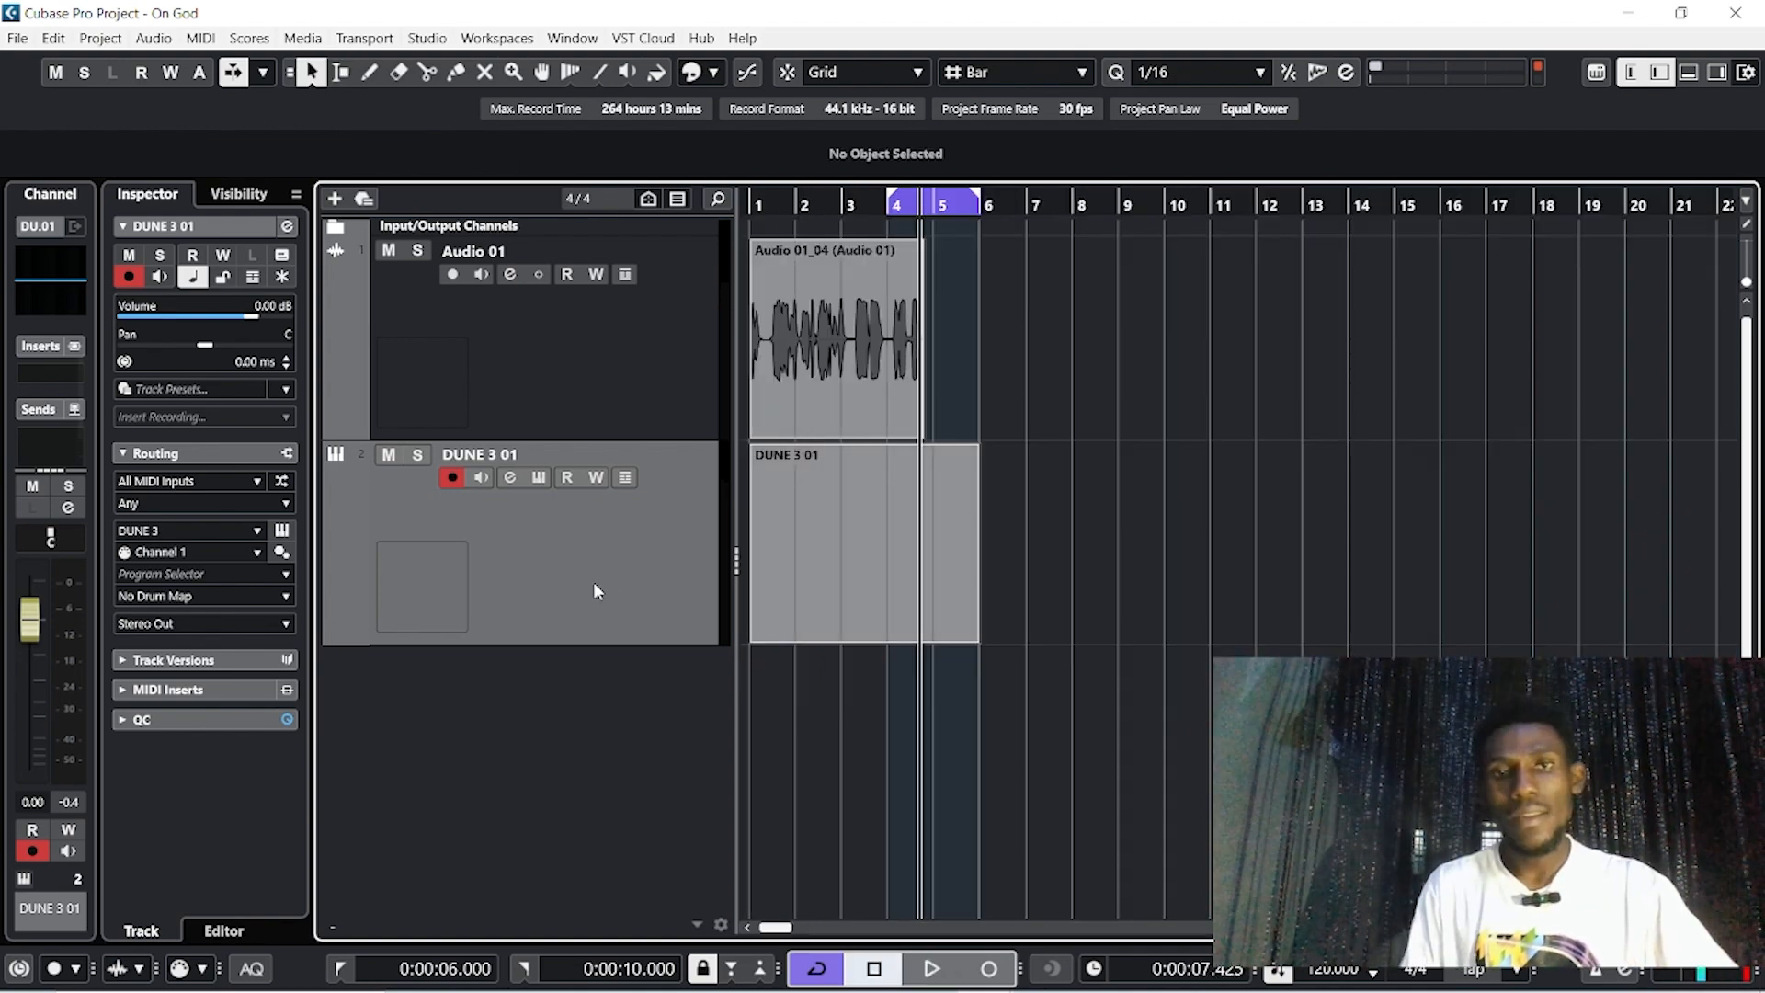
Remove the DUNE 3 01 instrument track from the project
left_click(825, 553)
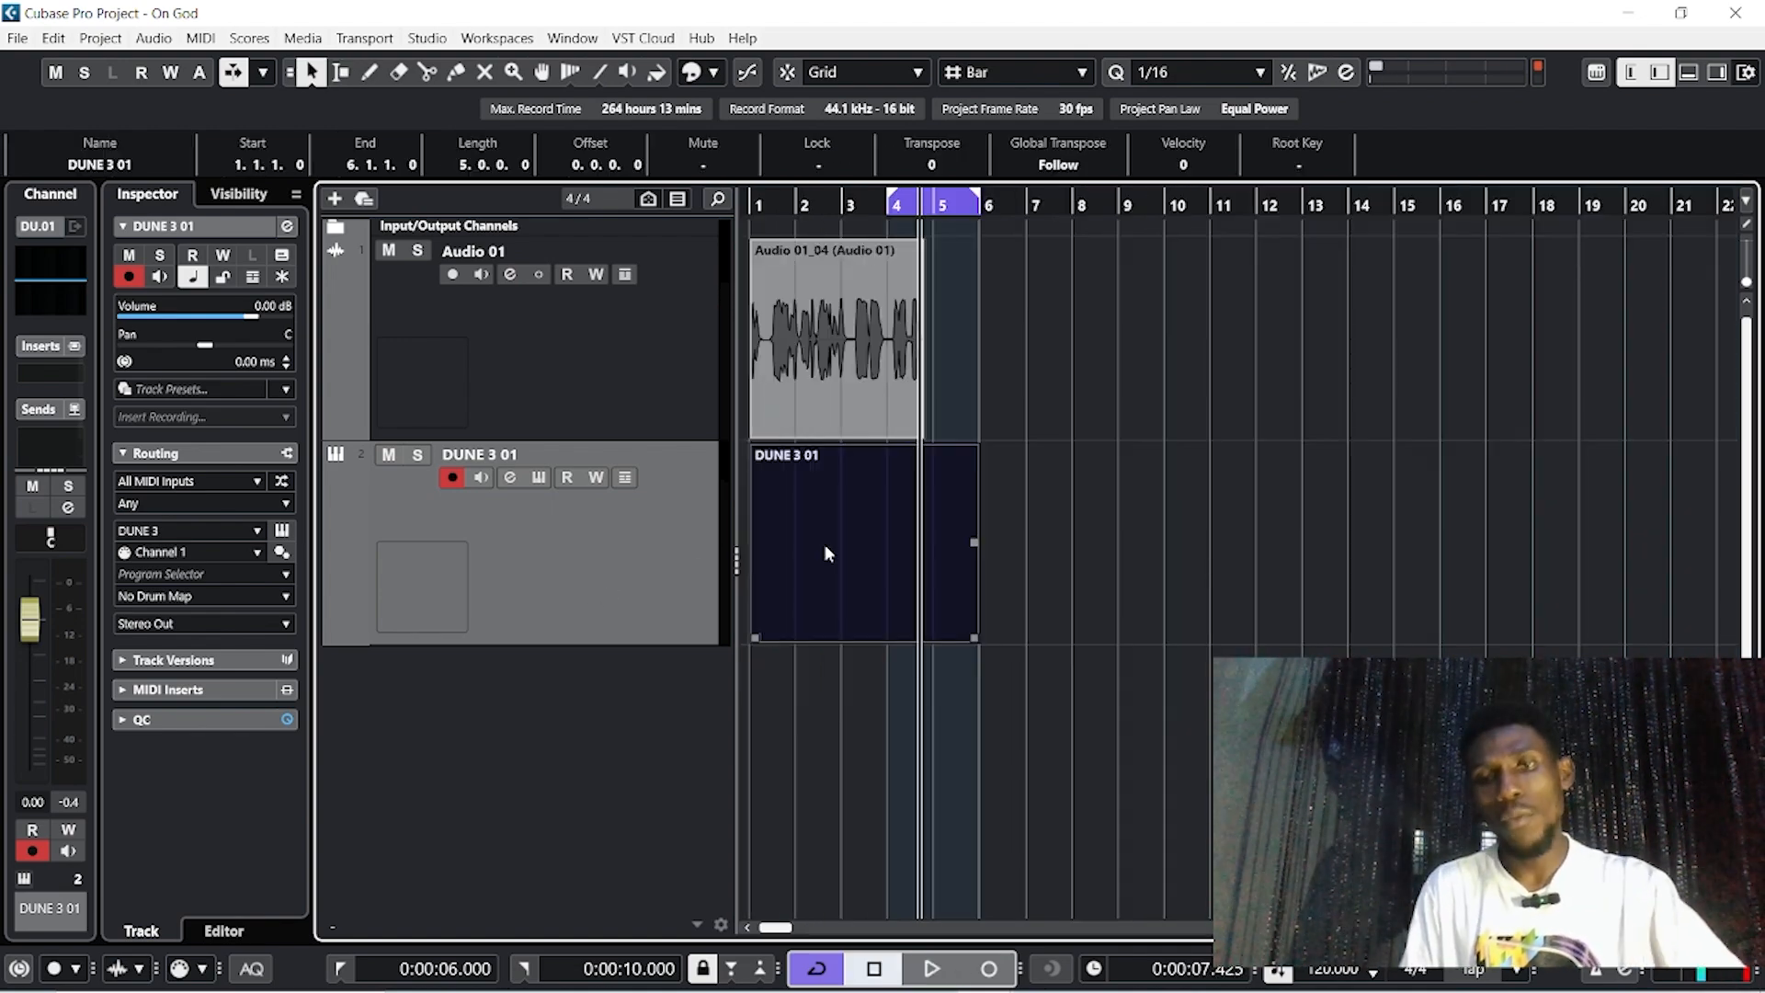
right_click(643, 544)
left_click(736, 150)
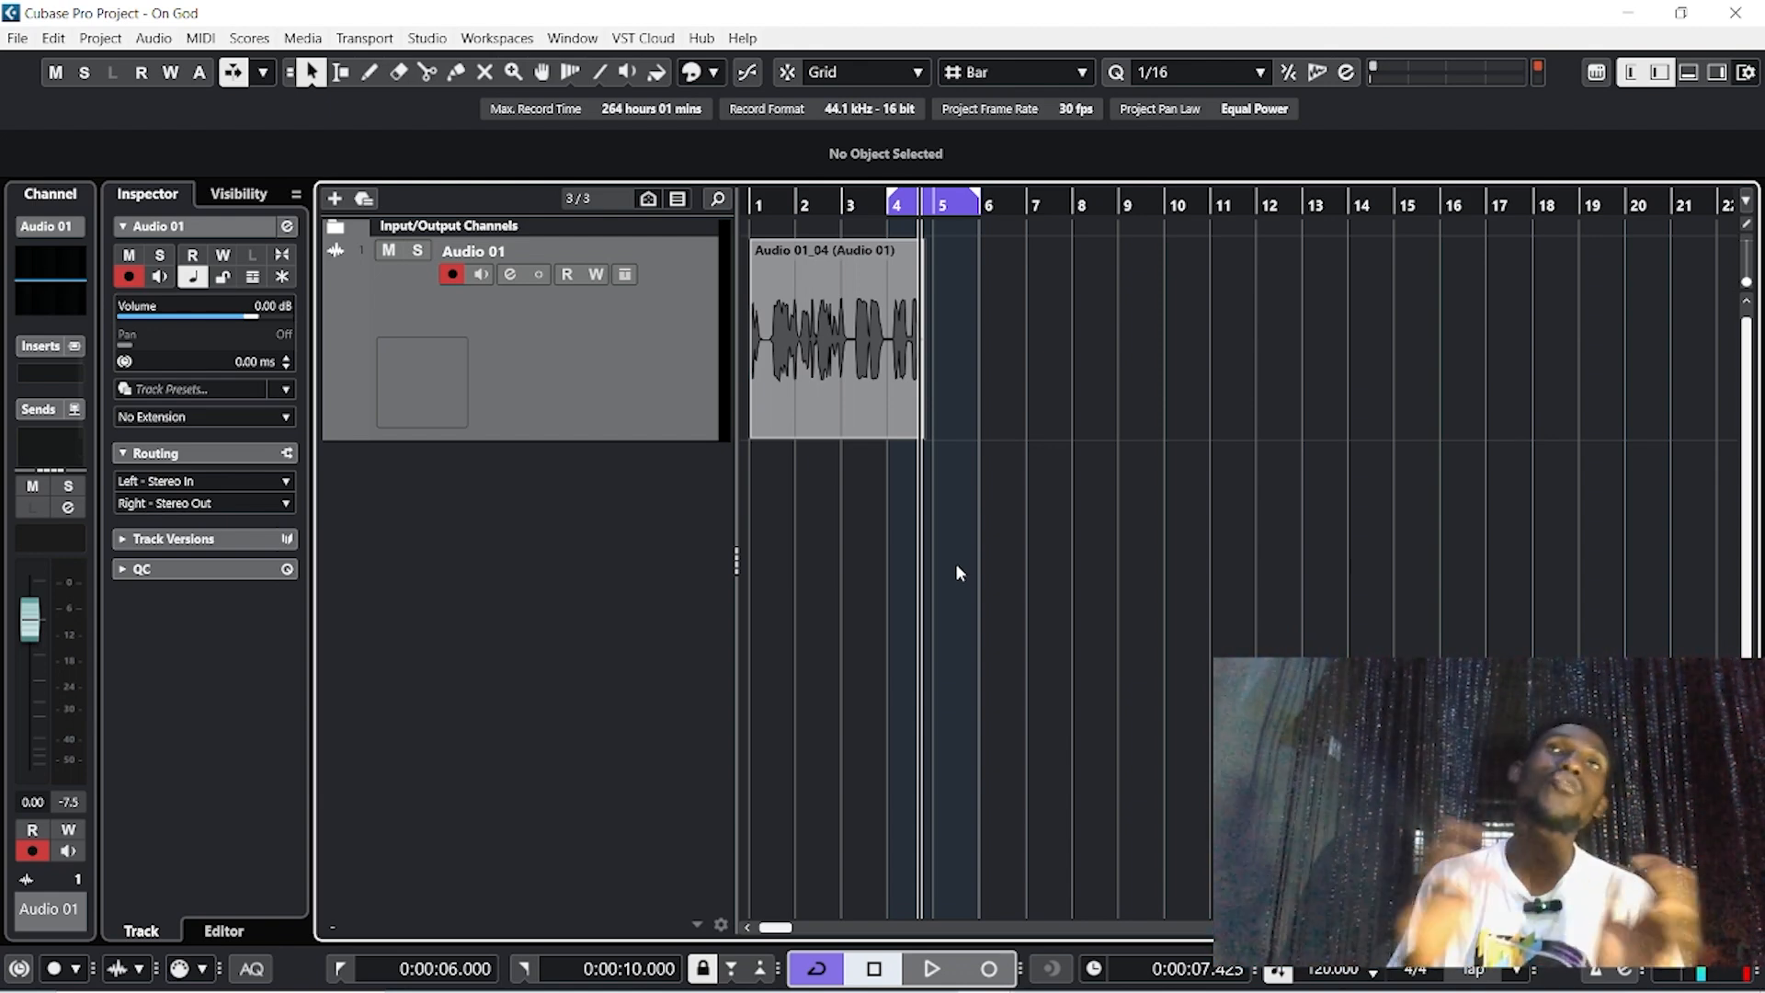
Delete the audio event on the Audio 01 track and shrink the locator range to the very start of bar 1
left_click(838, 349)
key("Delete")
left_click_drag(754, 192, 748, 199)
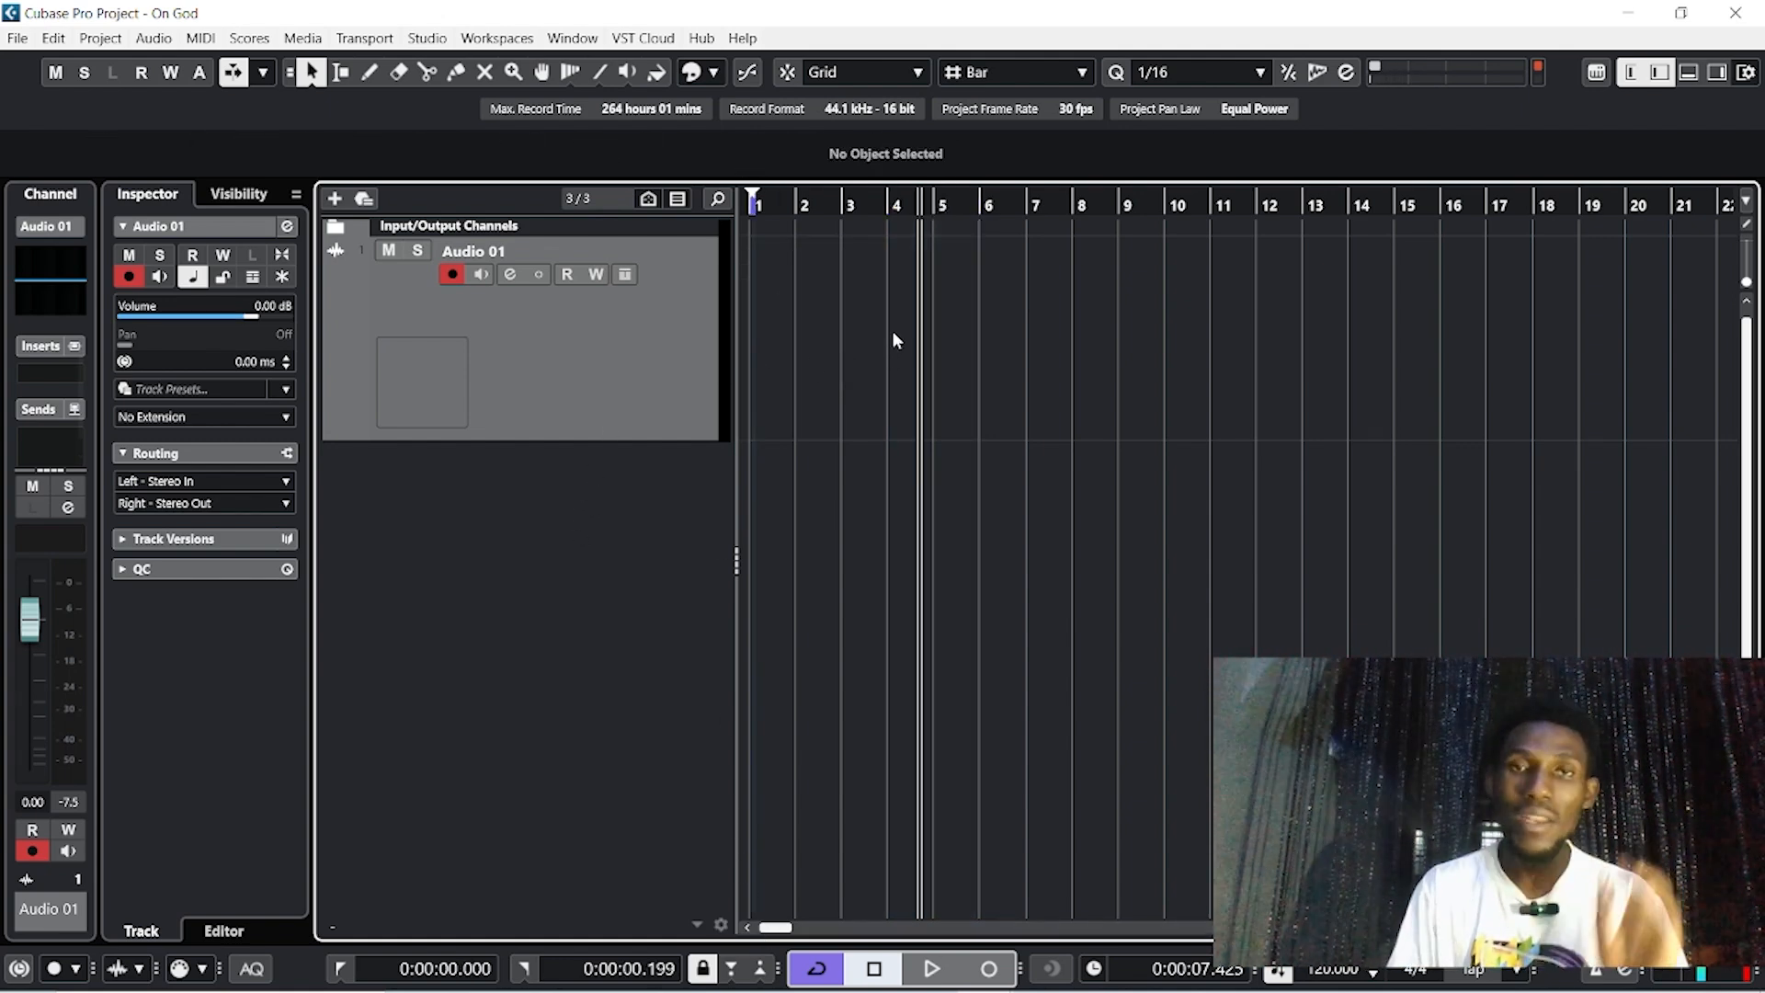
Choose Grid as the snap type for the project
left_click_drag(815, 208, 827, 349)
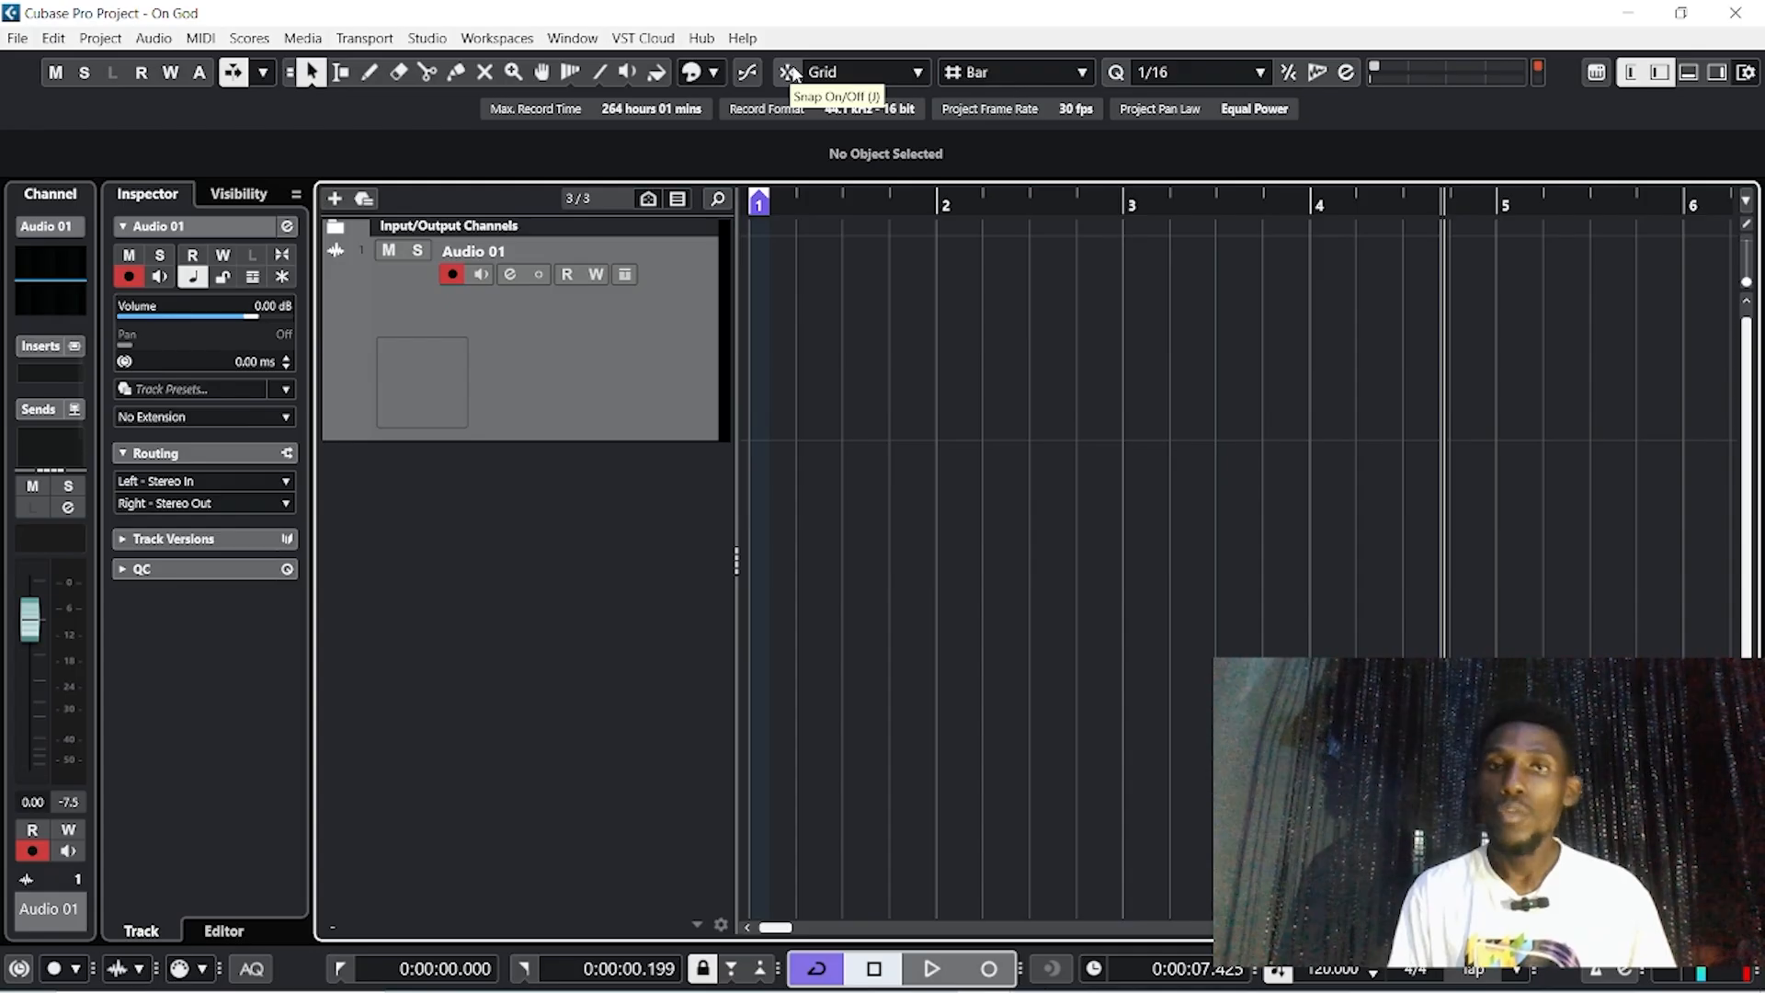
left_click(951, 154)
left_click(921, 76)
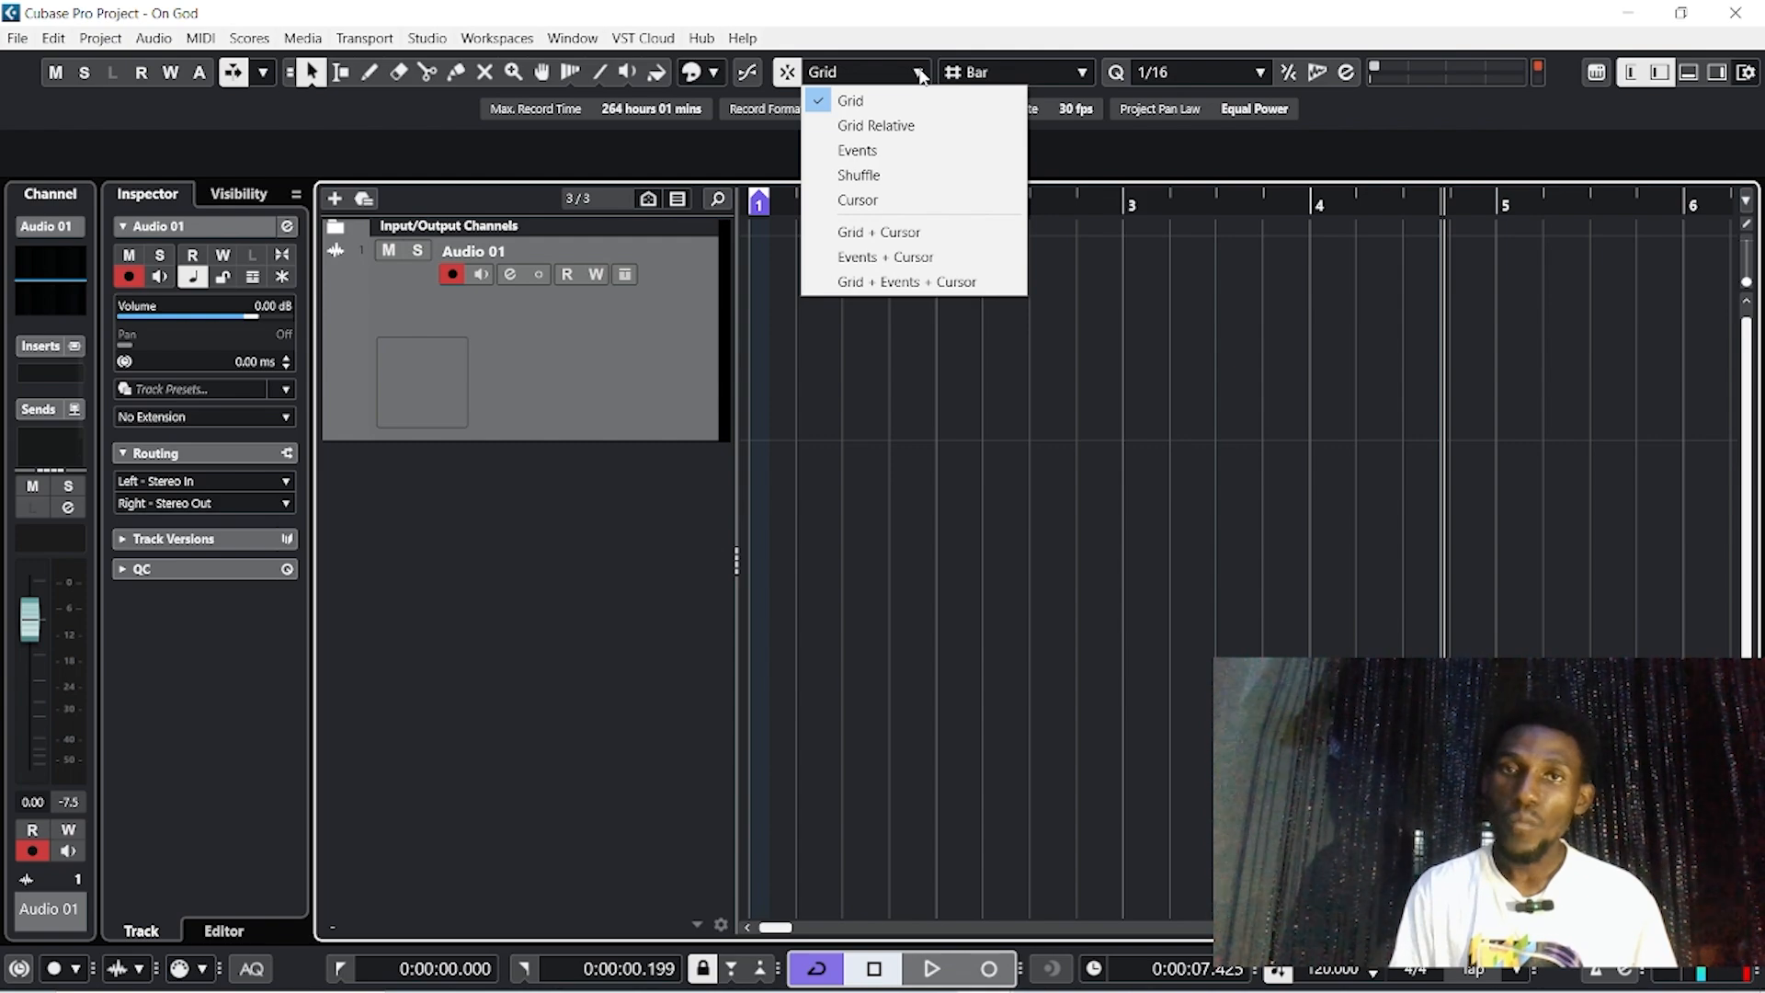
left_click(841, 99)
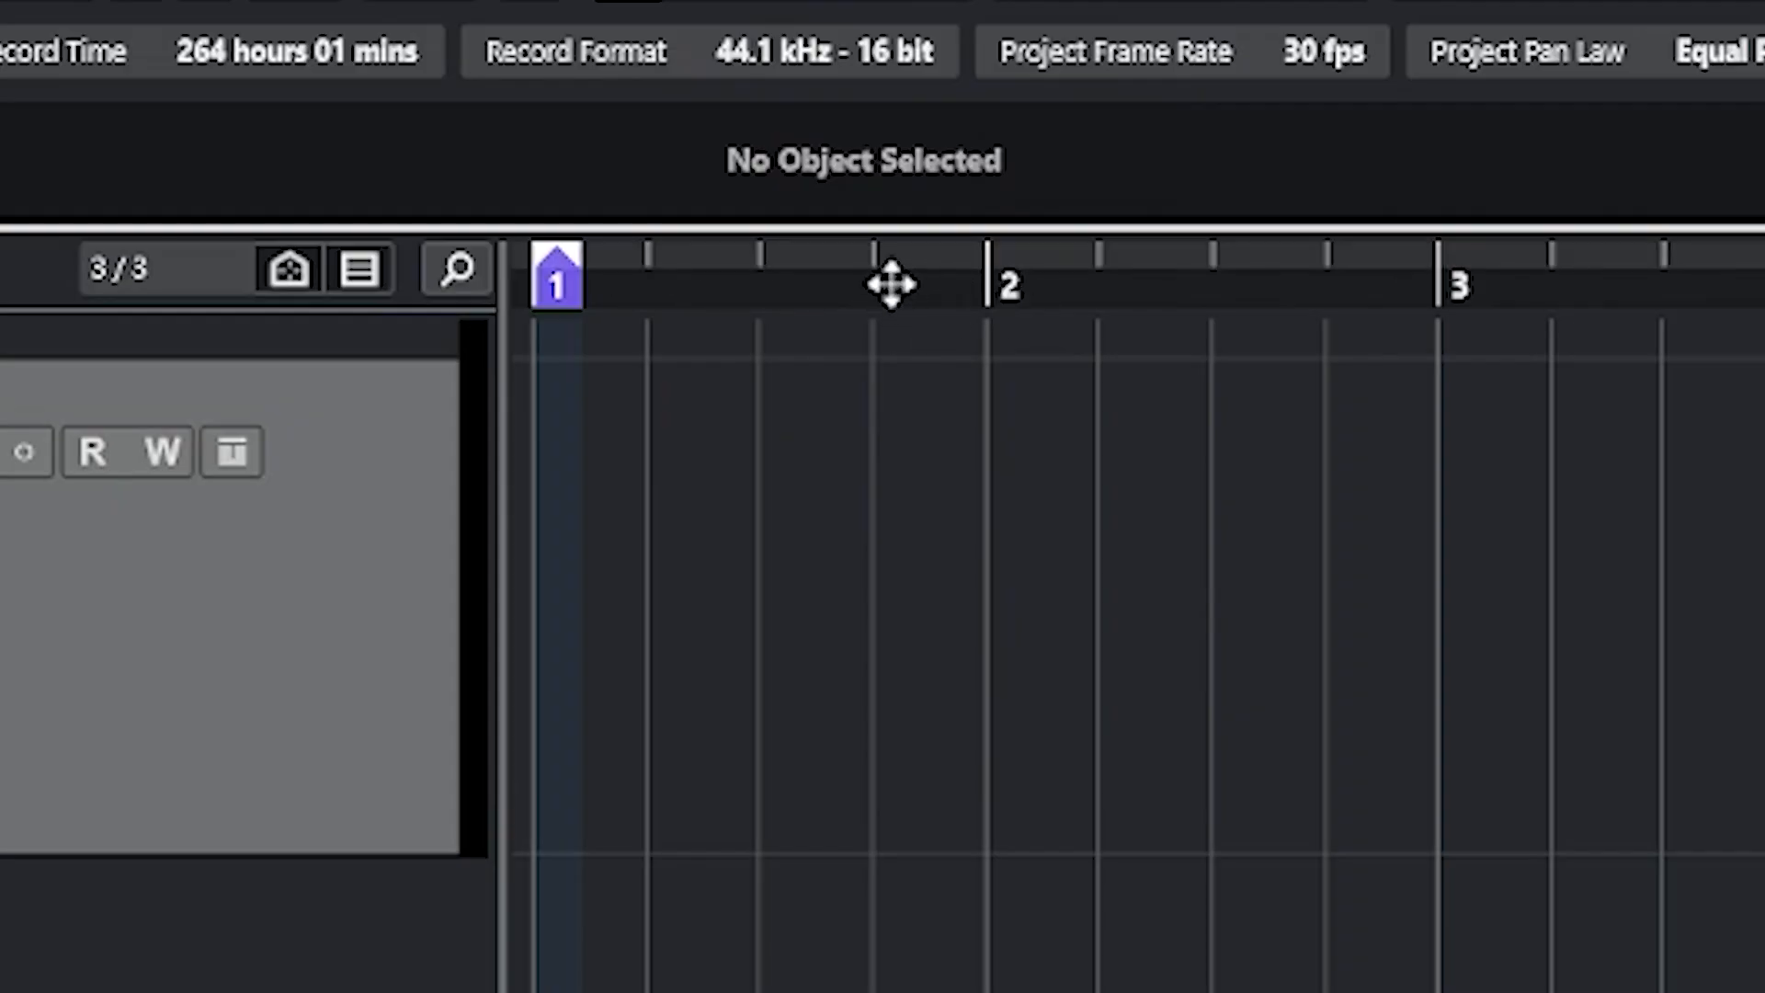
Set the ruler's display format to Bars+Beats with Bars+Beats Linear
right_click(975, 271)
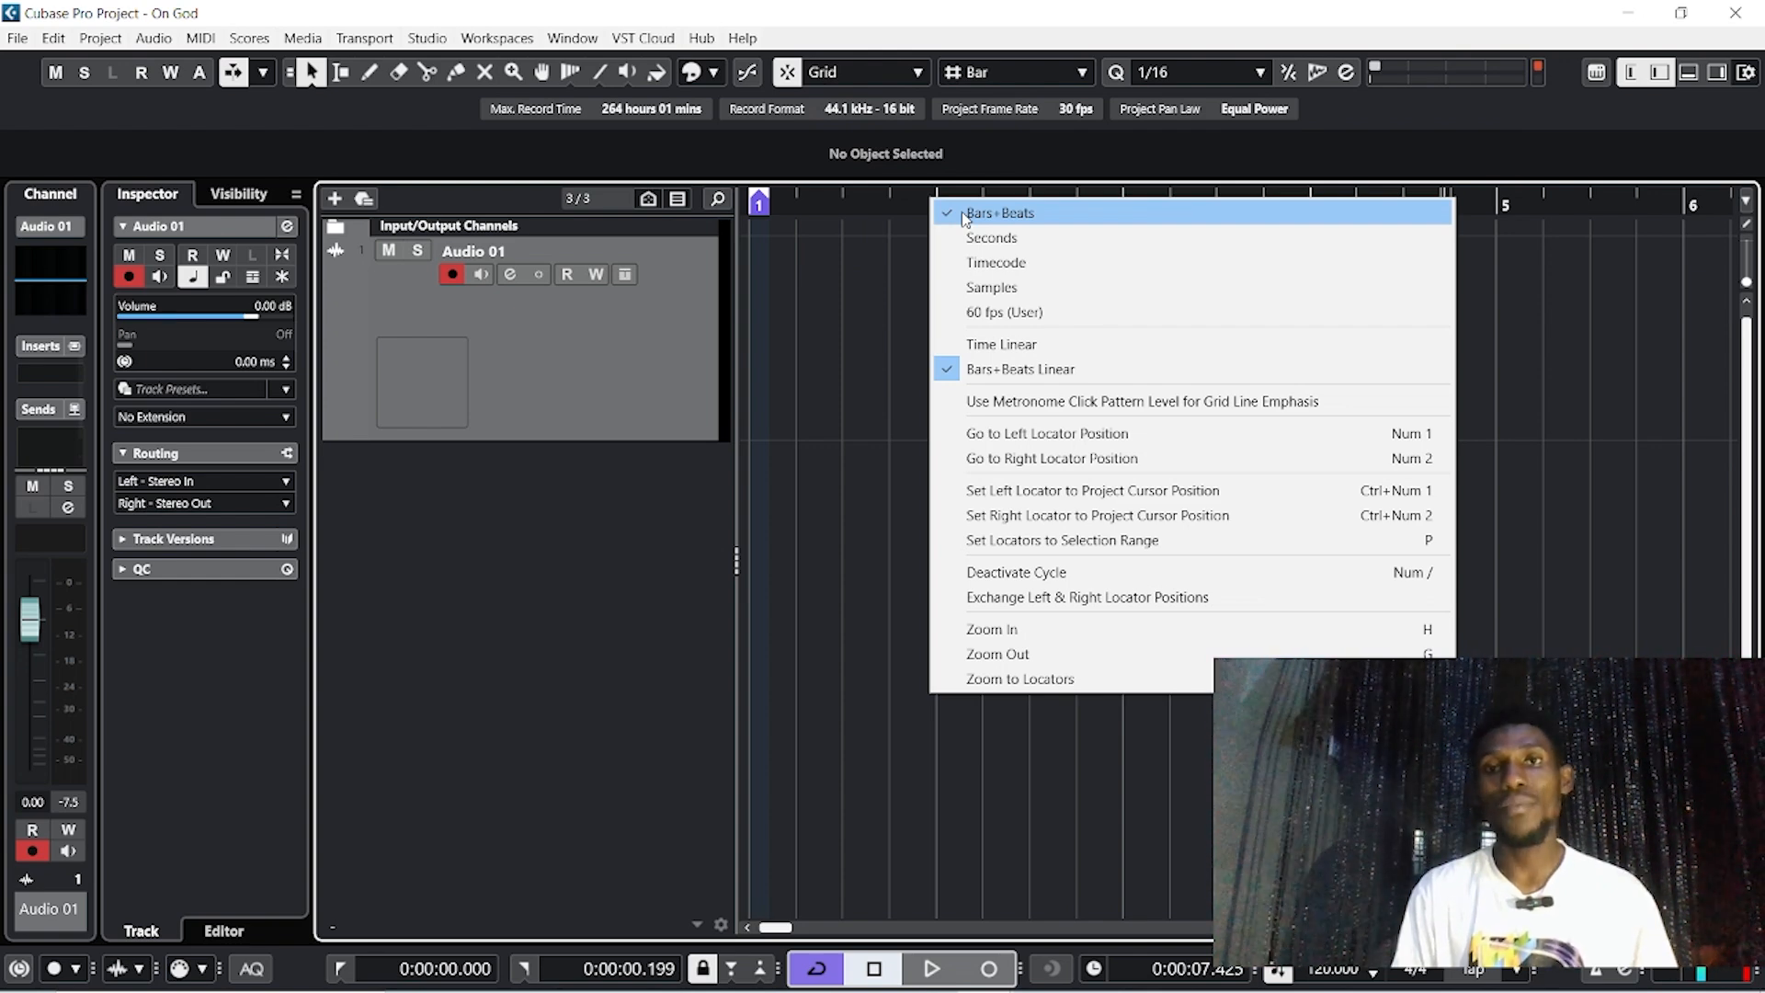
left_click(963, 215)
right_click(954, 212)
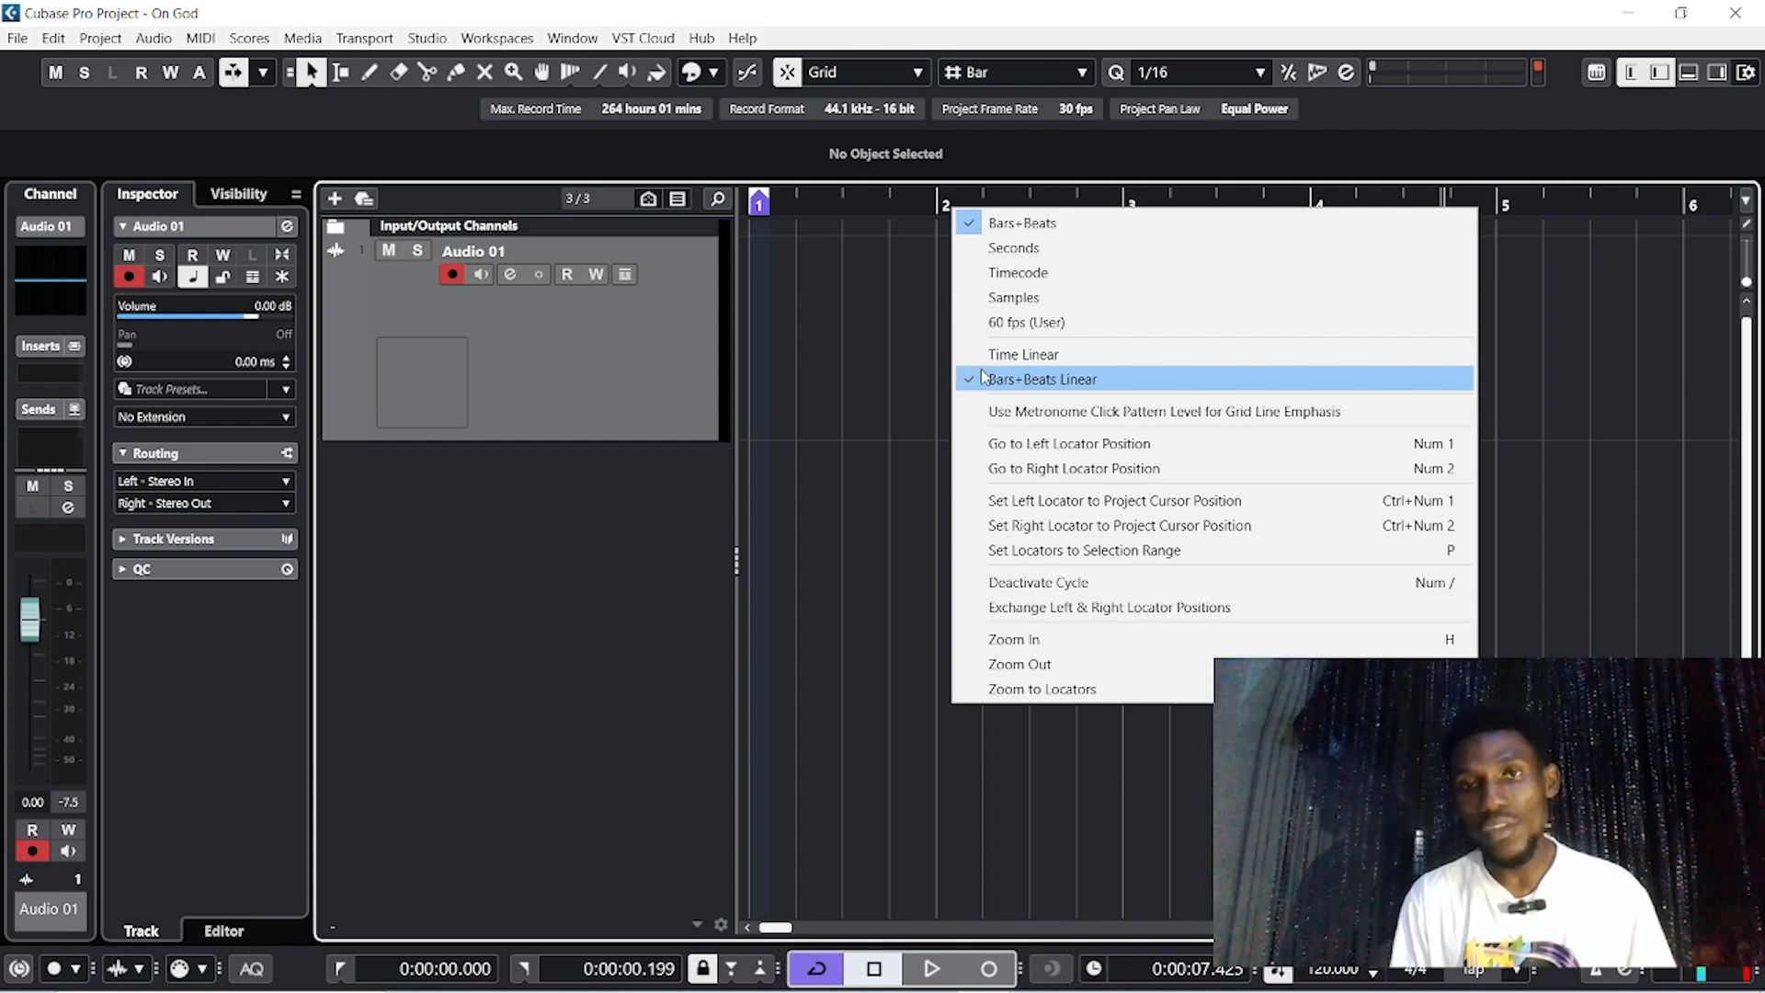
left_click(1095, 390)
scroll(943, 387, "up", 4)
scroll(941, 387, "down", 5)
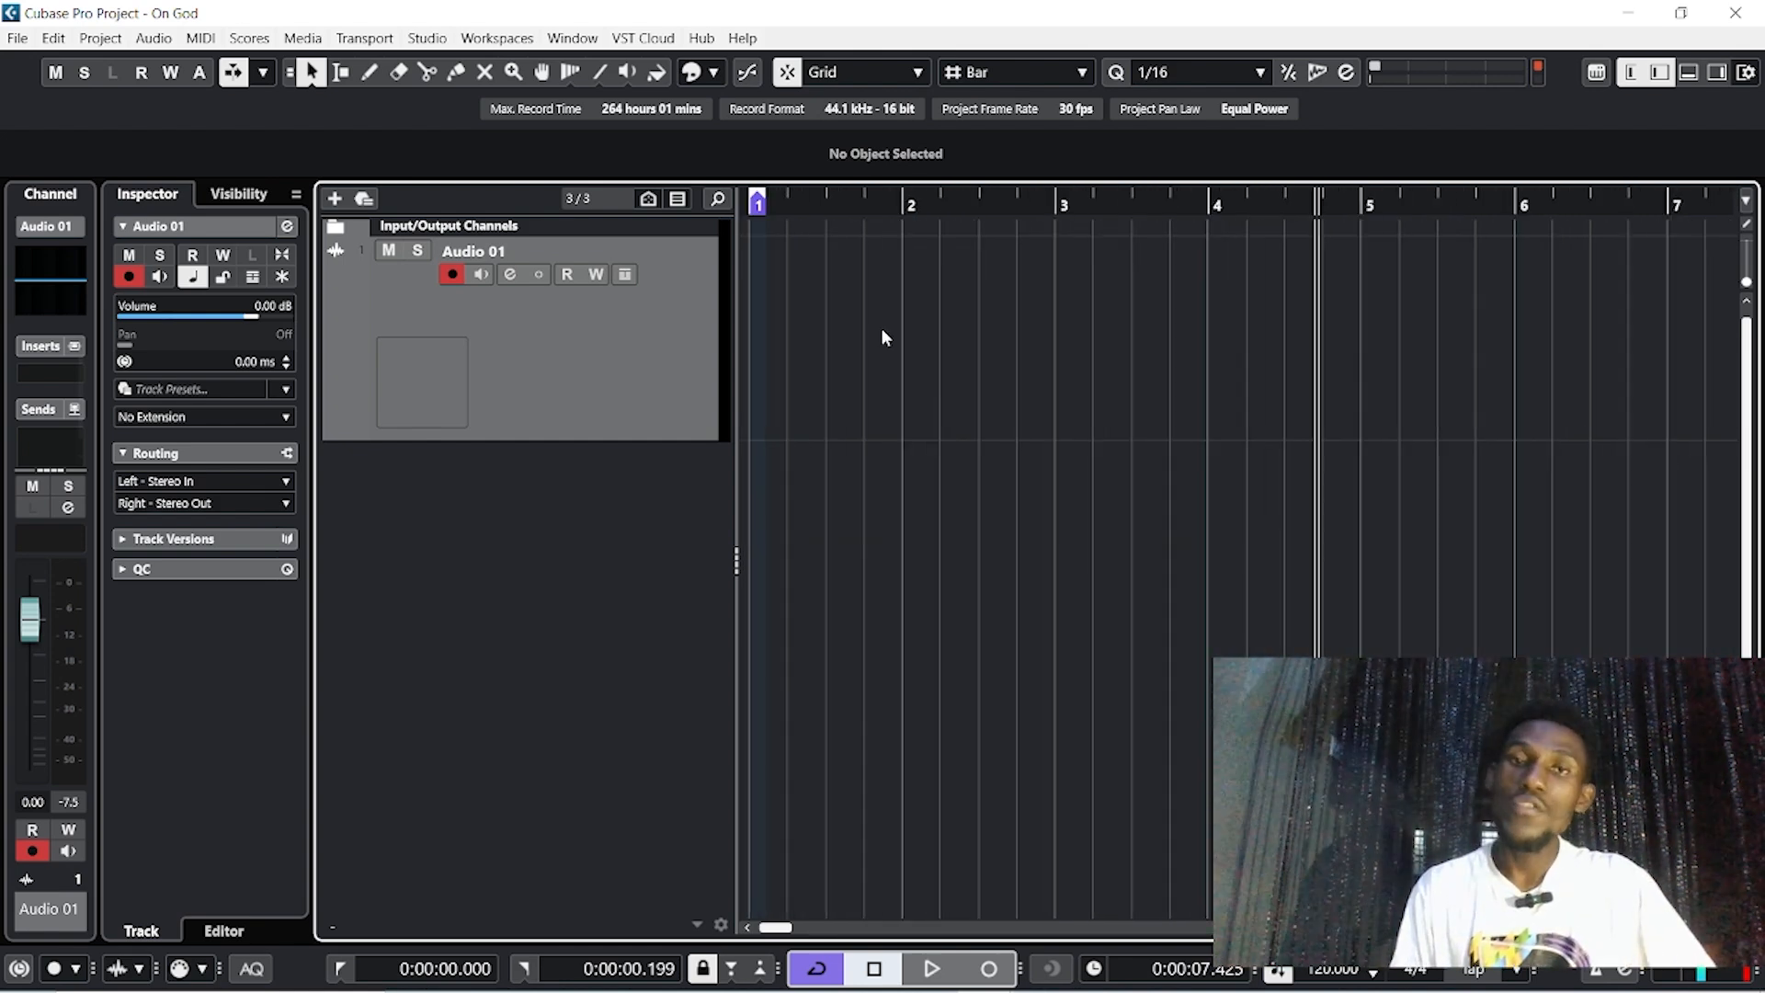
Add an Addictive Drums 2 instrument track, and close the plug-in and VST Instruments windows
left_click(754, 198)
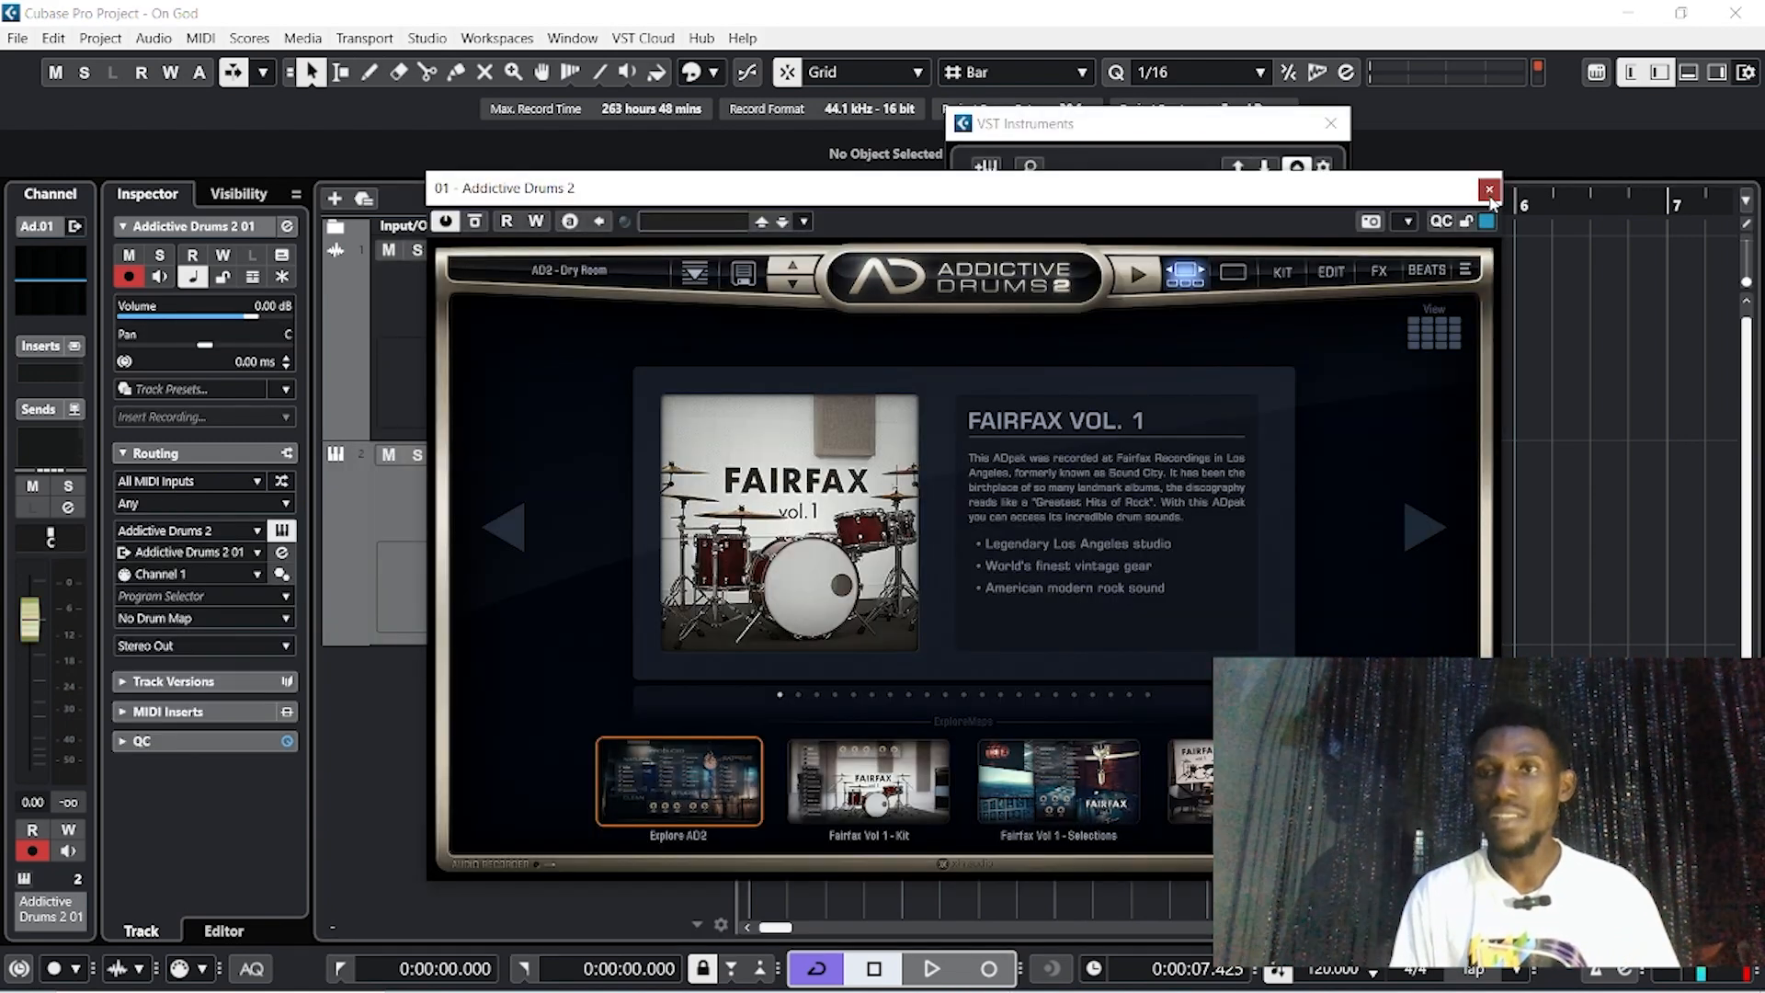
left_click(1491, 188)
left_click(1333, 121)
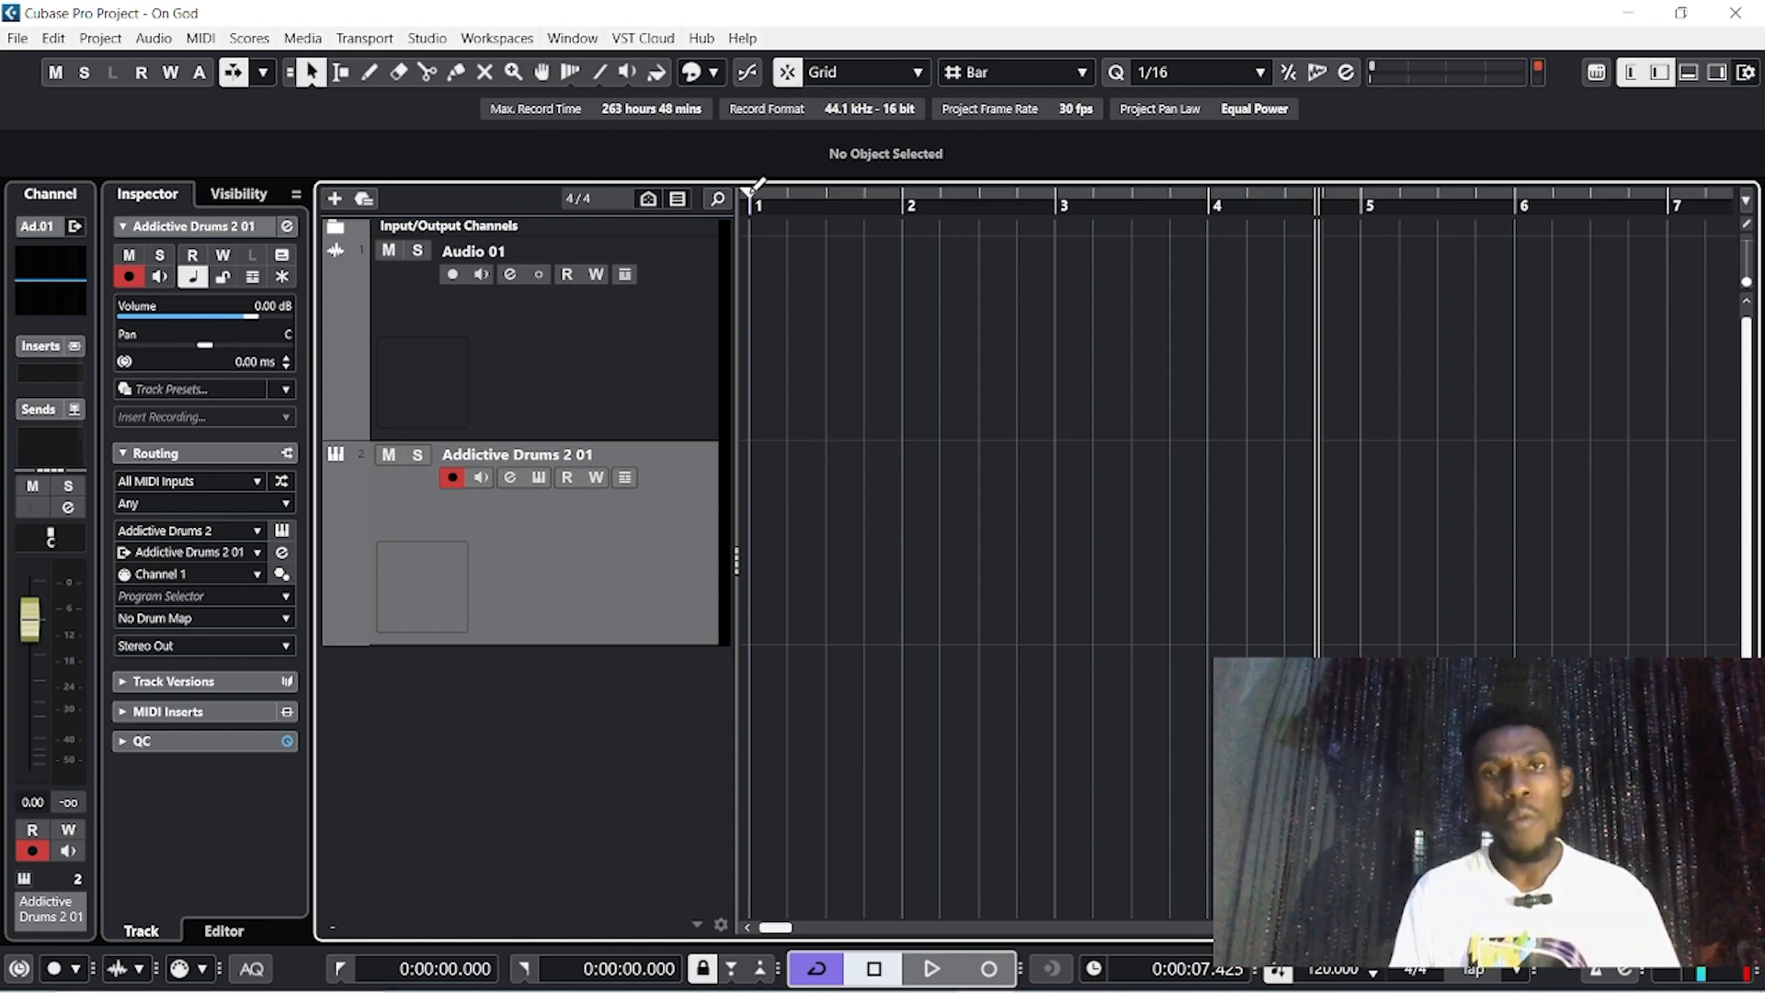
Set the locators from bar 1 to bar 2 and play the one-bar cycle
left_click_drag(755, 189, 901, 192)
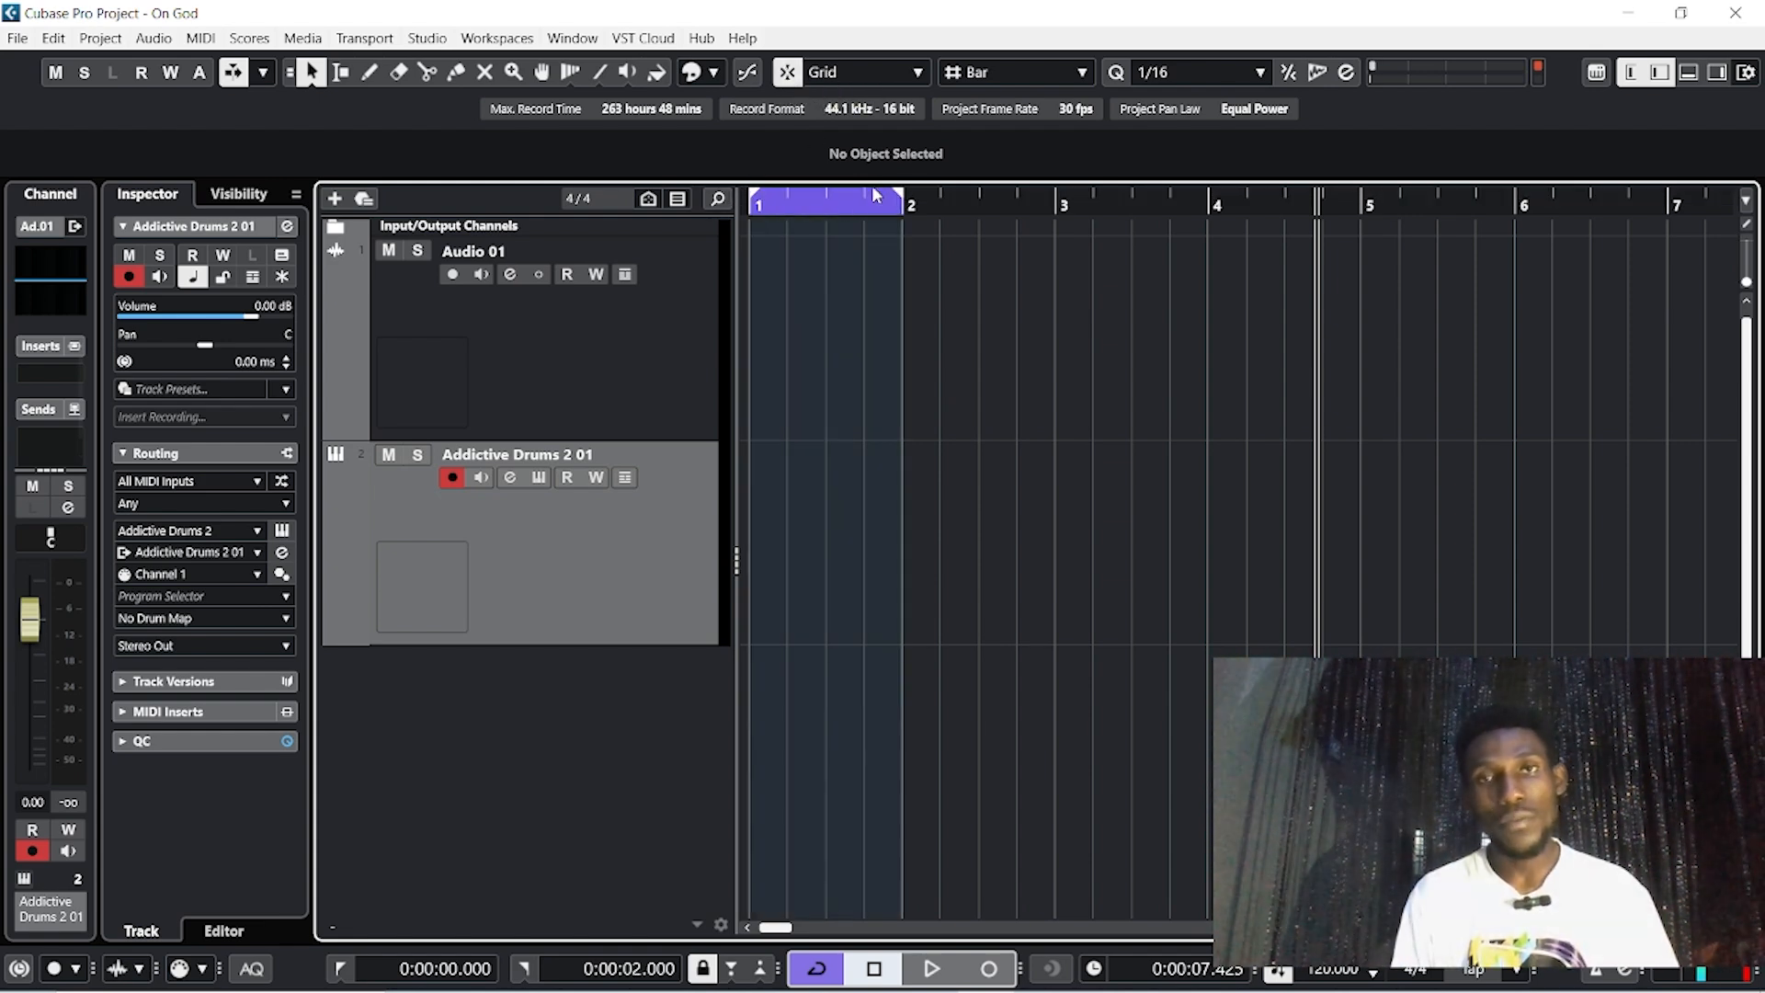
key("space")
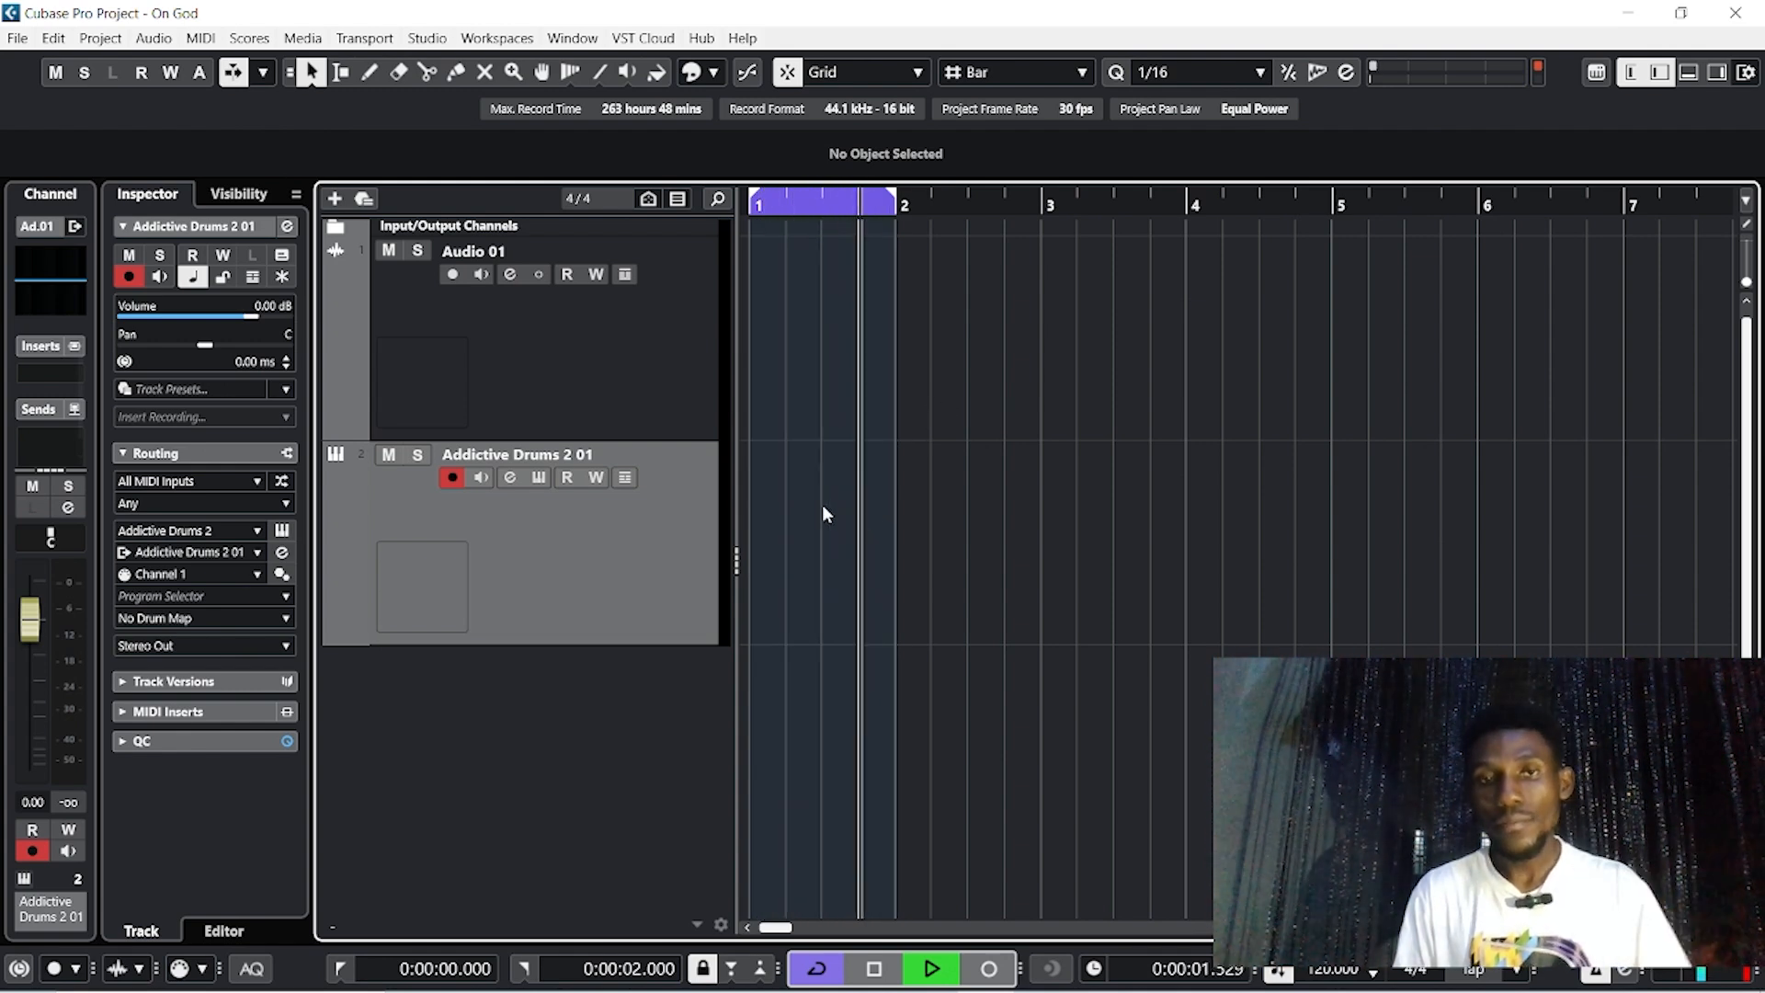
key("h")
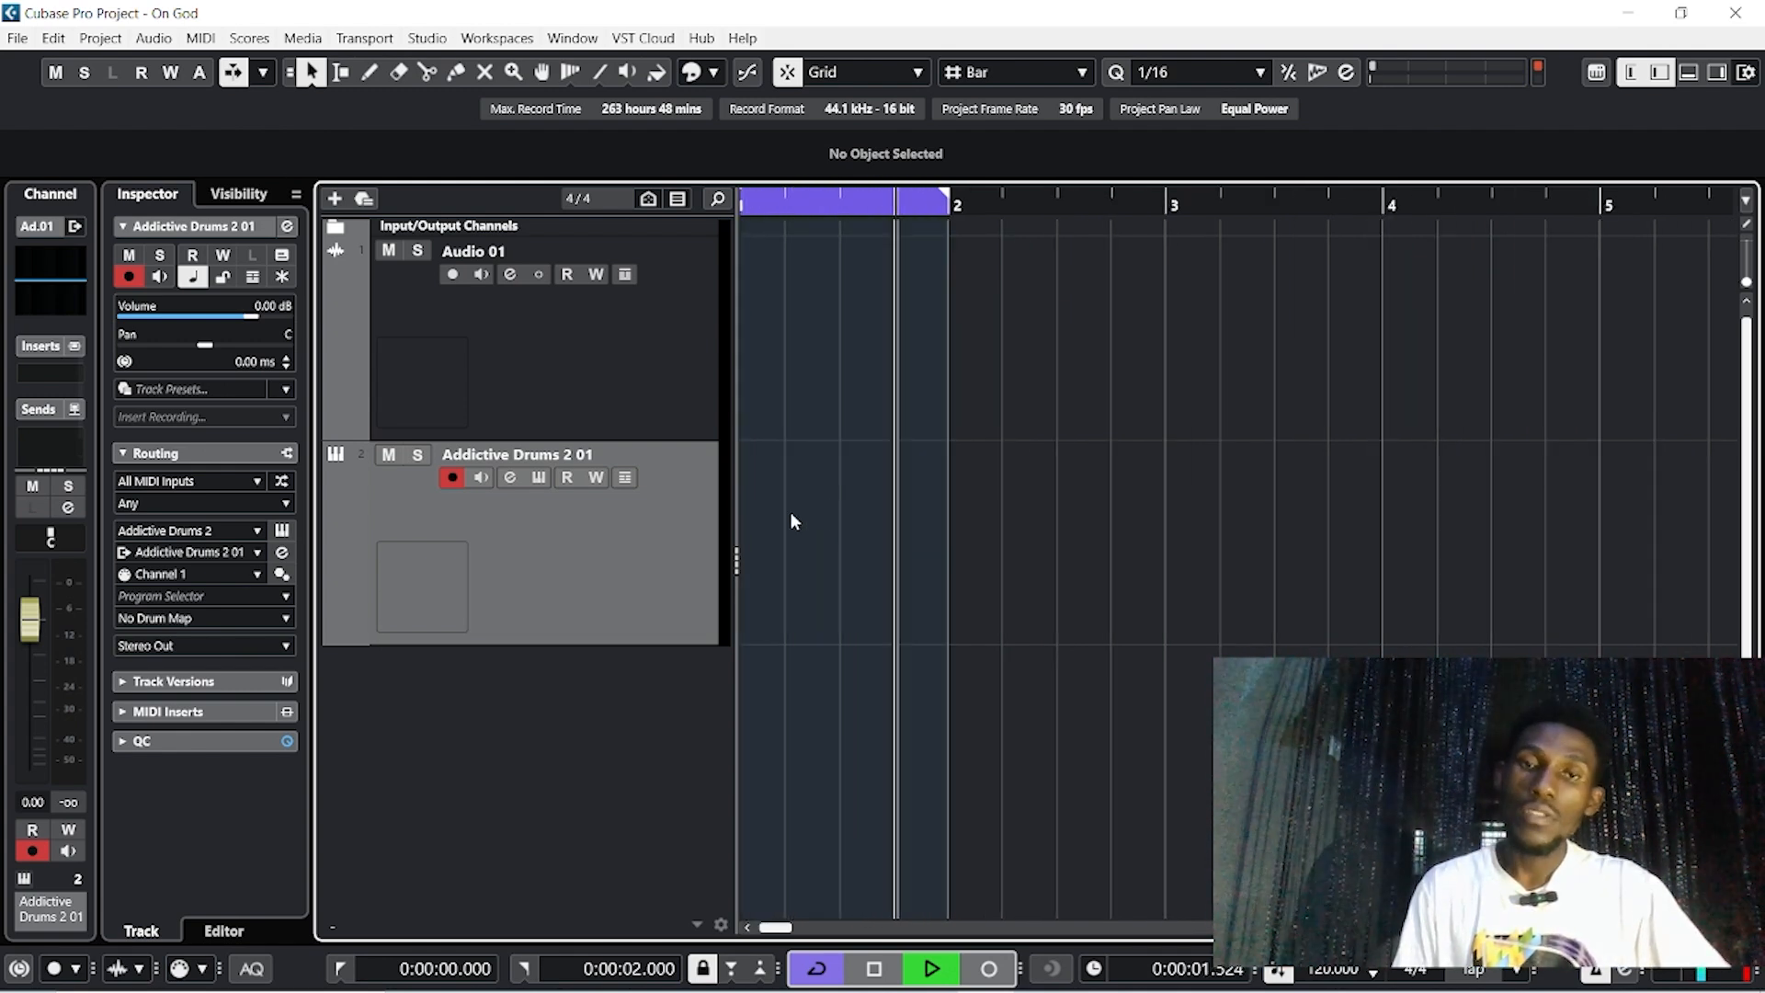
key("space")
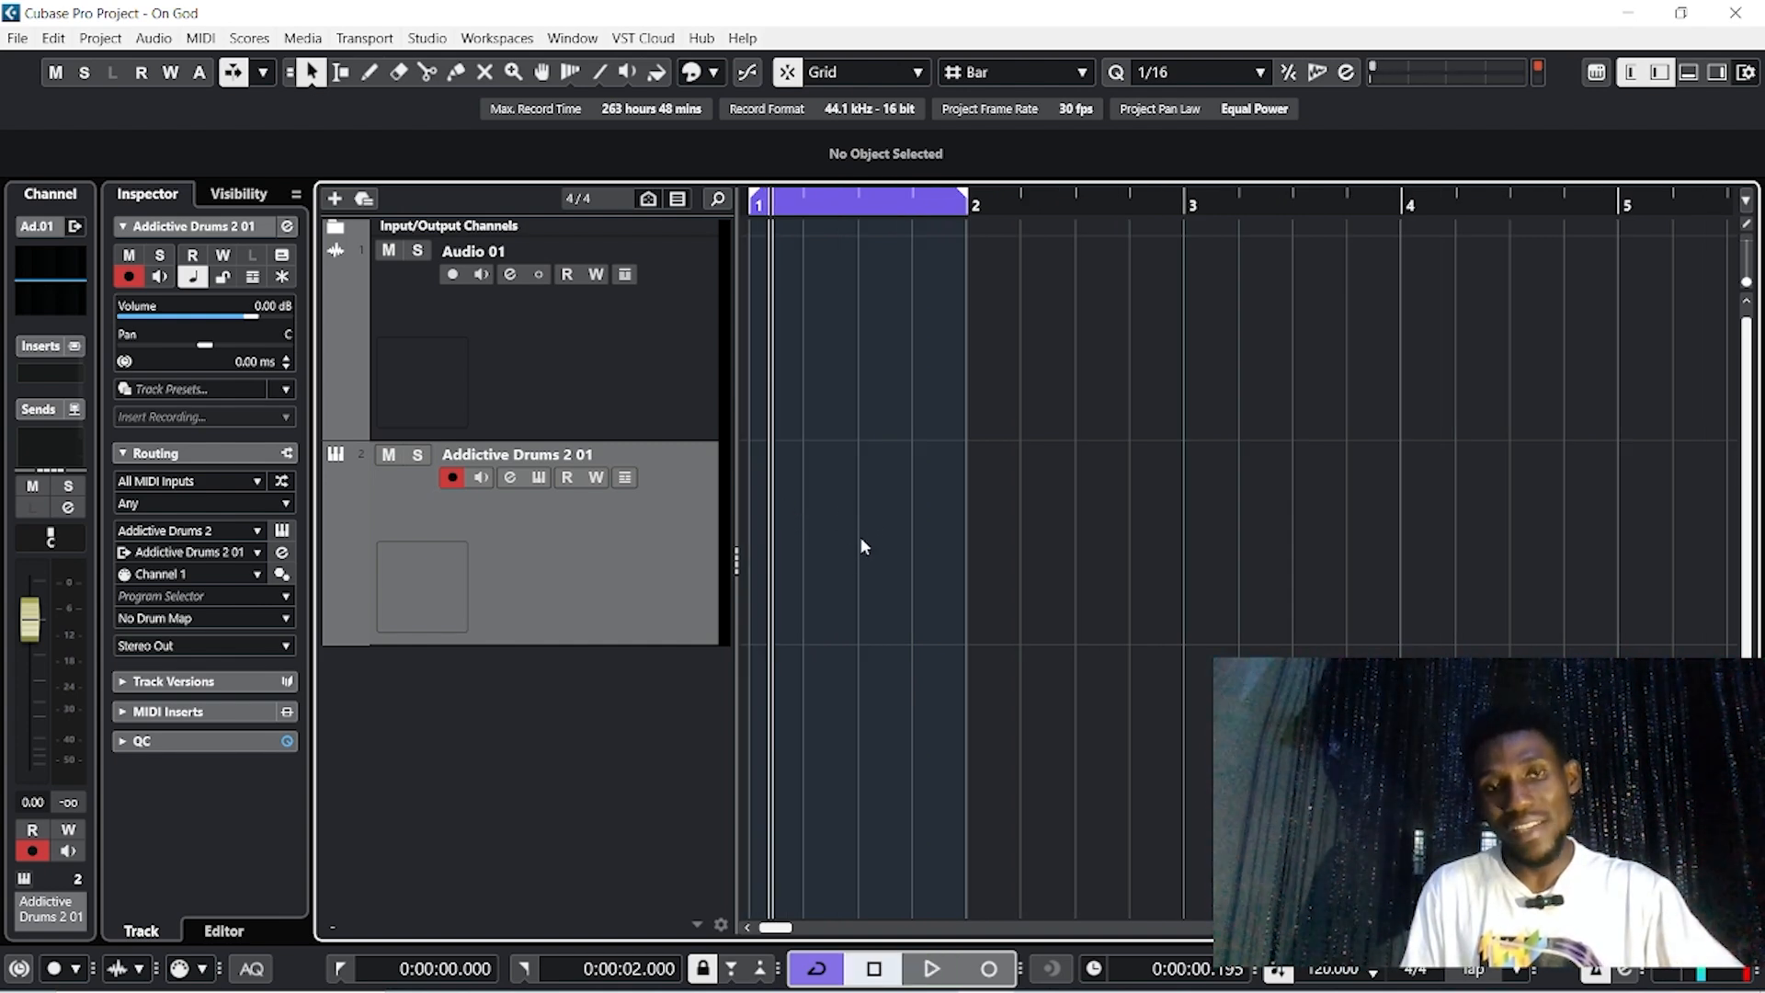
Create an empty MIDI part from bar 1 to bar 2 on the Addictive Drums 2 01 track and select it
double_click(820, 504)
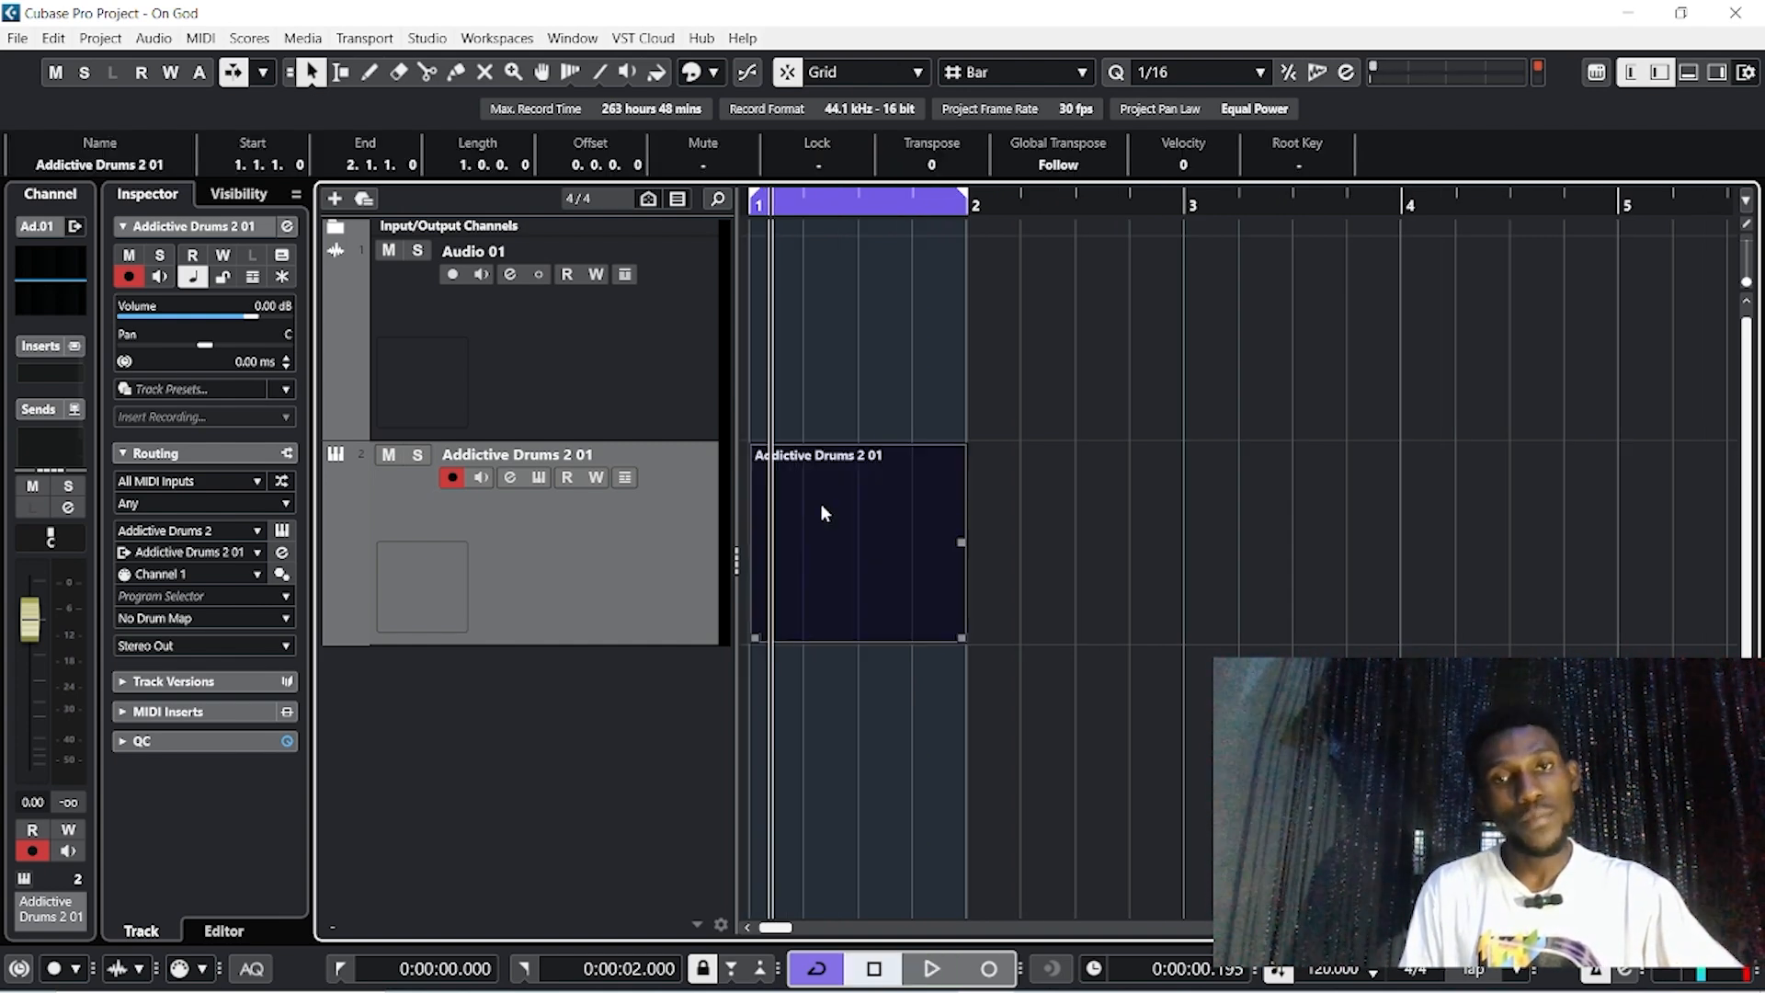
left_click(1208, 560)
left_click(850, 506)
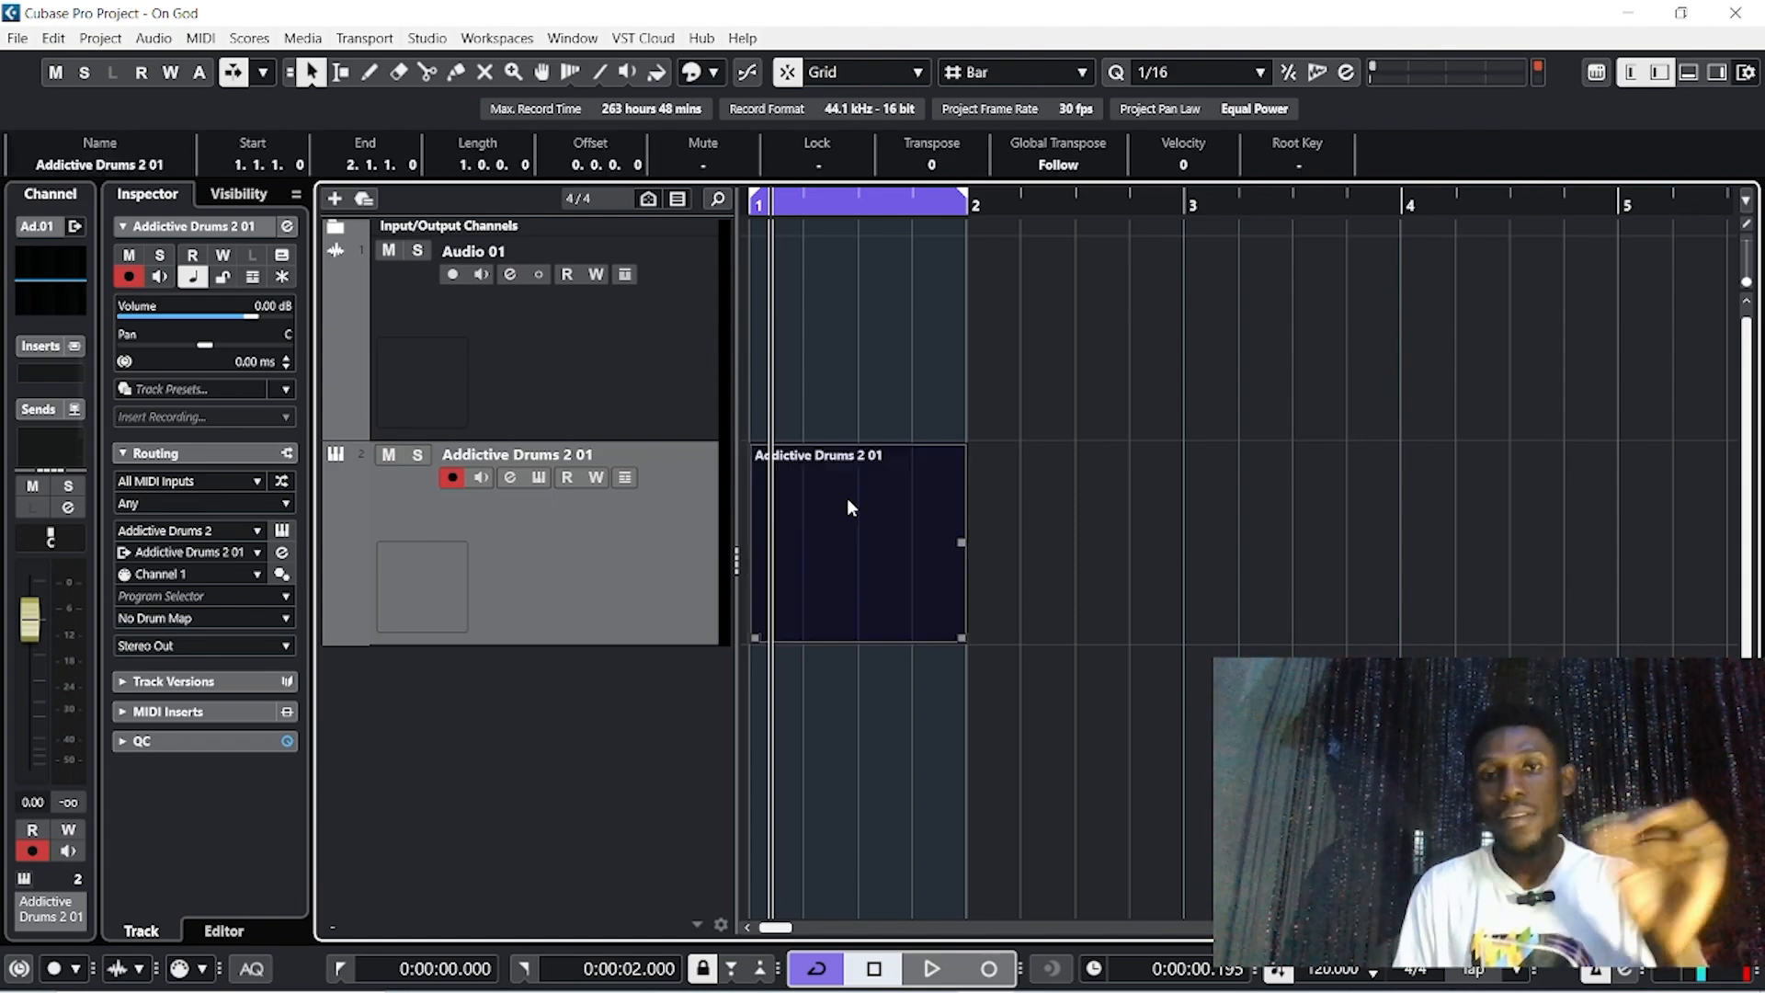
Open the Addictive Drums 2 01 part in a separate Key Editor window and start cycle playback
double_click(847, 499)
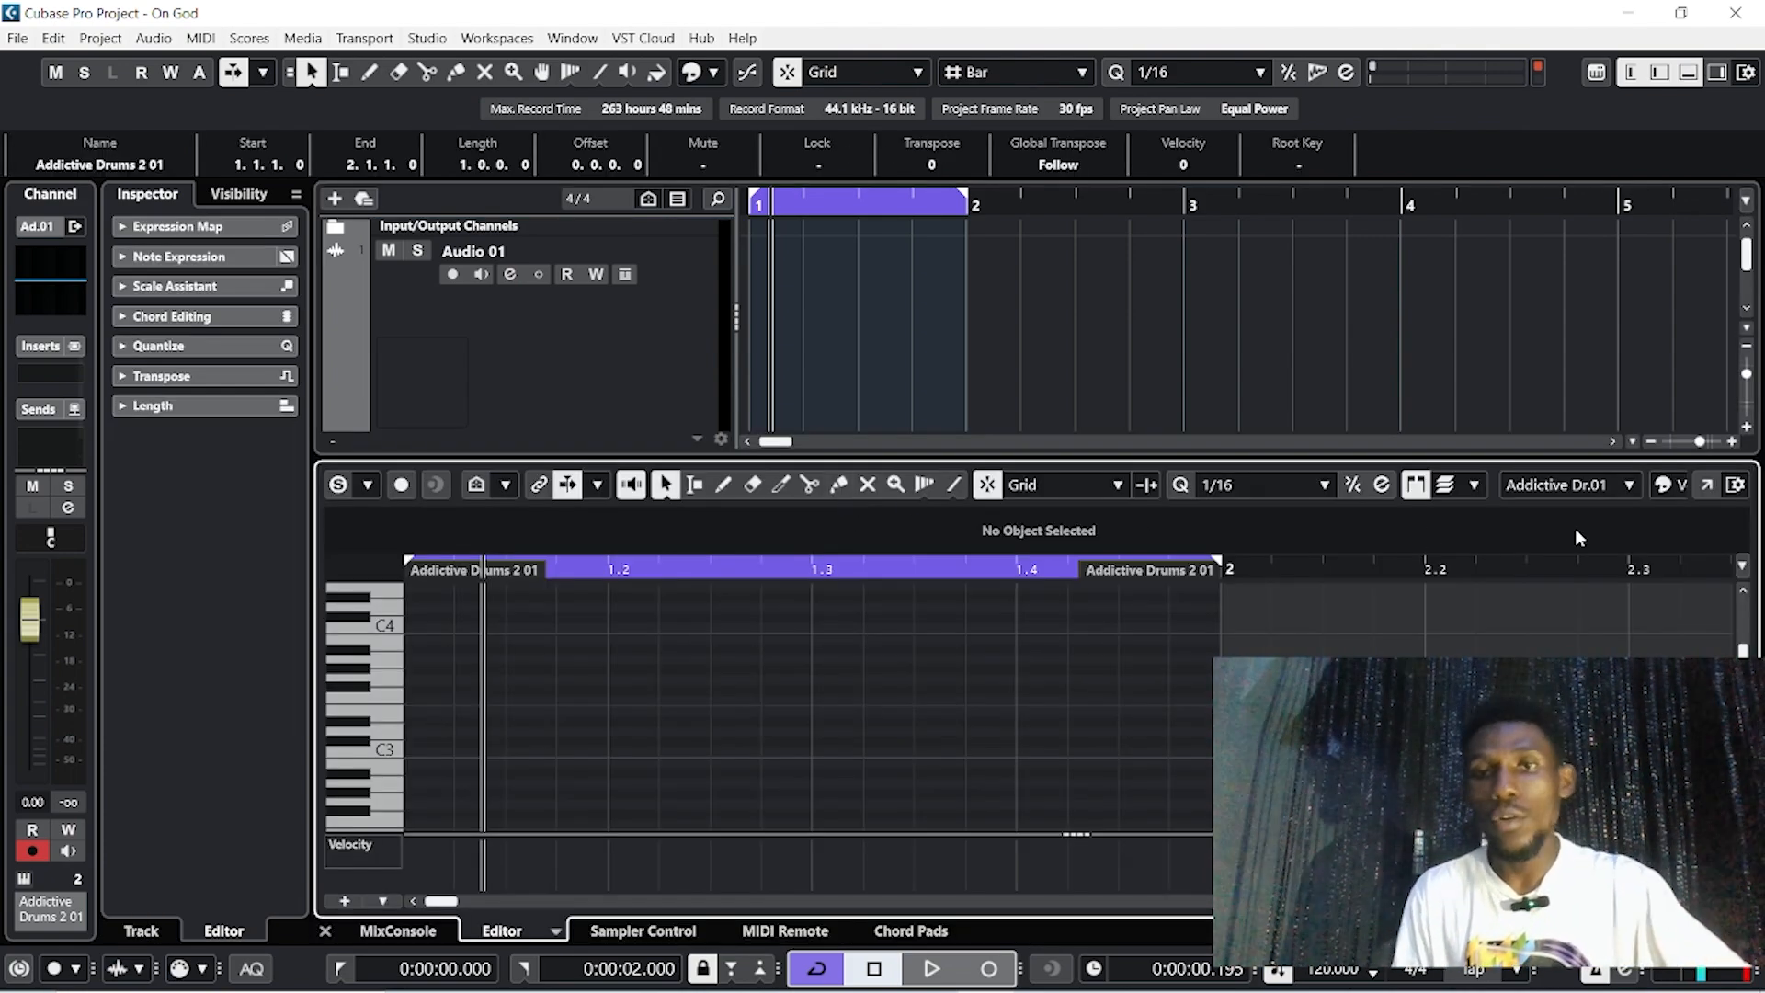
left_click(1705, 487)
key("space")
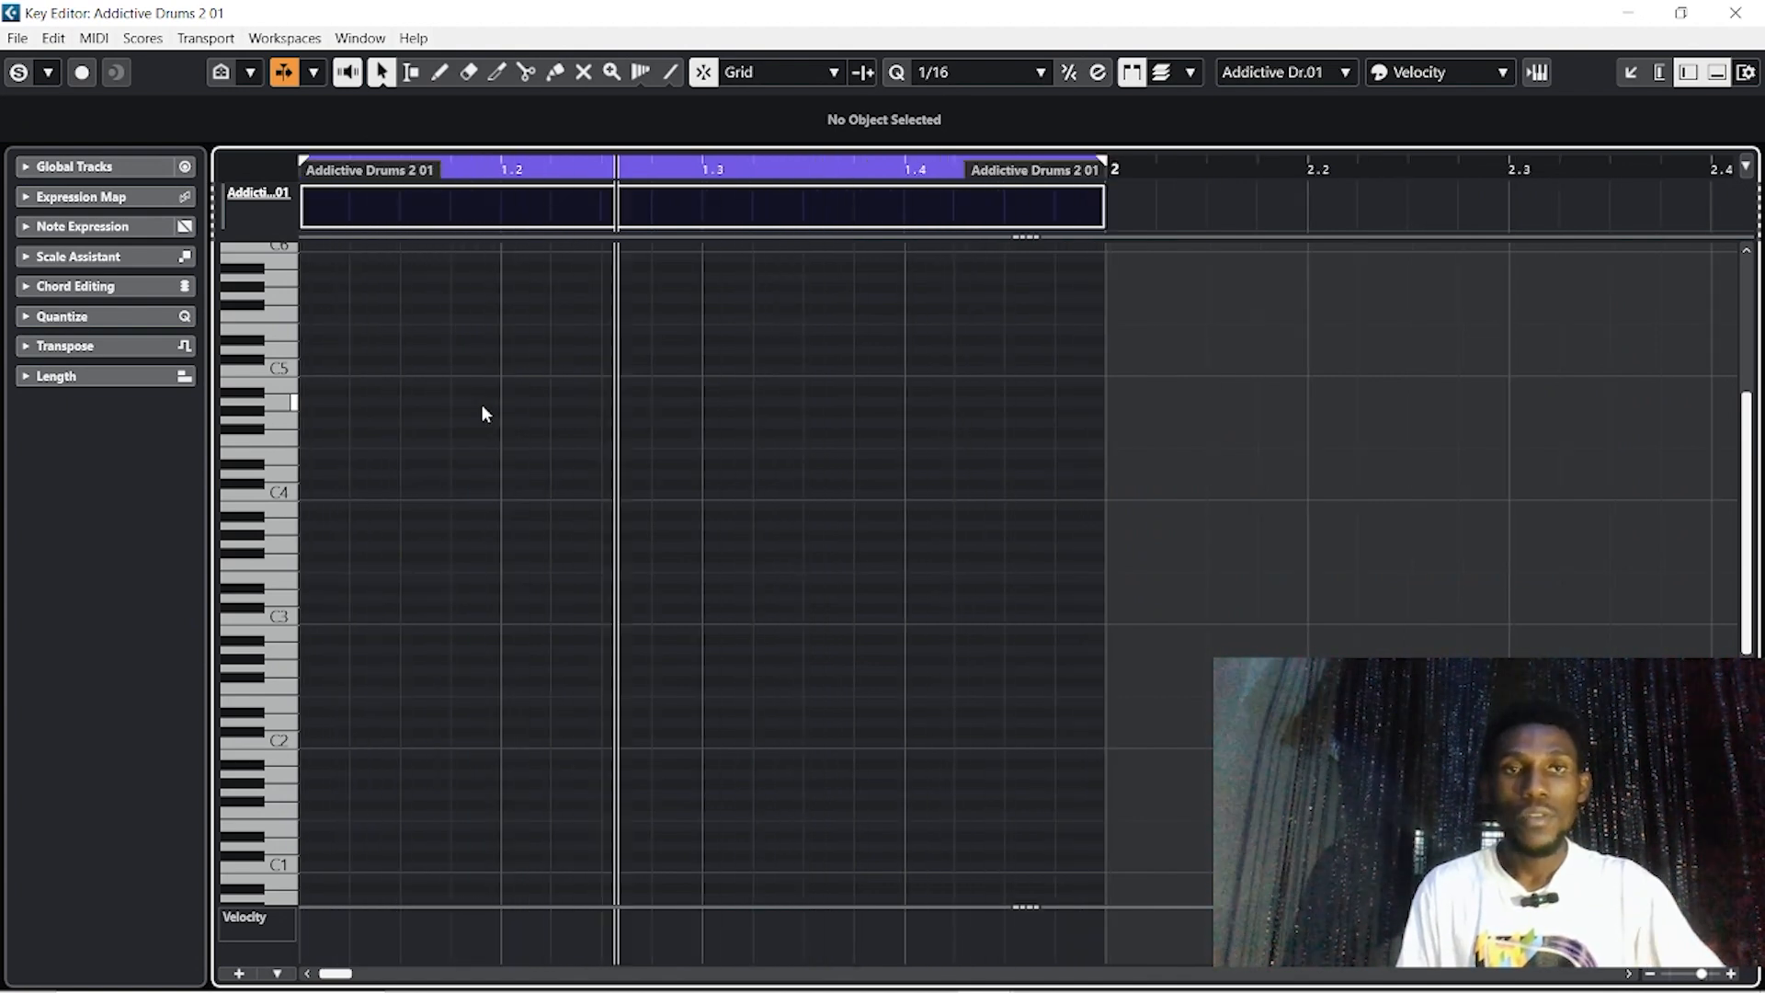
Add a sixteenth-length C1 kick note at 1.1.1.0 in the Key Editor
scroll(533, 481, "down", 3)
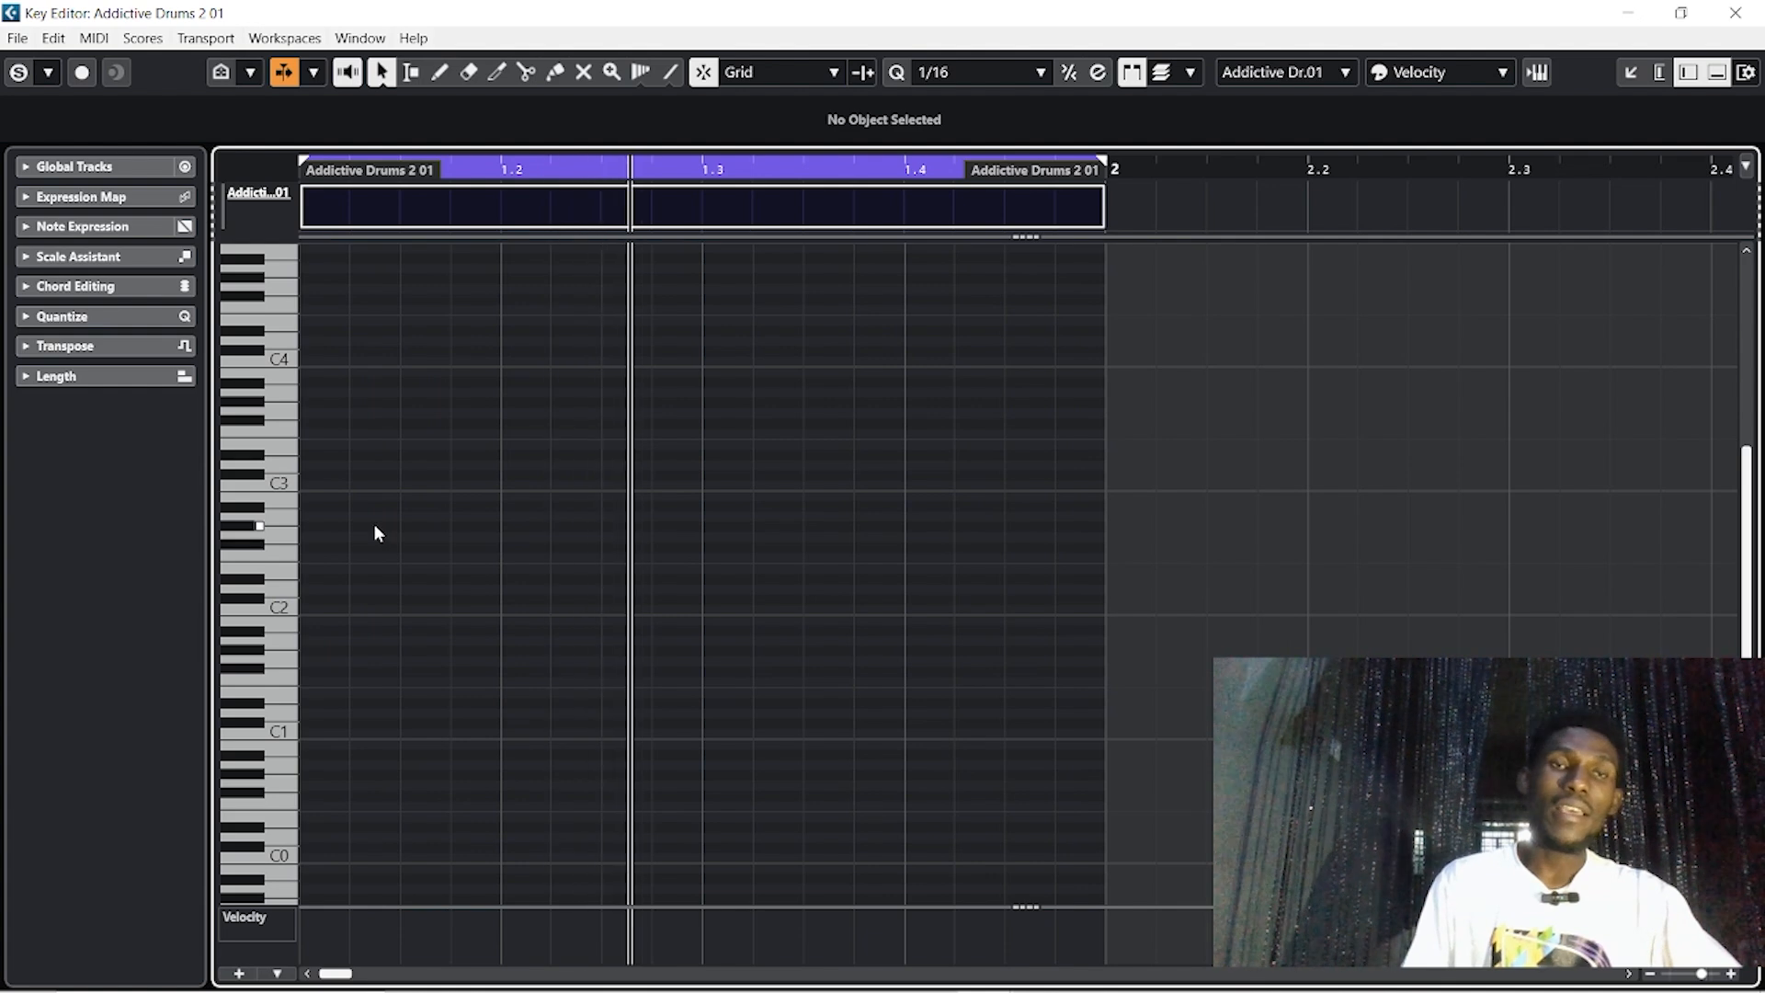
scroll(373, 526, "down", 2)
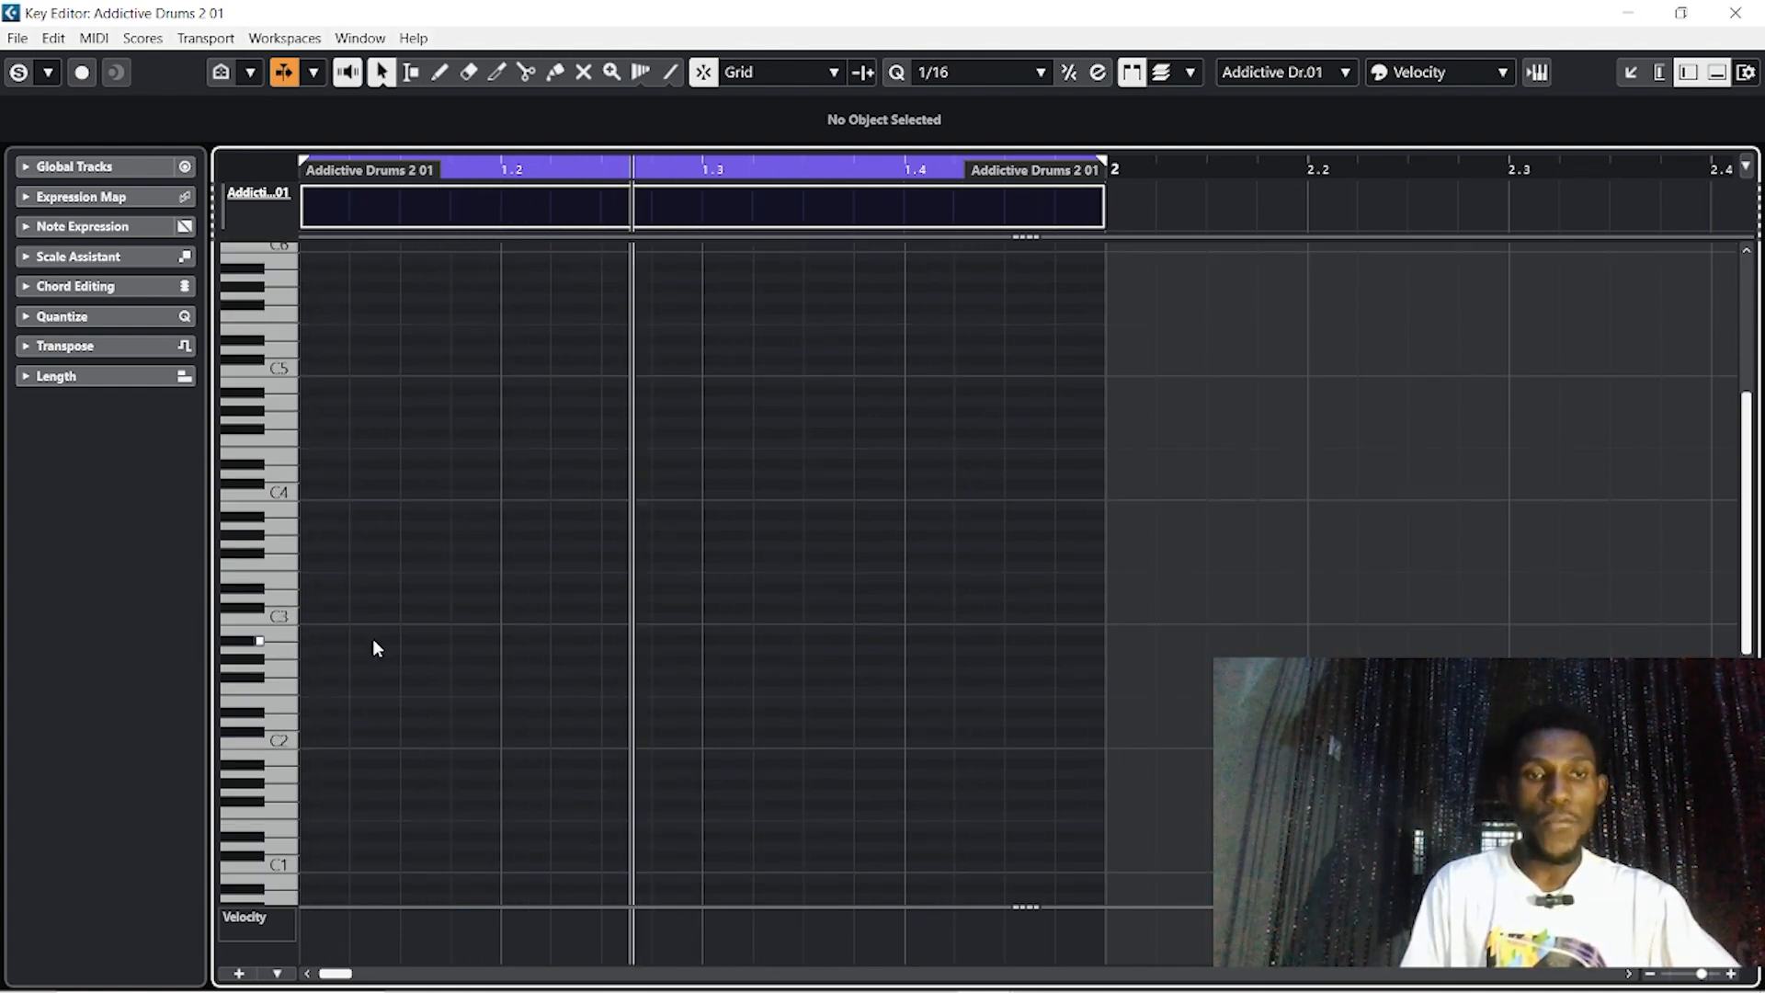
scroll(375, 662, "down", 1)
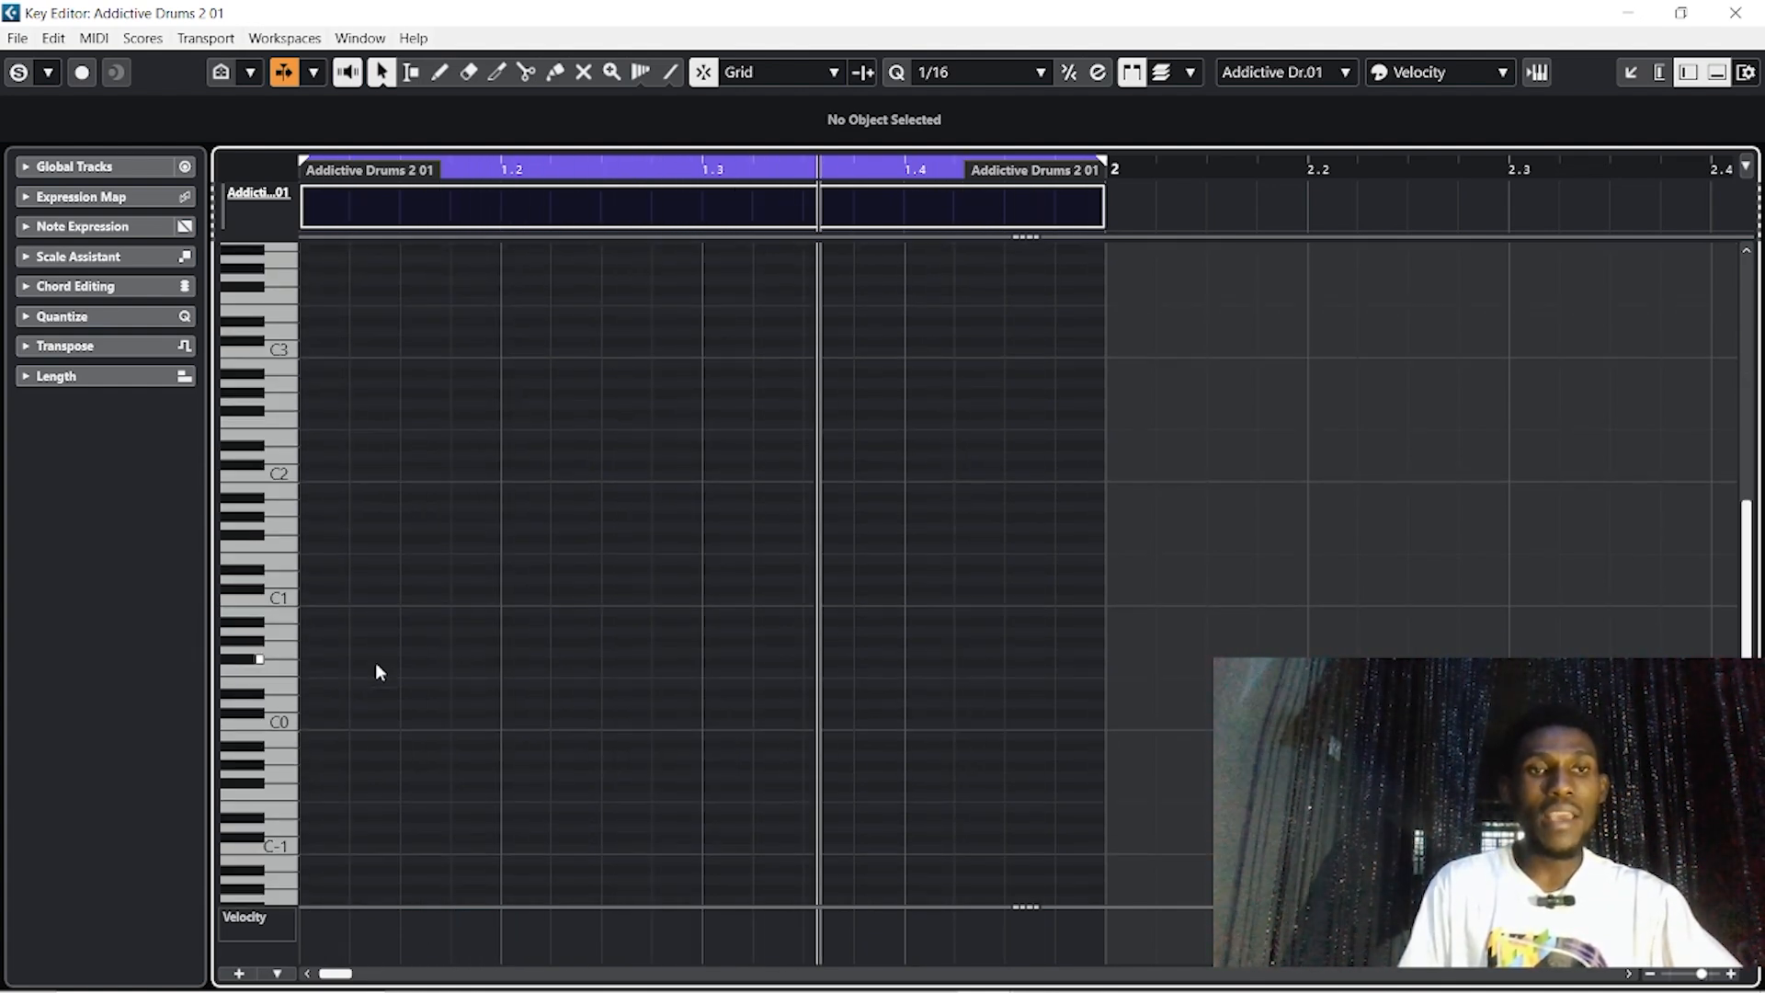
double_click(329, 600)
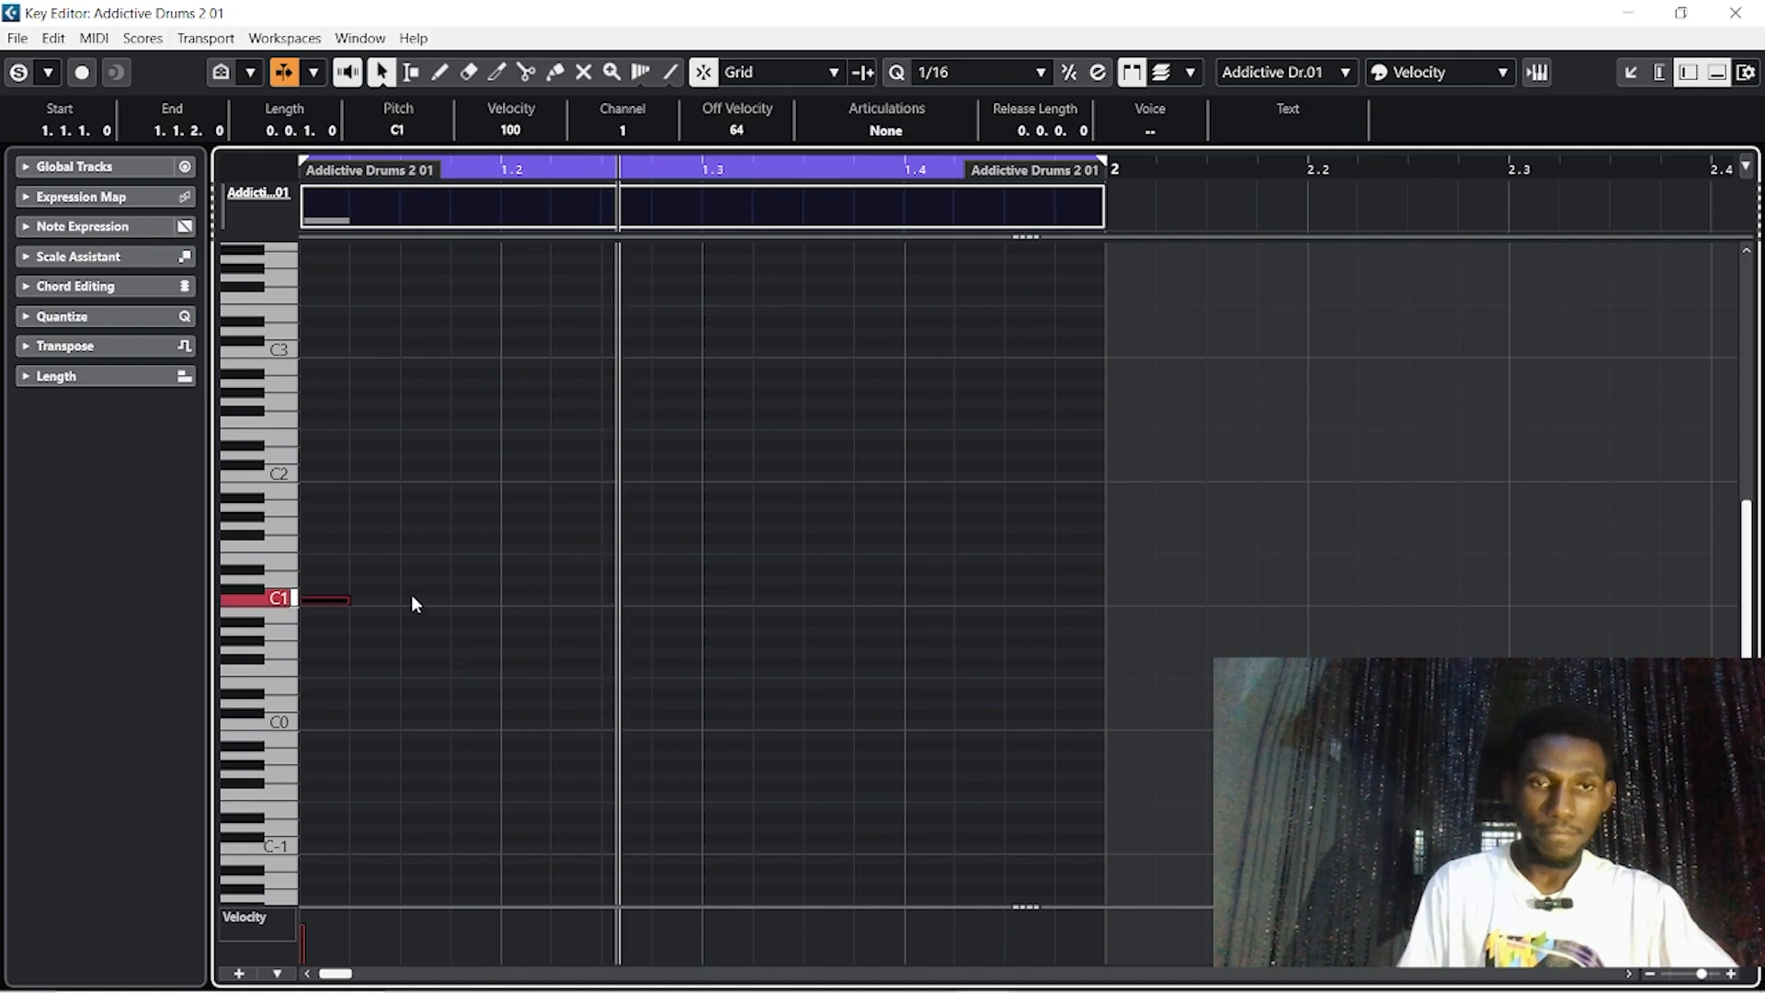
Add sixteenth-length C1 notes on beats 1.2, 1.3 and 1.4, and D1 notes on beats 1.2 and 1.4, during cycle playback
left_click(528, 616)
scroll(413, 643, "up", 1)
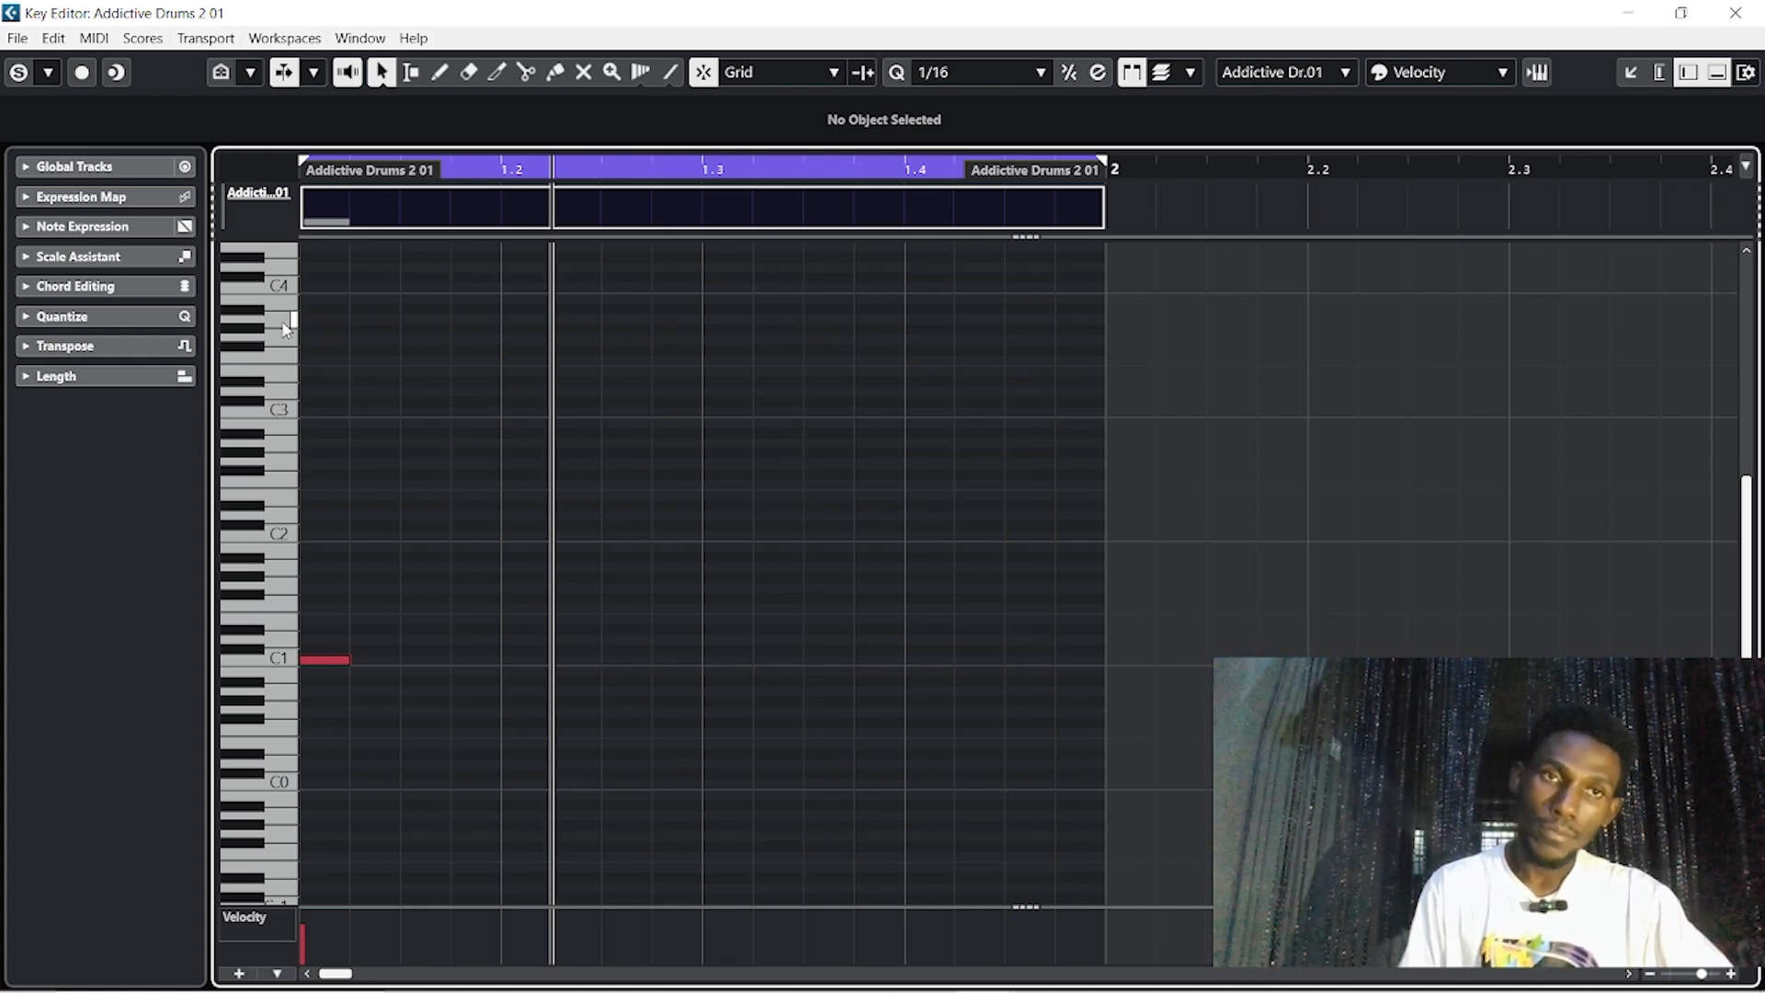
scroll(496, 417, "up", 3)
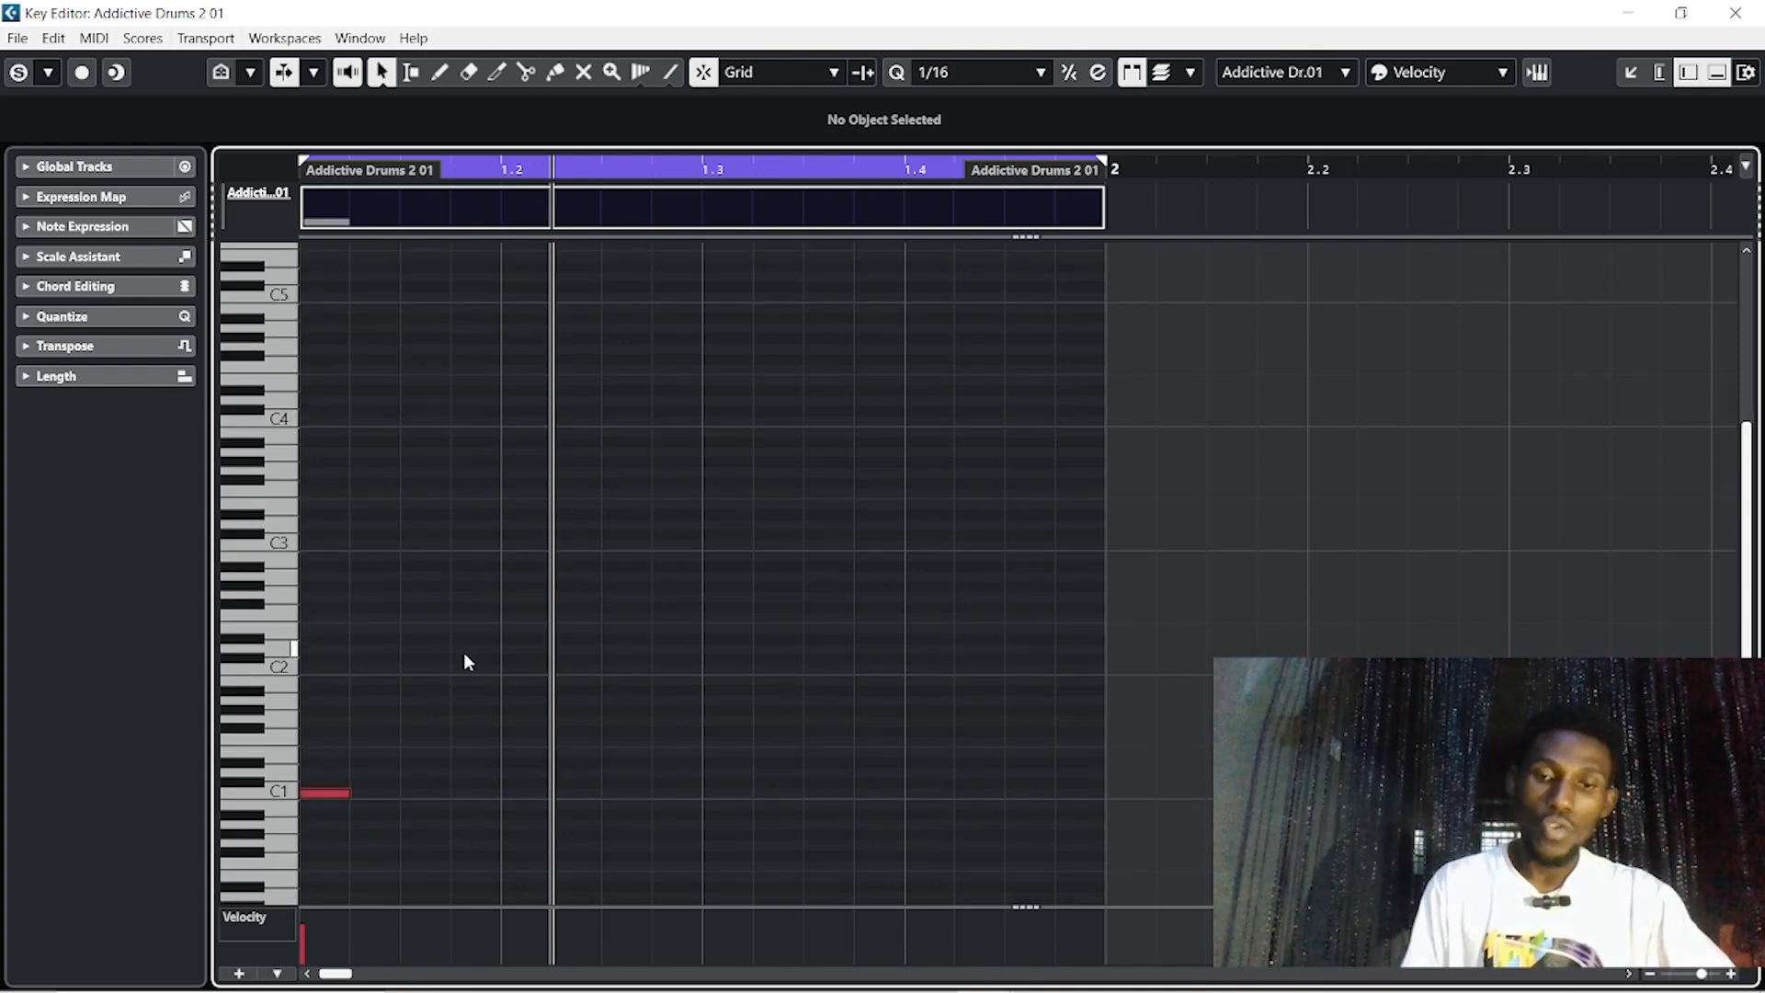
key("space")
left_click(526, 793)
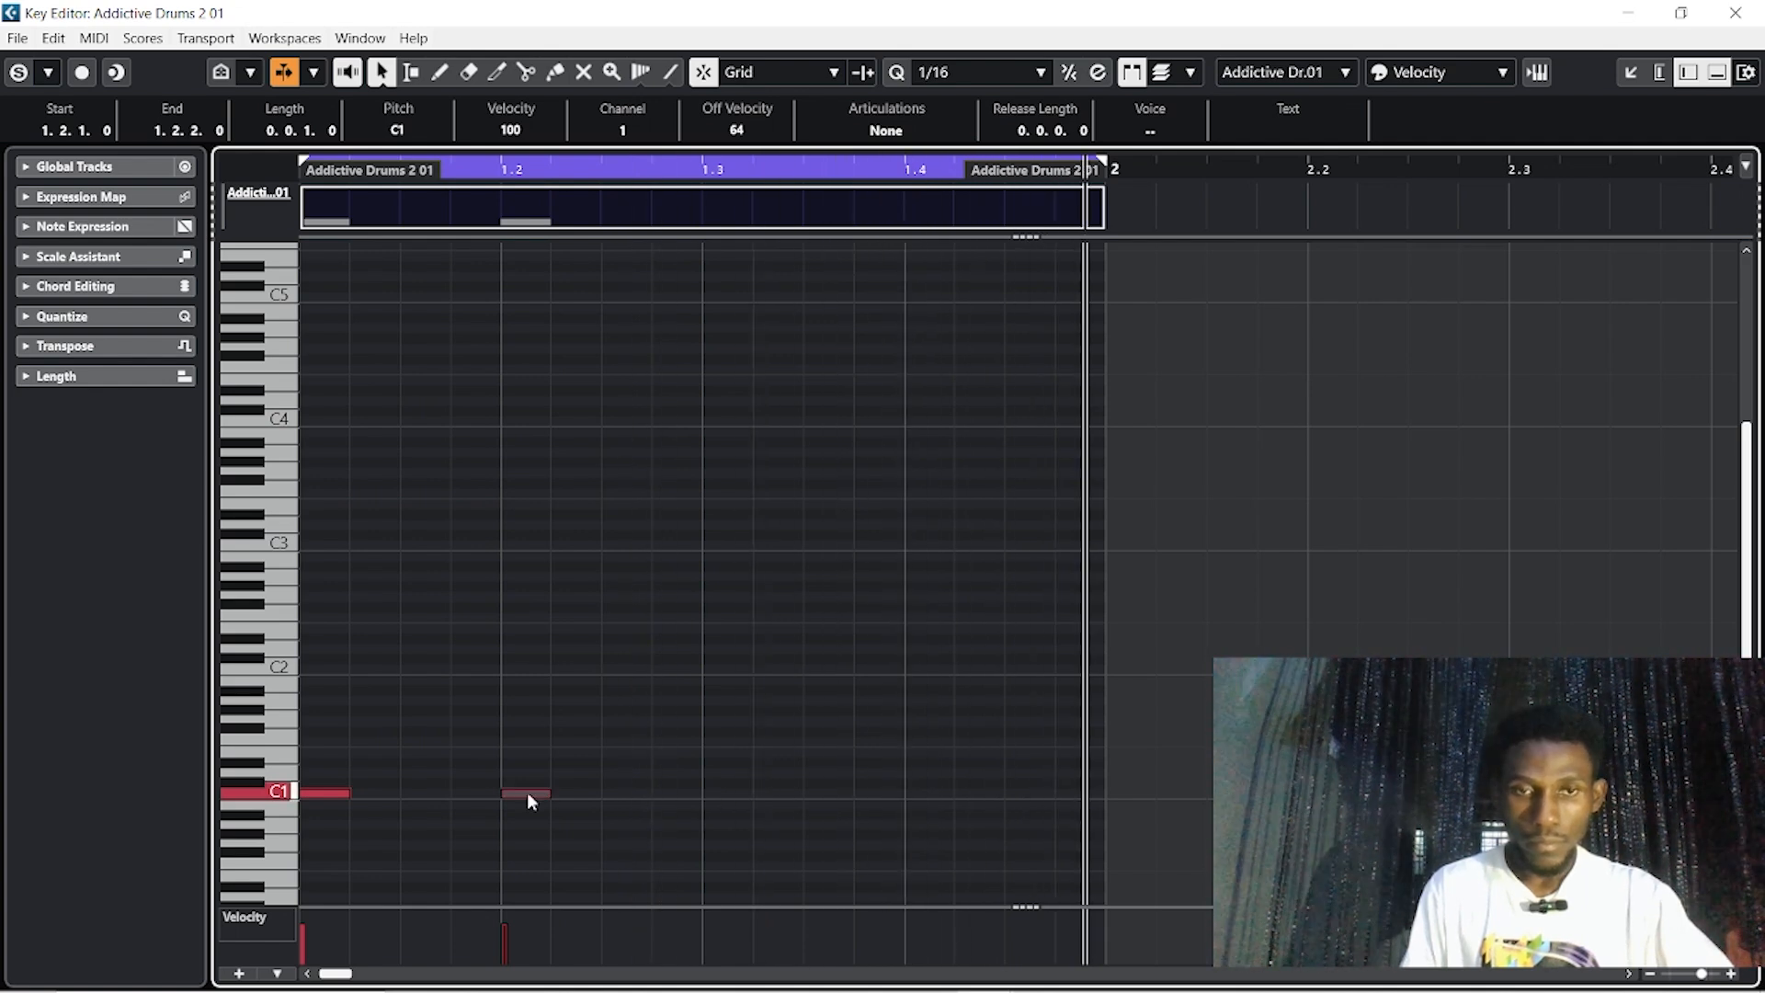
left_click(722, 794)
left_click(938, 794)
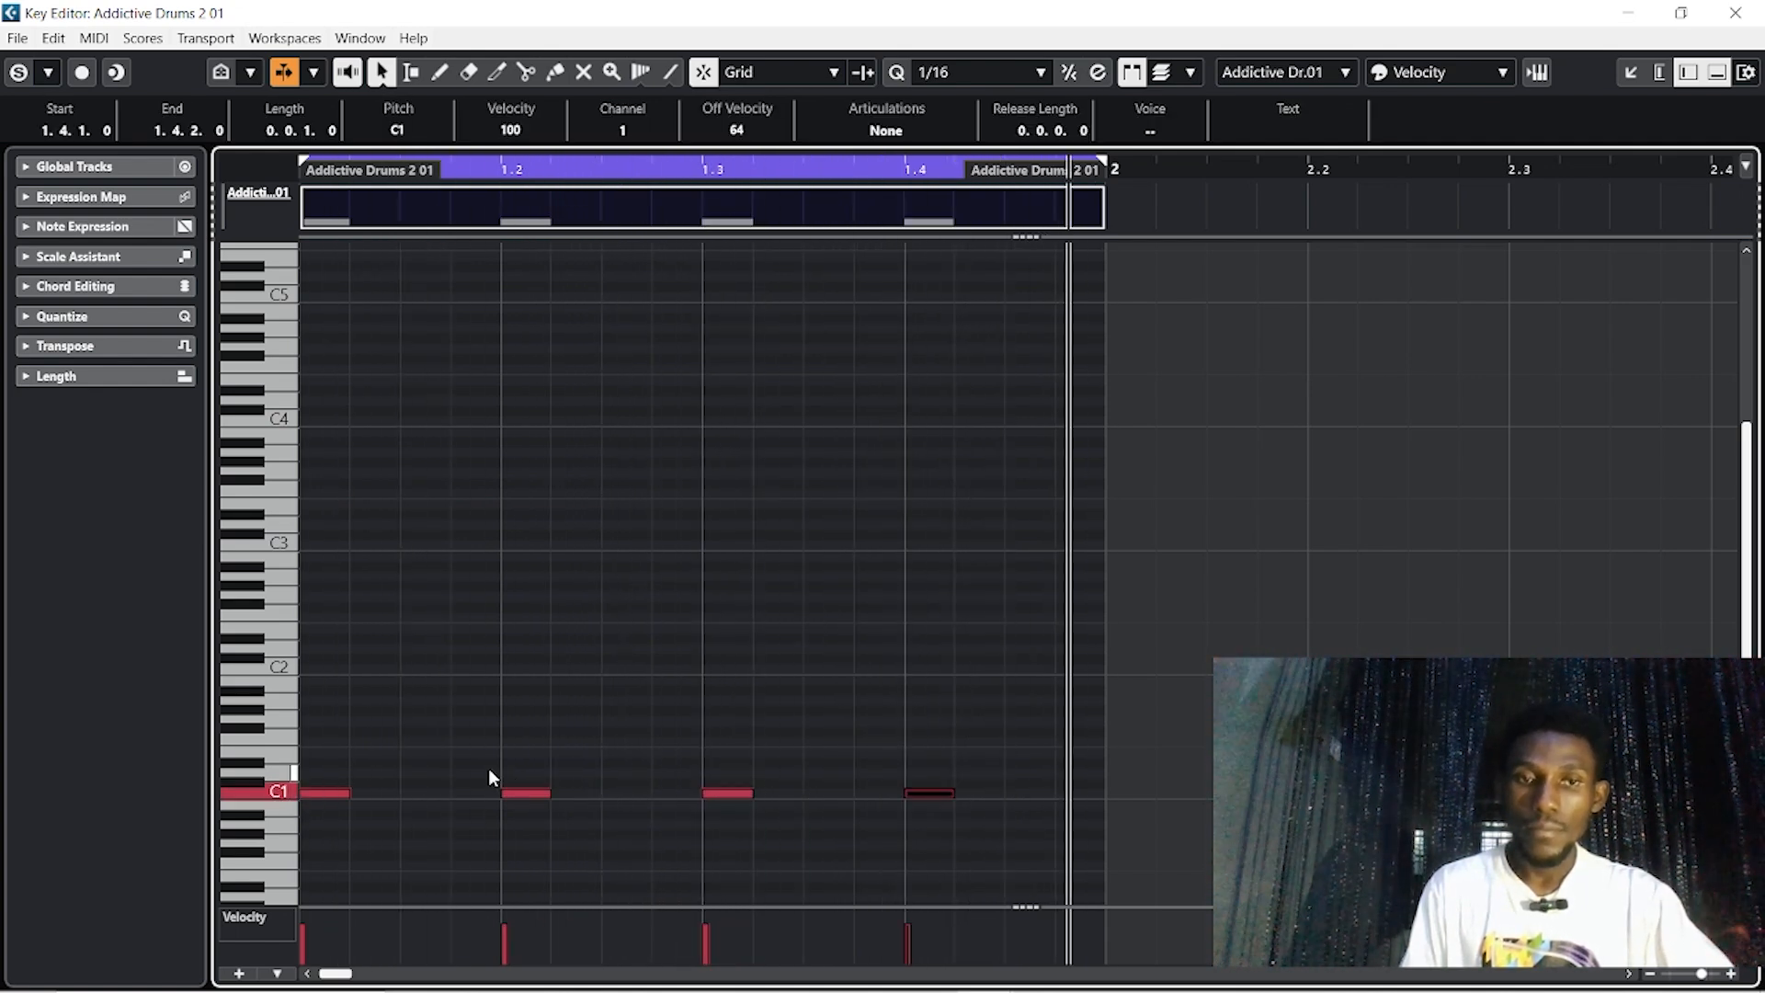
left_click(533, 772)
left_click(935, 770)
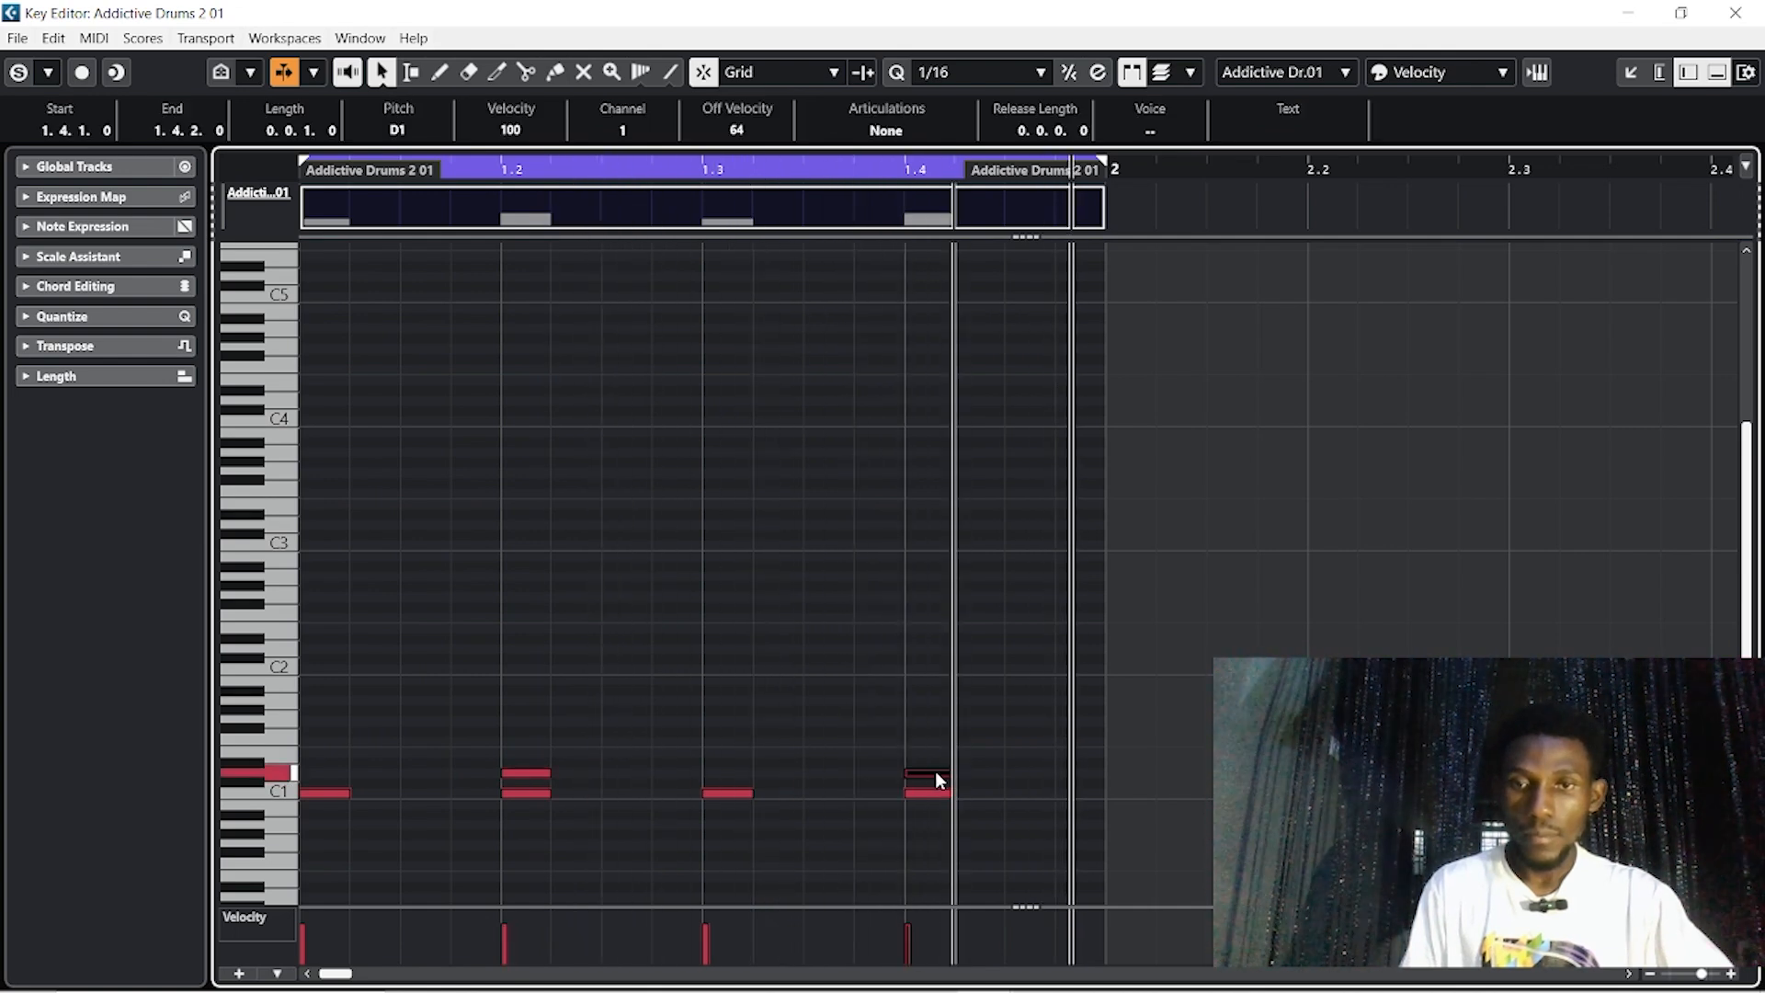
Select the two D1 notes, raise their velocity to 122 and trim their starts 3 ticks later, the first starting at 1.2.1.3
scroll(858, 784, "up", 2)
scroll(851, 785, "left", 2)
scroll(874, 774, "down", 2)
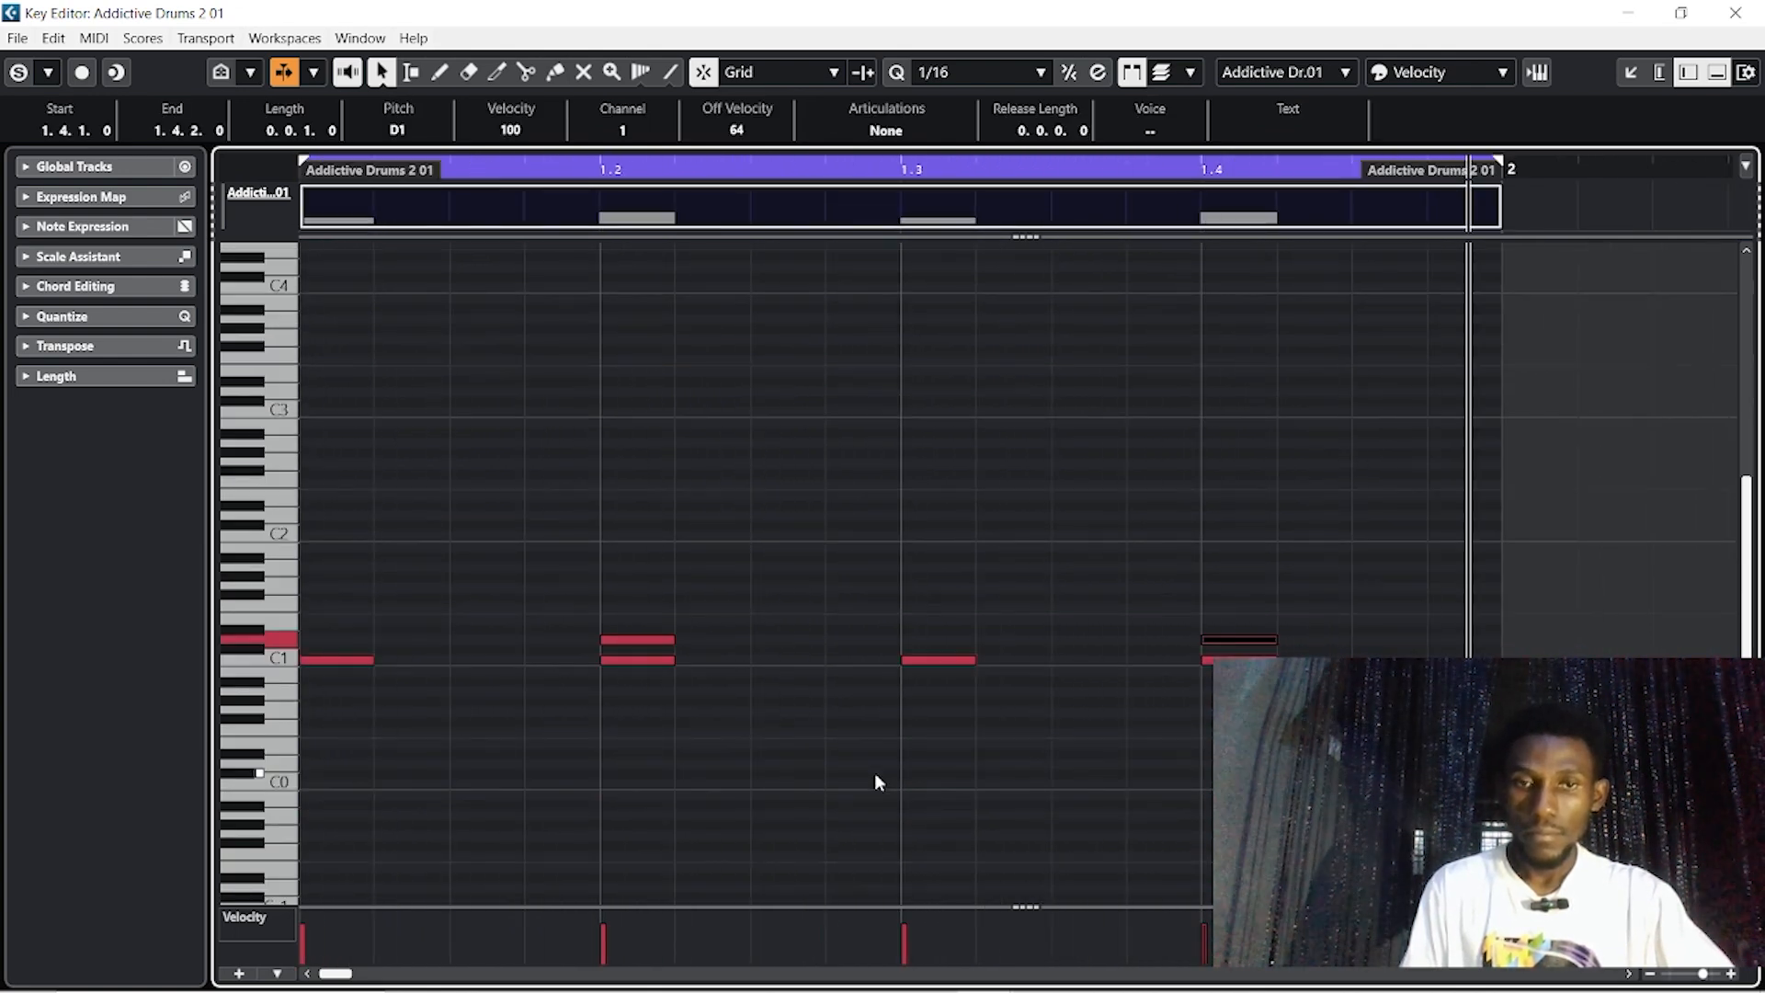
left_click(769, 641)
left_click_drag(618, 599, 1248, 651)
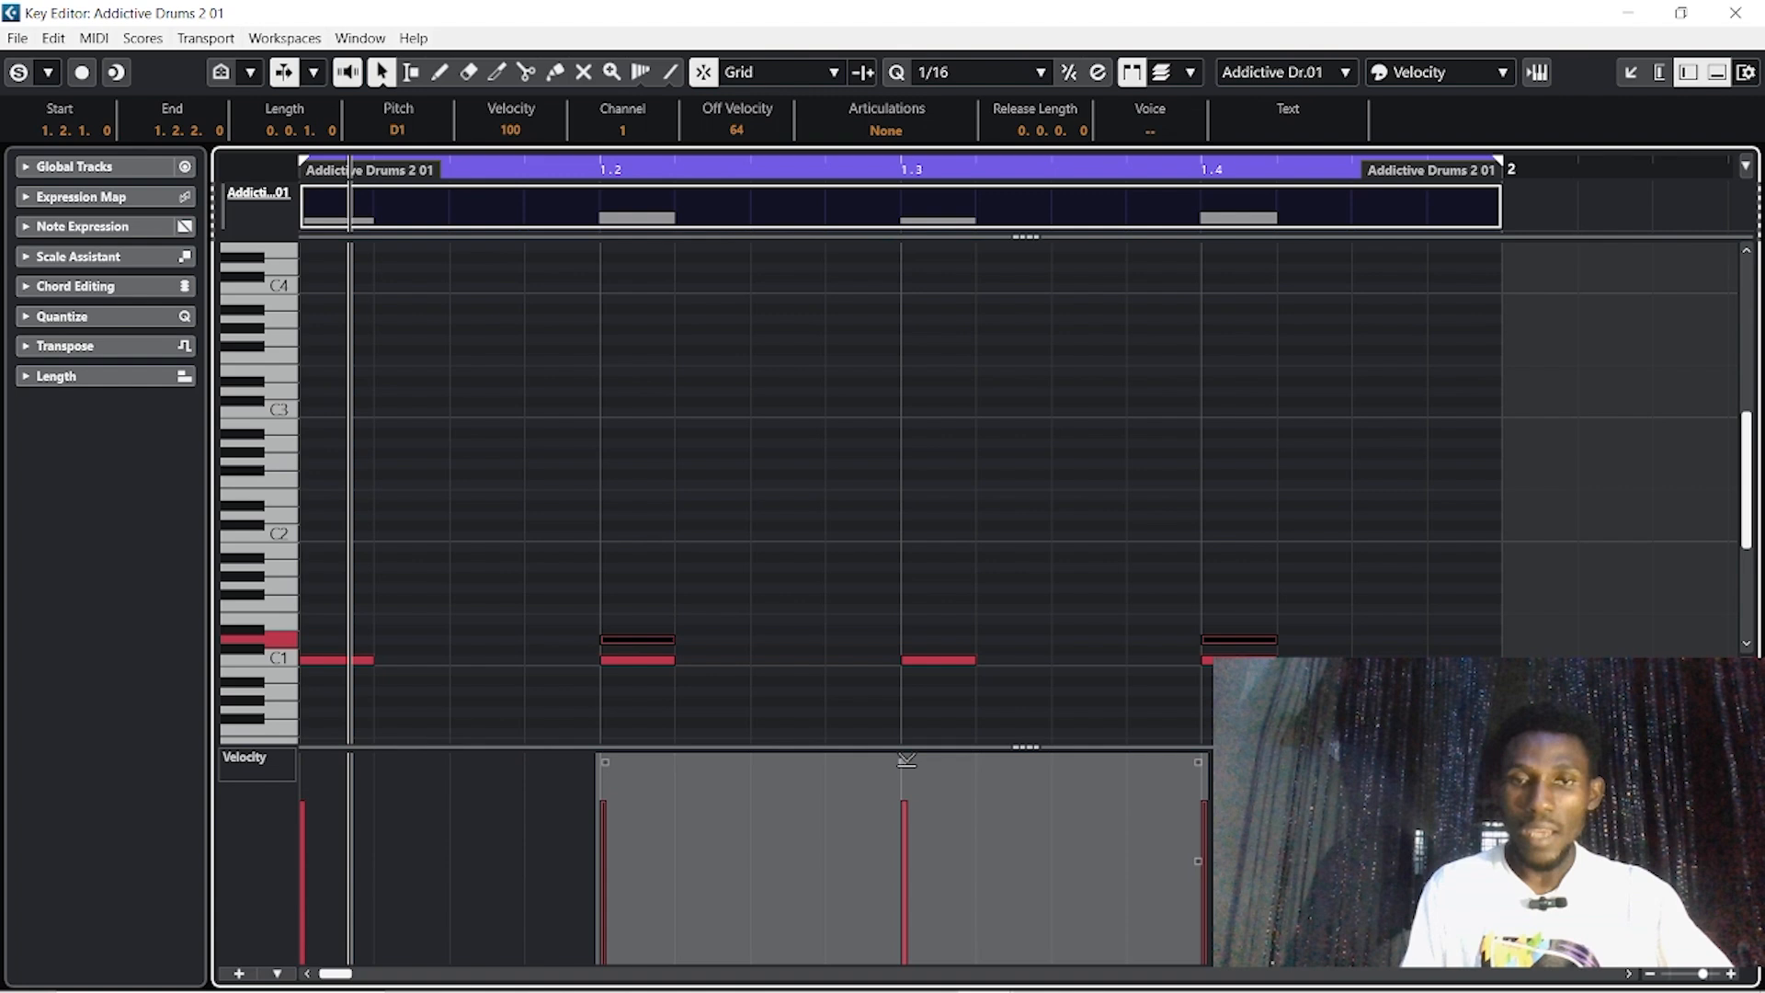
left_click_drag(904, 761, 909, 736)
scroll(618, 655, "up", 3)
left_click_drag(562, 643, 566, 643)
scroll(873, 653, "down", 3)
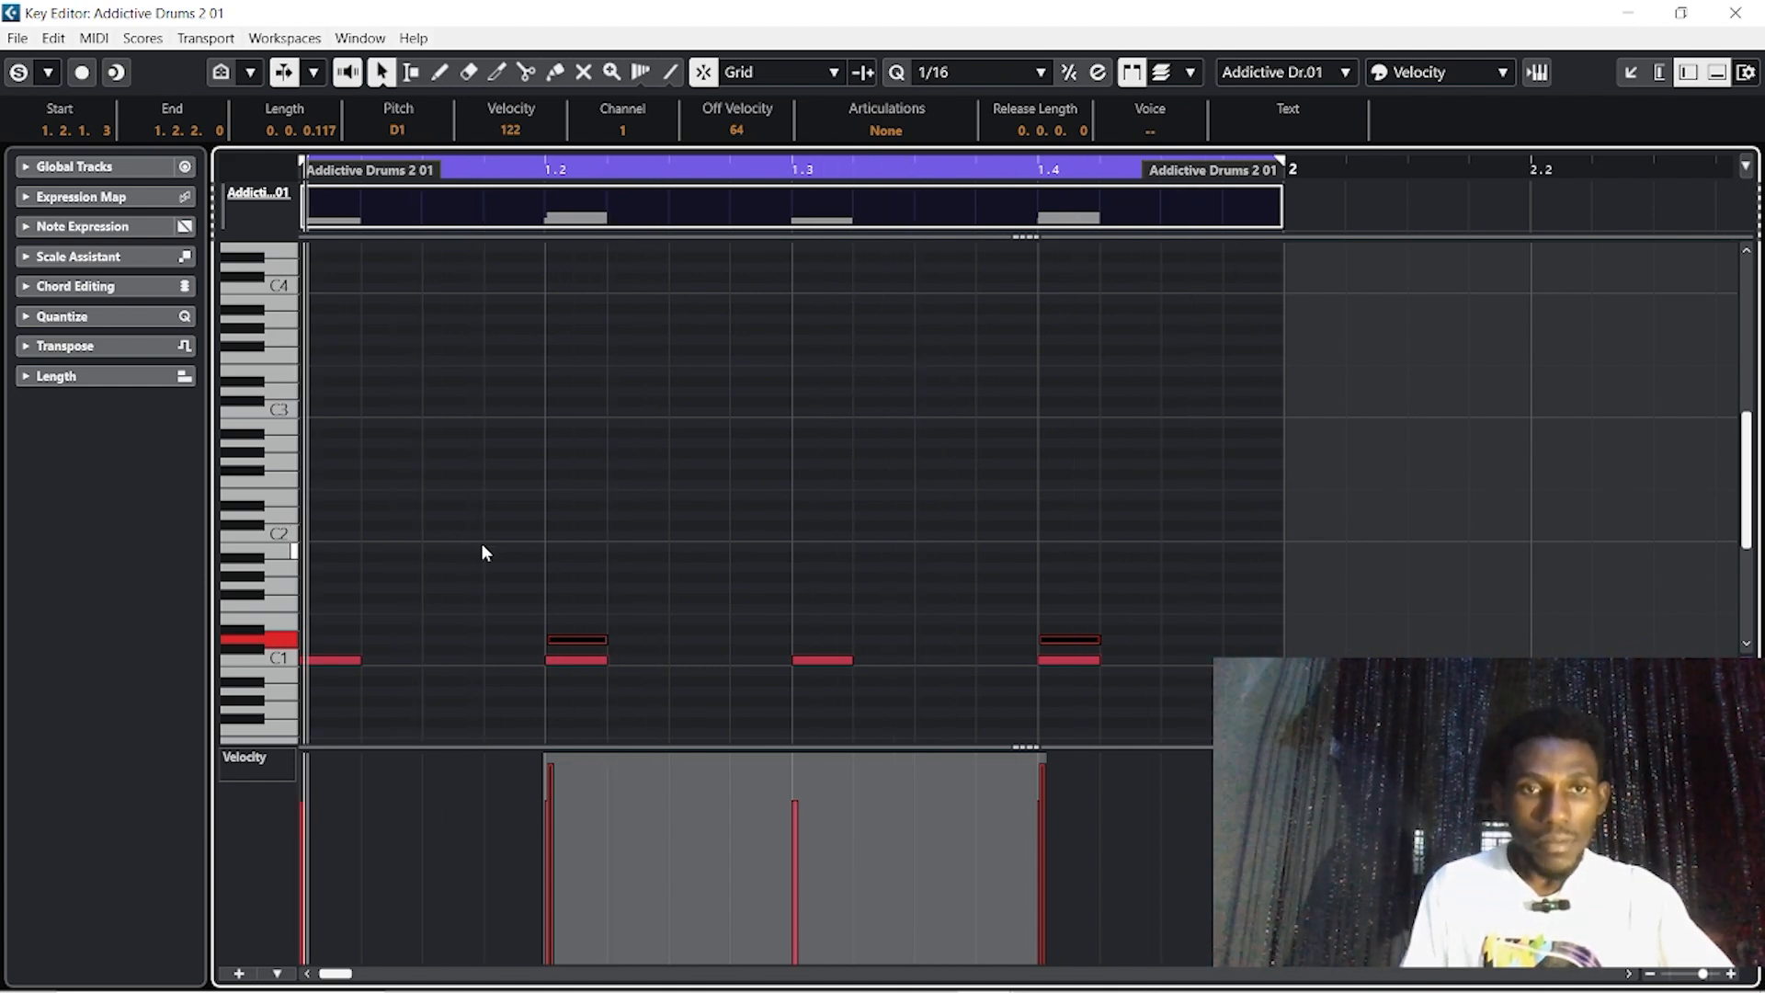
Add a sixteenth-length C2 note in the first beat, transpose it up to D2 and move it to 1.1.3.0
left_click(402, 536)
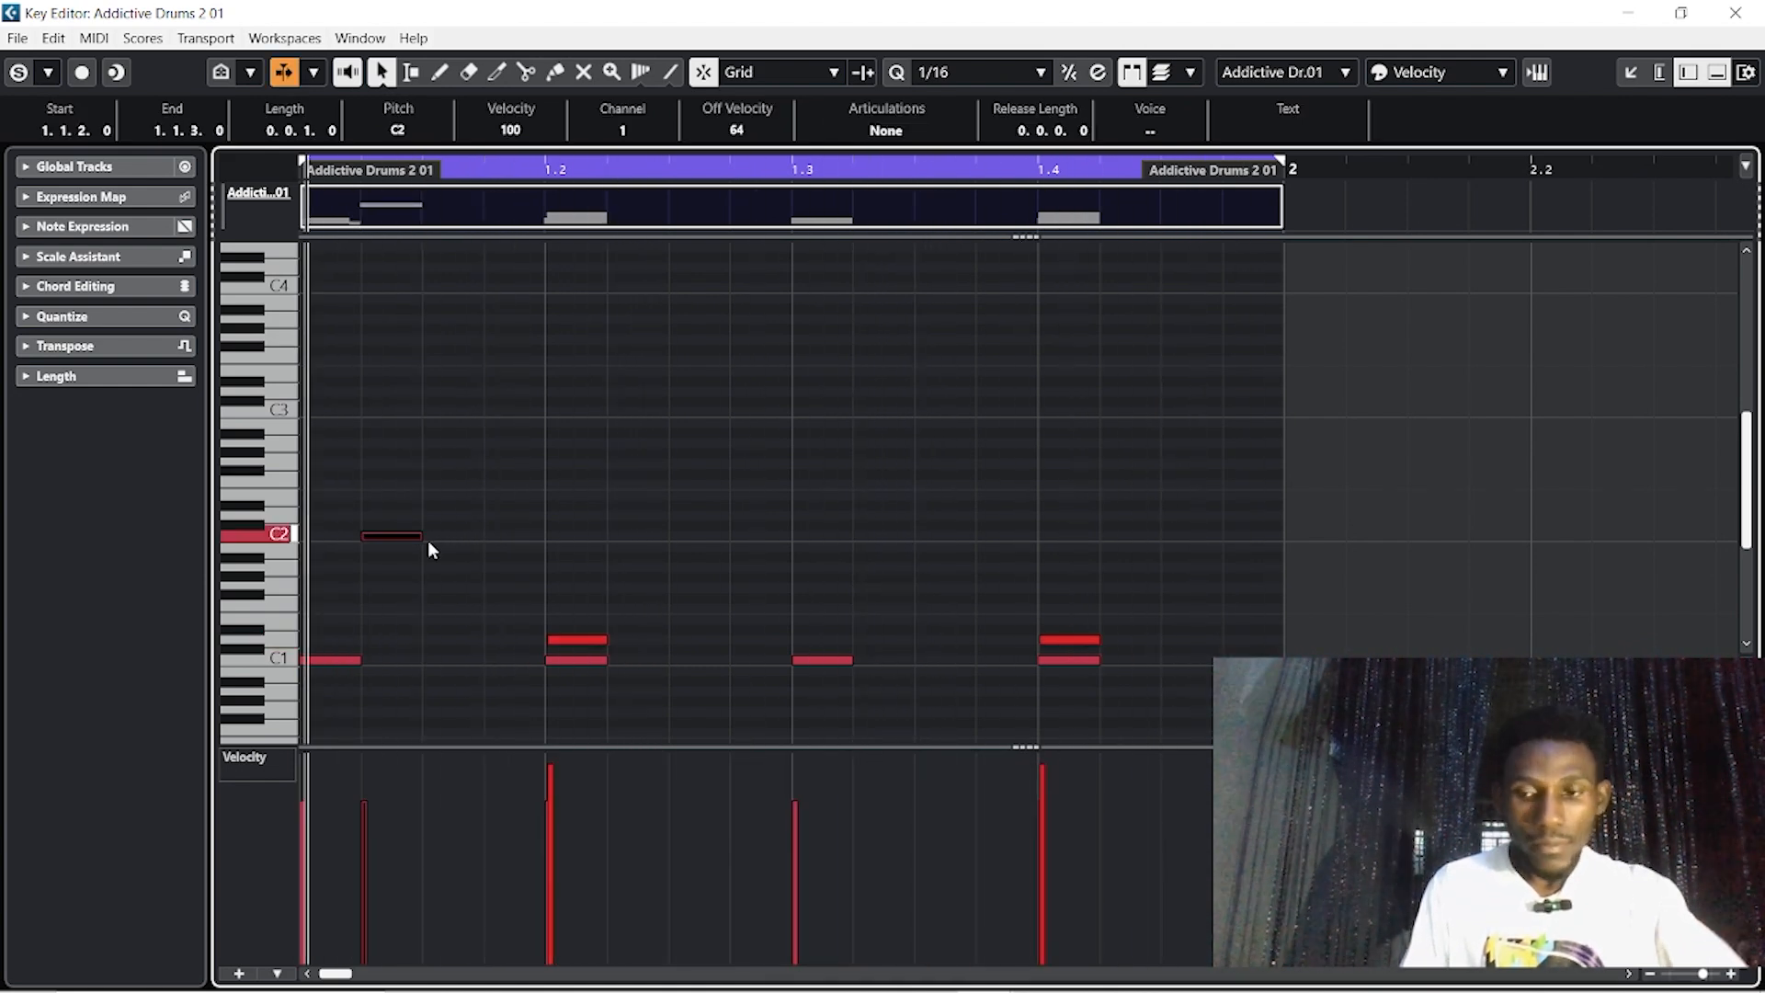
key("Up")
key("Up")
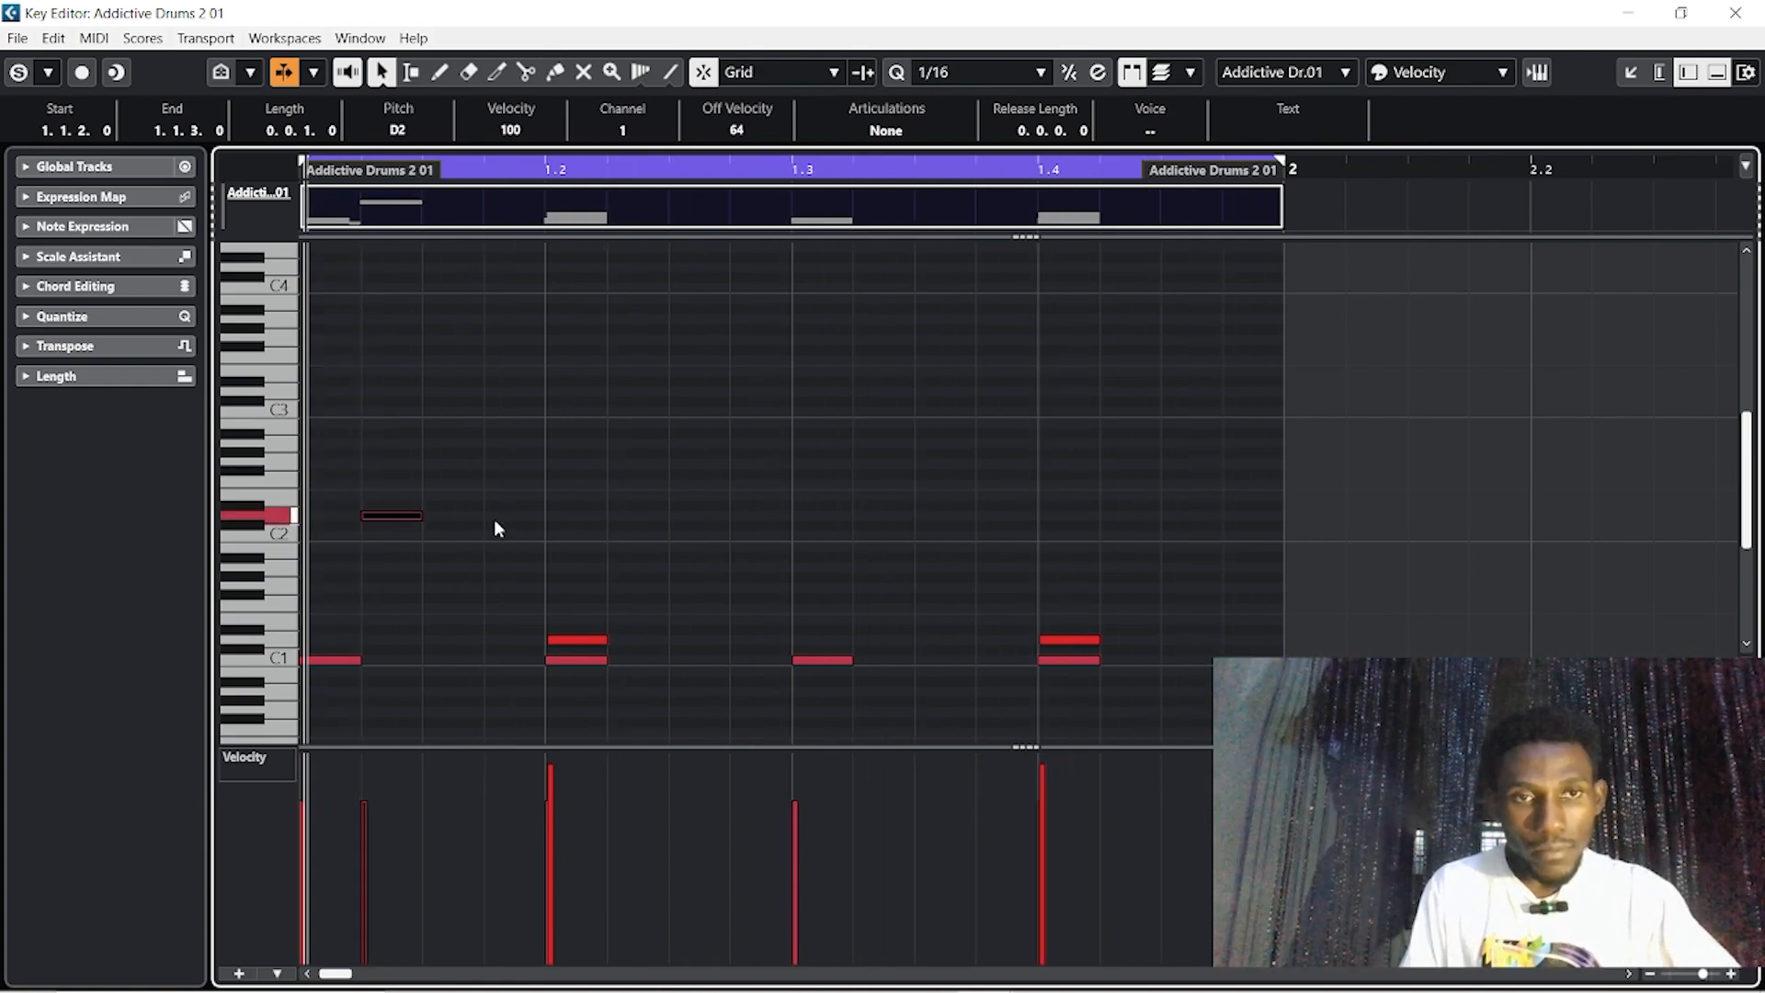
left_click_drag(400, 516, 464, 522)
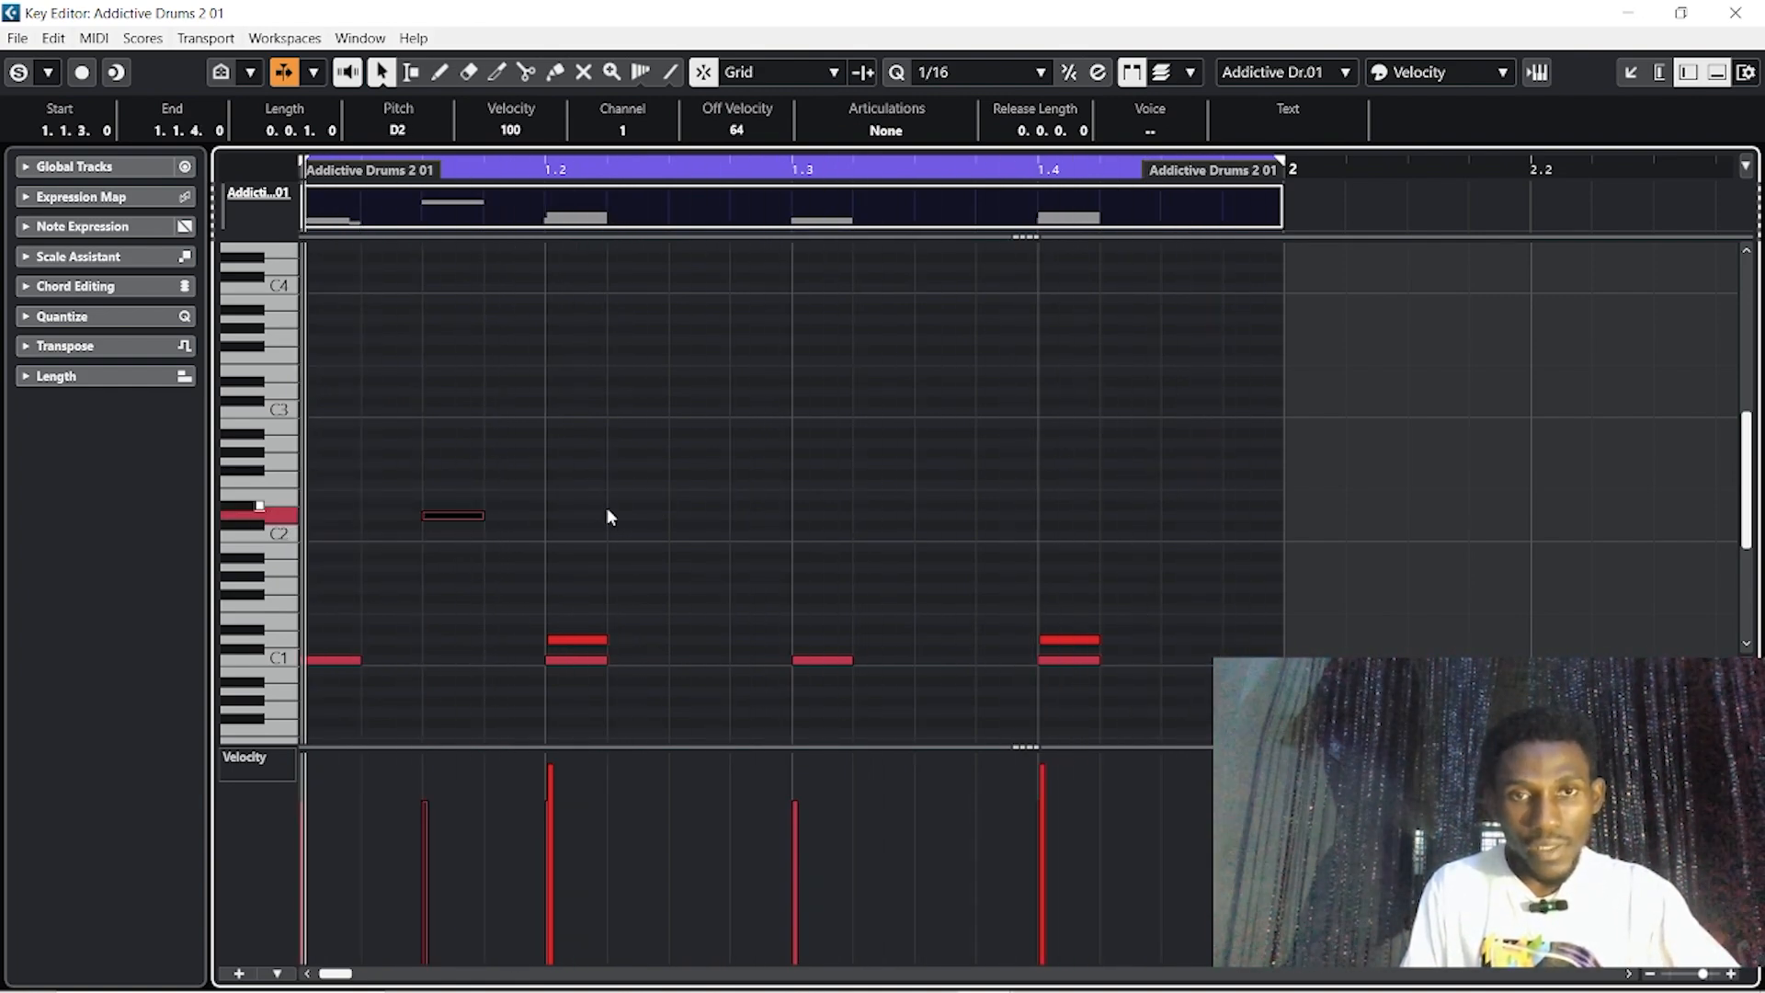
Add sixteenth-length D2 notes on the remaining offbeats at 1.2.3, 1.3.3 and 1.4.3
double_click(696, 516)
double_click(931, 518)
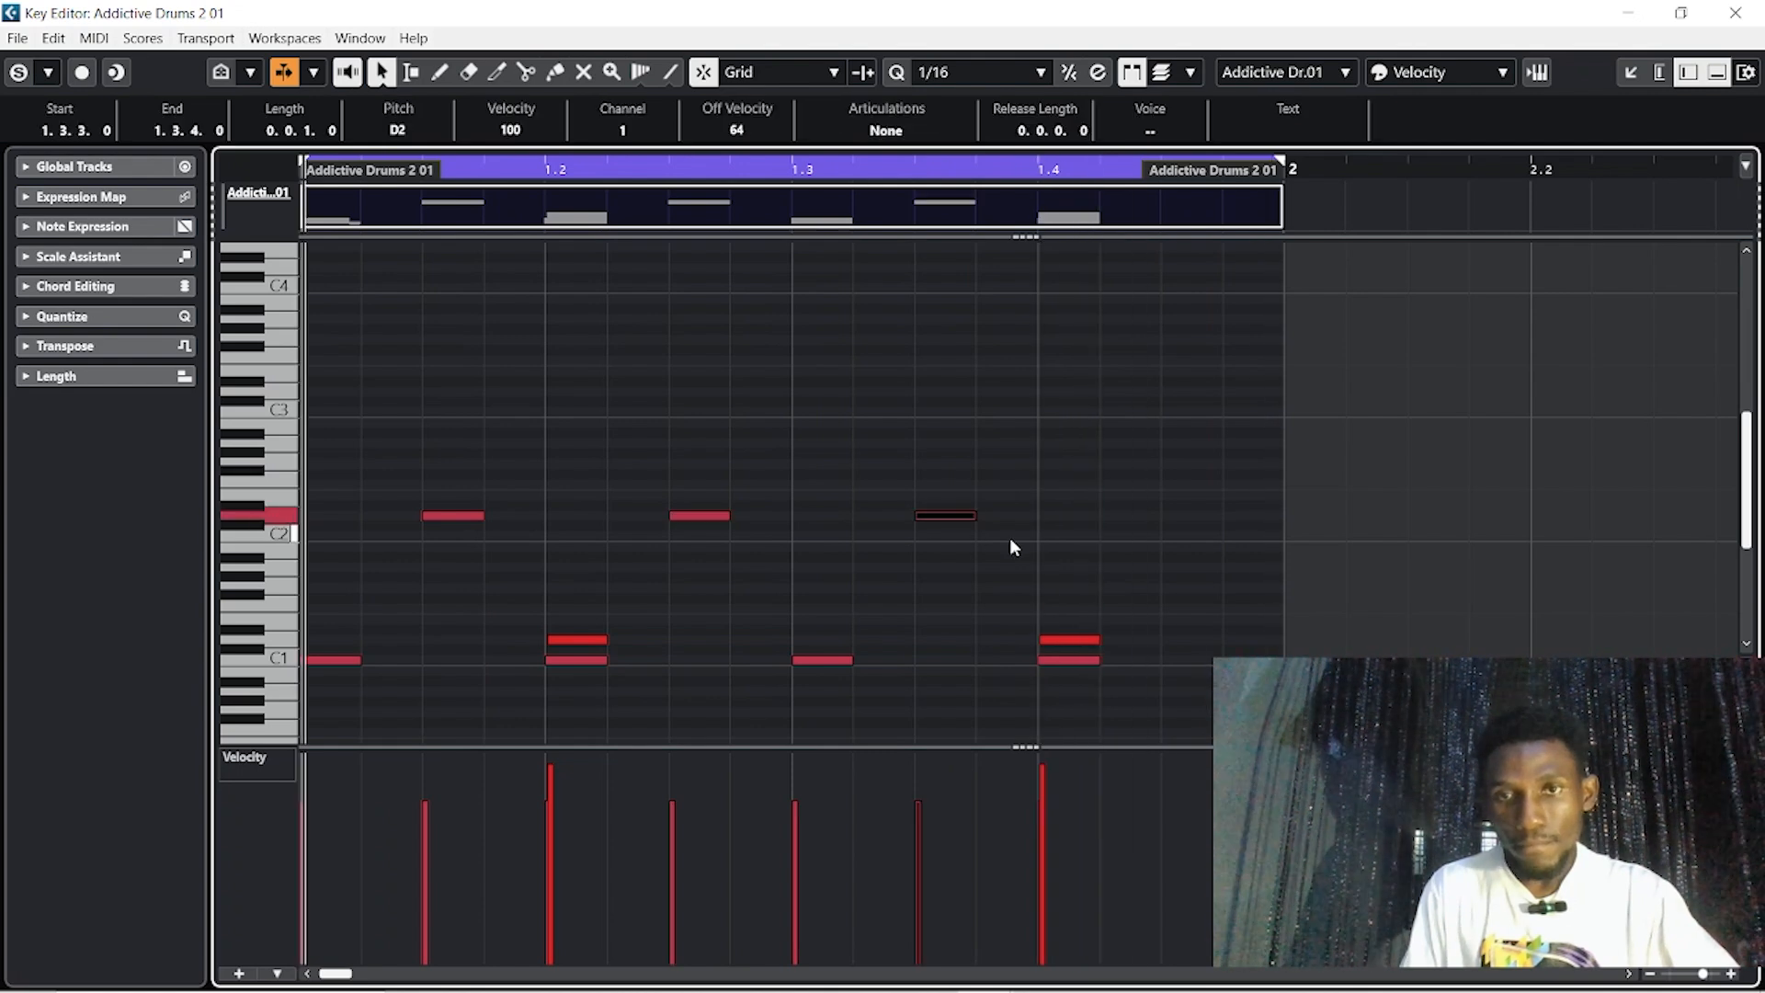
left_click(1184, 524)
double_click(1184, 517)
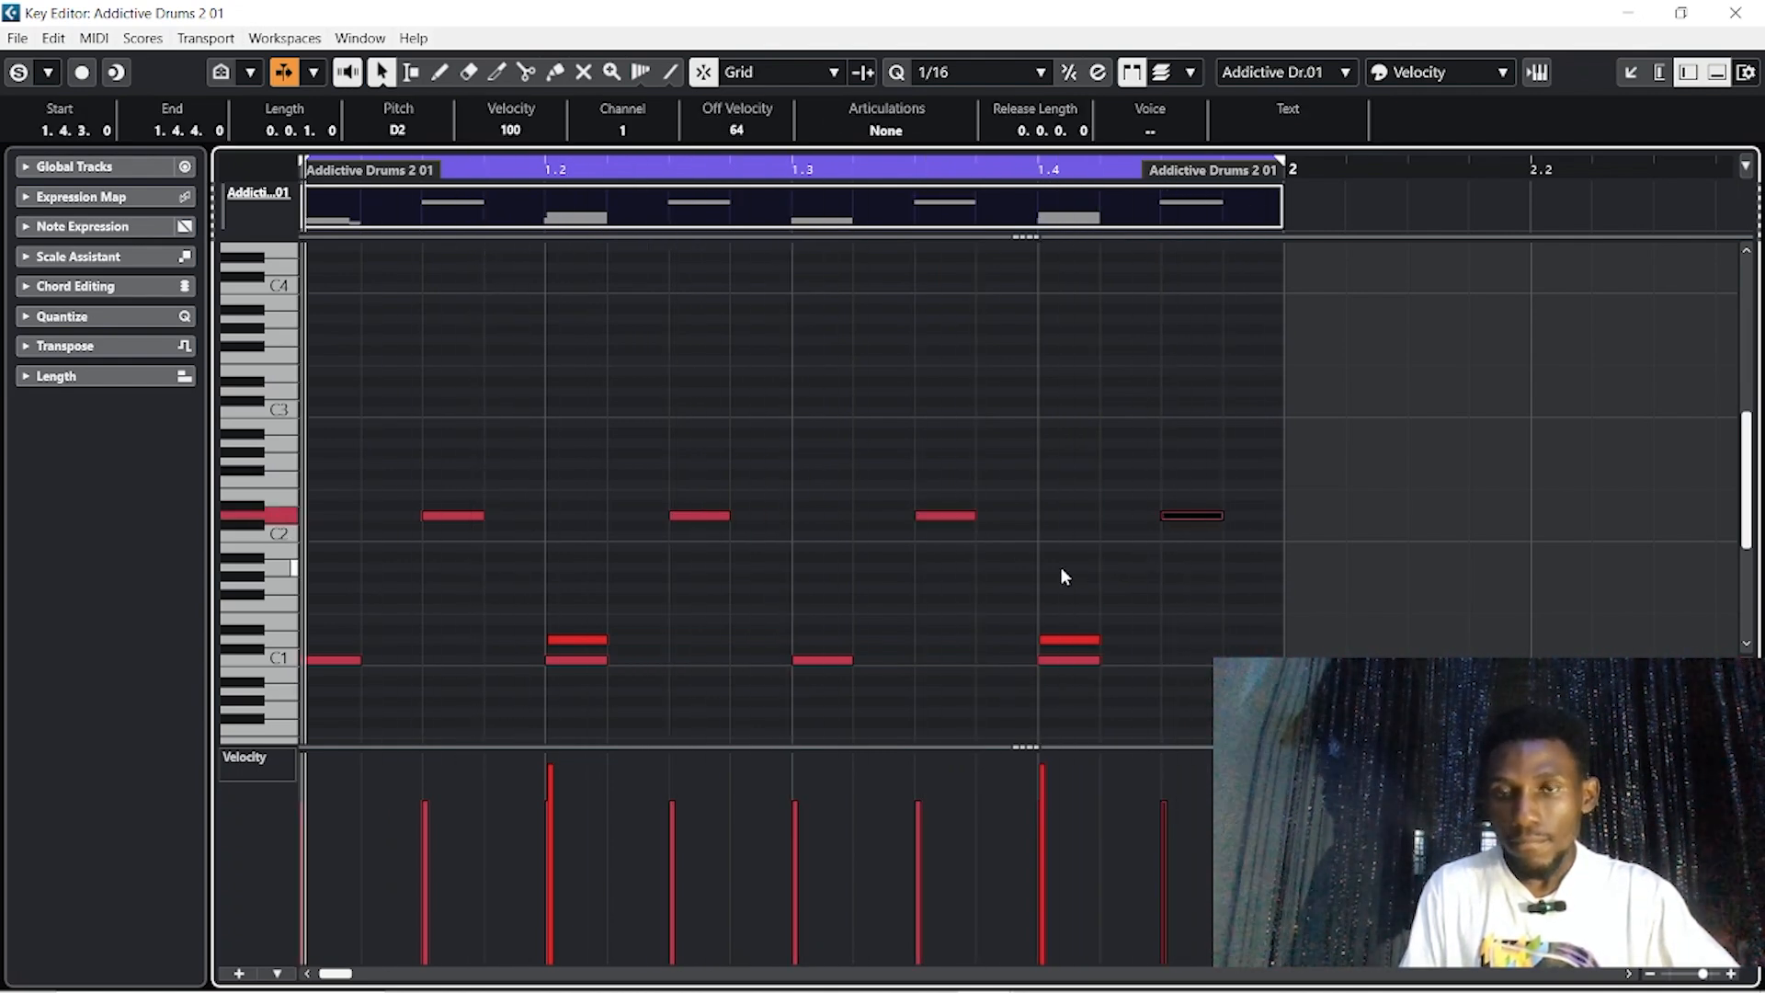